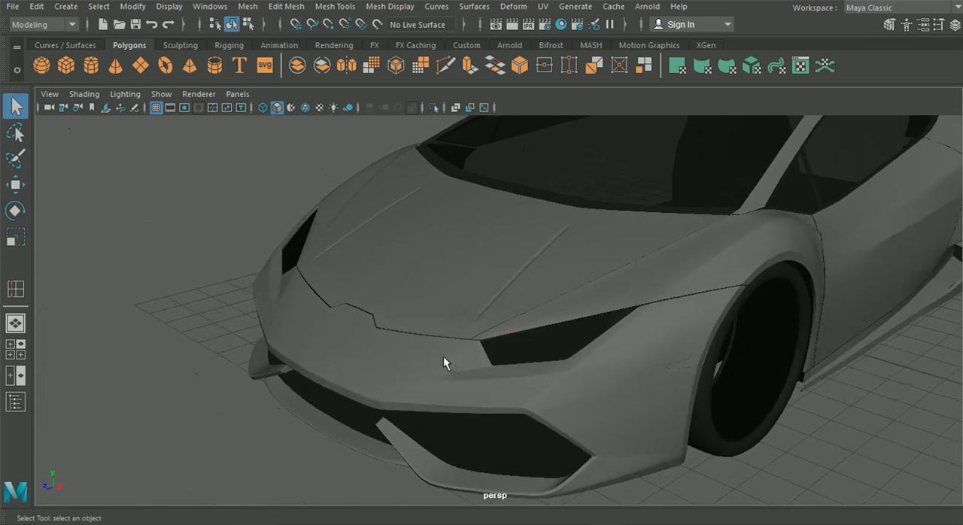
scroll(344, 338, up, 2)
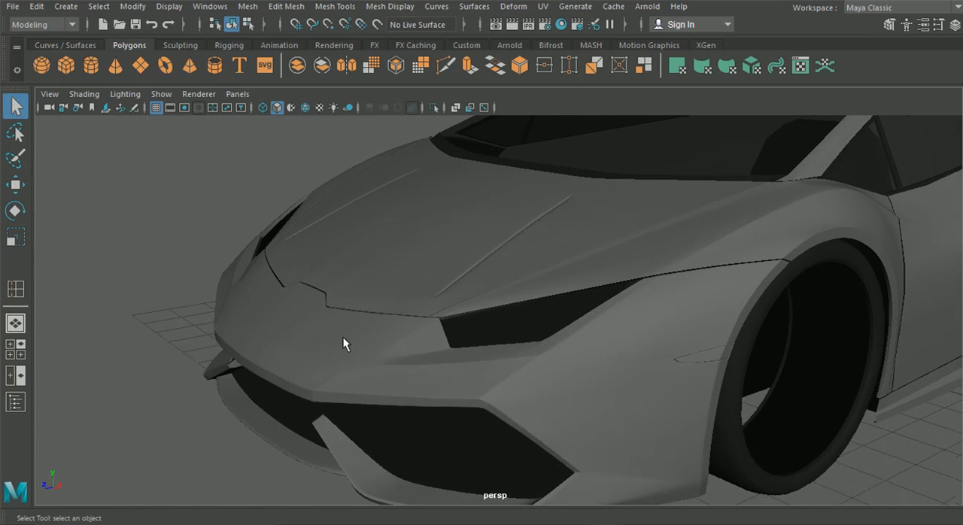
Step: Examine the car's front body panels, highlighting the bumper, the hood and the front fender mesh in turn
click(345, 379)
alt+drag(405, 347, 522, 351)
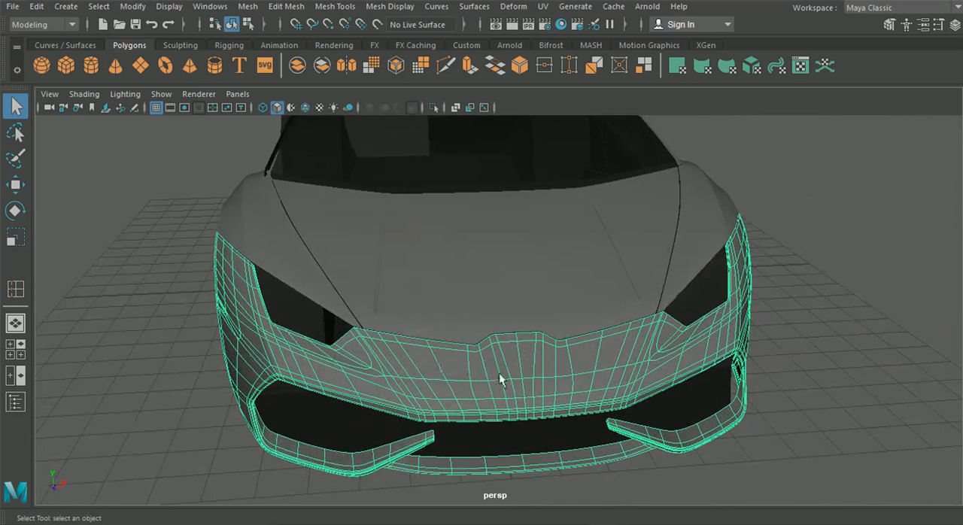
alt+drag(519, 363, 477, 348)
alt+drag(436, 397, 432, 334)
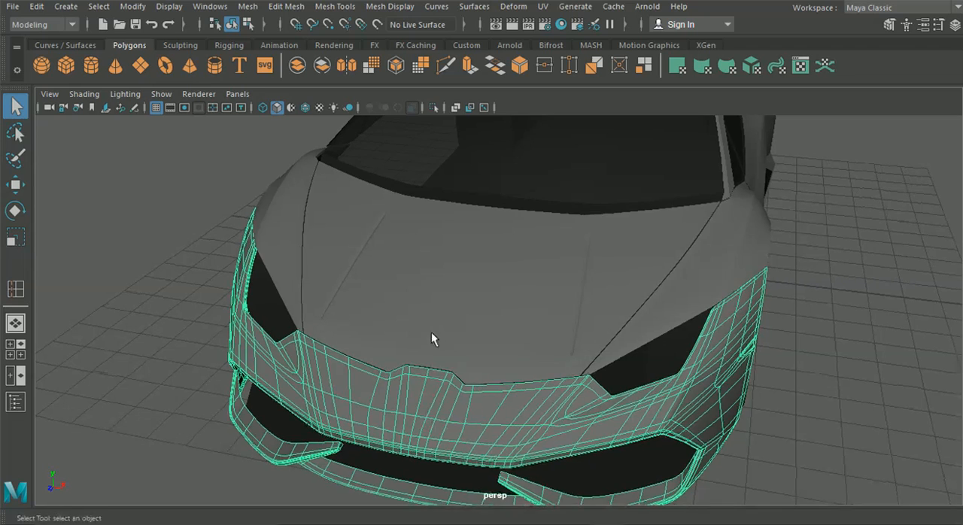
click(448, 268)
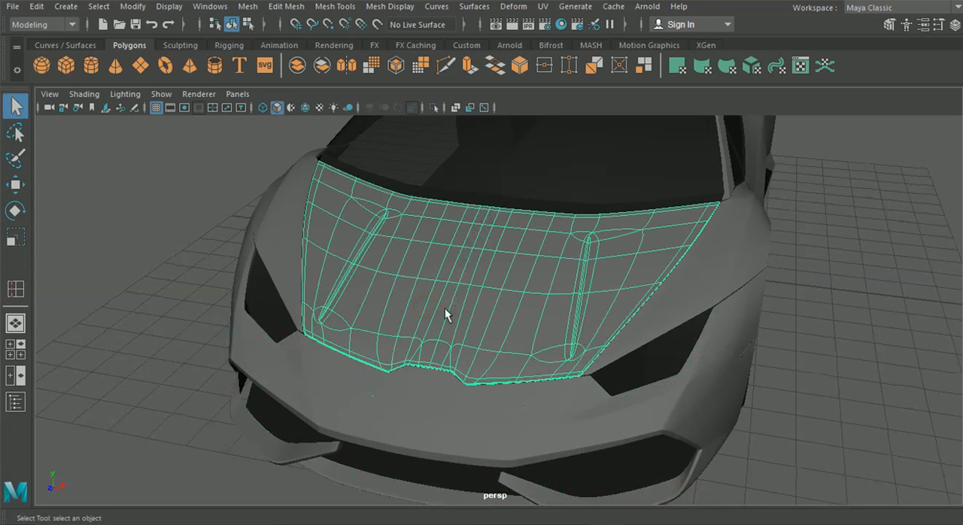
alt+drag(477, 351, 306, 295)
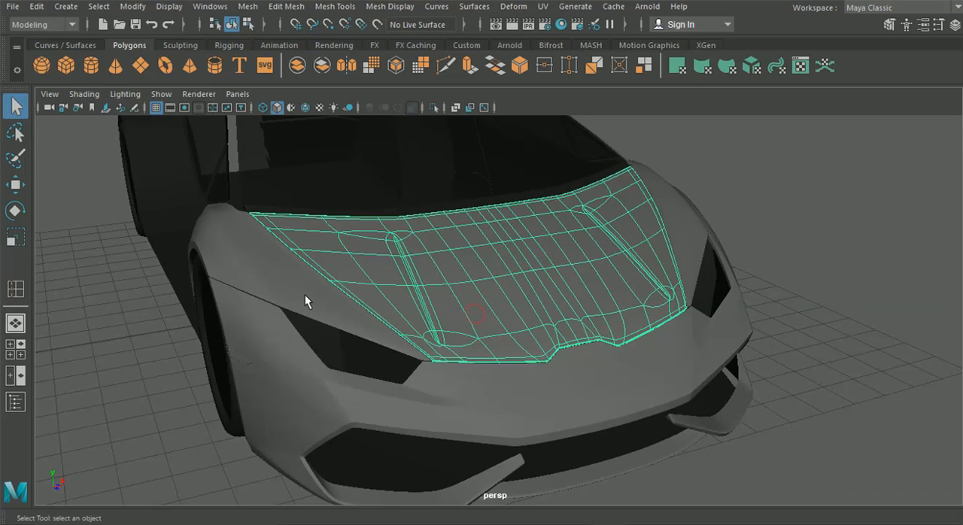
click(294, 289)
alt+drag(578, 341, 682, 306)
click(695, 285)
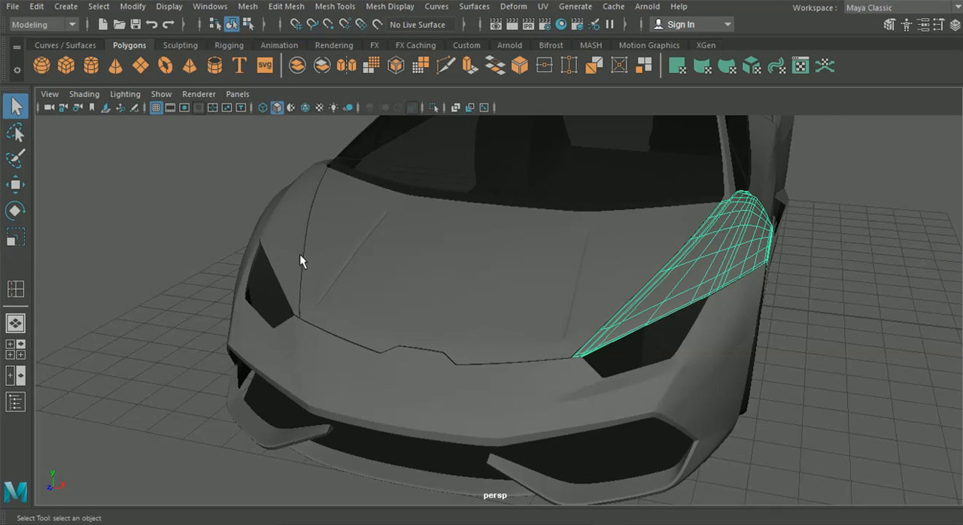
alt+drag(571, 325, 429, 366)
click(234, 363)
alt+drag(234, 355, 572, 354)
alt+drag(710, 329, 585, 371)
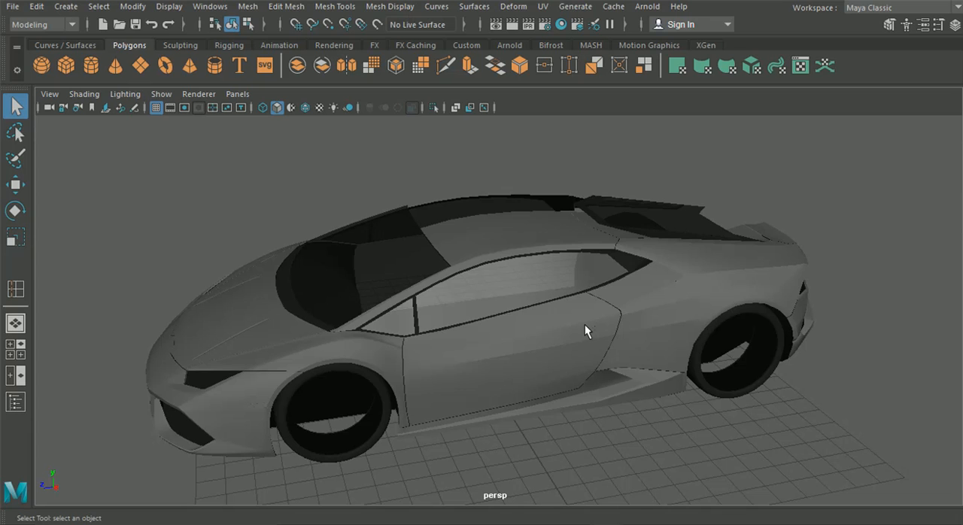
Step: Examine the car body's side and rear surfaces and the panel seams along the lower door edge
alt+drag(587, 330, 484, 315)
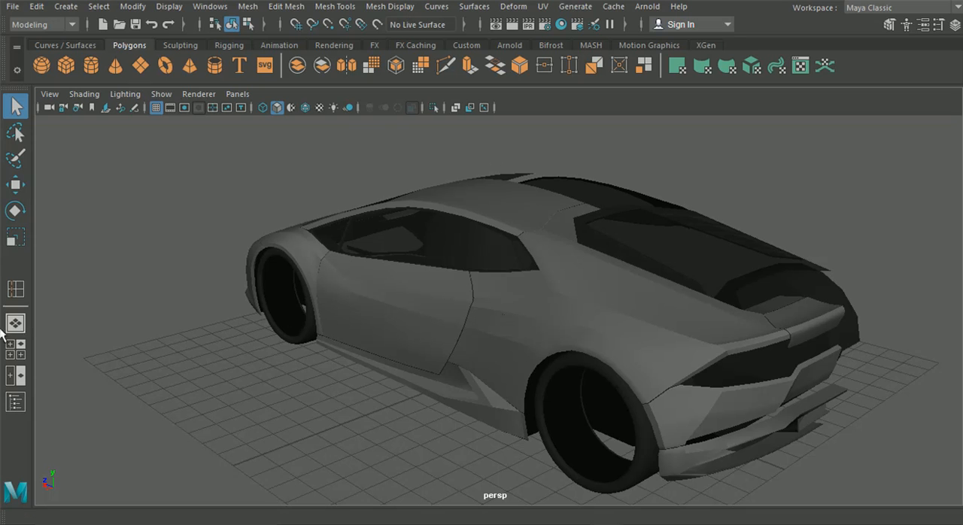
alt+drag(414, 303, 472, 341)
alt+drag(593, 309, 684, 303)
scroll(618, 305, up, 5)
alt+drag(617, 306, 488, 303)
alt+middle_drag(506, 302, 443, 275)
scroll(636, 301, up, 4)
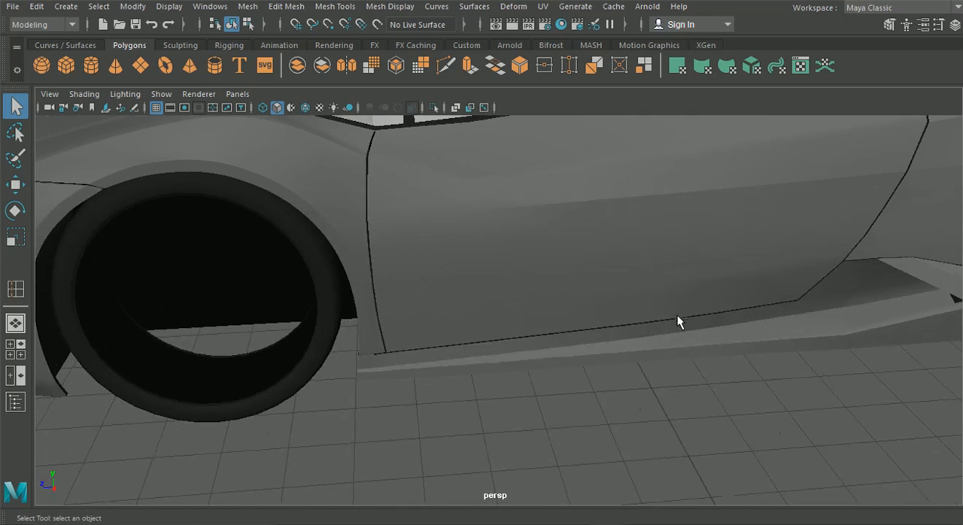
Step: Inspect the mesh layout of the side skirt, the door panel and the rear fender one after another
click(782, 343)
scroll(779, 341, down, 2)
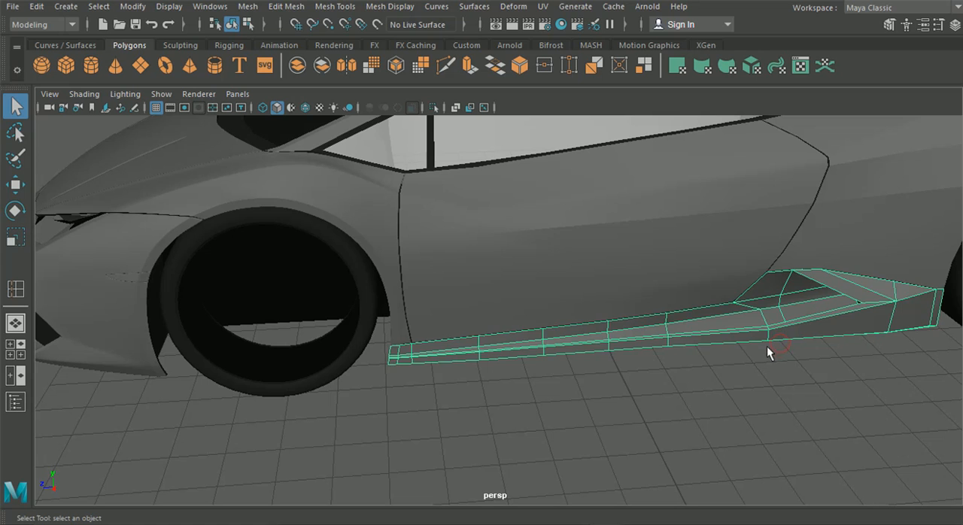
click(679, 261)
scroll(678, 262, down, 2)
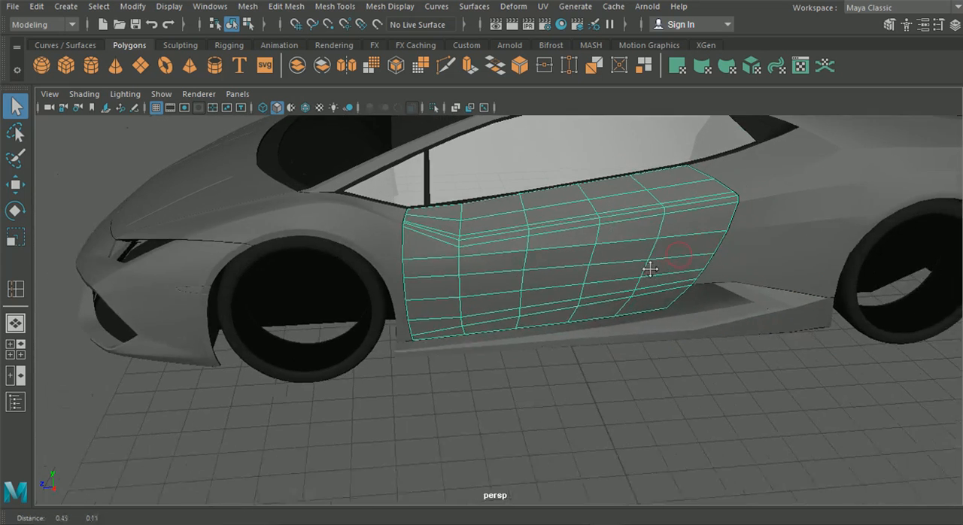
alt+drag(645, 276, 566, 305)
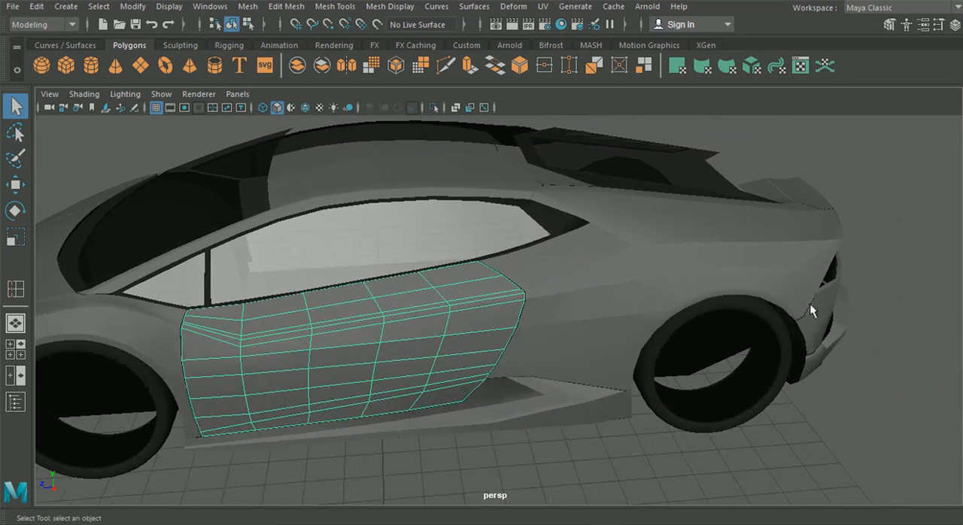
click(418, 170)
alt+drag(448, 272, 543, 233)
click(486, 252)
alt+drag(382, 290, 449, 307)
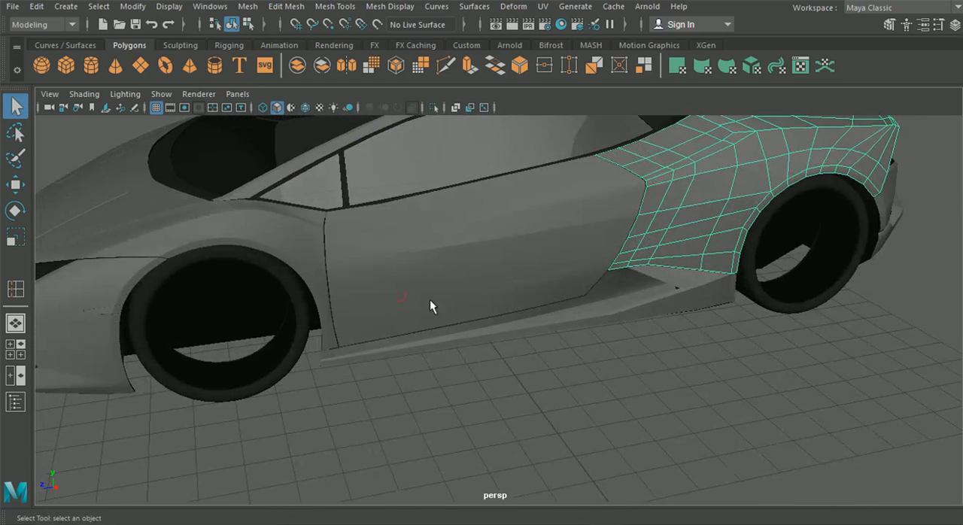
Step: Show wireframe on the shaded model and compare the door mesh with the door handle on the side reference image
click(306, 107)
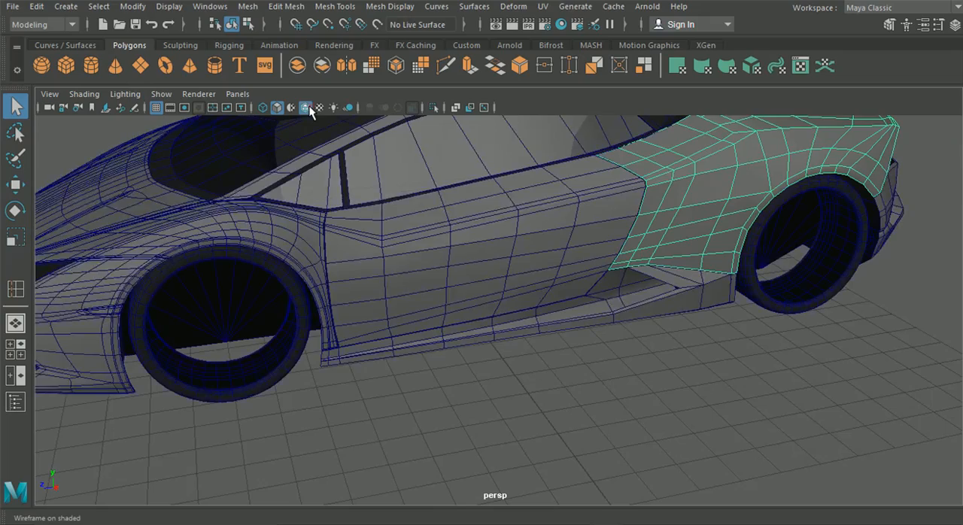
alt+drag(466, 388, 439, 335)
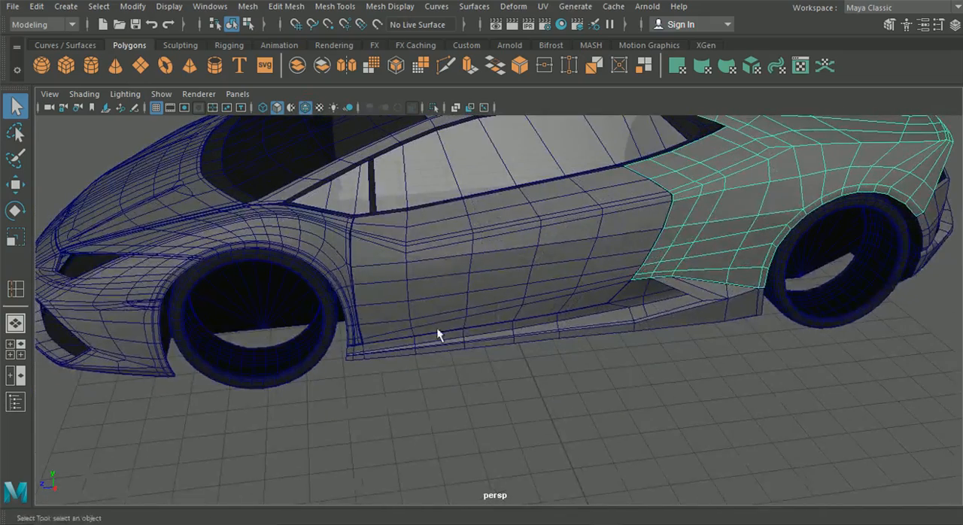
click(15, 349)
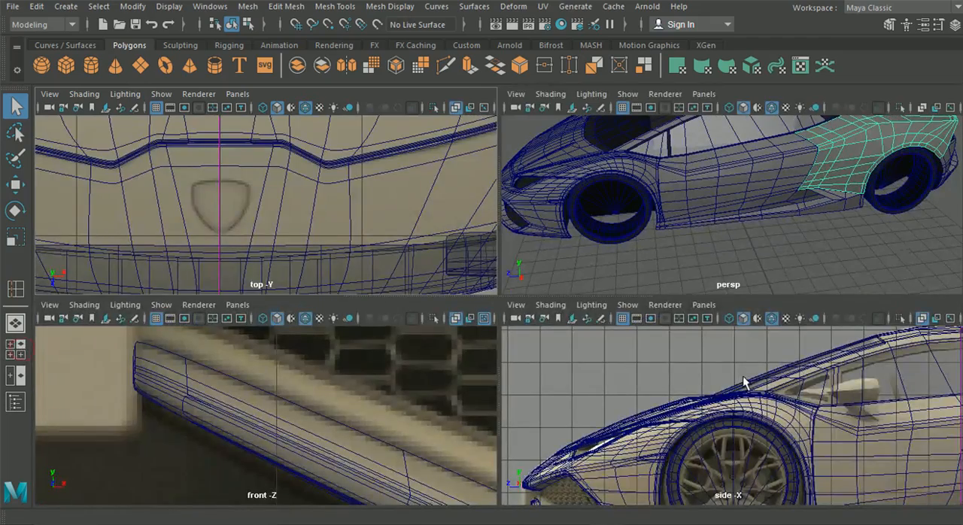
key(space)
alt+middle_drag(847, 335, 260, 327)
alt+middle_drag(506, 308, 499, 334)
scroll(514, 346, up, 4)
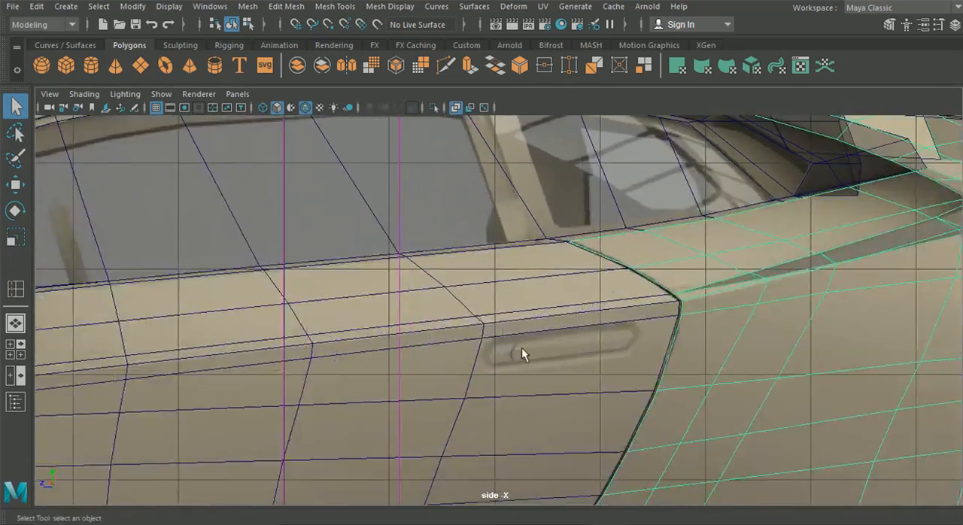
scroll(515, 346, up, 4)
alt+middle_drag(503, 369, 443, 305)
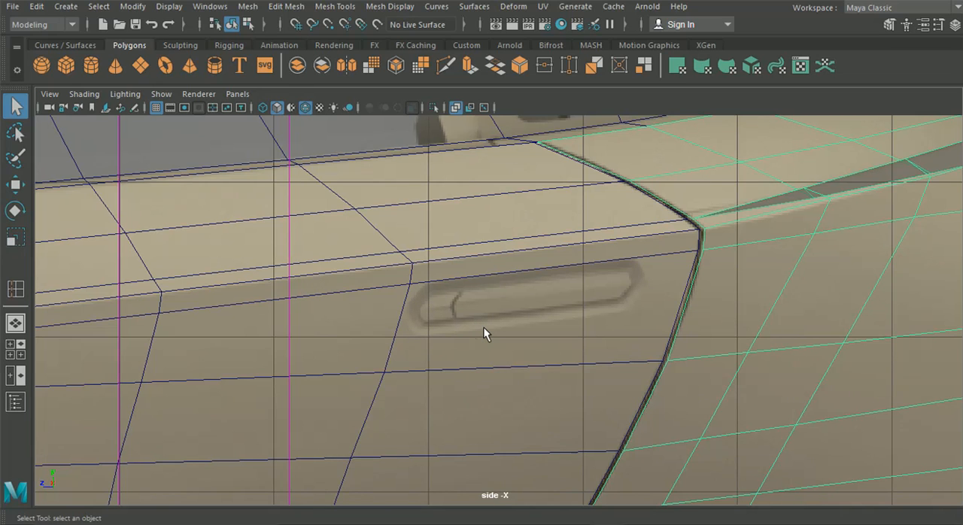
alt+middle_drag(467, 328, 585, 284)
scroll(538, 296, down, 5)
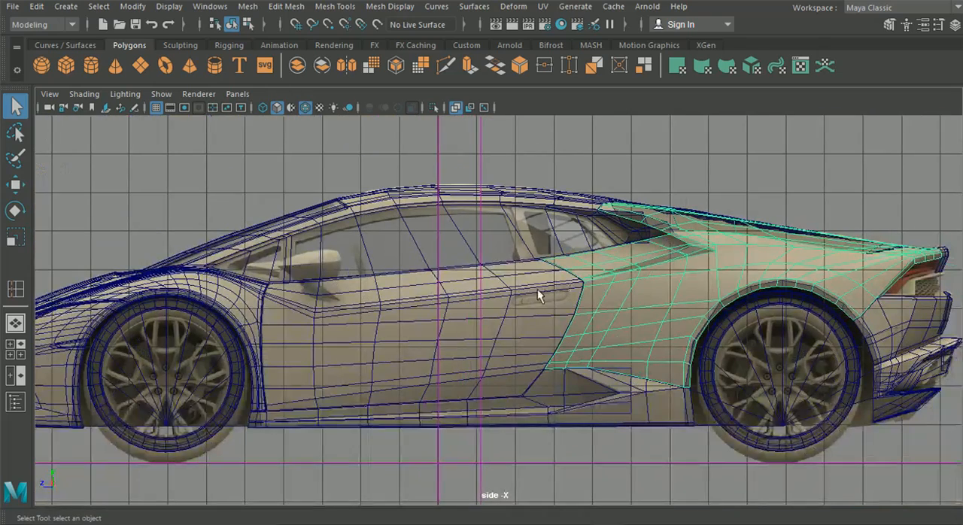
Step: Select the door panel in the side view and return to the single perspective view
click(451, 450)
click(525, 416)
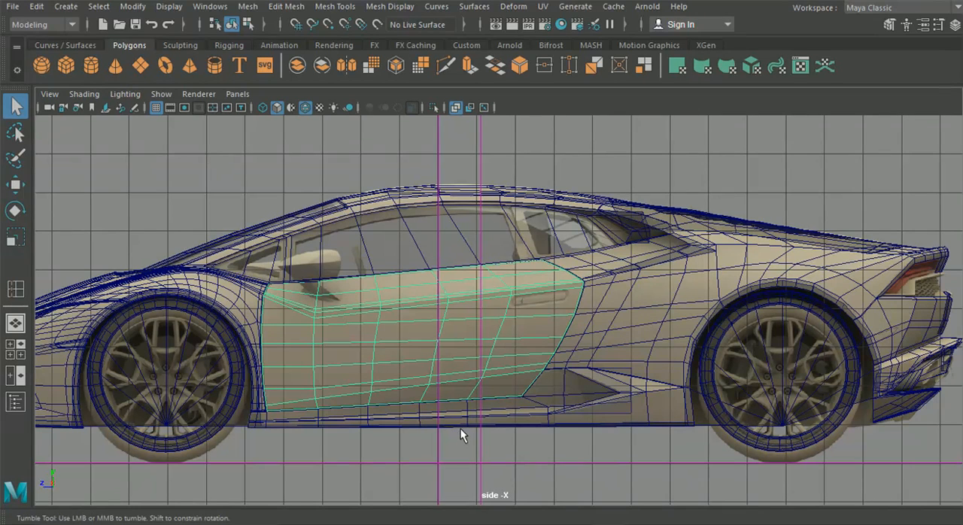
alt+drag(460, 429, 412, 422)
click(15, 324)
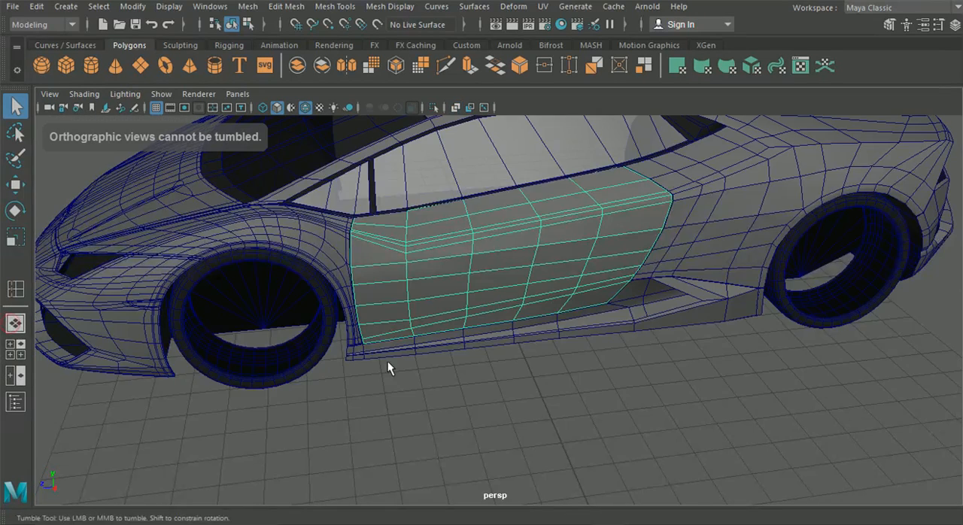
Step: Examine the lower door and sill area and compare it with the reference photo of the white car
alt+drag(383, 361, 391, 354)
alt+middle_drag(391, 353, 277, 365)
alt+right_drag(277, 364, 378, 349)
alt+drag(378, 349, 387, 325)
click(569, 516)
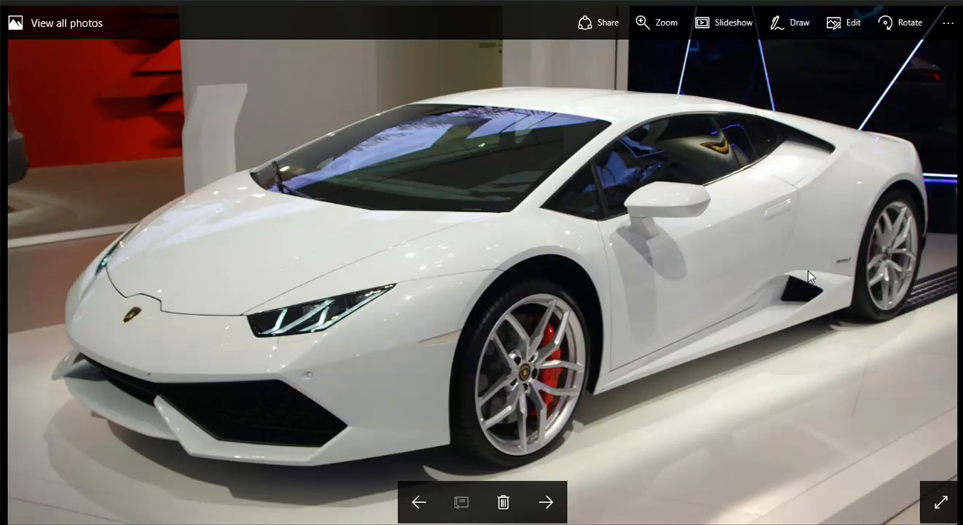
click(872, 3)
Step: Turn off wireframe on shaded and check the side skirt in smooth preview, restoring its unsmoothed display
click(621, 275)
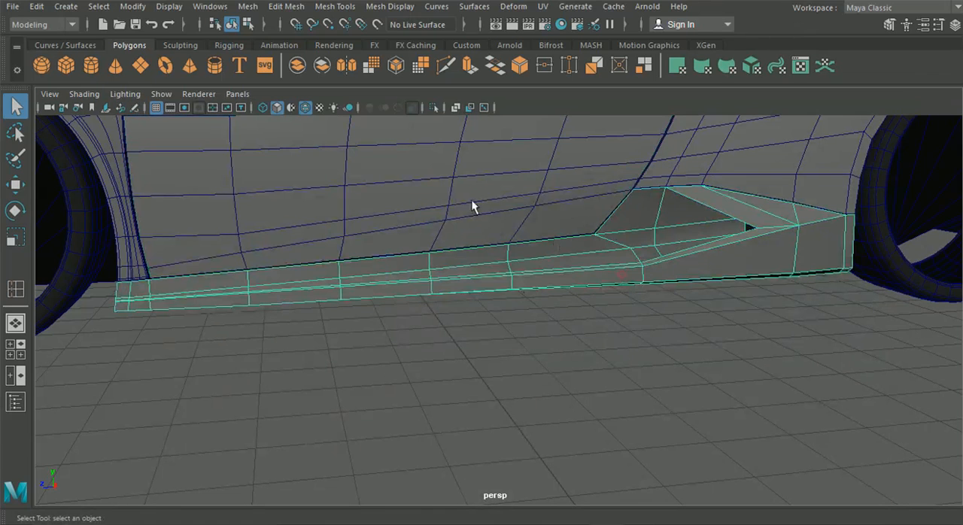
click(304, 107)
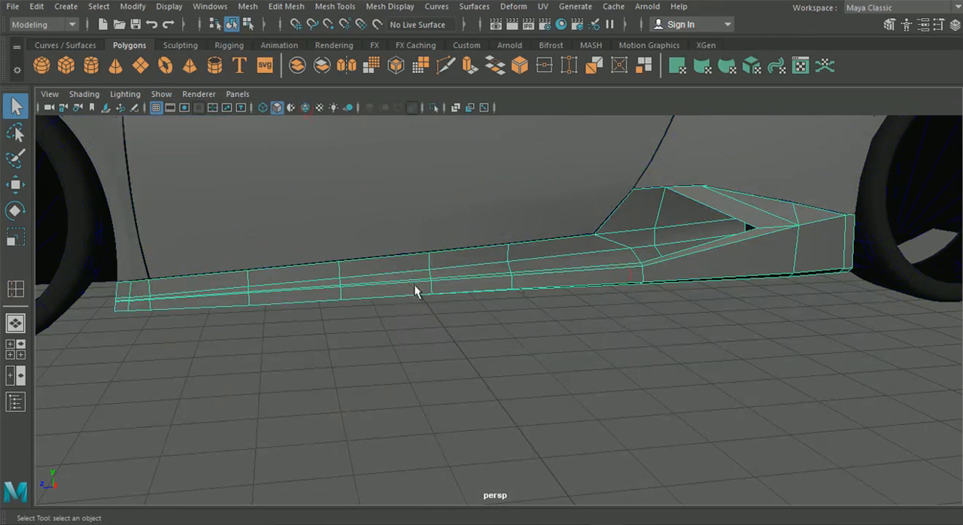
key(3)
click(547, 311)
alt+middle_drag(587, 289, 407, 345)
scroll(422, 318, up, 5)
alt+drag(421, 324, 458, 187)
mouse_move(514, 176)
alt+mouse_down()
mouse_move(628, 219)
mouse_move(619, 230)
mouse_move(613, 206)
mouse_move(490, 208)
mouse_move(516, 254)
alt+mouse_up()
scroll(553, 218, down, 4)
click(509, 287)
key(1)
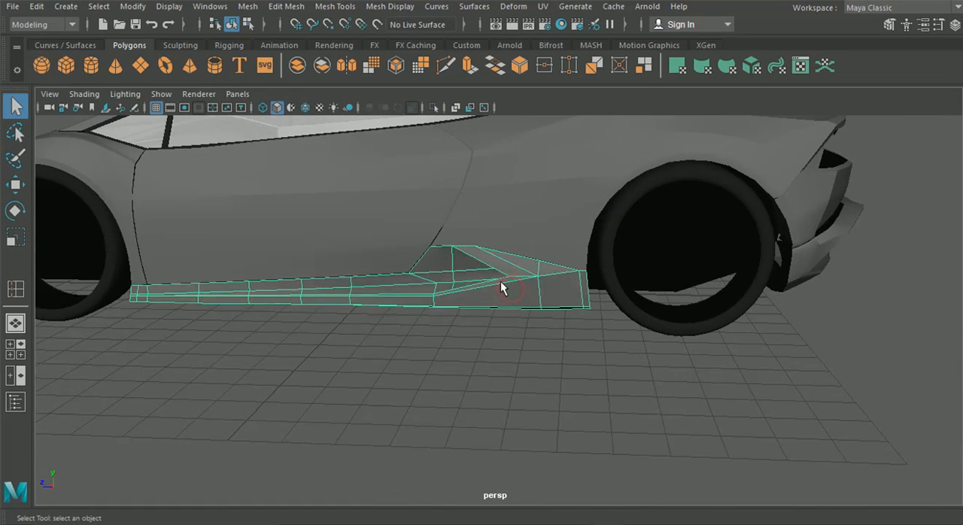
Step: Examine the side skirt's rear intake shape and compare it with the reference photo of the white car
scroll(500, 283, up, 5)
alt+drag(493, 278, 507, 279)
alt+middle_drag(507, 279, 494, 273)
alt+drag(495, 274, 441, 278)
alt+middle_drag(441, 277, 527, 273)
alt+drag(526, 274, 586, 269)
mouse_move(494, 499)
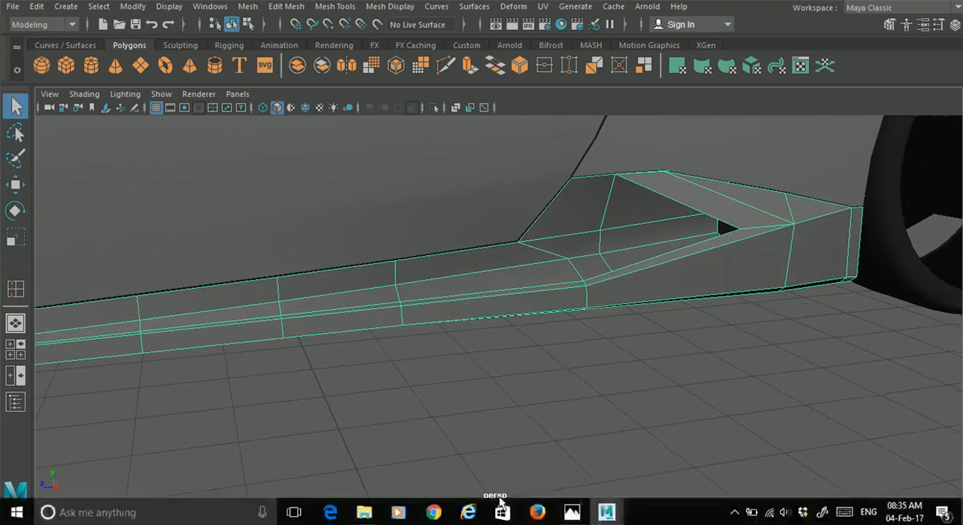
click(572, 512)
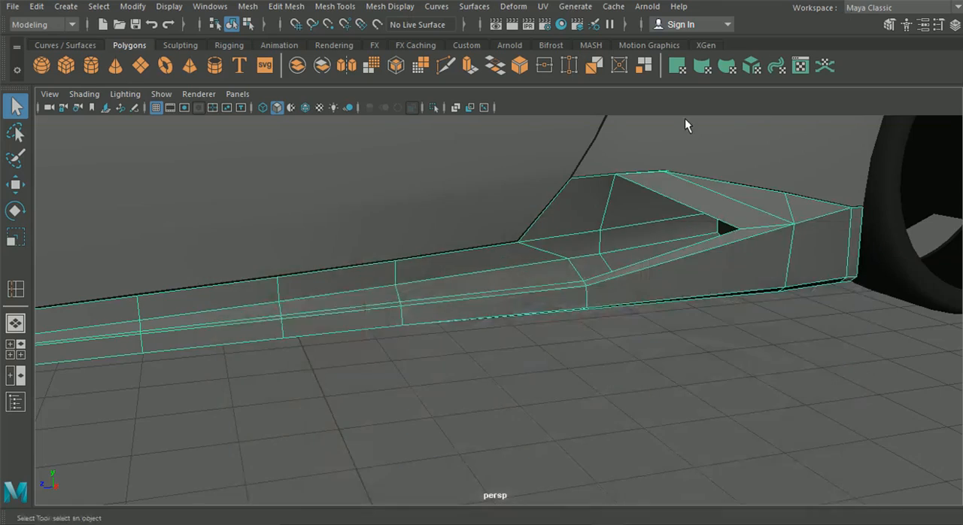
alt+drag(688, 123, 650, 198)
alt+middle_drag(649, 198, 565, 277)
Step: Inspect the seam between the side skirt's upper edge, the door and the rear fender around the intake
alt+right_drag(566, 278, 734, 319)
alt+middle_drag(683, 263, 607, 311)
alt+right_drag(506, 253, 551, 236)
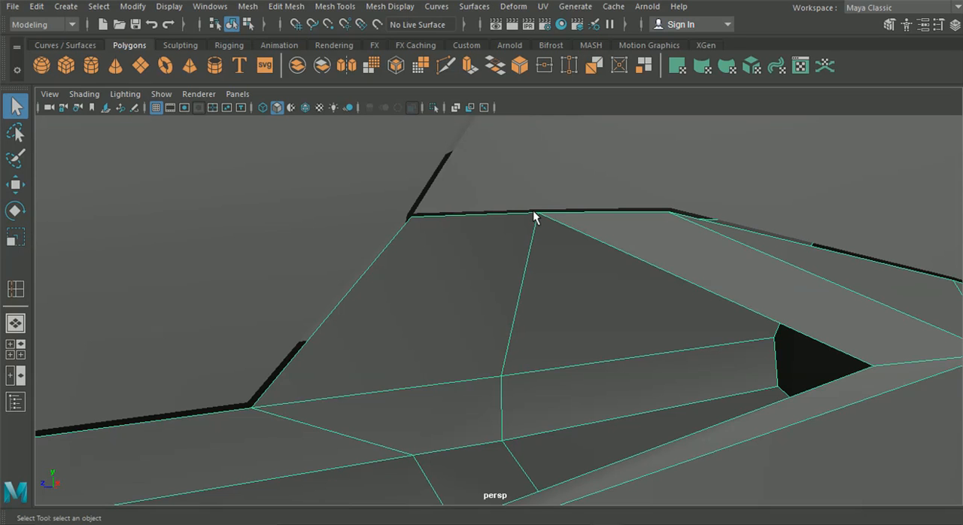
scroll(439, 241, down, 7)
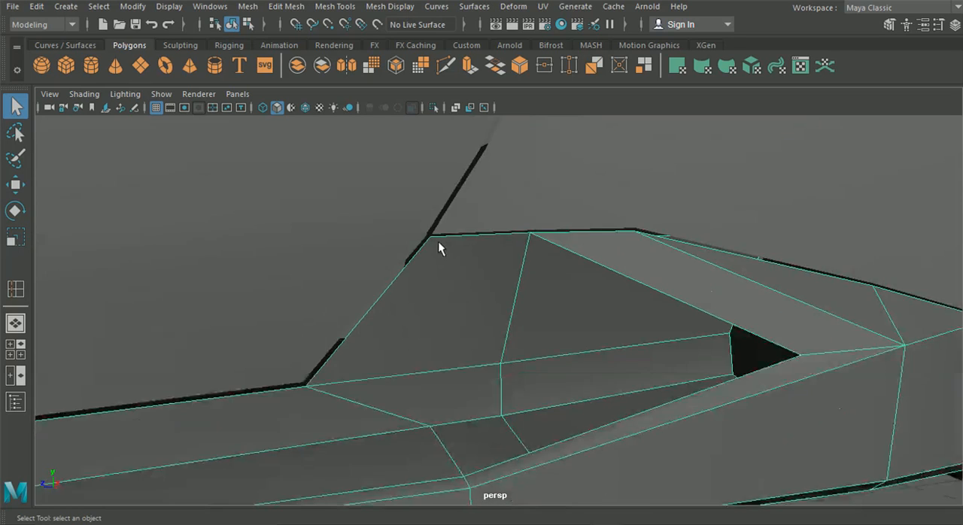
scroll(369, 233, down, 5)
scroll(357, 262, up, 1)
Step: Isolate the side skirt together with the front fender in the perspective view and select only the side skirt
shift+click(262, 315)
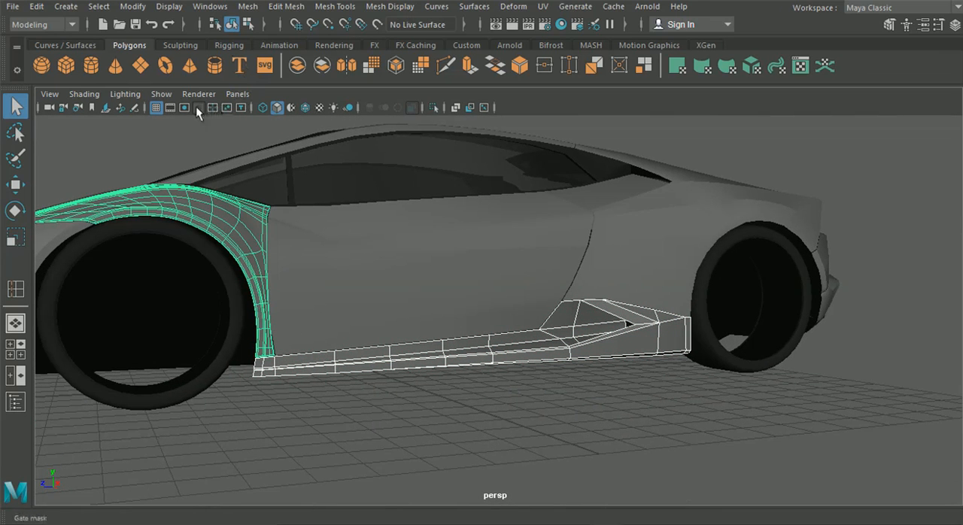
click(162, 94)
mouse_move(241, 4)
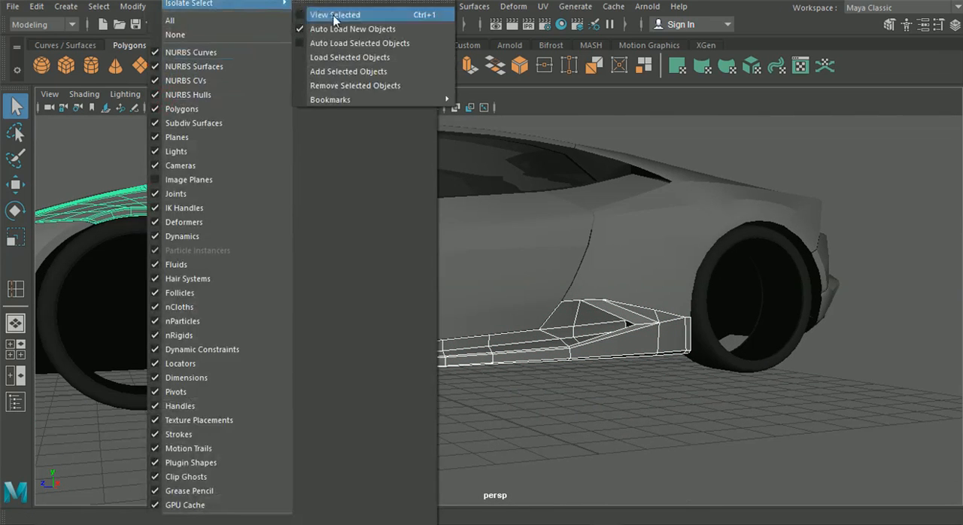
click(485, 72)
alt+drag(603, 266, 462, 367)
click(456, 375)
scroll(463, 381, up, 5)
click(486, 381)
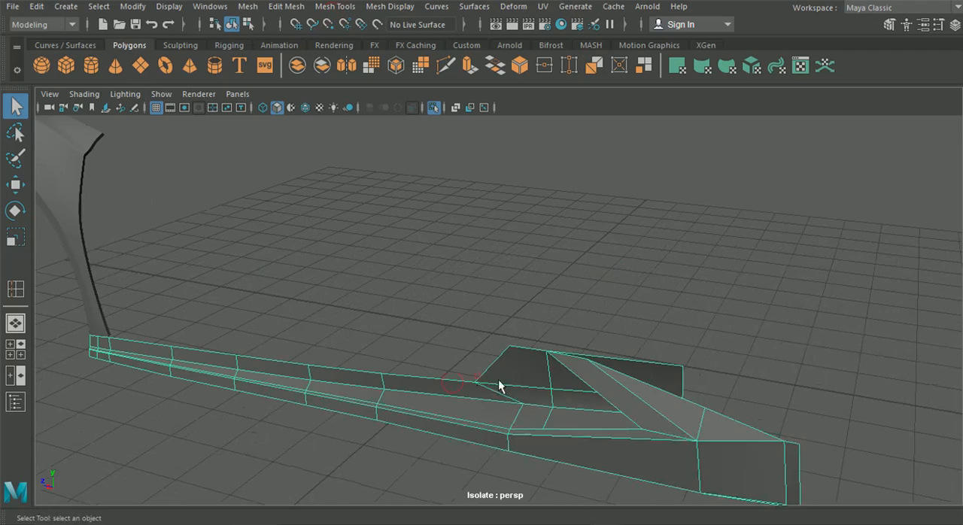
Step: Highlight the side skirt's border edges to examine the open edges around the rear intake
right_click(512, 375)
right_drag(512, 375, 516, 68)
alt+middle_drag(530, 343, 511, 306)
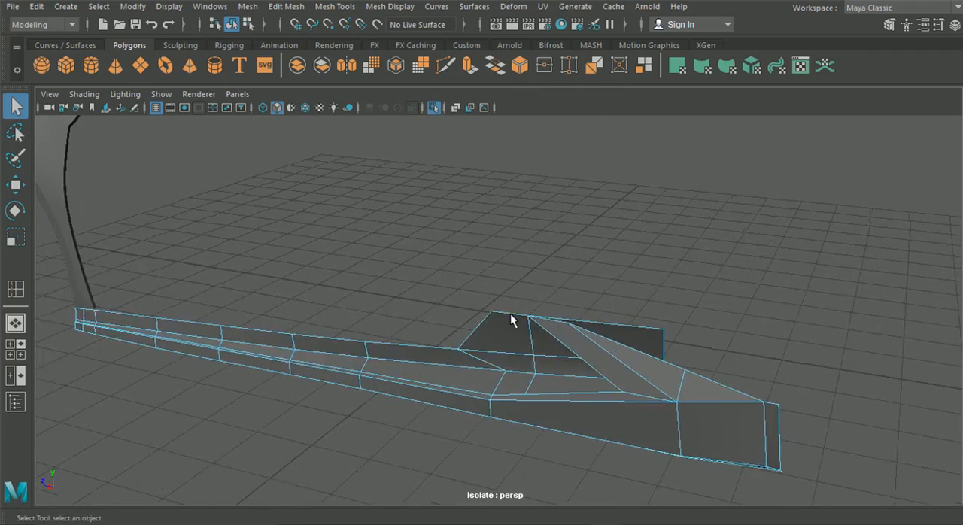
alt+drag(482, 347, 500, 369)
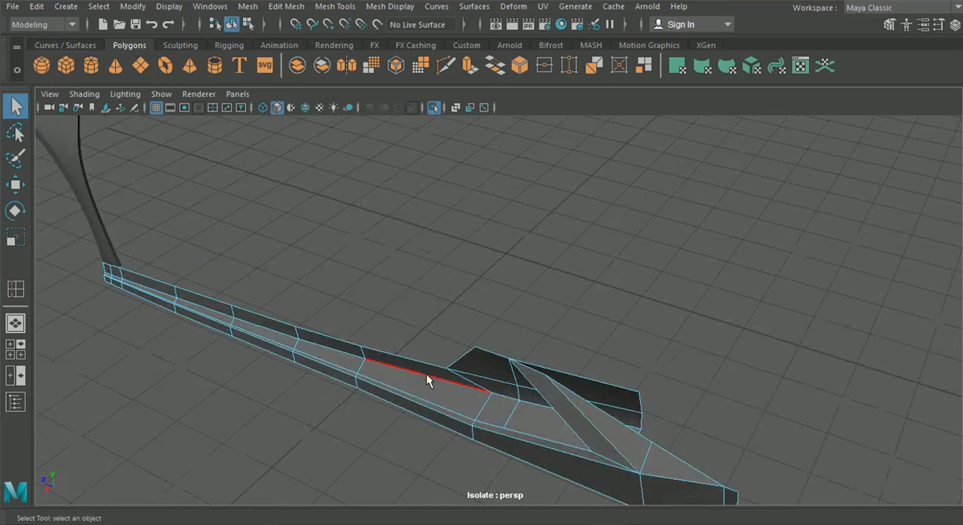
alt+drag(420, 363, 342, 149)
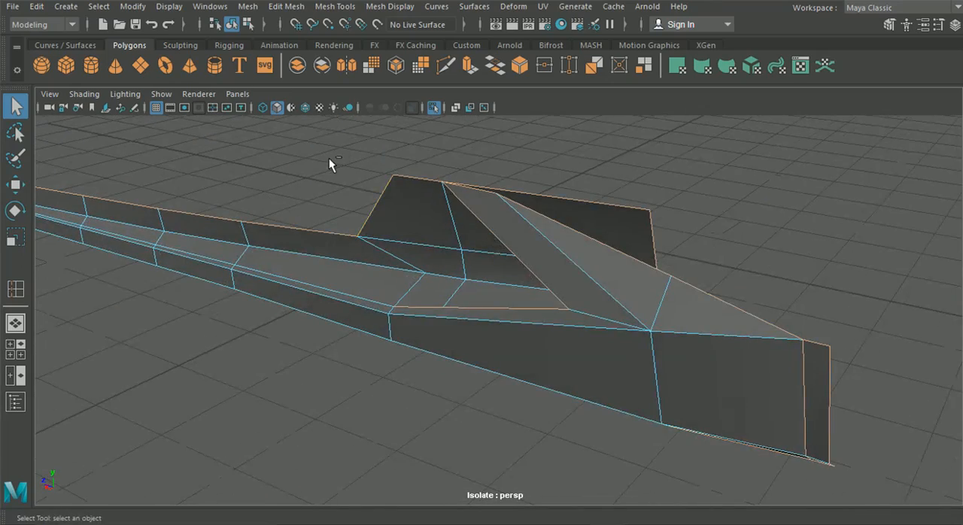
Step: Move the intake floor's outer vertex rearward and outward onto the inner edge of the narrow outer strip
alt+drag(383, 244, 572, 278)
alt+drag(418, 271, 494, 219)
mouse_move(554, 288)
alt+mouse_down()
mouse_move(501, 286)
mouse_move(437, 305)
alt+mouse_up()
right_drag(473, 225, 401, 105)
alt+drag(502, 245, 427, 331)
alt+drag(420, 420, 391, 358)
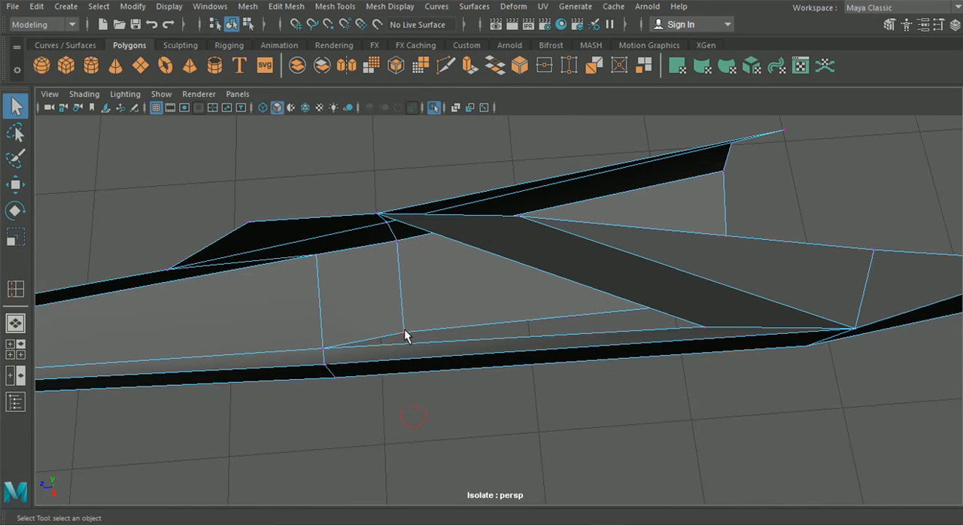
click(15, 185)
drag(476, 323, 518, 323)
drag(439, 262, 443, 277)
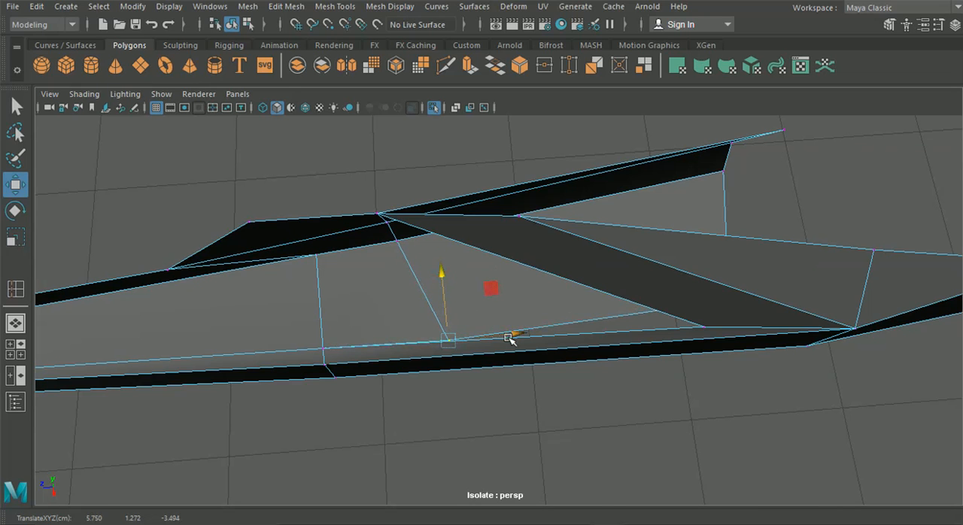
Step: Cut a new edge across the narrow outer strip and down the side skirt's outer face beside the intake with Multi-Cut
alt+drag(516, 336, 542, 226)
click(549, 187)
drag(492, 161, 497, 161)
alt+drag(503, 164, 394, 187)
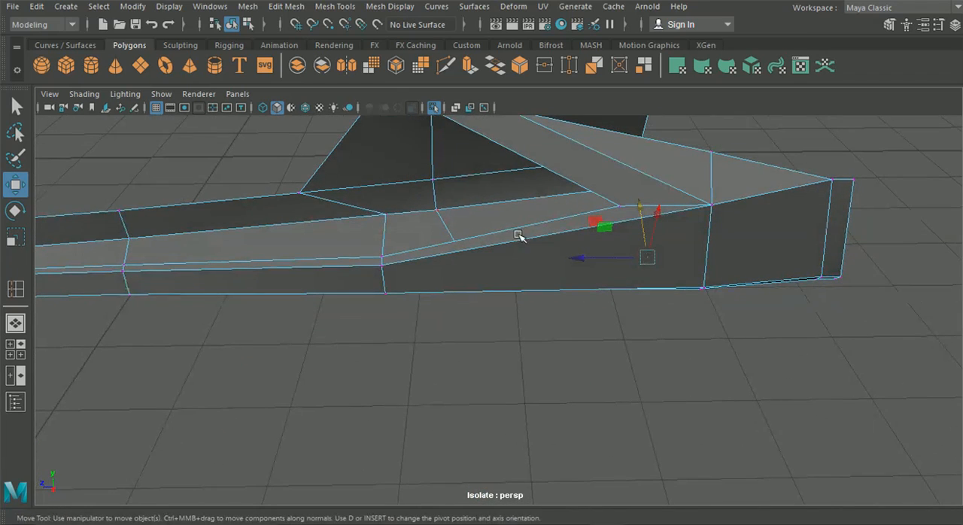
click(444, 65)
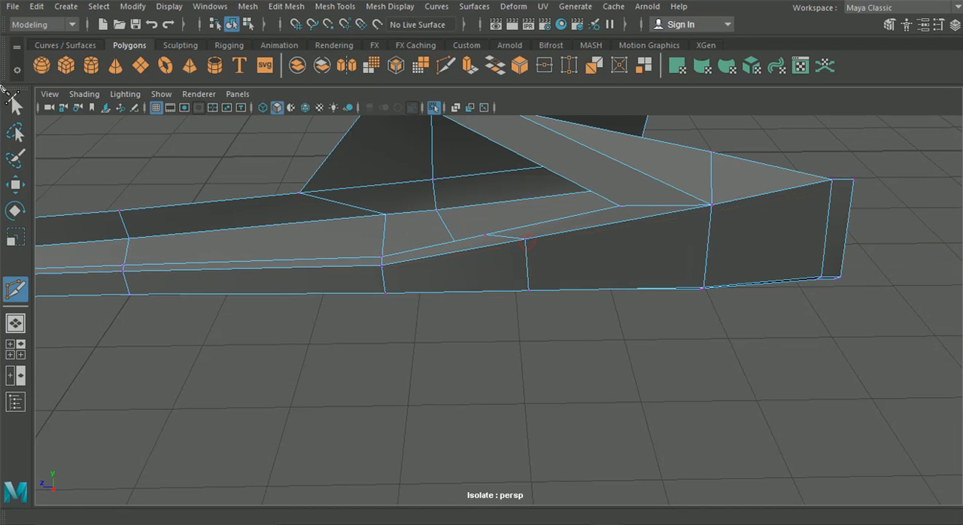
click(22, 185)
Step: Extrude the intake floor's open outer border edges outward toward the narrow outer strip
right_drag(524, 236, 465, 105)
alt+drag(513, 191, 553, 350)
drag(539, 397, 657, 331)
right_drag(467, 201, 466, 76)
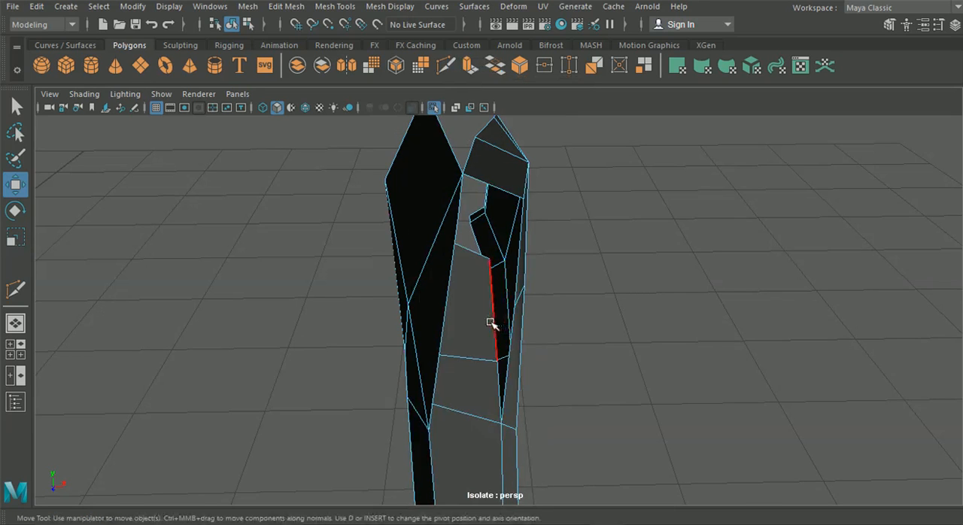
click(496, 393)
key(ctrl+e)
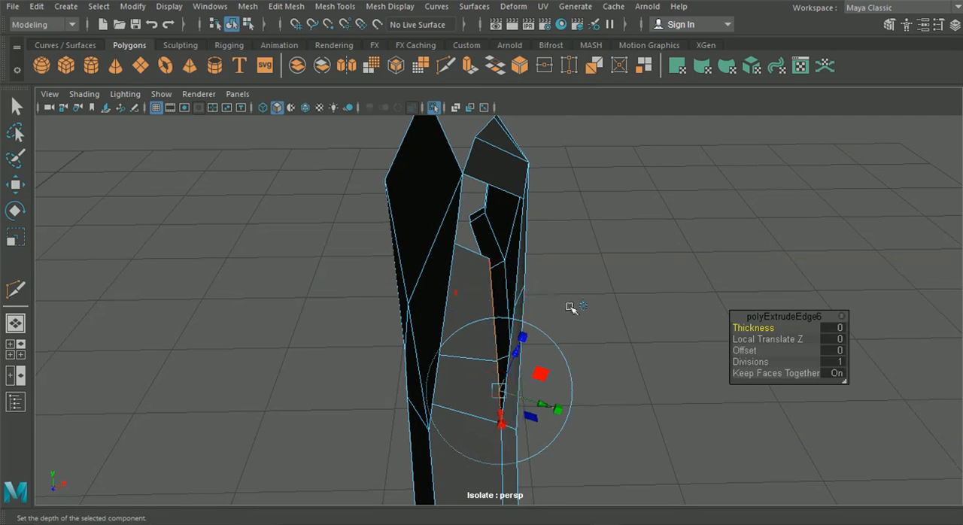
click(580, 308)
drag(498, 293, 496, 252)
alt+drag(472, 308, 570, 280)
Step: Snap the extruded floor border's rear vertex to the rear inner corner of the outer strip and merge them
right_drag(415, 241, 347, 105)
alt+drag(541, 332, 497, 336)
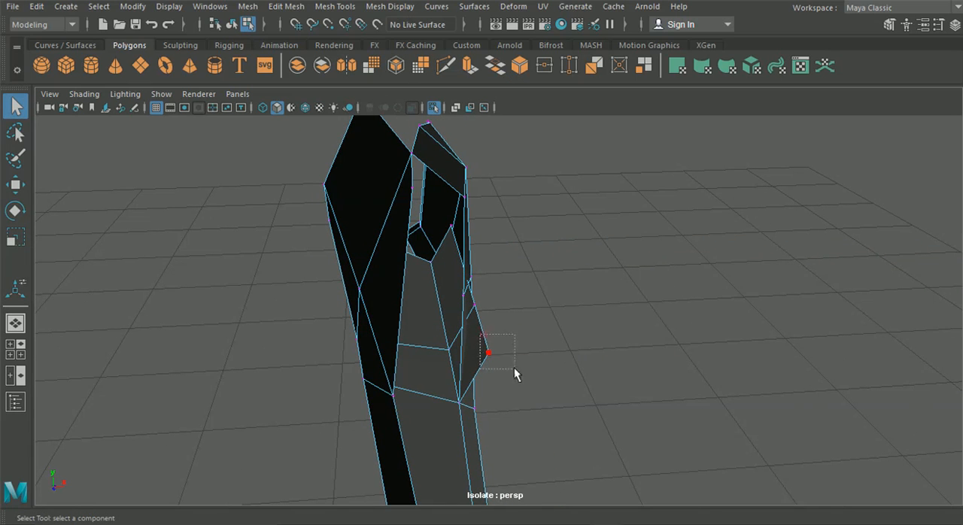
click(15, 184)
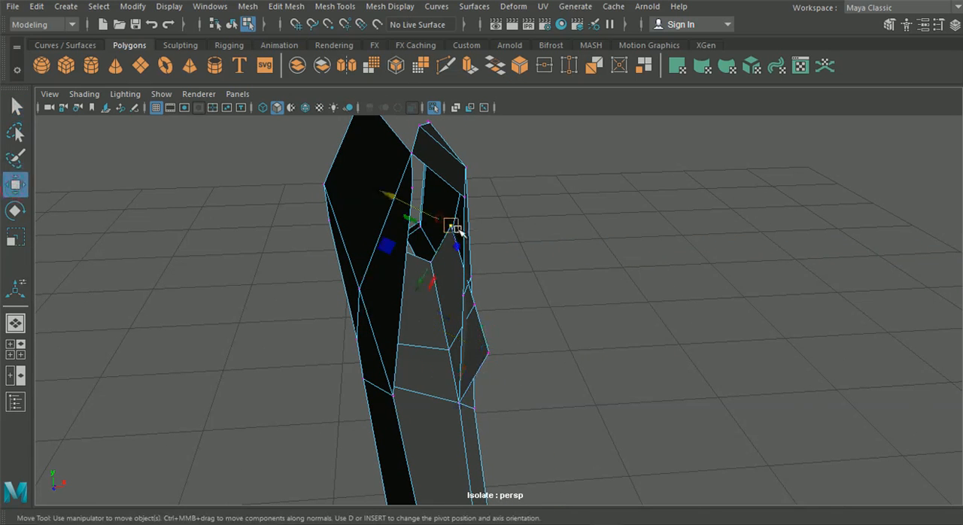
scroll(423, 272, up, 3)
drag(396, 260, 401, 218)
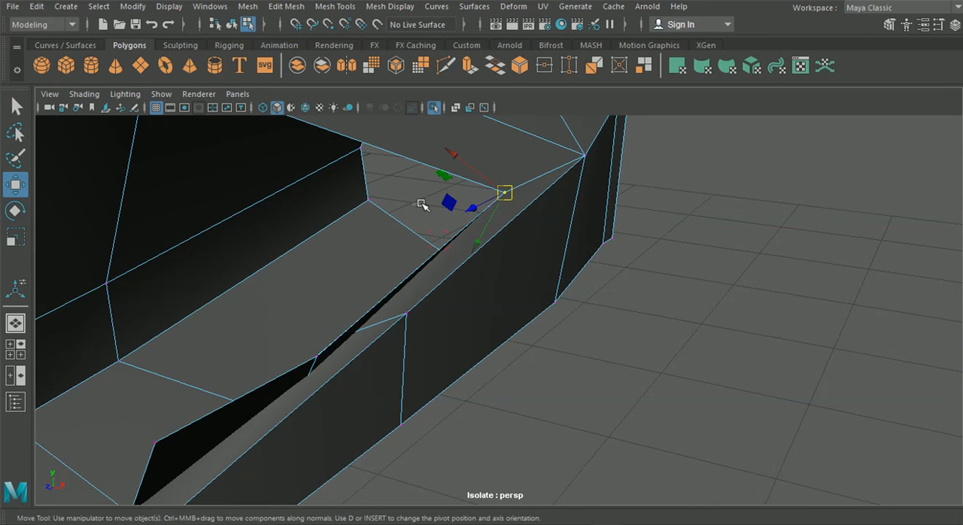
drag(524, 183, 527, 182)
click(292, 9)
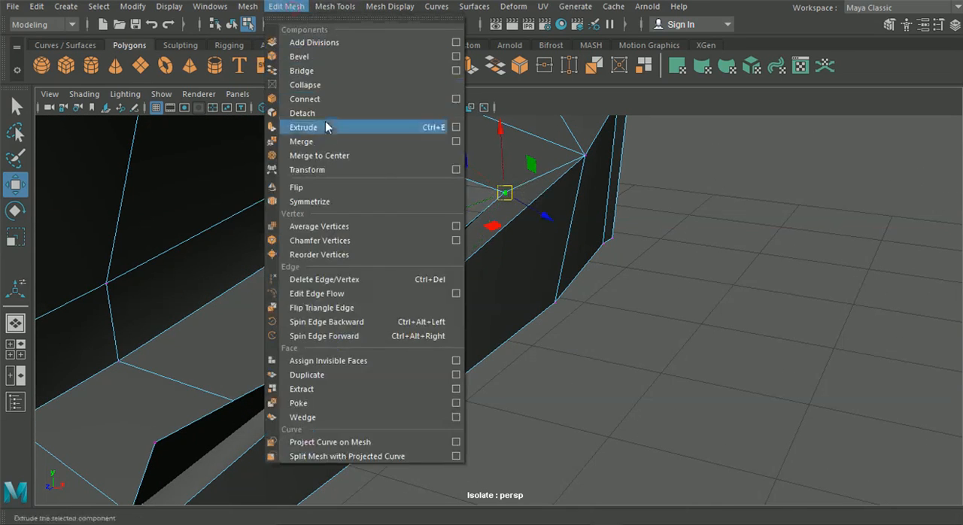
click(324, 143)
Step: Snap the extruded floor border's middle vertex to the strip vertex at the new cut and merge them
alt+drag(445, 254, 413, 379)
click(436, 396)
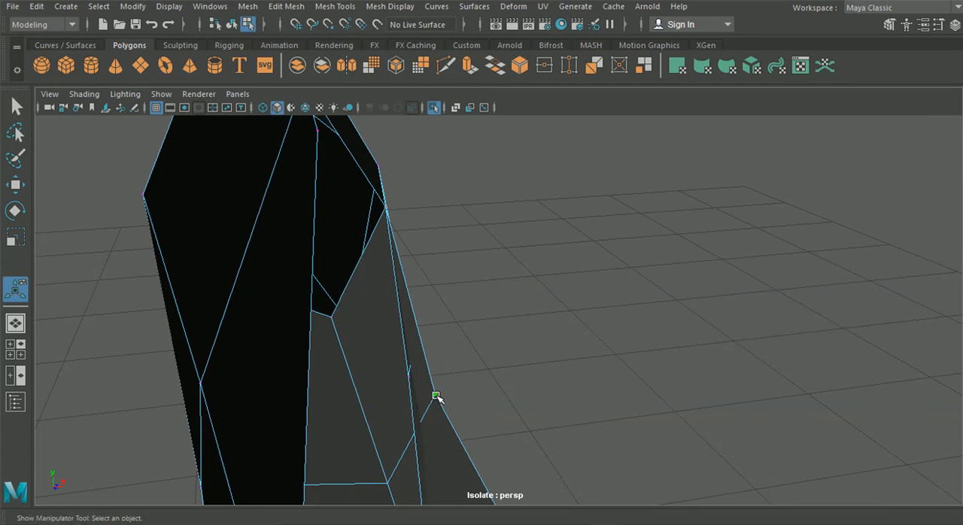
key(w)
drag(435, 394, 333, 305)
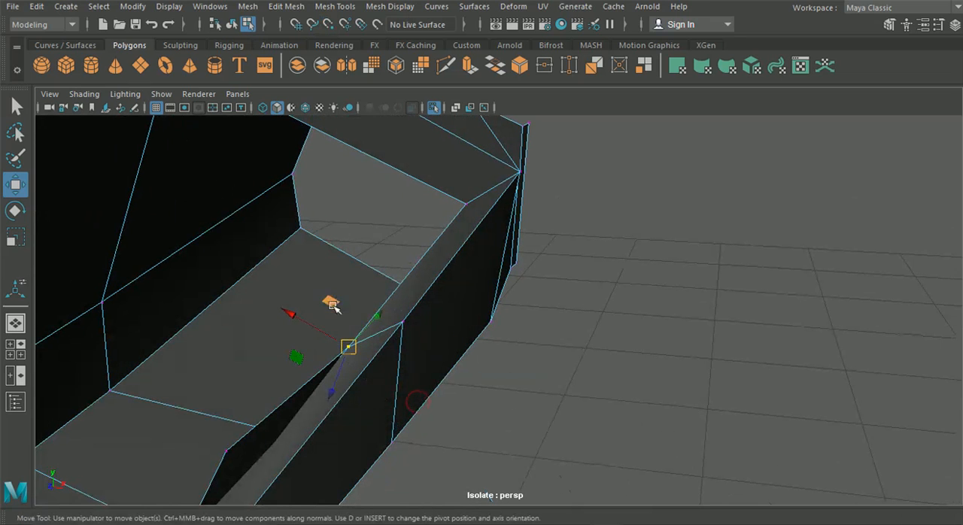
click(286, 6)
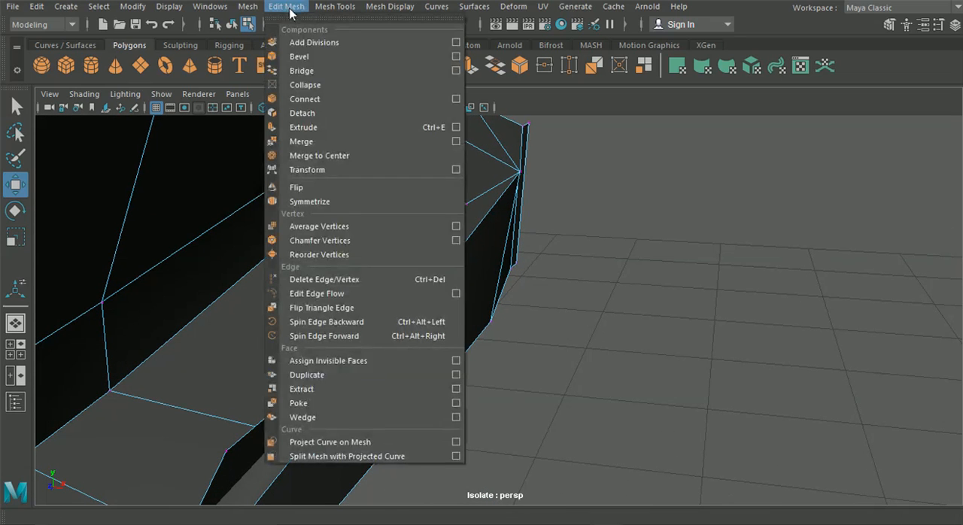
click(320, 141)
alt+right_drag(503, 301, 496, 280)
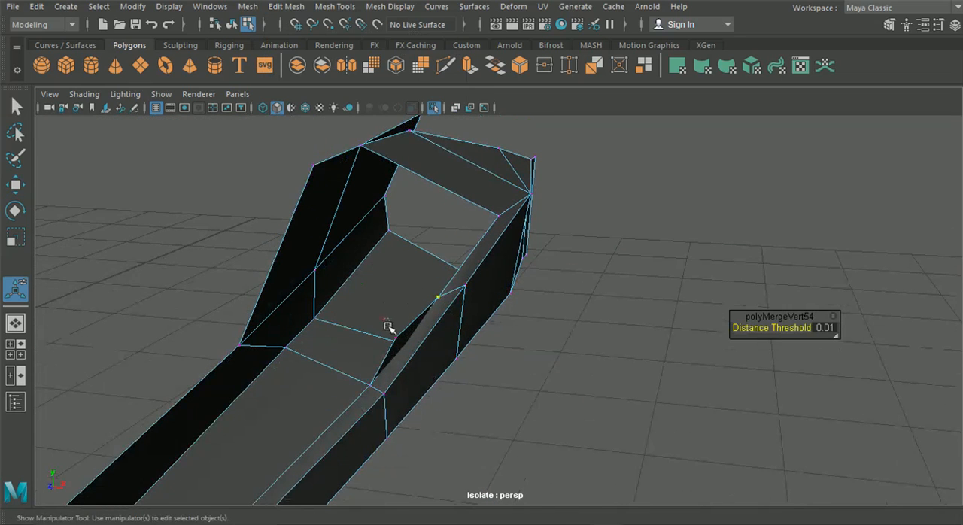
Step: Snap the extruded floor border's front vertex to the front corner of the outer strip and merge them
drag(405, 346, 406, 346)
click(21, 188)
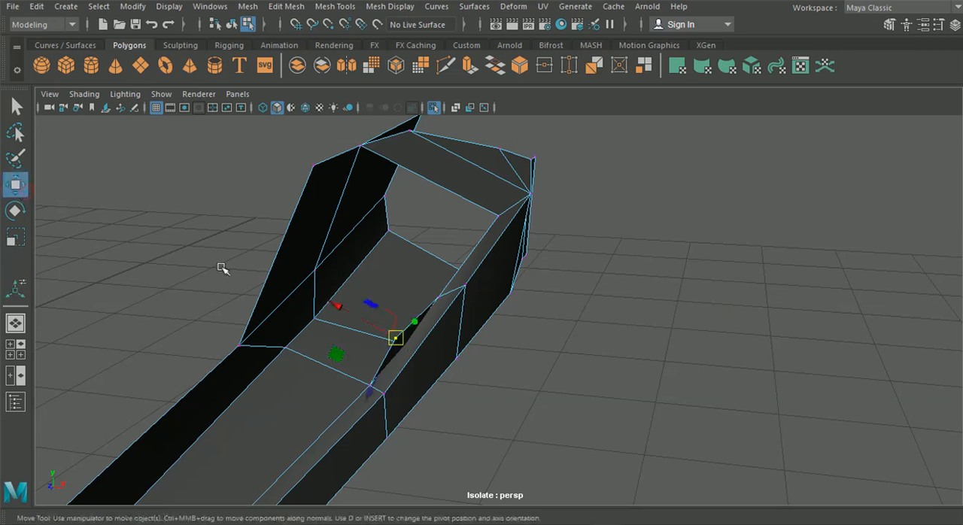
drag(400, 342, 380, 392)
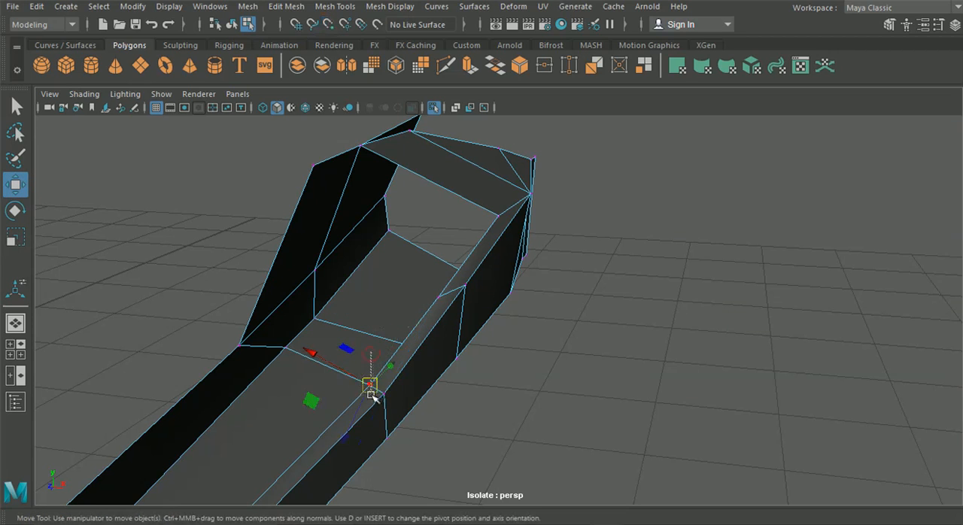
click(287, 6)
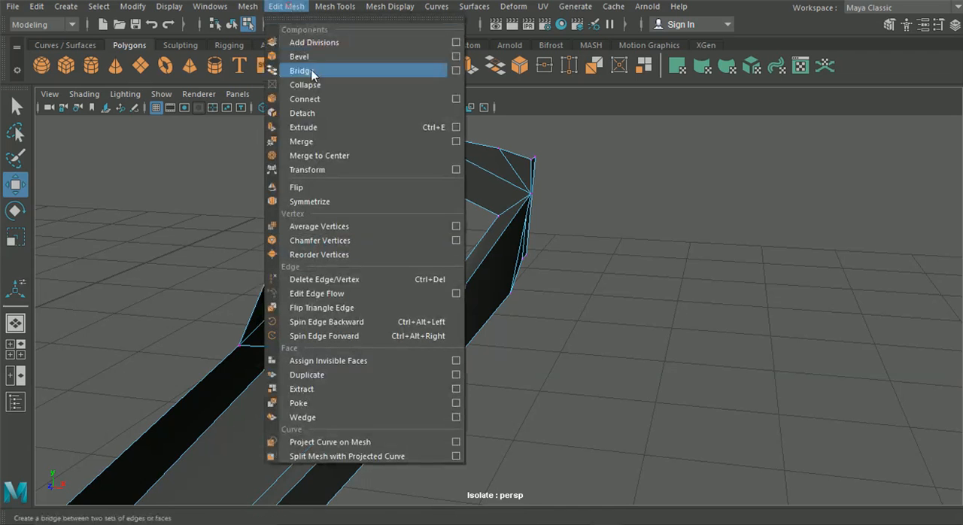
click(310, 142)
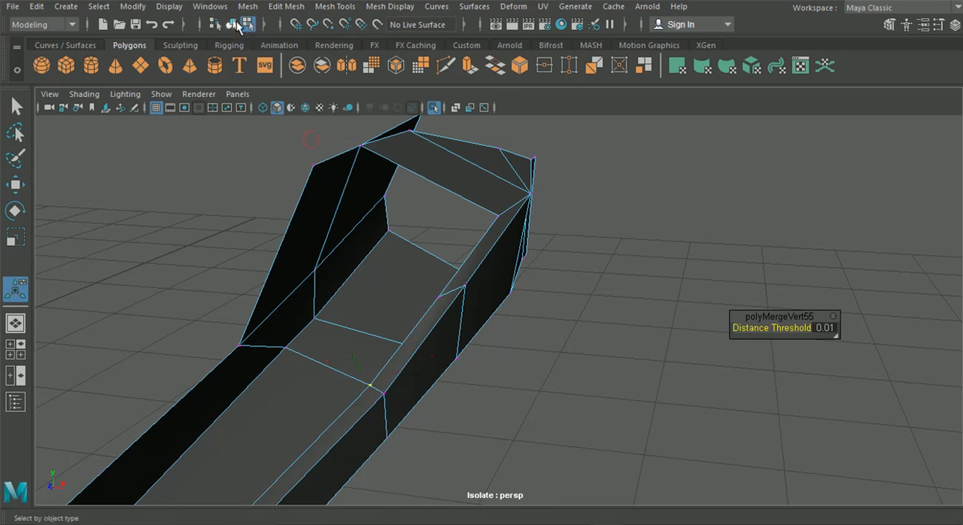
Step: Extrude the sloping beam's inner edges above the intake opening inward and toward the rear
click(667, 346)
alt+drag(586, 351, 567, 343)
alt+drag(464, 368, 434, 347)
click(420, 298)
alt+drag(426, 296, 458, 367)
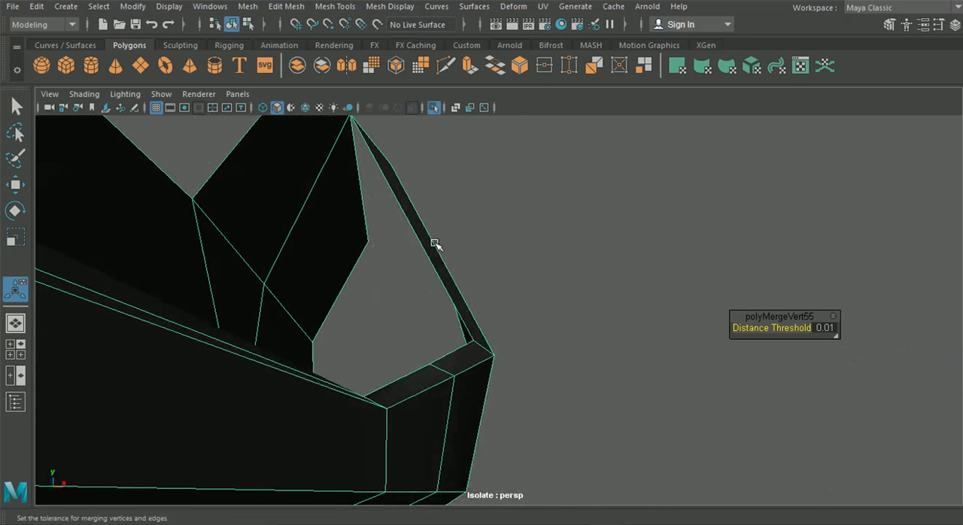
right_drag(434, 117, 439, 146)
right_drag(438, 64, 438, 65)
alt+drag(394, 195, 284, 300)
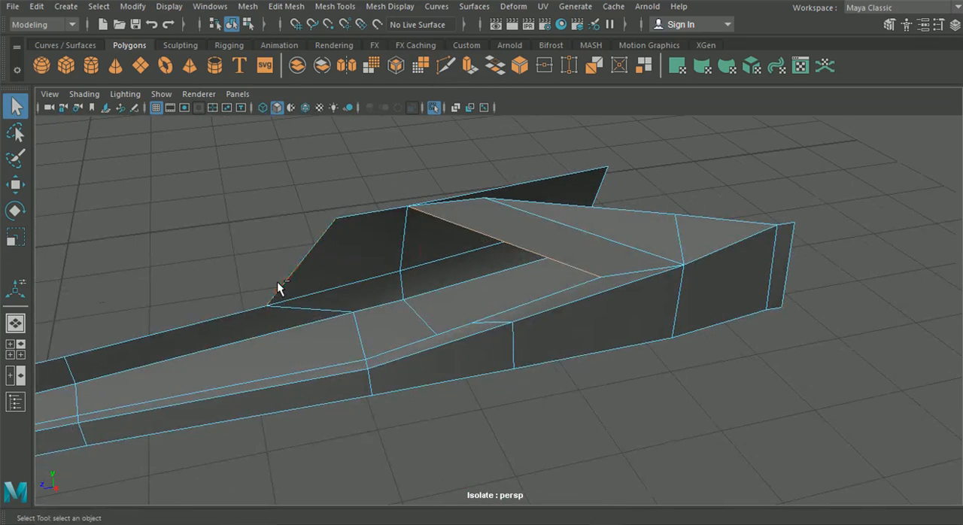
key(ctrl+e)
click(590, 158)
drag(473, 249, 515, 244)
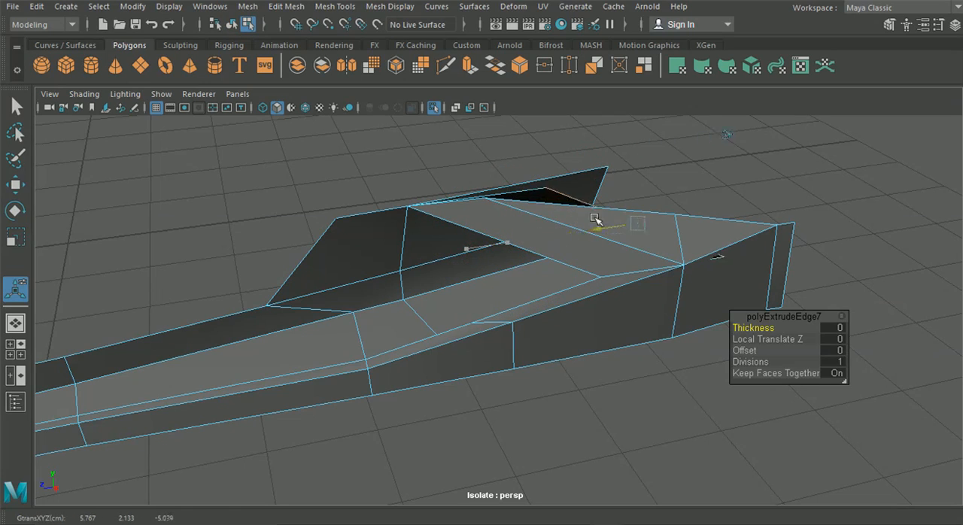
alt+drag(595, 219, 476, 313)
Step: Snap the extruded beam flange's upper vertex to the inner side panel's upper rear corner and merge them
right_drag(599, 343, 539, 112)
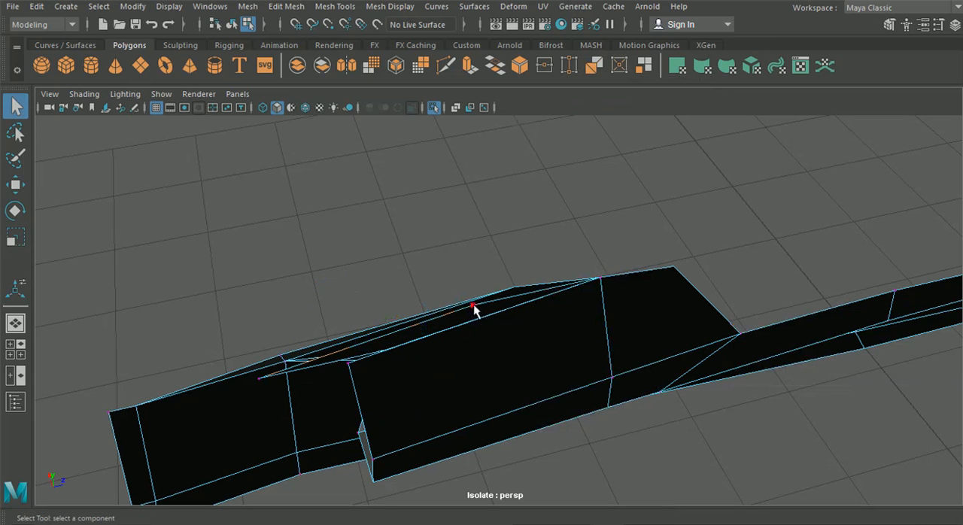
key(w)
drag(475, 310, 504, 350)
alt+drag(574, 343, 559, 351)
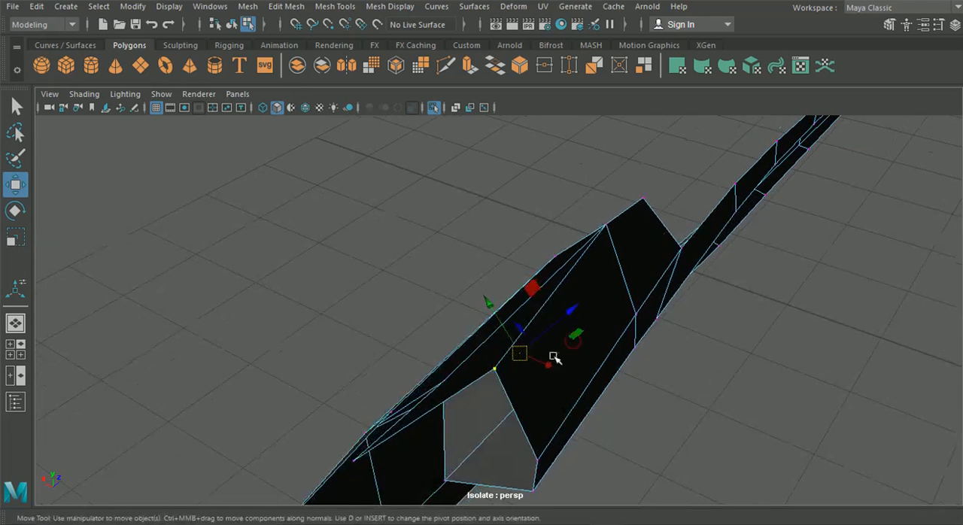
alt+drag(491, 366, 500, 385)
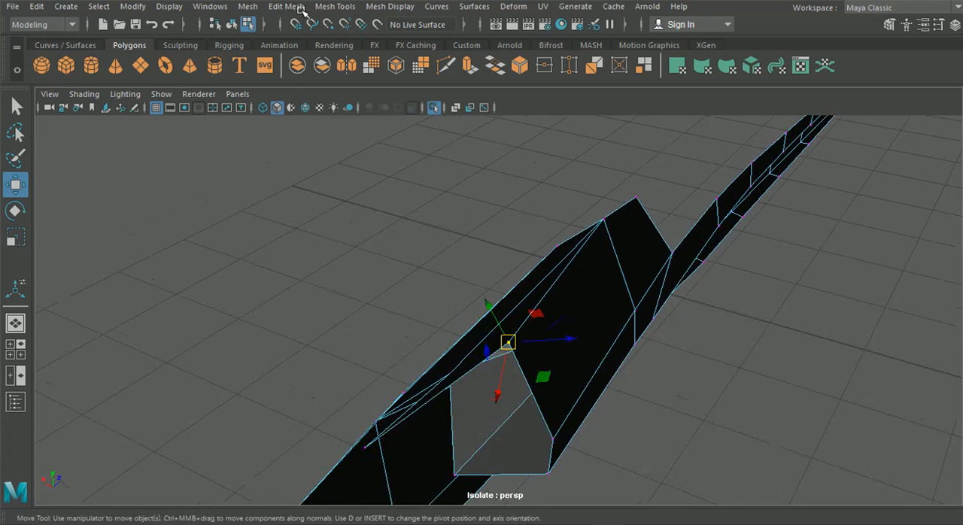
click(248, 6)
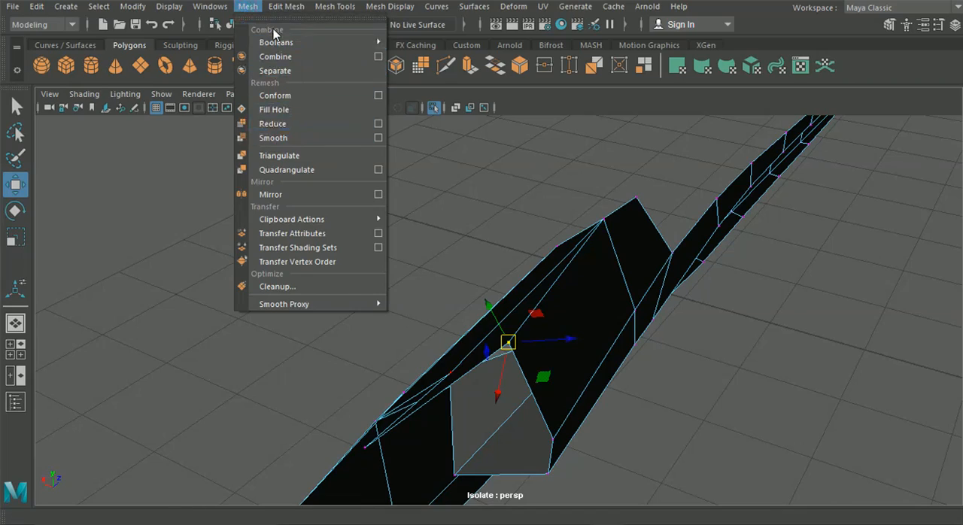
click(301, 140)
Step: Select and reposition the extruded beam flange's lower outer vertex behind the intake opening
alt+drag(399, 262, 464, 379)
click(418, 396)
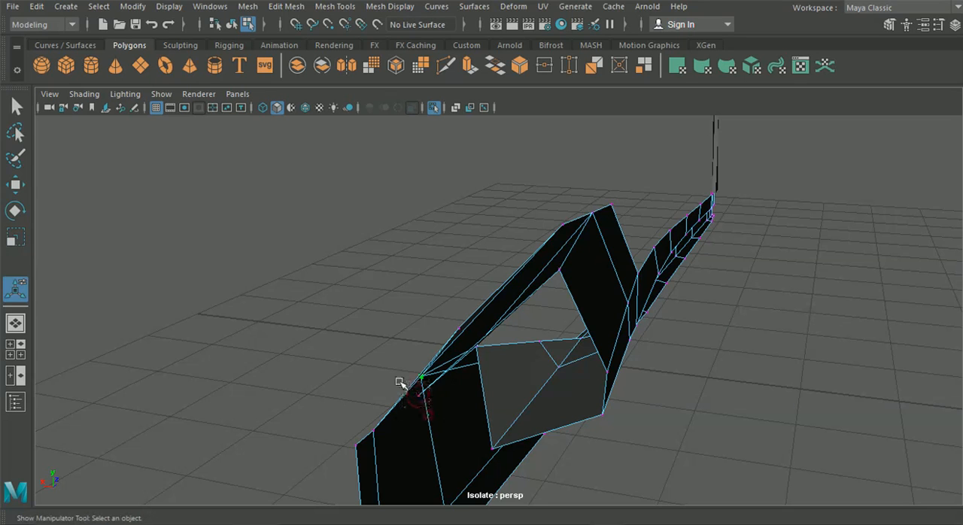
key(w)
click(457, 444)
click(419, 396)
drag(462, 442, 475, 426)
mouse_move(465, 387)
alt+mouse_down()
mouse_move(436, 378)
mouse_move(464, 376)
mouse_move(408, 387)
mouse_move(303, 370)
mouse_move(301, 472)
mouse_move(338, 381)
mouse_move(402, 329)
mouse_move(419, 321)
mouse_move(419, 344)
mouse_move(443, 350)
mouse_move(444, 394)
mouse_move(460, 404)
mouse_move(450, 397)
alt+mouse_up()
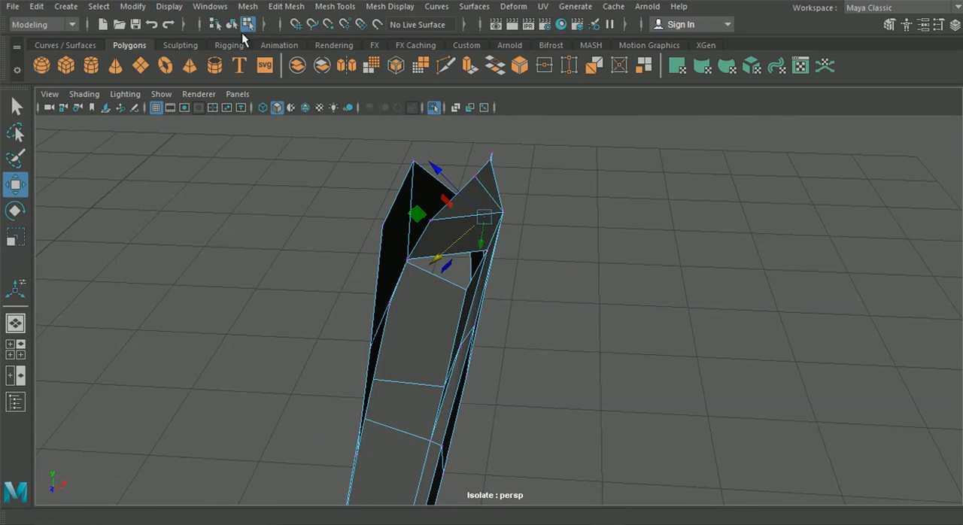
Step: Check the side skirt in smooth preview and restore its unsmoothed display
alt+drag(403, 350, 406, 313)
click(389, 326)
key(3)
click(274, 225)
click(435, 328)
key(1)
Step: Extrude the intake floor's rear edge farther toward the back of the side skirt
alt+drag(497, 341, 379, 362)
right_click(442, 359)
right_drag(442, 359, 439, 71)
click(425, 353)
alt+drag(430, 351, 409, 378)
key(t)
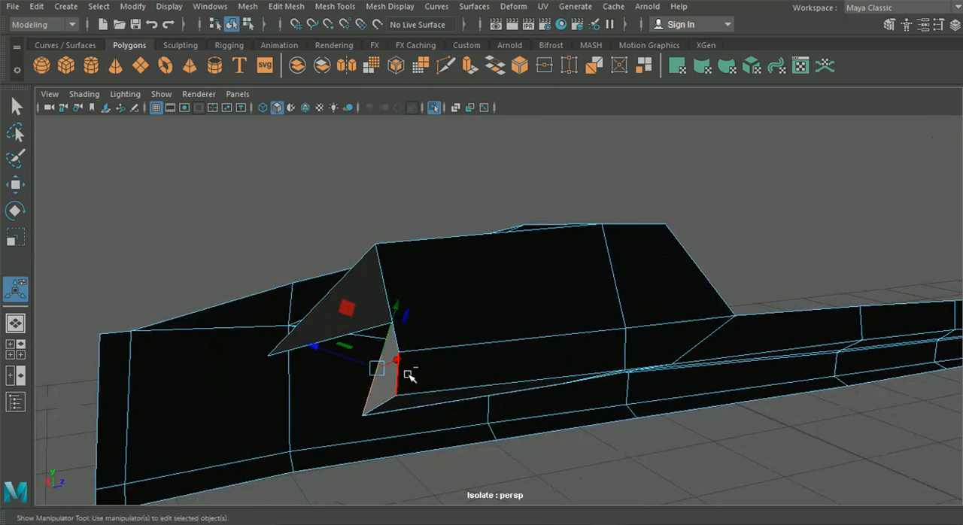
key(ctrl+e)
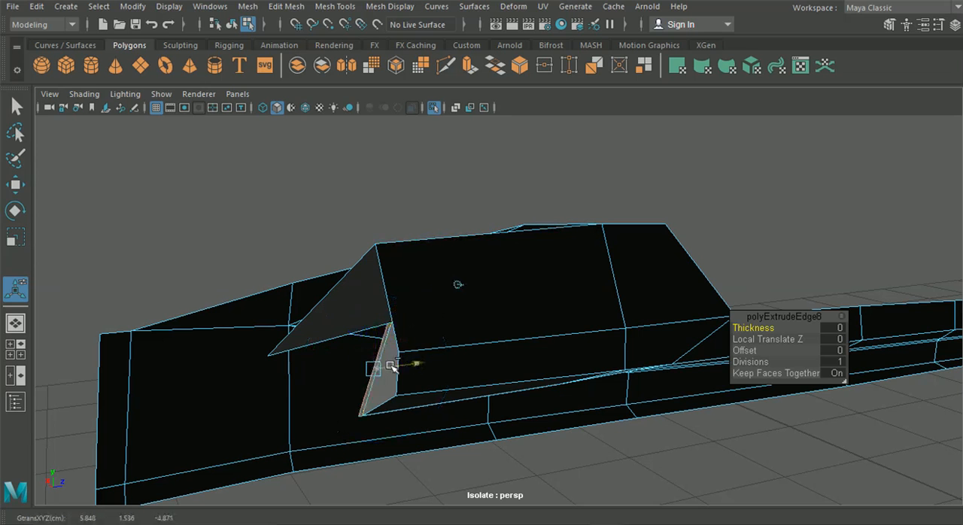
drag(411, 367, 321, 382)
alt+drag(464, 368, 542, 326)
Step: Snap the extruded intake floor's upper rear vertex to the beam flange's lower corner and merge them to center
right_drag(543, 321, 462, 117)
alt+middle_drag(342, 334, 401, 312)
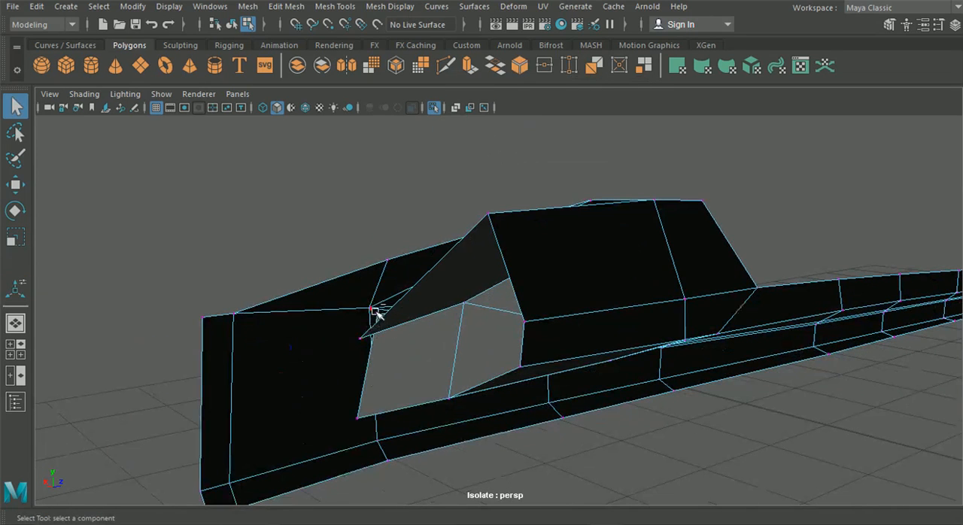
click(18, 185)
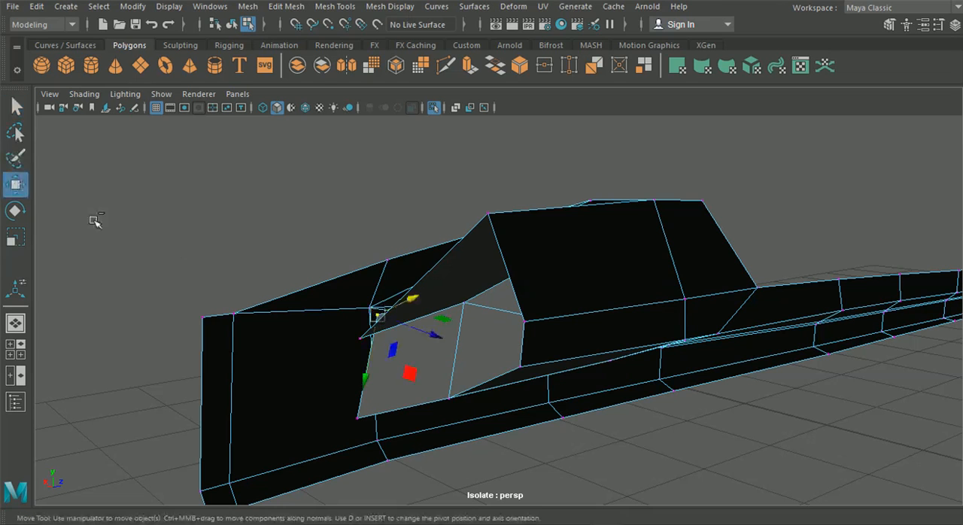
drag(383, 319, 373, 354)
click(289, 7)
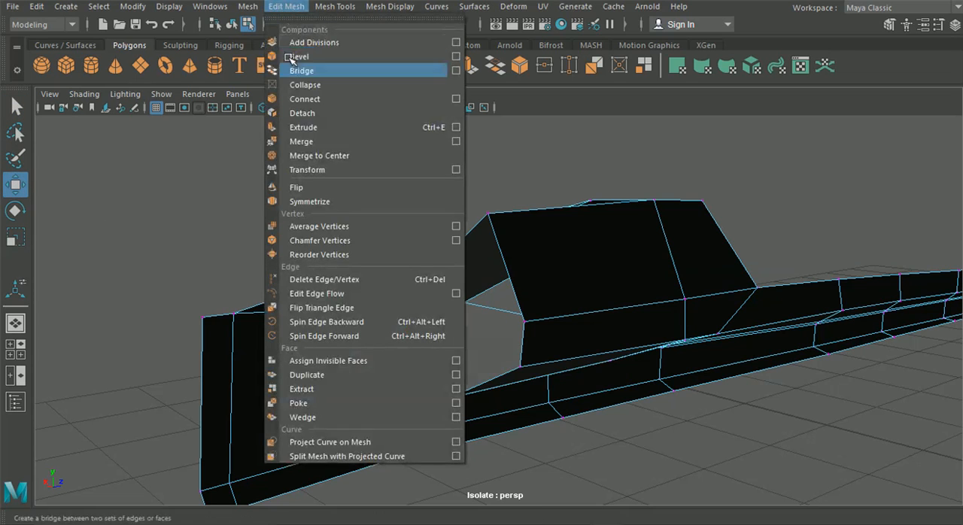
click(335, 154)
Step: Reposition the extruded intake panel's lower rear vertex against the inner face of the outer side panel
click(373, 425)
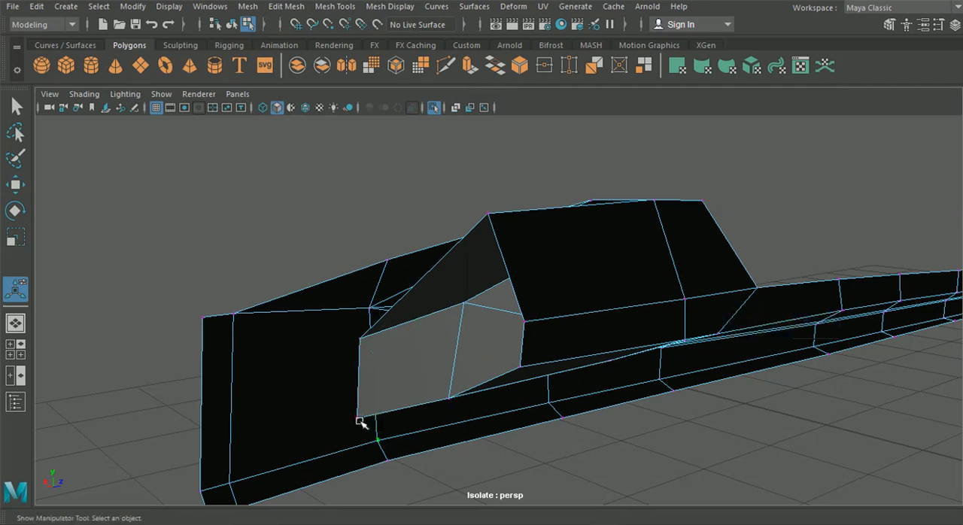
alt+drag(362, 435, 104, 240)
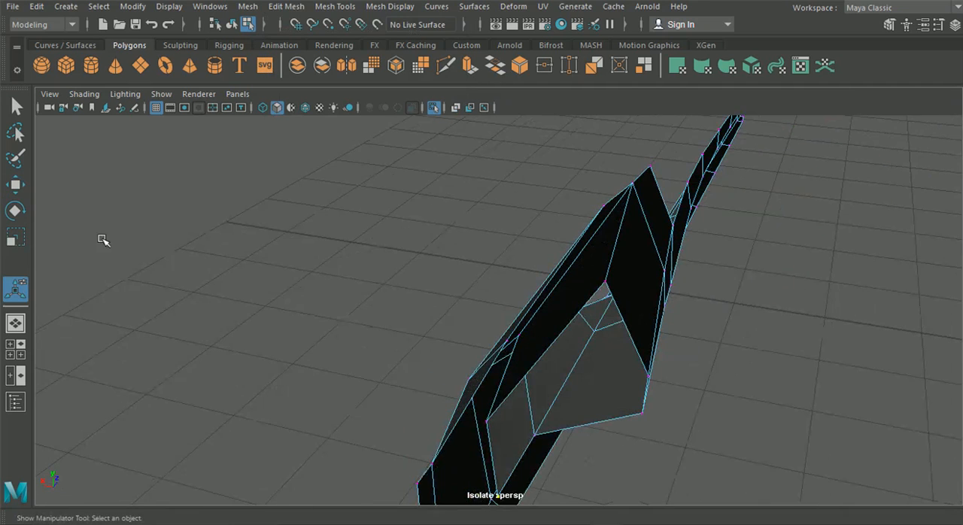
click(12, 194)
alt+middle_drag(387, 358, 393, 279)
drag(569, 409, 436, 286)
Step: Check the side skirt and its rear intake in smooth preview and restore the unsmoothed display
click(232, 24)
scroll(542, 227, up, 5)
alt+drag(540, 228, 362, 277)
key(3)
click(534, 221)
alt+drag(463, 315, 411, 273)
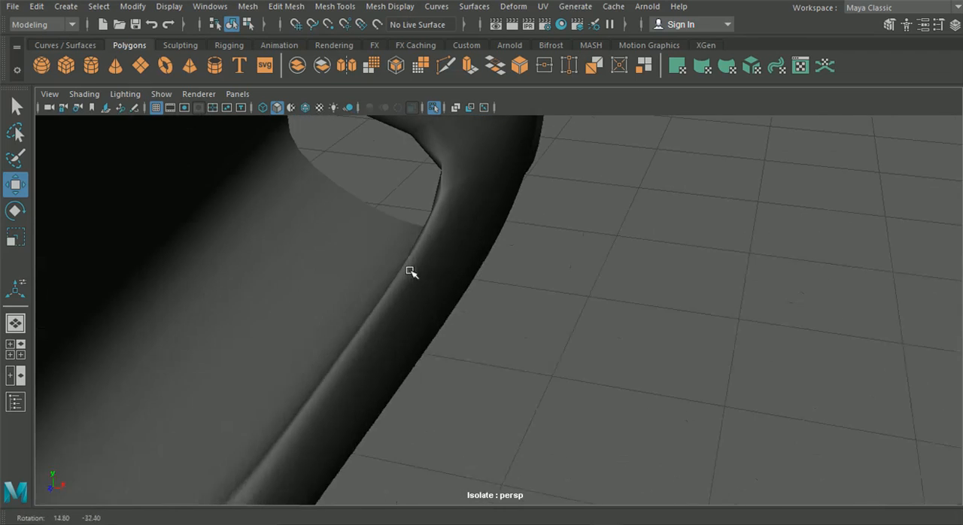
scroll(420, 284, down, 5)
alt+middle_drag(448, 267, 488, 200)
alt+drag(489, 201, 451, 219)
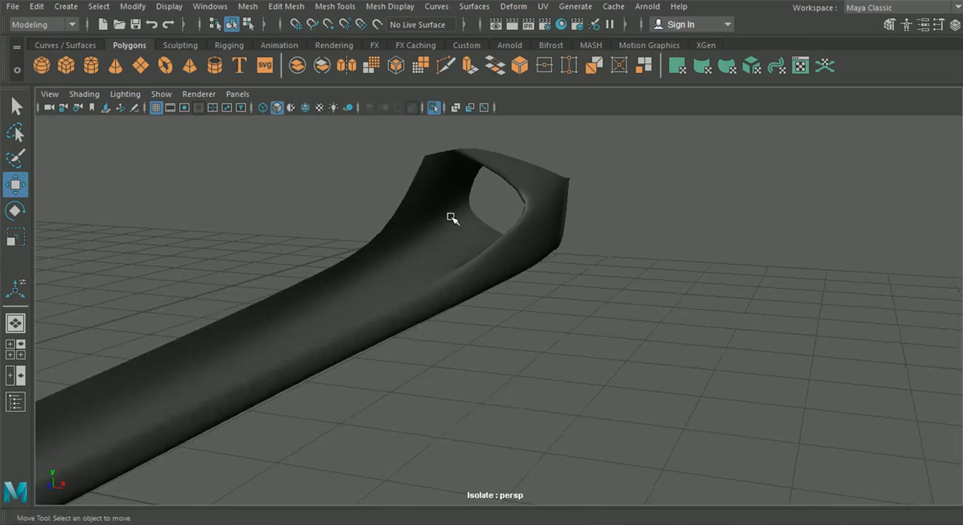
alt+drag(551, 260, 449, 269)
click(445, 269)
key(1)
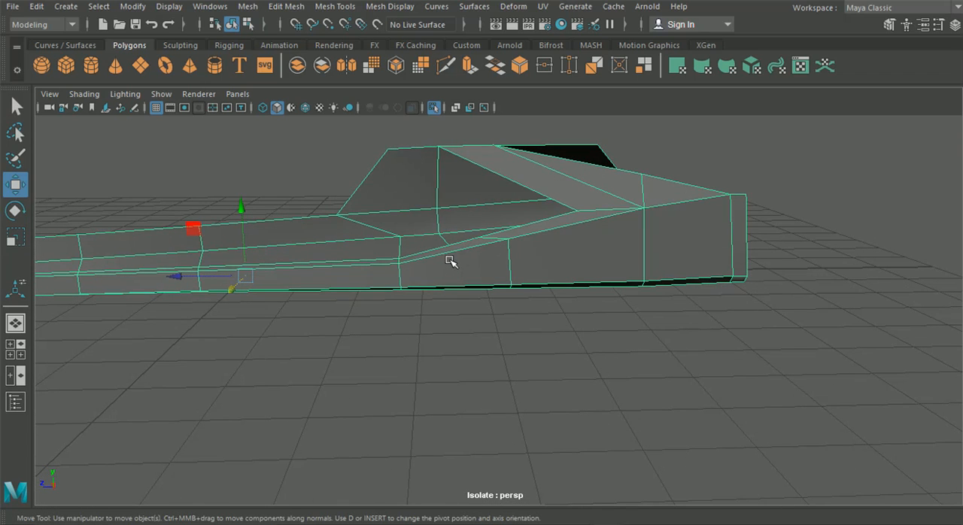
Step: Extrude the side skirt's open border edges along the top and front end inward to form a narrow flange
alt+drag(494, 268, 507, 218)
right_drag(507, 217, 523, 67)
alt+drag(501, 120, 414, 173)
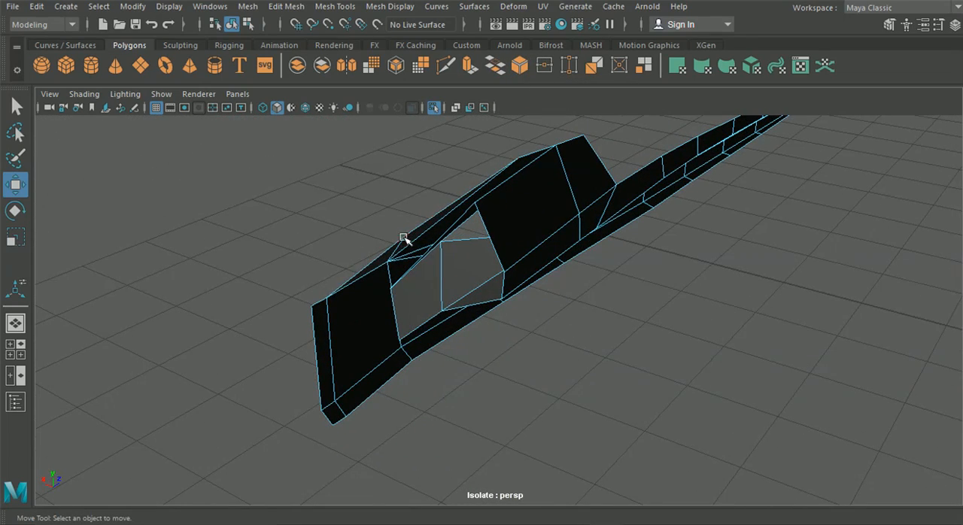
click(361, 271)
alt+drag(366, 269, 388, 216)
alt+drag(424, 259, 470, 301)
key(ctrl+e)
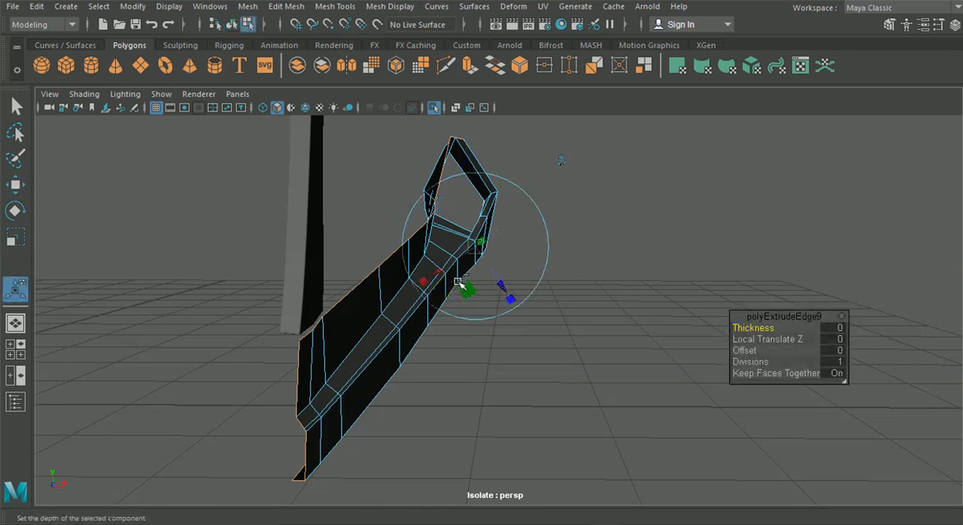
alt+drag(438, 292, 517, 283)
mouse_move(461, 297)
alt+mouse_down()
mouse_move(517, 324)
mouse_move(556, 317)
mouse_move(577, 300)
mouse_move(249, 346)
mouse_move(474, 301)
mouse_move(441, 313)
mouse_move(470, 291)
alt+mouse_up()
alt+middle_drag(470, 291, 526, 282)
right_drag(411, 306, 360, 104)
Step: Reposition the new flange's inner vertices at the bend and lower corner of the skirt's front end
alt+right_drag(338, 303, 397, 294)
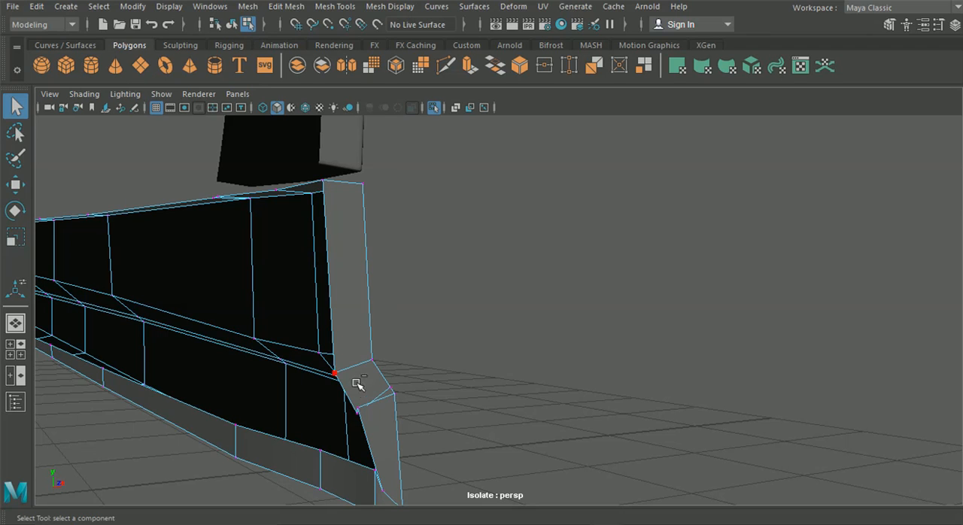
click(17, 184)
middle_drag(375, 464, 376, 478)
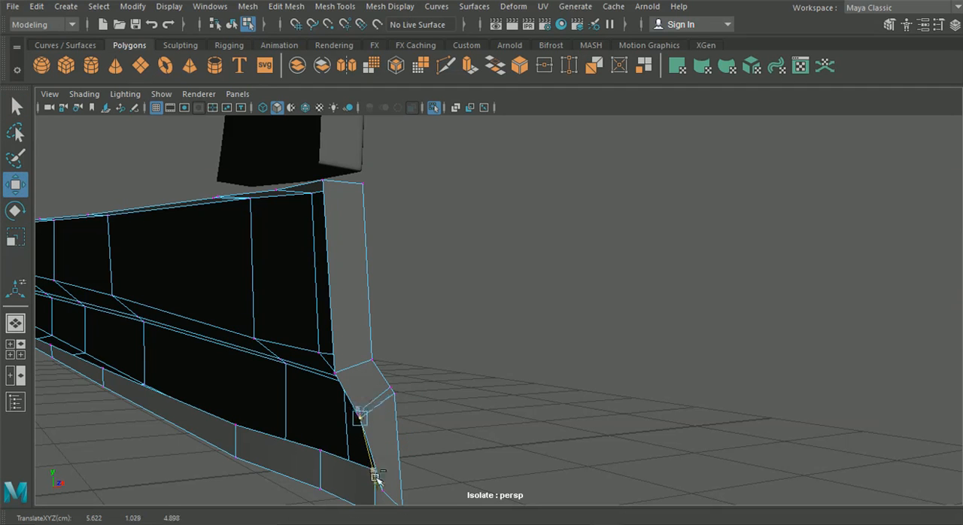
alt+drag(368, 431, 396, 334)
drag(361, 274, 360, 262)
click(478, 324)
click(381, 306)
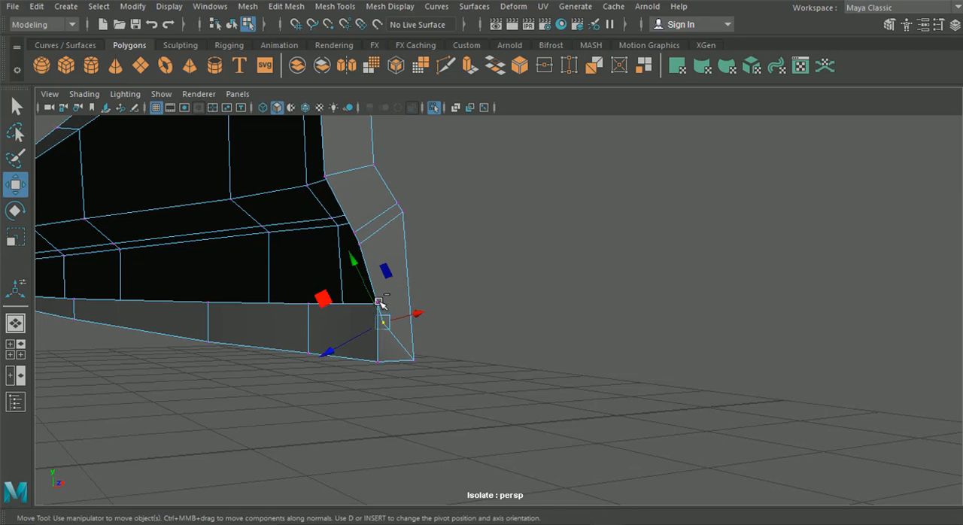
click(400, 292)
click(372, 303)
alt+drag(386, 356, 467, 354)
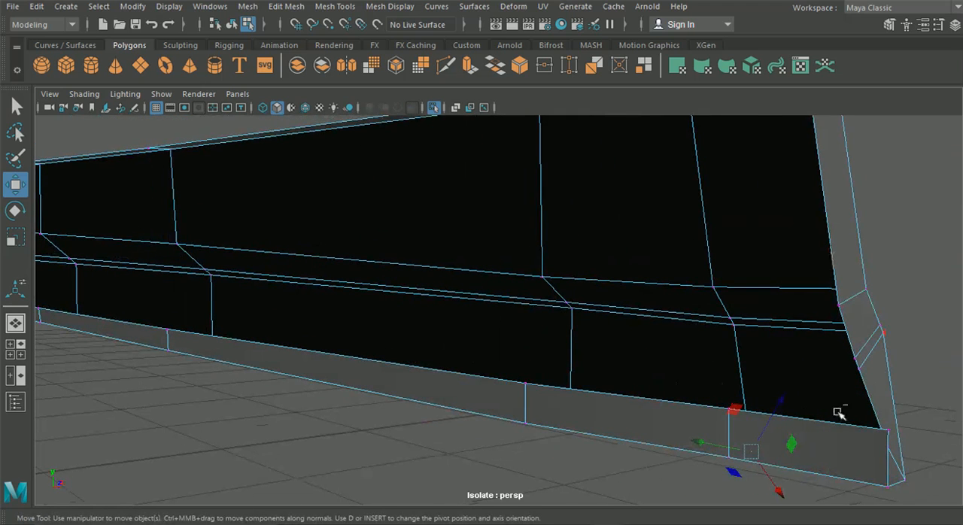
Step: Lower the upper vertices of the underside flange one by one near the skirt's front end
click(867, 427)
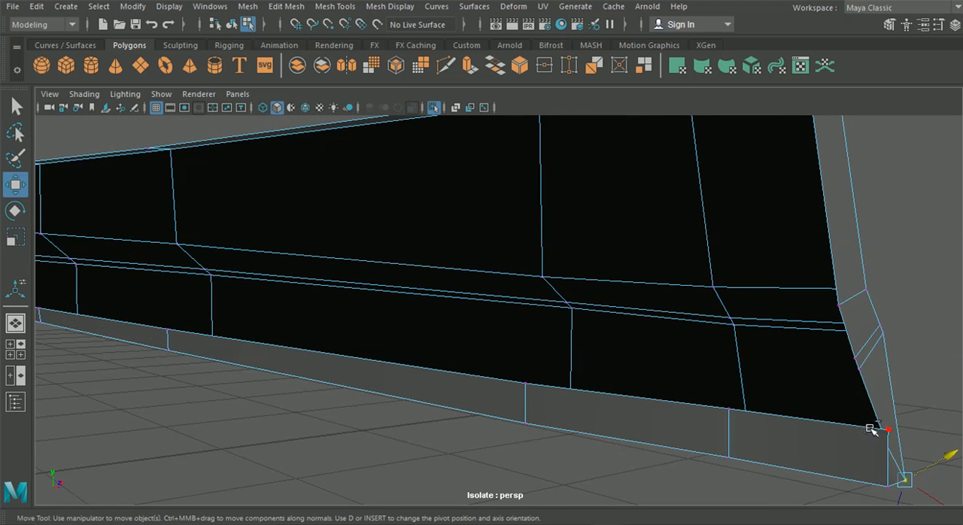
alt+drag(840, 414, 599, 355)
drag(384, 310, 378, 336)
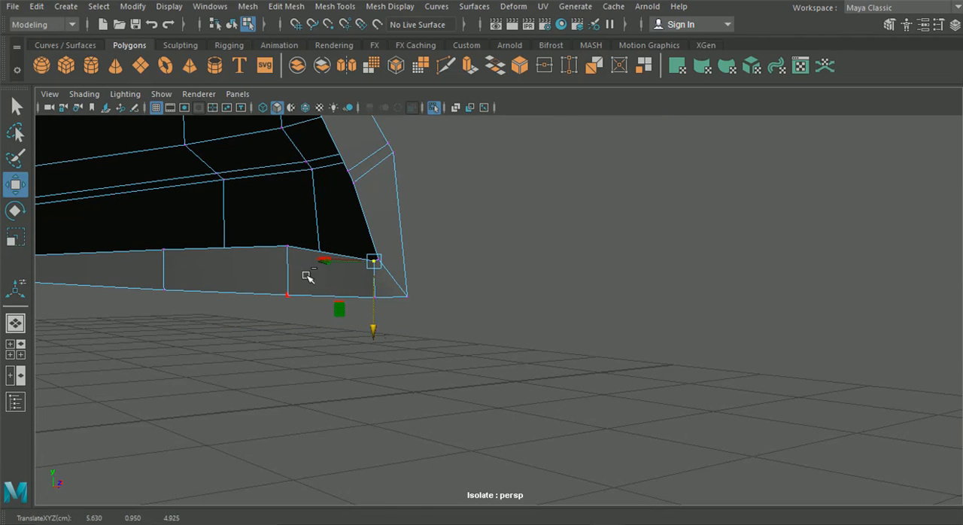
click(286, 247)
drag(282, 308, 290, 326)
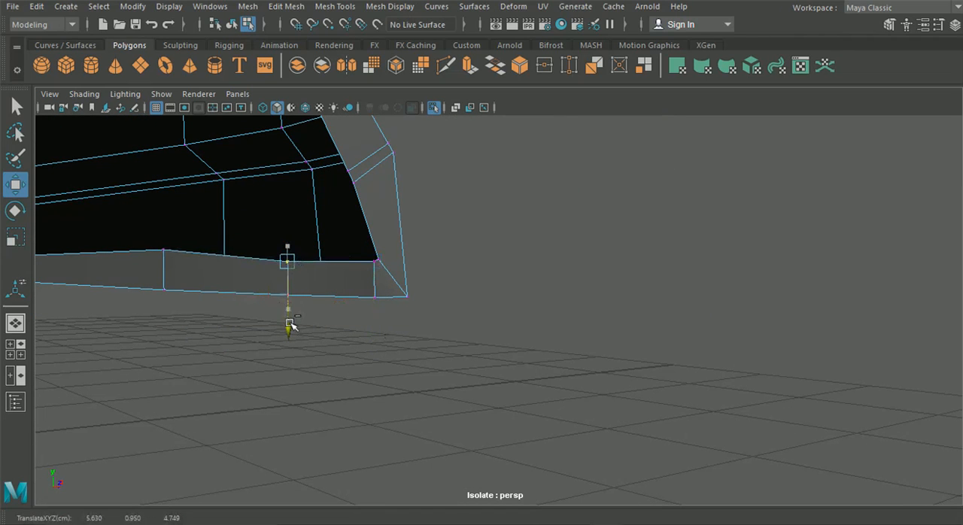
click(165, 250)
click(164, 316)
drag(163, 316, 198, 316)
scroll(183, 302, down, 5)
Step: Switch the Move tool from component axes to scene-aligned axes and adjust the rear flange's upper inner vertex sideways
alt+middle_drag(198, 316, 723, 331)
alt+drag(223, 333, 521, 293)
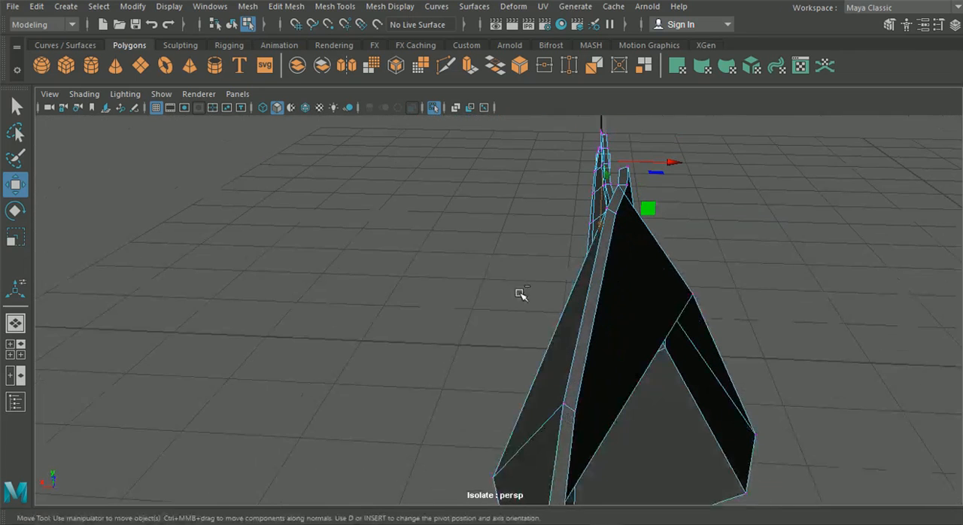
alt+drag(616, 217, 567, 262)
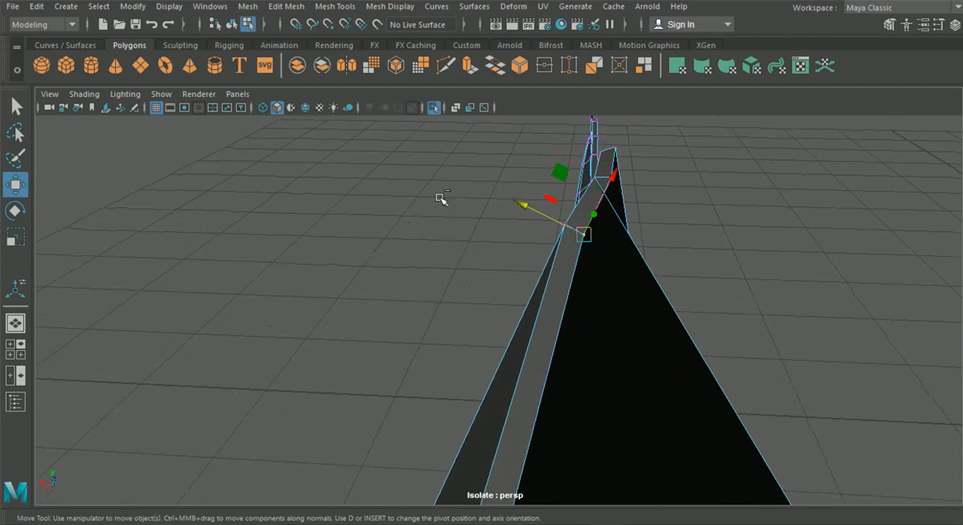
click(939, 23)
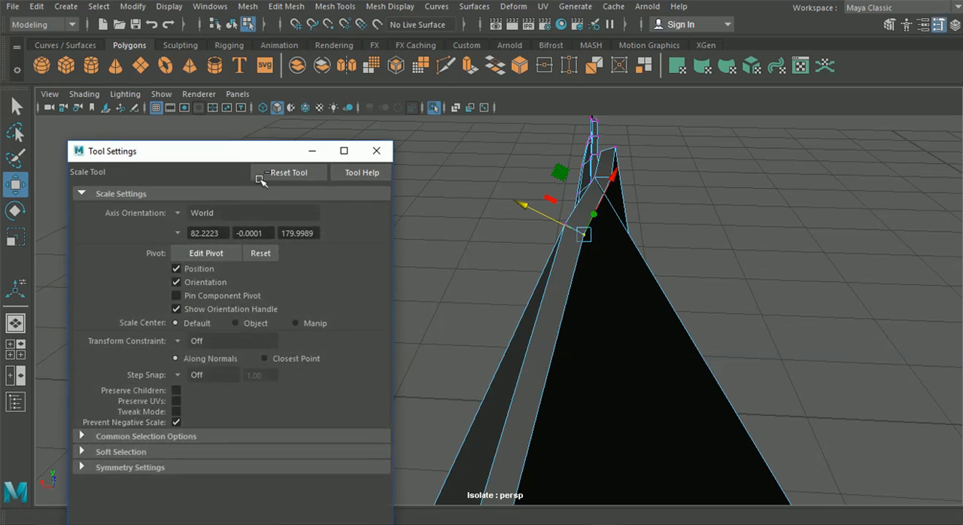
click(178, 213)
click(200, 235)
click(377, 151)
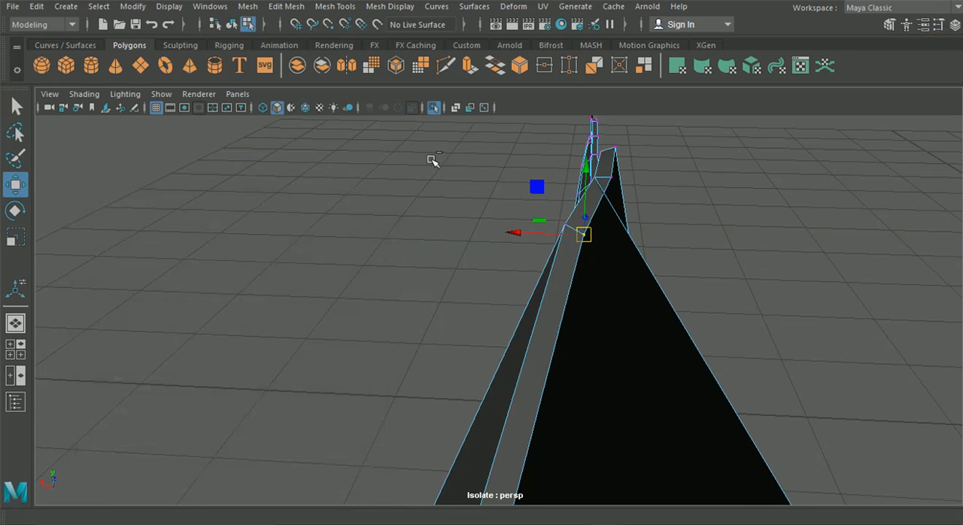
alt+drag(432, 159, 473, 224)
drag(578, 284, 561, 276)
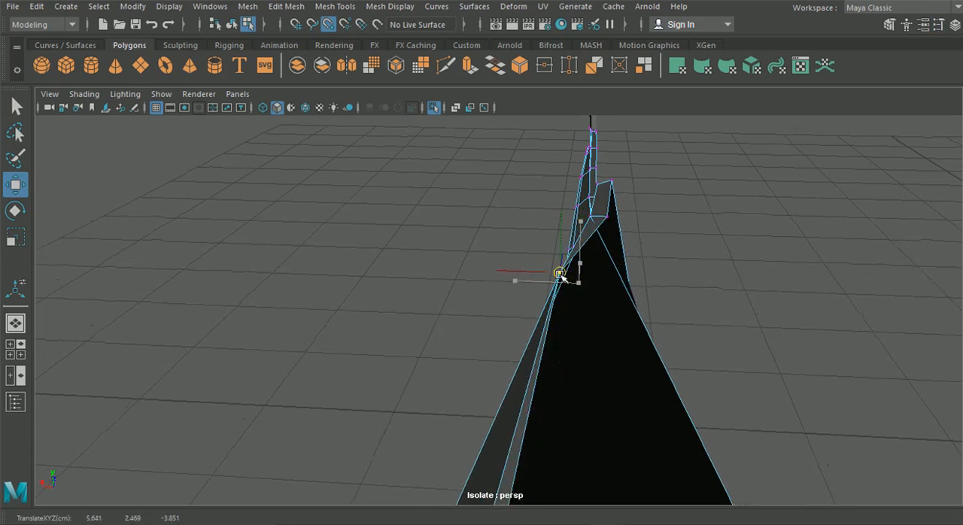
drag(490, 269, 510, 273)
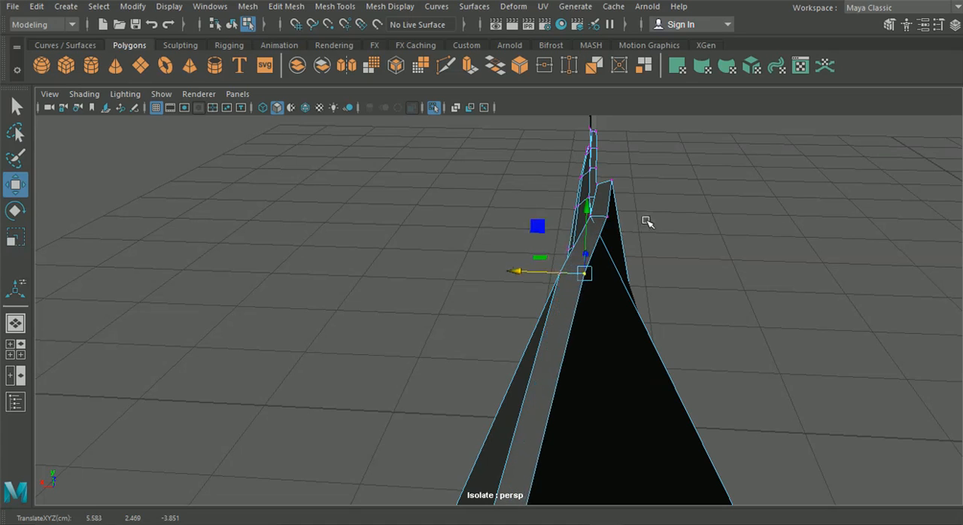
Step: Align the rear flange's middle inner vertex level with its neighbouring outer vertex
click(612, 220)
click(606, 218)
mouse_move(606, 218)
mouse_down()
mouse_move(516, 215)
mouse_move(541, 216)
mouse_move(484, 258)
mouse_move(331, 251)
mouse_move(448, 256)
mouse_move(382, 254)
mouse_move(475, 247)
mouse_move(477, 273)
mouse_move(350, 269)
mouse_move(370, 269)
mouse_move(280, 289)
mouse_move(432, 288)
mouse_move(484, 273)
mouse_up()
click(409, 242)
click(649, 259)
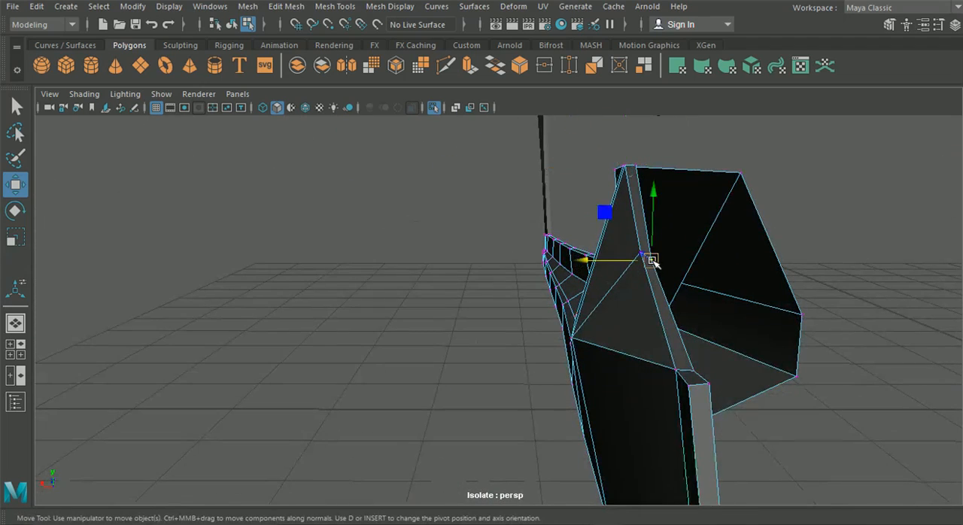
key(v)
drag(652, 261, 589, 254)
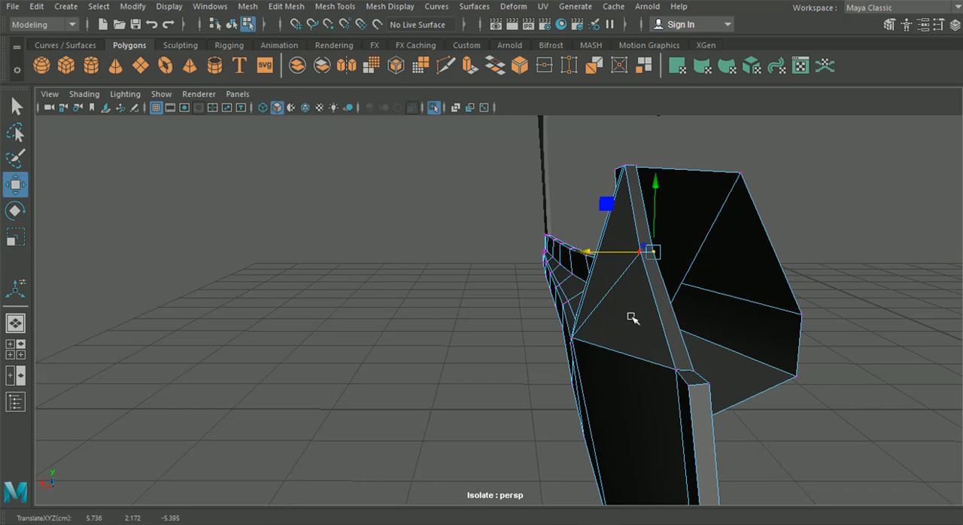
Step: Adjust the two lower inner vertices at the rear flange's bend sideways to even out the strip's width
click(693, 371)
key(v)
click(688, 372)
click(697, 369)
drag(698, 373, 634, 370)
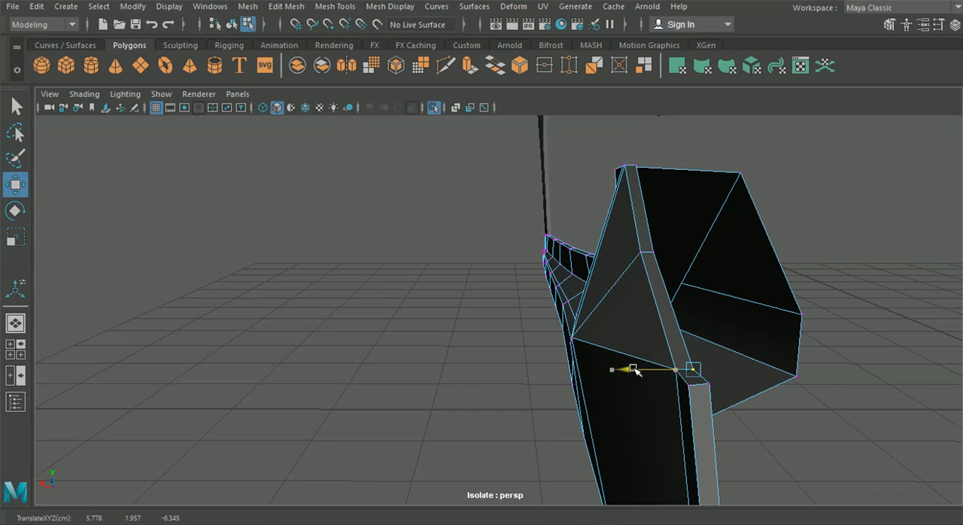
click(716, 386)
click(702, 386)
drag(706, 390, 635, 387)
key(v)
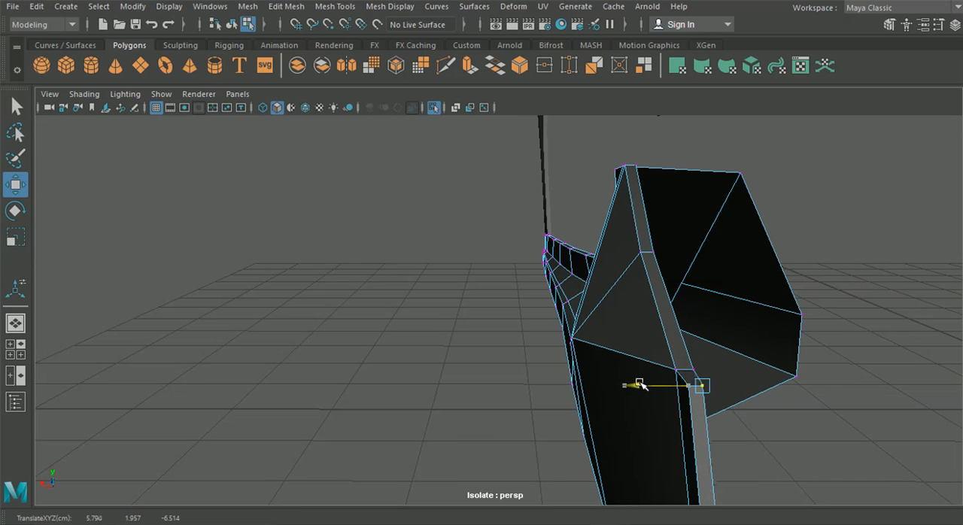
Step: Examine the new flange and the rear intake from several angles around the side skirt
click(480, 350)
alt+middle_drag(461, 347, 475, 236)
alt+drag(475, 236, 414, 361)
alt+right_drag(413, 361, 430, 377)
alt+drag(432, 370, 404, 346)
alt+middle_drag(403, 346, 417, 330)
mouse_move(417, 329)
alt+mouse_down()
mouse_move(456, 318)
mouse_move(497, 328)
mouse_move(409, 333)
alt+mouse_up()
alt+middle_drag(520, 325, 631, 319)
Step: Try to insert an edge loop just below the skirt's upper edge, starting near the front pillar
click(231, 24)
click(334, 6)
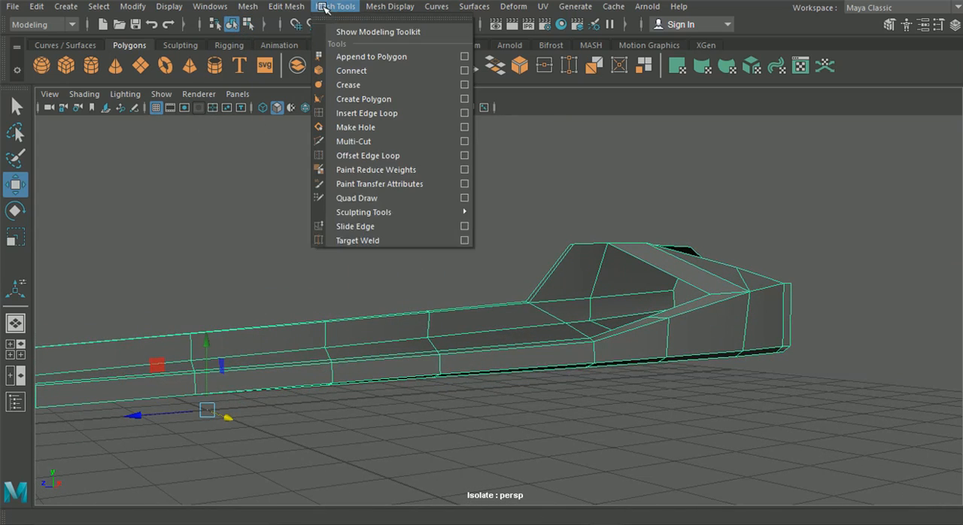
click(396, 115)
alt+drag(527, 235, 369, 320)
alt+middle_drag(369, 320, 466, 277)
scroll(727, 336, up, 2)
scroll(467, 277, up, 2)
alt+drag(466, 276, 538, 232)
alt+middle_drag(538, 232, 638, 279)
alt+drag(301, 328, 428, 311)
scroll(414, 336, up, 2)
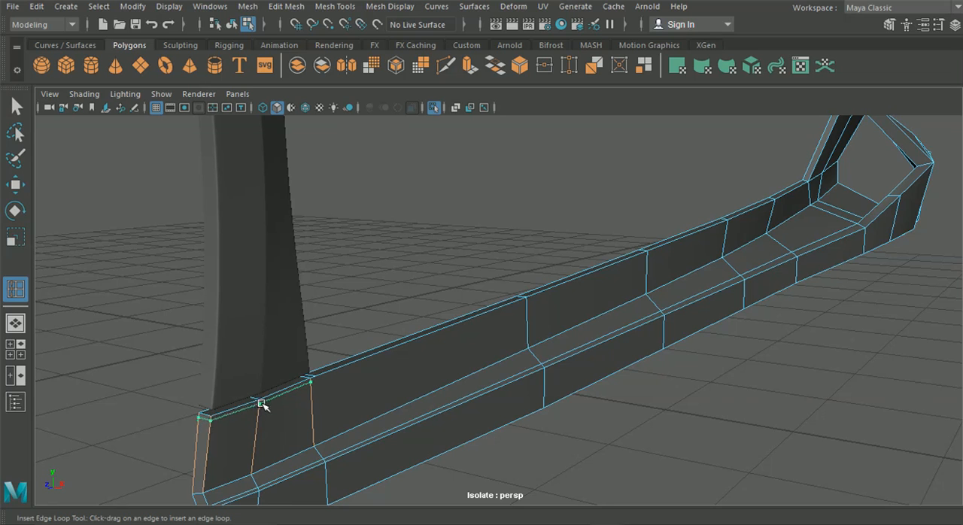
alt+drag(326, 427, 233, 445)
Step: Delete the short stray edge on the skirt's upper flange beside the front pillar
click(15, 107)
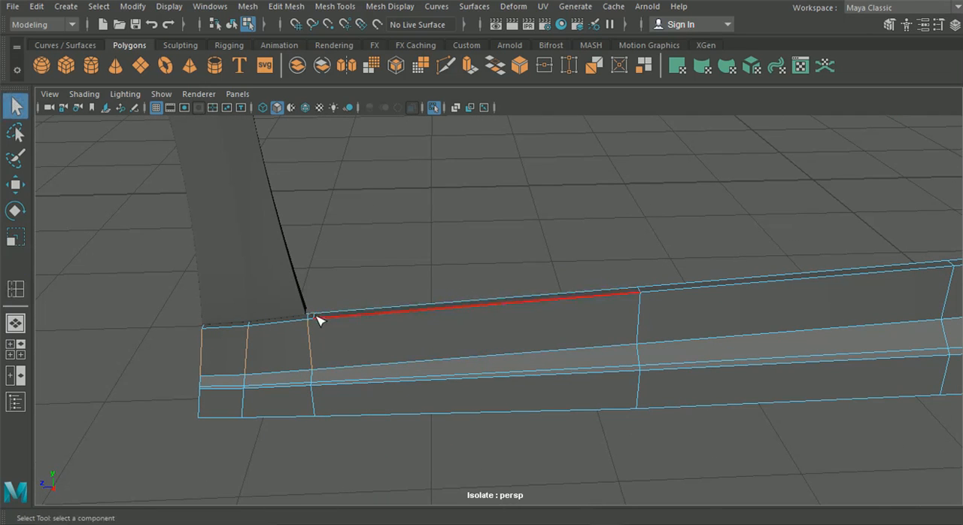
click(326, 6)
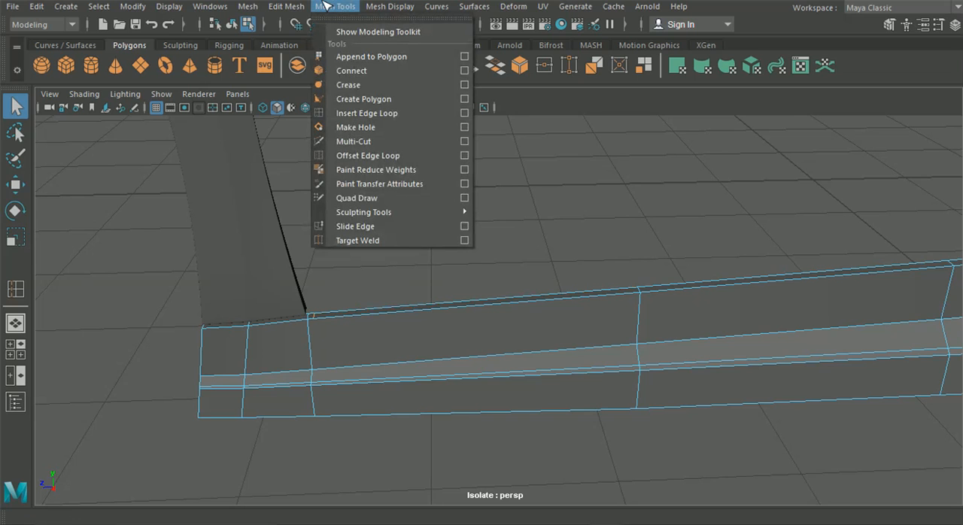
mouse_move(307, 5)
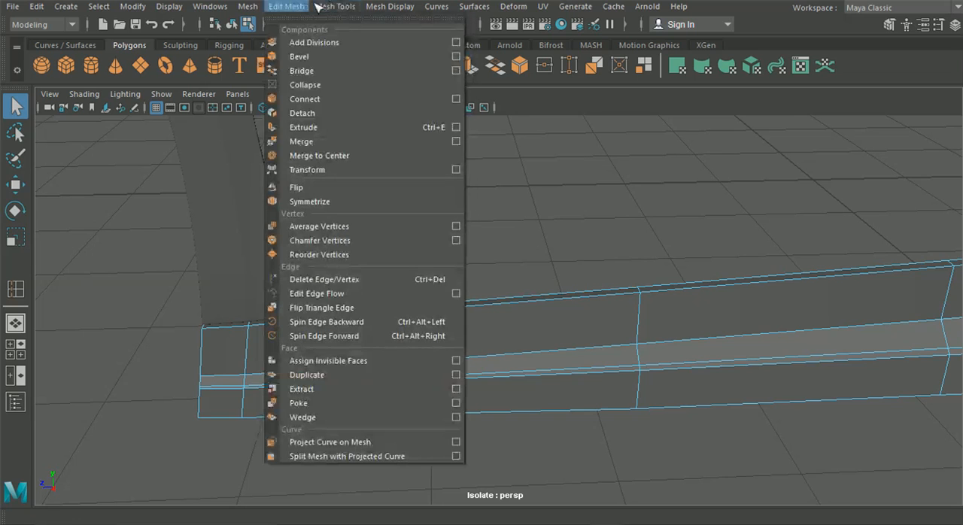
click(327, 279)
key(w)
alt+middle_drag(349, 271, 458, 274)
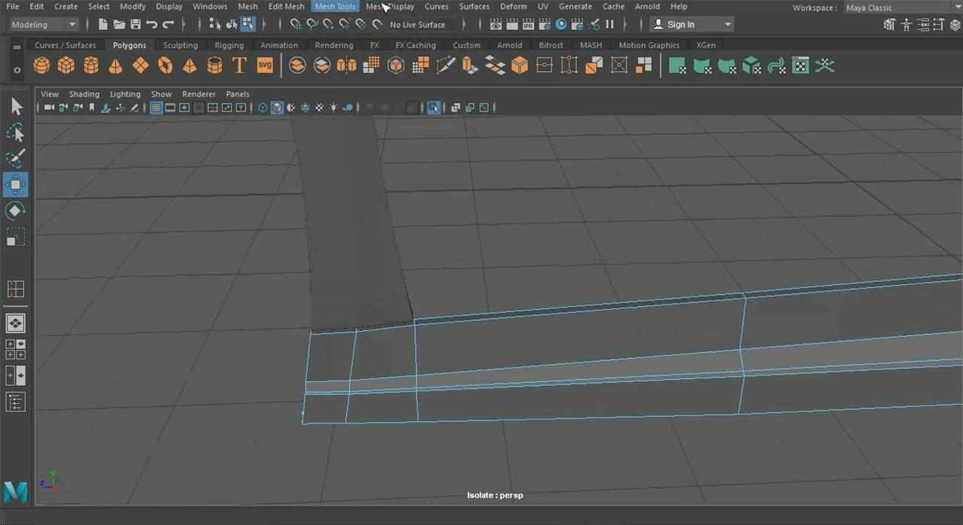
Step: Insert an edge loop along the whole length of the skirt just below its upper edge
click(356, 7)
click(380, 112)
alt+drag(415, 287, 399, 311)
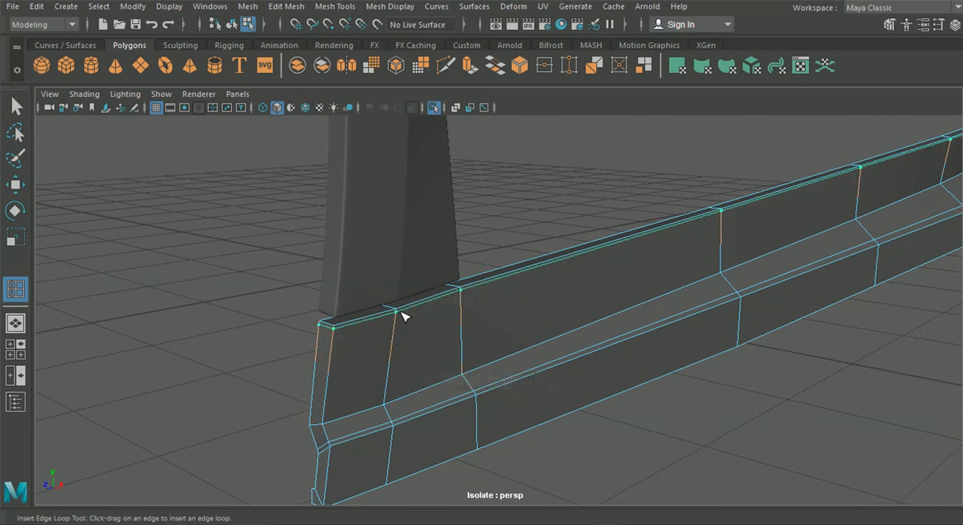
scroll(405, 316, down, 5)
alt+middle_drag(405, 316, 256, 317)
alt+drag(667, 256, 568, 261)
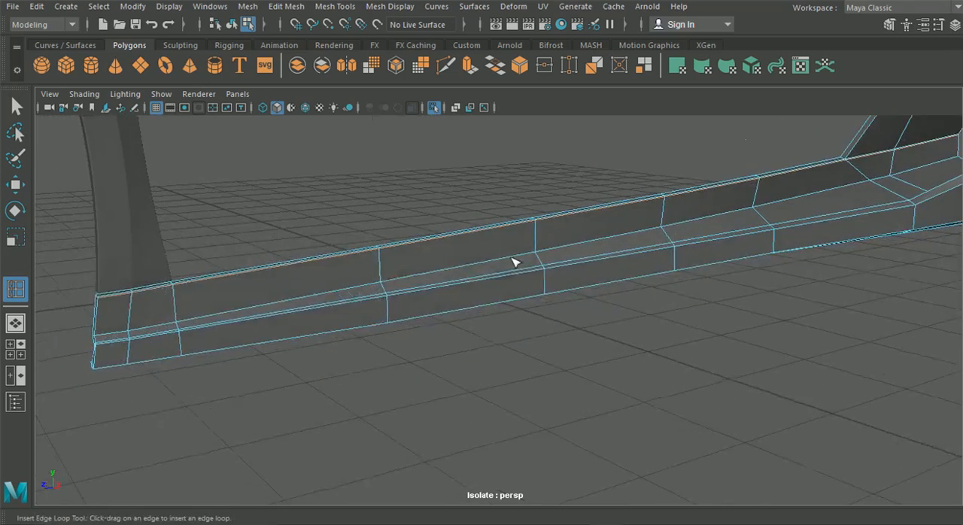
Step: Insert an edge loop along the whole length of the skirt beside the crease where the inner wall meets the ledge
alt+middle_drag(501, 250, 614, 240)
scroll(399, 294, up, 6)
drag(347, 301, 348, 298)
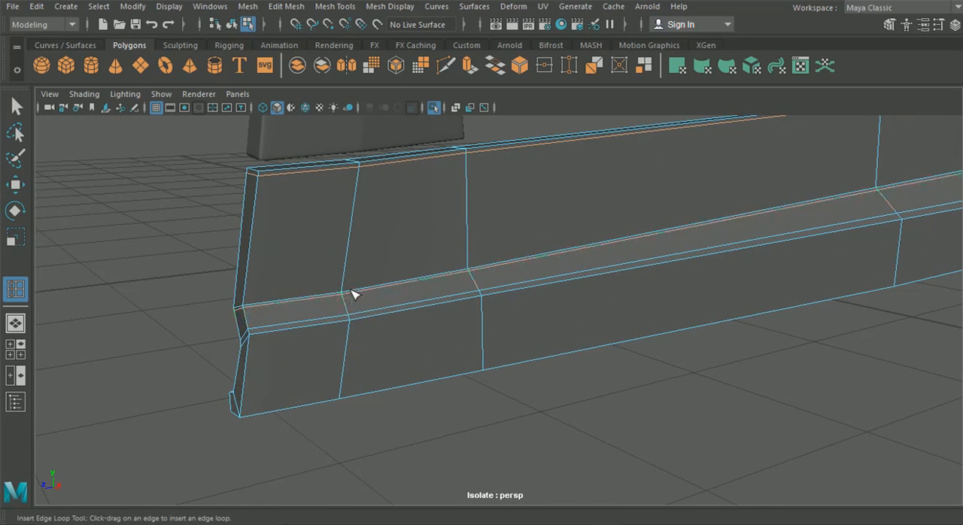
scroll(534, 301, down, 4)
alt+drag(533, 301, 602, 275)
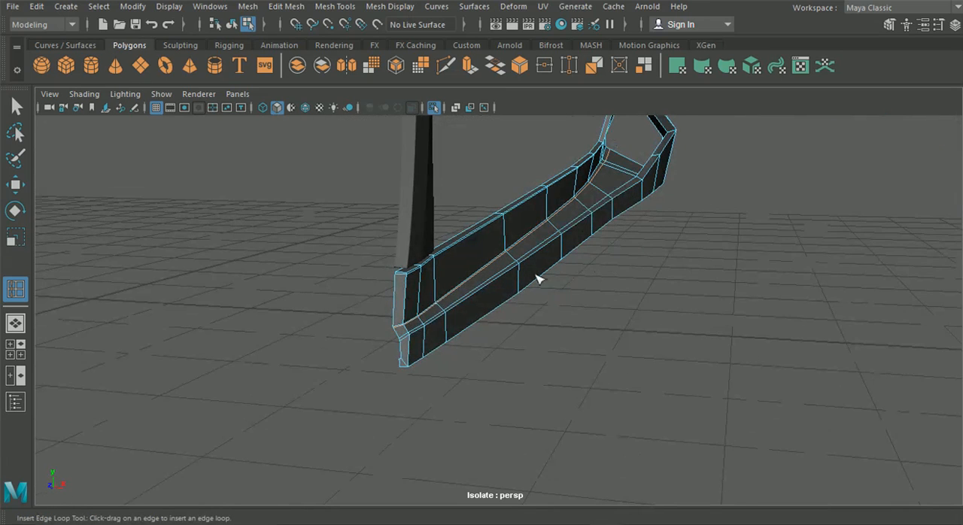
Step: Insert an edge loop along the skirt's outer face just below the outer ridge, running back to the rear end strip
scroll(525, 283, up, 4)
alt+drag(475, 289, 574, 275)
alt+drag(575, 277, 514, 318)
alt+middle_drag(515, 318, 58, 240)
alt+right_drag(58, 241, 281, 278)
alt+middle_drag(798, 365, 412, 385)
alt+right_drag(507, 351, 347, 319)
alt+middle_drag(504, 301, 365, 305)
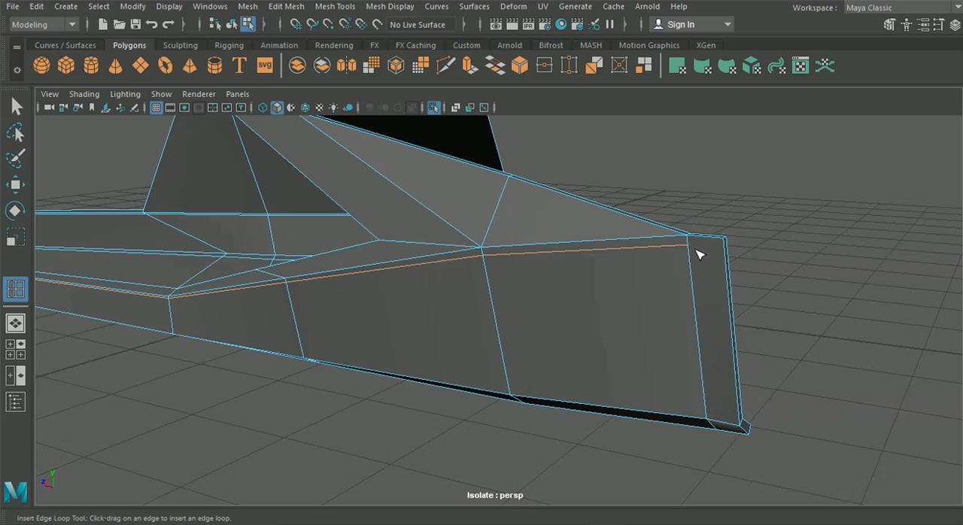
Step: Switch to the photo viewer and compare the side skirt and rear intake with the Lamborghini reference photos
alt+middle_drag(698, 253, 653, 259)
click(574, 512)
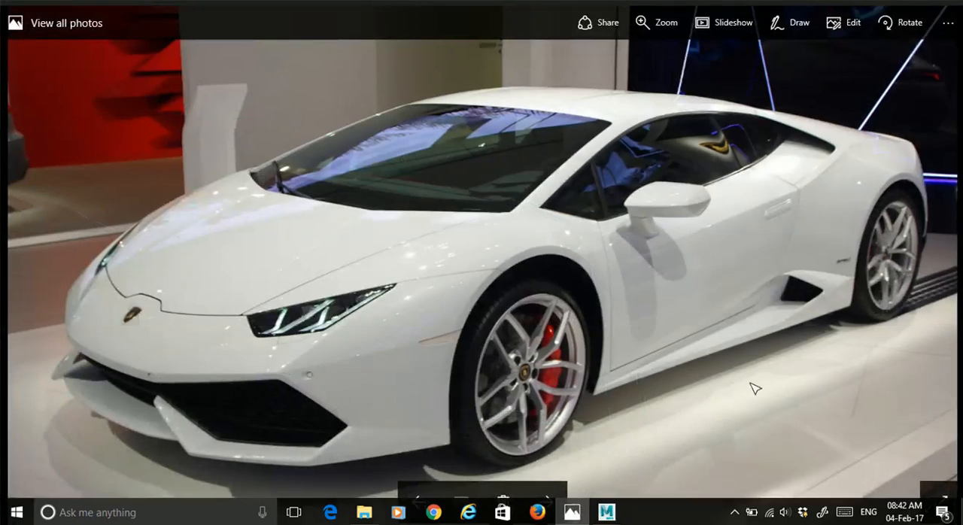
key(Right)
key(Right)
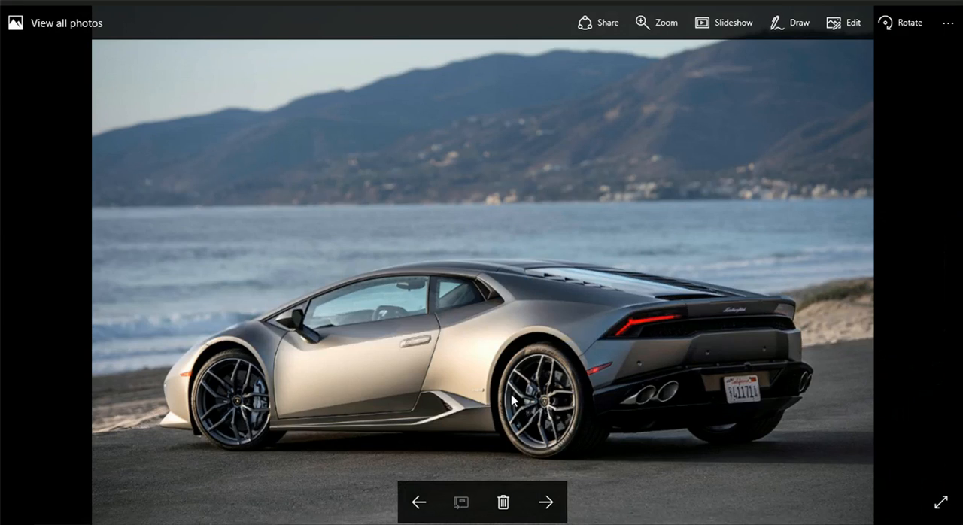
click(879, 9)
Step: Try to cut an edge with Multi-Cut from the open end of the outer loop across the rear end strip
alt+middle_drag(589, 179, 487, 219)
alt+right_drag(493, 222, 590, 285)
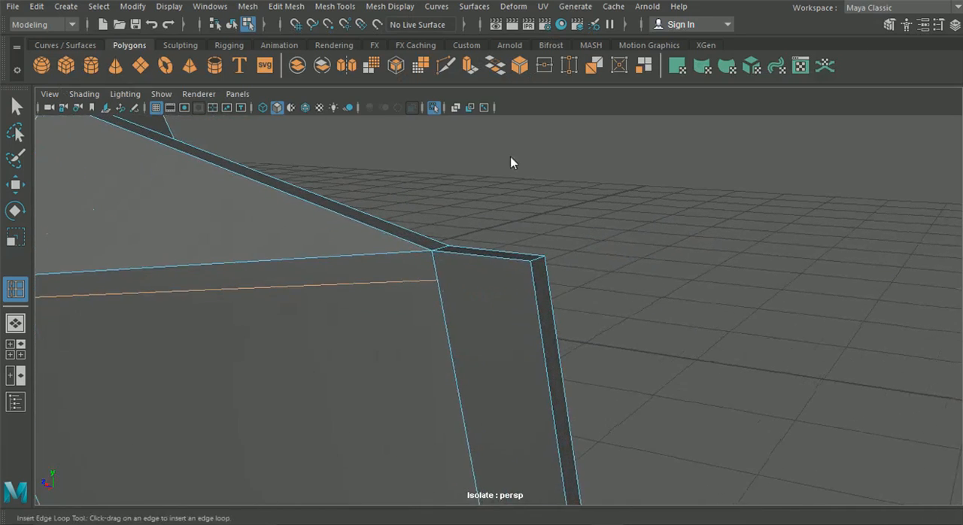
click(447, 67)
click(437, 280)
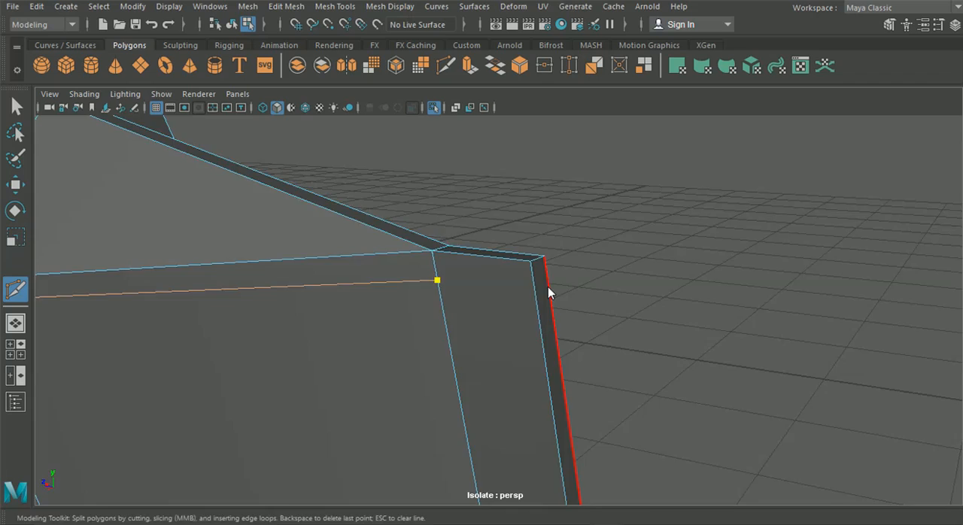
alt+right_drag(548, 286, 412, 287)
alt+drag(412, 287, 359, 304)
alt+middle_drag(358, 303, 663, 309)
alt+right_drag(215, 252, 346, 249)
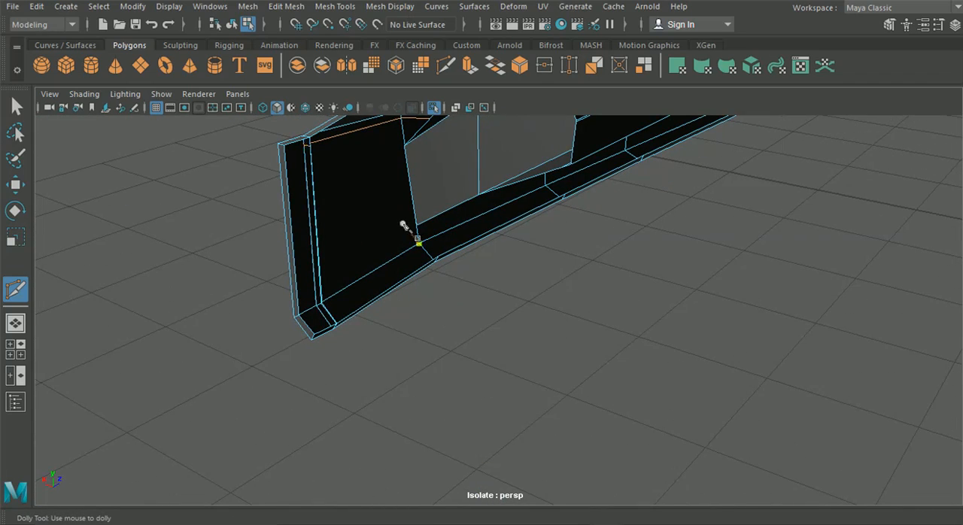
click(15, 107)
Step: Delete the narrow stray faces running down the inside of the skirt's rear end and around its bottom corner
alt+middle_drag(221, 163, 330, 271)
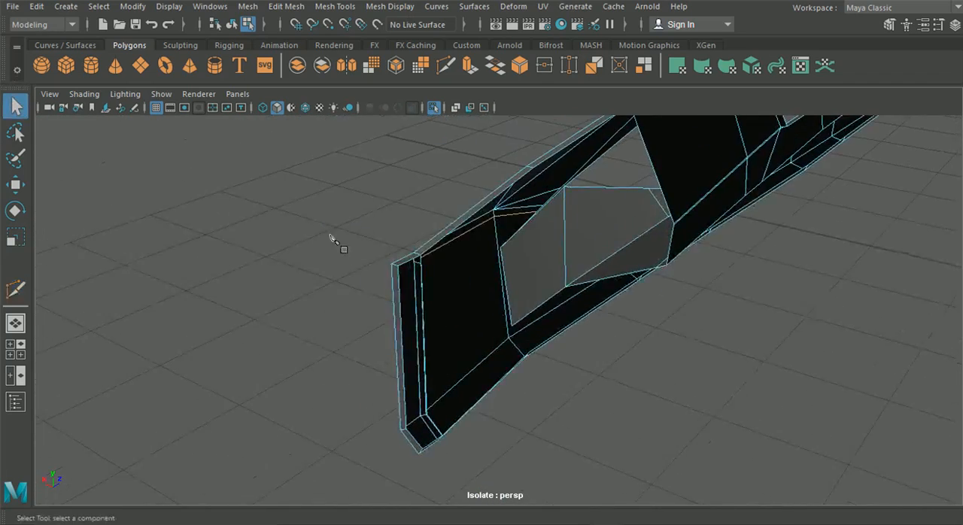
alt+right_drag(330, 239, 451, 338)
right_drag(384, 113, 370, 142)
click(378, 238)
click(379, 239)
click(362, 255)
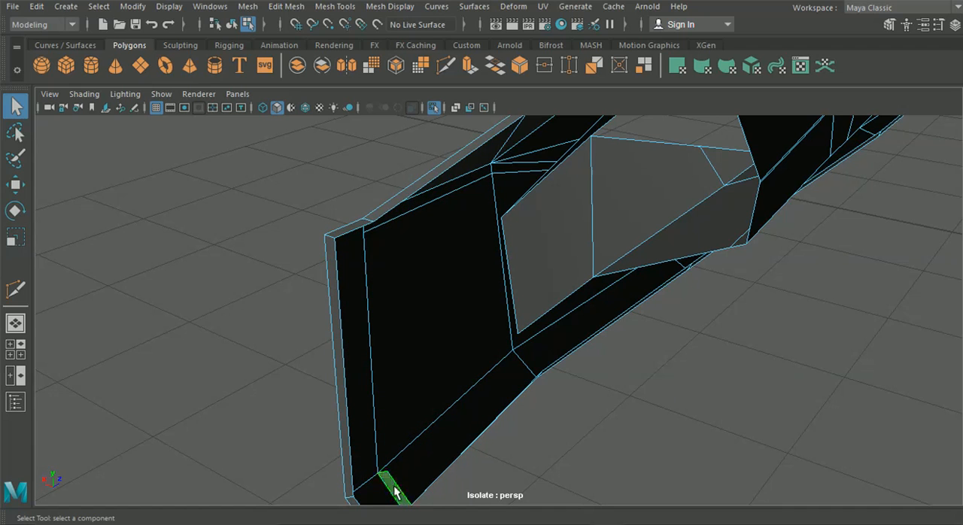
right_drag(434, 270, 387, 113)
alt+drag(387, 238, 359, 289)
alt+middle_drag(359, 292, 354, 322)
Step: Merge the overlapping vertices at the bottom of the rear end strip, both at the inner corner and on the lower flange
drag(354, 336, 382, 372)
drag(387, 406, 384, 414)
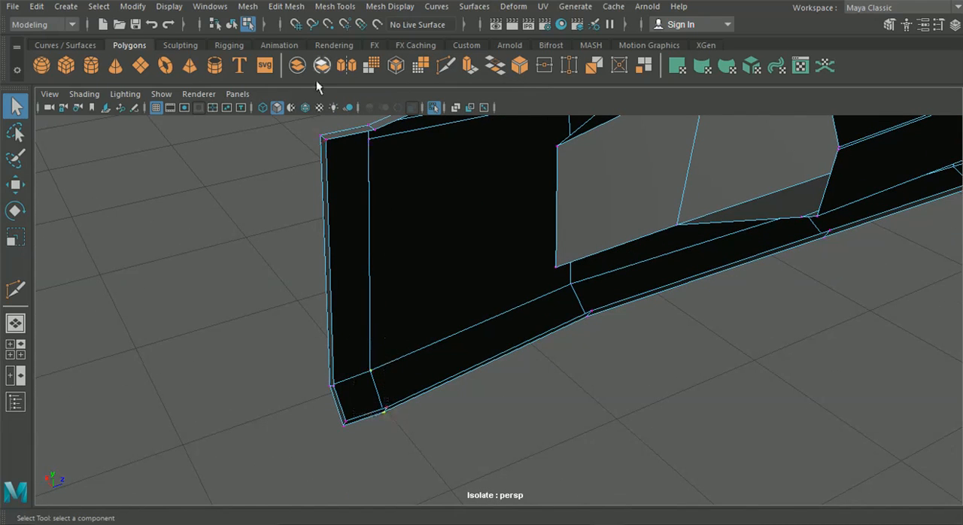
click(293, 11)
click(315, 144)
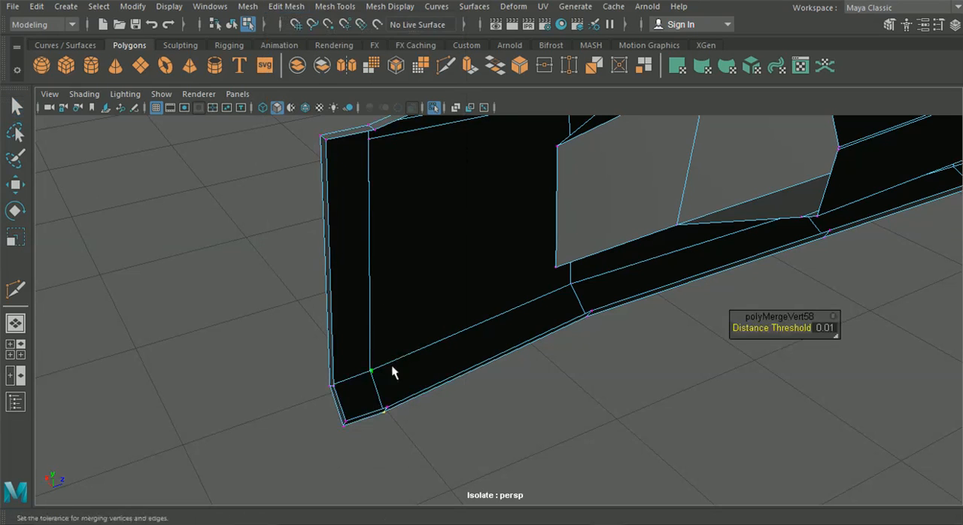
alt+middle_drag(404, 410, 410, 392)
scroll(380, 395, up, 3)
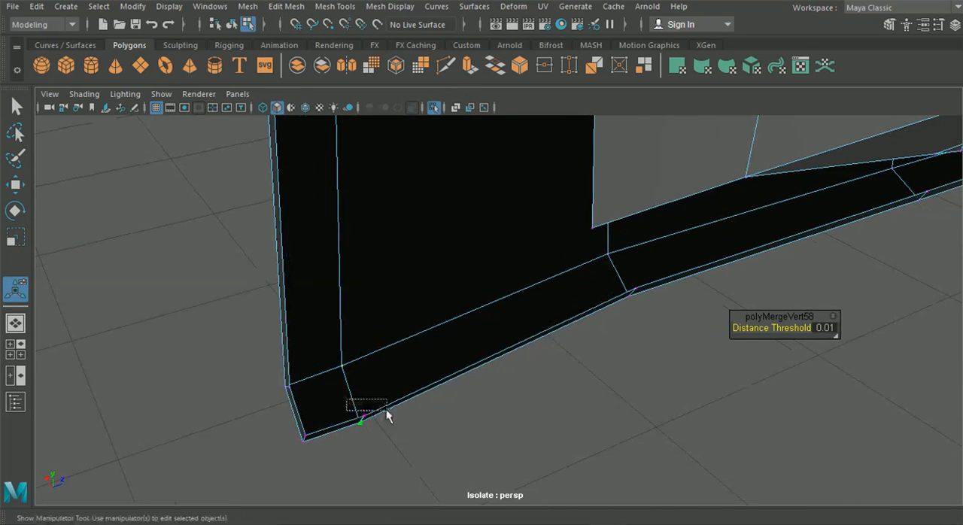
drag(386, 416, 386, 416)
click(286, 6)
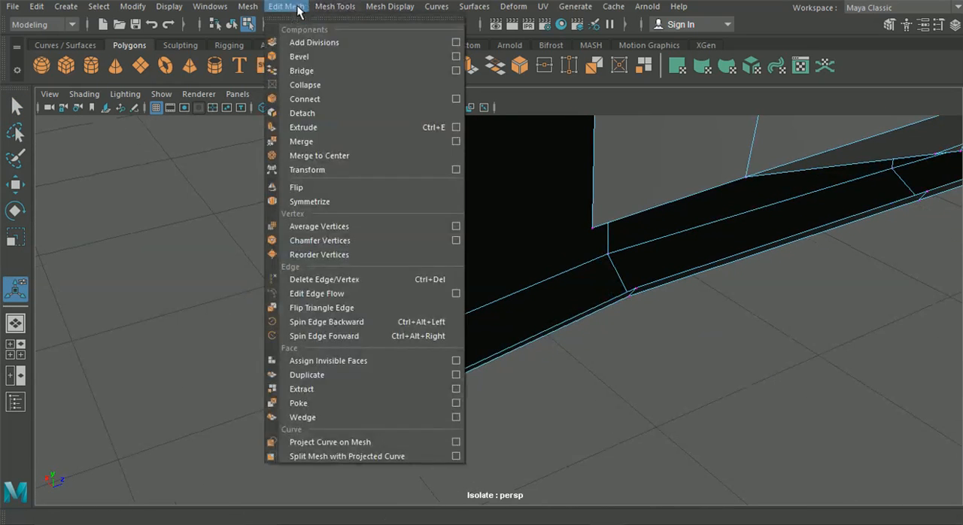
click(313, 140)
Step: Merge the vertices at the upper corner of the rear end strip, where the sloping flange meets it
scroll(408, 262, down, 4)
alt+drag(407, 262, 384, 257)
alt+middle_drag(418, 190, 420, 207)
drag(468, 182, 411, 148)
alt+drag(374, 242, 638, 207)
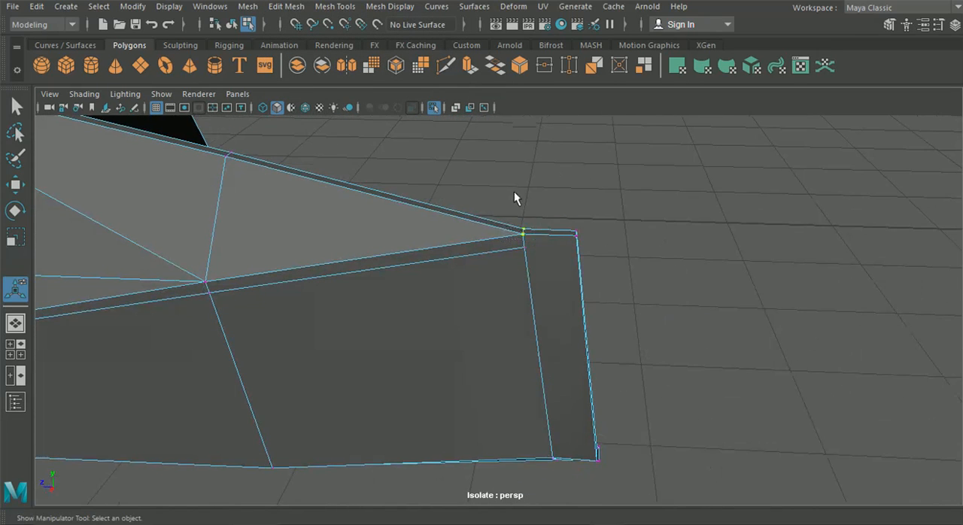
alt+middle_drag(514, 198, 456, 232)
alt+right_drag(456, 232, 568, 289)
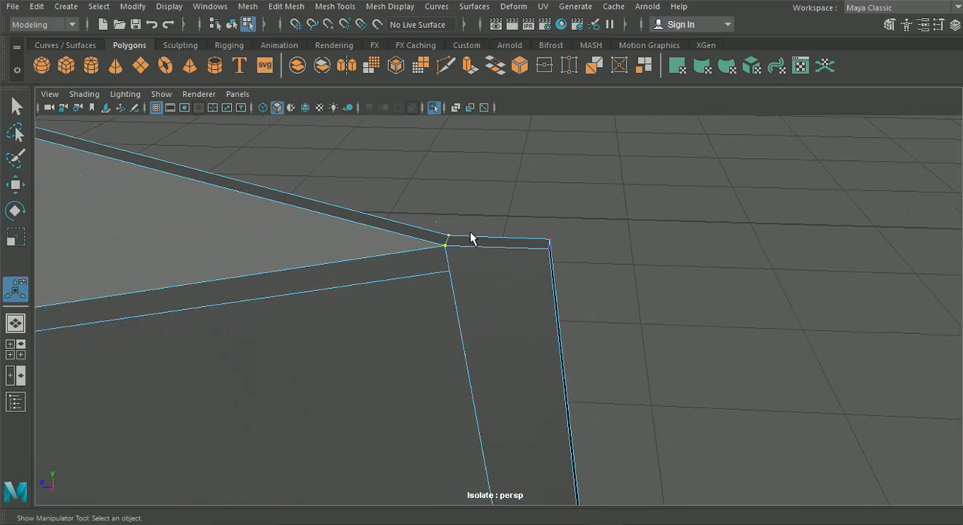
click(286, 6)
click(314, 142)
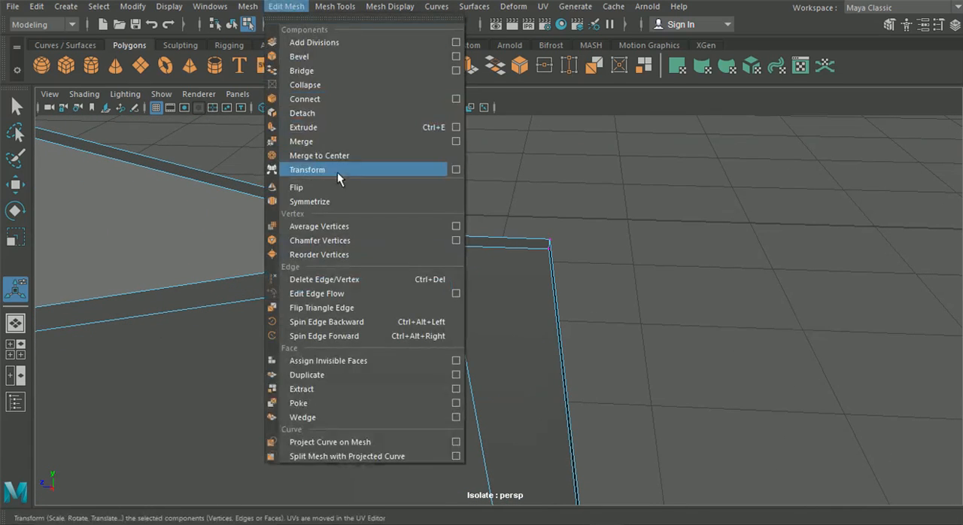
click(331, 141)
Step: Try again to continue the outer loop across the merged rear end strip with a Multi-Cut
click(450, 66)
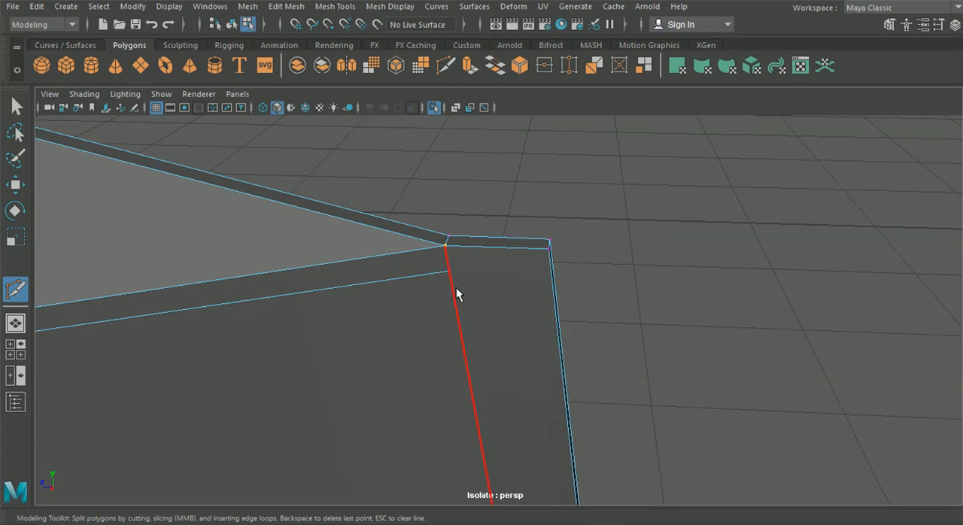
click(450, 270)
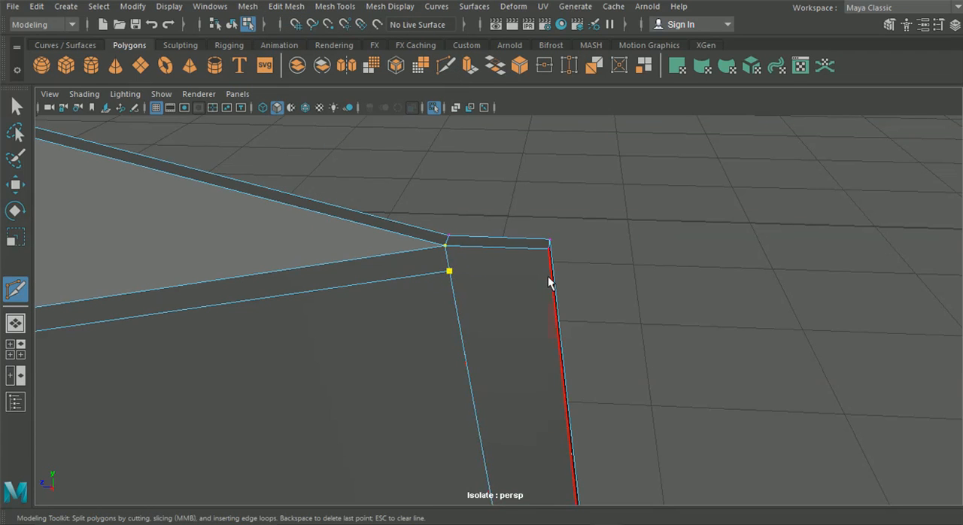
alt+drag(551, 280, 528, 290)
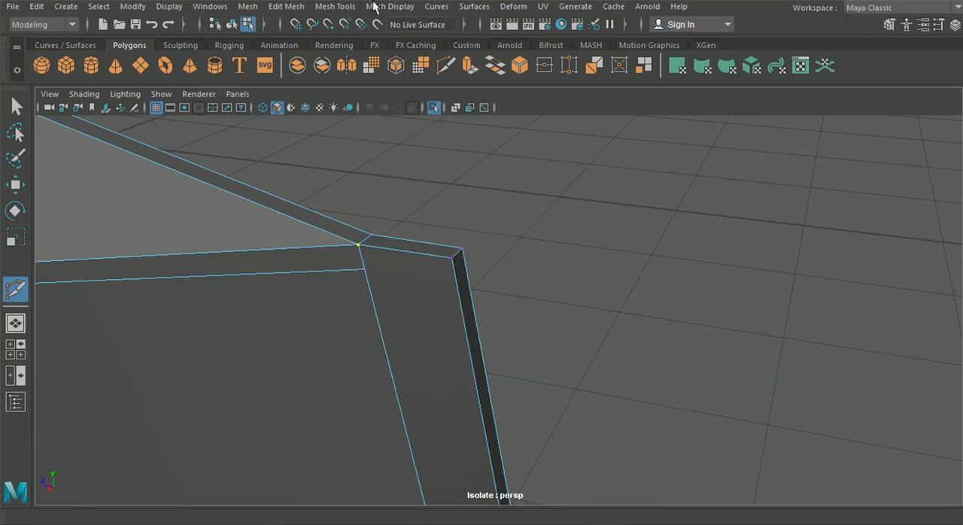
Step: Delete the edge loop that runs just below the outer ridge on the skirt's outer face
key(q)
right_drag(332, 297, 316, 282)
click(313, 270)
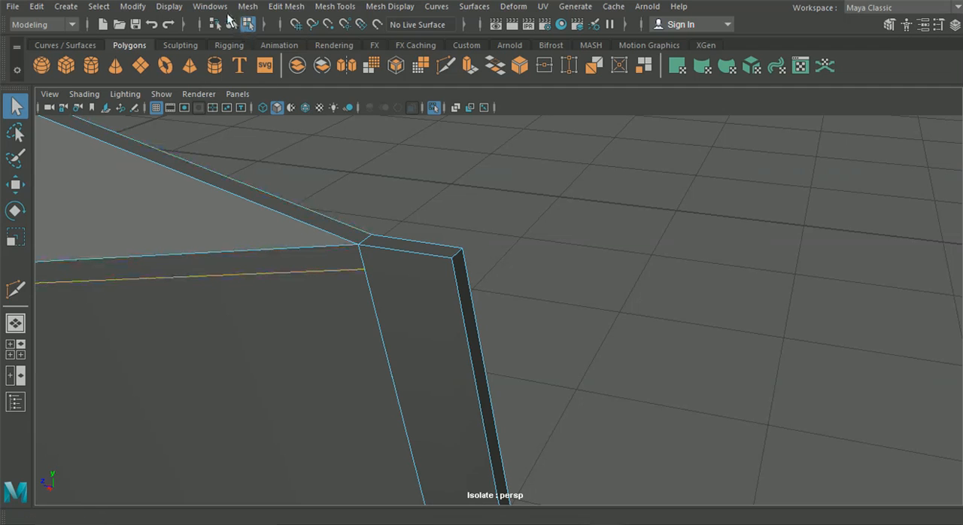
click(249, 7)
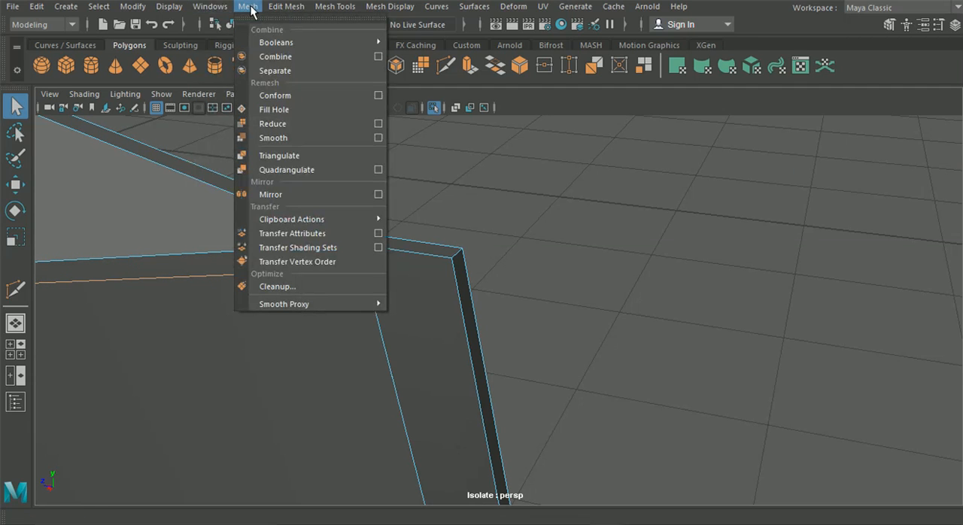
mouse_move(286, 6)
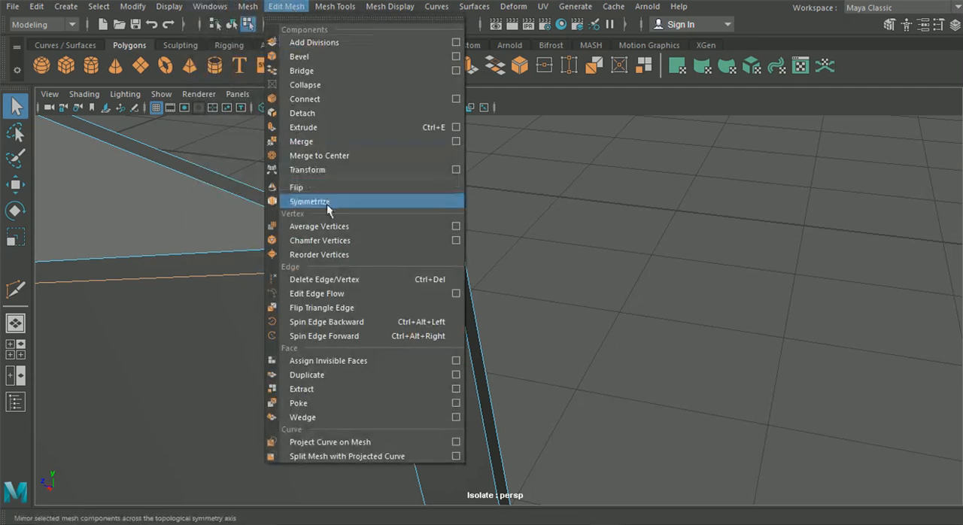
click(344, 278)
alt+drag(344, 277, 331, 226)
Step: Preview the whole side skirt smoothed, check its rear end, and return to the unsmoothed display
click(231, 25)
click(448, 314)
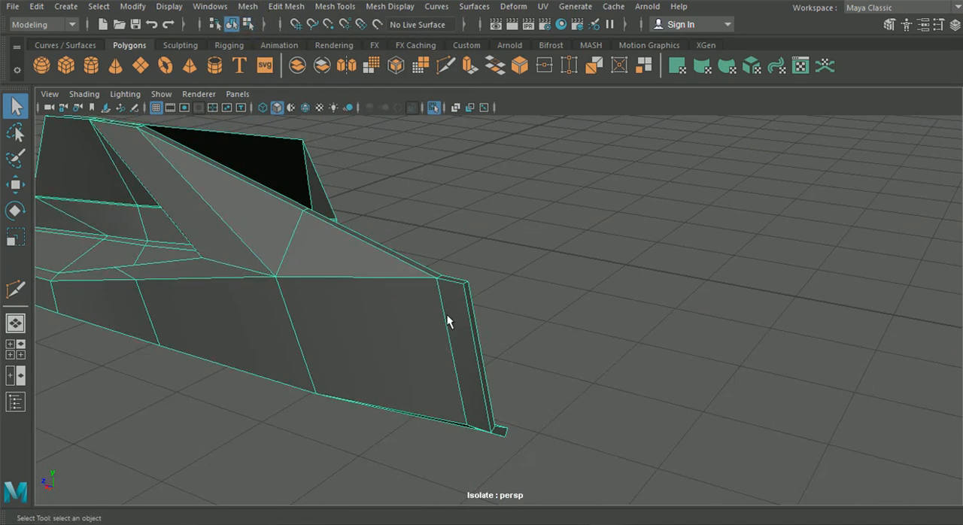
key(3)
alt+drag(469, 327, 140, 284)
key(1)
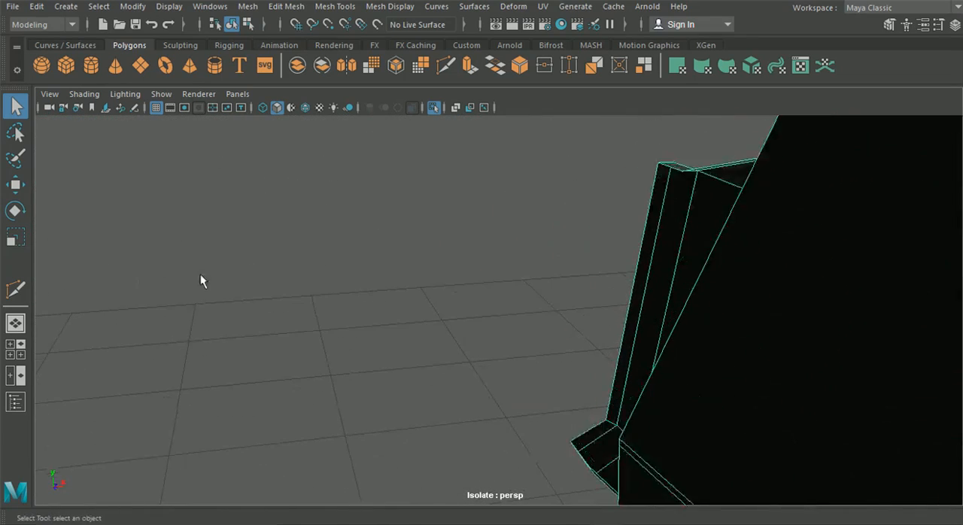
Step: Merge the overlapping vertices at the lower end of the vertical edge bordering the rear end strip
alt+drag(244, 271, 376, 302)
right_drag(560, 105, 551, 69)
click(510, 186)
alt+drag(510, 186, 672, 188)
alt+drag(504, 243, 506, 280)
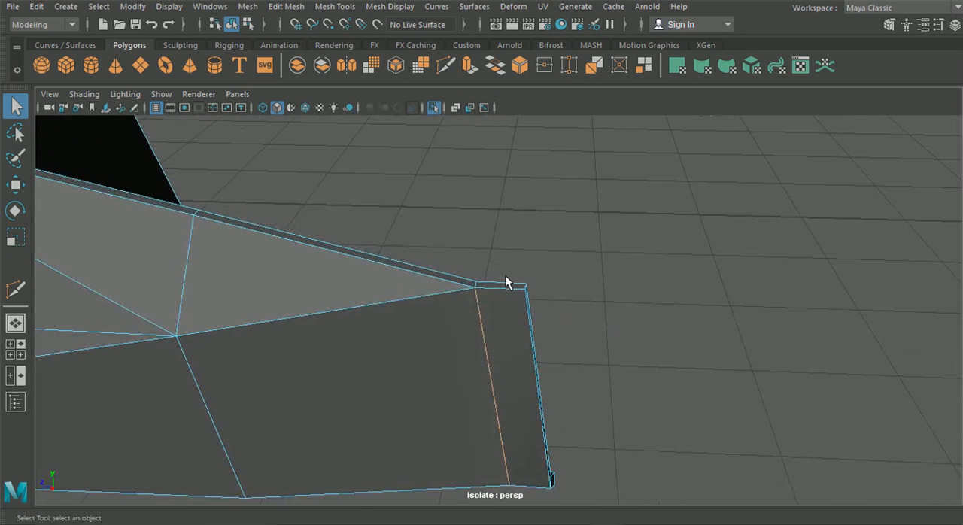
alt+drag(477, 322, 444, 234)
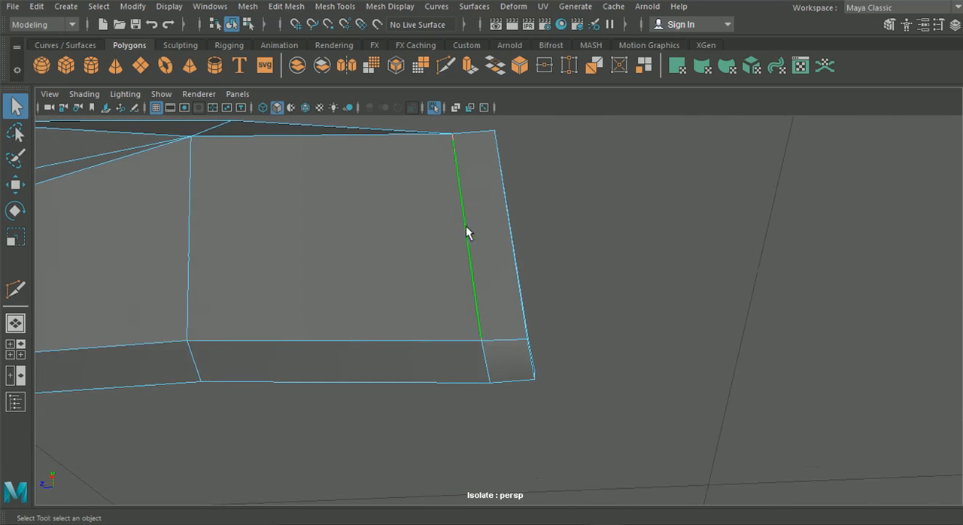
right_drag(501, 291, 459, 293)
click(303, 9)
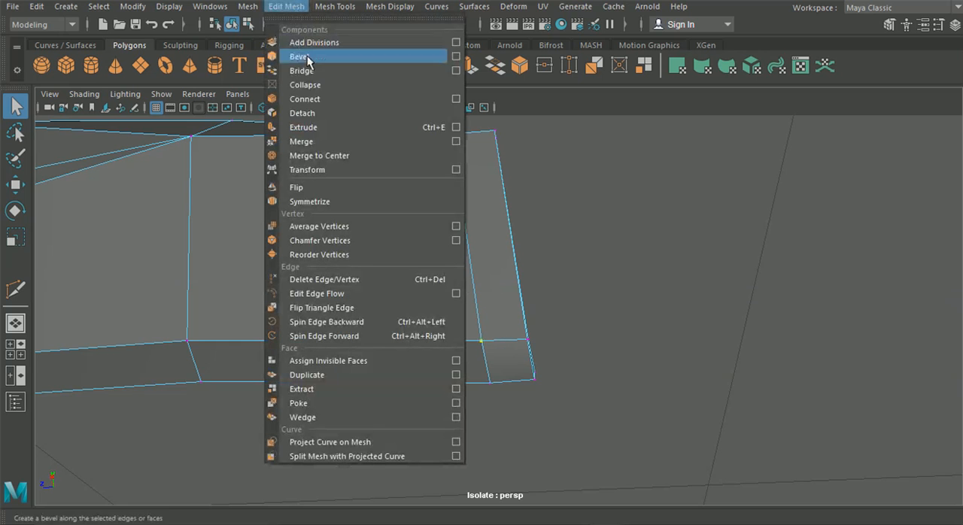
click(330, 141)
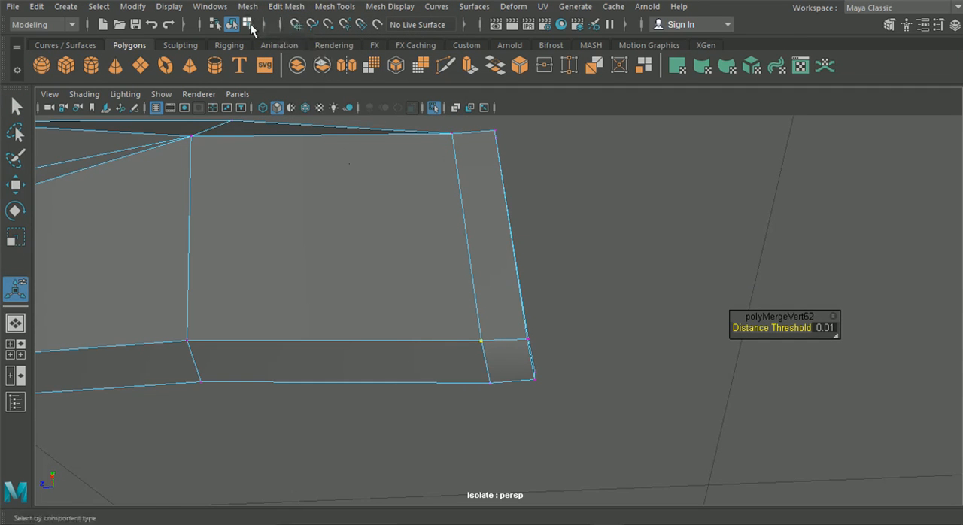
Step: Merge the overlapping vertices at the top of the rear strip's vertical edge and on the flange just above it
alt+drag(394, 195, 467, 308)
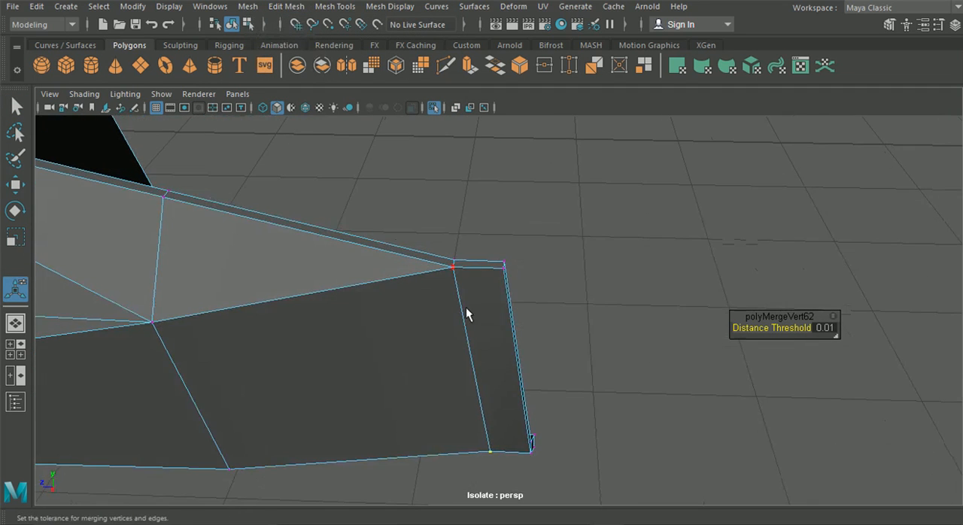
drag(441, 271, 434, 316)
click(286, 6)
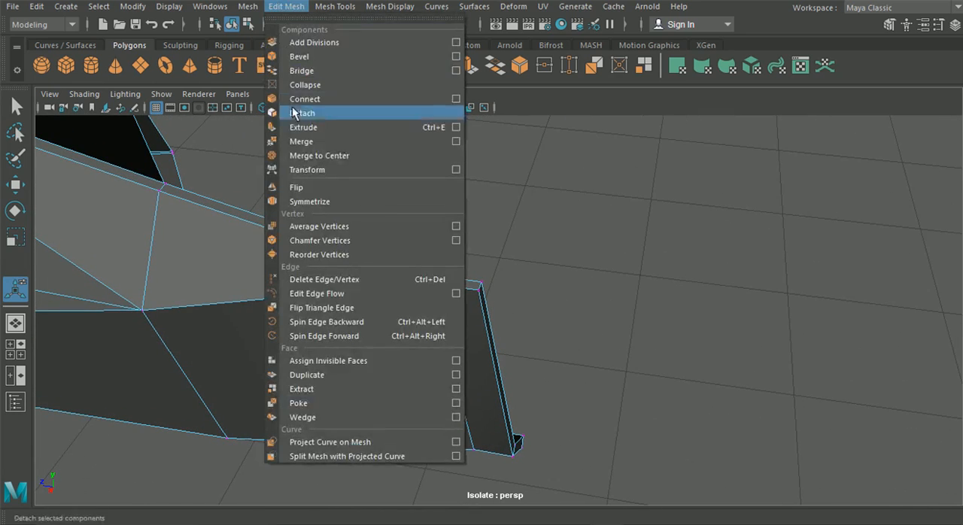
click(294, 143)
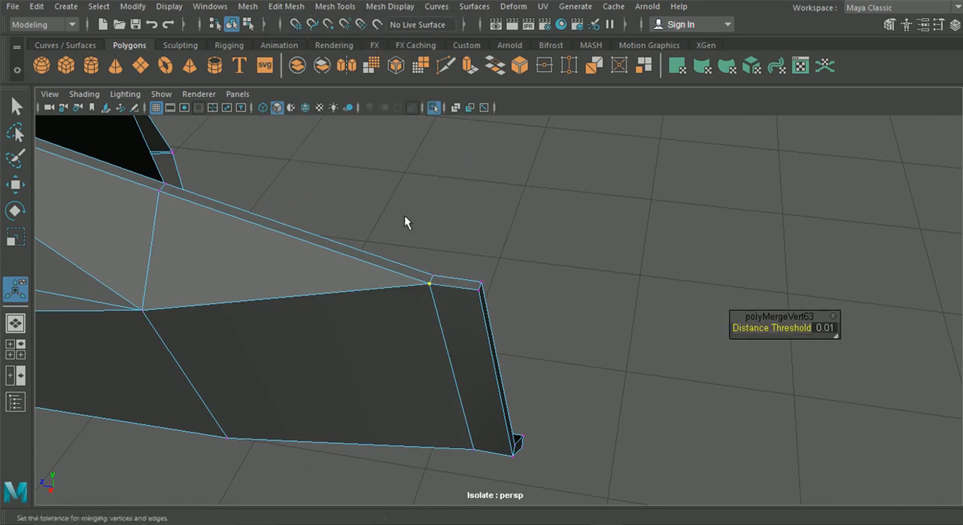
drag(446, 268, 446, 270)
click(286, 6)
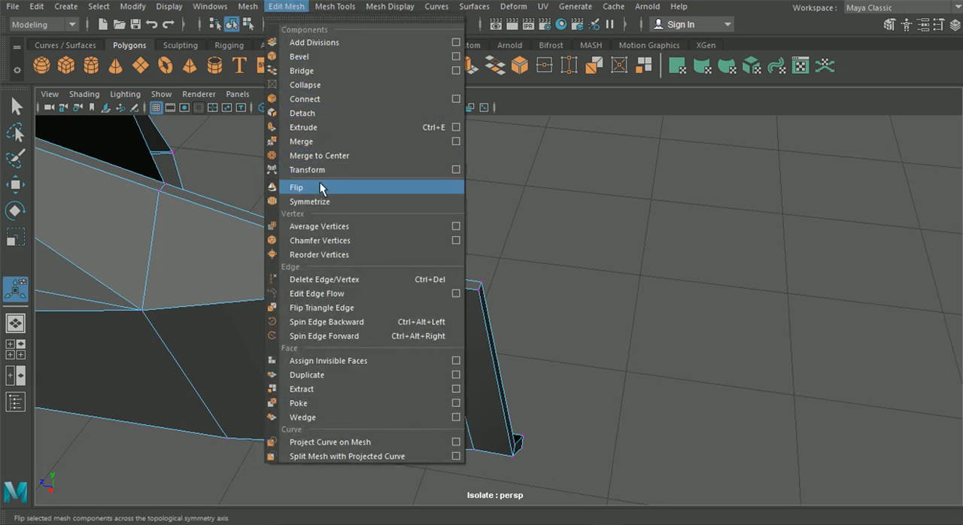
click(319, 156)
Step: Merge the selected overlapping vertices at the skirt's rear end
alt+drag(370, 278, 465, 250)
click(290, 6)
click(309, 141)
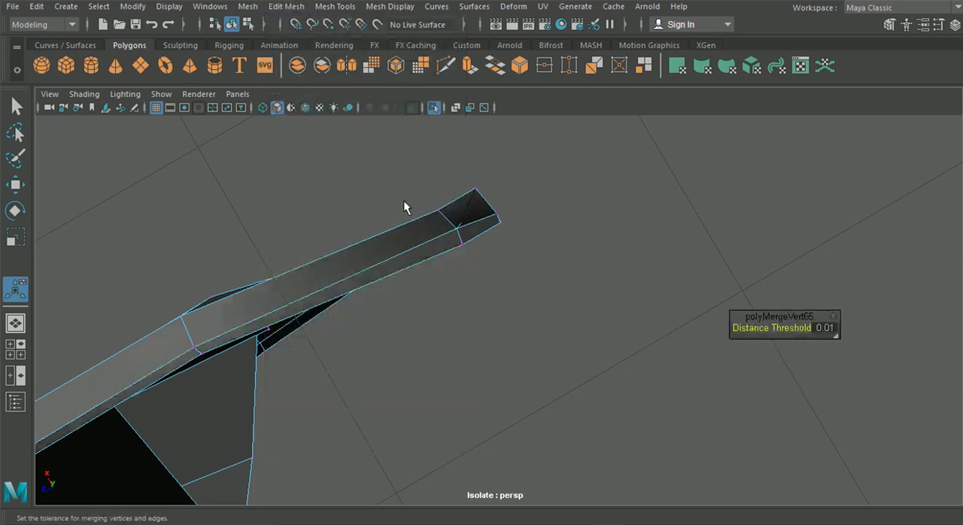
Step: Try to merge the overlapping vertices on the bottom lip where the rear strip begins, and undo the merge
alt+drag(480, 273, 444, 277)
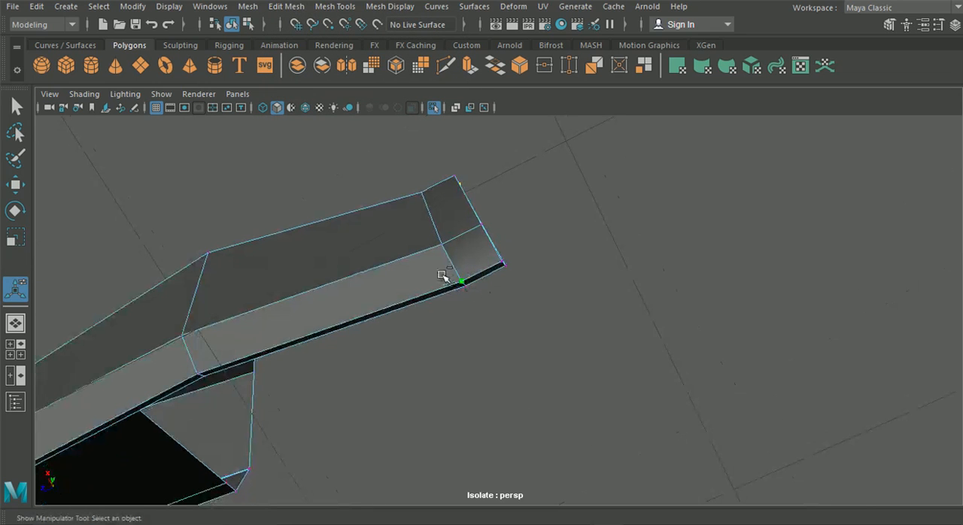
click(286, 7)
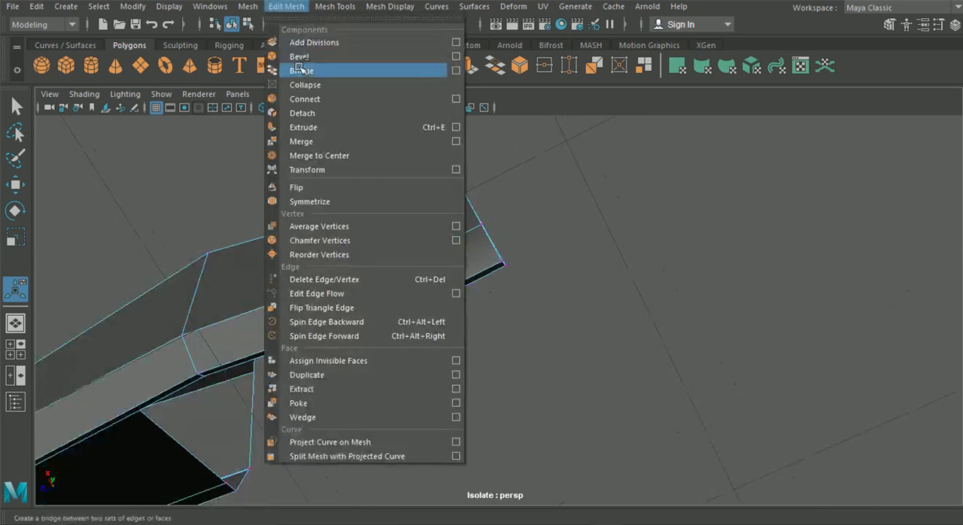
click(322, 142)
drag(465, 286, 463, 284)
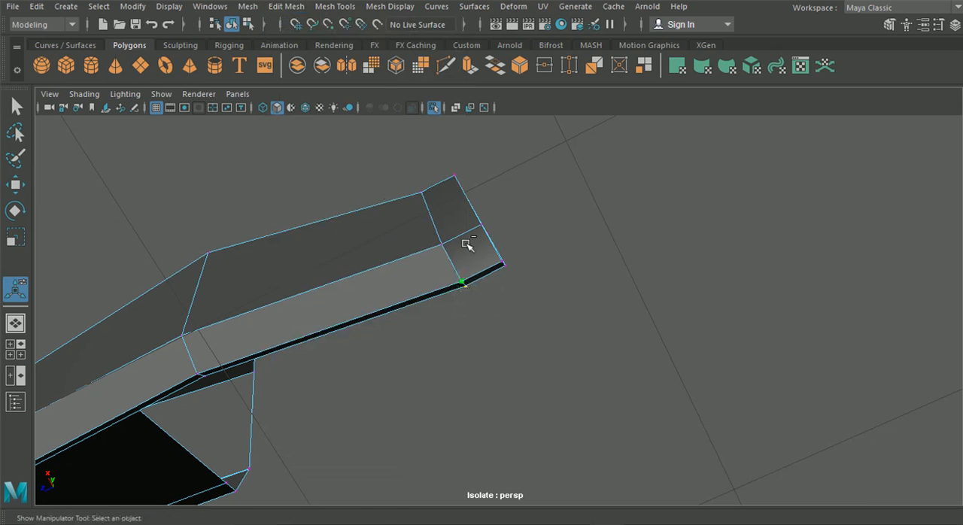
click(286, 6)
click(321, 143)
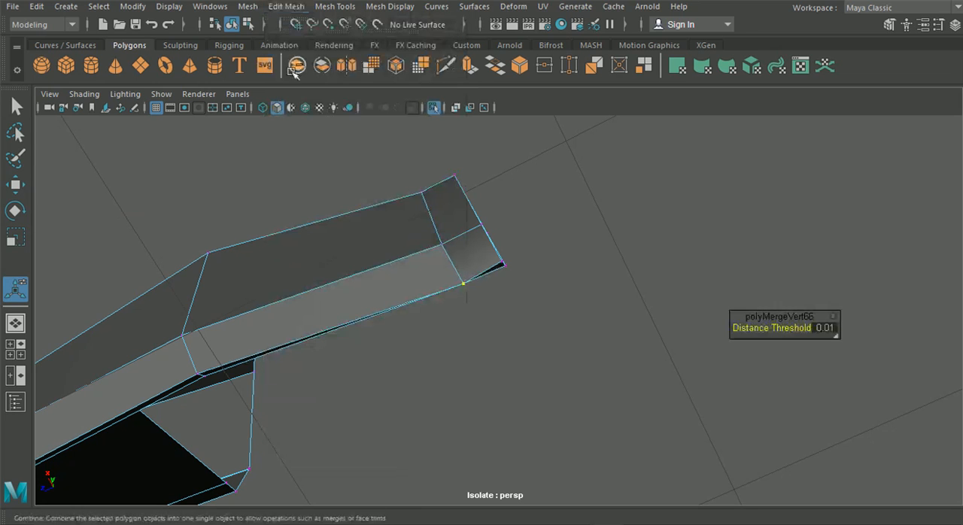
key(ctrl+z)
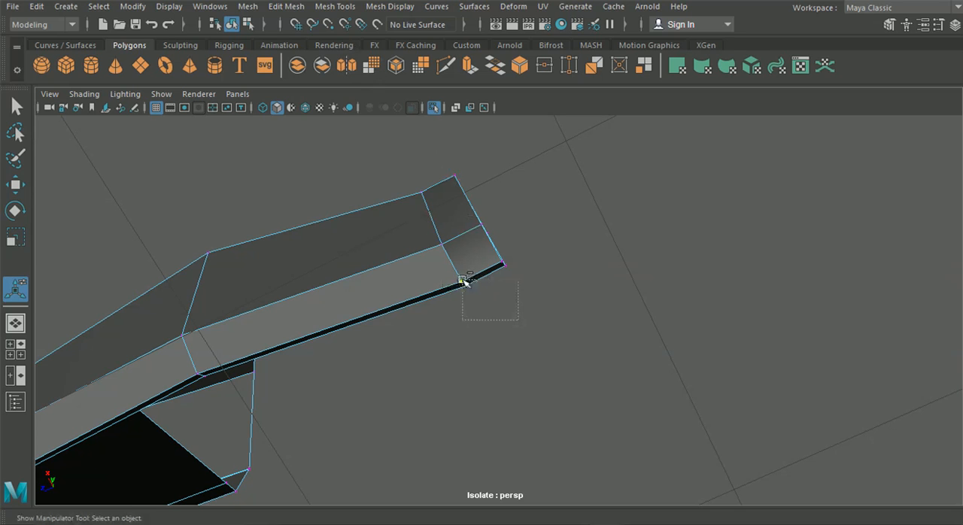
Step: Merge the overlapping vertices on the bottom lip at the rear strip's inner edge and return to object selection
click(286, 7)
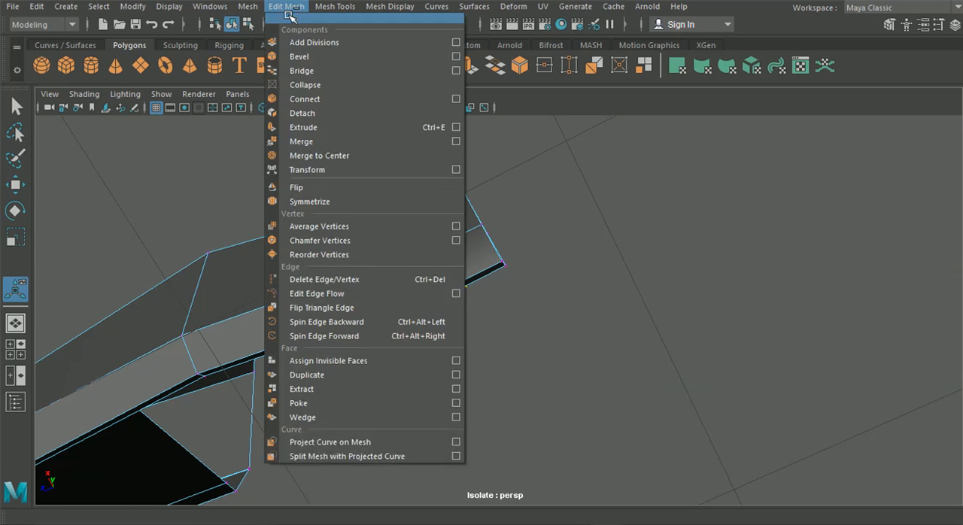
click(318, 143)
click(231, 25)
alt+drag(317, 167, 358, 226)
Step: Insert edge loops just below the outer ridge, one across the rear strip and one along the skirt's outer face
click(253, 7)
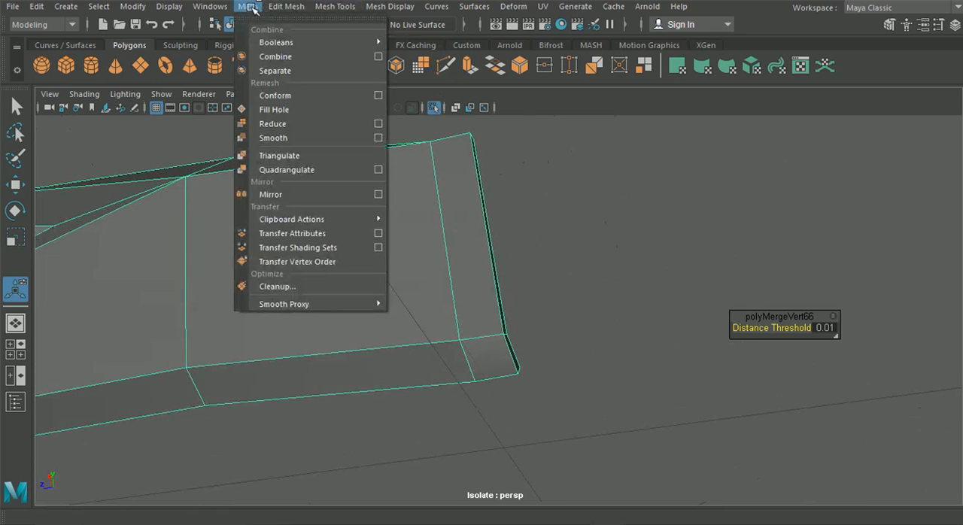
click(297, 109)
click(300, 8)
click(368, 112)
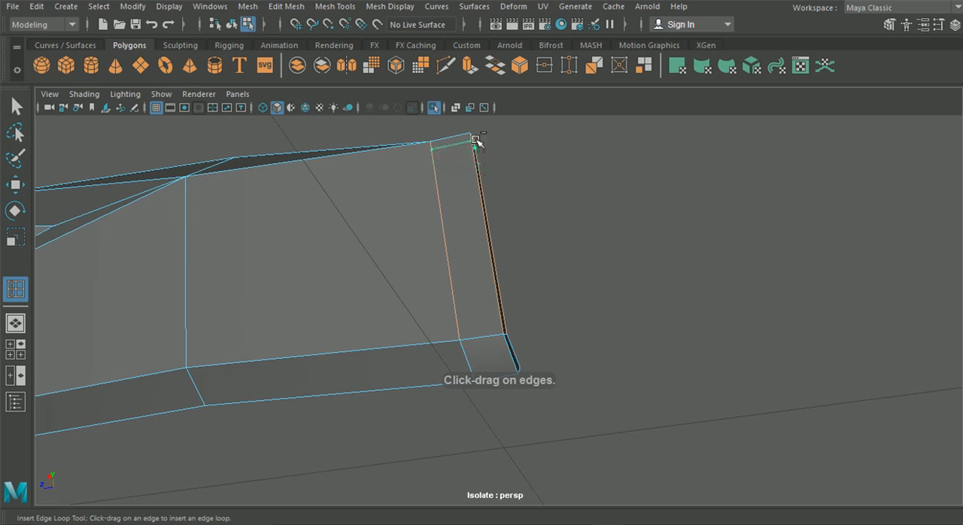
drag(186, 221, 273, 252)
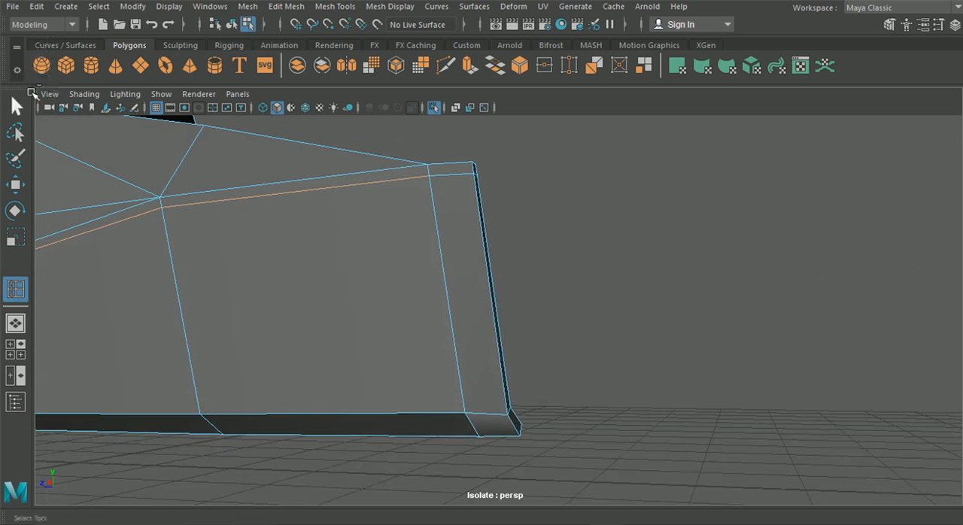
Step: Merge the overlapping vertices where the new edge loops meet on the rear strip's vertical edge, and return to object selection
click(16, 106)
right_drag(250, 172, 192, 99)
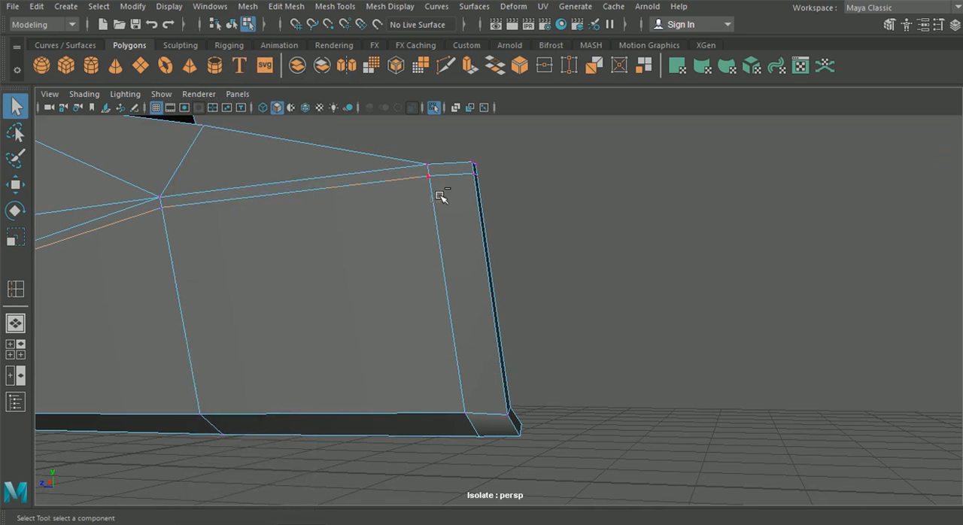
click(275, 6)
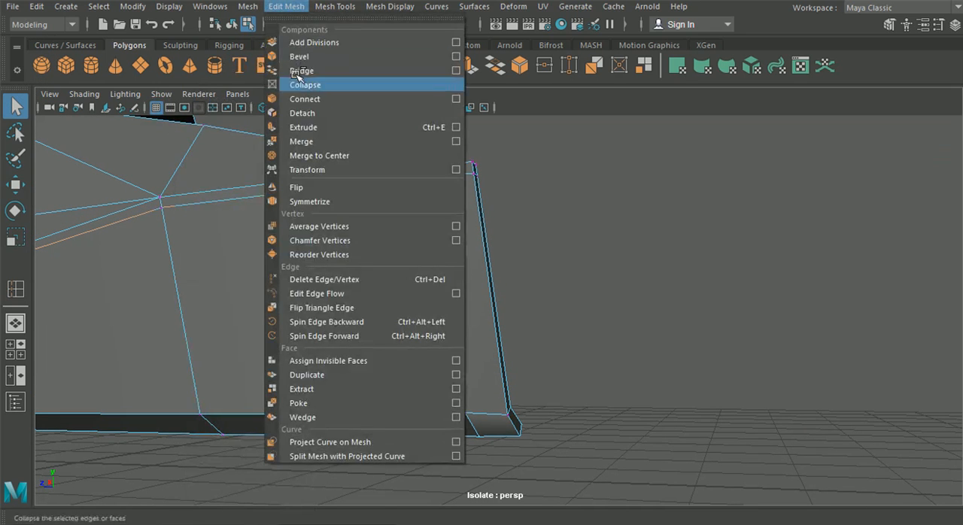
click(316, 143)
click(239, 25)
Step: Preview the side skirt smoothed, check the shape of its rear end, and return to the unsmoothed display
key(3)
click(565, 209)
scroll(524, 219, down, 5)
alt+drag(525, 218, 505, 255)
click(425, 260)
key(1)
click(513, 257)
scroll(505, 254, up, 4)
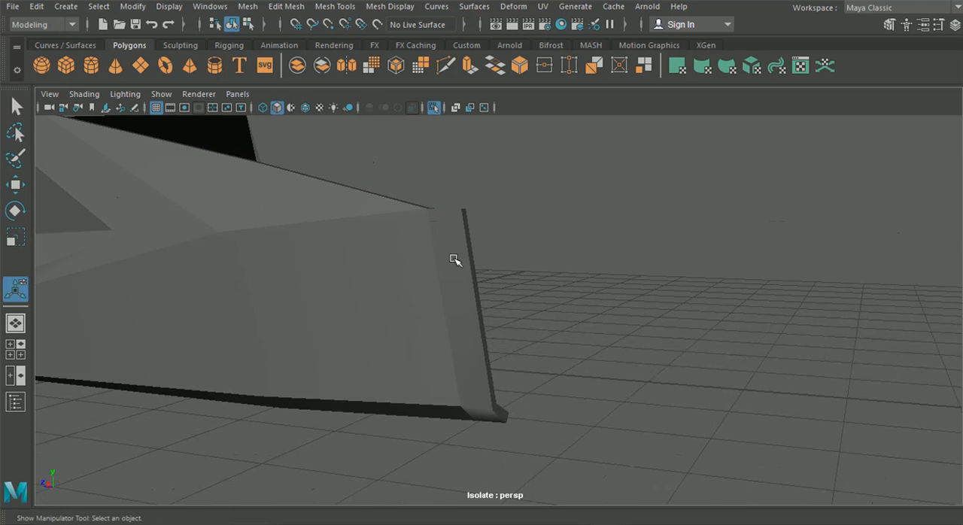
Step: Try to insert another edge loop across the outer face and rear strip, slightly lower than the support loop under the ridge
click(320, 208)
click(271, 9)
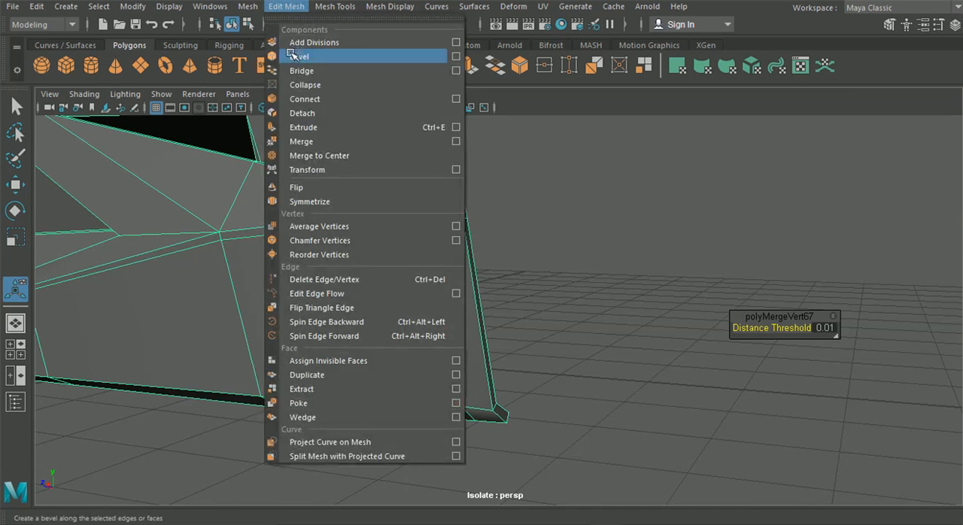
mouse_move(323, 6)
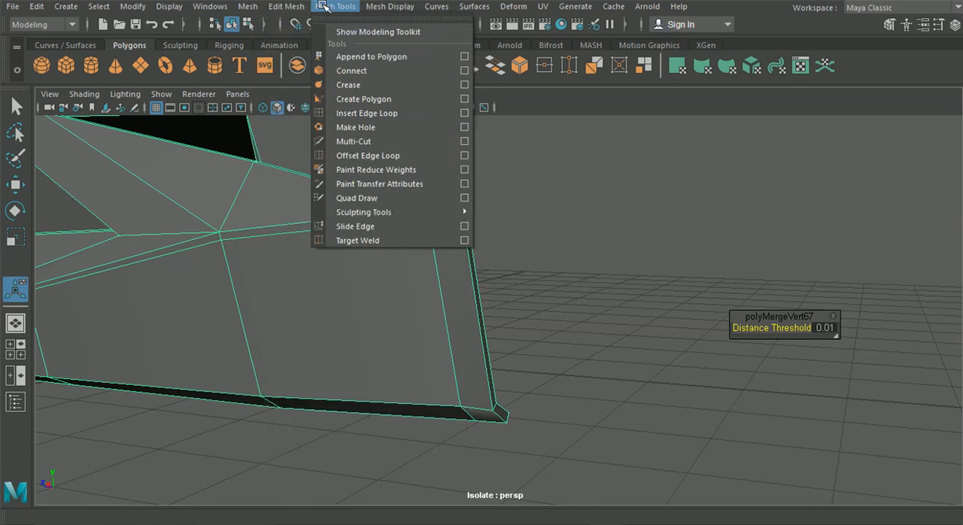
click(353, 112)
drag(433, 249, 437, 248)
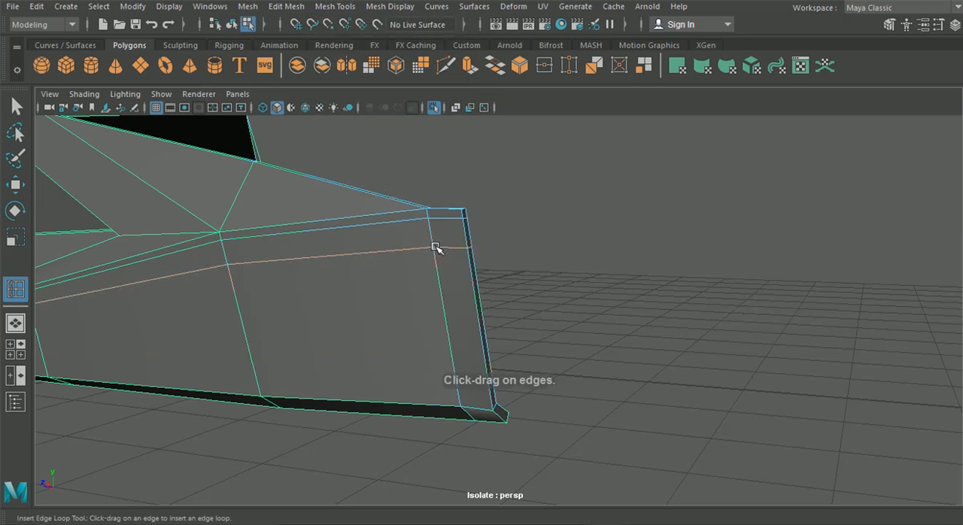
scroll(391, 225, down, 3)
alt+drag(390, 226, 527, 280)
click(232, 24)
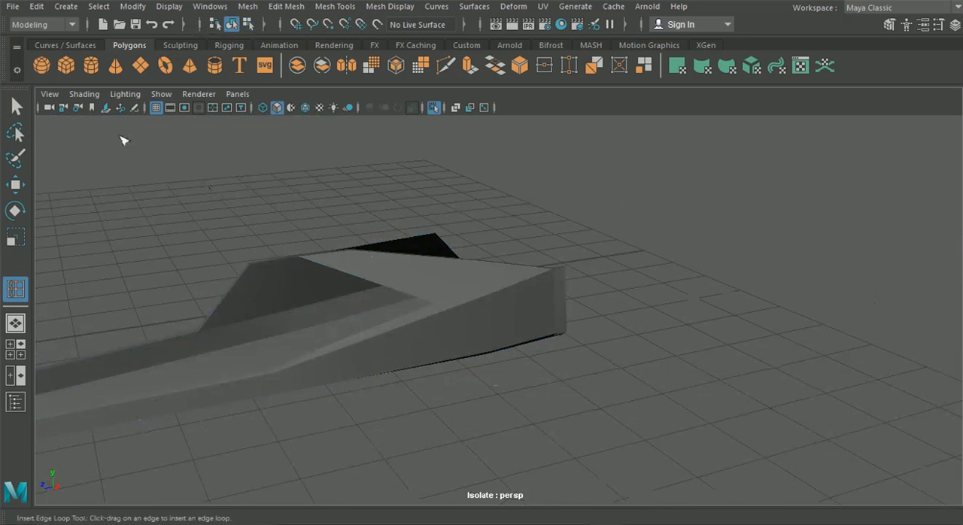
Step: Examine the full length of the side skirt from outside, first unsmoothed and with the smoothed preview
click(17, 107)
alt+drag(481, 208, 565, 214)
scroll(527, 245, down, 5)
scroll(451, 279, up, 3)
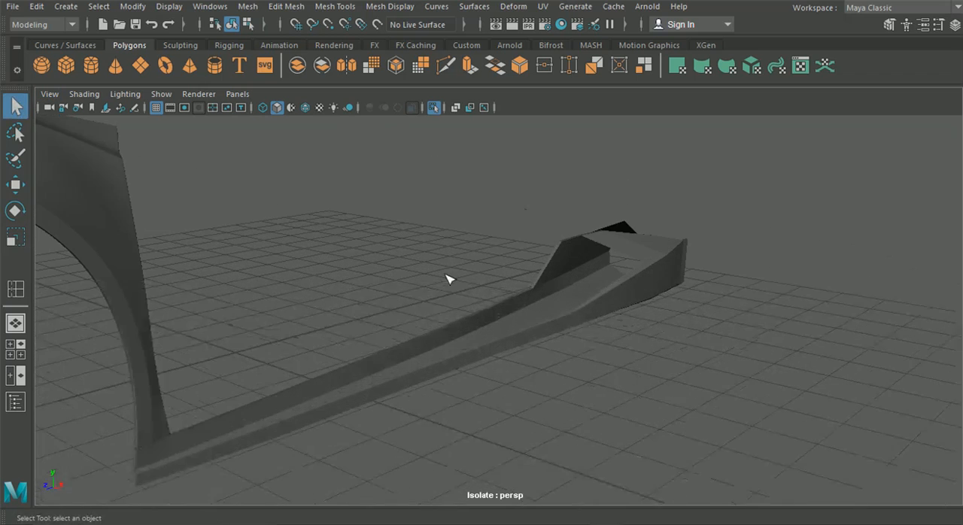
alt+drag(448, 279, 490, 206)
scroll(393, 295, up, 3)
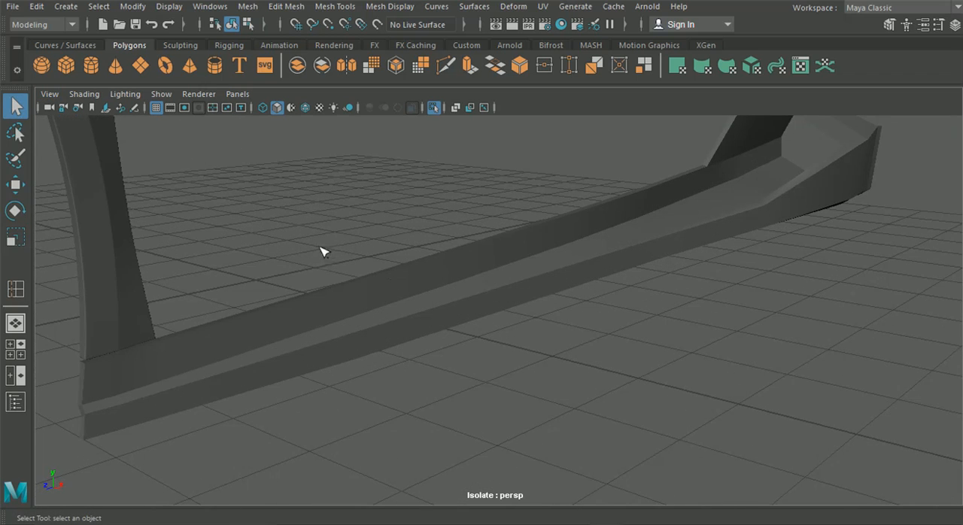
click(15, 185)
alt+drag(331, 323, 402, 334)
click(408, 297)
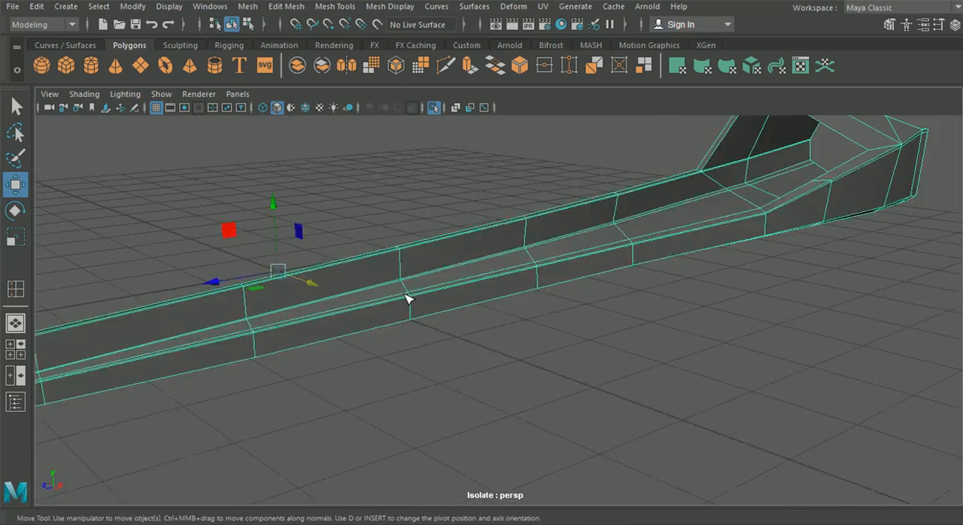
key(3)
click(461, 368)
scroll(461, 369, down, 2)
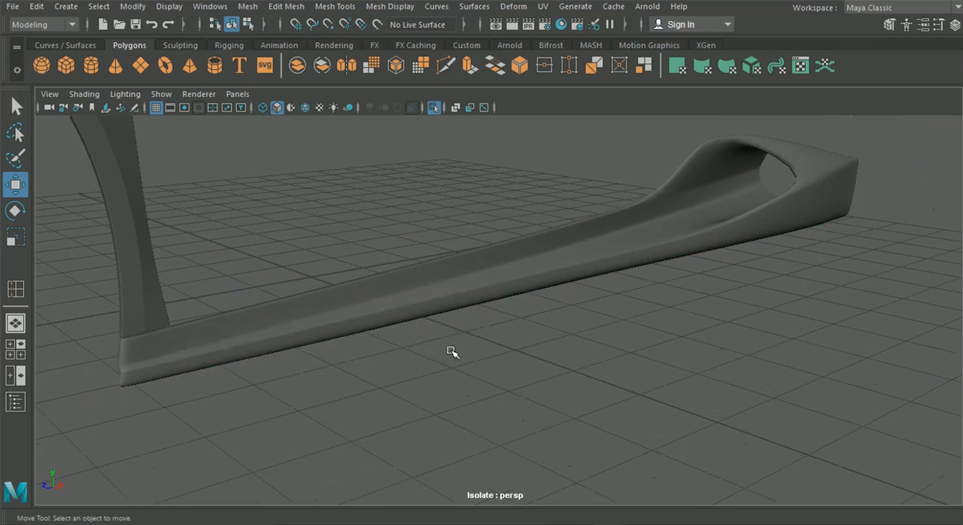
scroll(452, 351, down, 3)
scroll(506, 288, up, 3)
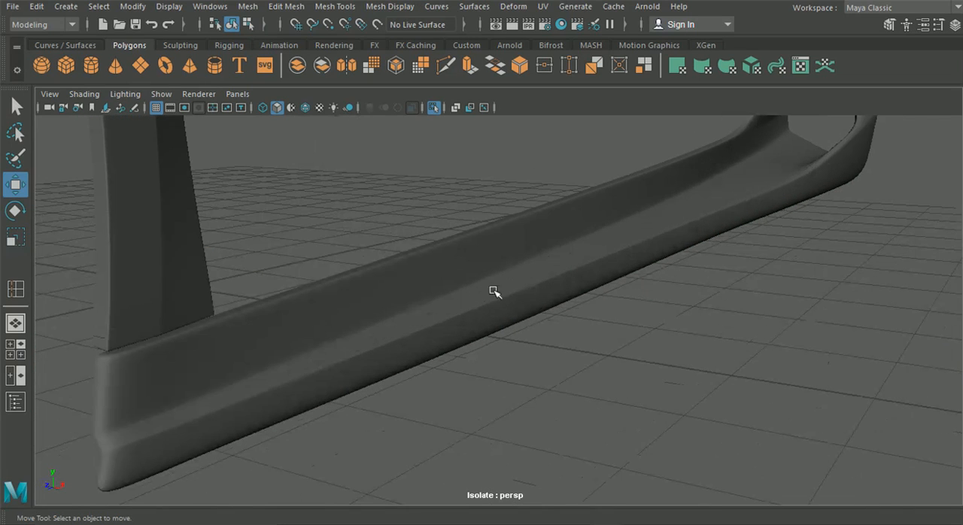
Step: Switch to the Photos app and go back through the Lamborghini reference photos to compare the side skirt's shape
click(568, 512)
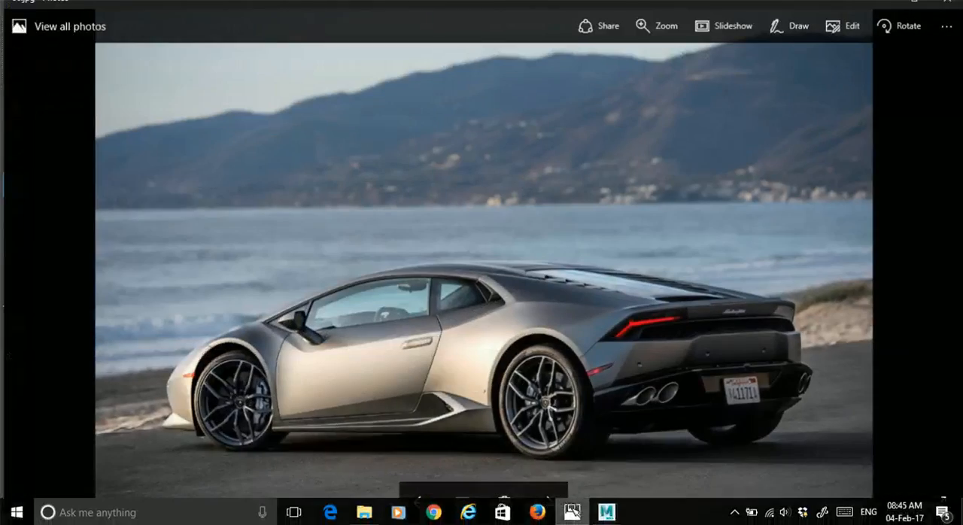
click(416, 501)
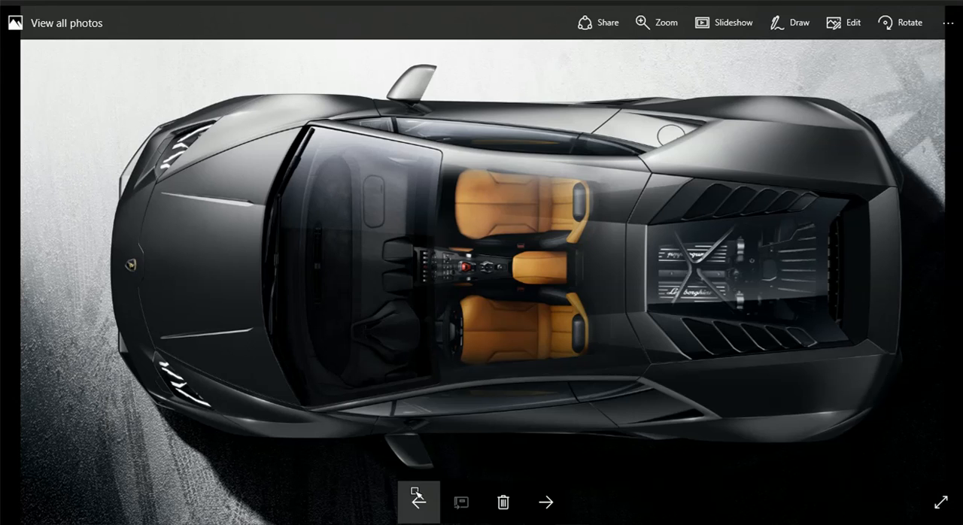
click(416, 500)
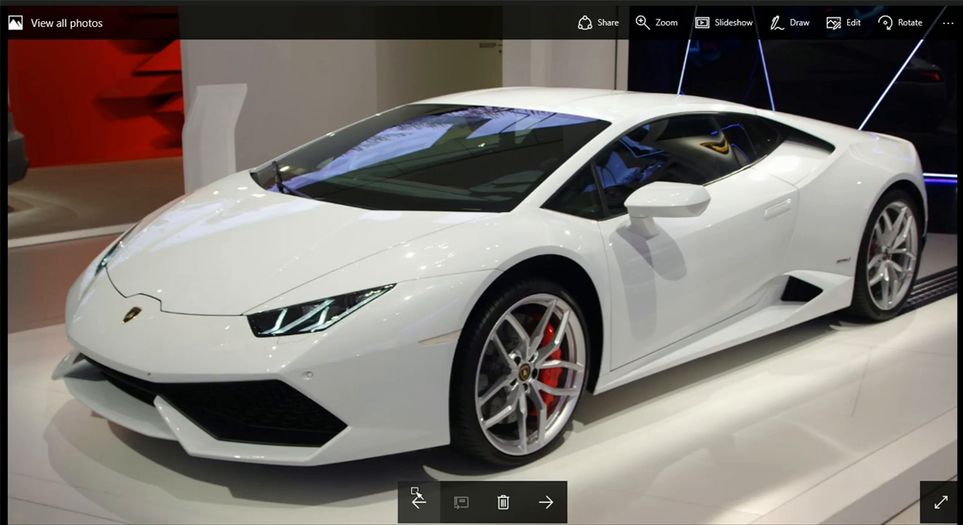
click(417, 498)
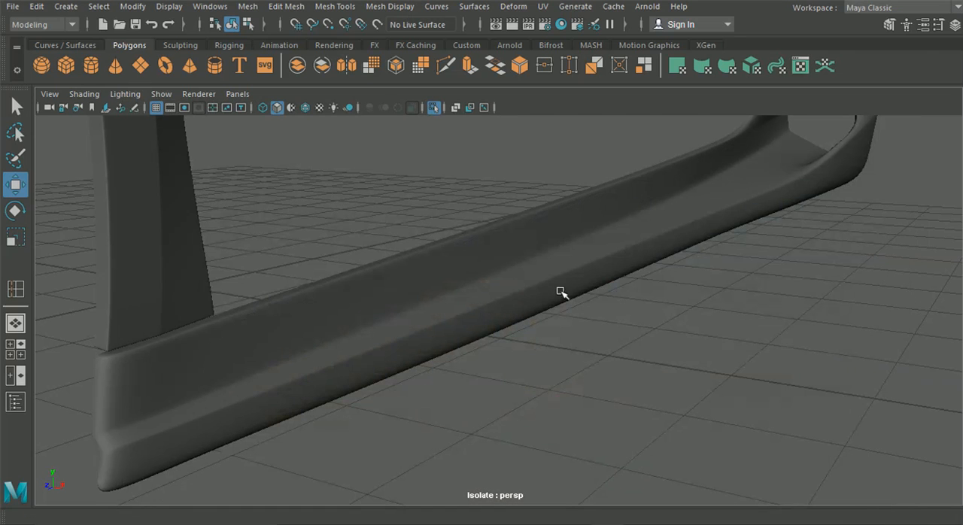
Step: Return to Maya, display the skirt unsmoothed, and insert a vertical edge loop close to its front end edge
click(488, 284)
key(1)
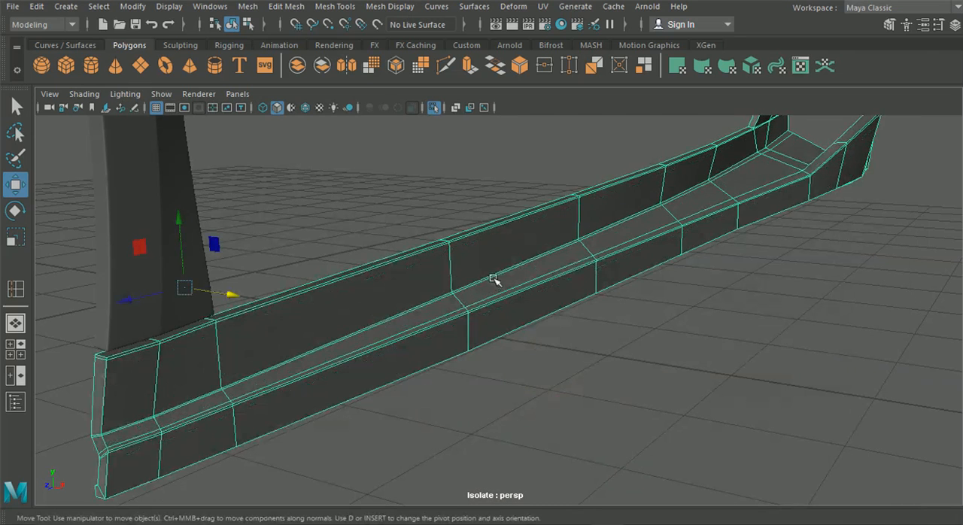
alt+middle_drag(260, 276, 317, 258)
alt+right_drag(316, 258, 354, 280)
click(335, 6)
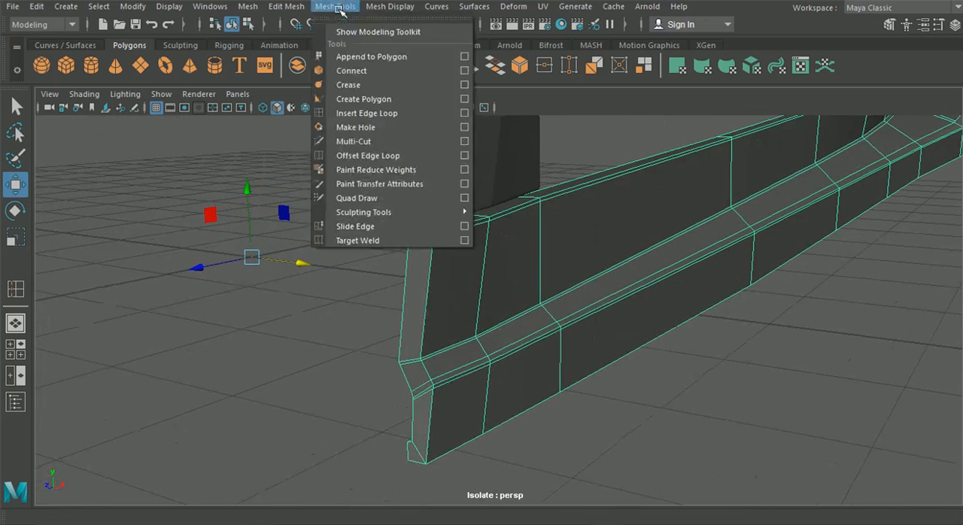
click(359, 113)
drag(444, 229, 441, 236)
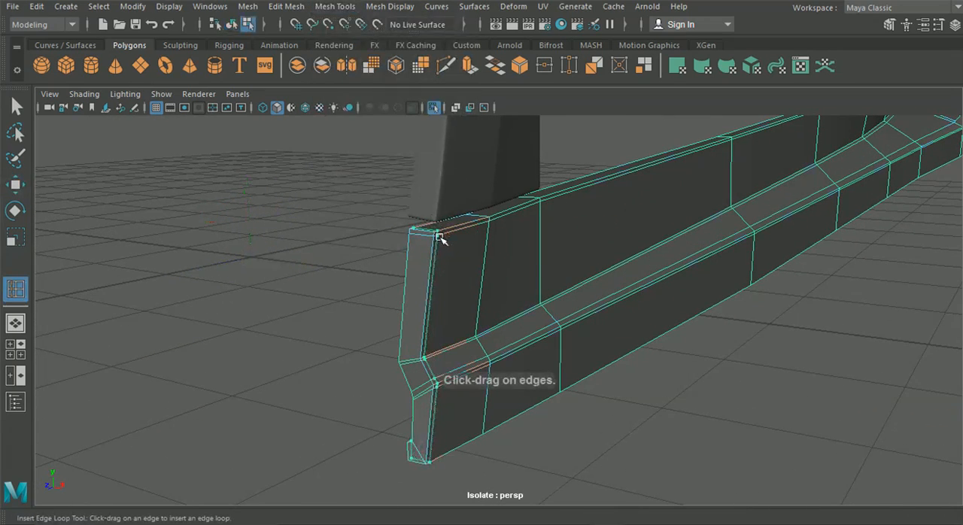
mouse_move(460, 241)
alt+middle_down()
mouse_move(408, 258)
mouse_move(333, 264)
mouse_move(263, 304)
mouse_move(464, 229)
alt+middle_up()
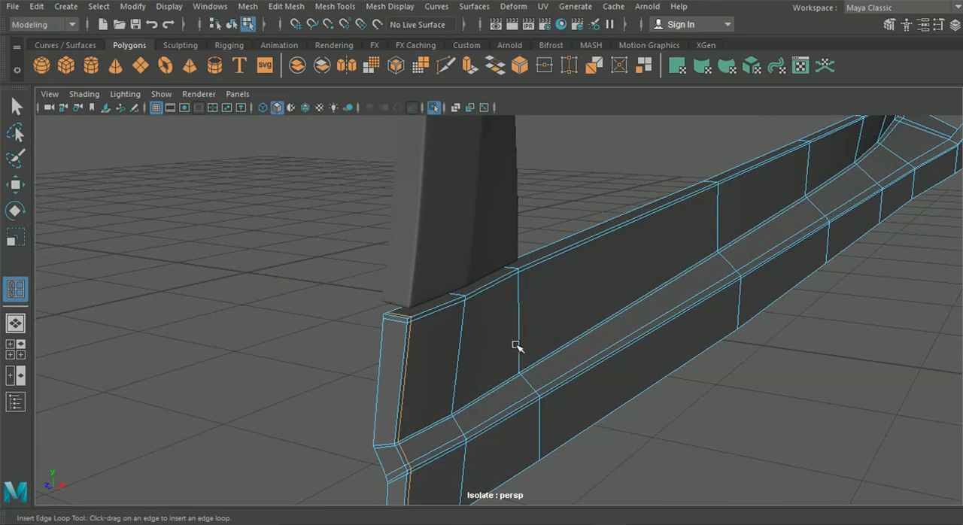
Step: Insert an edge loop along the base of the skirt's inner wall, just above the ledge, and return to object selection
drag(518, 351, 521, 371)
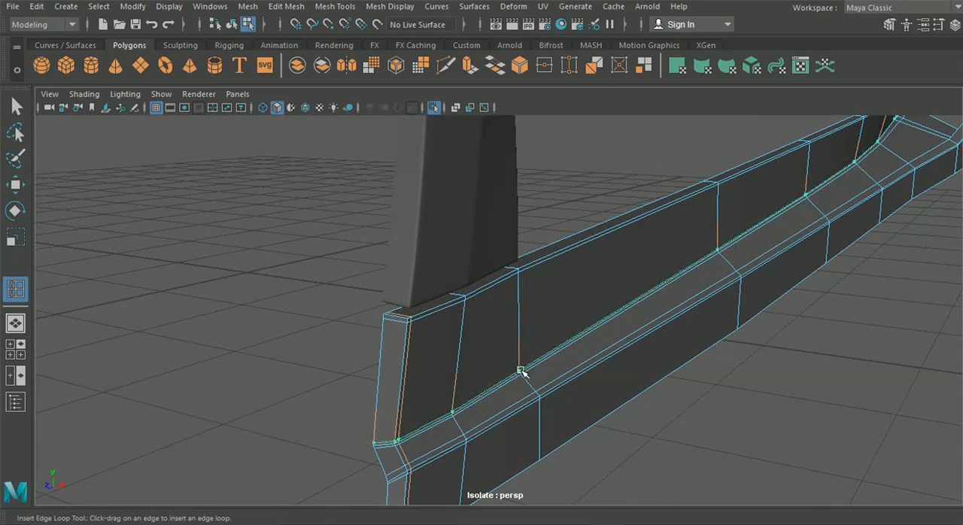
click(232, 25)
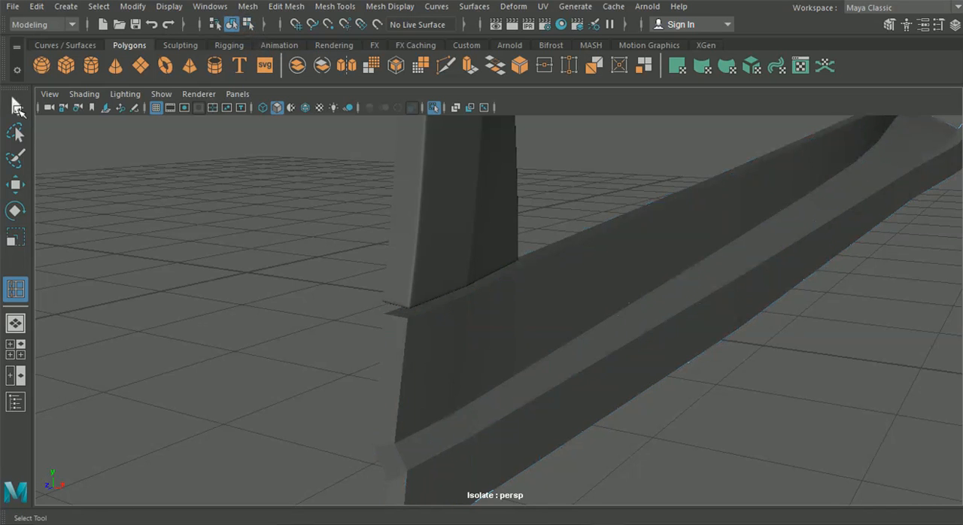
click(17, 108)
Step: Preview the skirt smoothed with its new support loops, view it along its length, and return to the unsmoothed display
click(580, 308)
key(3)
click(309, 231)
alt+drag(331, 230, 736, 237)
click(736, 237)
key(1)
Step: Insert an edge loop along the skirt's ledge, close to the outer ridge
alt+right_drag(743, 251, 725, 230)
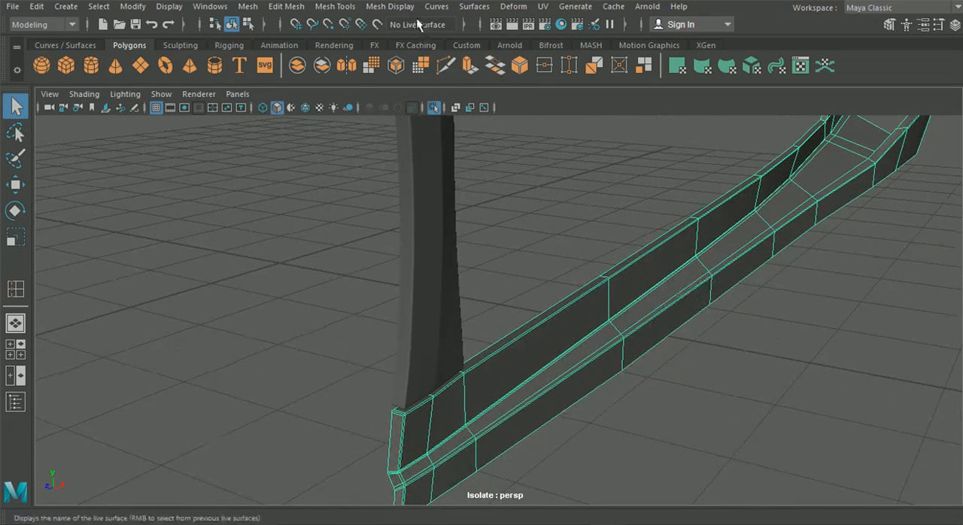
click(380, 6)
mouse_move(335, 6)
click(363, 113)
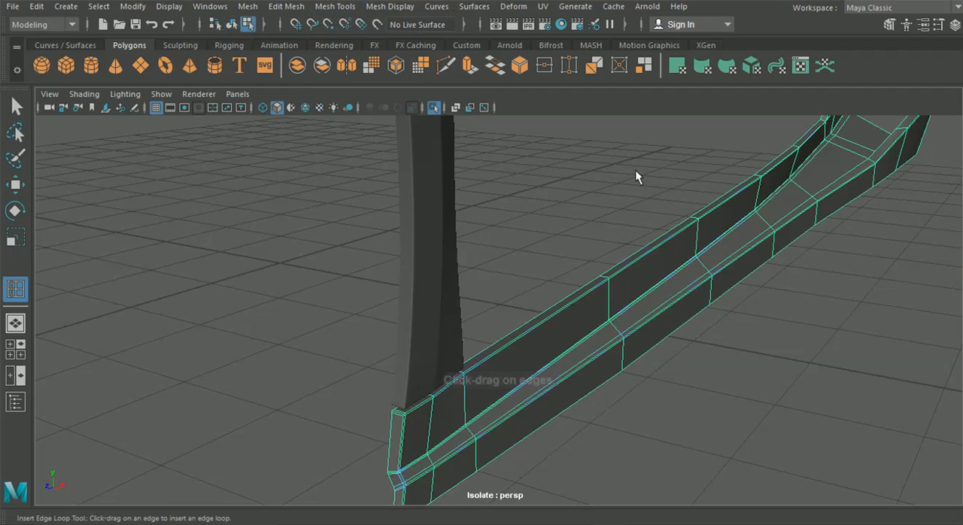
drag(851, 152, 760, 283)
alt+middle_drag(760, 283, 752, 143)
alt+drag(752, 143, 734, 218)
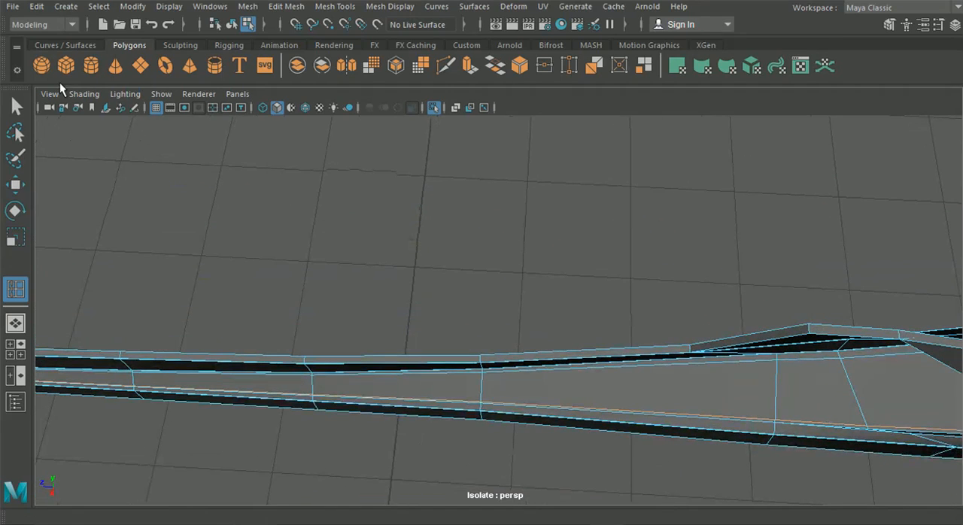
Step: Select the outer-wall vertices of the cross-section midway along the skirt and shift them slightly along the X axis
click(16, 185)
right_drag(464, 384, 402, 106)
alt+drag(402, 110, 405, 328)
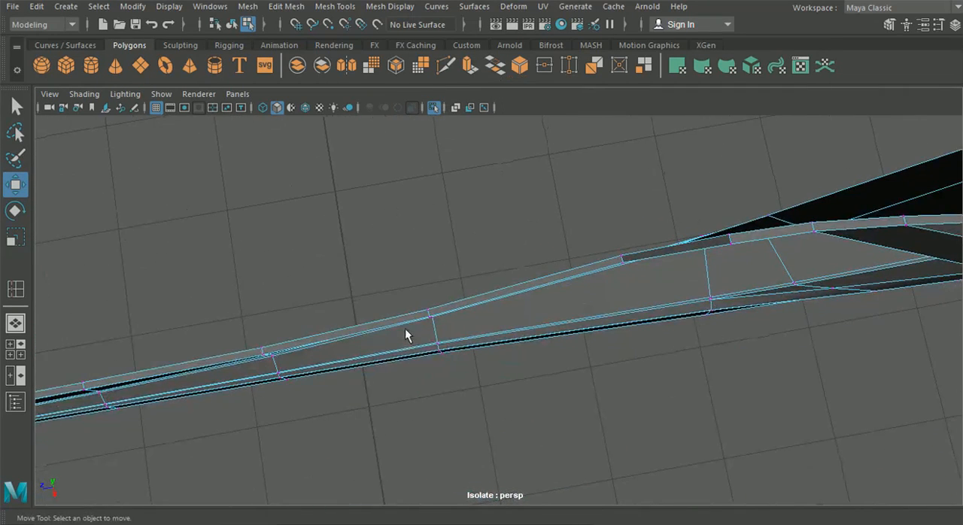
click(441, 350)
alt+drag(450, 405, 585, 299)
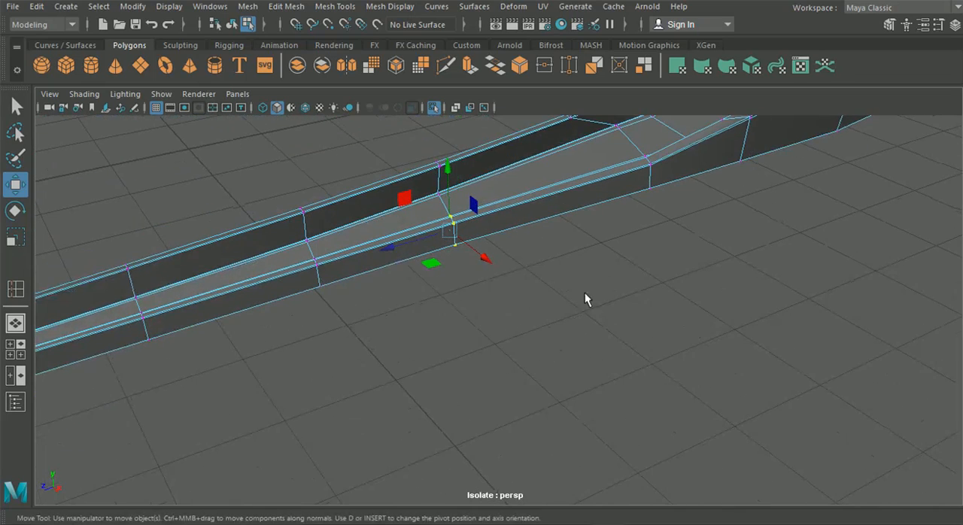
click(939, 27)
click(380, 172)
alt+drag(471, 206, 423, 285)
alt+middle_drag(423, 286, 428, 213)
scroll(421, 304, up, 2)
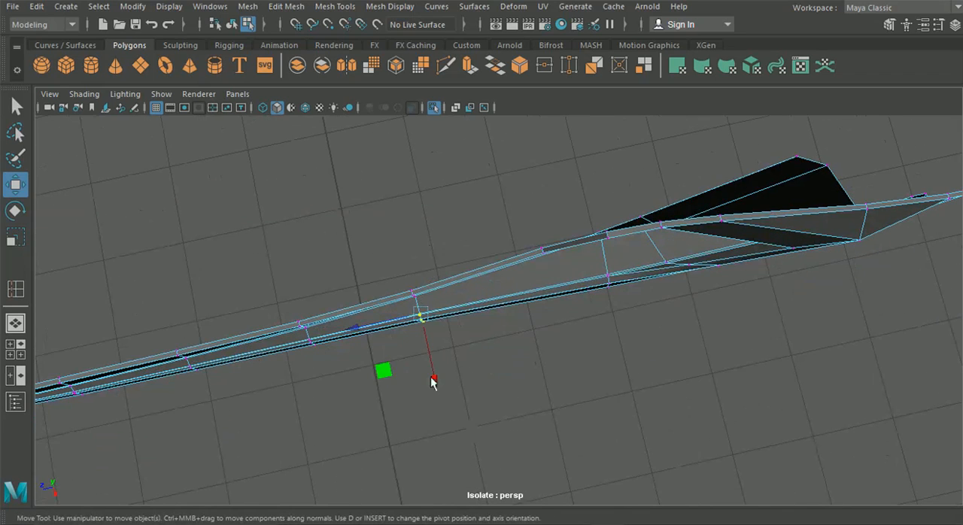
drag(431, 382, 433, 383)
alt+drag(514, 387, 520, 388)
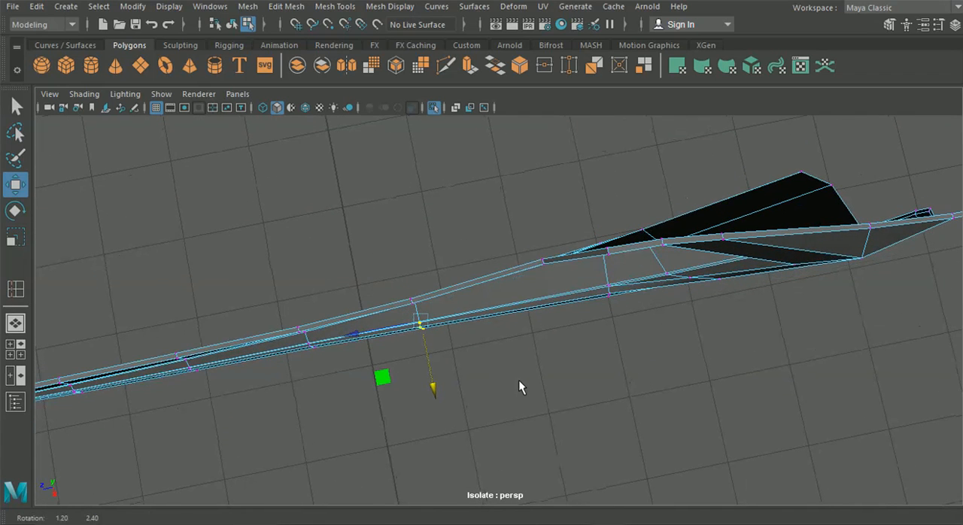
Step: Adjust the outer-wall vertices of the next cross-sections toward the skirt's rear along the X axis to even out the outer line
click(607, 287)
drag(622, 351, 565, 328)
alt+middle_drag(508, 328, 332, 329)
alt+right_drag(421, 330, 470, 332)
drag(449, 228, 424, 218)
alt+drag(458, 247, 467, 289)
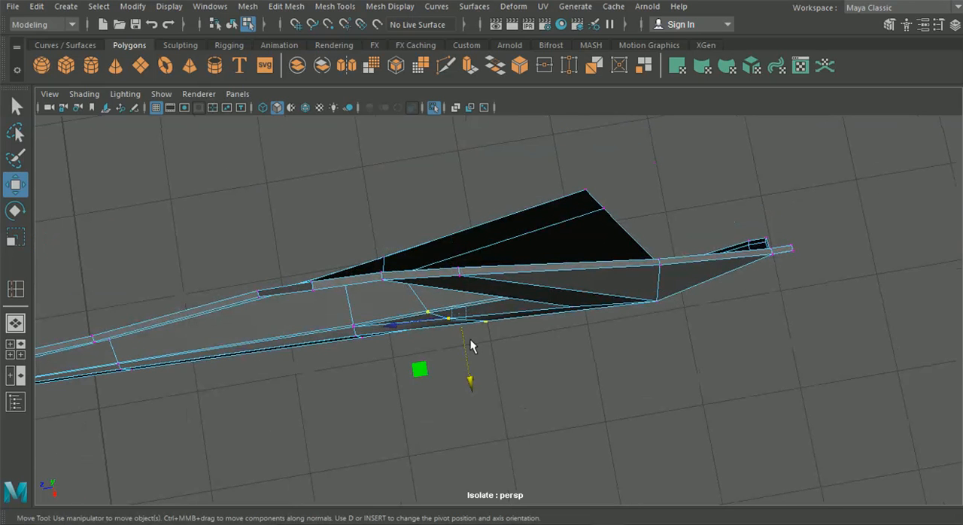
drag(471, 365, 472, 369)
Step: Select the bottom vertex of the outer wall below the rear opening and adjust it along the X axis
alt+drag(487, 376, 508, 335)
drag(484, 271, 485, 272)
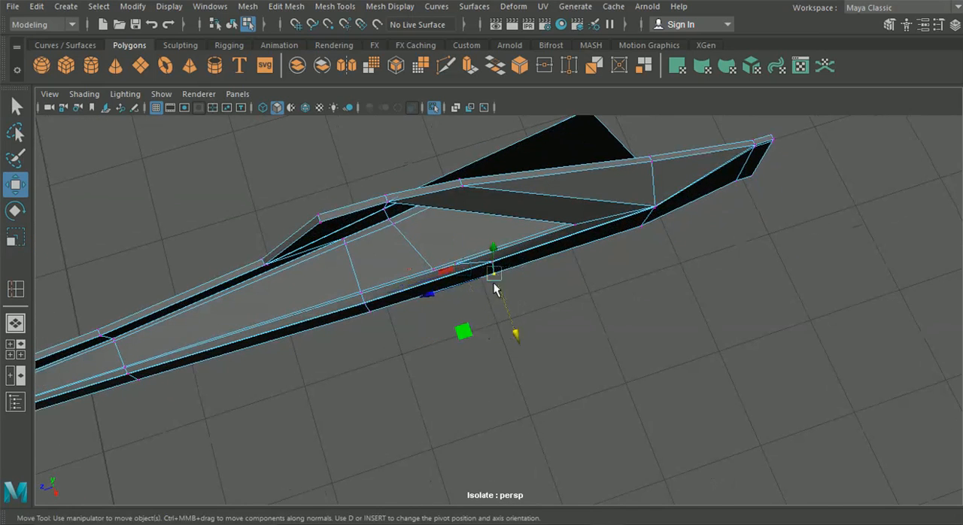
alt+drag(520, 334, 566, 350)
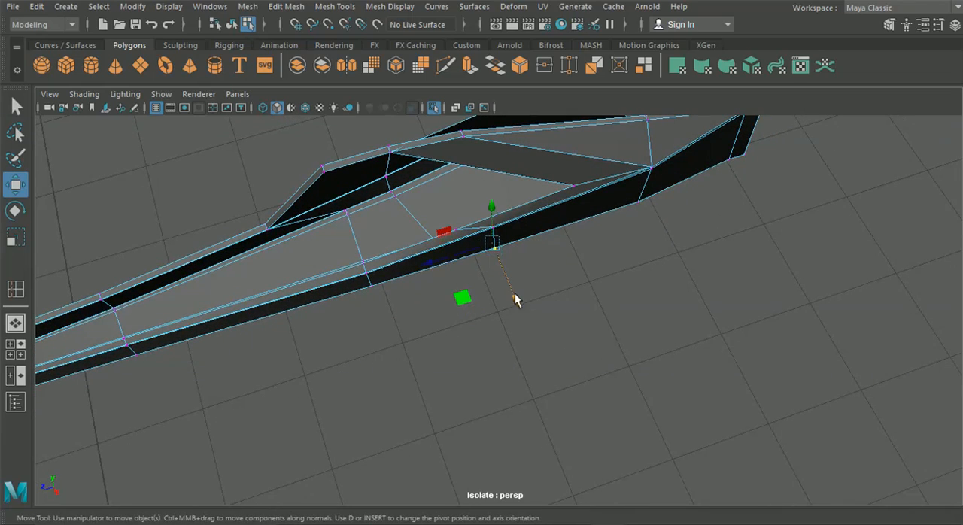
alt+drag(516, 303, 603, 266)
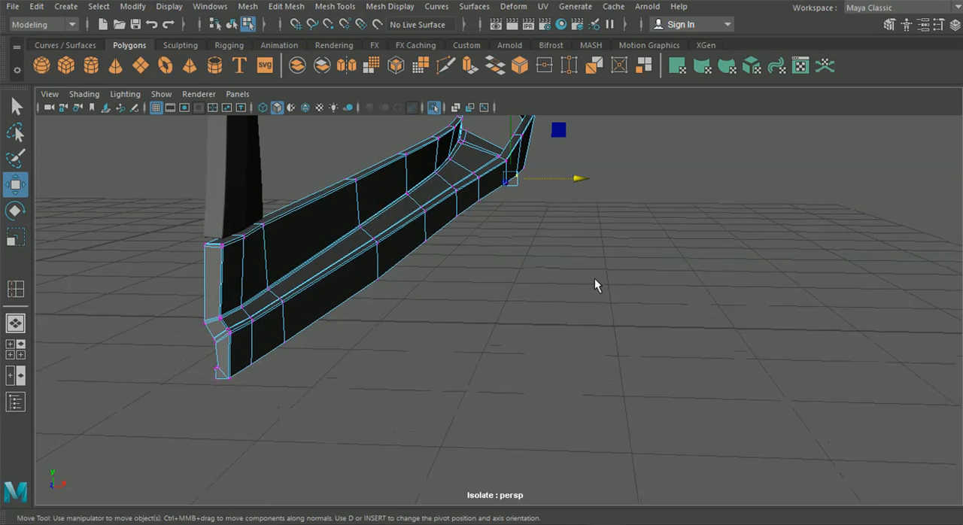
Step: Adjust the outer-wall vertices of the remaining cross-sections toward the skirt's front along the X axis, one section at a time
drag(466, 238, 467, 240)
alt+middle_drag(467, 241, 475, 258)
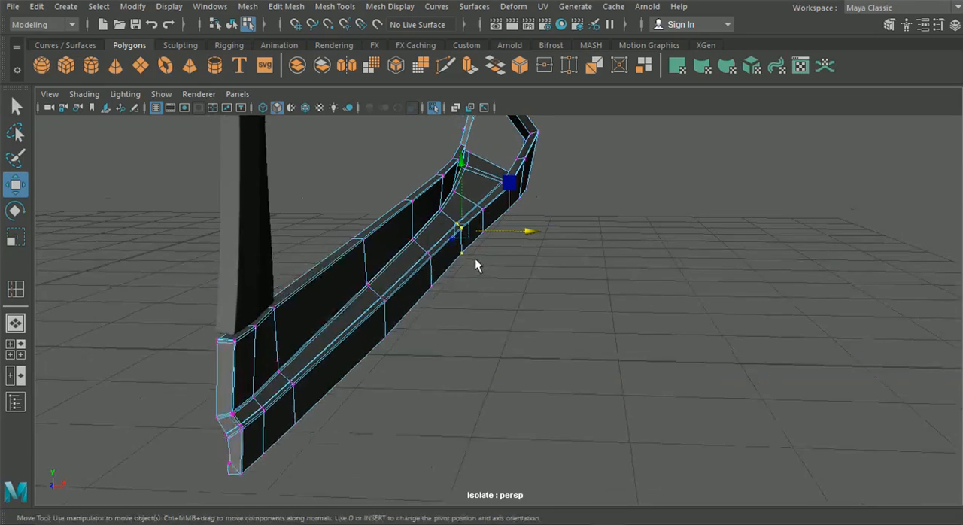
alt+right_drag(475, 259, 533, 280)
drag(518, 212, 519, 217)
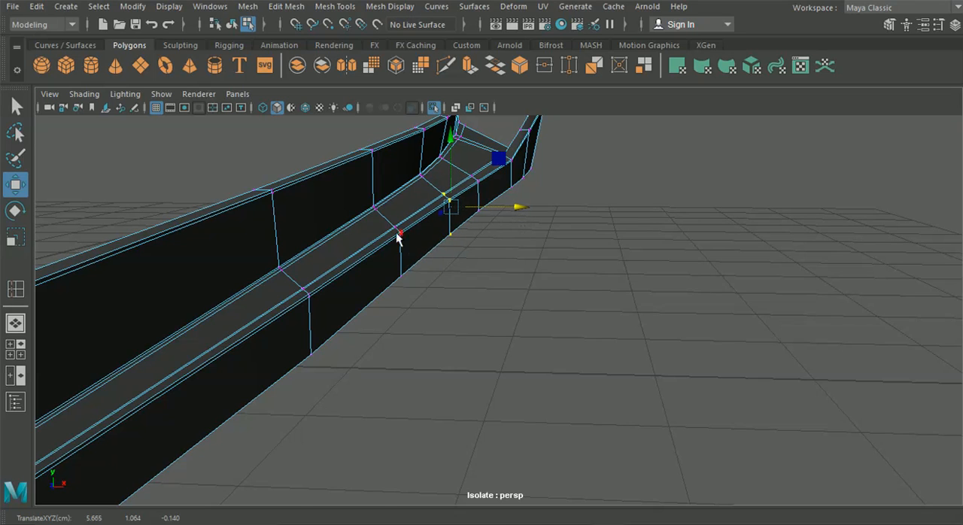
drag(383, 225, 436, 282)
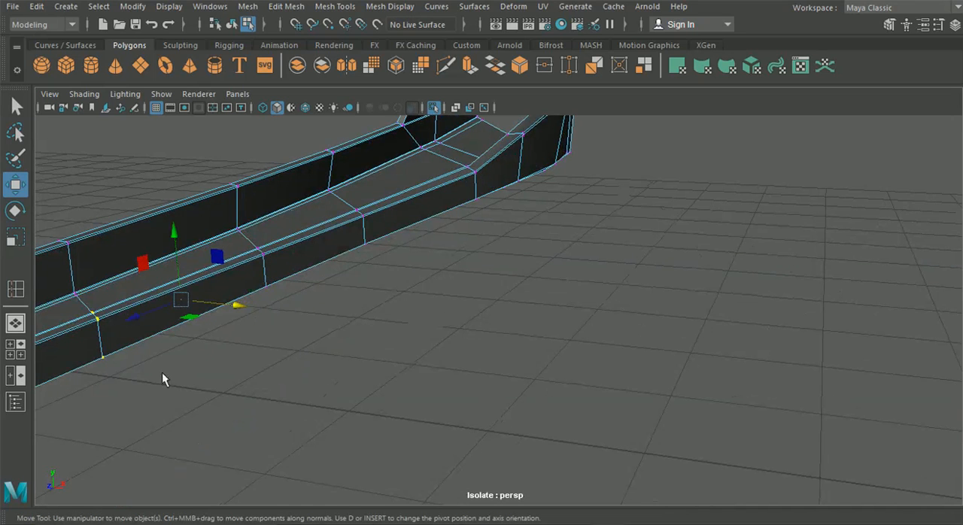
drag(71, 295, 586, 269)
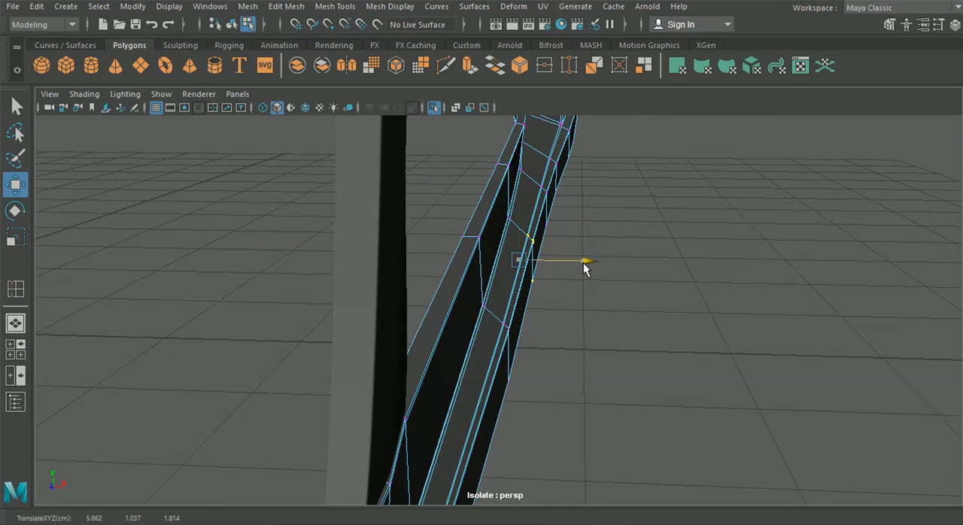
scroll(602, 301, down, 4)
alt+drag(608, 310, 369, 292)
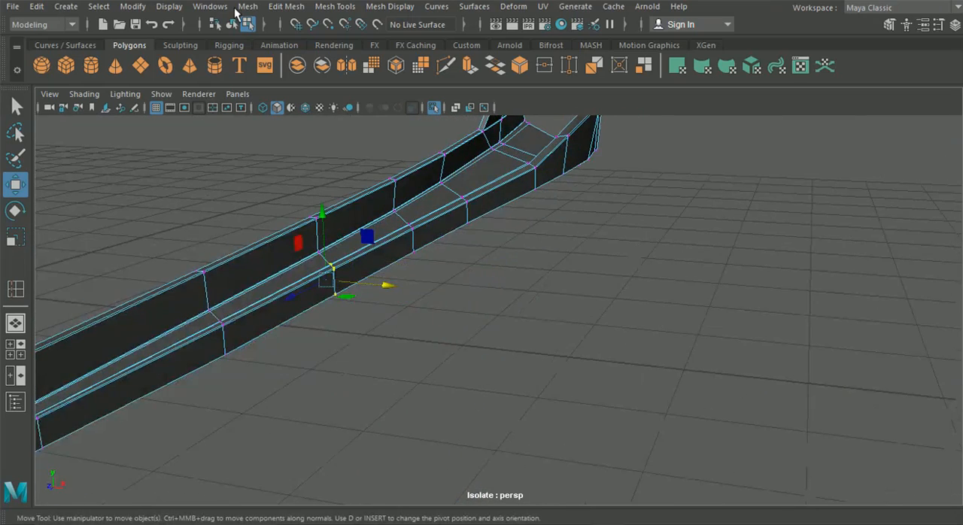
Step: Return to object selection, preview the skirt smoothed, examine its rear opening, and switch back to the unsmoothed display
click(231, 24)
alt+drag(564, 293, 489, 282)
click(484, 279)
key(3)
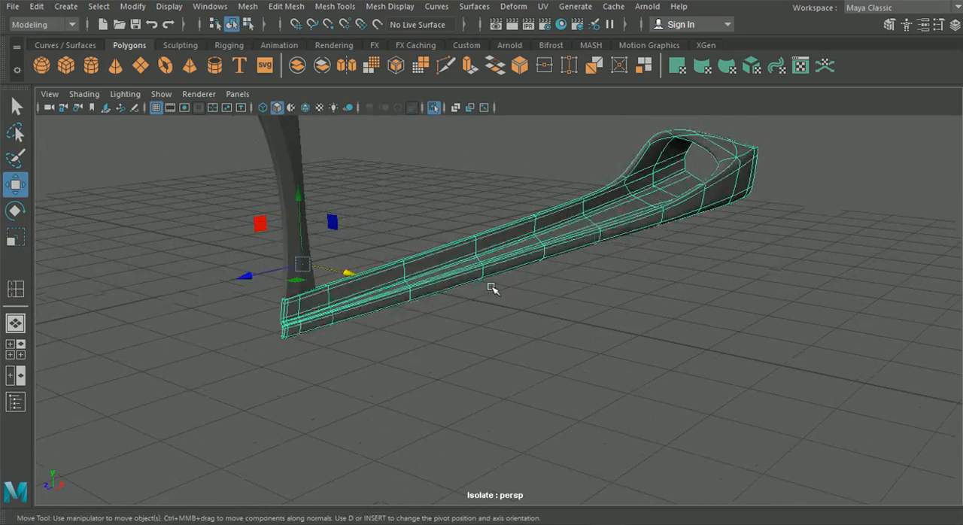
scroll(490, 275, up, 3)
click(503, 292)
alt+drag(503, 293, 350, 339)
alt+drag(531, 282, 569, 285)
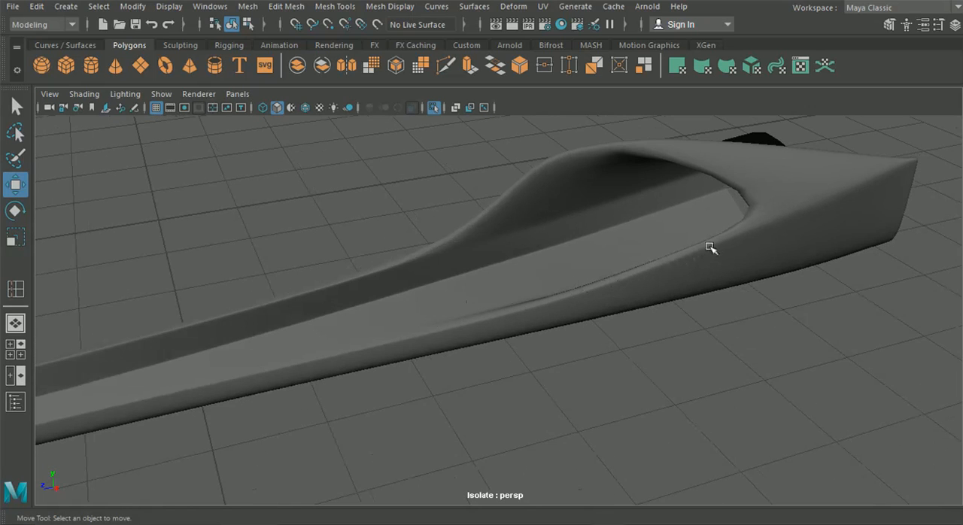
alt+drag(633, 158, 486, 209)
click(524, 178)
key(1)
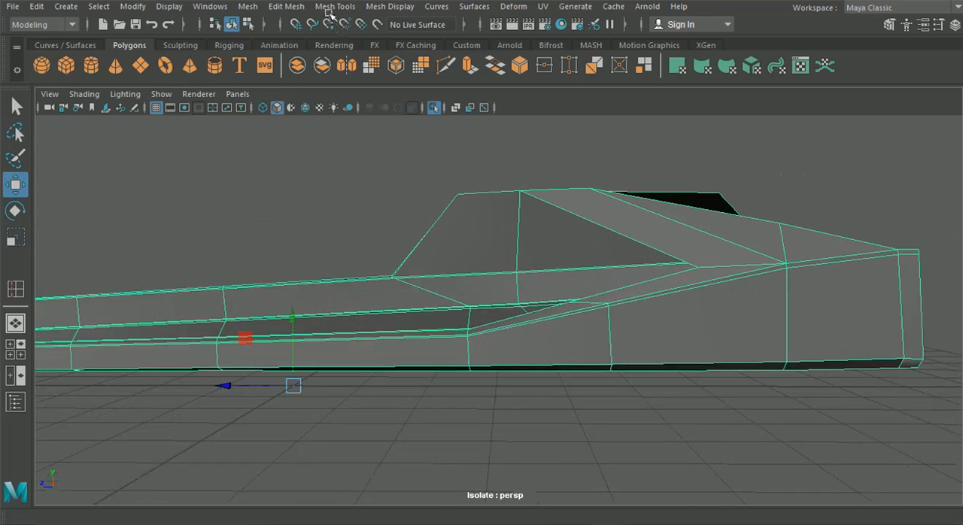
Step: Insert one edge loop close to the raised inner panel's upper edge and another just above its base
click(286, 6)
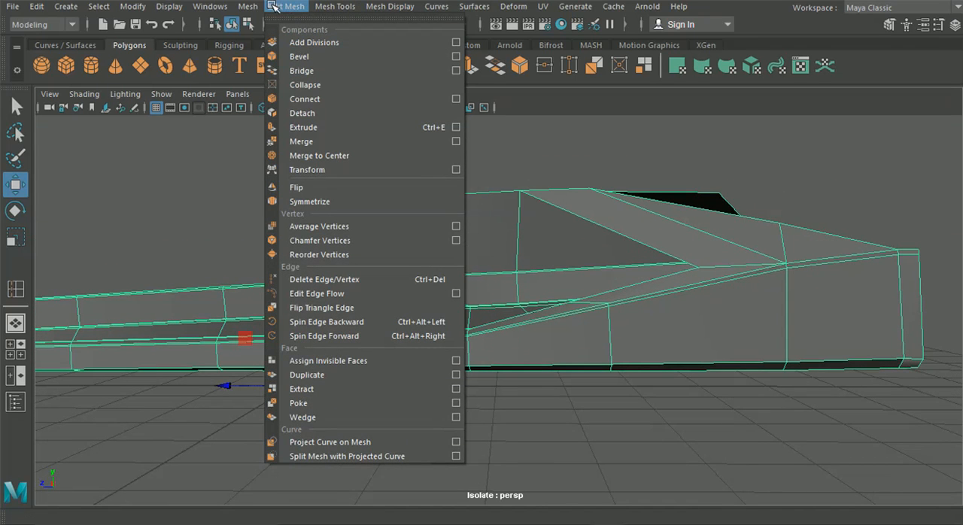
mouse_move(335, 6)
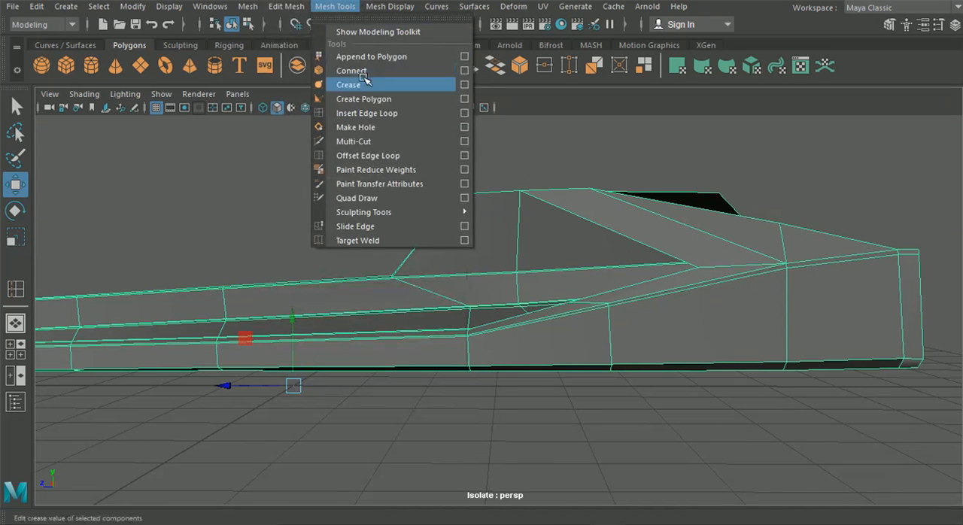
click(369, 112)
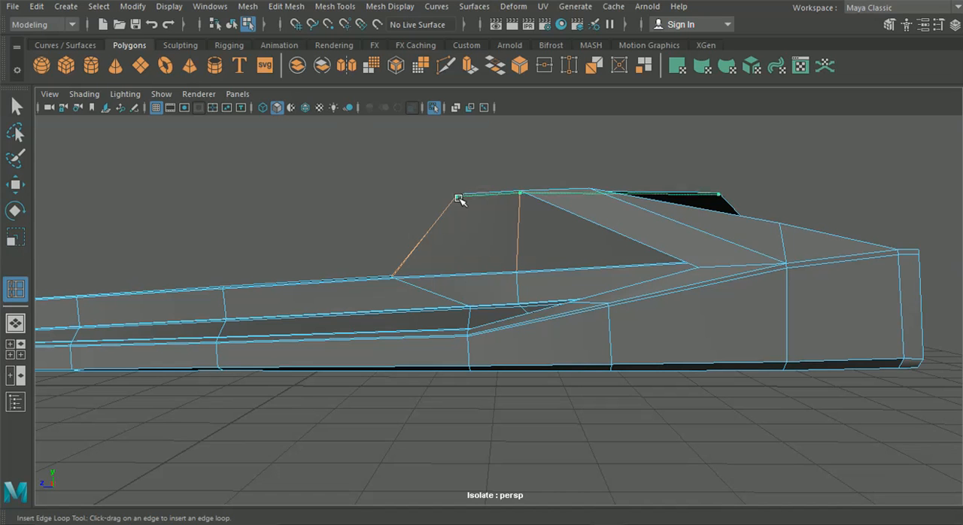
alt+drag(421, 267, 403, 307)
alt+drag(474, 309, 462, 305)
alt+drag(496, 271, 334, 254)
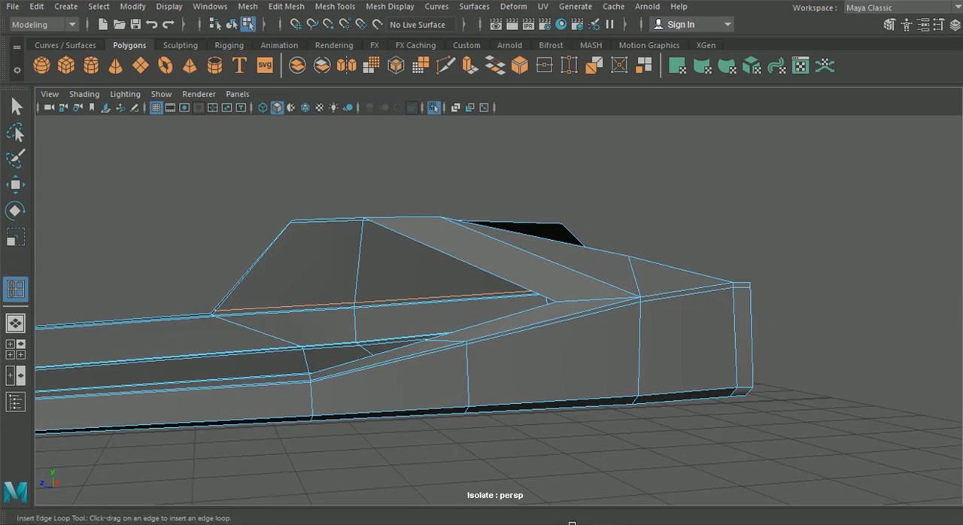
Step: Insert an edge loop across the lower end of the sloped strip, close to its border with the outer ridge
click(572, 512)
click(572, 512)
alt+drag(534, 402, 576, 362)
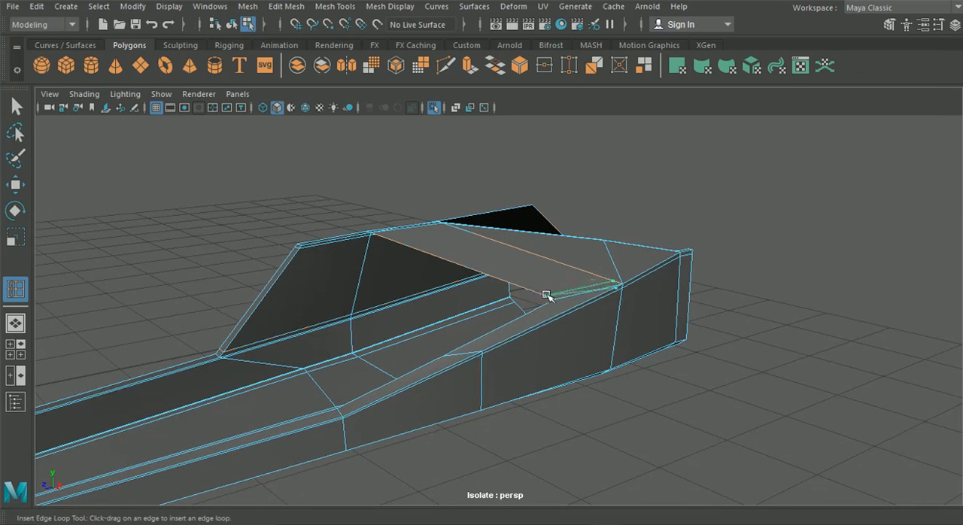
alt+drag(554, 300, 448, 319)
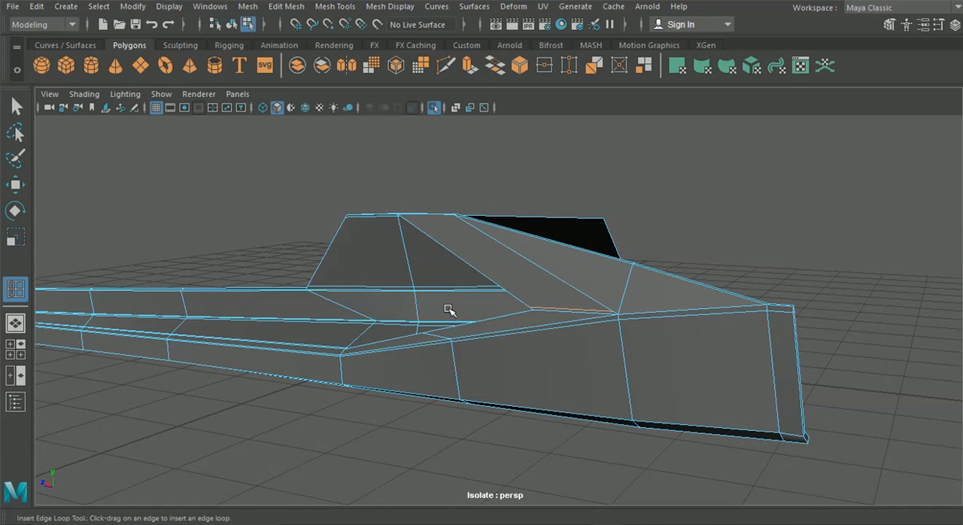
Step: Use Multi-Cut to continue the new edge rearward across the triangular face, close to its lower border
alt+middle_drag(520, 292, 447, 284)
click(445, 68)
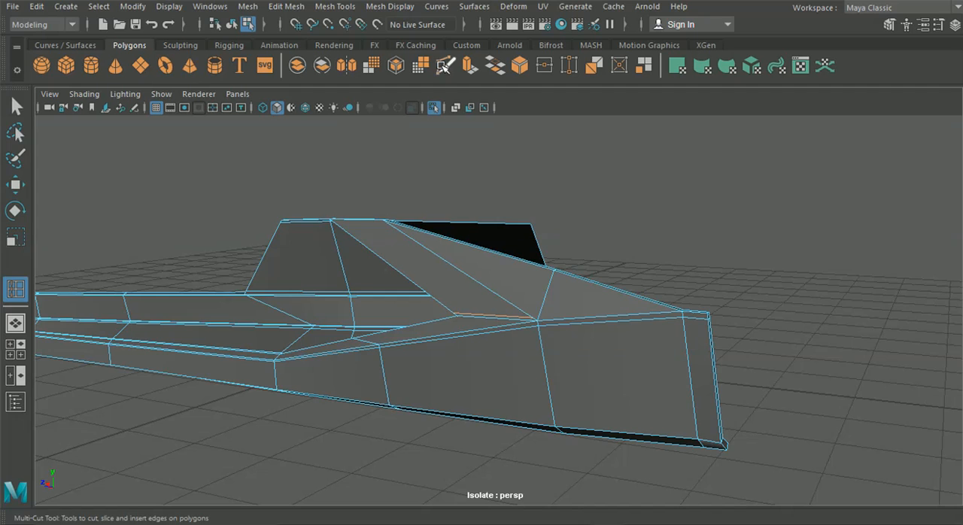
scroll(525, 227, up, 3)
scroll(525, 227, up, 3)
alt+middle_drag(640, 291, 519, 301)
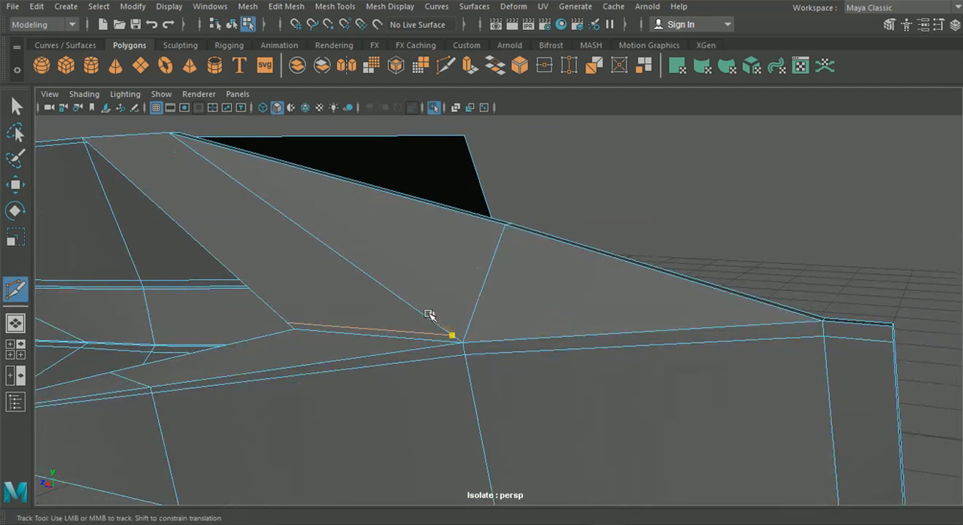
click(421, 312)
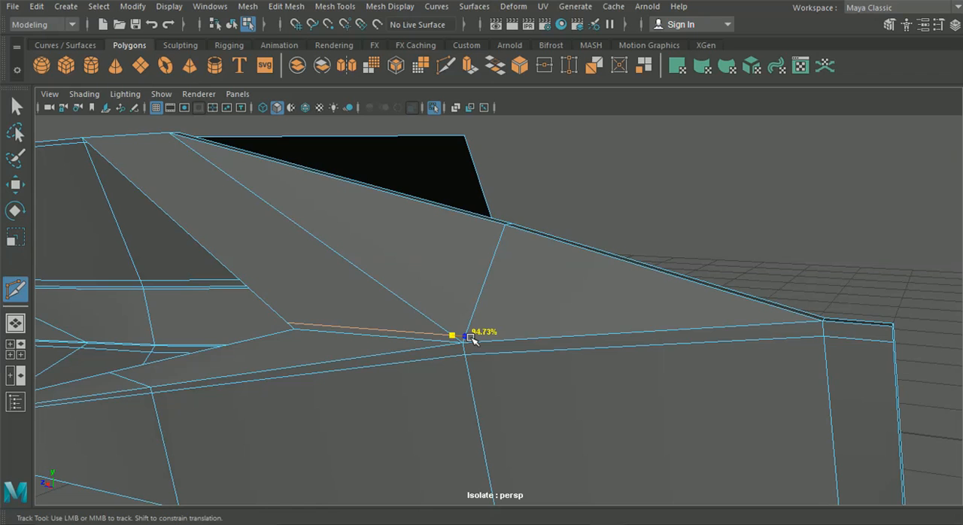
alt+drag(521, 343, 526, 323)
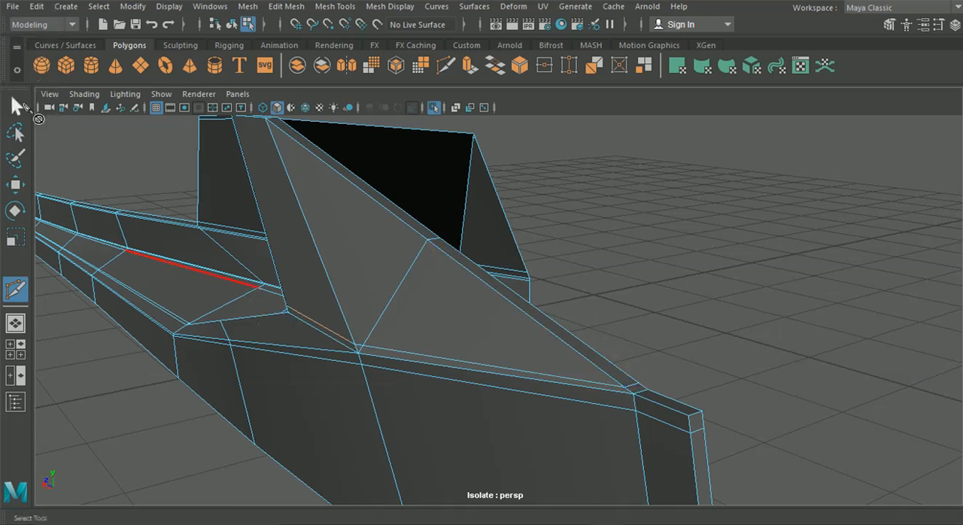
Step: Select the two neighbouring vertices where the new cut meets the sloped strip's edge loop and merge them
key(q)
right_drag(204, 146, 173, 115)
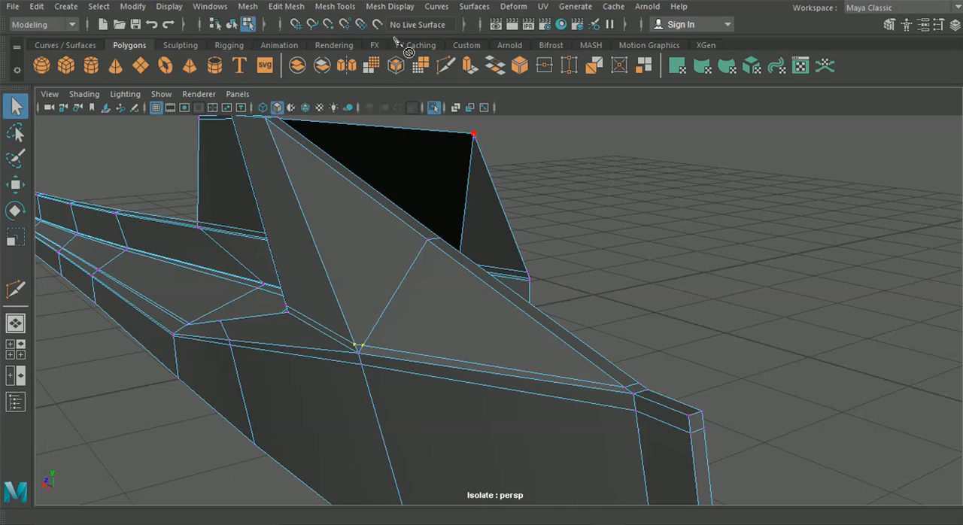
click(286, 6)
click(326, 147)
alt+drag(329, 219, 237, 204)
Step: Activate the Move tool and merge the vertices at the upper end of the sloped strip's rear edge
key(w)
alt+drag(225, 256, 294, 316)
drag(237, 323, 363, 114)
alt+right_drag(364, 236, 305, 277)
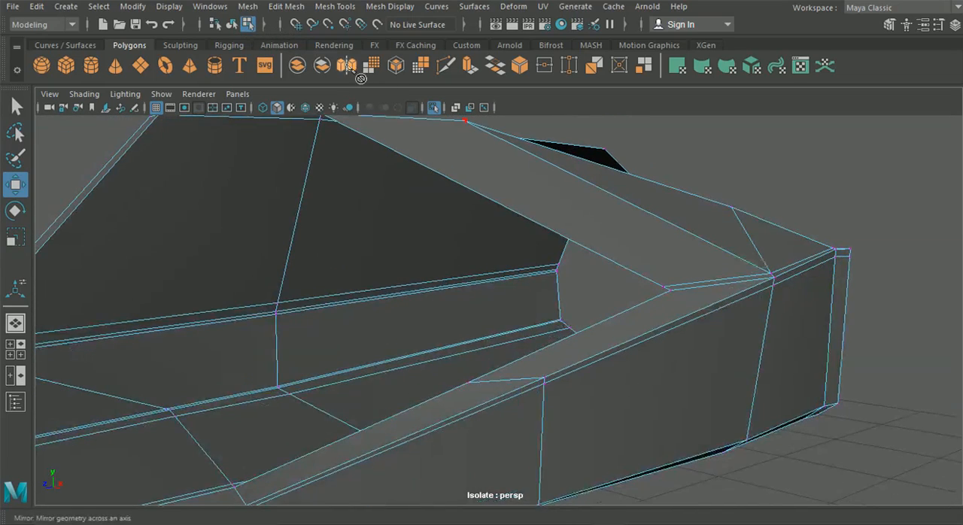
click(280, 8)
click(470, 123)
Step: Select the paired vertices at the base of the raised inner panel's middle edge and adjust them along the X axis
alt+drag(517, 217, 564, 280)
alt+drag(729, 376, 384, 287)
alt+right_drag(439, 310, 512, 327)
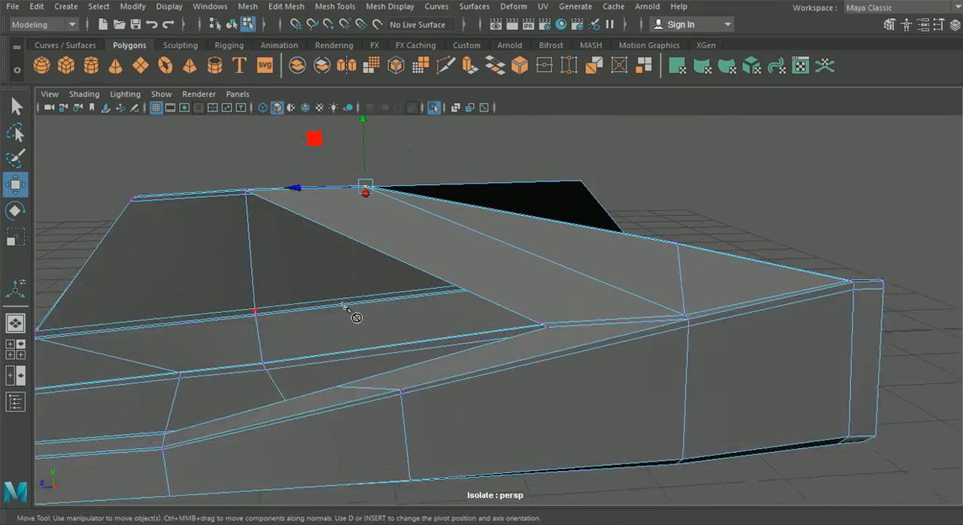
alt+middle_drag(169, 289, 282, 264)
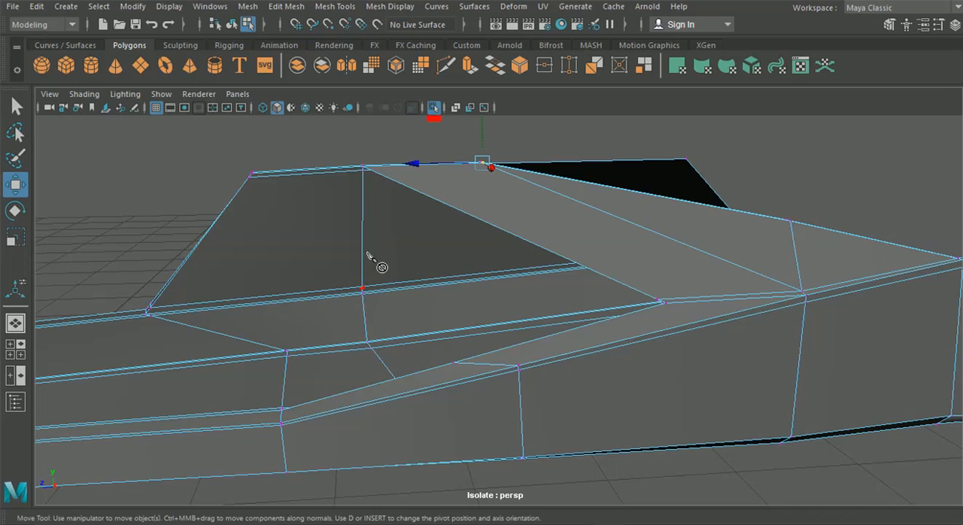
alt+drag(385, 359, 458, 389)
alt+middle_drag(459, 389, 475, 314)
right_drag(474, 309, 398, 108)
scroll(441, 324, up, 4)
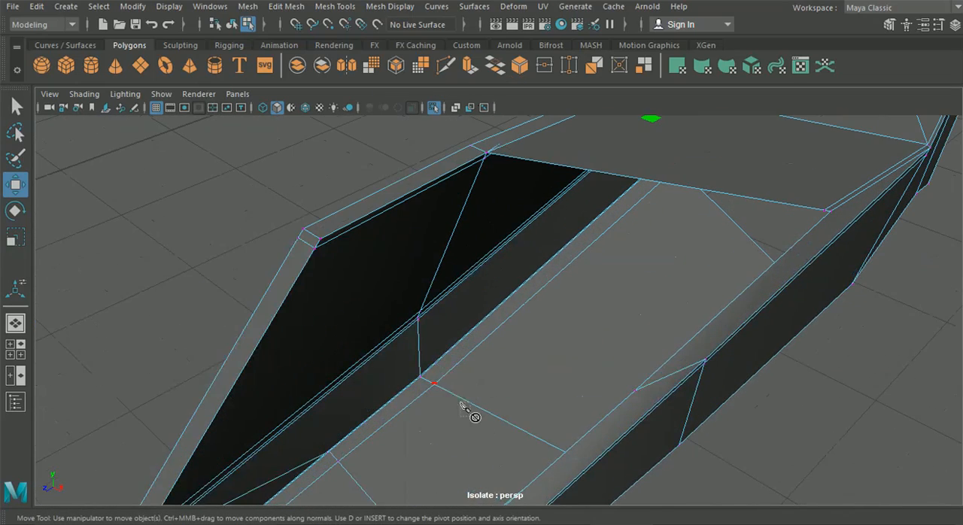
drag(489, 419, 483, 420)
drag(504, 342, 406, 301)
drag(476, 351, 526, 328)
drag(597, 251, 588, 247)
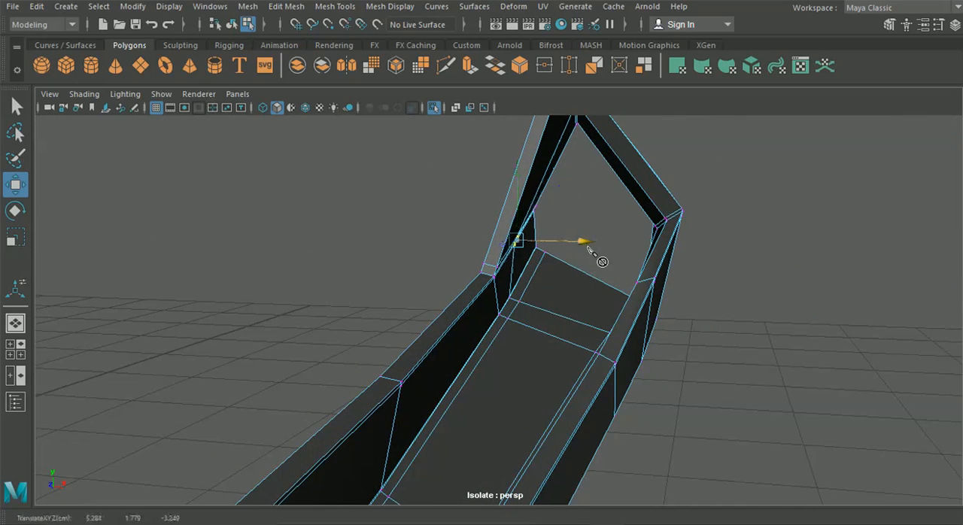
alt+drag(621, 274, 560, 239)
alt+middle_drag(562, 244, 567, 323)
scroll(549, 274, up, 3)
alt+middle_drag(549, 273, 523, 305)
alt+drag(522, 305, 477, 245)
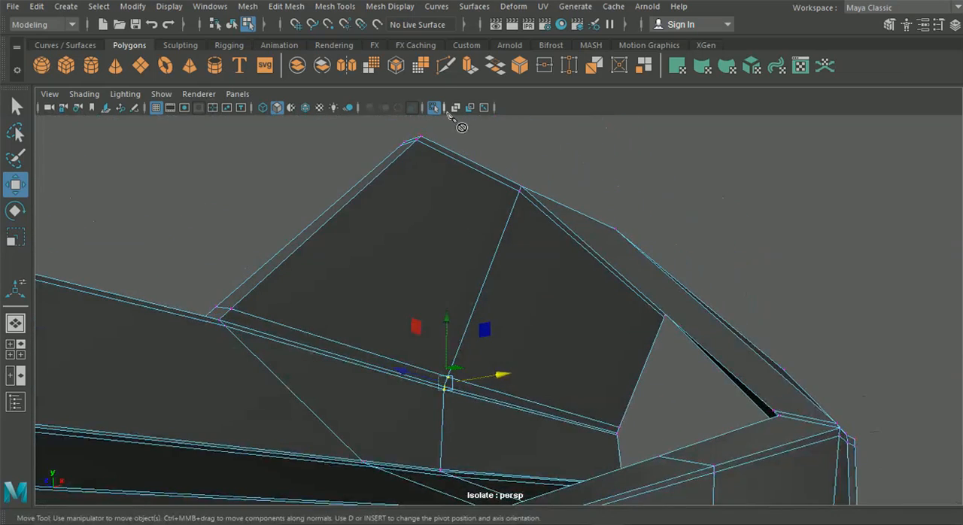
Step: Use Multi-Cut to continue the cut from the base of the raised inner panel's middle edge across the adjoining narrow strip
scroll(521, 193, up, 4)
alt+drag(521, 194, 569, 187)
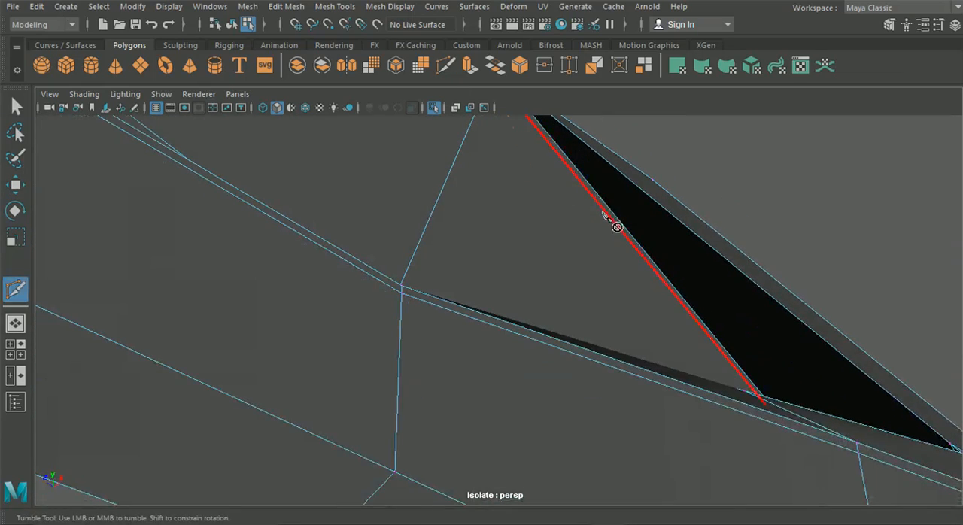
click(400, 291)
alt+drag(483, 372, 582, 377)
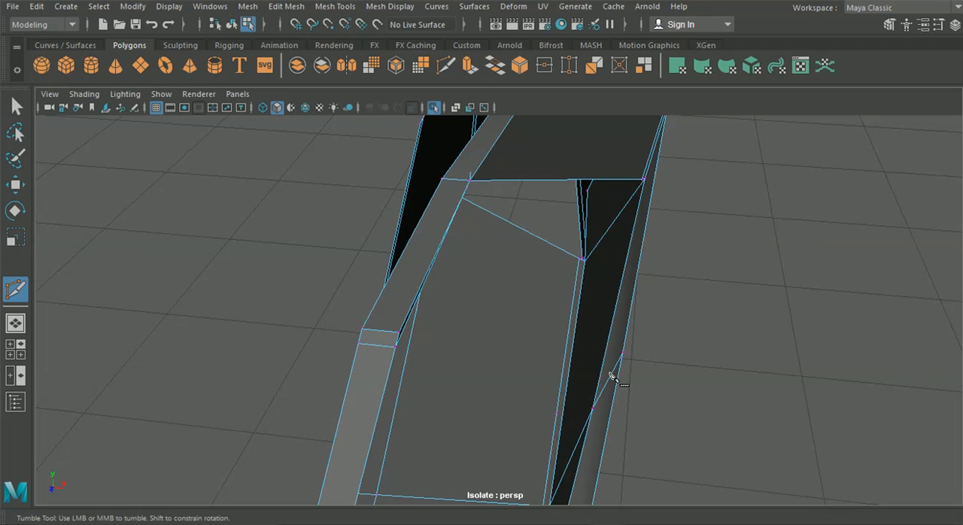
Step: Try to insert an edge loop close to the sloped strip's outer side at the rear opening
click(335, 6)
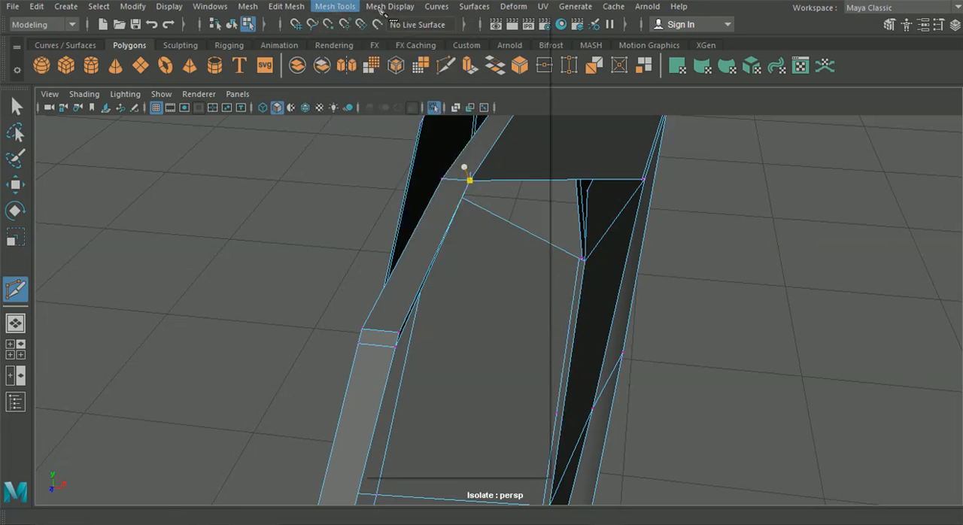
mouse_move(364, 6)
click(368, 113)
alt+drag(527, 286, 506, 398)
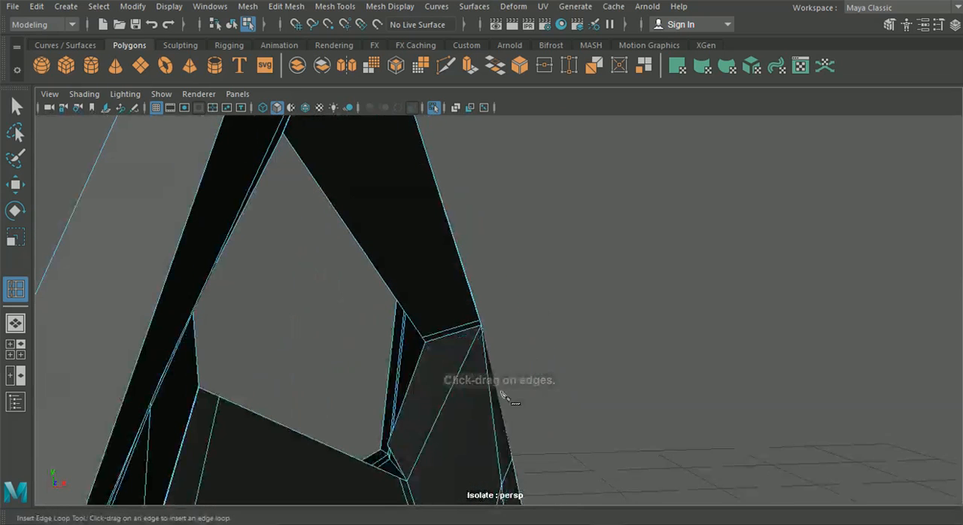
drag(462, 330, 480, 332)
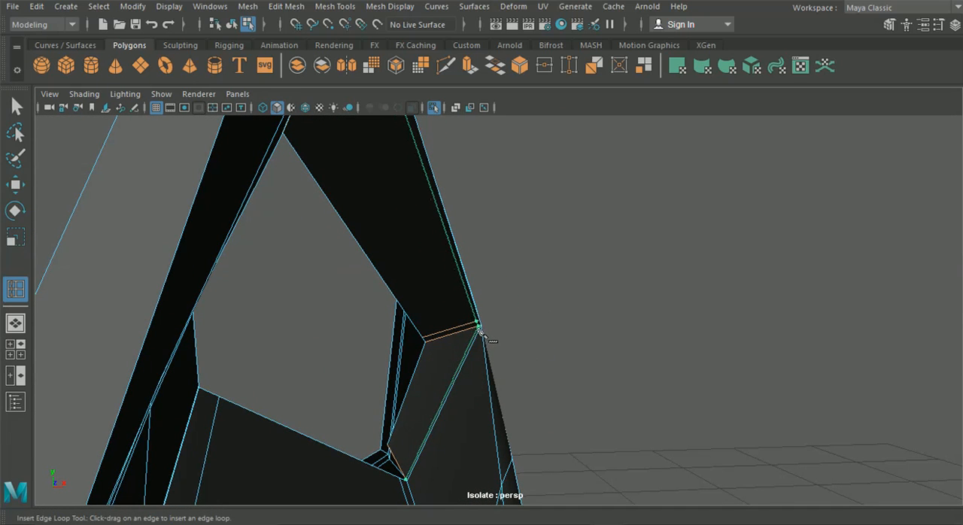
Step: Examine the edge flow around the rear opening's corner and the base of the raised inner panel
click(446, 66)
alt+drag(443, 356, 308, 374)
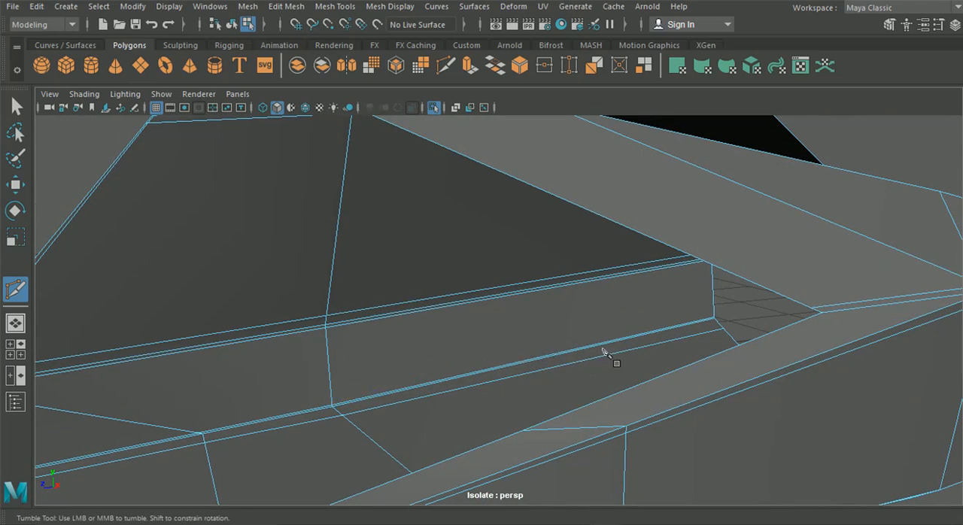
alt+drag(420, 367, 359, 345)
alt+middle_drag(359, 345, 399, 211)
alt+drag(400, 210, 323, 255)
click(16, 106)
right_drag(387, 206, 317, 105)
scroll(379, 204, up, 6)
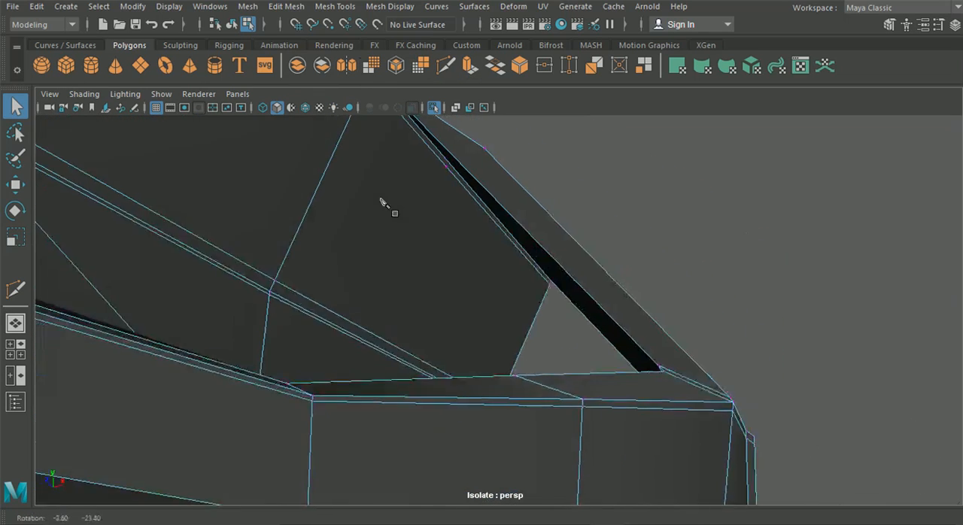
alt+drag(464, 189, 480, 283)
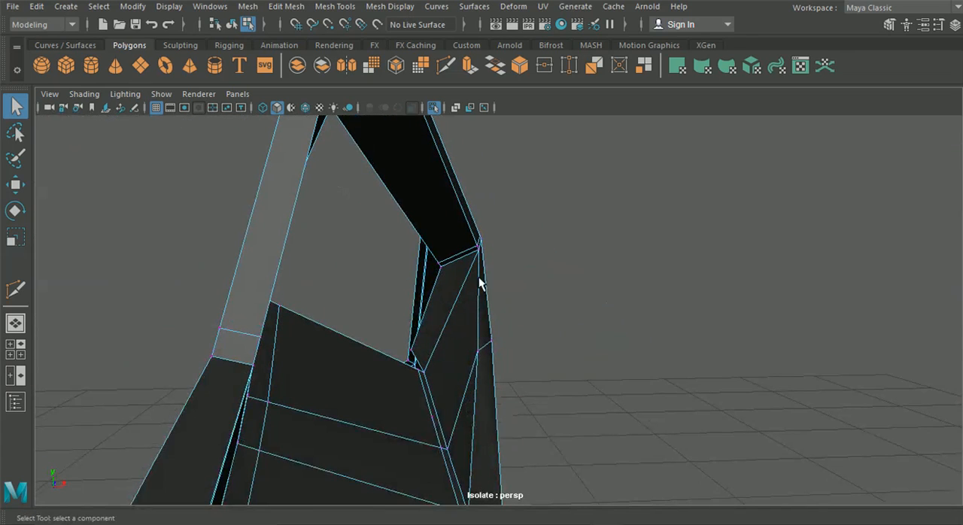
alt+drag(433, 340, 449, 208)
Step: Inspect the underside edges and the inner channel around the side skirt's rear corner
click(447, 66)
scroll(482, 256, up, 5)
scroll(461, 275, up, 3)
alt+drag(474, 243, 482, 268)
scroll(337, 357, down, 3)
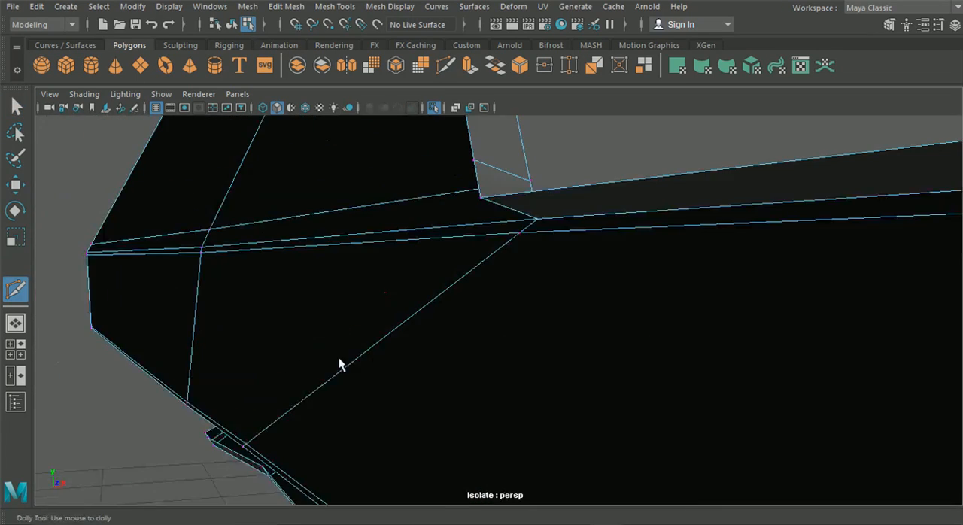
alt+drag(337, 358, 279, 372)
scroll(339, 353, down, 4)
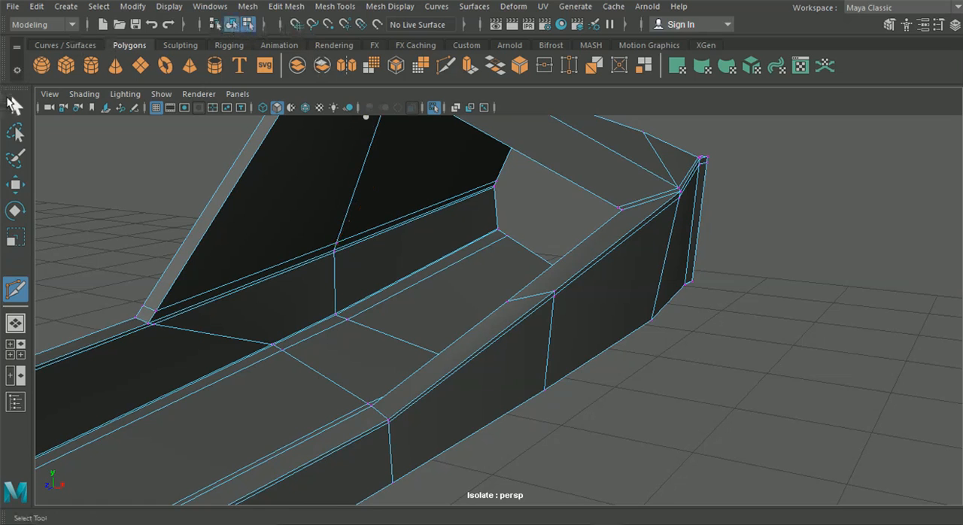
Step: Insert a supporting edge loop alongside the rear opening's border, following the outer wall's inner edge and the sloped strip
click(342, 6)
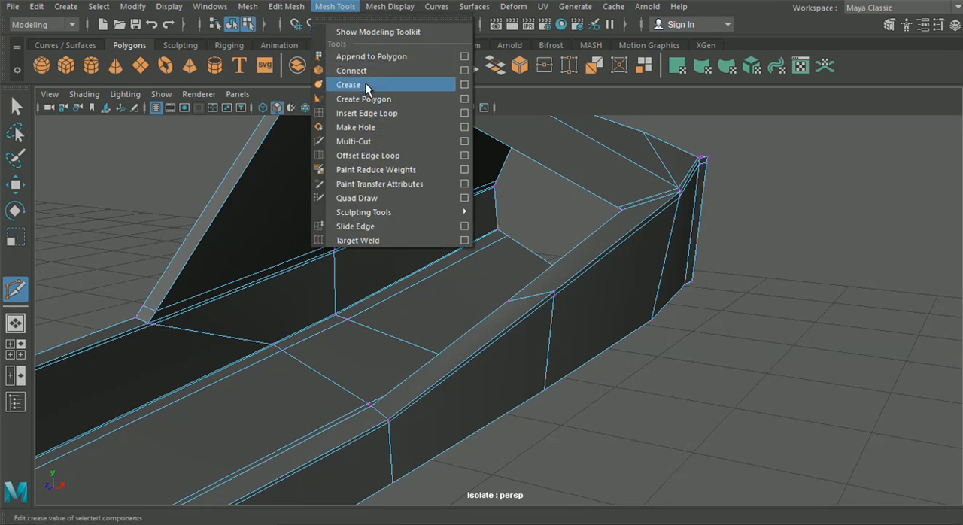
click(366, 113)
drag(527, 304, 438, 239)
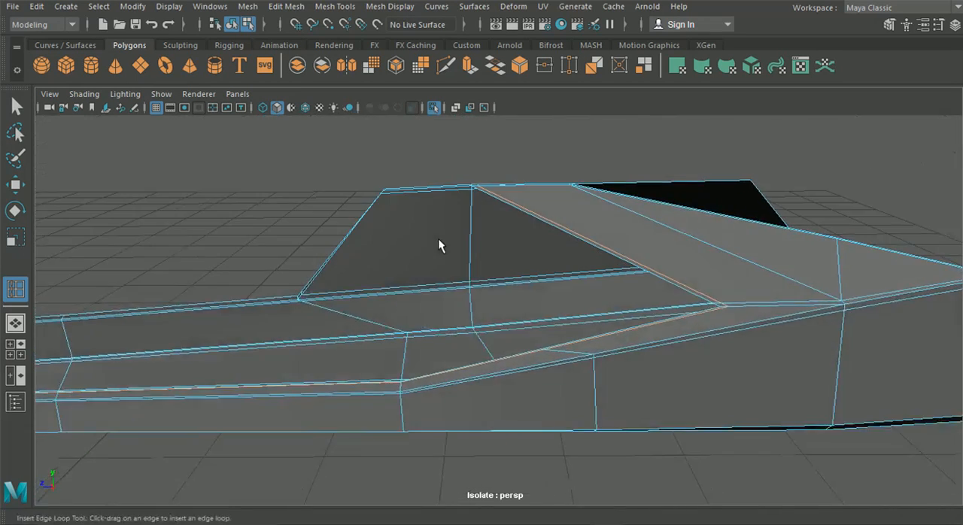
Step: Switch to object selection, preview the side skirt smoothed, and return it to the unsmoothed display
click(231, 25)
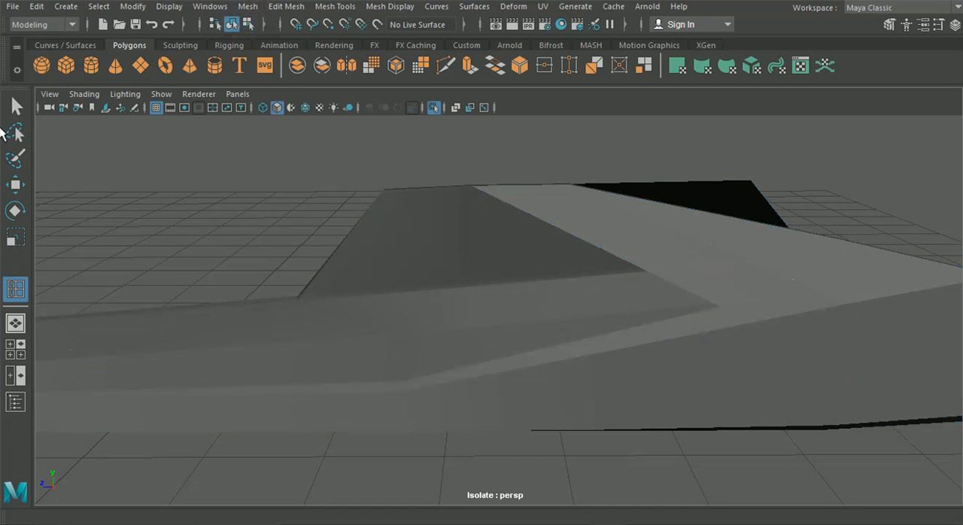
click(434, 297)
key(3)
click(295, 222)
alt+drag(445, 279, 617, 256)
click(615, 252)
key(1)
Step: Check the corner where the sloped strip meets the outer wall in smooth preview, and return to the unsmoothed display
alt+right_drag(615, 244, 470, 267)
alt+middle_drag(469, 267, 454, 269)
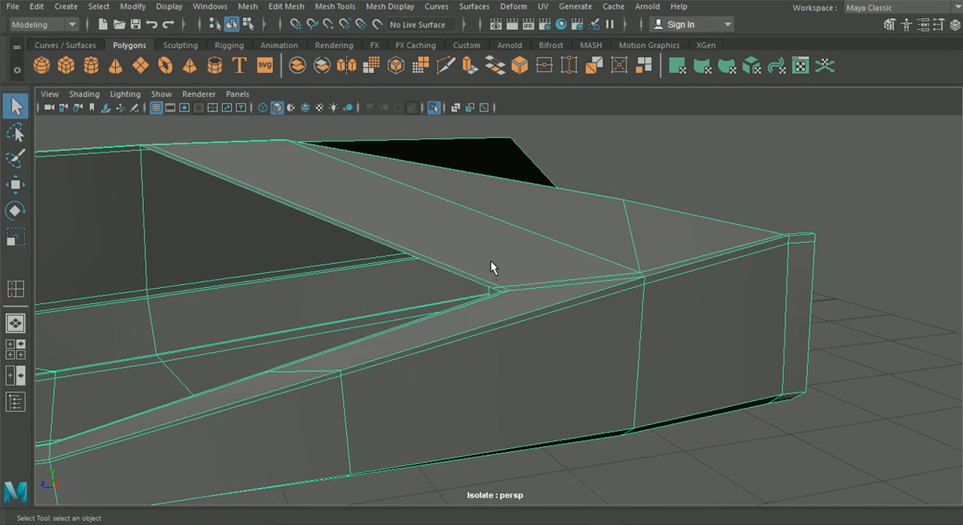
key(3)
click(758, 165)
alt+drag(576, 288, 484, 325)
scroll(510, 324, up, 3)
scroll(515, 326, up, 4)
click(566, 313)
key(1)
Step: Set the Move tool's axis orientation to Component and slide the rear corner's loop vertex along the sloped strip's inner edge
alt+drag(570, 311, 510, 304)
scroll(639, 305, up, 3)
right_drag(539, 296, 453, 105)
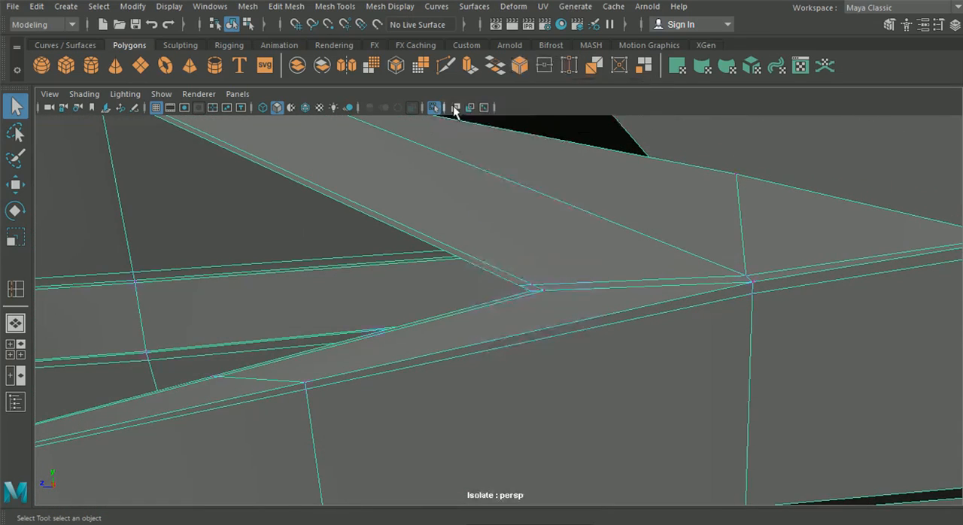
scroll(529, 278, up, 4)
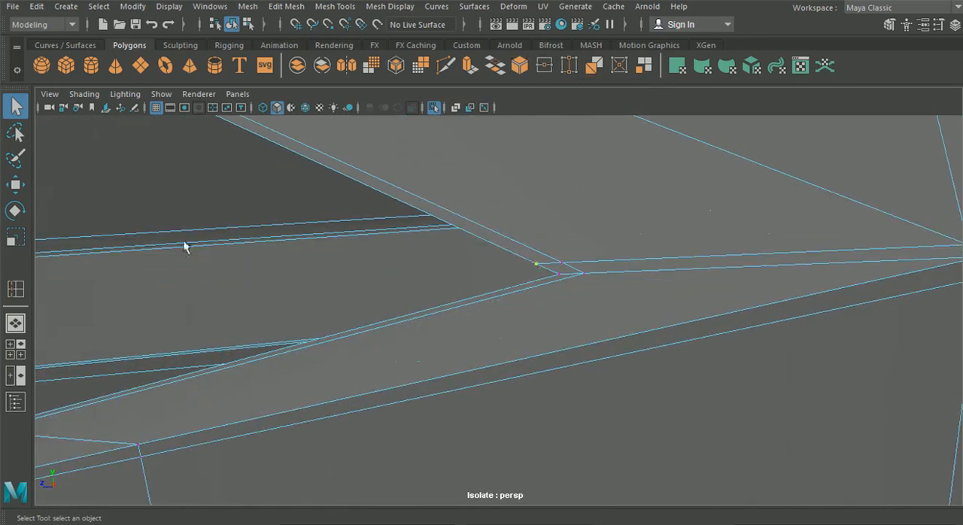
click(12, 188)
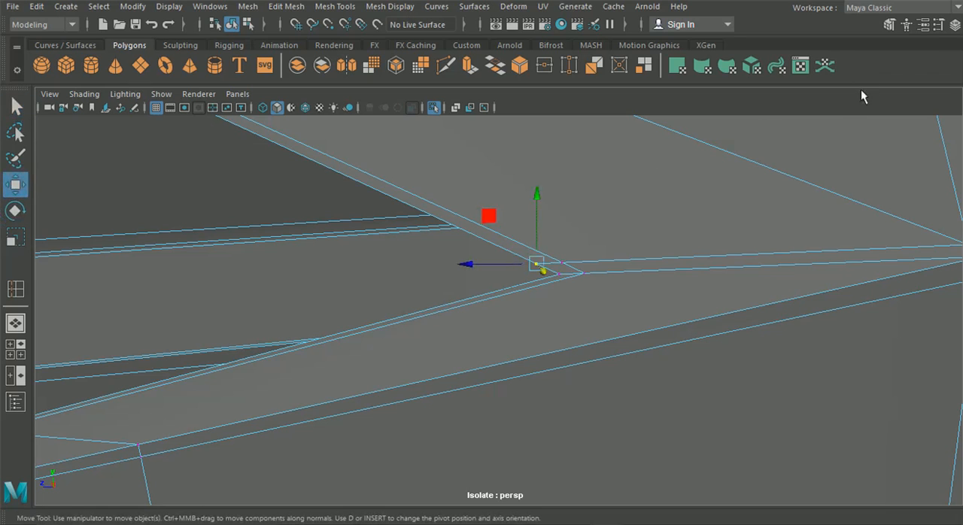
click(941, 28)
click(194, 261)
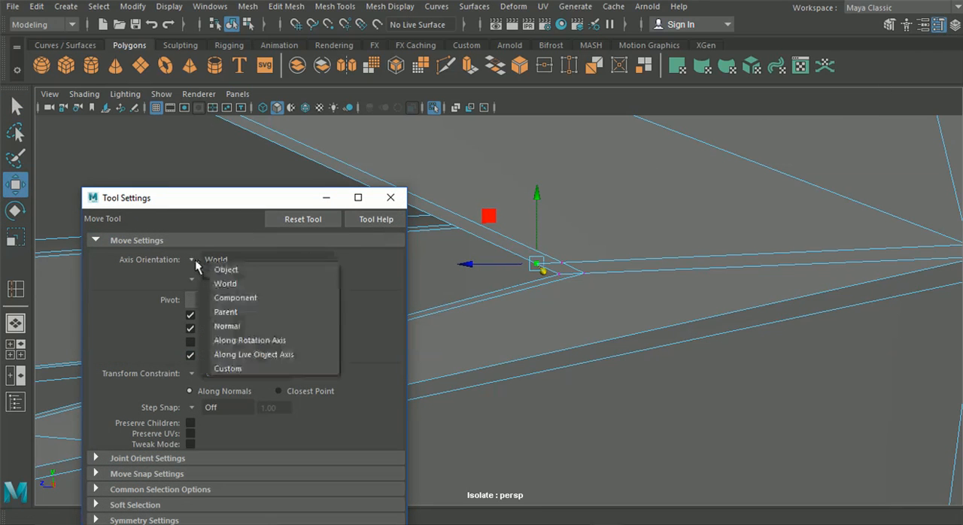
click(226, 298)
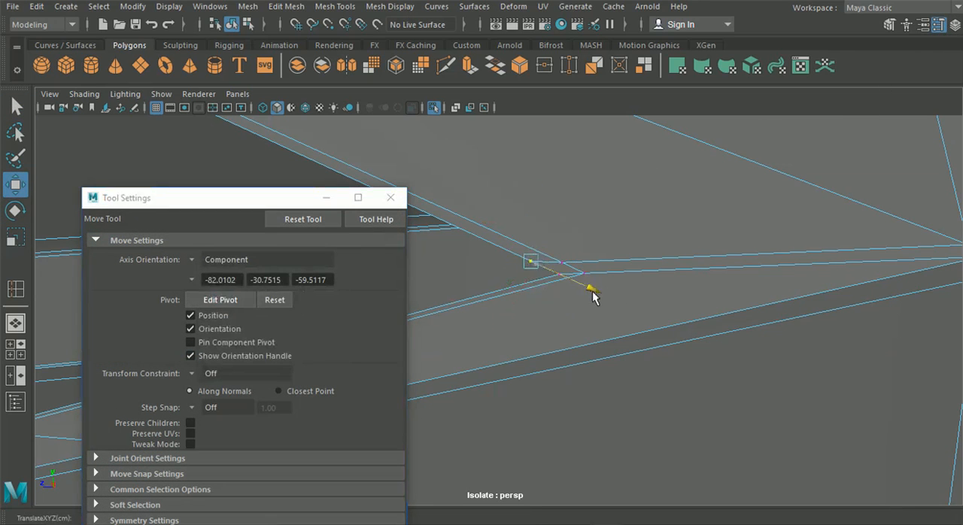
drag(524, 275, 745, 274)
click(391, 197)
Step: Adjust the neighbouring vertices at the corner where the sloped strip meets the outer wall
drag(391, 246, 350, 283)
click(321, 268)
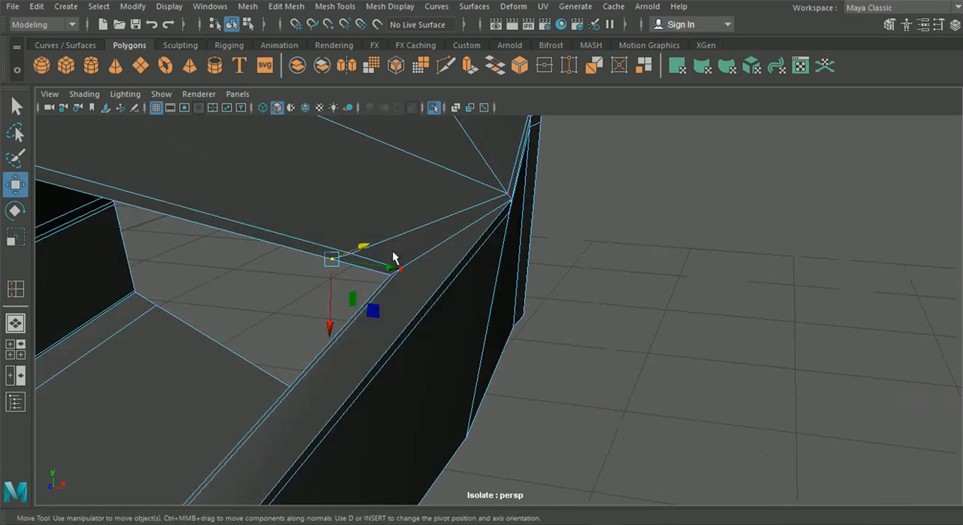
alt+drag(460, 283, 517, 267)
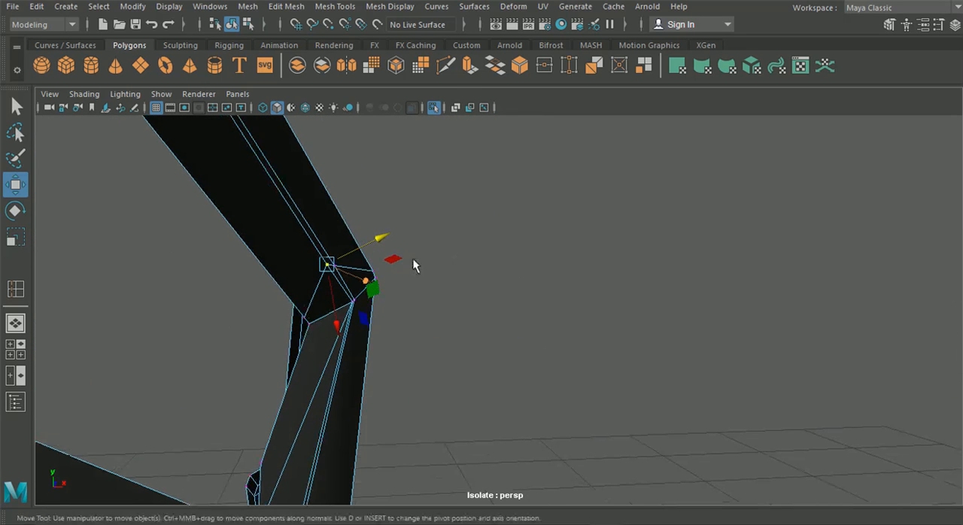
mouse_move(395, 271)
alt+mouse_down()
mouse_move(354, 301)
mouse_move(376, 302)
mouse_move(382, 279)
alt+mouse_up()
alt+drag(375, 329, 319, 297)
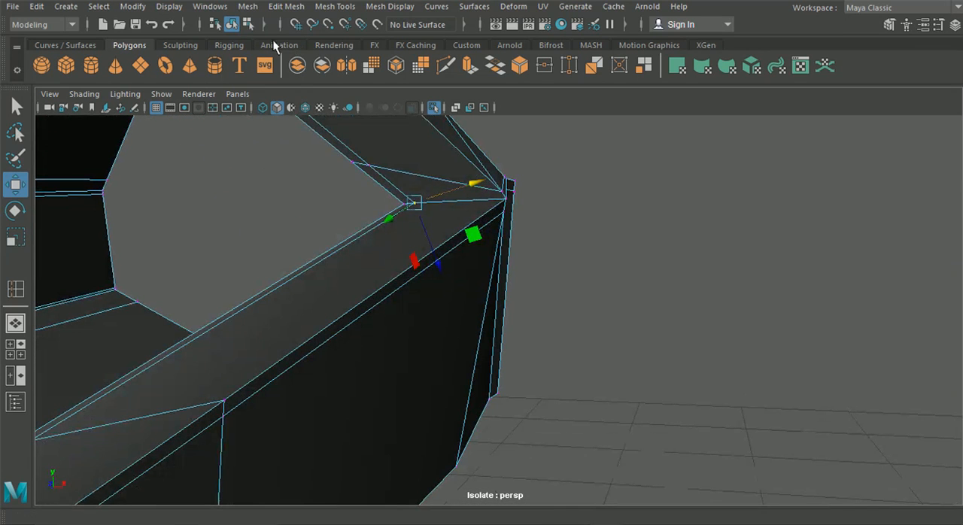
Step: Preview the side skirt smoothed and examine the rear corner and outer wall surface from several angles
key(3)
click(662, 263)
alt+drag(636, 275, 399, 292)
alt+drag(578, 288, 432, 366)
click(476, 297)
alt+drag(595, 326, 548, 323)
right_drag(549, 323, 479, 105)
scroll(553, 268, up, 5)
alt+drag(552, 269, 558, 276)
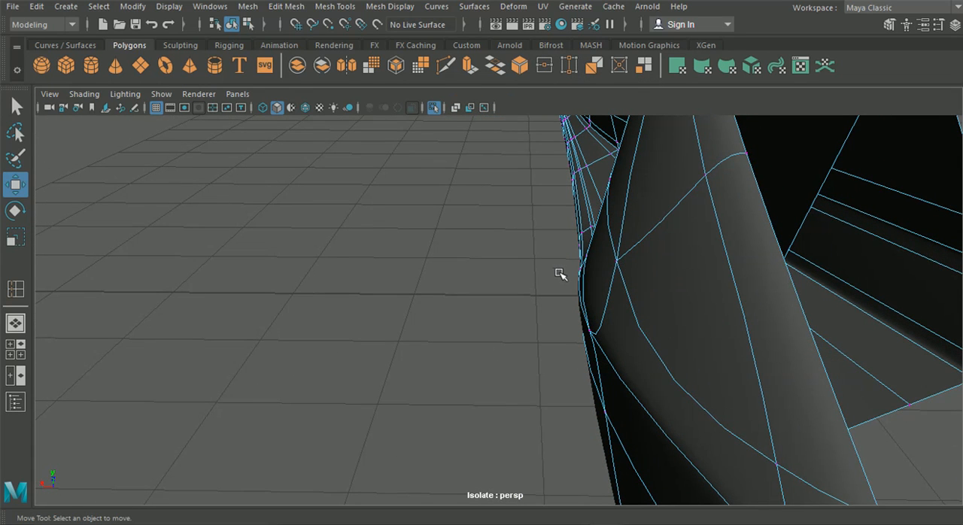
alt+drag(627, 278, 584, 259)
Step: Show the vertex cage over the smoothed mesh and reposition the paired vertices where the sloped strip meets the outer wall's upper edge
click(231, 24)
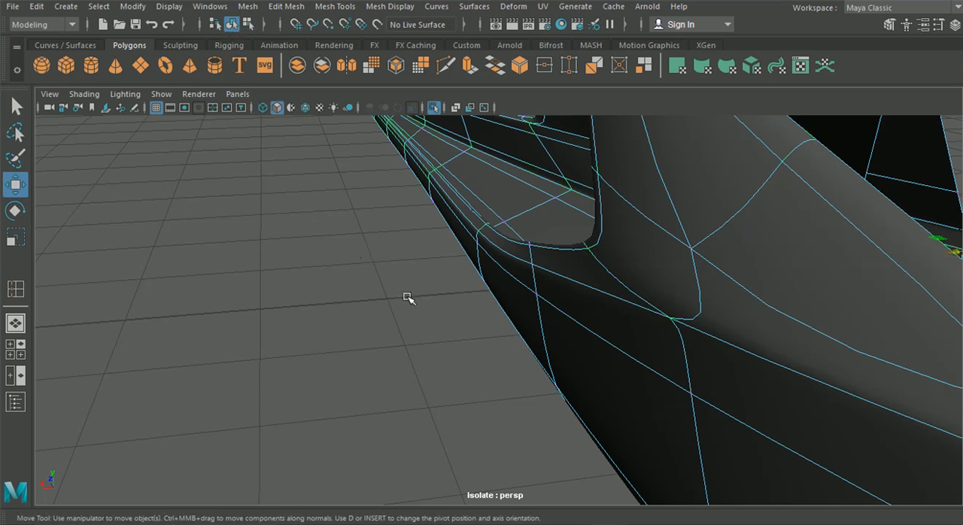
click(430, 290)
right_drag(590, 246, 520, 107)
alt+drag(517, 157, 493, 162)
click(598, 269)
alt+drag(597, 268, 554, 278)
drag(519, 247, 522, 243)
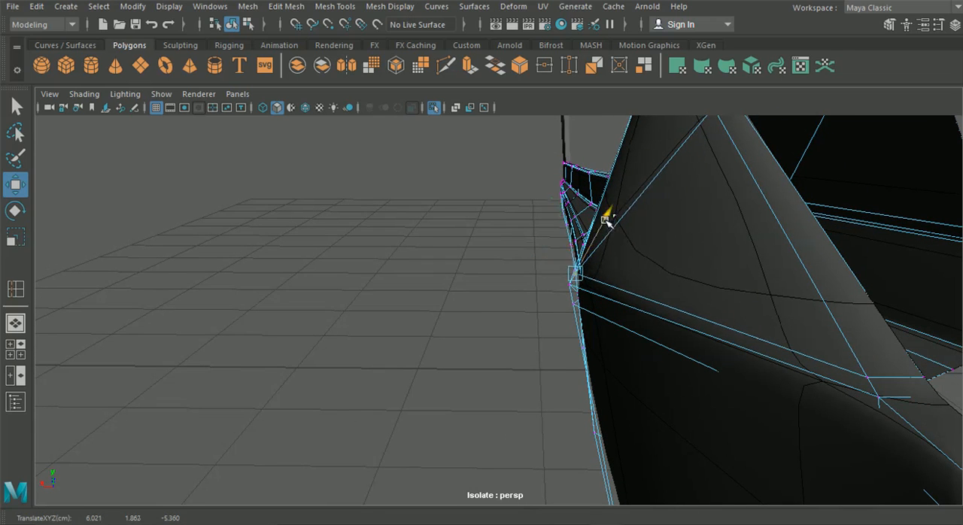
alt+drag(529, 245, 612, 283)
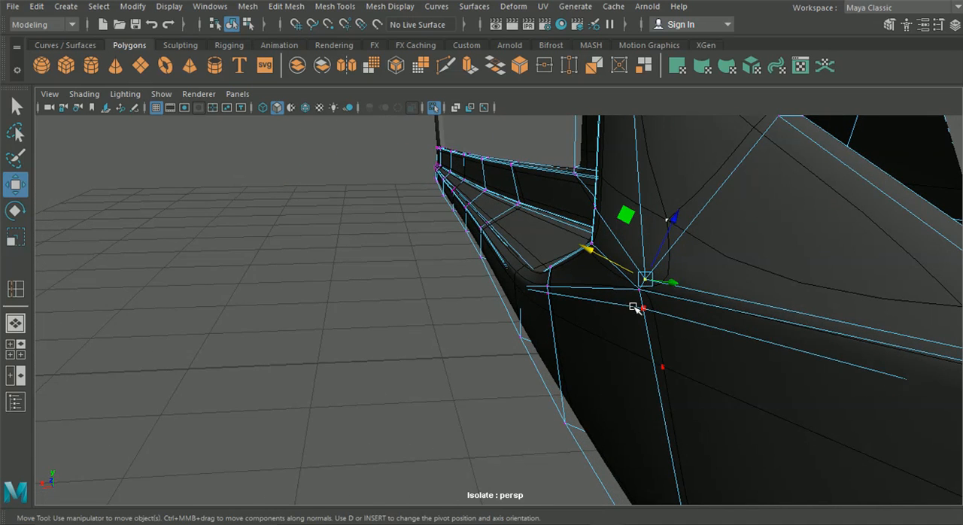
drag(633, 245, 497, 270)
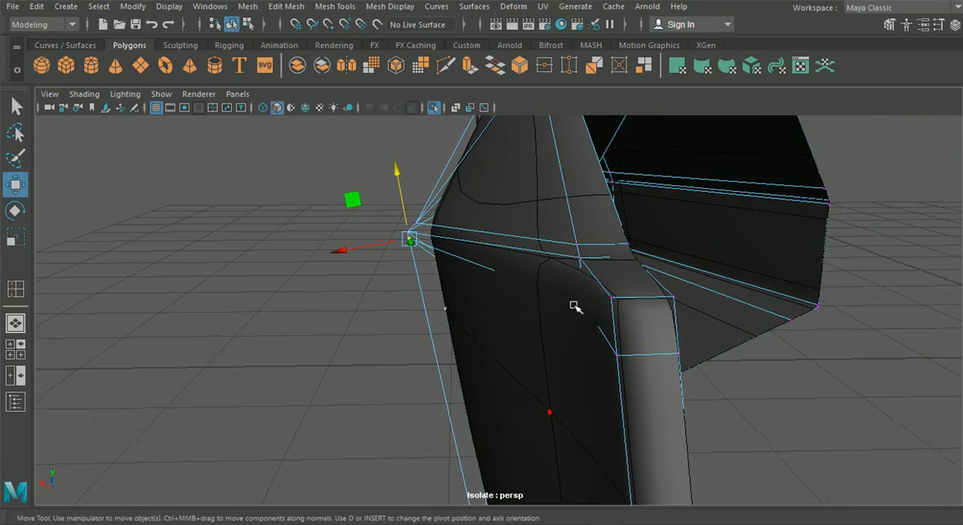
Step: Slide the vertex just below the outer wall's upper edge along its vertical edge, and select the neighbouring rear end face vertices
alt+drag(574, 311, 694, 292)
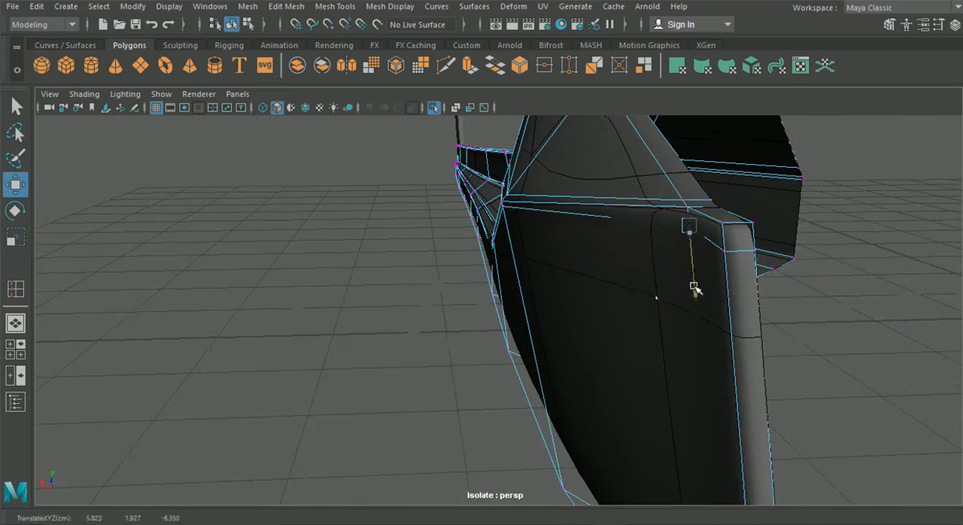
alt+drag(646, 273, 695, 285)
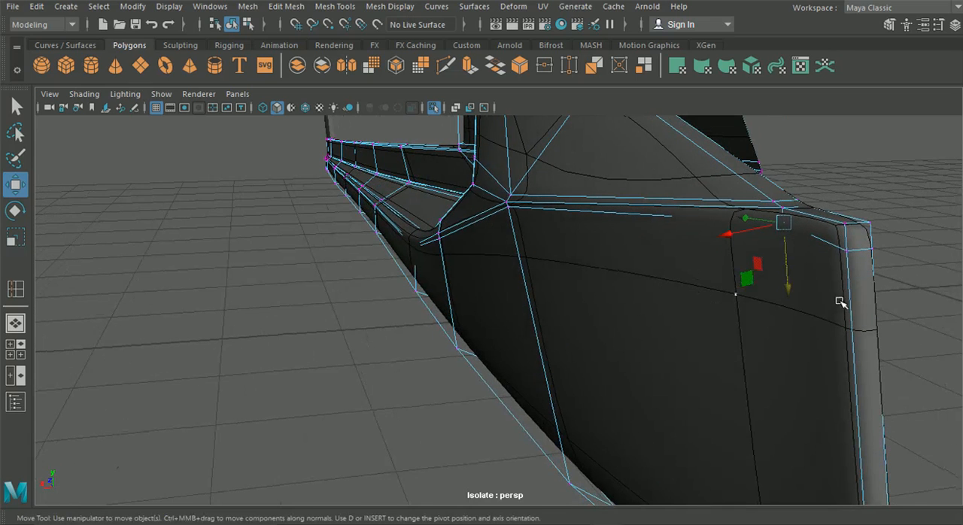
mouse_move(838, 244)
mouse_down()
mouse_move(843, 273)
mouse_move(842, 249)
mouse_up()
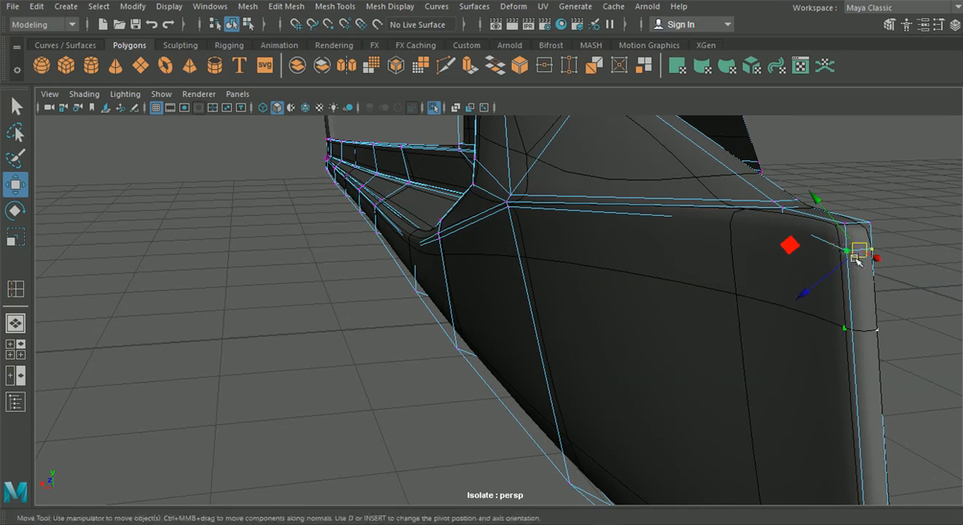
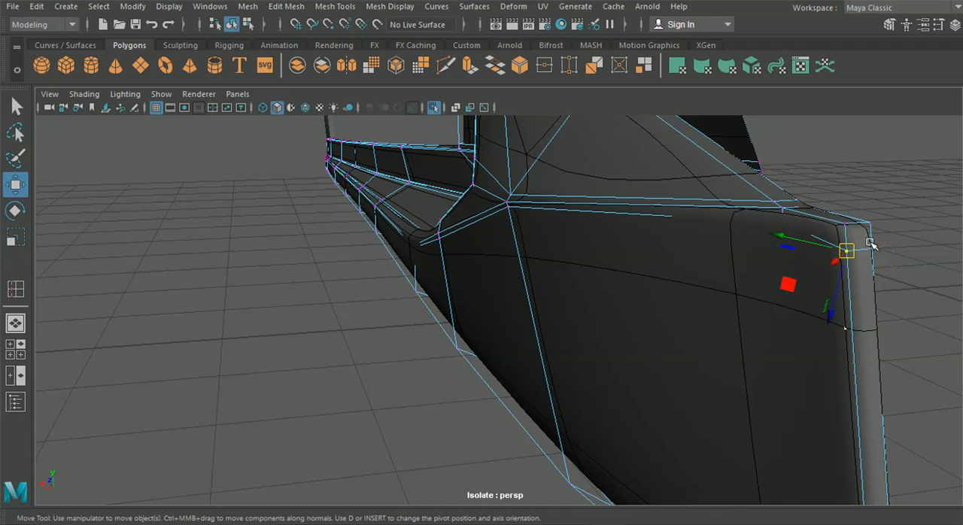
Step: Set the Move tool's axis orientation to World and raise the paired rear end face vertices towards the top edge
click(938, 25)
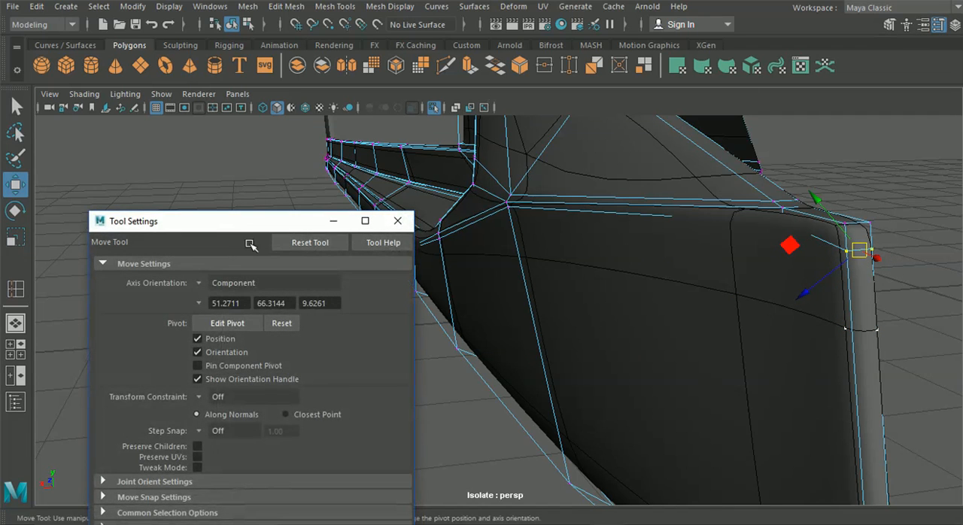
click(226, 283)
click(223, 303)
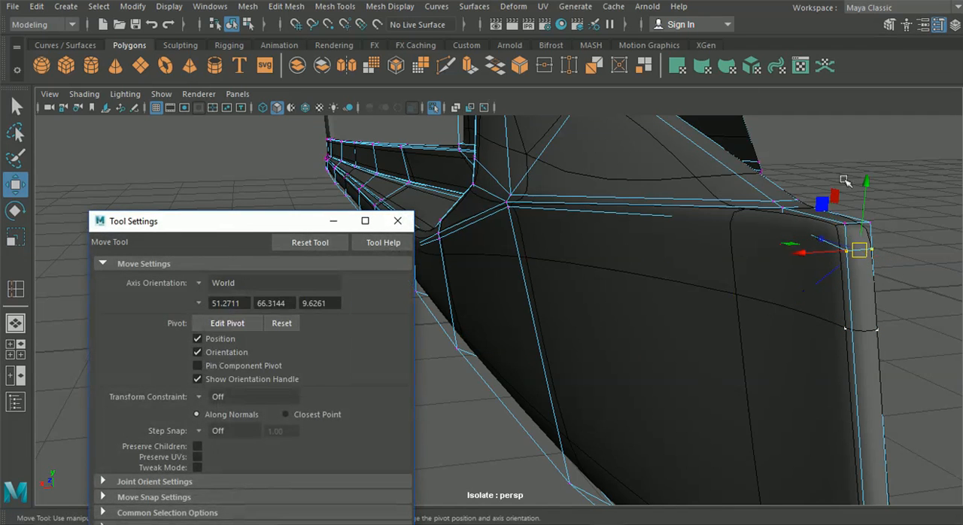
drag(866, 185, 737, 208)
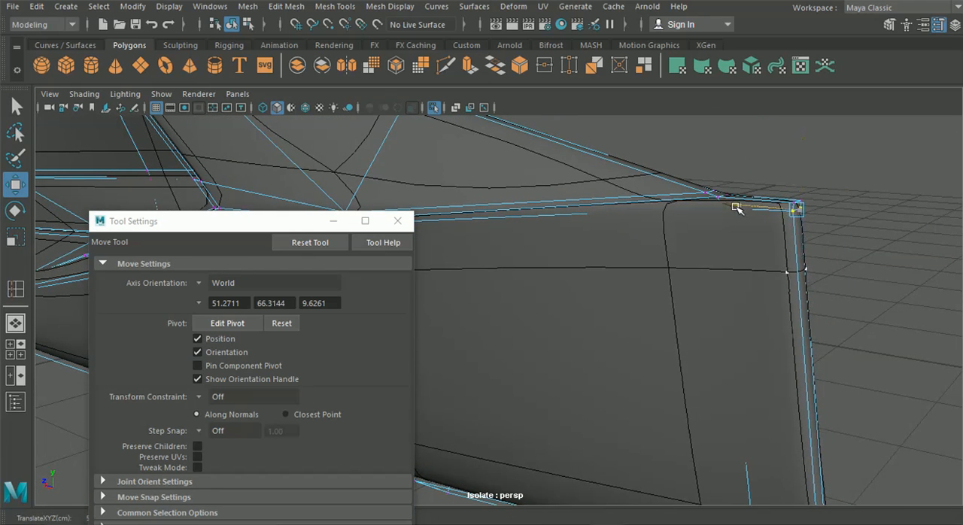
alt+drag(738, 211, 723, 286)
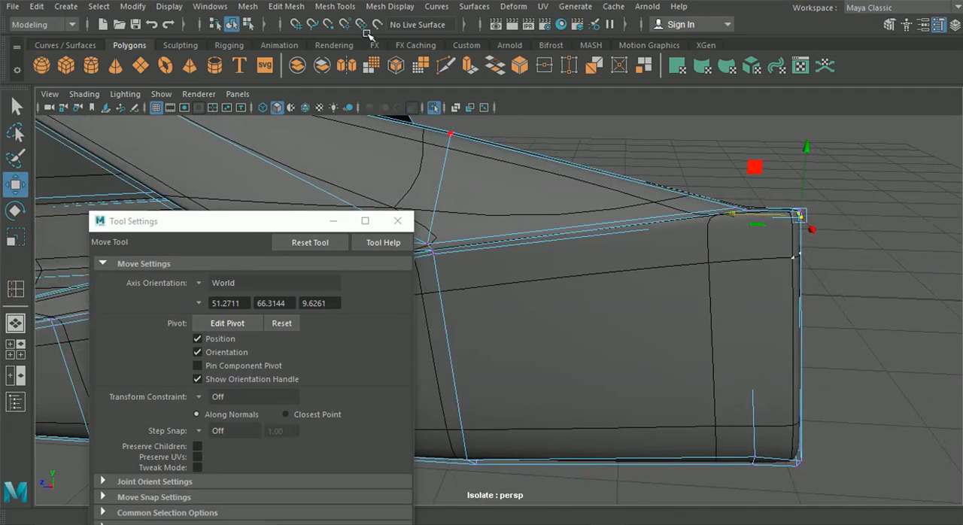
click(398, 221)
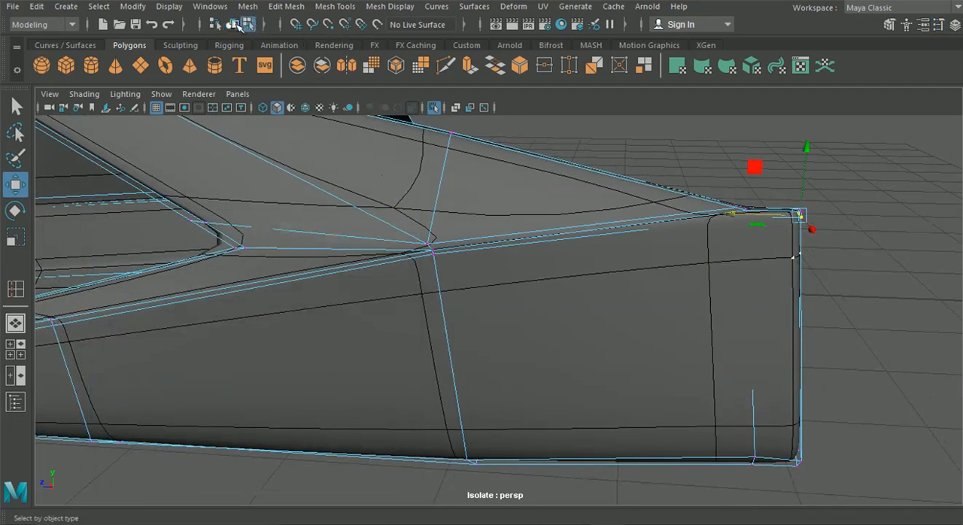
Step: Return to object mode, preview the side skirt smoothed and examine its rear corner and outer wall
click(234, 24)
key(3)
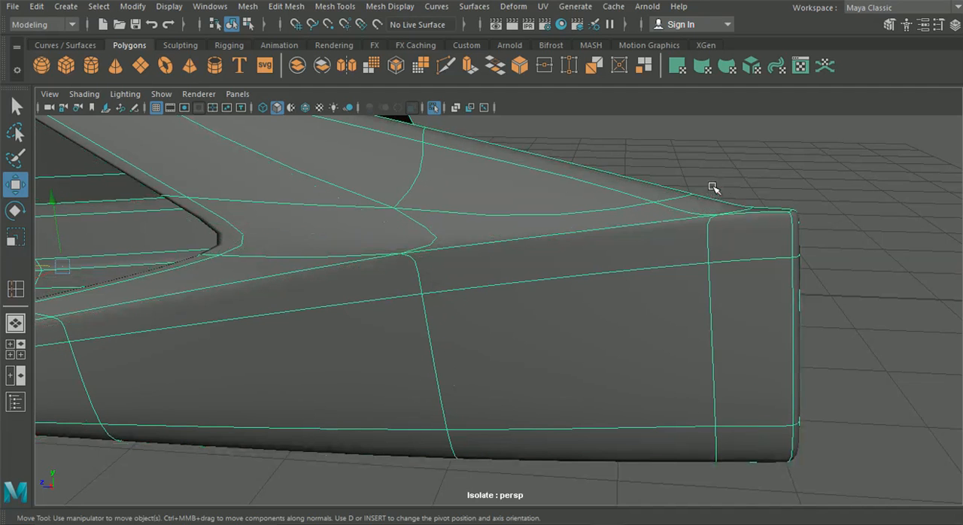
key(1)
click(732, 185)
scroll(735, 194, down, 4)
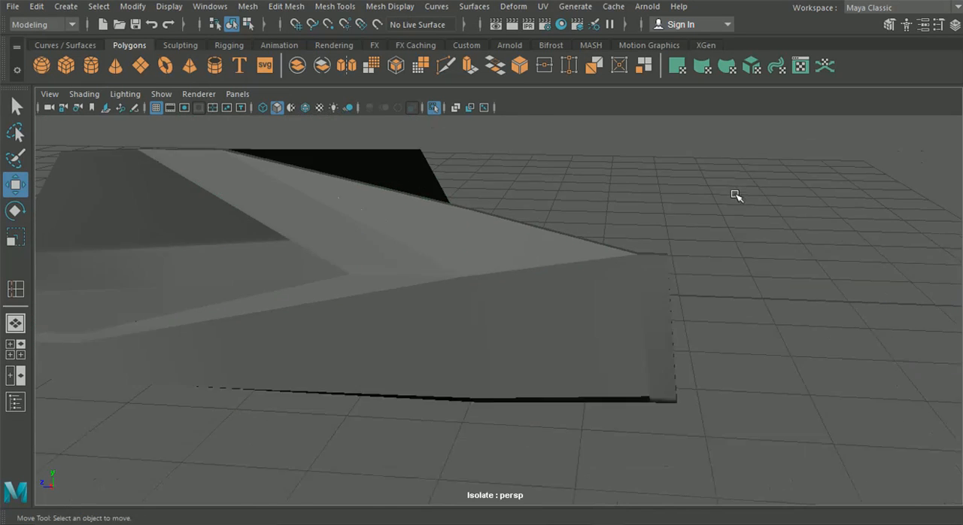
alt+drag(736, 195, 751, 224)
click(468, 284)
key(3)
click(662, 268)
alt+drag(663, 269, 534, 301)
Step: Switch to Photos and check the side skirt in the green Lamborghini reference picture
mouse_move(660, 522)
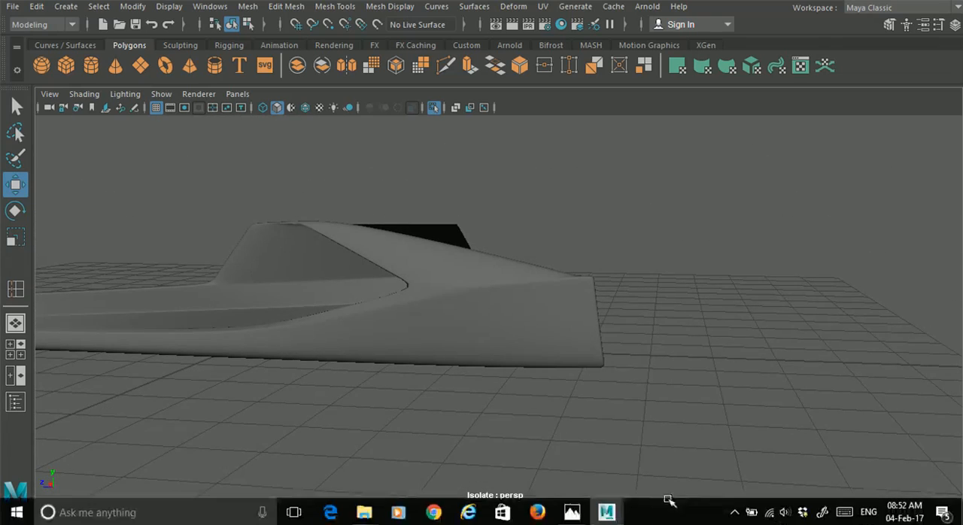
click(575, 512)
click(575, 512)
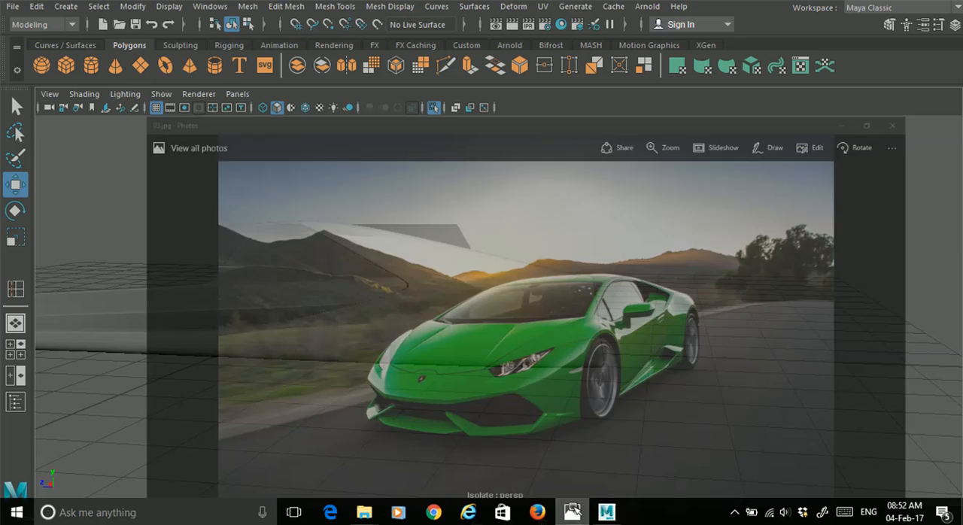
Step: Insert an edge loop along the sloped strip, close to the diagonal edge that ends at the outer wall's corner
click(523, 295)
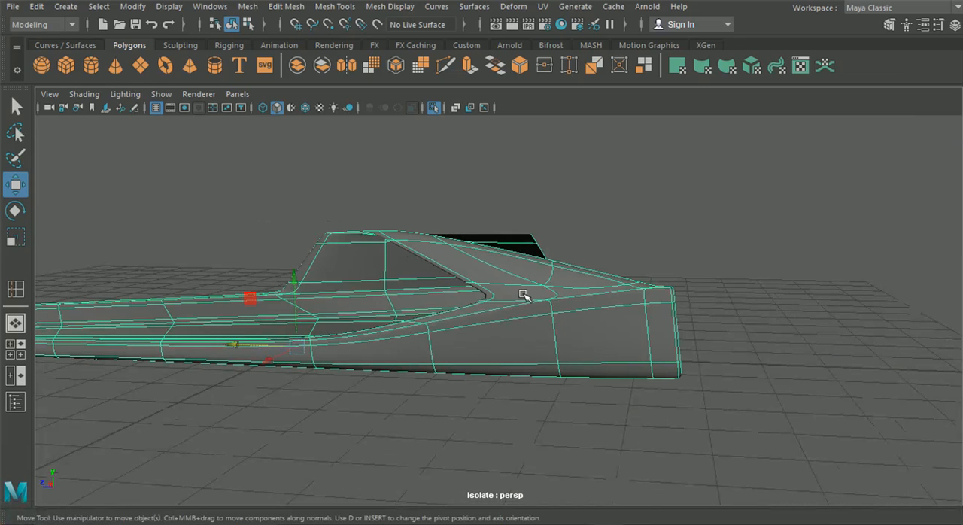
key(1)
scroll(518, 285, up, 5)
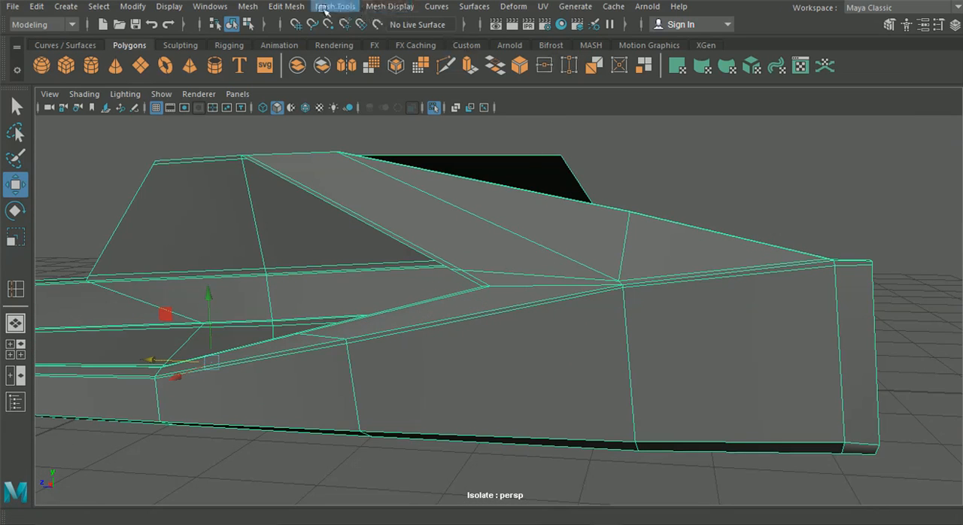
click(298, 7)
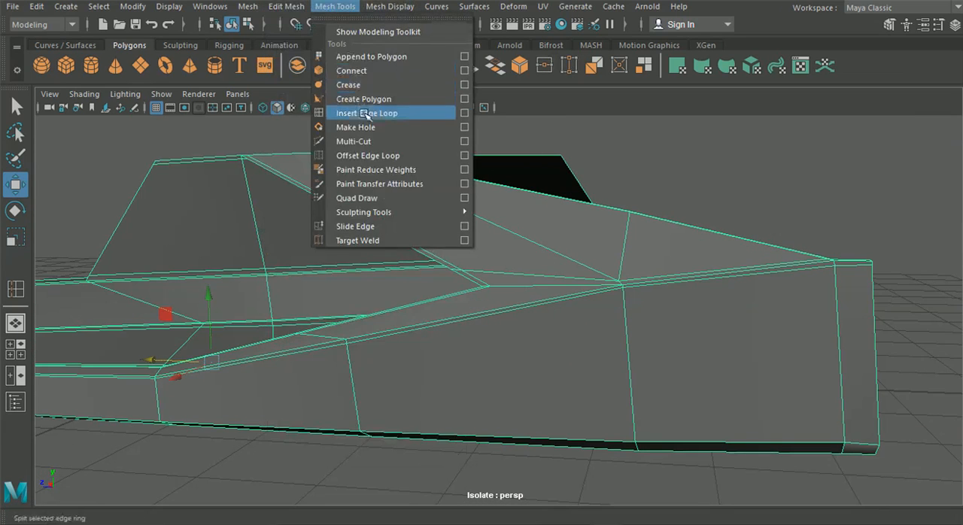
click(366, 112)
drag(518, 275, 606, 283)
alt+right_drag(604, 284, 501, 314)
alt+drag(501, 314, 530, 324)
Step: Return to object mode and examine the smoothed surface where the sloped strip meets the outer wall
click(234, 23)
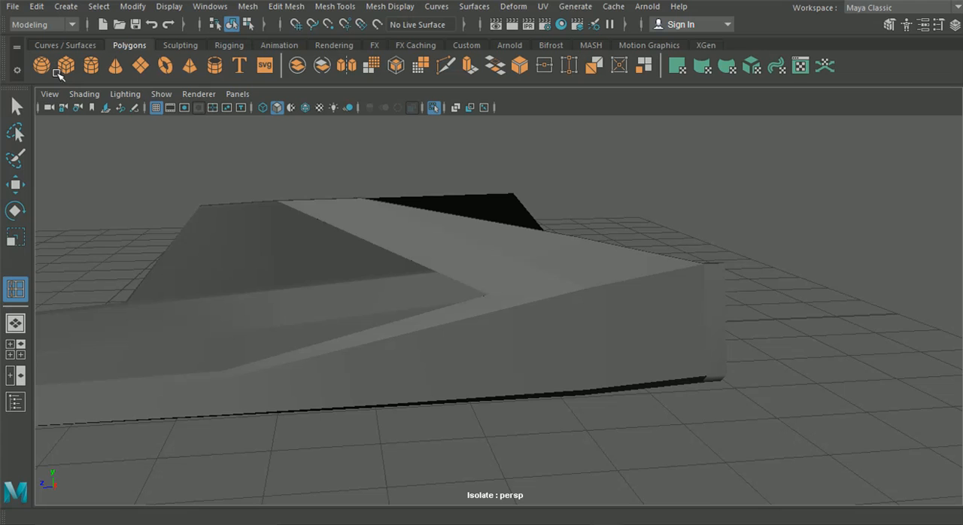
key(q)
click(382, 245)
key(3)
click(626, 217)
alt+drag(627, 264, 491, 264)
scroll(490, 264, up, 3)
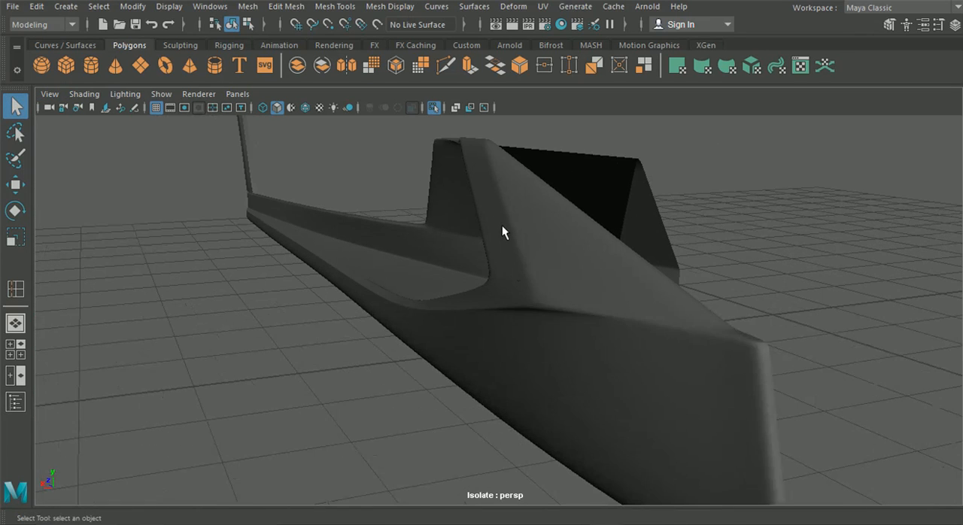
Step: Try repositioning the corner vertices on the smoothed mesh where the sloped strip meets the outer wall's upper edge
alt+drag(510, 217, 546, 285)
click(525, 280)
right_drag(546, 284, 478, 105)
click(16, 184)
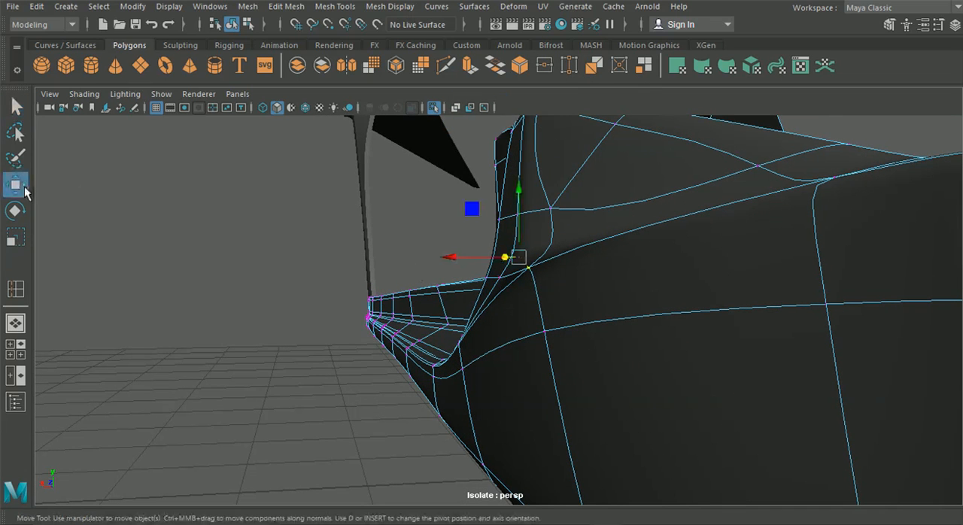
drag(454, 253, 454, 287)
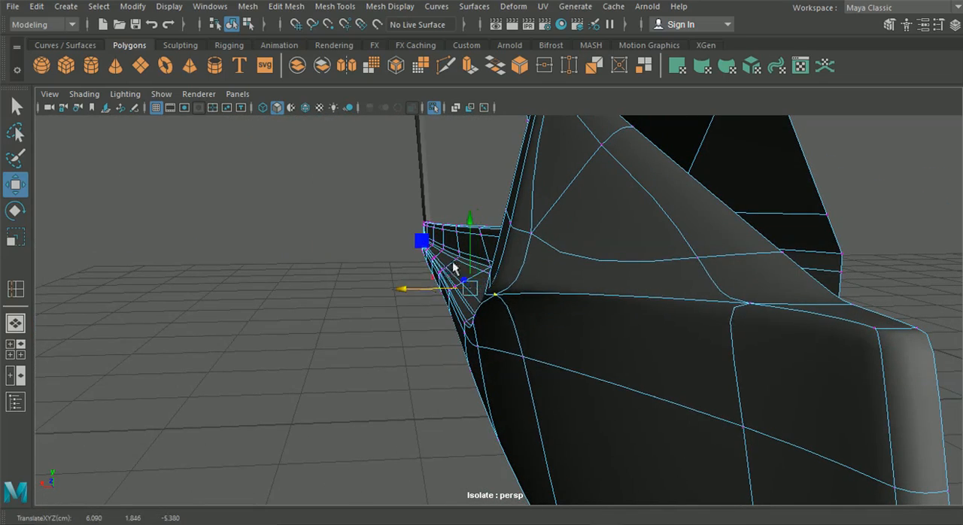
drag(472, 224, 471, 249)
alt+drag(473, 252, 537, 260)
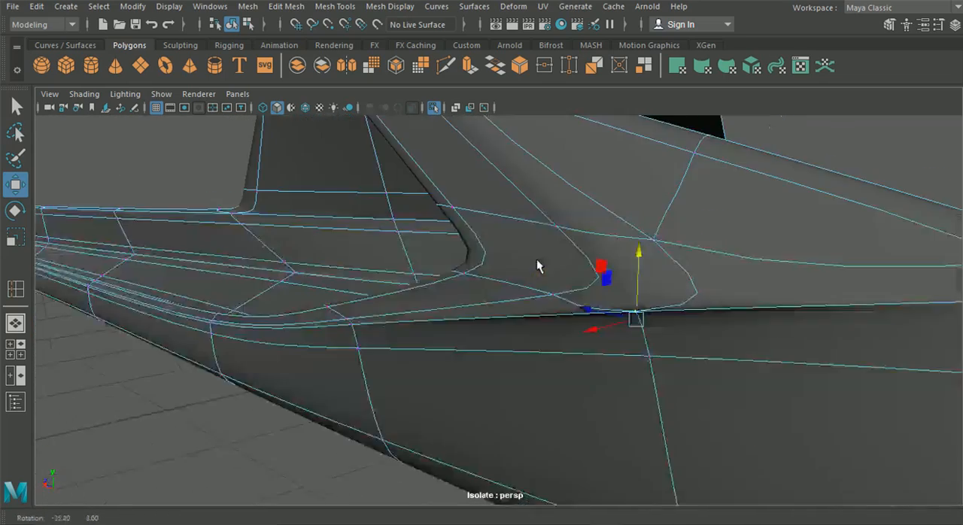
drag(597, 310, 589, 286)
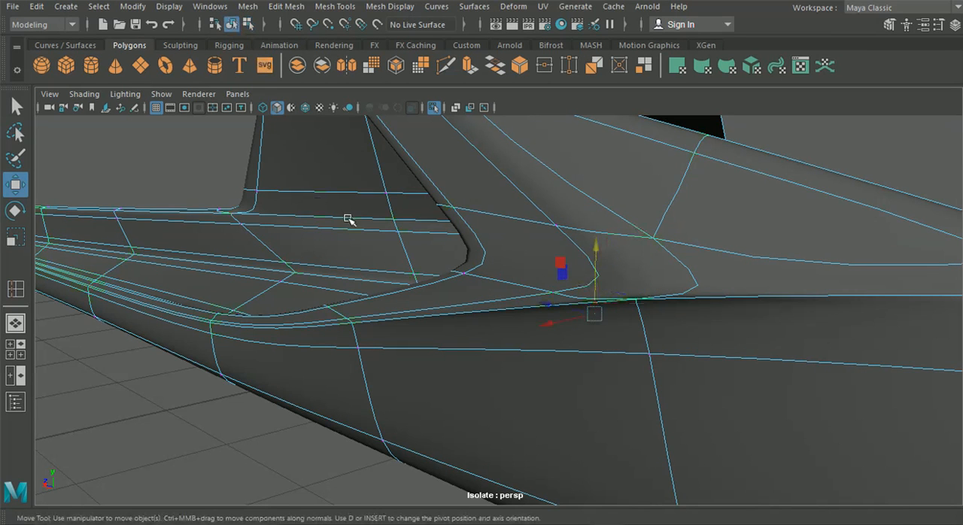
Step: Inspect the unsmoothed corner and undo the corner vertex moves together with the edge loop beside the diagonal edge
key(1)
alt+drag(414, 297, 630, 301)
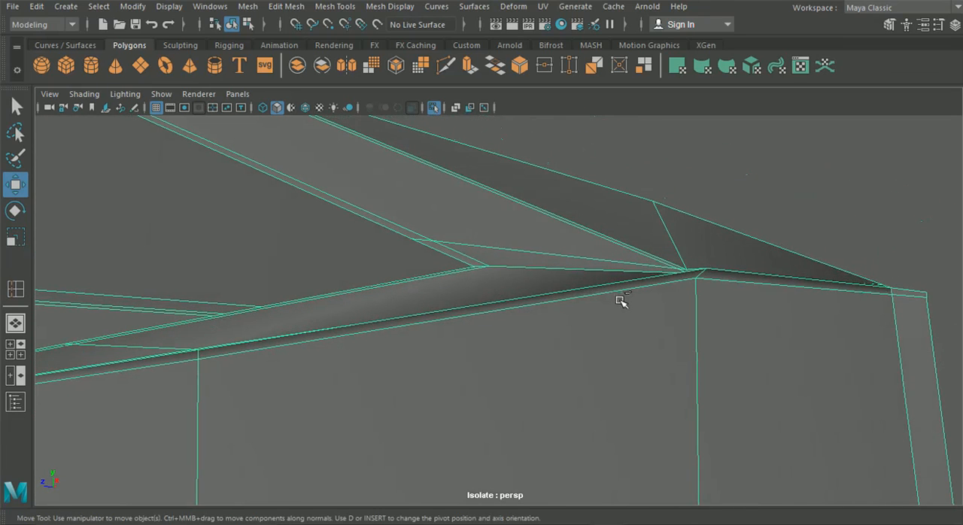
key(ctrl+z)
key(ctrl+z)
alt+drag(617, 298, 424, 316)
alt+right_drag(424, 317, 501, 351)
click(494, 344)
alt+drag(490, 331, 590, 329)
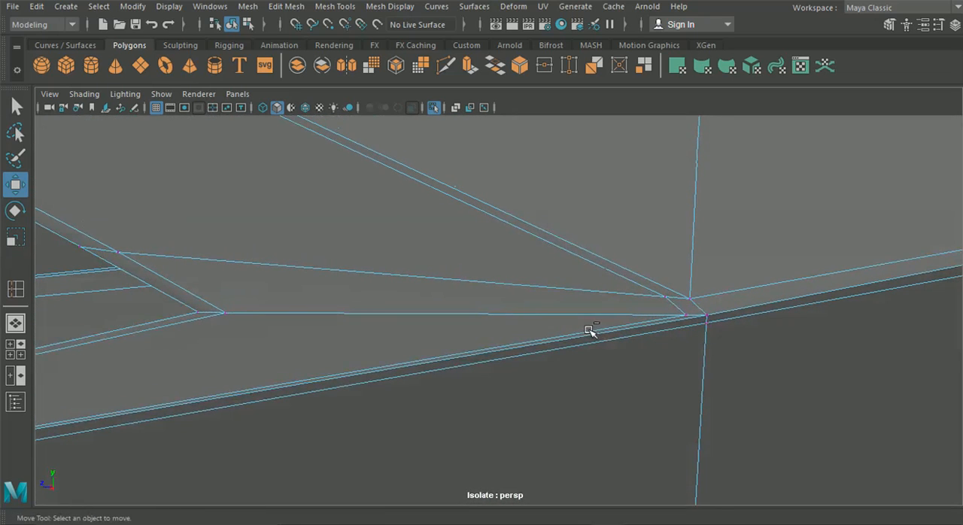
click(577, 315)
click(570, 298)
key(ctrl+z)
key(ctrl+z)
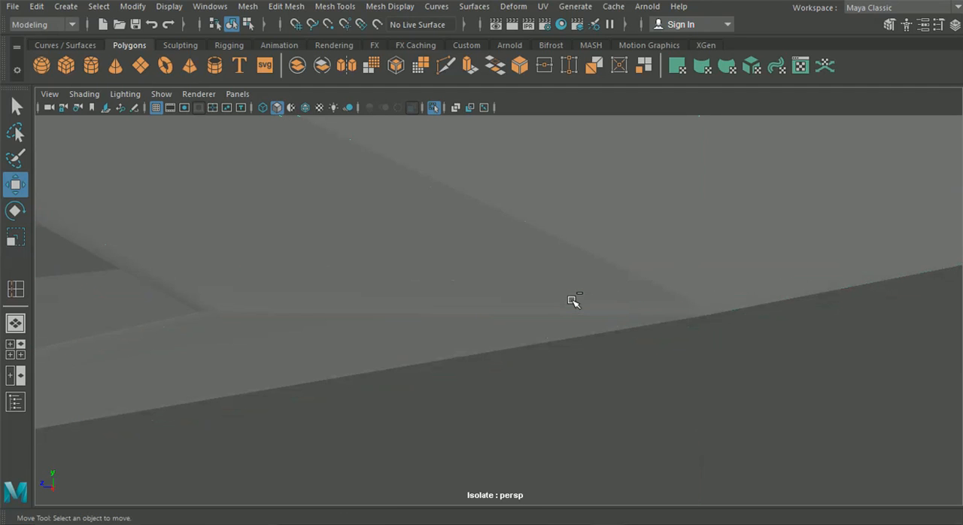
key(ctrl+z)
Step: Raise the vertex ending the diagonal edge at the outer wall's corner, and shift it and the vertex below it sideways
alt+drag(574, 299, 457, 277)
right_drag(464, 275, 394, 104)
click(443, 276)
alt+drag(443, 277, 417, 277)
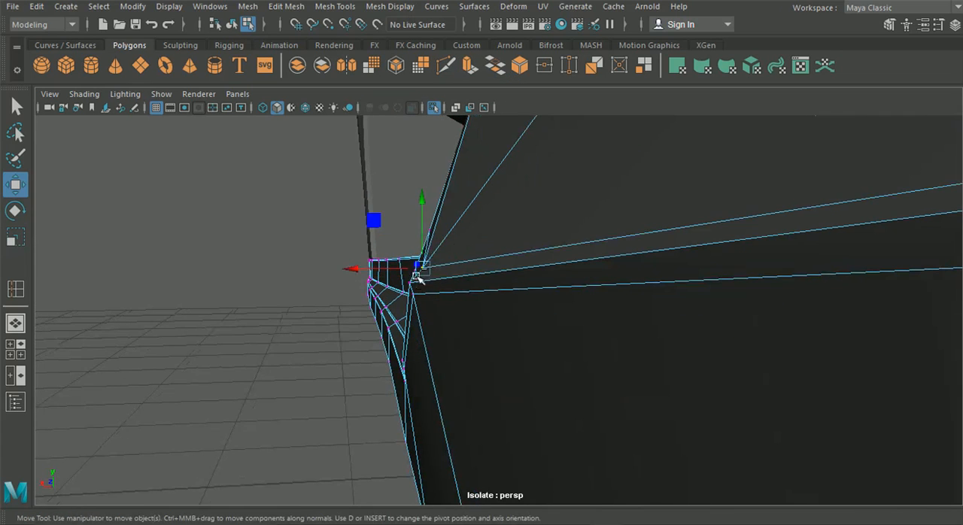
drag(418, 198, 422, 192)
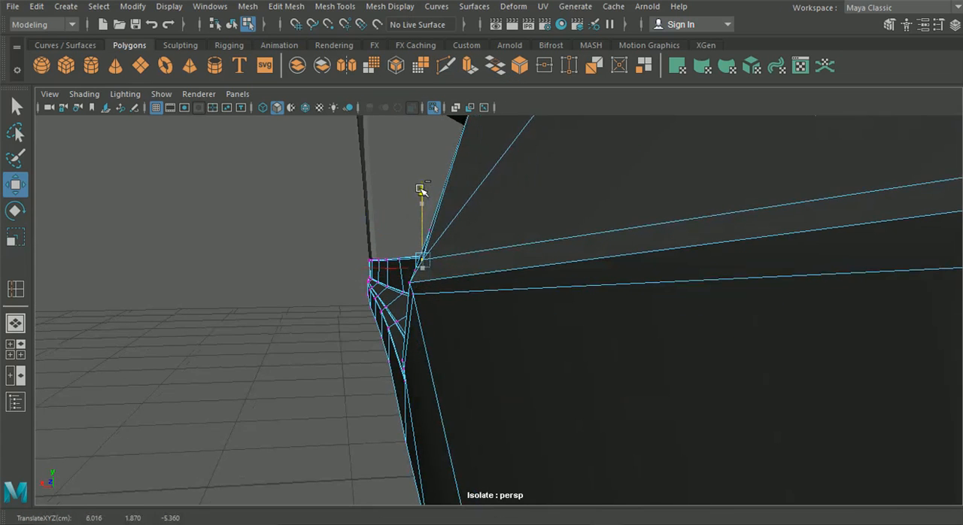
click(415, 282)
drag(349, 284, 347, 284)
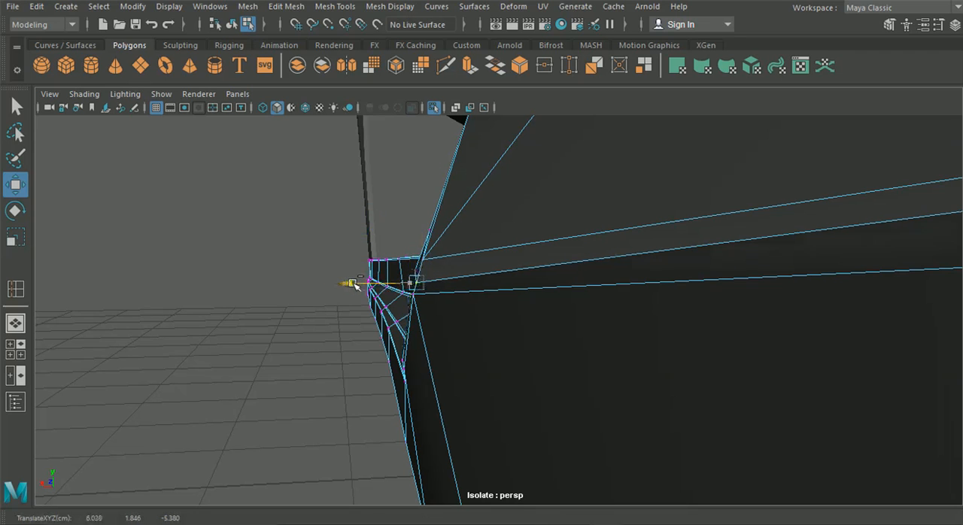
alt+drag(307, 342, 333, 346)
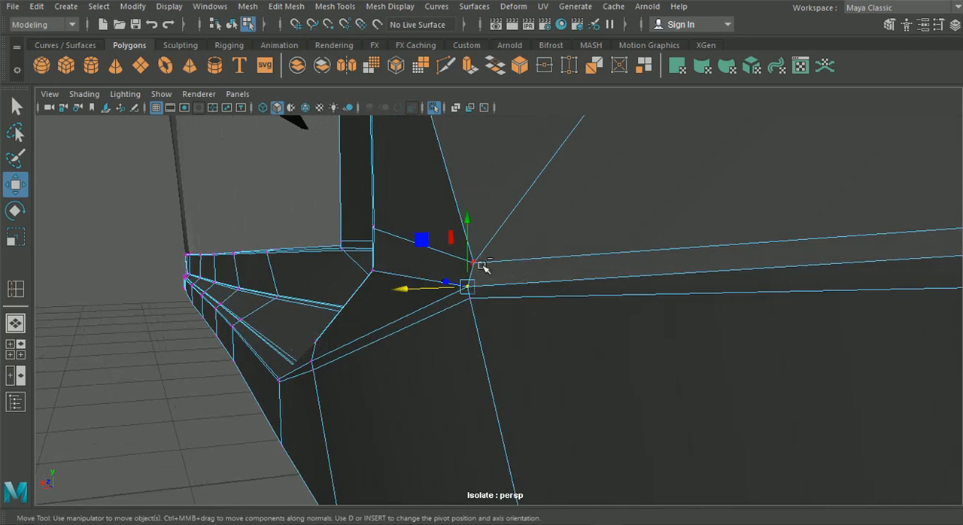
drag(470, 200, 444, 226)
drag(420, 276, 405, 277)
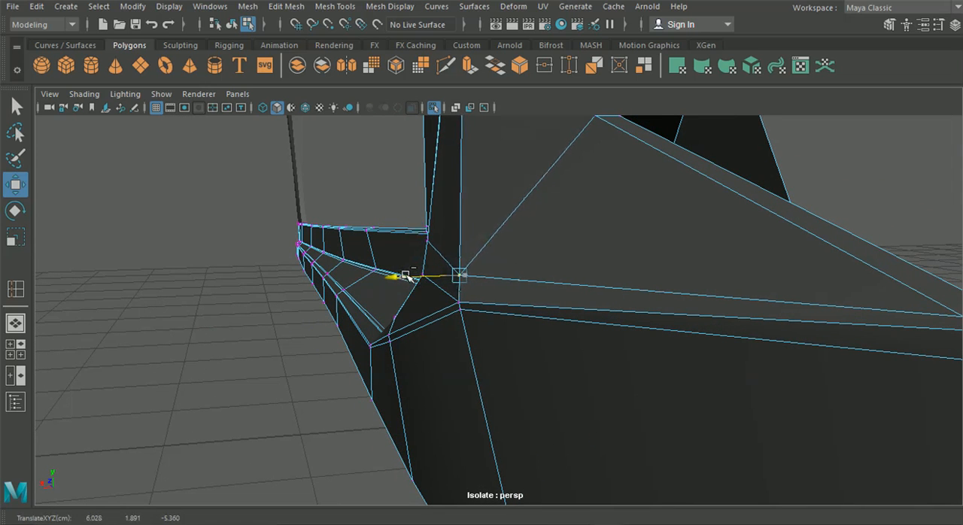
Step: Reposition the paired vertices at the rear tip of the side opening and preview the side skirt smoothed
alt+drag(410, 278, 699, 286)
click(700, 286)
mouse_move(518, 290)
alt+mouse_down()
mouse_move(412, 299)
mouse_move(533, 293)
alt+mouse_up()
alt+drag(600, 243, 580, 286)
alt+drag(464, 294, 460, 319)
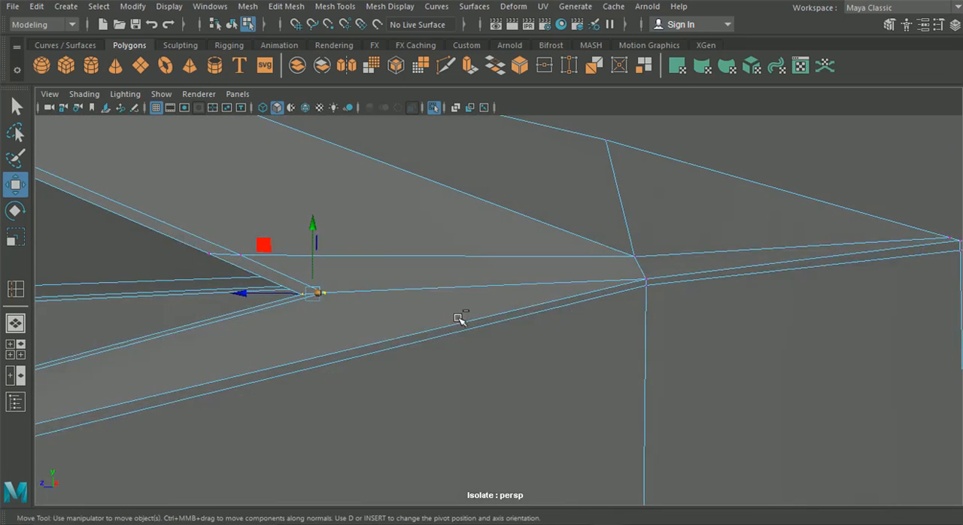
drag(636, 295, 615, 277)
alt+drag(594, 286, 648, 286)
key(F8)
key(3)
click(715, 327)
alt+drag(650, 336, 528, 332)
Step: Insert a supporting edge loop on the unsmoothed mesh across the sloped strip, right beside its diagonal edge at the corner
click(569, 329)
key(1)
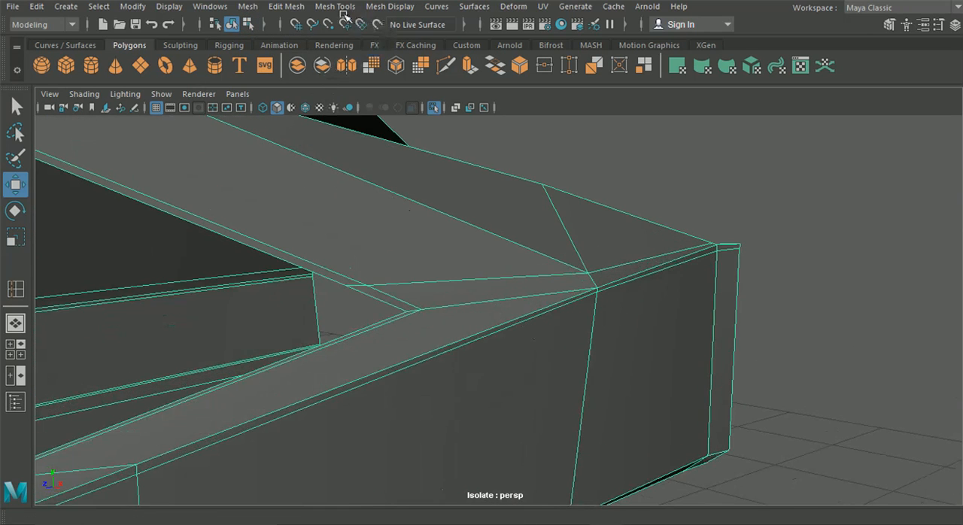
click(286, 6)
mouse_move(334, 6)
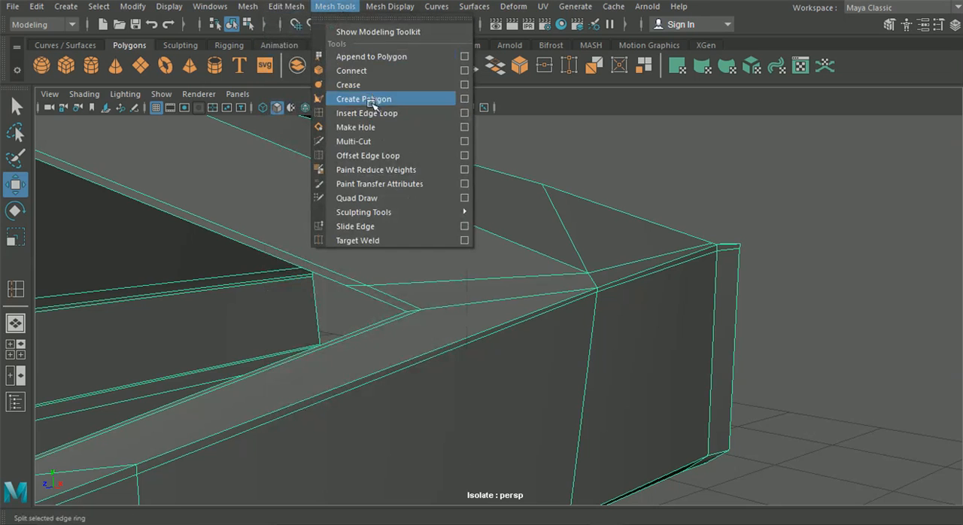
click(367, 113)
drag(448, 281, 569, 271)
alt+drag(520, 285, 597, 303)
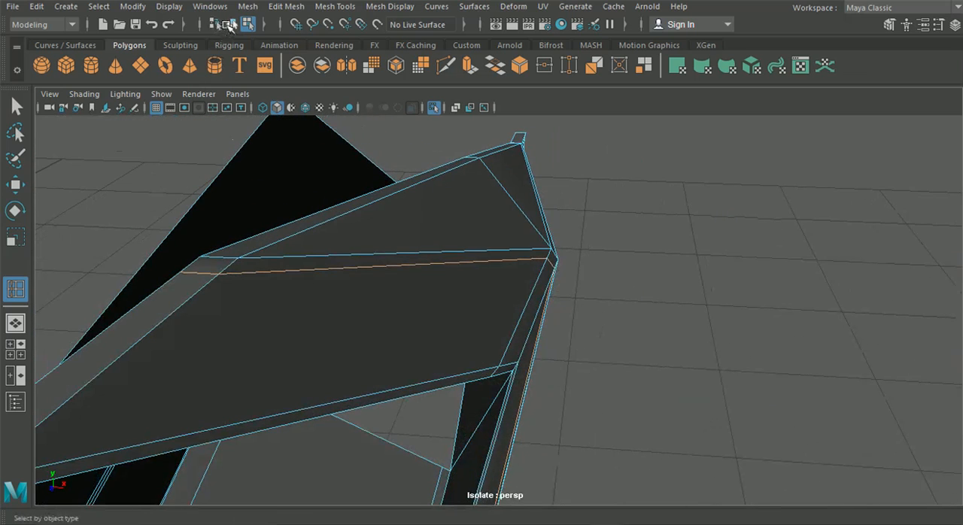
Step: Return to object mode and examine the smoothed corner around the new supporting edge loop
click(231, 25)
key(q)
click(376, 283)
key(3)
alt+drag(628, 297, 494, 313)
click(568, 311)
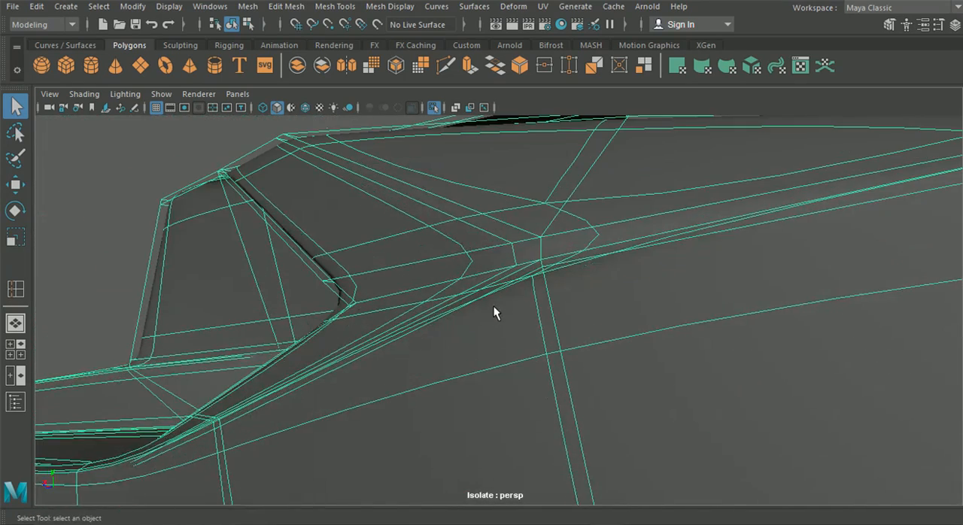
Step: Lower the vertex just below the outer wall's upper edge at the corner, and adjust the corner vertex above it
right_drag(361, 168, 411, 110)
scroll(486, 224, up, 2)
alt+drag(485, 223, 476, 241)
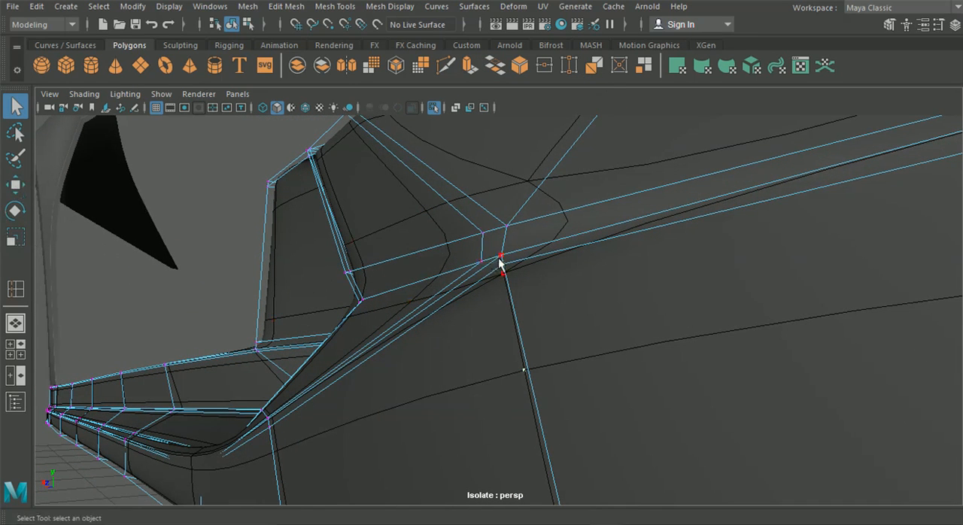
alt+drag(466, 285, 421, 324)
click(16, 185)
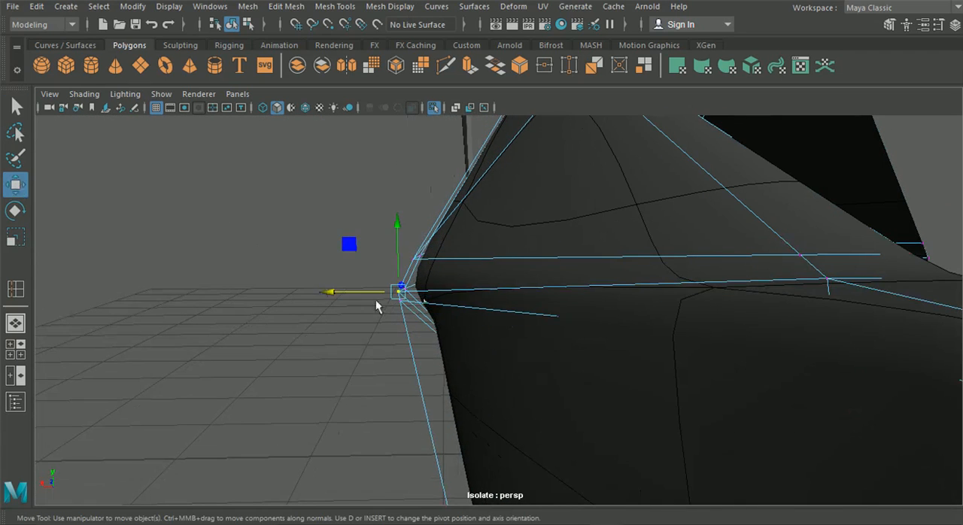
drag(410, 301, 405, 249)
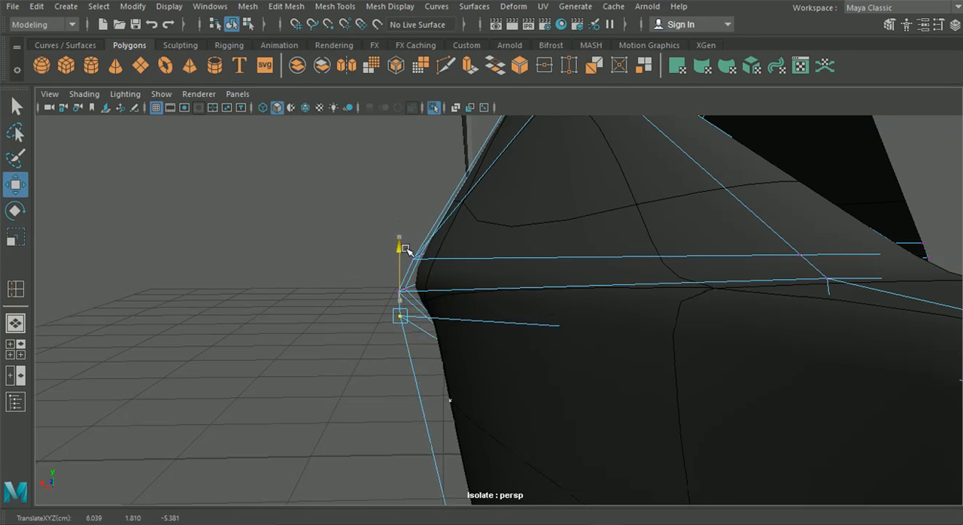
click(399, 291)
drag(395, 220, 404, 240)
drag(380, 335, 415, 311)
Step: Try a further shift of the corner vertex on the outer wall's upper edge, and undo it
drag(402, 257, 407, 311)
drag(345, 308, 318, 287)
key(ctrl+z)
Step: Undo the recent vertex shifts around the corner of the outer wall
key(ctrl+z)
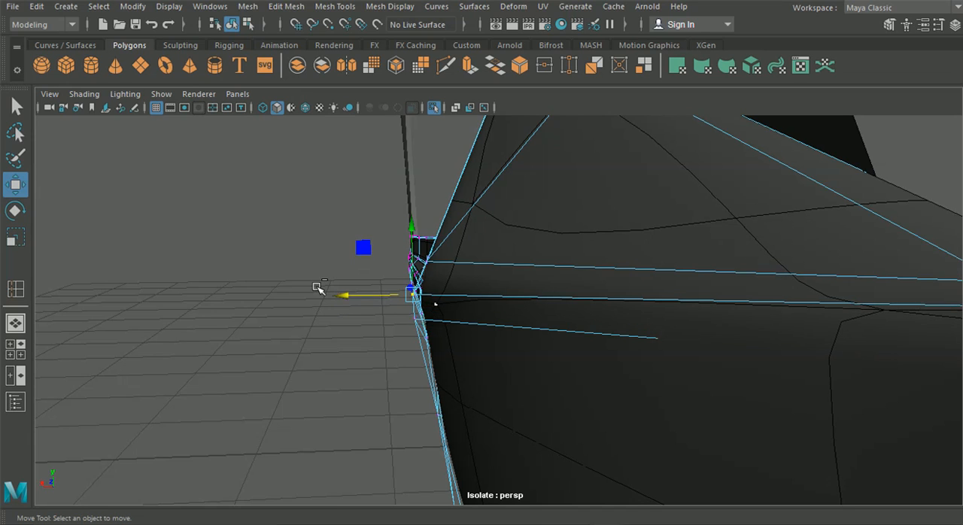
key(ctrl+z)
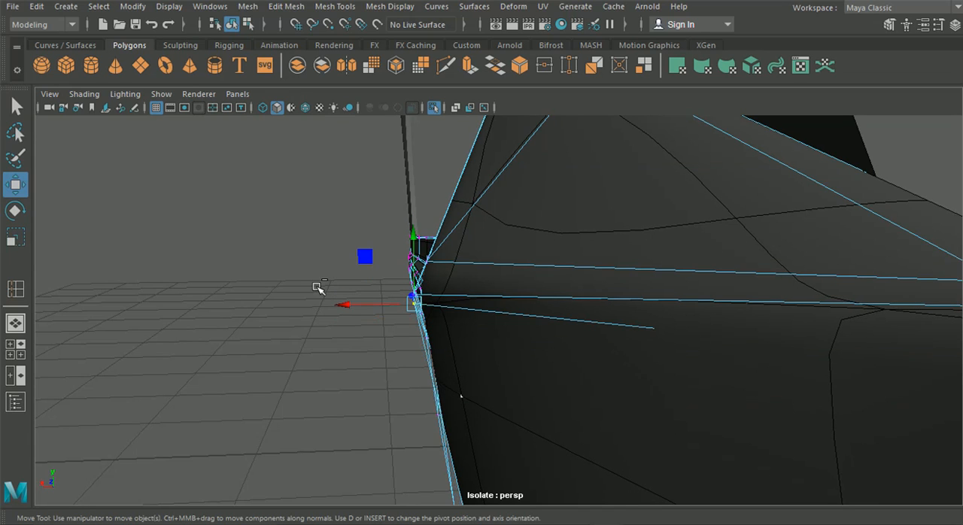
key(ctrl+z)
key(ctrl+z)
alt+drag(317, 288, 358, 291)
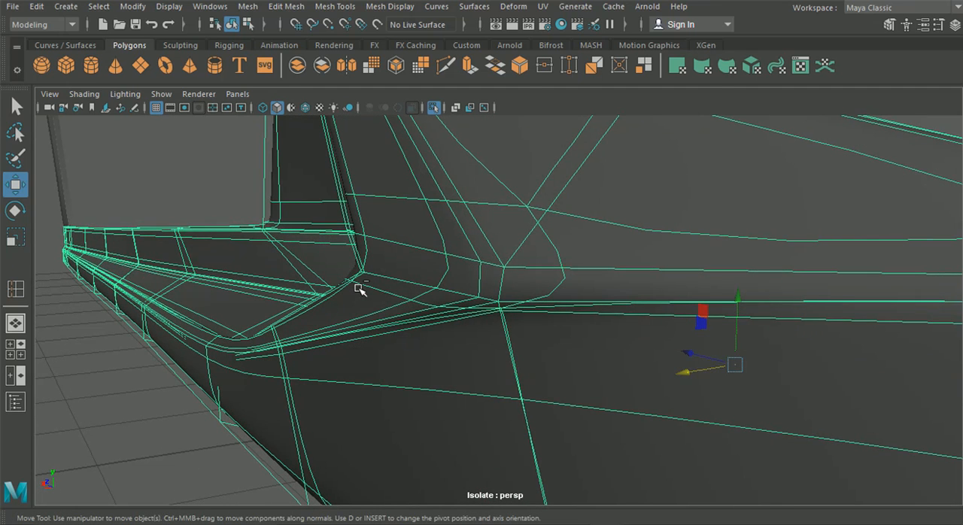
key(ctrl+z)
Step: Examine the side skirt's smoothed corner in object mode without the mesh selected
click(17, 106)
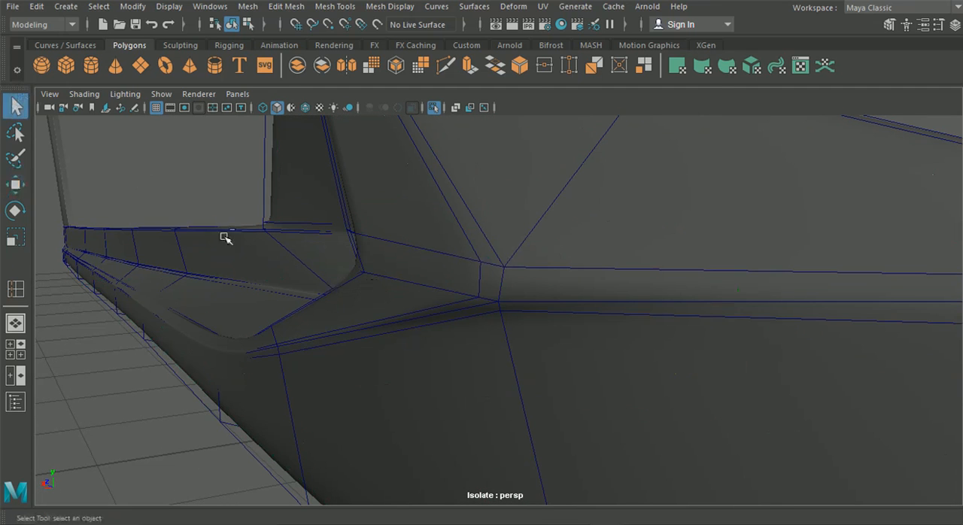
click(275, 256)
key(3)
click(140, 325)
alt+drag(291, 317, 506, 327)
scroll(399, 316, down, 5)
scroll(533, 323, up, 4)
scroll(515, 329, up, 2)
Step: Lower the unsmoothed mesh's vertex just below the outer wall's upper edge at the corner, and adjust the matching vertex at the rear end
click(514, 328)
key(1)
right_click(507, 326)
click(442, 125)
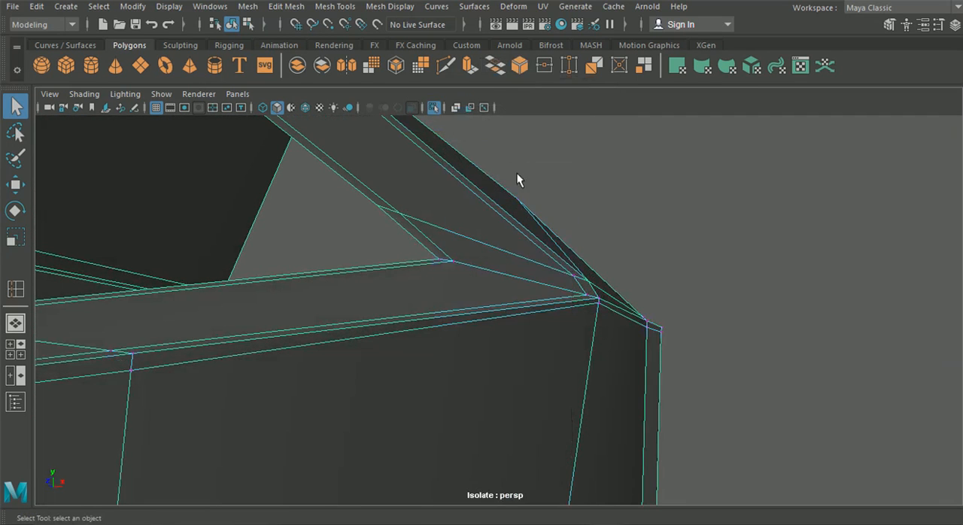
click(16, 188)
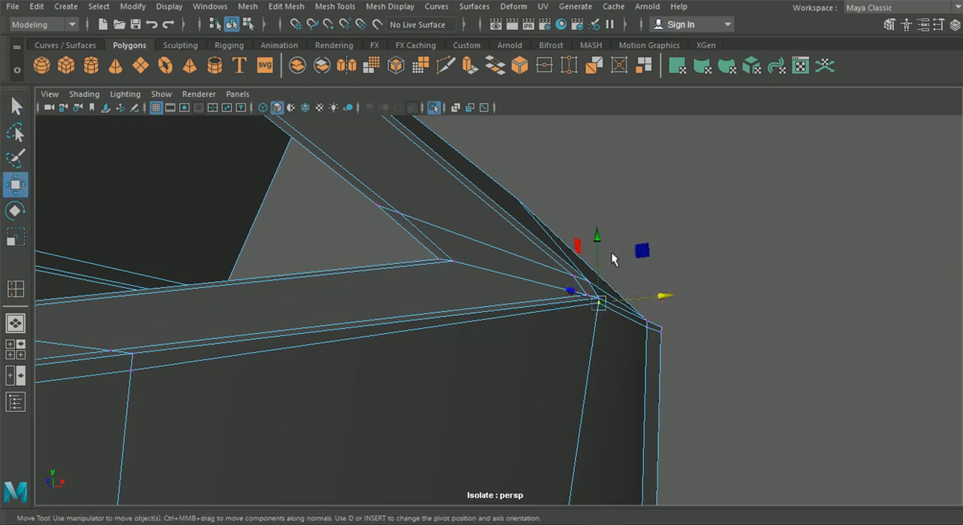
drag(593, 242, 593, 255)
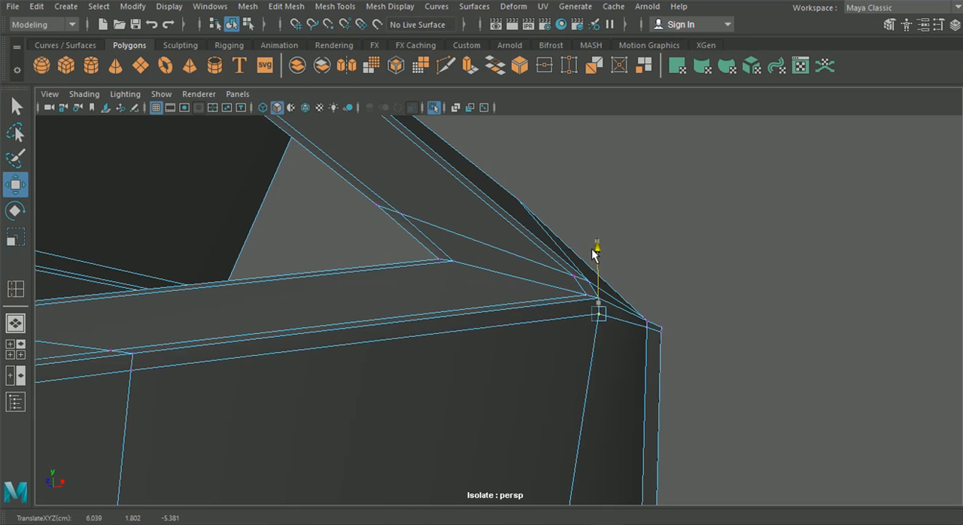
click(647, 328)
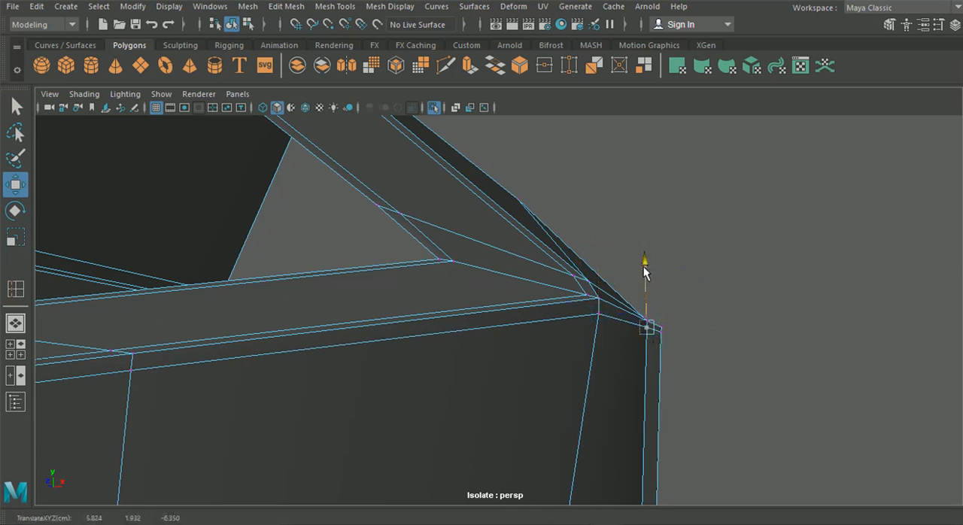
Step: Adjust the inner supporting-loop vertices where the sloped strip meets the corner
alt+drag(695, 361, 504, 281)
click(544, 296)
scroll(542, 295, up, 3)
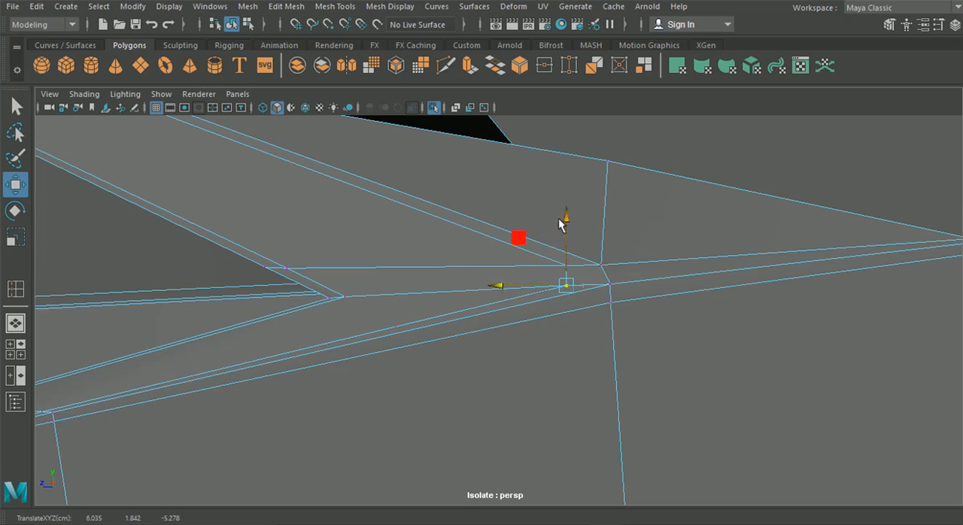
drag(566, 221, 569, 220)
alt+drag(572, 226, 470, 299)
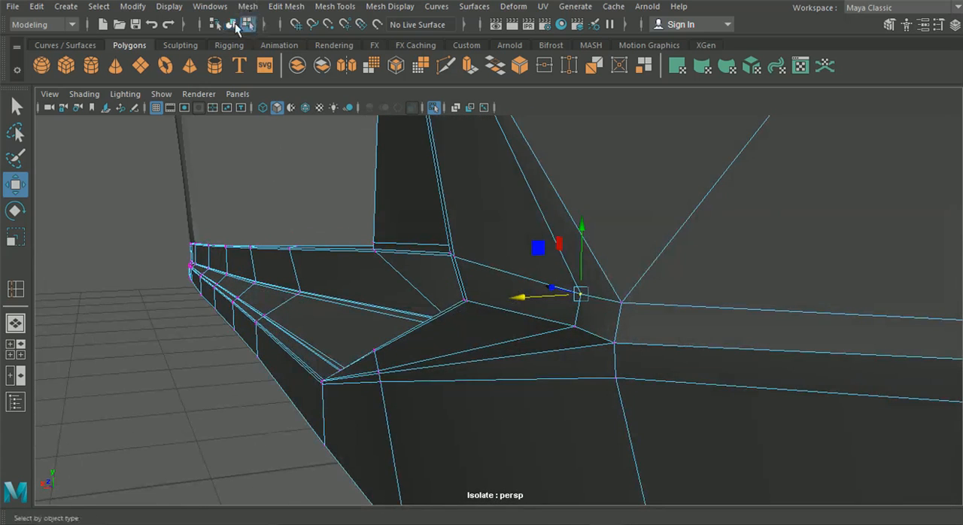
Step: Return to object mode and examine the smoothed shading around the adjusted corner and rear opening
click(232, 24)
key(3)
click(168, 323)
alt+drag(168, 322, 391, 344)
alt+right_drag(392, 344, 493, 374)
alt+drag(493, 374, 366, 355)
scroll(367, 355, up, 1)
click(562, 353)
scroll(562, 353, up, 4)
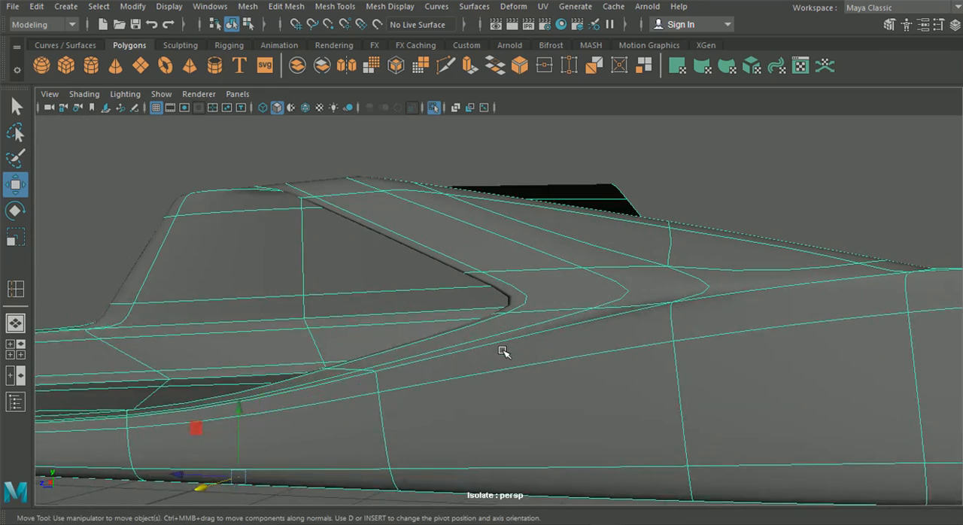
Step: Insert an edge loop on the unsmoothed mesh down the outer wall just ahead of the corner, and return to object mode
key(1)
mouse_move(579, 340)
alt+mouse_down()
mouse_move(595, 350)
mouse_move(585, 331)
alt+mouse_up()
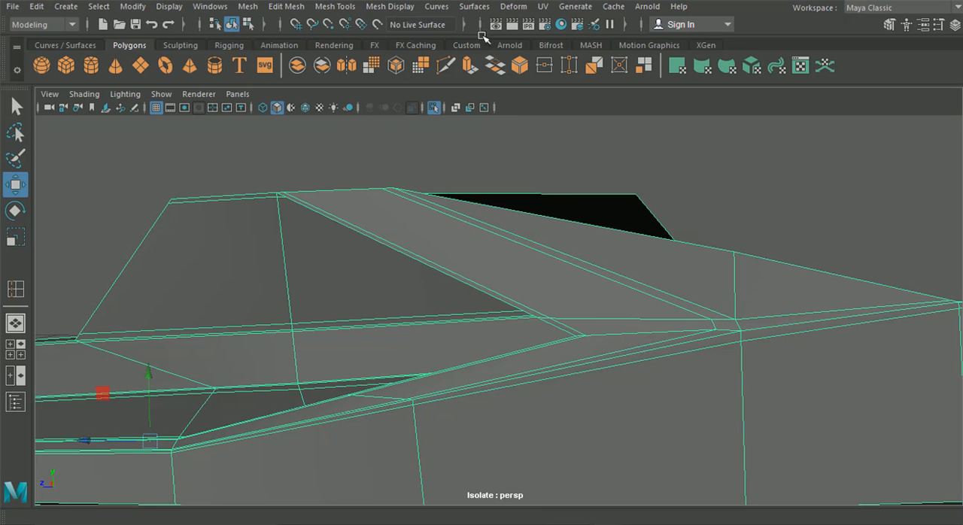
click(335, 6)
click(363, 107)
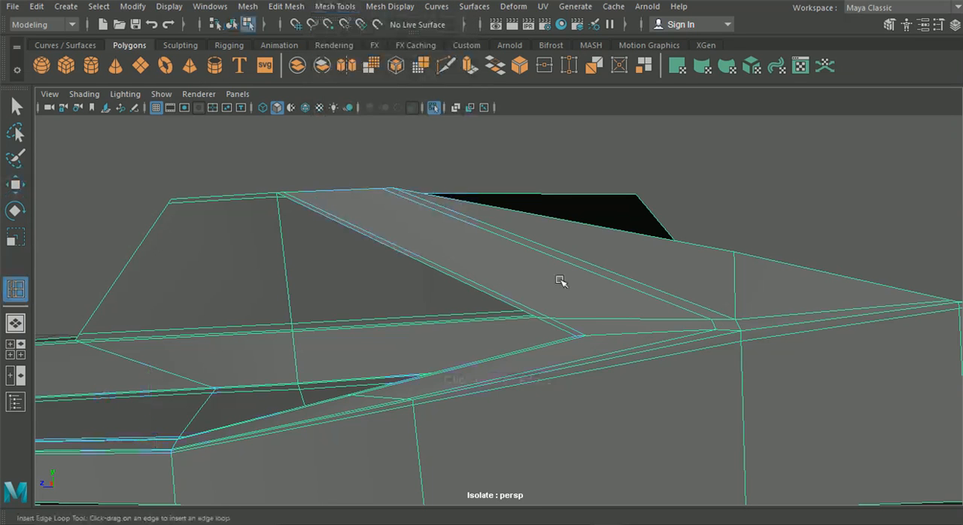
scroll(636, 360, down, 5)
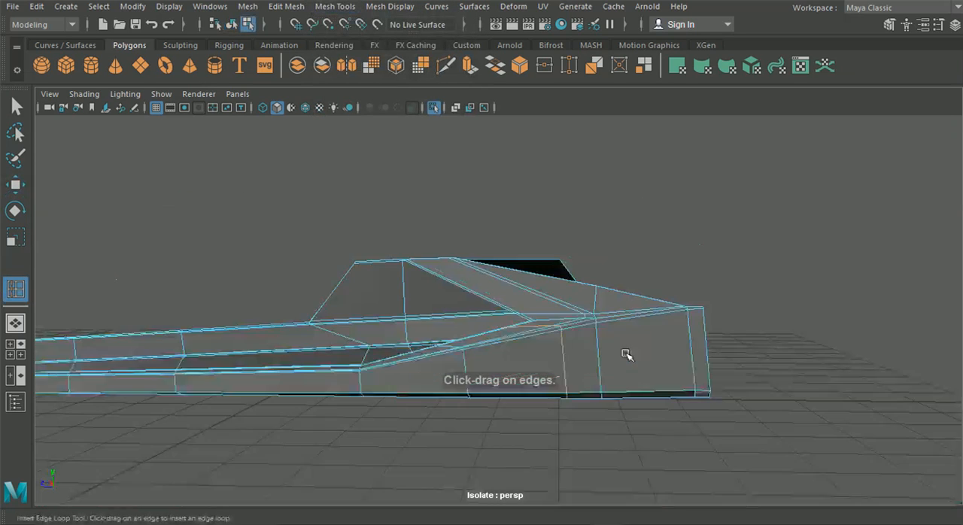
alt+drag(641, 367, 667, 380)
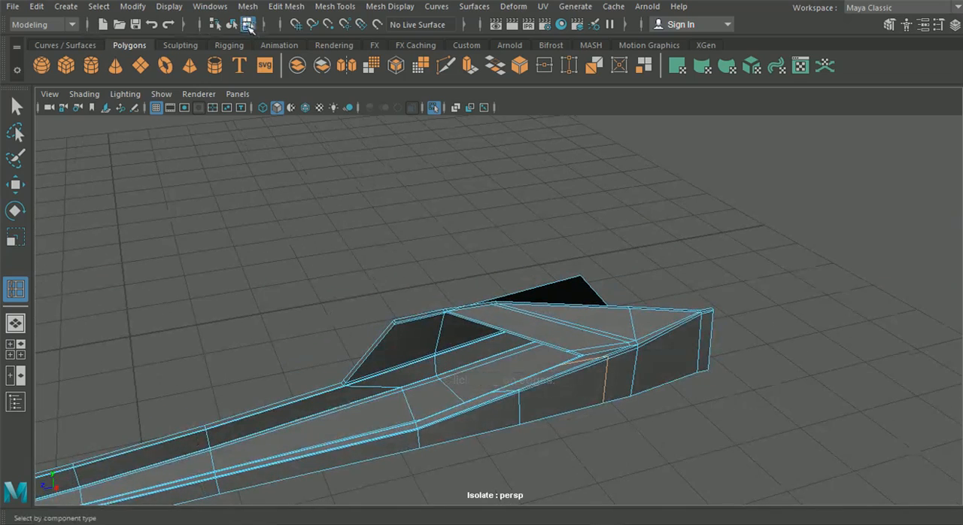
click(231, 24)
click(626, 377)
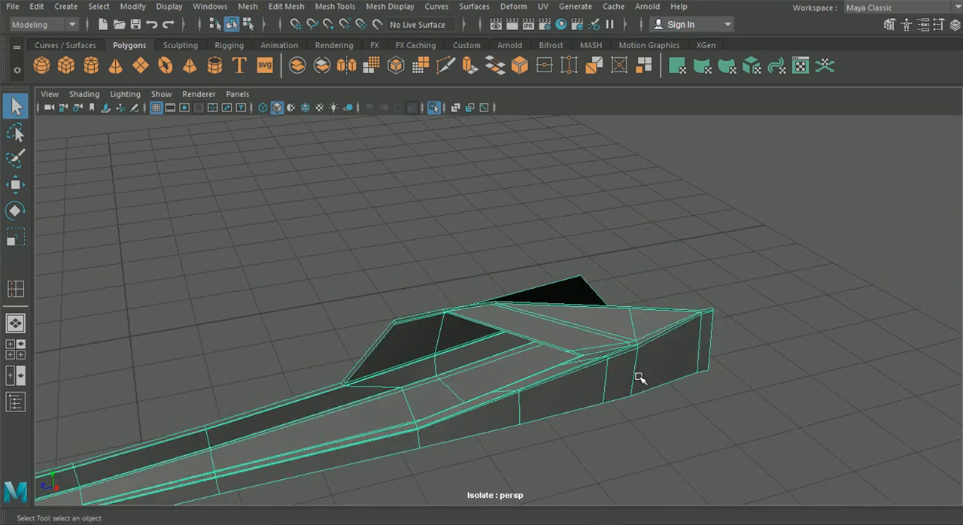
Step: Examine the smoothed corner with the new edge loop in the outer wall
scroll(456, 326, up, 10)
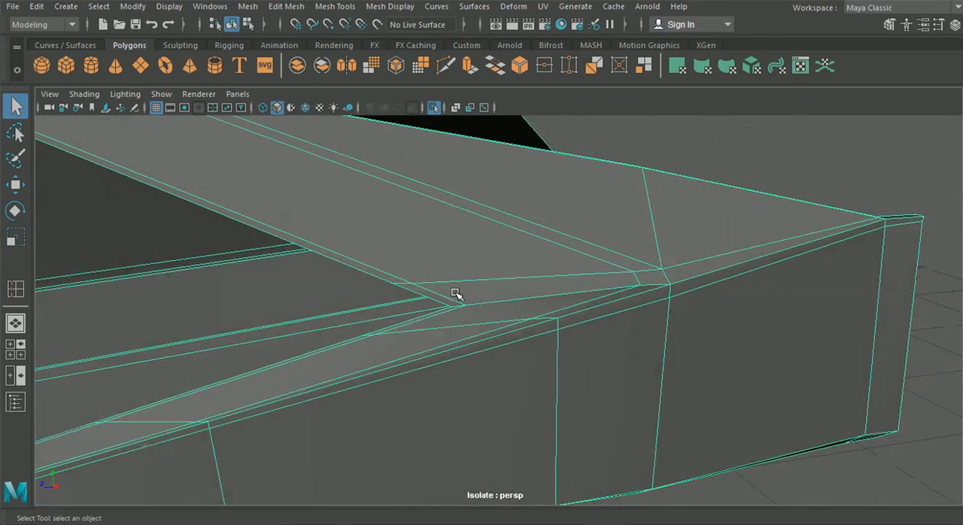
key(3)
click(881, 121)
scroll(881, 121, down, 3)
alt+drag(693, 226, 777, 217)
alt+drag(731, 216, 564, 284)
click(563, 284)
Step: Examine the unsmoothed edge flow around the corner and the rear opening from several angles
key(1)
scroll(627, 270, up, 3)
alt+drag(627, 269, 768, 310)
click(769, 310)
alt+middle_drag(714, 295, 594, 362)
scroll(594, 362, up, 5)
alt+drag(594, 364, 533, 354)
click(682, 273)
alt+drag(706, 309, 656, 307)
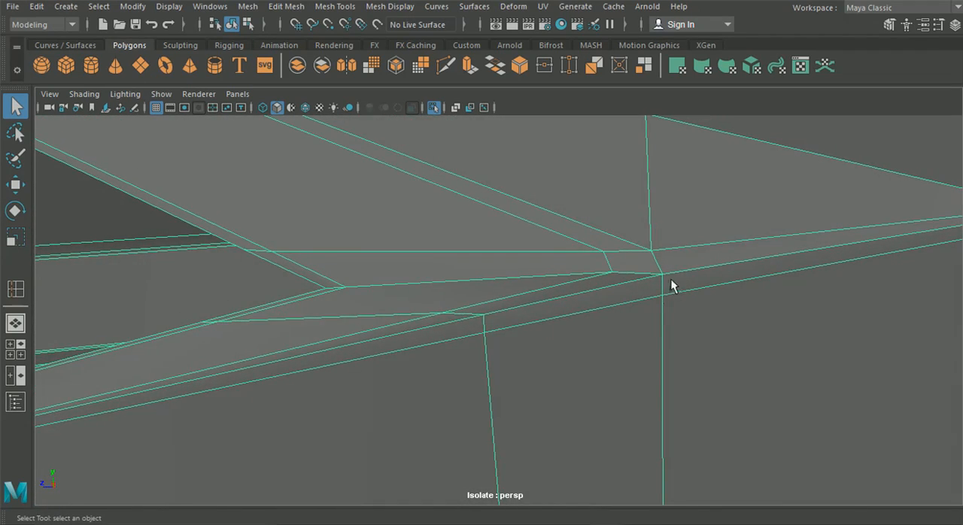
scroll(641, 286, down, 5)
click(720, 176)
click(665, 298)
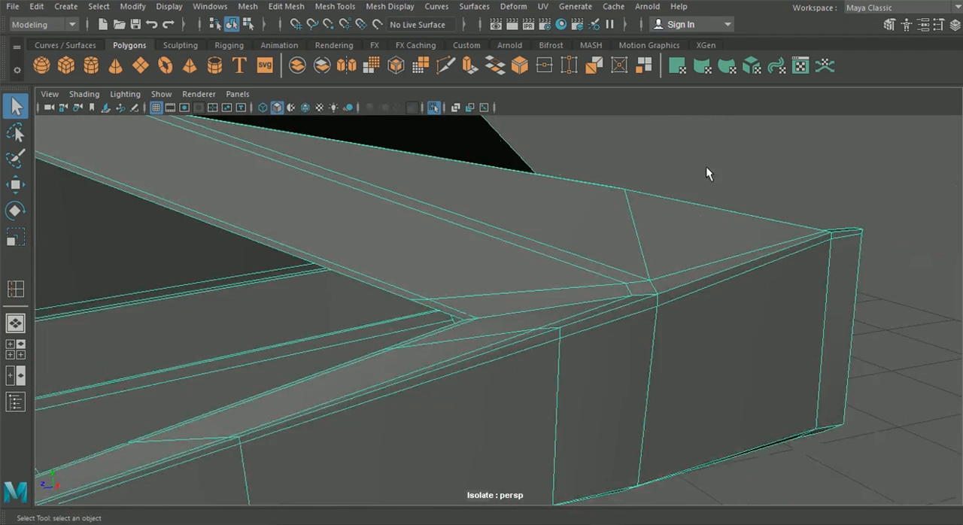
Step: Examine the whole smoothed side skirt and compare it with the green Lamborghini reference photo in Photos
key(3)
click(706, 166)
scroll(687, 256, down, 5)
alt+drag(686, 256, 713, 291)
scroll(712, 291, down, 6)
alt+middle_drag(650, 309, 640, 313)
alt+drag(641, 321, 595, 323)
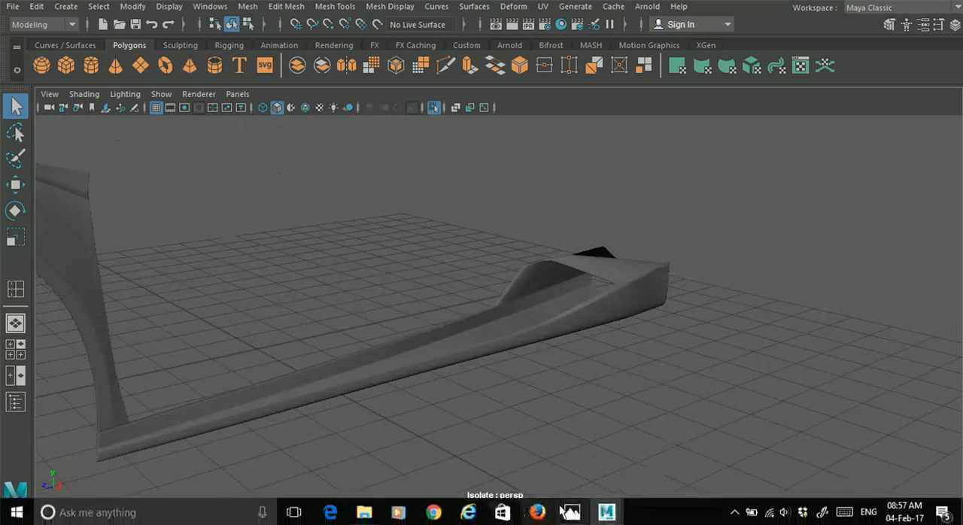
click(572, 512)
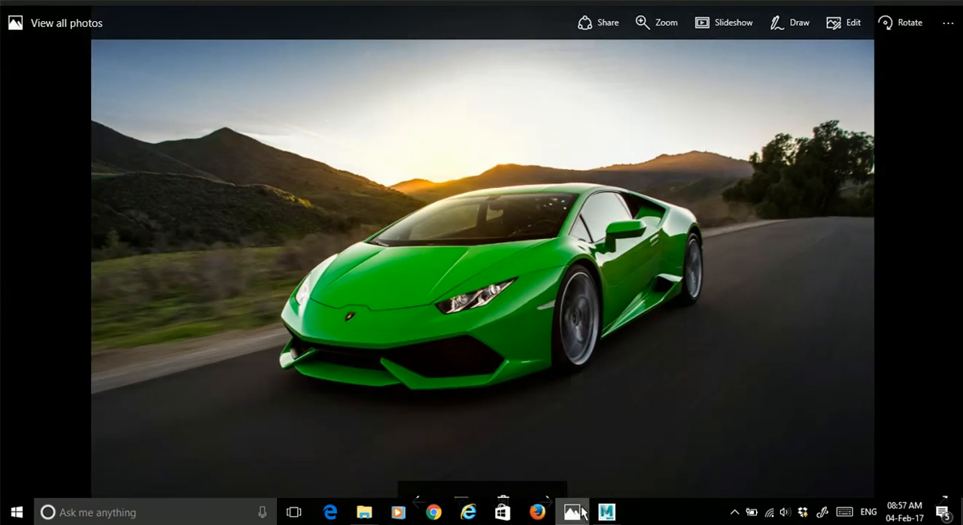
click(584, 512)
Step: Insert supporting edge loops on the unsmoothed mesh along the narrow rear strip, the outer wall's lower edge and the underside
alt+drag(624, 349, 419, 319)
click(418, 311)
scroll(407, 305, up, 10)
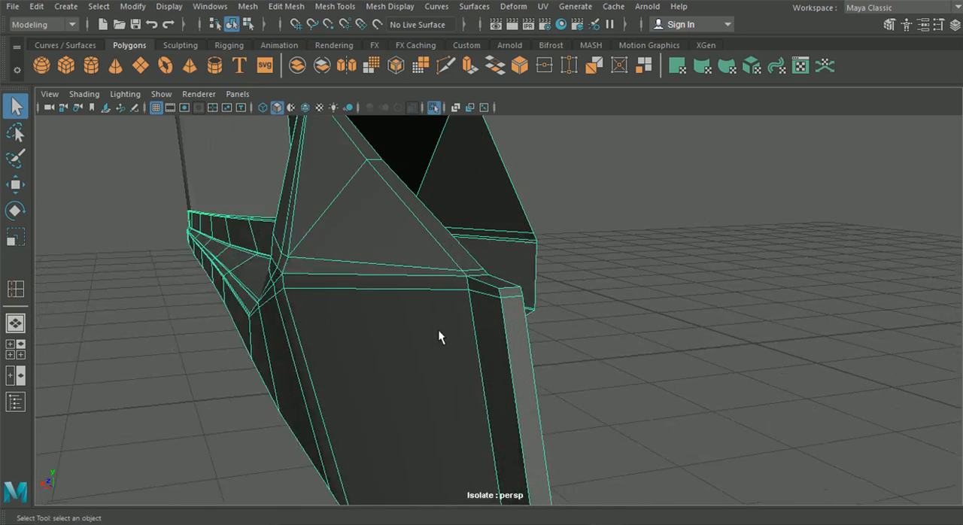
click(304, 6)
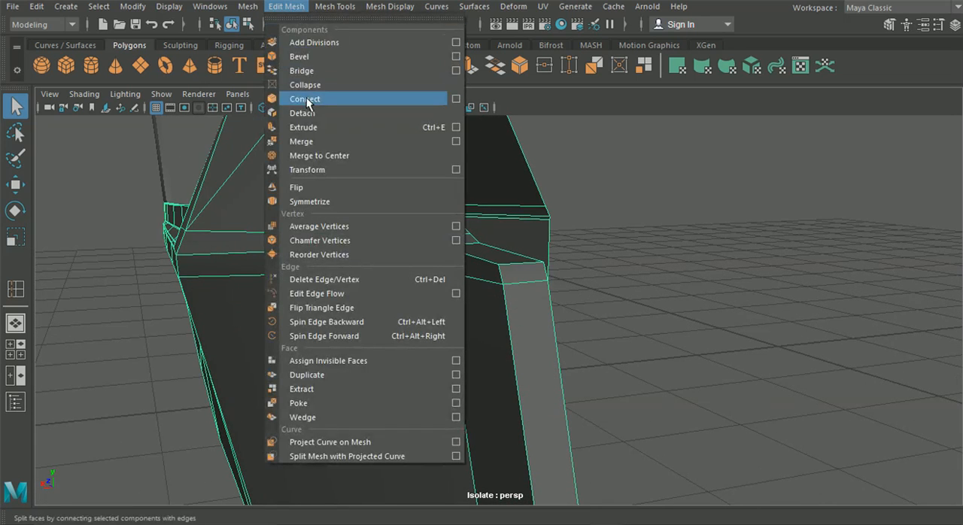
mouse_move(335, 6)
click(366, 113)
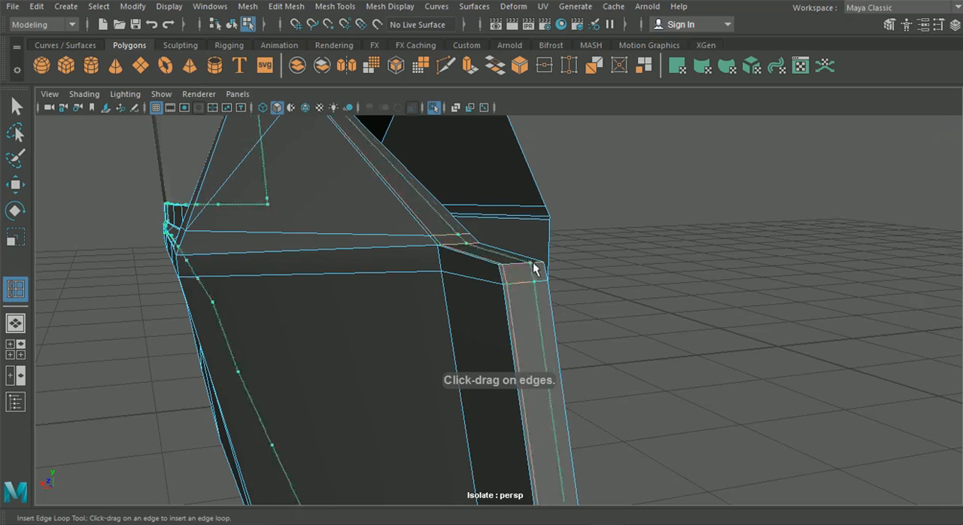
alt+drag(539, 269, 672, 266)
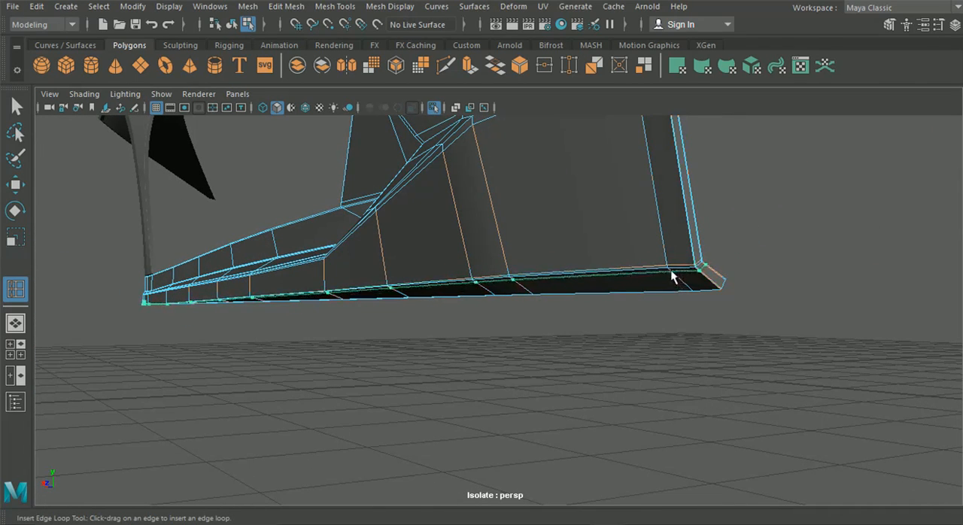
drag(676, 282, 695, 282)
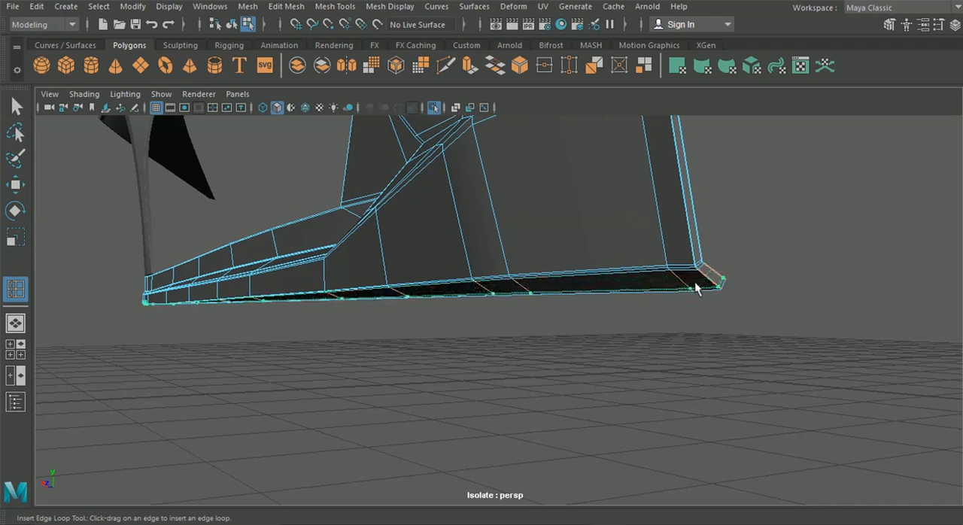
Step: Return to object mode and examine the side skirt's shading toward its front end
click(231, 25)
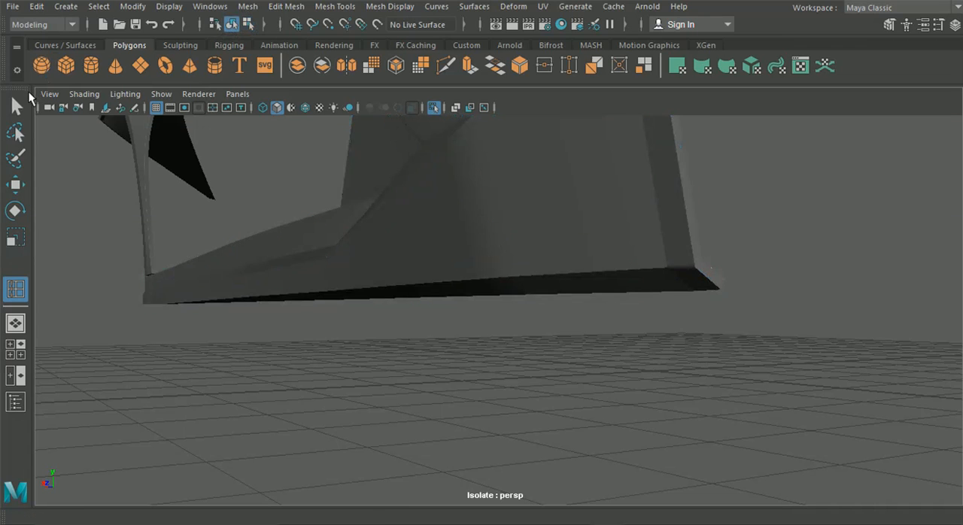
click(305, 220)
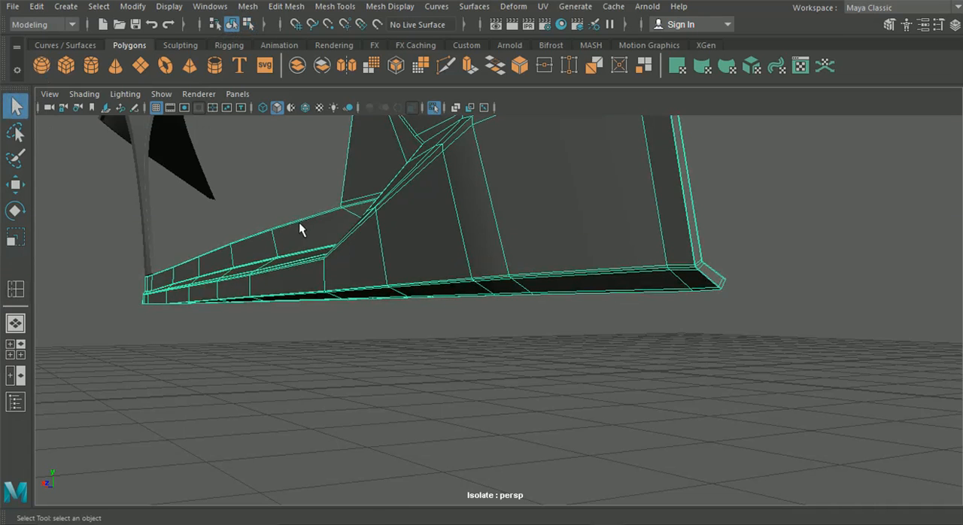
click(344, 331)
alt+drag(344, 331, 434, 329)
scroll(407, 323, up, 3)
click(354, 366)
Step: Insert a supporting edge loop on the unsmoothed mesh across the side skirt's front end, close to the existing vertical edge
key(1)
alt+drag(337, 374, 449, 217)
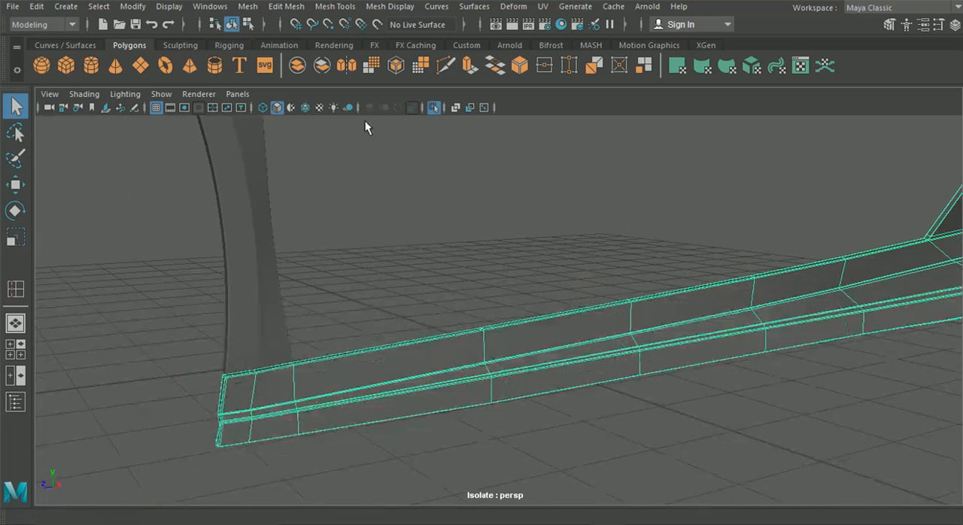
click(287, 7)
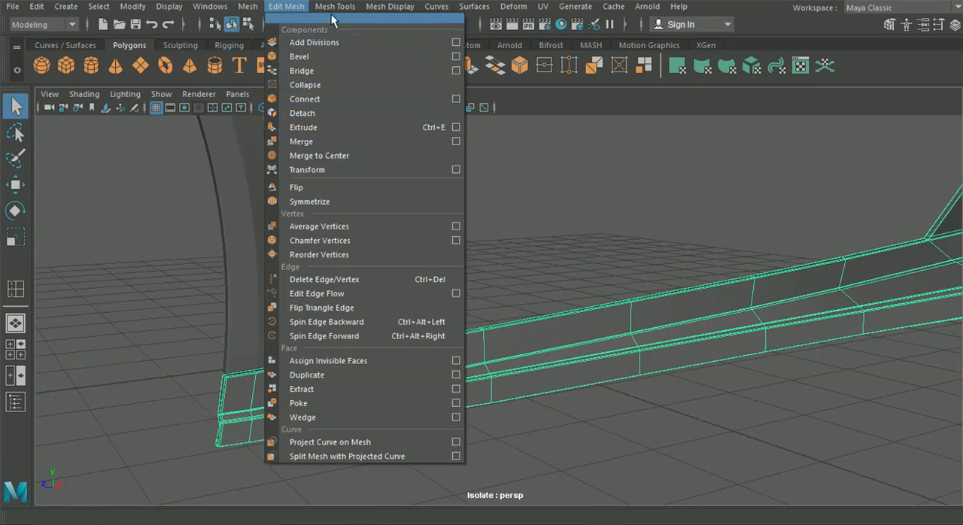
mouse_move(335, 6)
click(366, 113)
alt+drag(362, 226, 414, 282)
alt+middle_drag(414, 275, 453, 262)
alt+right_drag(454, 263, 587, 407)
drag(437, 316, 452, 325)
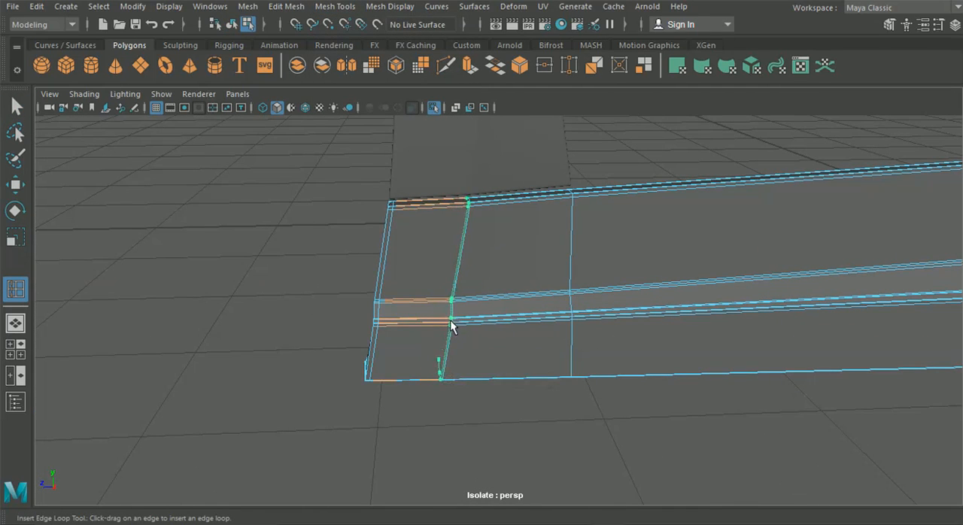
drag(457, 321, 455, 322)
alt+right_drag(455, 321, 457, 299)
Step: Insert a supporting edge loop beside the outer wall's vertical edge at the rear end, and return to object mode
alt+middle_drag(583, 266, 283, 283)
alt+middle_drag(504, 245, 437, 286)
alt+right_drag(437, 286, 550, 232)
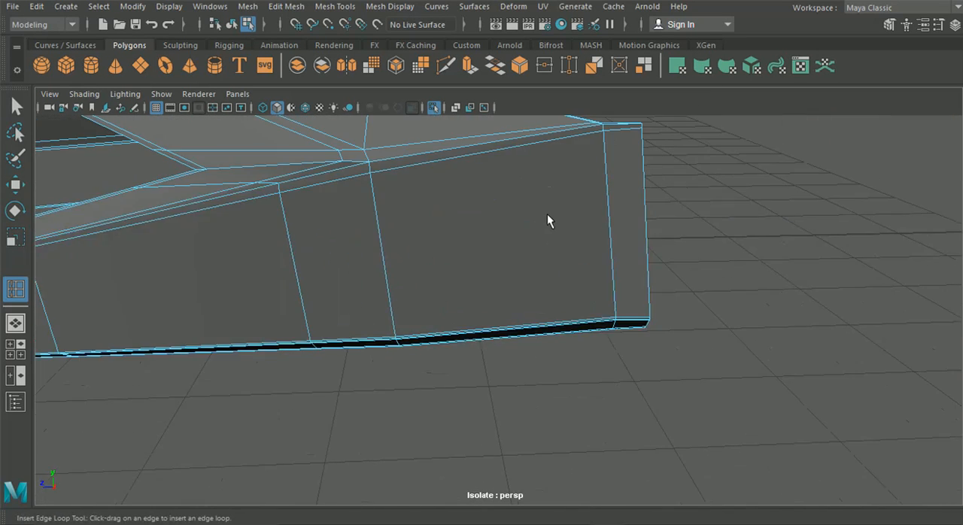
alt+middle_drag(529, 230, 511, 287)
alt+right_drag(513, 289, 560, 255)
drag(625, 189, 619, 183)
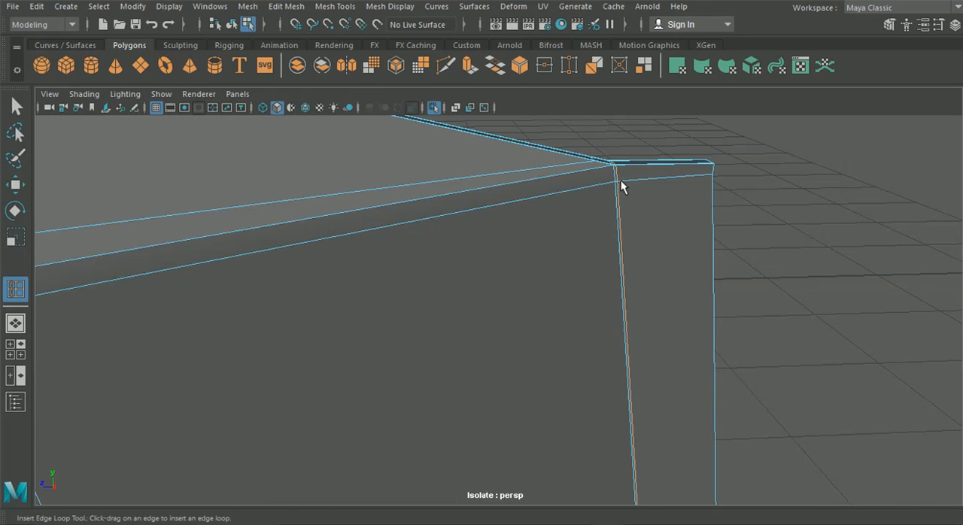
click(229, 24)
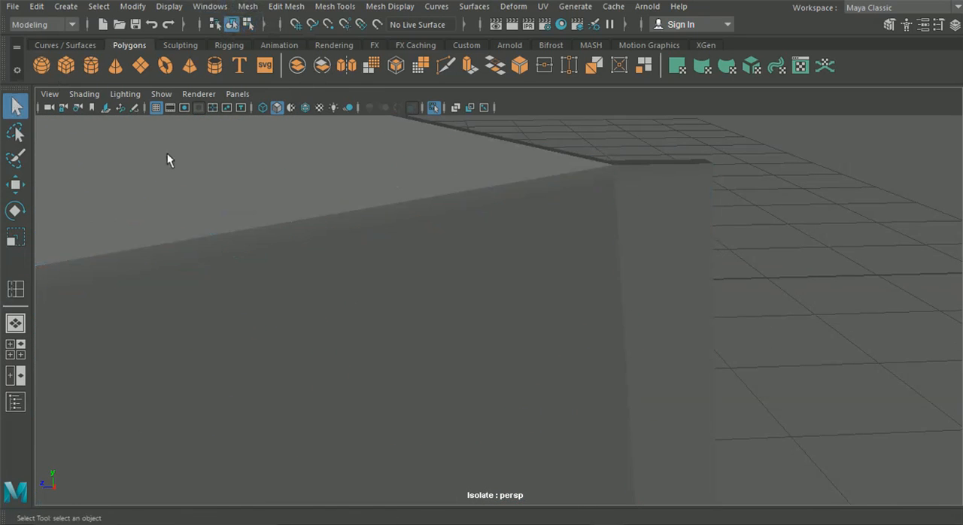
Step: Show the side skirt in smooth preview and examine its shading from the rear end to the front end
click(225, 184)
key(3)
click(739, 213)
alt+drag(739, 212, 314, 262)
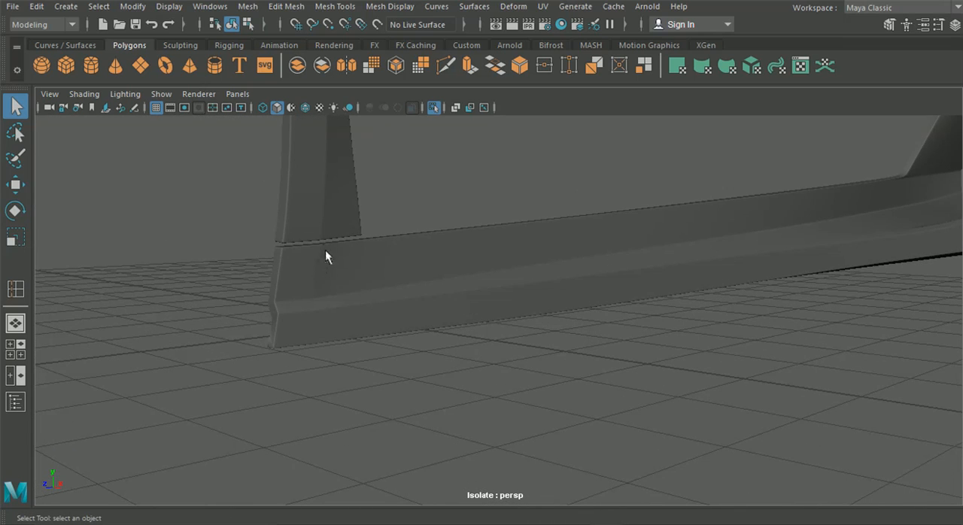
alt+drag(330, 334, 512, 336)
Step: Turn off the viewport isolation so the whole car body is shown around the side skirt
click(160, 94)
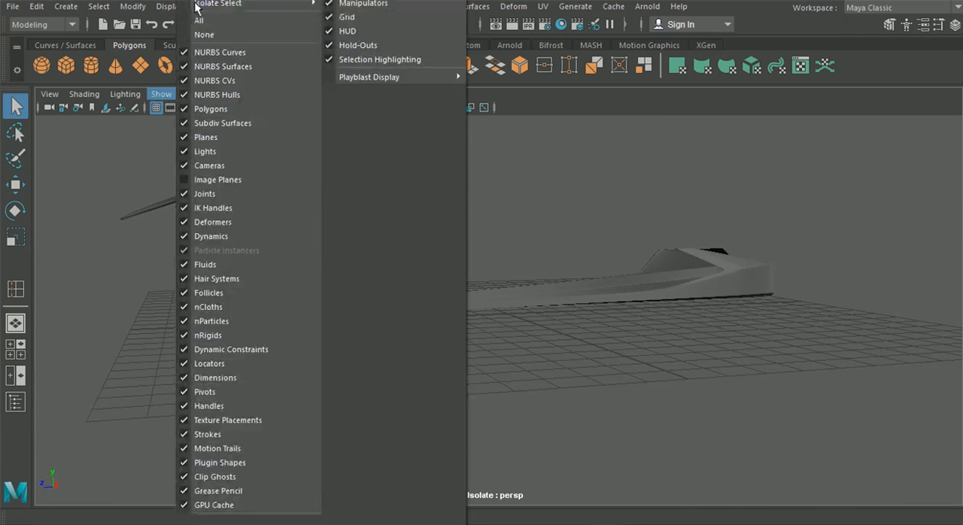
mouse_move(226, 7)
click(340, 13)
alt+drag(436, 158, 508, 262)
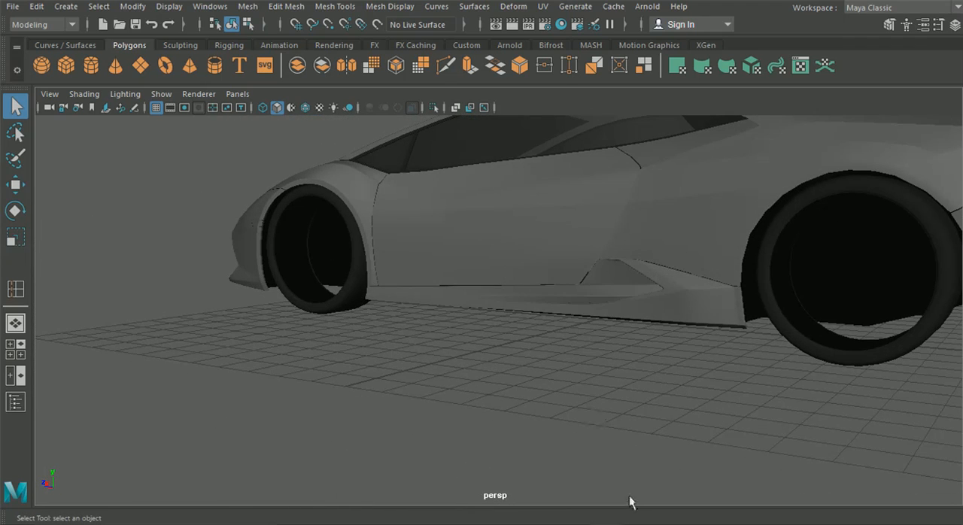
Step: Switch to the Photos app and examine the side skirt's rear end near the wheel in the silver car reference photo
mouse_move(618, 518)
click(572, 513)
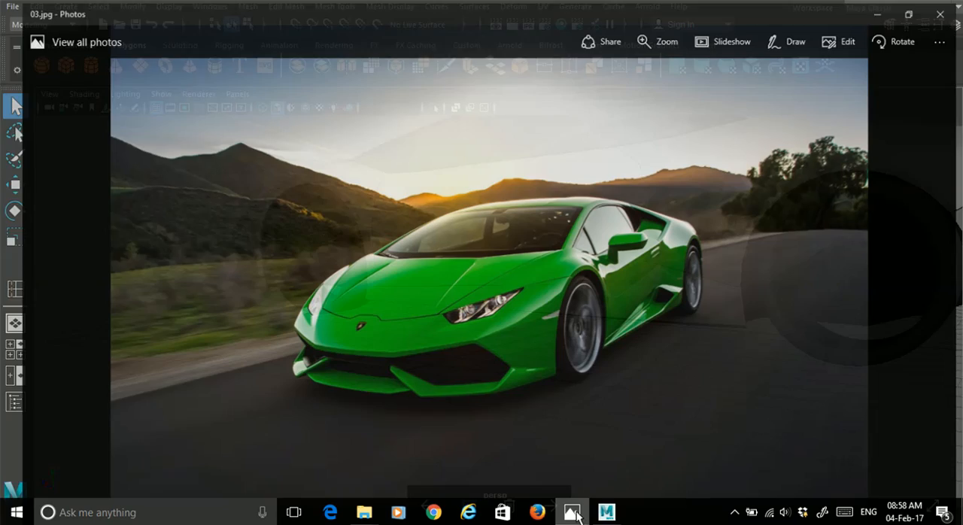
scroll(554, 459, down, 1)
scroll(556, 466, down, 2)
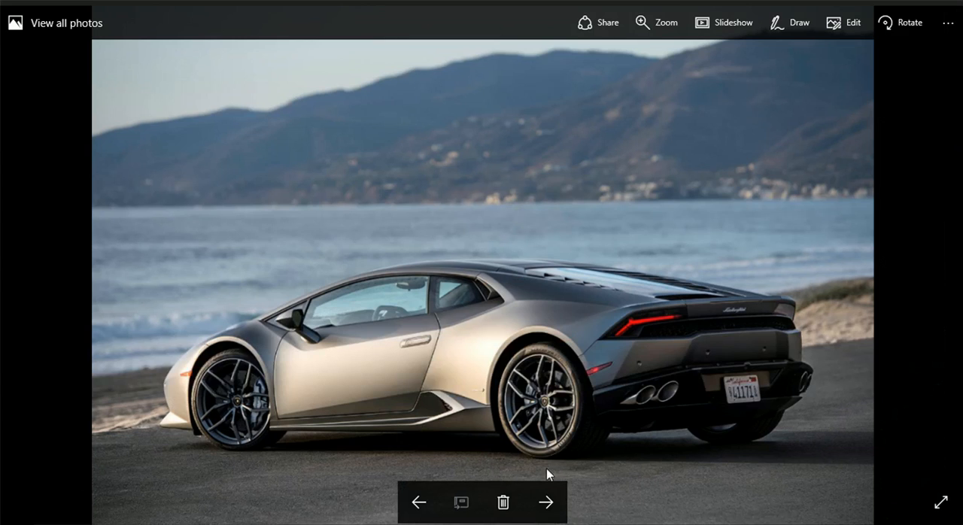
ctrl+scroll(546, 468, up, 5)
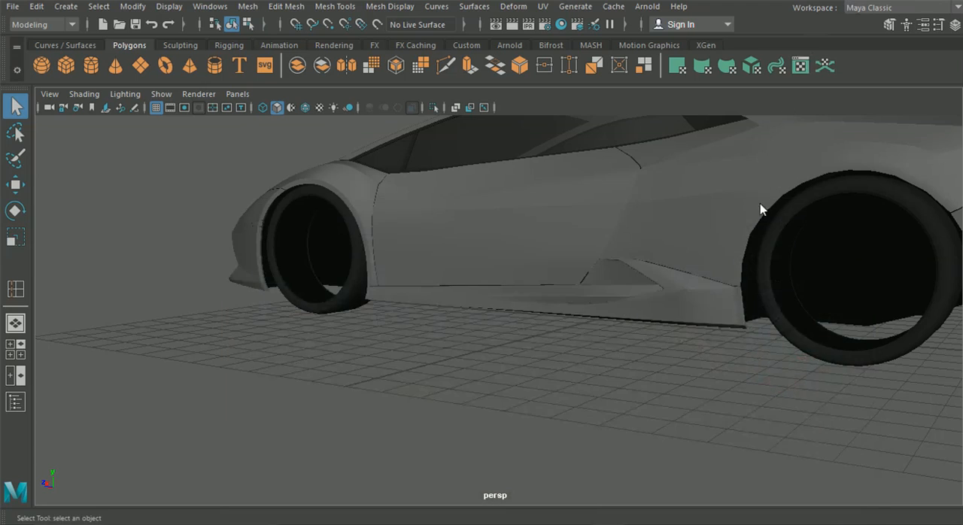
Step: Examine the unsmoothed side skirt's edges around its rear upper corner by the wheel, and return to object mode
alt+drag(761, 208, 564, 228)
scroll(564, 228, up, 5)
click(563, 249)
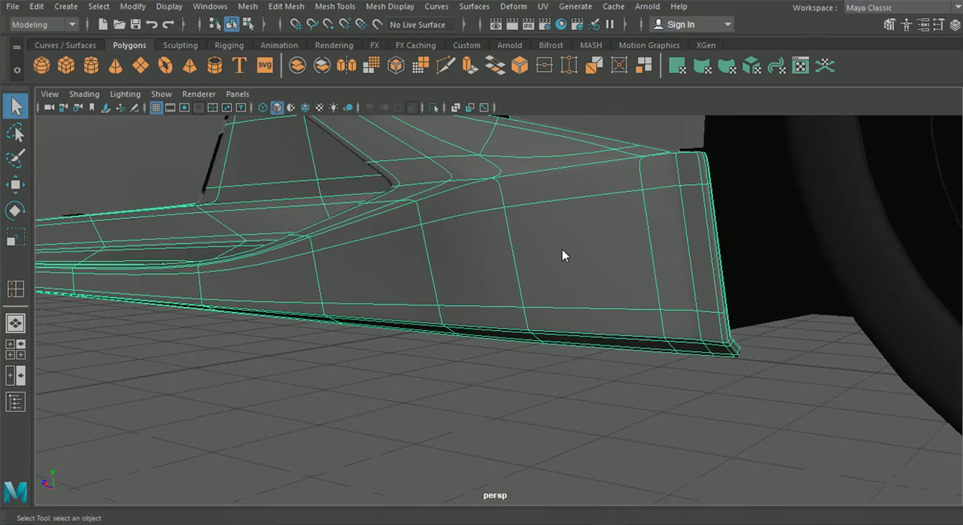
key(1)
alt+drag(638, 213, 541, 250)
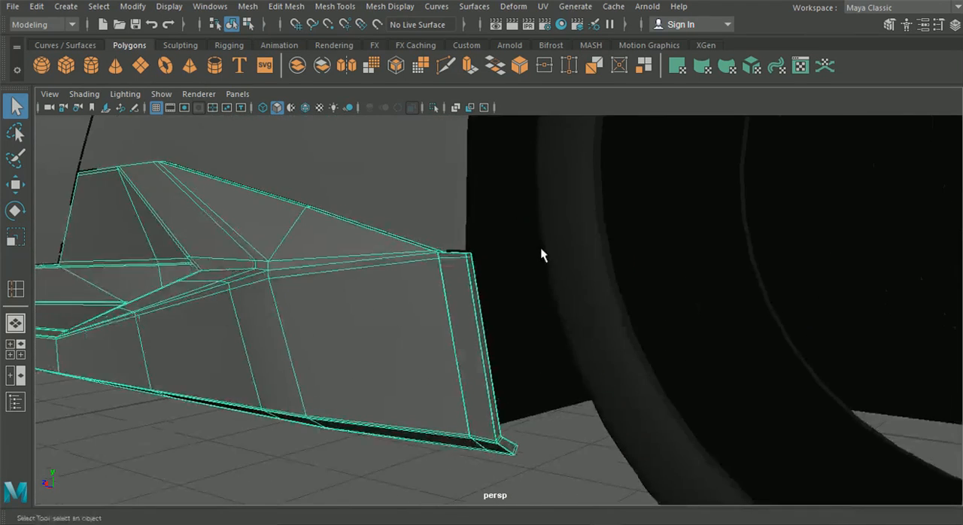
scroll(384, 269, up, 5)
alt+drag(427, 298, 453, 275)
right_click(458, 227)
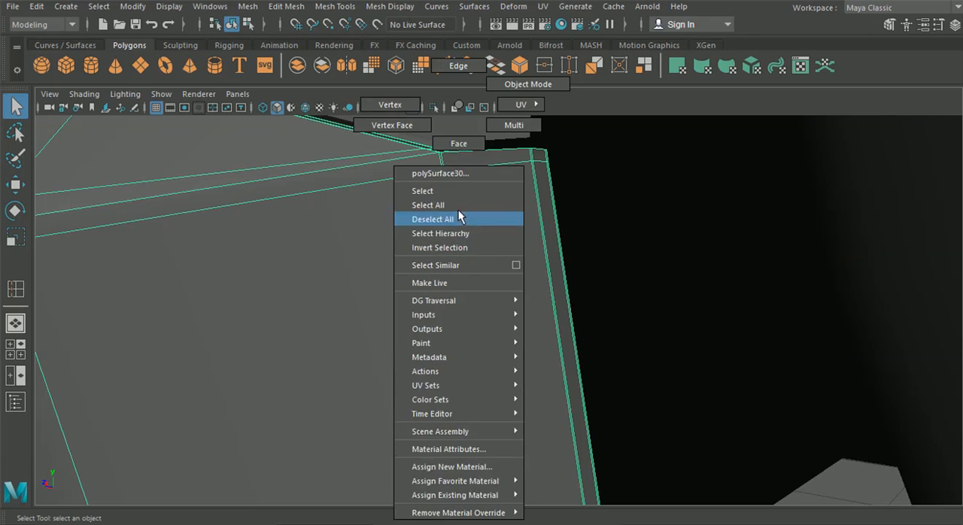
right_drag(449, 75, 449, 73)
click(449, 181)
alt+drag(449, 178, 327, 171)
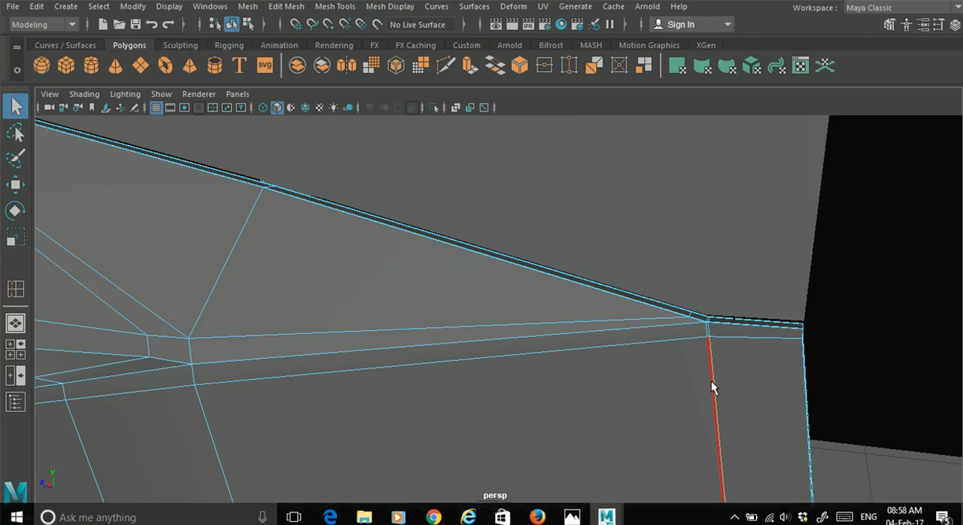
click(233, 24)
Step: Show the side skirt in smooth preview and examine how it fits against the car's door and intake area
scroll(305, 140, down, 3)
alt+middle_drag(304, 150, 501, 131)
scroll(437, 166, down, 5)
alt+middle_drag(438, 165, 497, 158)
alt+drag(513, 280, 546, 354)
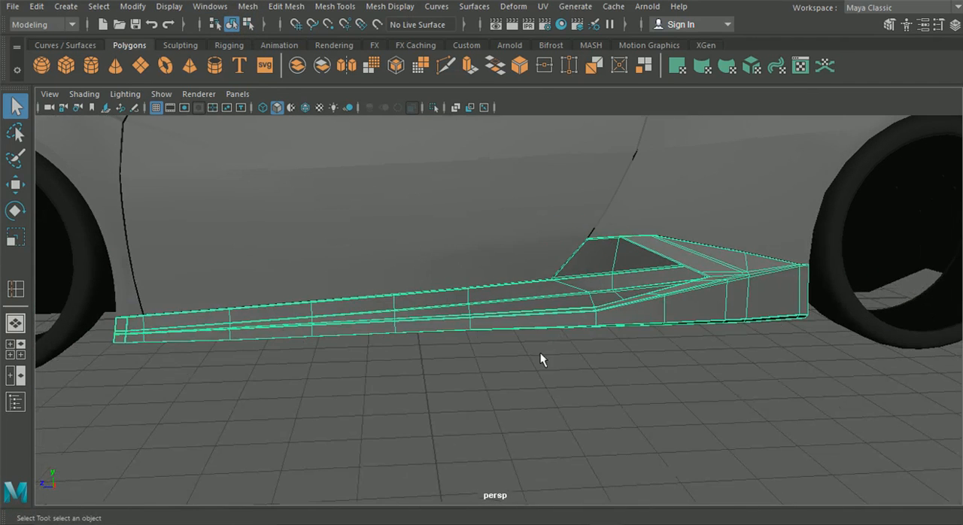
key(3)
click(515, 357)
scroll(466, 359, down, 6)
alt+drag(445, 358, 486, 362)
alt+drag(592, 375, 599, 354)
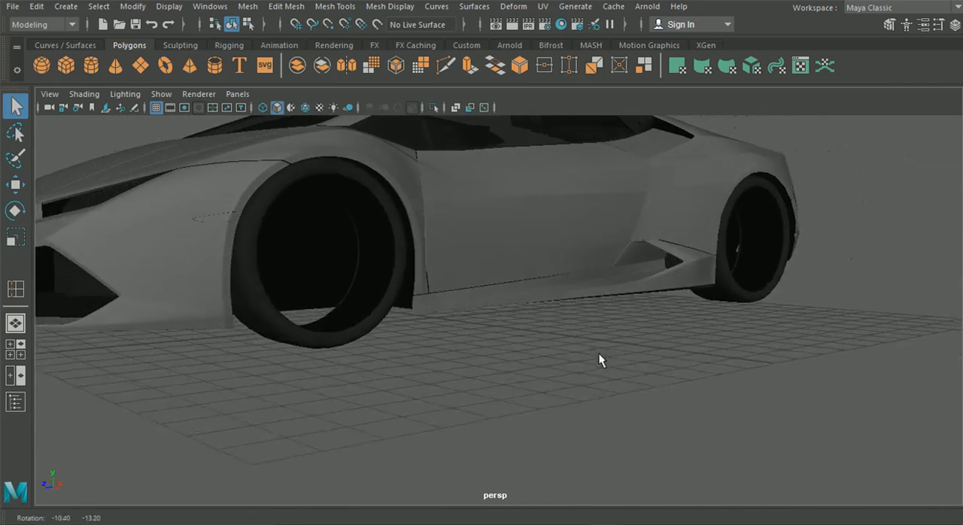
scroll(611, 333, up, 5)
alt+middle_drag(613, 329, 499, 353)
scroll(499, 353, up, 5)
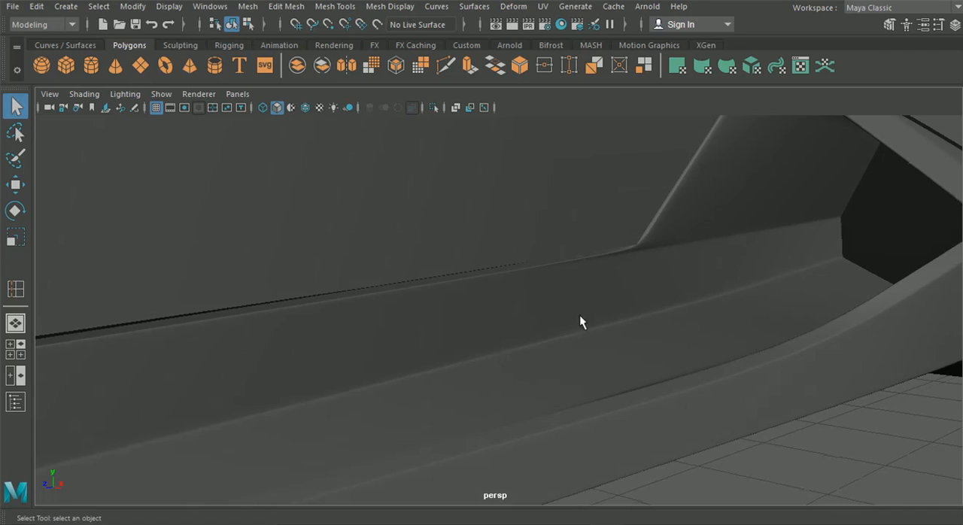
Step: Insert a supporting edge loop on the unsmoothed side skirt beside the intake's slanted front edge
click(634, 277)
alt+drag(634, 277, 576, 261)
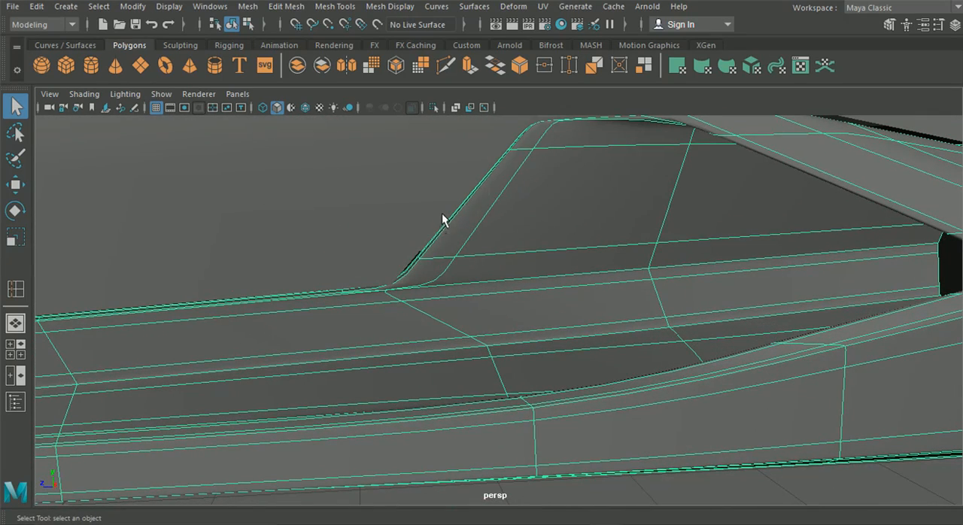
key(1)
alt+drag(450, 241, 450, 279)
alt+right_drag(449, 279, 507, 303)
click(444, 69)
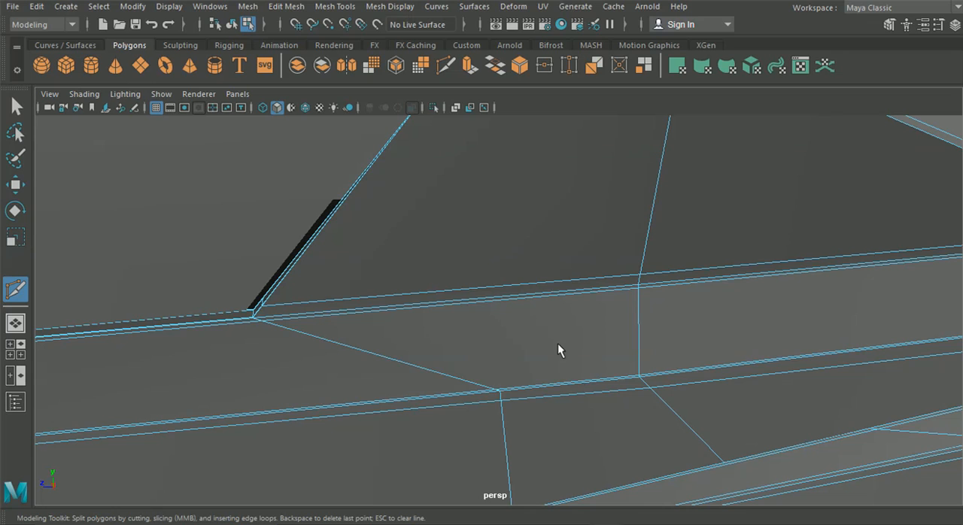
click(332, 8)
click(374, 114)
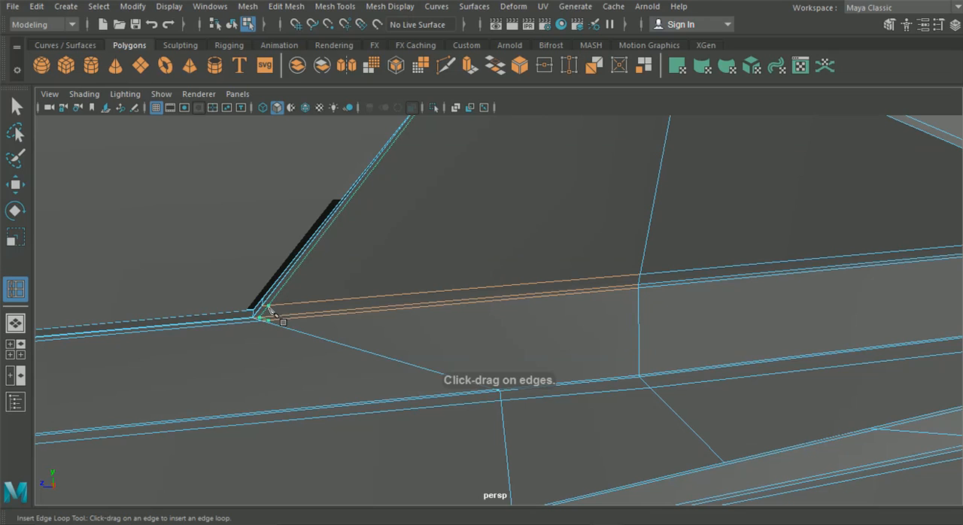
Step: Cut an edge from the new loop's end at the intake's front corner across the inner wall to its lower edge
click(446, 66)
click(267, 321)
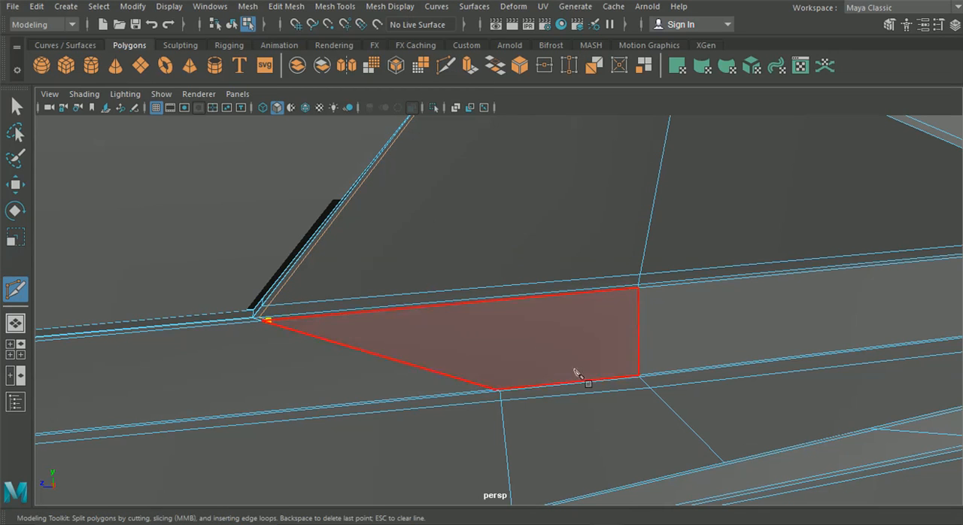
right_click(543, 311)
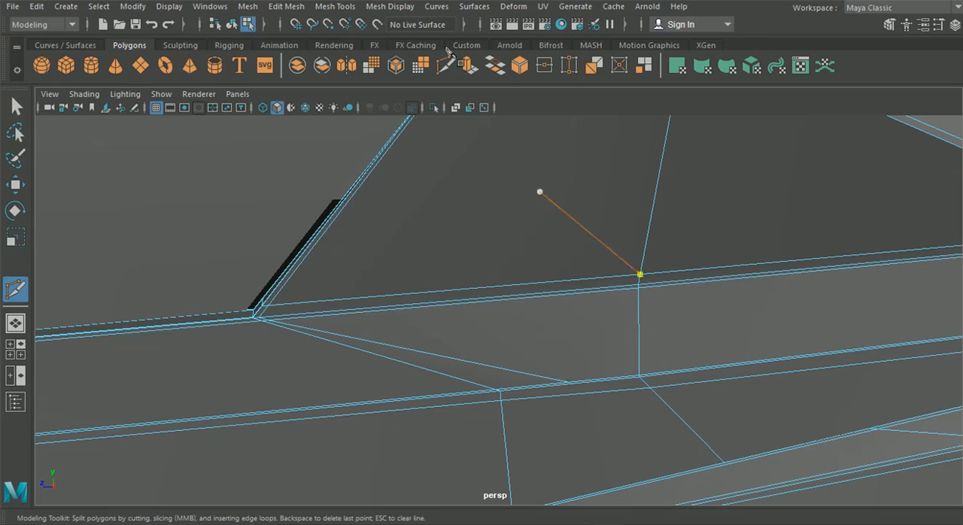
Step: Insert an edge loop around the skirt's outer rail, midway between the two cross edges beside the intake
click(342, 8)
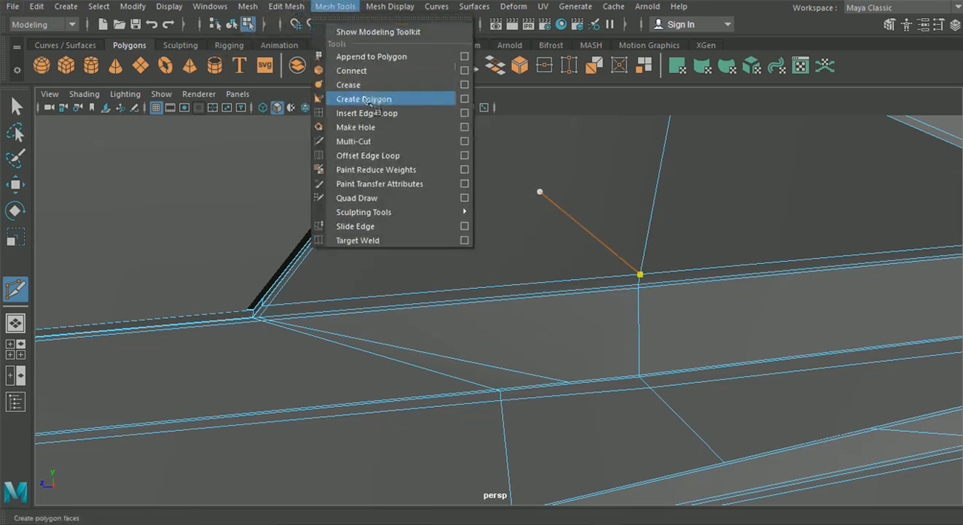
click(384, 112)
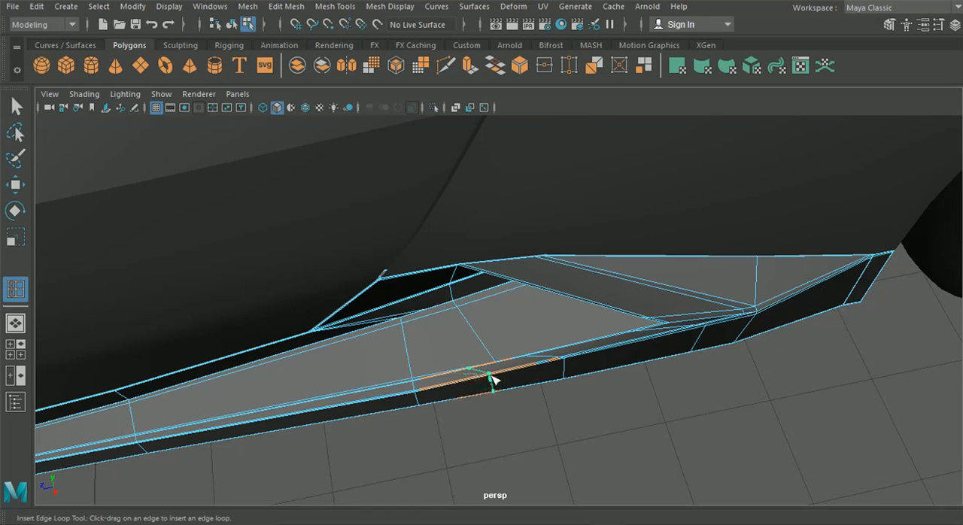
click(18, 187)
alt+drag(443, 405, 450, 436)
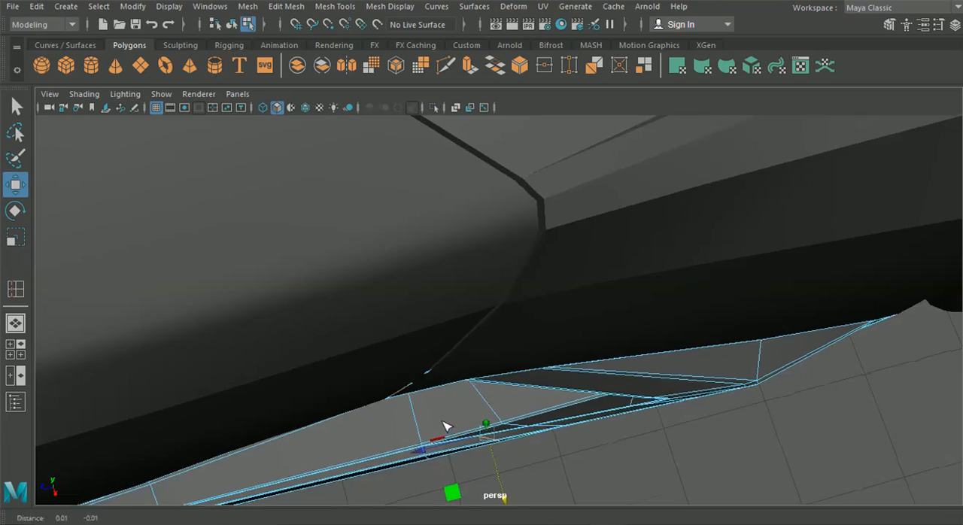
alt+middle_drag(448, 426, 407, 349)
scroll(409, 353, up, 4)
alt+drag(388, 356, 397, 301)
alt+middle_drag(397, 302, 484, 323)
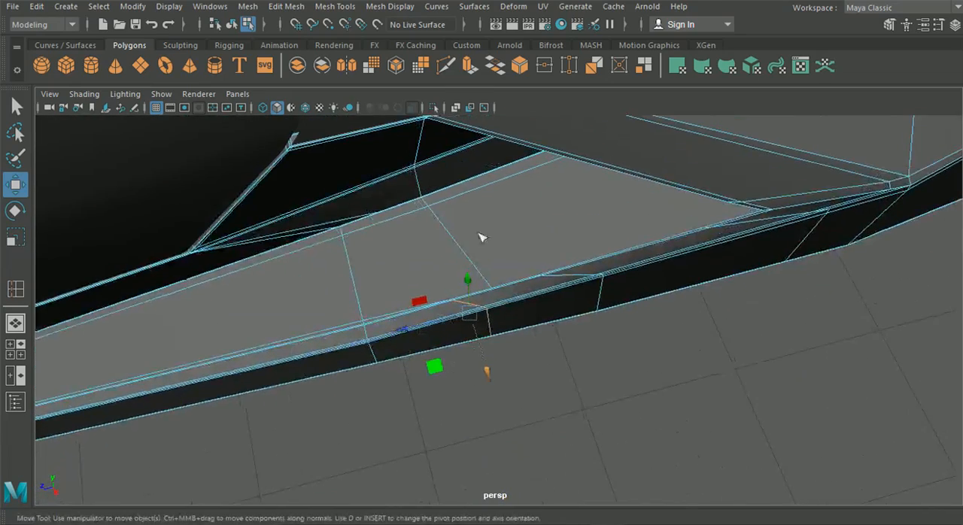
Step: Cut an edge across the skirt's floor, joining the inner wall's new cut to the outer rail's new loop
click(447, 67)
scroll(348, 214, up, 3)
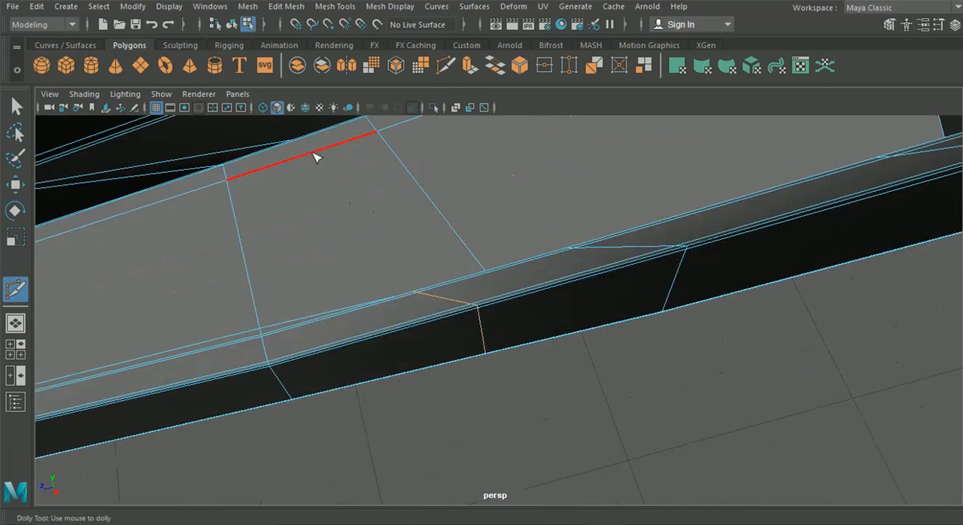
alt+middle_drag(296, 141, 391, 206)
alt+drag(391, 206, 373, 230)
scroll(376, 225, up, 2)
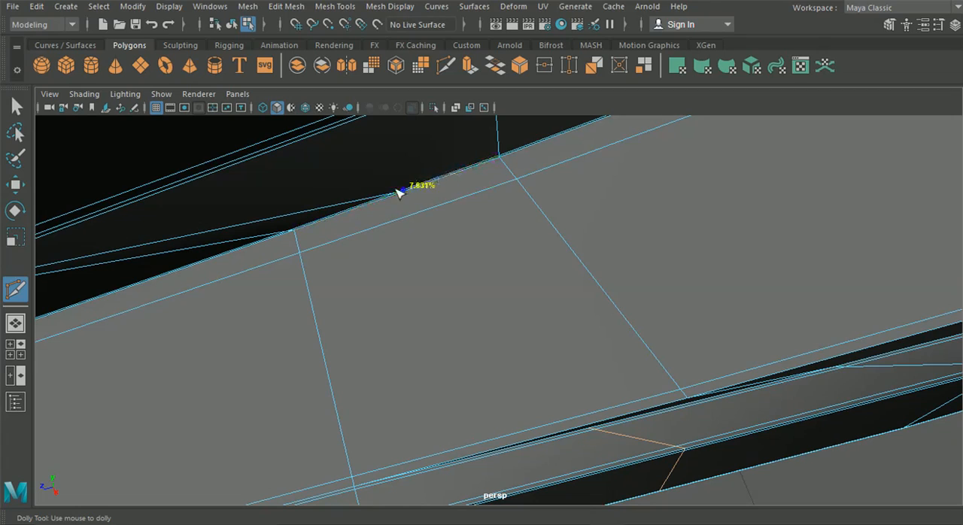
alt+drag(440, 279, 653, 355)
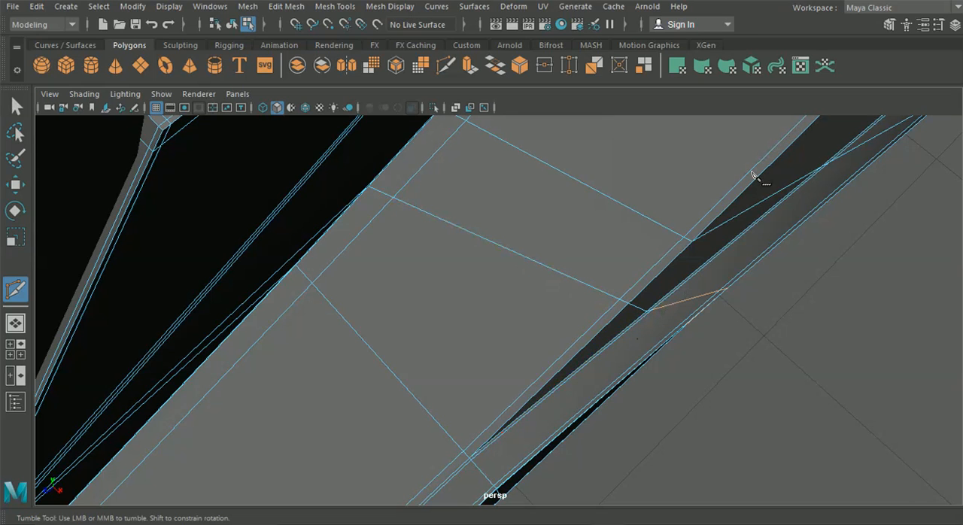
scroll(331, 151, down, 5)
alt+drag(339, 162, 301, 188)
click(17, 107)
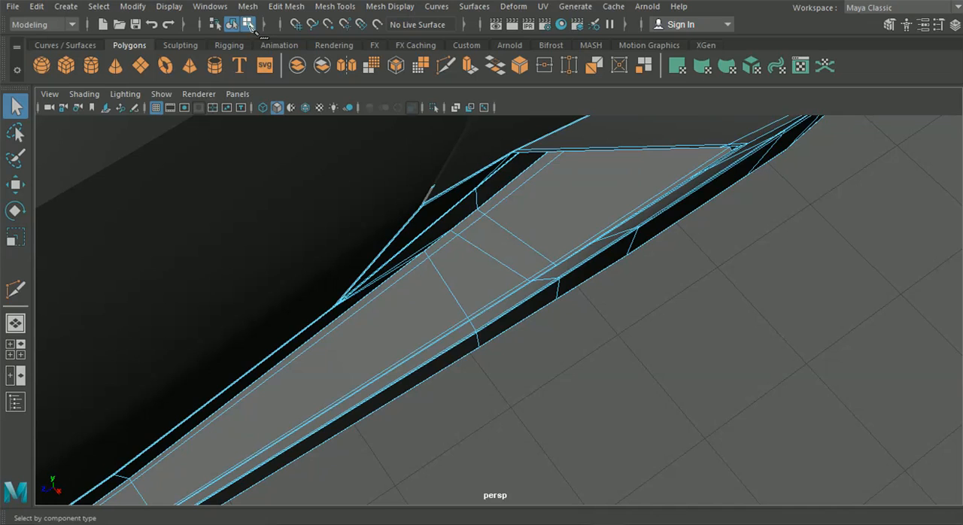
Step: Return to object mode and examine the smoothed side skirt around the intake's front corner
click(607, 344)
alt+drag(607, 344, 500, 261)
alt+drag(492, 329, 543, 282)
click(587, 235)
alt+middle_drag(588, 235, 538, 292)
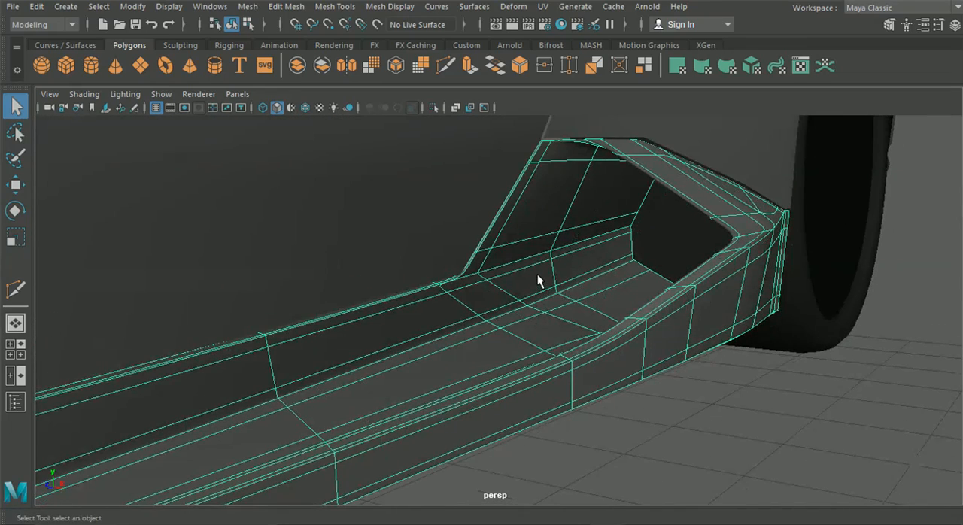
Step: Set the Move tool's axis orientation to Component and slide the middle vertex above the inner wall's fold up along its edge
key(1)
alt+drag(564, 260, 542, 242)
alt+middle_drag(542, 241, 516, 282)
alt+right_drag(516, 282, 602, 267)
right_drag(592, 105, 543, 118)
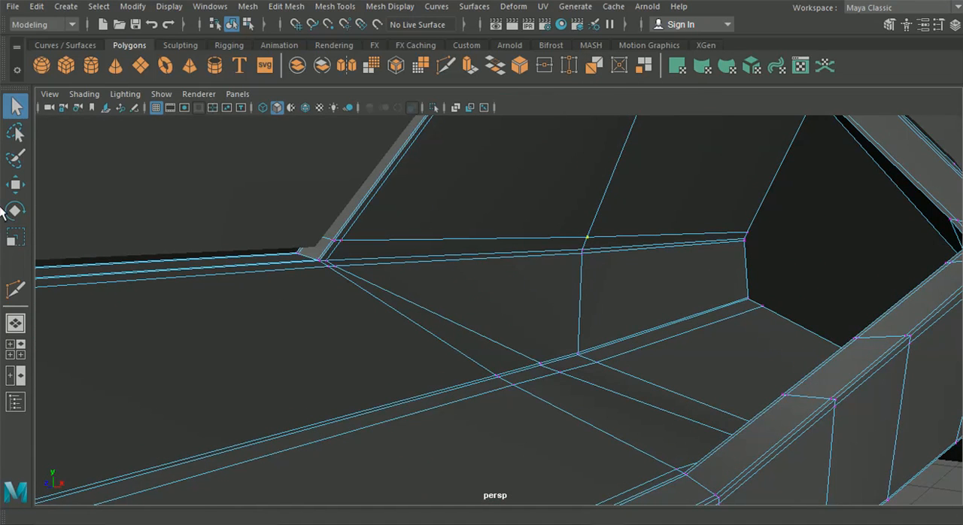
click(14, 188)
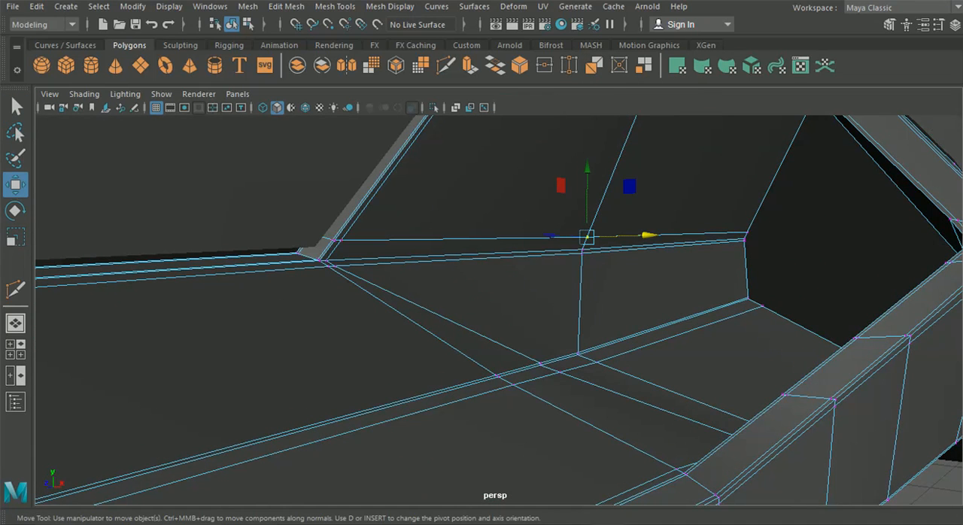
click(936, 28)
click(222, 309)
click(237, 332)
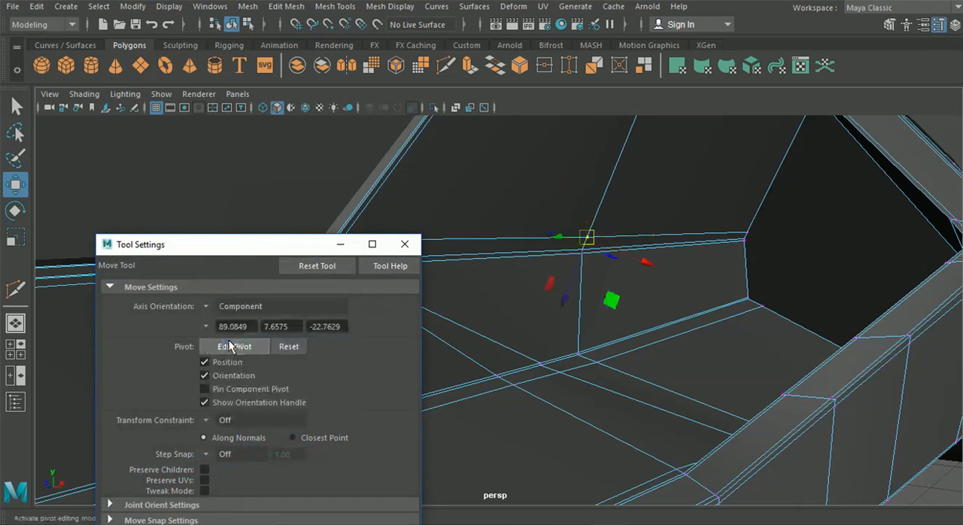
drag(561, 296, 613, 224)
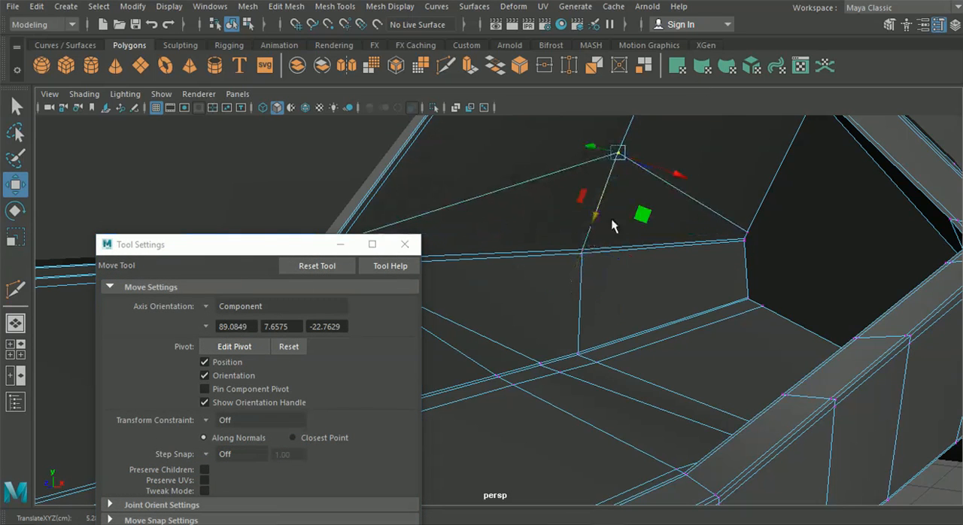
Step: Slide the rear vertex of the same row, at the intake opening, up along its edge
click(747, 235)
drag(774, 169, 819, 100)
alt+middle_drag(798, 199, 809, 241)
drag(811, 136, 823, 113)
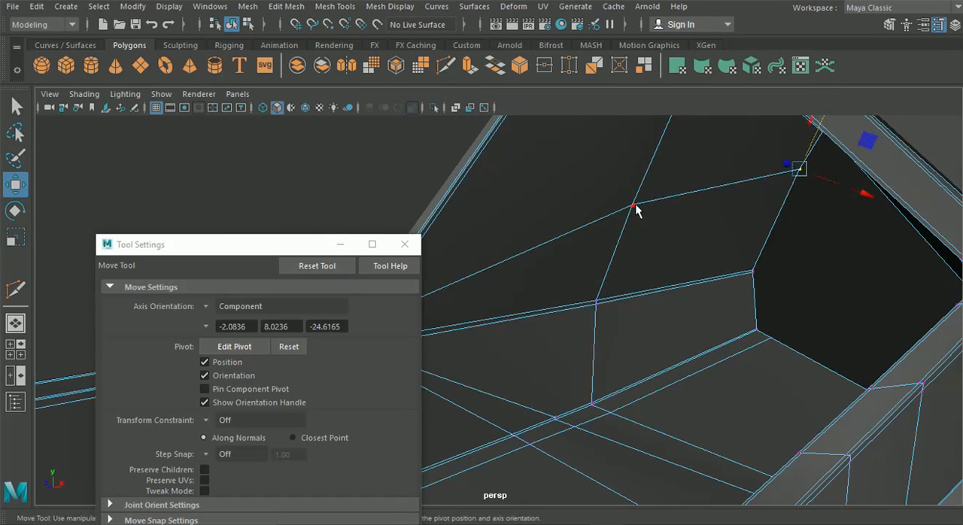
Step: Slide the middle and rear vertices just below the inner wall's fold down along their vertical edges
alt+drag(613, 263, 714, 284)
click(698, 286)
drag(694, 352, 704, 389)
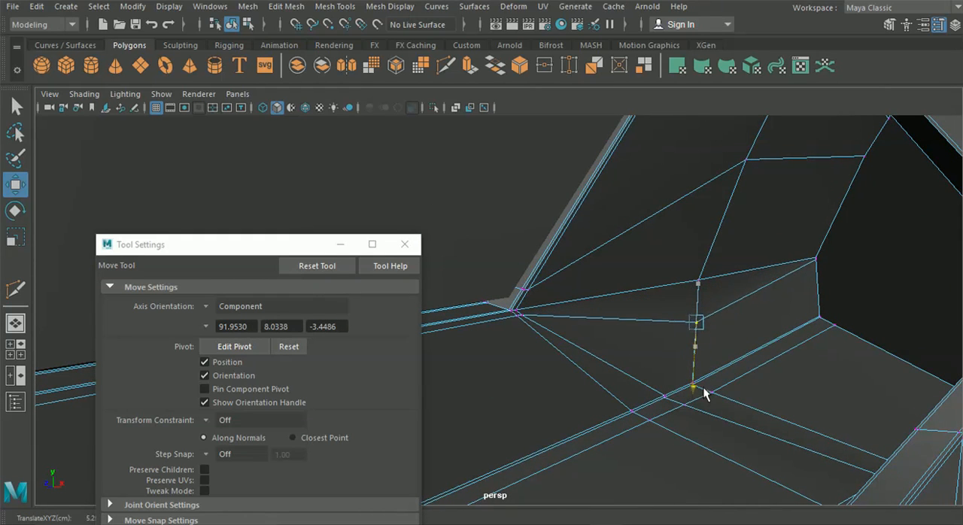
click(817, 263)
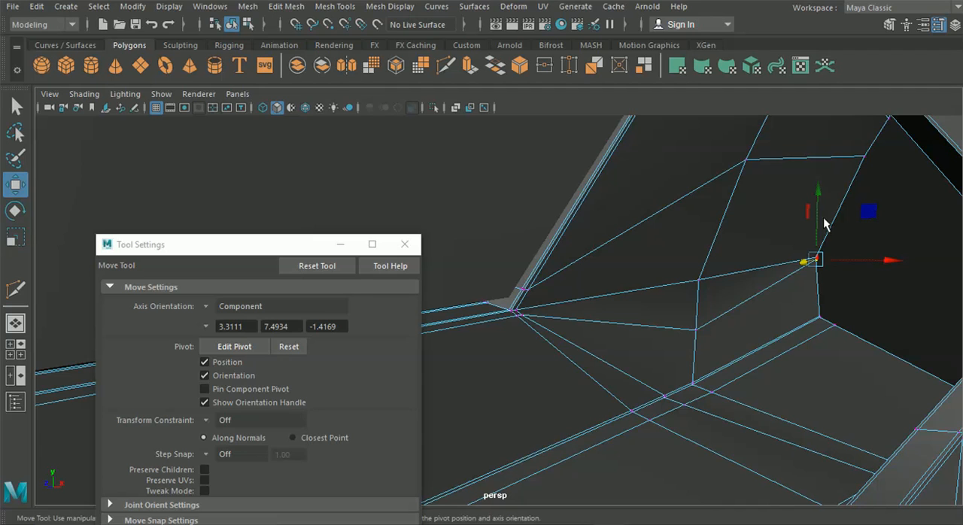
drag(820, 198, 828, 233)
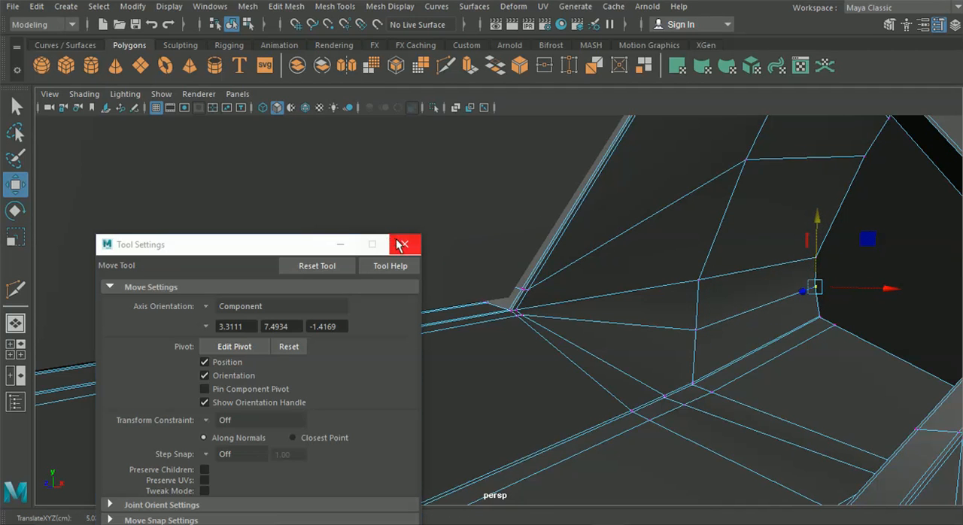
Step: Close the Move tool's settings, return to object mode and examine the smoothed side skirt around the intake
click(399, 244)
scroll(426, 255, down, 5)
alt+drag(426, 255, 440, 225)
click(231, 26)
key(3)
click(850, 274)
alt+drag(850, 274, 633, 312)
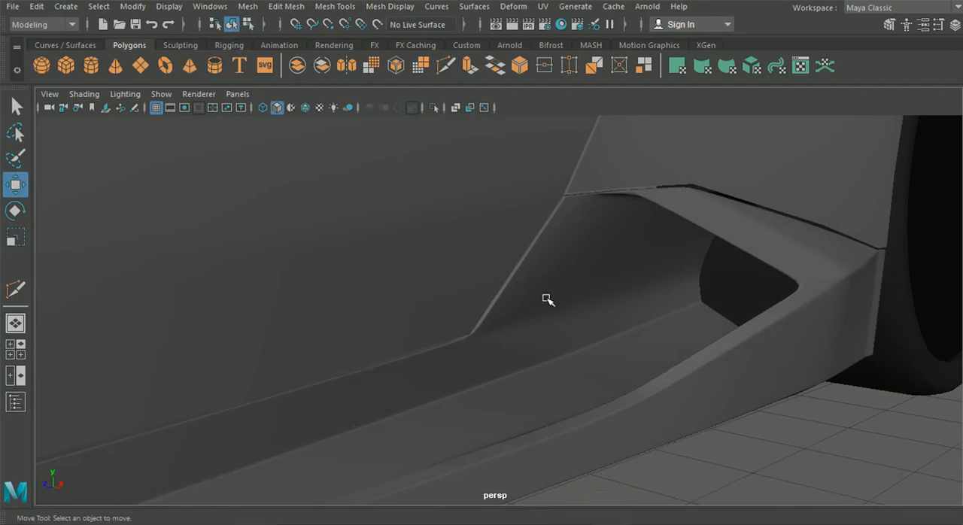
scroll(547, 299, down, 4)
alt+drag(527, 337, 642, 340)
scroll(432, 323, down, 3)
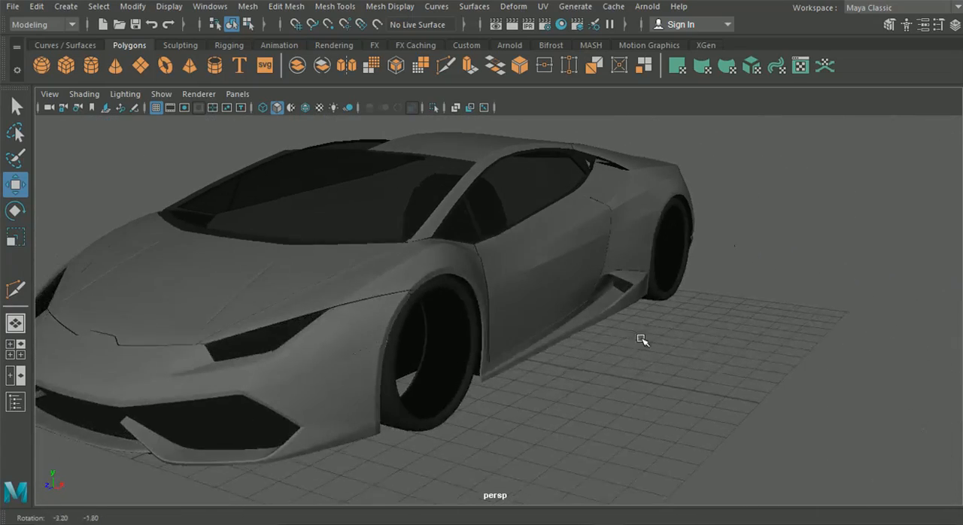
scroll(617, 324, up, 10)
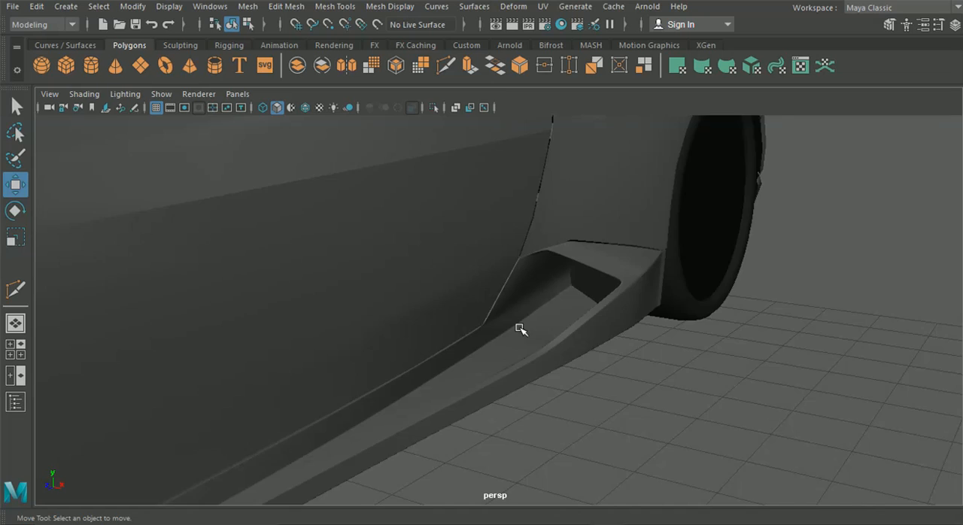
Step: Show the side skirt unsmoothed and slide the middle vertex above the inner wall's fold slightly up along its edge
scroll(519, 330, up, 3)
click(520, 330)
scroll(519, 330, up, 3)
key(1)
alt+drag(567, 344, 577, 342)
right_drag(576, 341, 526, 105)
click(570, 343)
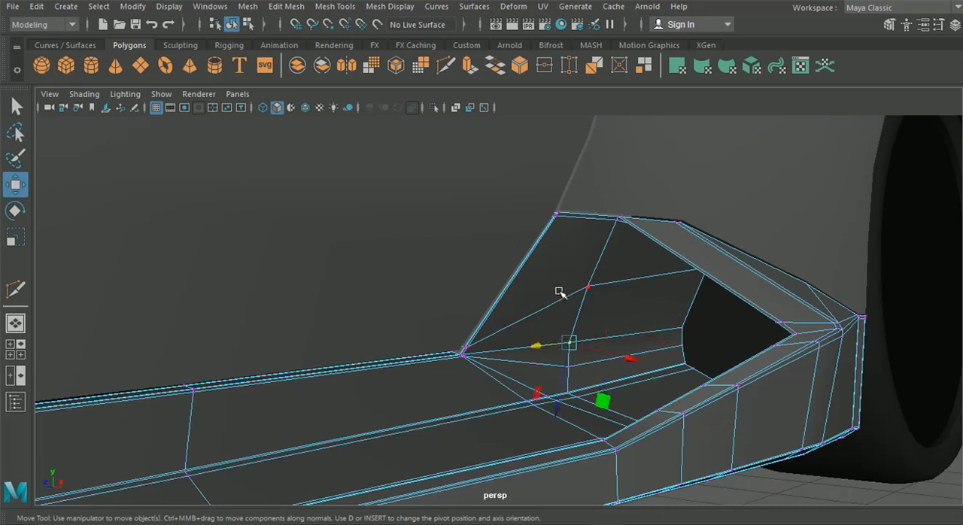
drag(568, 407, 561, 399)
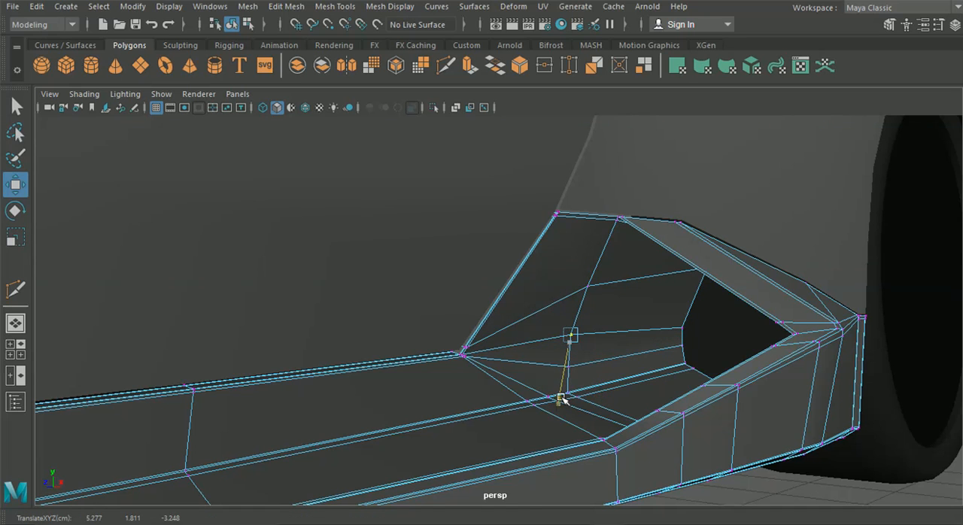
Step: Nudge the rear vertex of the same row, at the intake opening, to refine the inner wall's curvature
click(684, 328)
drag(699, 282, 627, 353)
drag(553, 368, 554, 363)
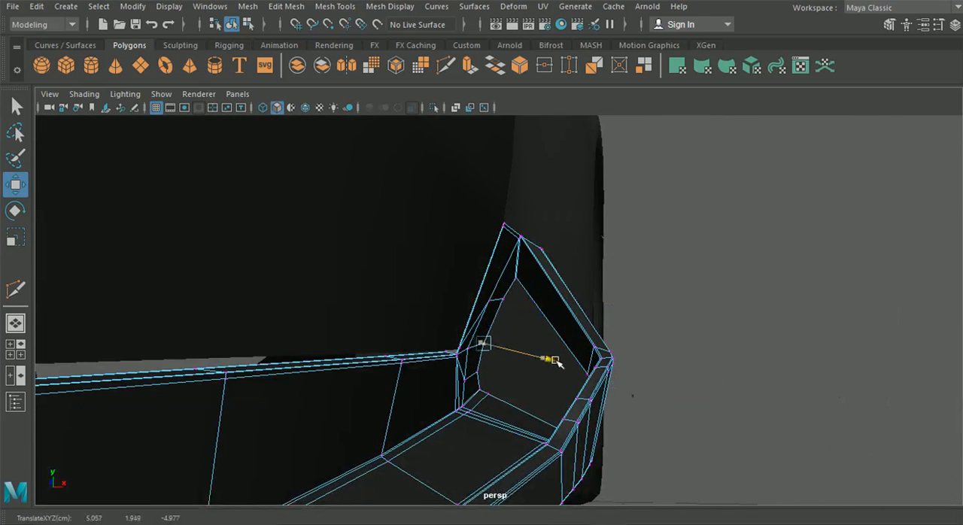
drag(467, 355, 470, 352)
mouse_move(529, 366)
mouse_down()
mouse_move(523, 390)
mouse_move(521, 378)
mouse_up()
Step: Return to object mode and examine the smoothed side skirt up close and against the whole car
click(559, 277)
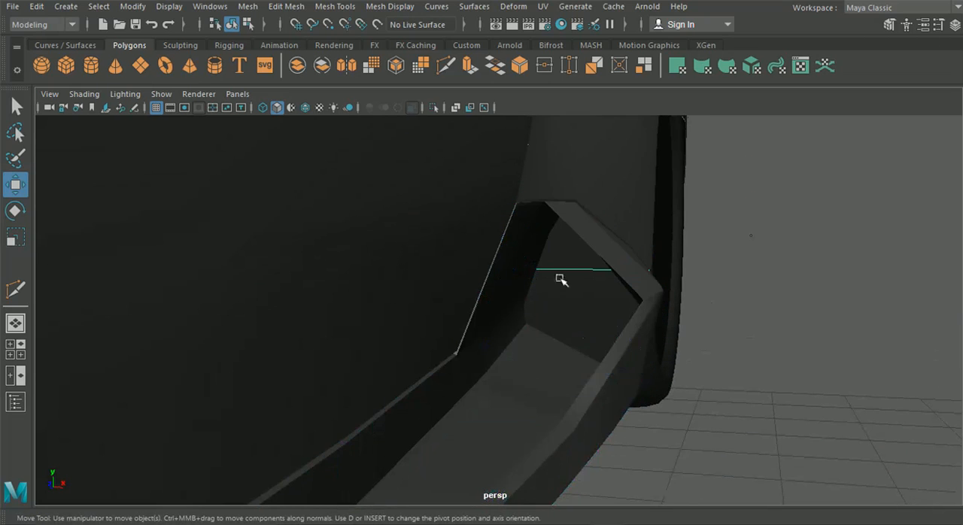
alt+drag(560, 278, 506, 322)
click(539, 319)
scroll(541, 320, down, 5)
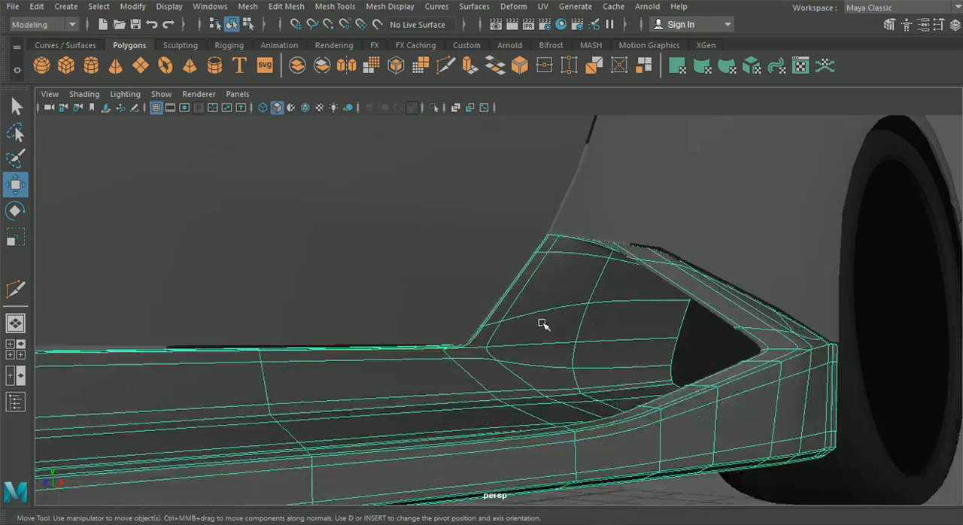
click(903, 365)
alt+drag(553, 364, 442, 388)
scroll(487, 340, up, 5)
alt+drag(486, 337, 620, 335)
scroll(505, 343, down, 2)
scroll(542, 365, down, 4)
scroll(572, 368, down, 3)
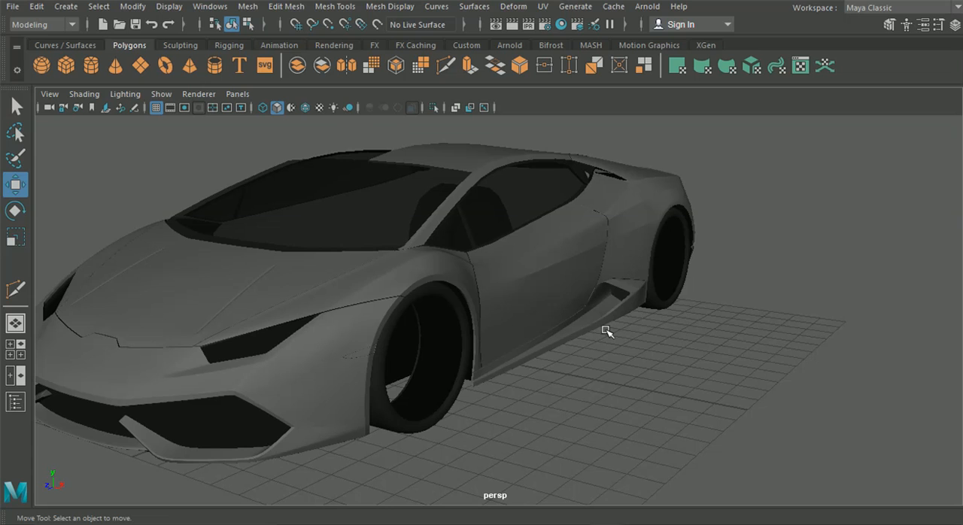
Step: Select the side skirt and group it, checking its attributes in the Channel Box
click(597, 328)
click(625, 351)
click(615, 321)
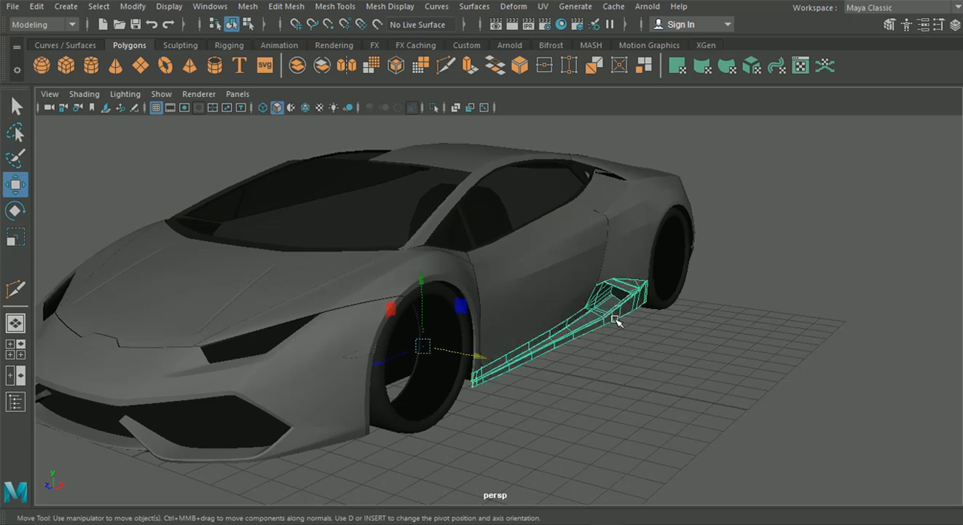
click(955, 24)
key(ctrl+g)
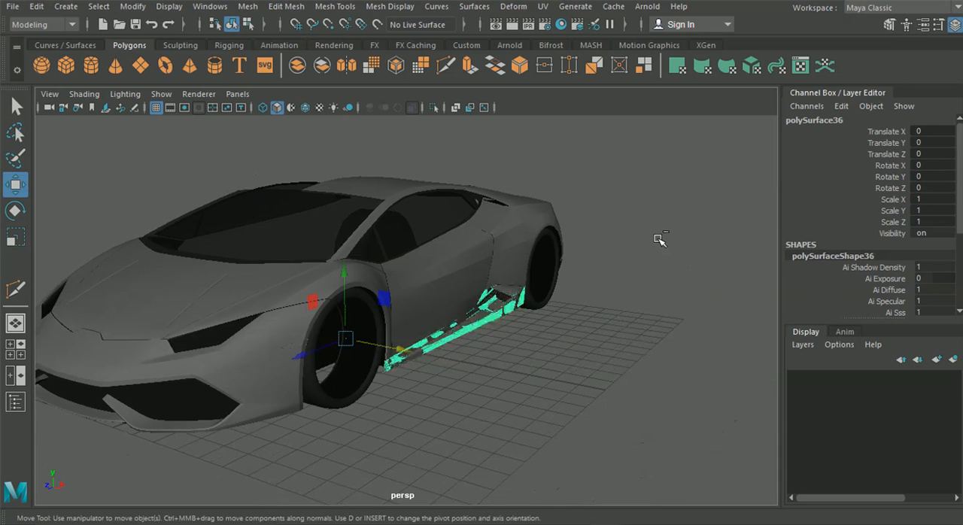
click(676, 259)
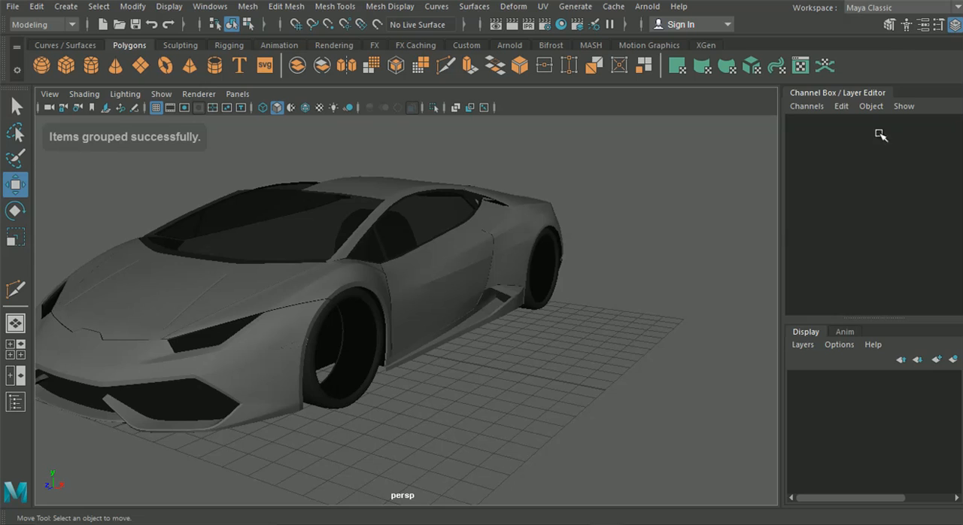
click(954, 24)
Step: Select the side skirt again as a whole object and duplicate it
click(620, 311)
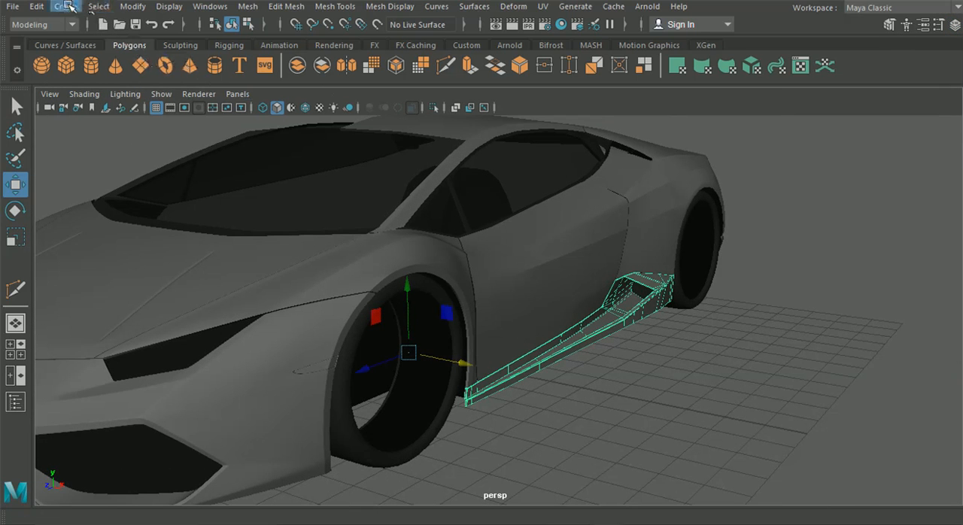
scroll(613, 366, up, 5)
right_drag(617, 103, 624, 75)
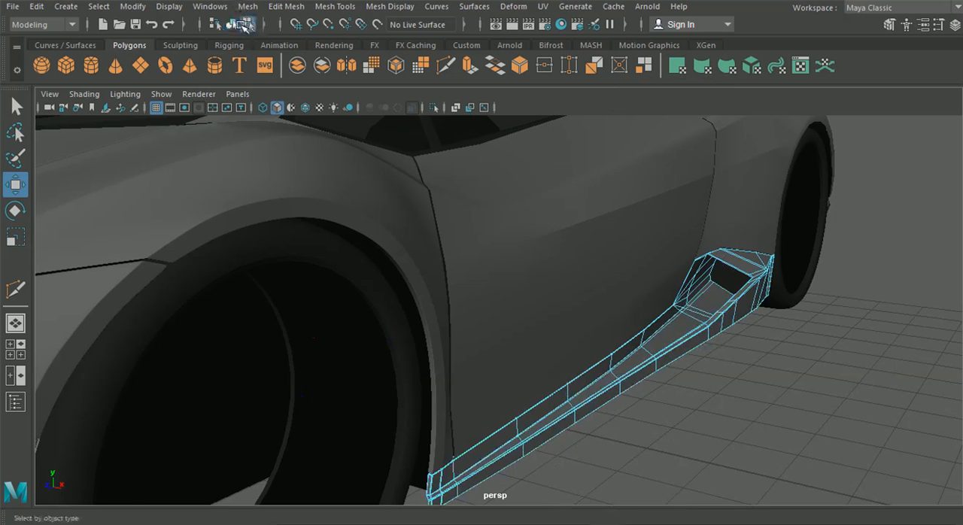
click(232, 26)
scroll(607, 316, down, 5)
alt+drag(607, 316, 636, 318)
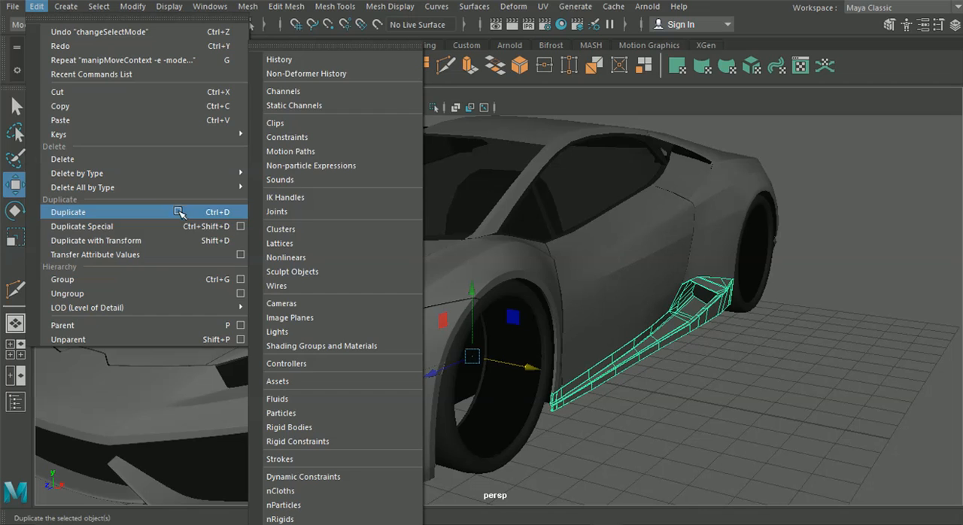
click(148, 218)
alt+drag(154, 225, 467, 266)
Step: Examine the car body from the front and the side, checking the side skirt, hood and surrounding panels
click(441, 399)
alt+drag(441, 400, 591, 375)
click(620, 326)
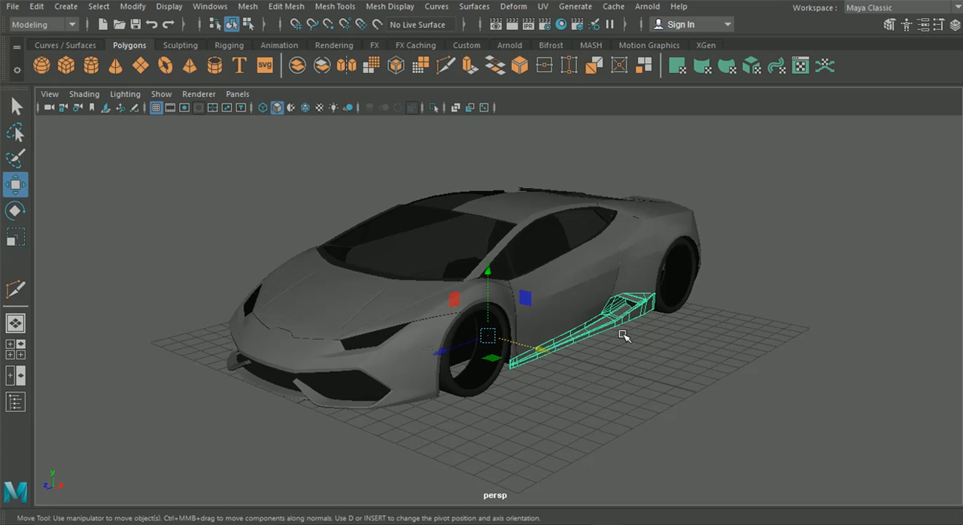
click(380, 309)
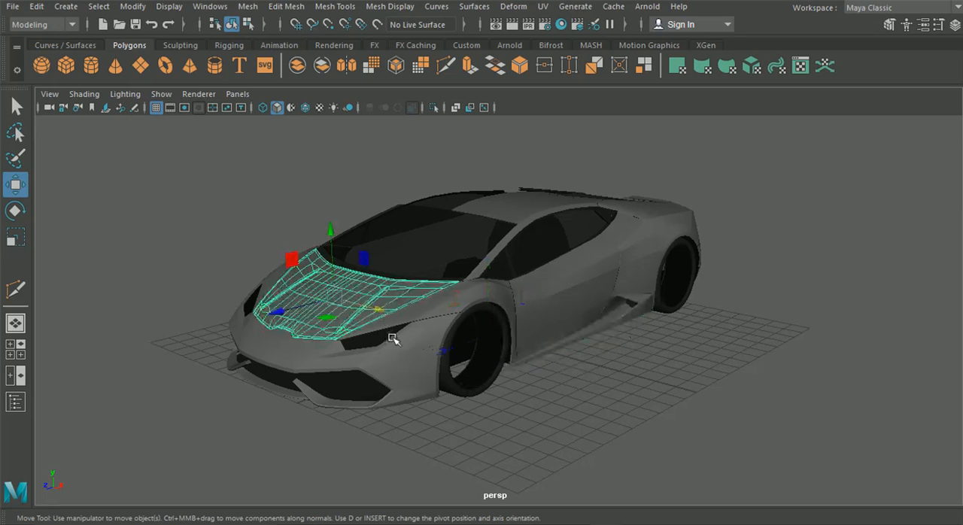
click(392, 356)
click(440, 294)
alt+drag(311, 341, 576, 343)
click(401, 386)
alt+drag(400, 386, 312, 371)
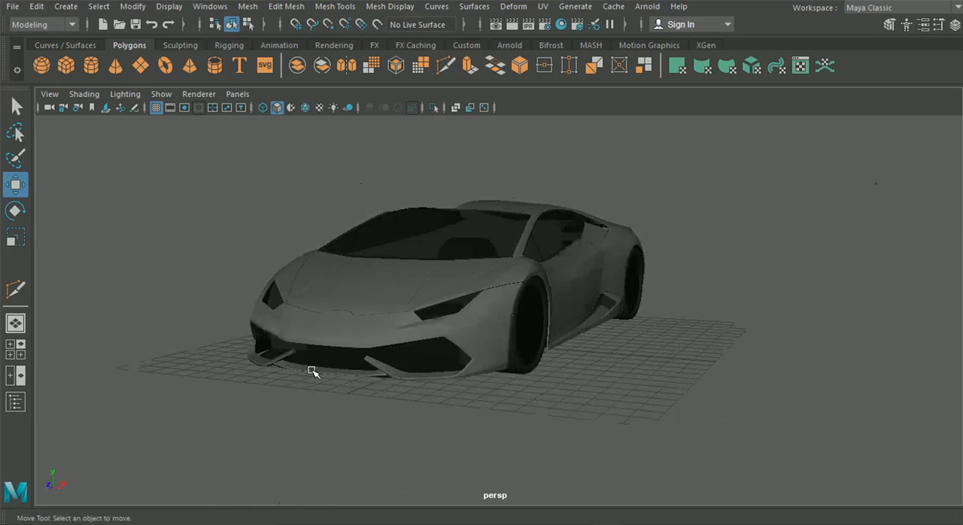
alt+drag(462, 136, 480, 200)
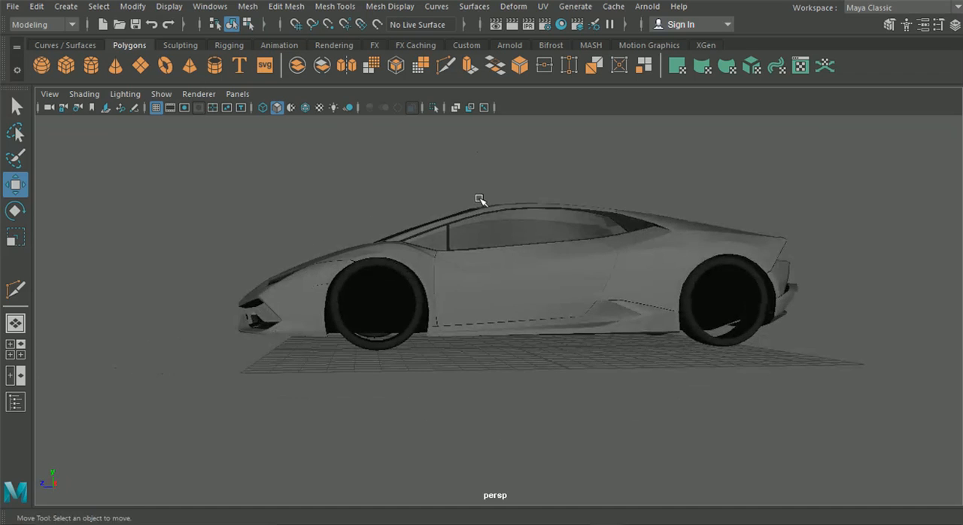
scroll(494, 237, up, 3)
alt+drag(494, 238, 565, 259)
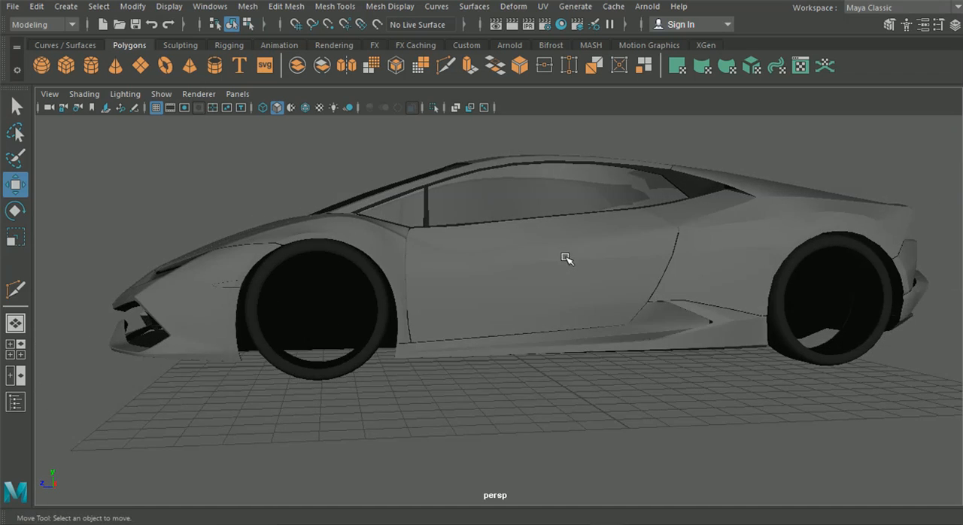
alt+middle_drag(566, 258, 486, 266)
Step: Select the door, front fender and side skirt together and isolate them in the view
scroll(486, 267, up, 4)
click(563, 258)
click(563, 259)
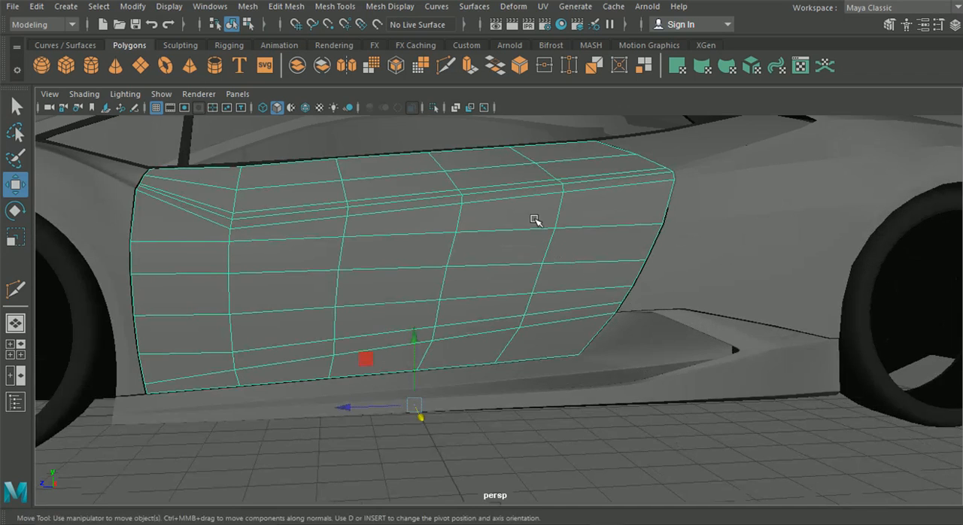
shift+click(130, 331)
shift+click(215, 407)
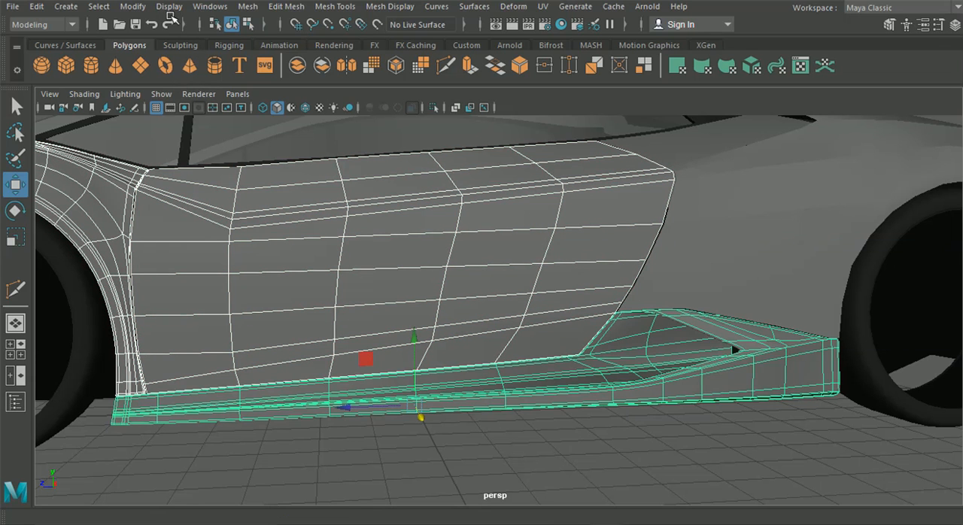
click(161, 94)
mouse_move(218, 7)
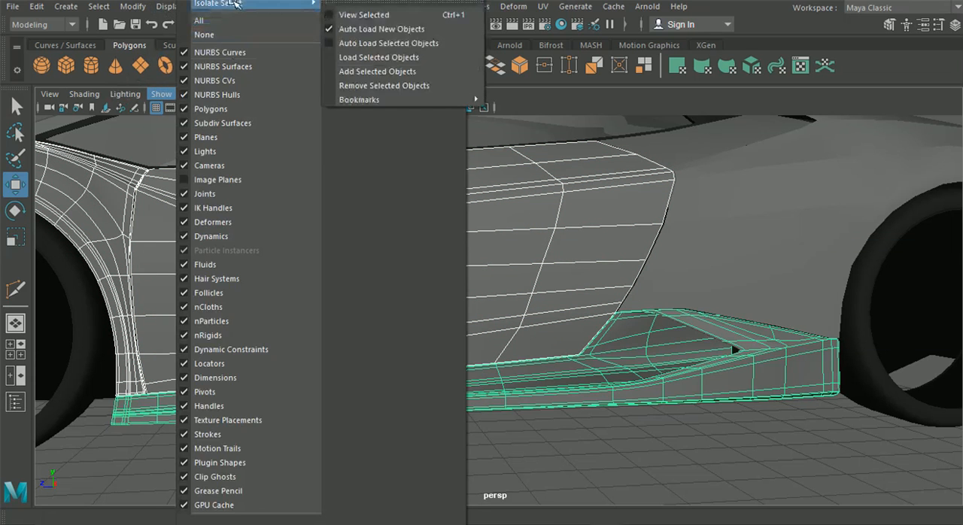
click(348, 9)
Step: Examine the seams between the isolated front fender, door and side skirt
click(617, 462)
key(5)
mouse_move(617, 462)
alt+mouse_down()
mouse_move(542, 455)
mouse_move(651, 450)
mouse_move(690, 463)
mouse_move(714, 450)
mouse_move(651, 442)
alt+mouse_up()
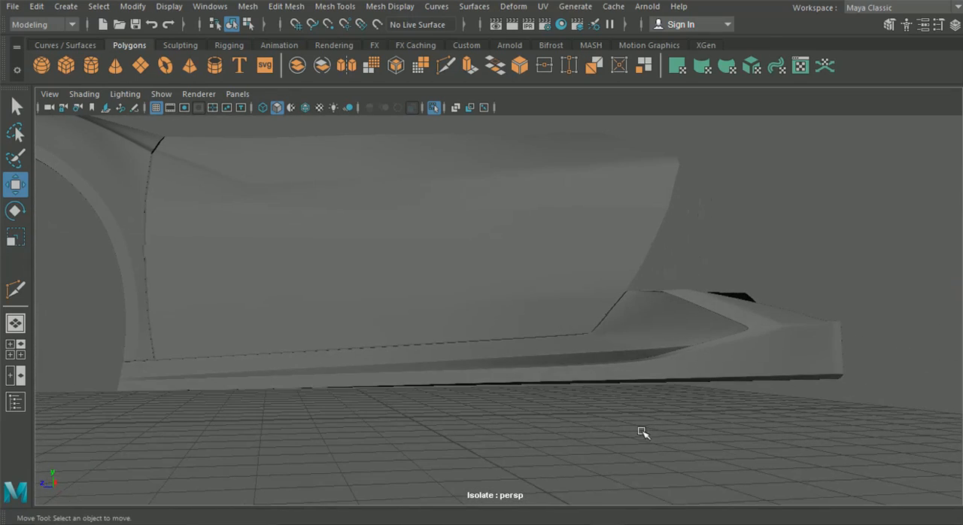
alt+drag(707, 397, 757, 403)
alt+drag(736, 363, 584, 366)
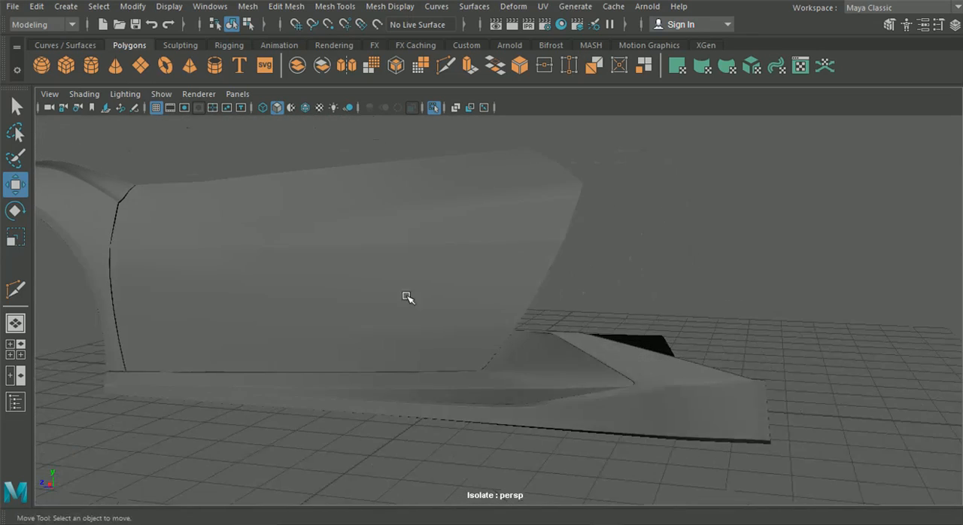
alt+middle_drag(307, 237, 396, 243)
alt+drag(382, 230, 426, 290)
click(271, 248)
click(271, 227)
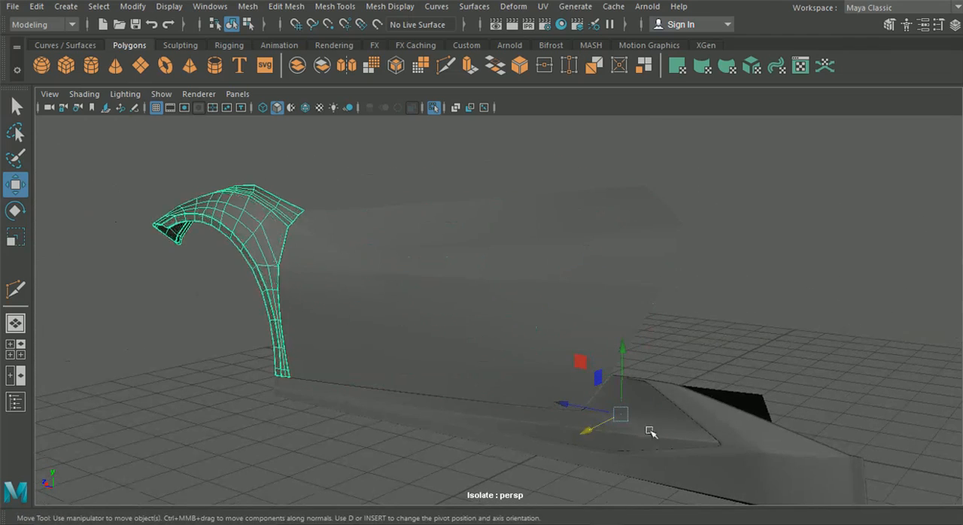
click(686, 436)
click(447, 466)
alt+drag(442, 467, 499, 421)
scroll(499, 420, up, 4)
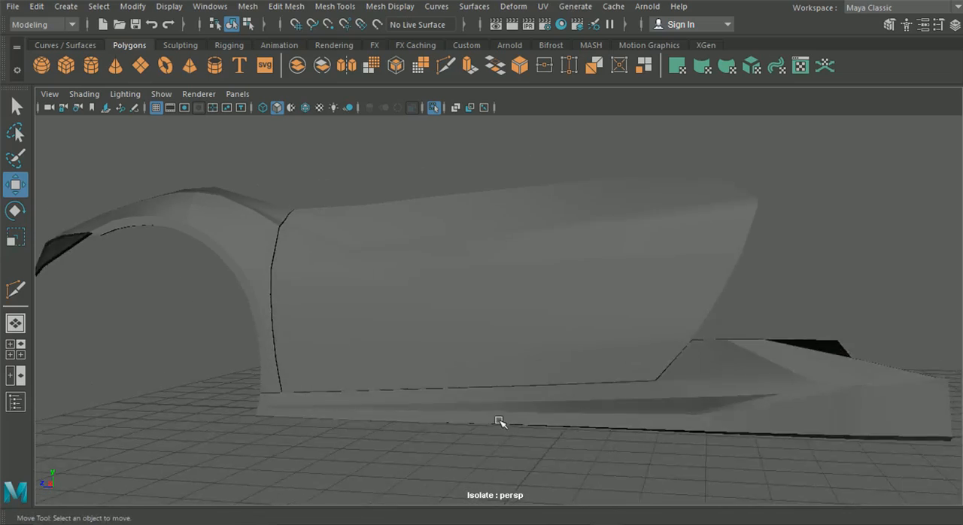
Step: Turn on wireframe on shaded and frame the upper corner where the front fender meets the door
click(305, 109)
alt+drag(263, 248, 299, 259)
alt+middle_drag(299, 259, 421, 287)
alt+drag(421, 286, 245, 283)
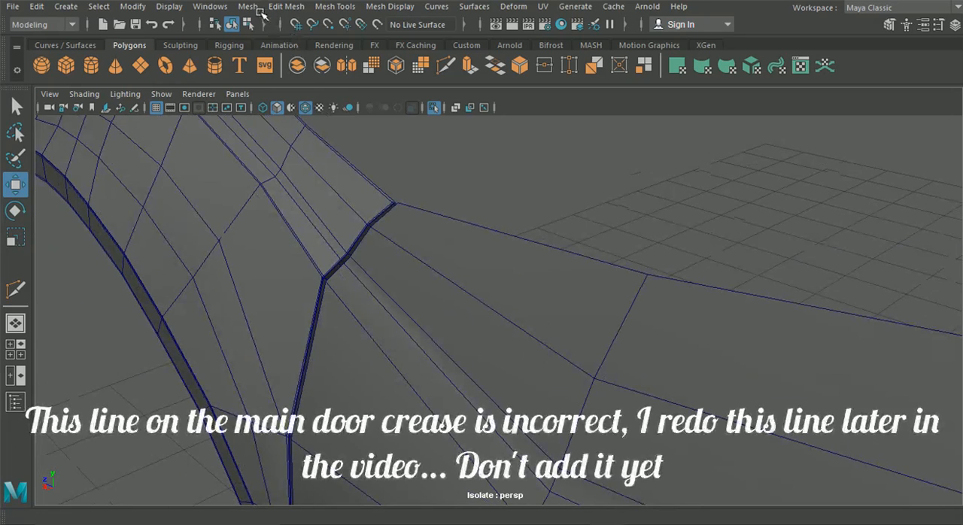
Step: Insert an edge loop with the Insert Edge Loop tool close beside the lower line of the door's crease
click(320, 8)
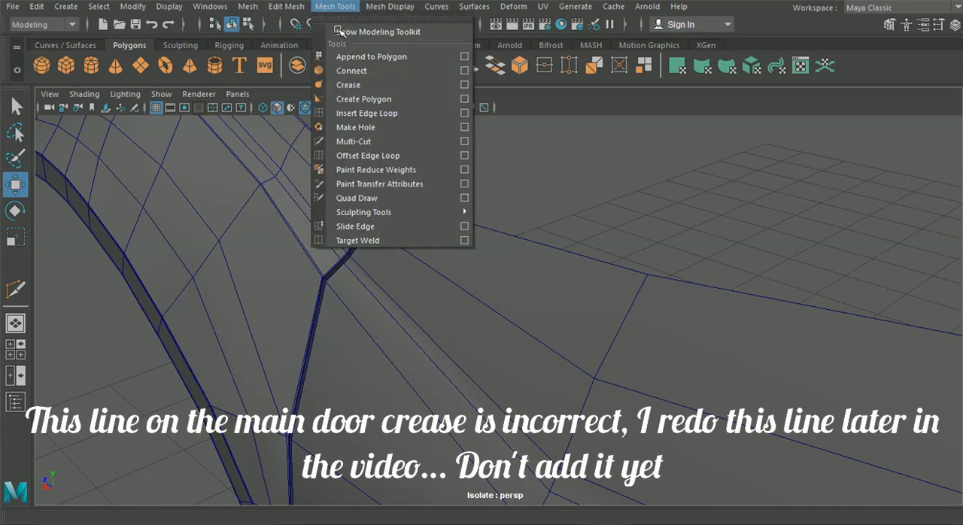
click(370, 128)
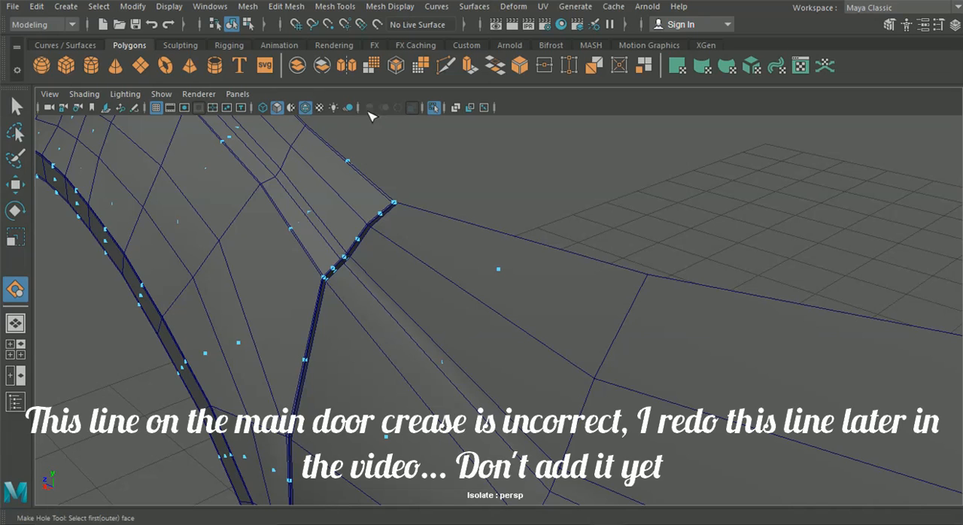
click(307, 6)
mouse_move(336, 10)
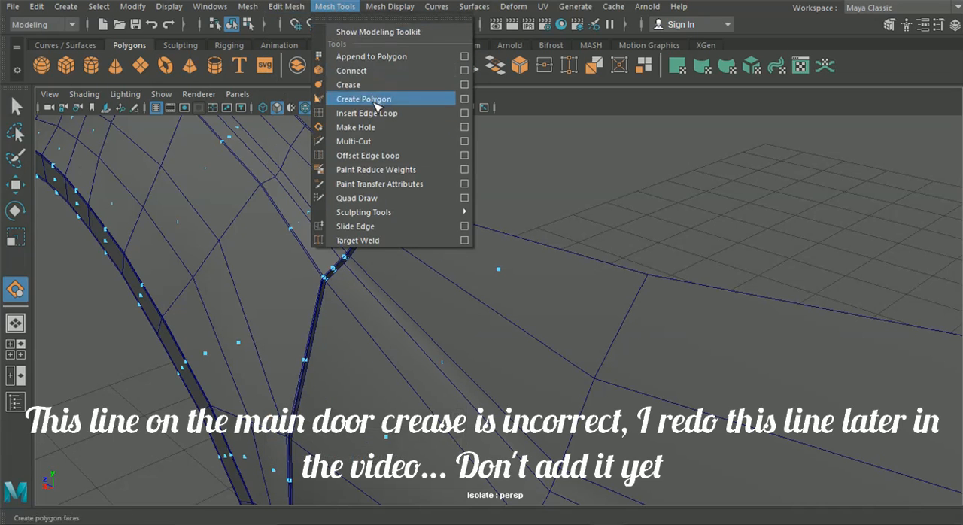
click(381, 114)
scroll(382, 217, up, 10)
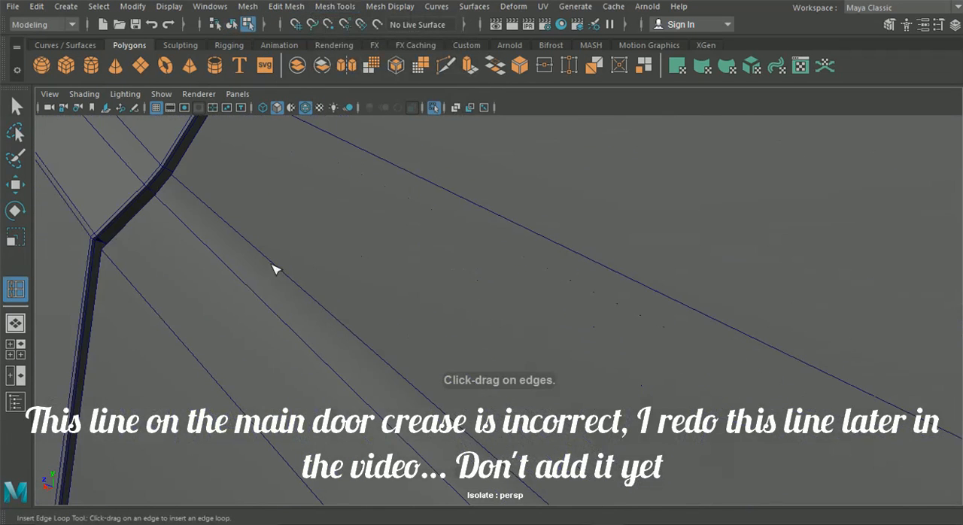
scroll(118, 247, down, 5)
alt+middle_drag(118, 247, 366, 344)
alt+drag(366, 344, 351, 384)
alt+middle_drag(351, 385, 820, 329)
alt+drag(821, 329, 542, 374)
alt+drag(589, 407, 414, 425)
alt+middle_drag(414, 426, 449, 378)
alt+right_drag(449, 379, 490, 396)
click(419, 322)
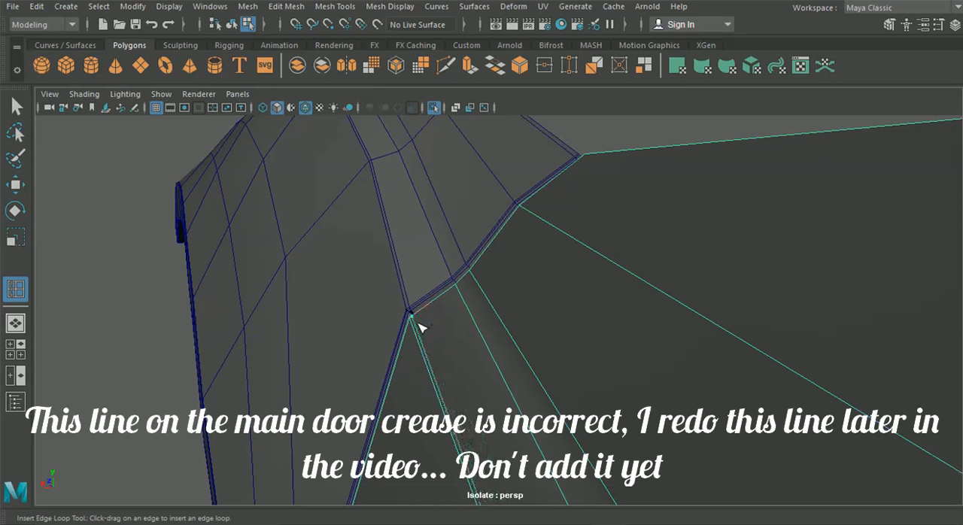
Step: Insert another edge loop running along the door, right next to its top edge
scroll(425, 329, down, 6)
drag(418, 323, 585, 379)
scroll(617, 387, down, 5)
alt+drag(647, 396, 705, 385)
alt+middle_drag(706, 385, 526, 353)
scroll(451, 324, up, 5)
alt+drag(420, 283, 348, 258)
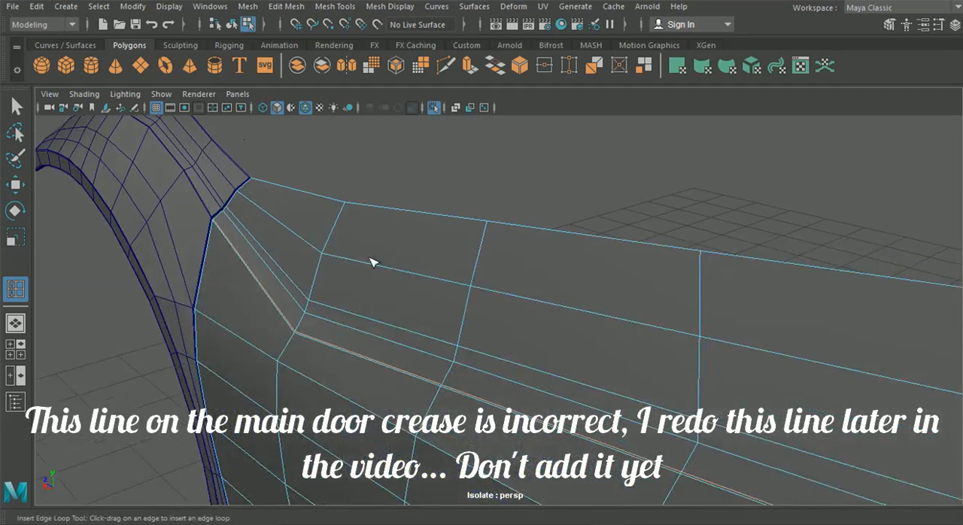
scroll(348, 258, up, 8)
drag(454, 338, 469, 311)
scroll(396, 360, down, 8)
alt+drag(396, 360, 475, 359)
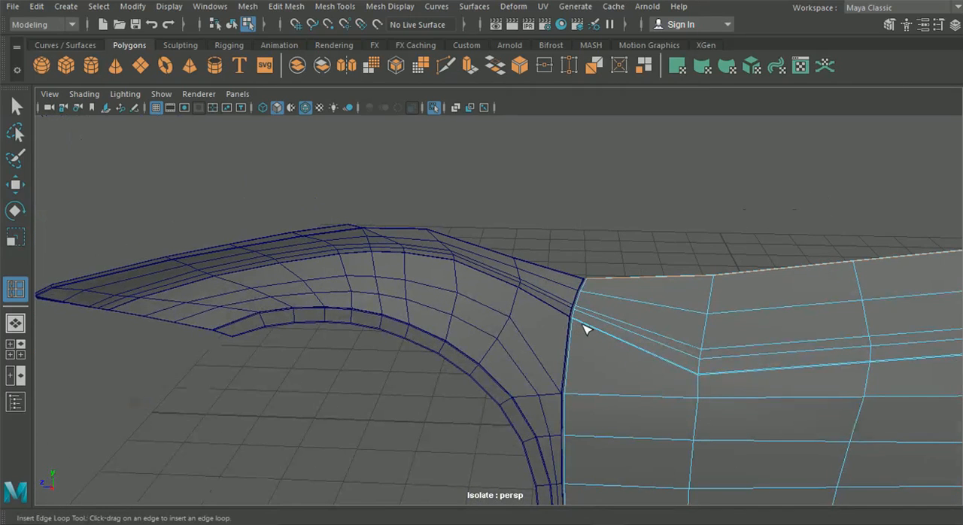
Step: Insert edge loops close beside the door's front edge along the fender and its bottom edge above the side skirt
scroll(714, 369, up, 6)
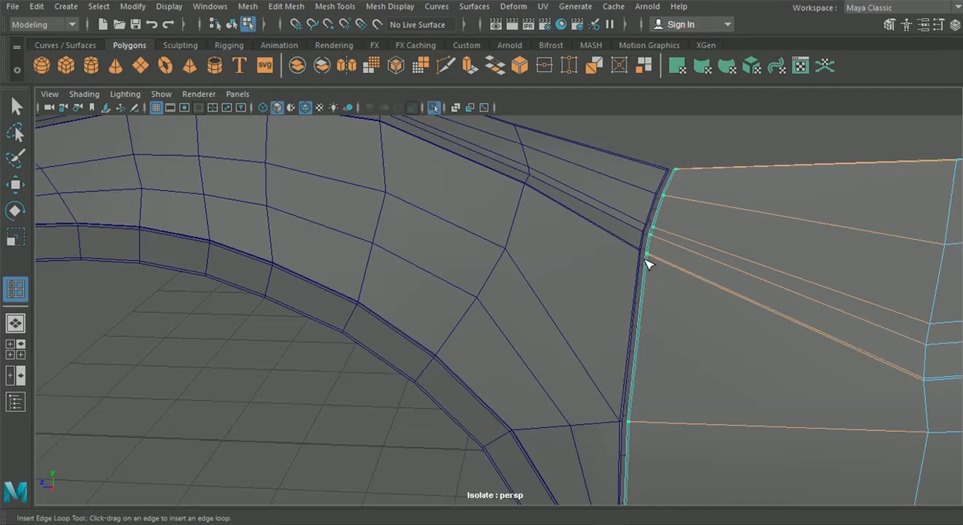
drag(645, 260, 645, 259)
scroll(647, 361, down, 5)
alt+middle_drag(648, 400, 555, 283)
scroll(555, 331, up, 4)
alt+middle_drag(554, 388, 532, 324)
scroll(532, 325, up, 4)
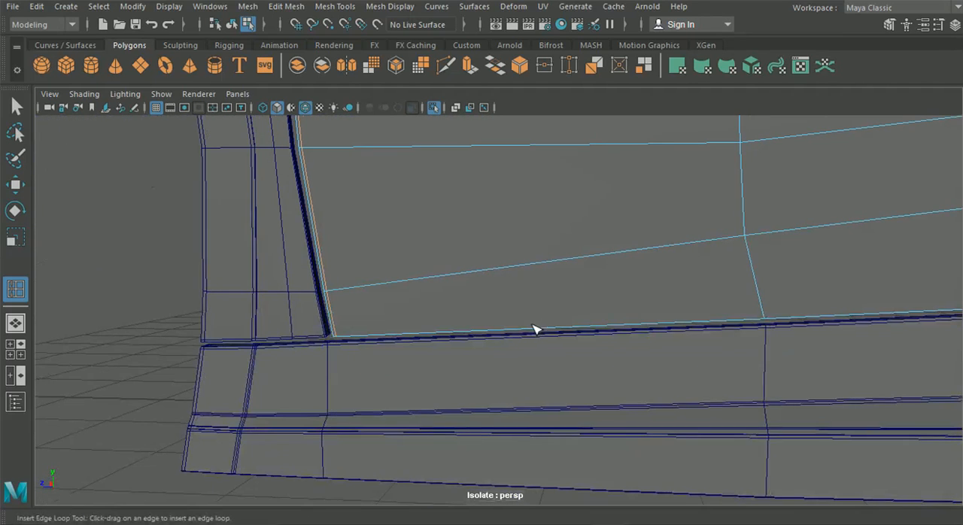
drag(767, 300, 766, 322)
Step: Switch to Photos and examine the door's lower rear corner in reference picture 06.jpg
scroll(750, 316, down, 6)
alt+middle_drag(749, 346, 550, 381)
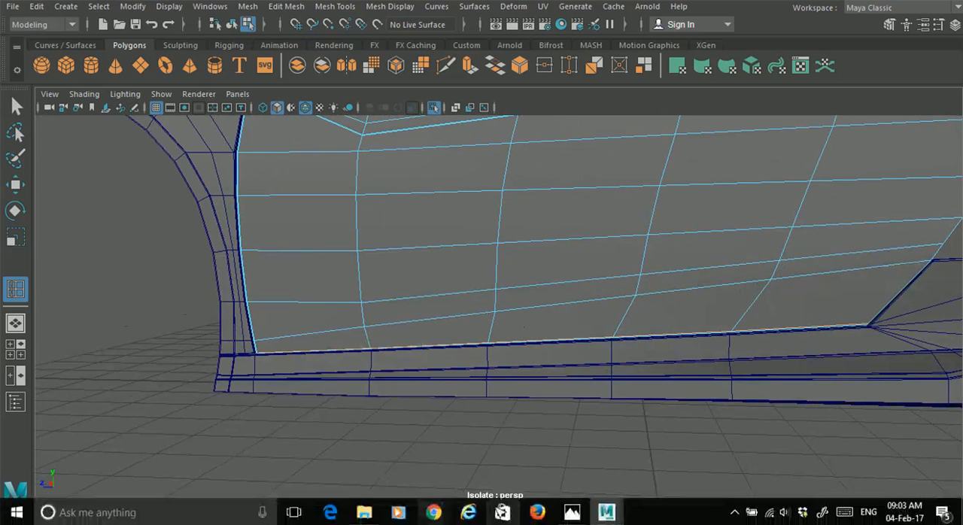
click(573, 513)
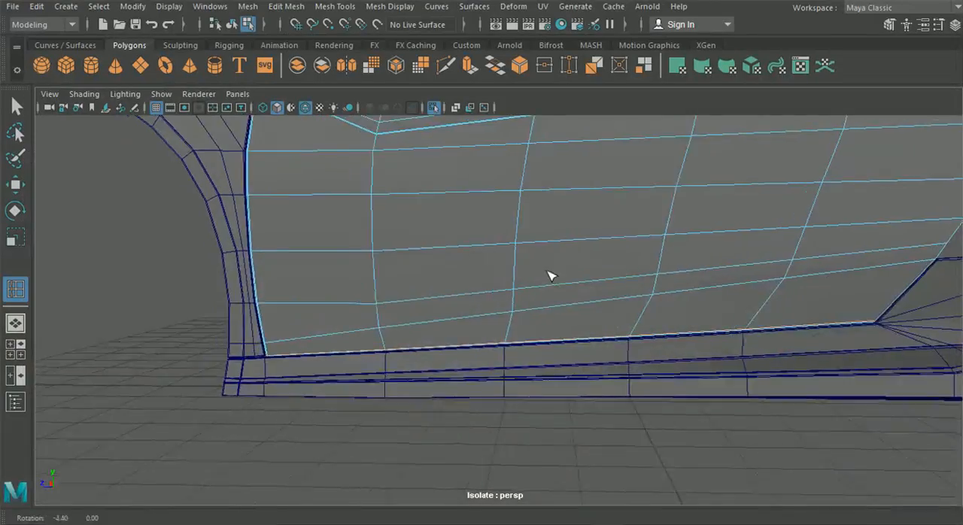
Step: Insert supporting edge loops just below and just above the slanted crease line along the door's lower part
scroll(549, 274, up, 3)
alt+drag(592, 284, 658, 265)
scroll(658, 265, up, 3)
alt+middle_drag(603, 258, 343, 245)
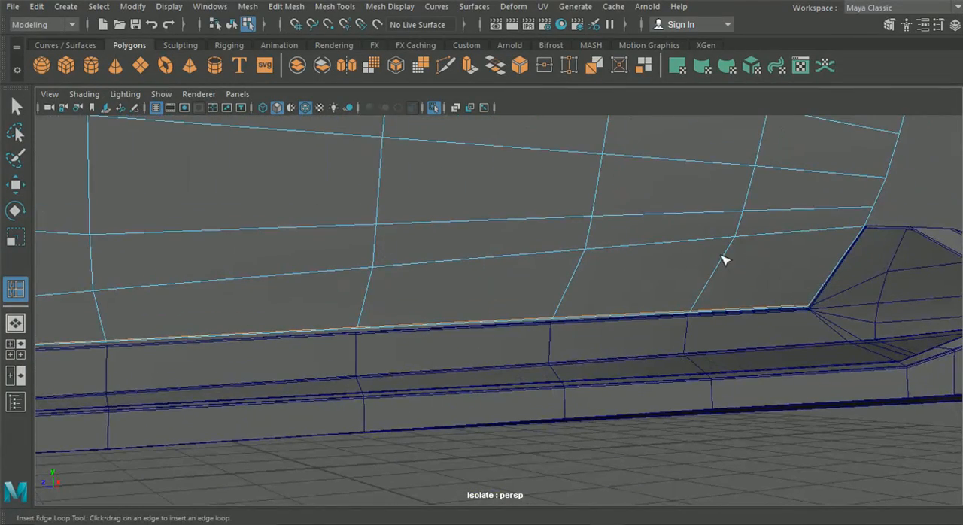
drag(725, 258, 735, 238)
alt+middle_drag(747, 248, 474, 305)
scroll(553, 293, up, 4)
scroll(587, 281, up, 3)
alt+middle_drag(621, 272, 516, 288)
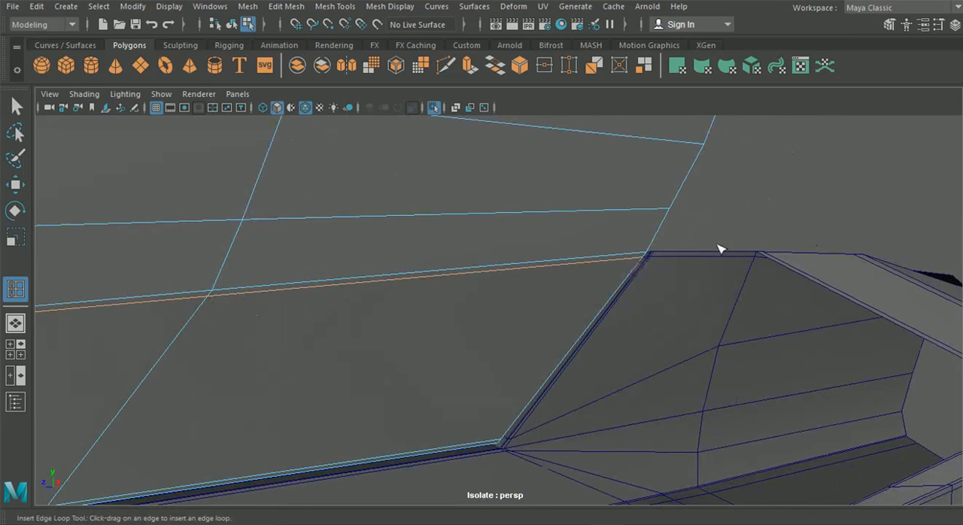
alt+middle_drag(283, 269, 351, 265)
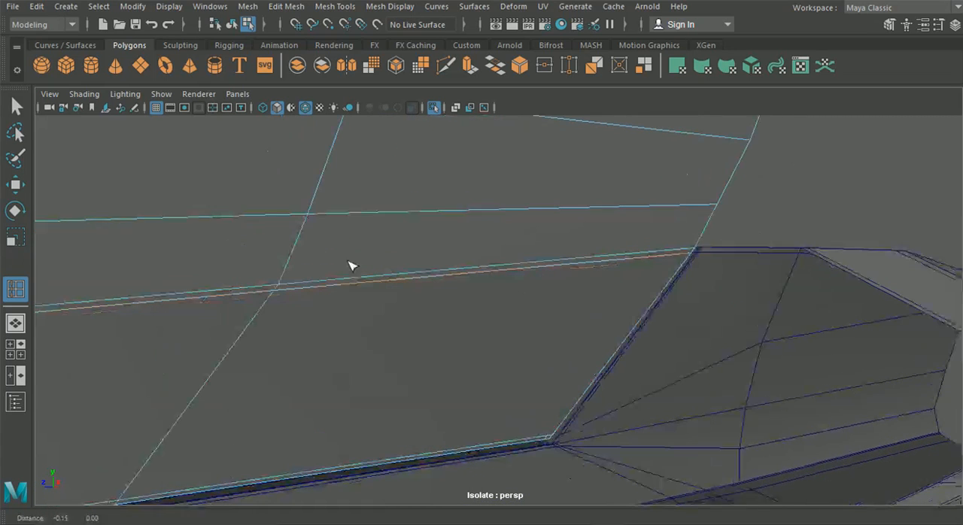
drag(293, 266, 282, 284)
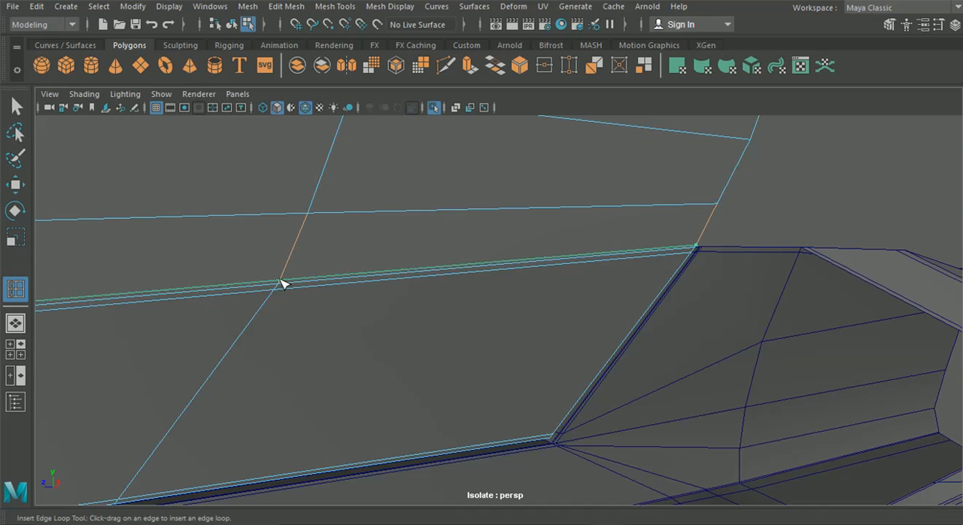
Step: Return to object mode, turn off wireframe on shaded and inspect the lower part of the door in profile
scroll(286, 285, down, 4)
alt+middle_drag(324, 290, 669, 288)
scroll(454, 243, down, 4)
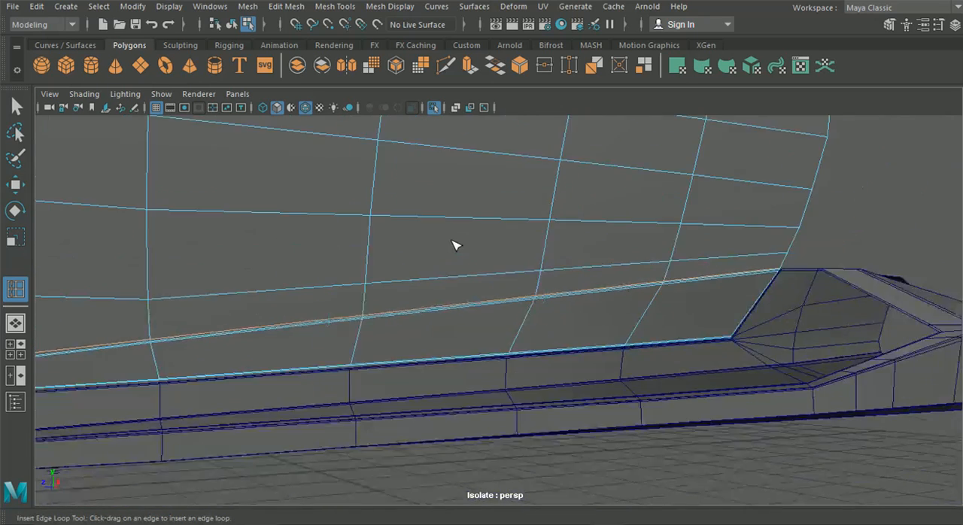
click(231, 24)
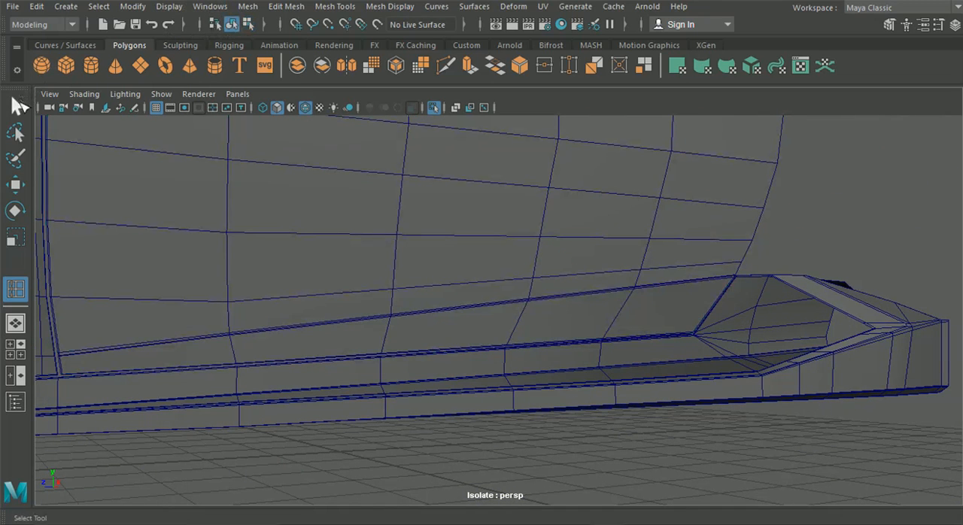
click(16, 106)
click(294, 185)
click(305, 107)
click(551, 466)
alt+drag(551, 466, 584, 309)
click(460, 341)
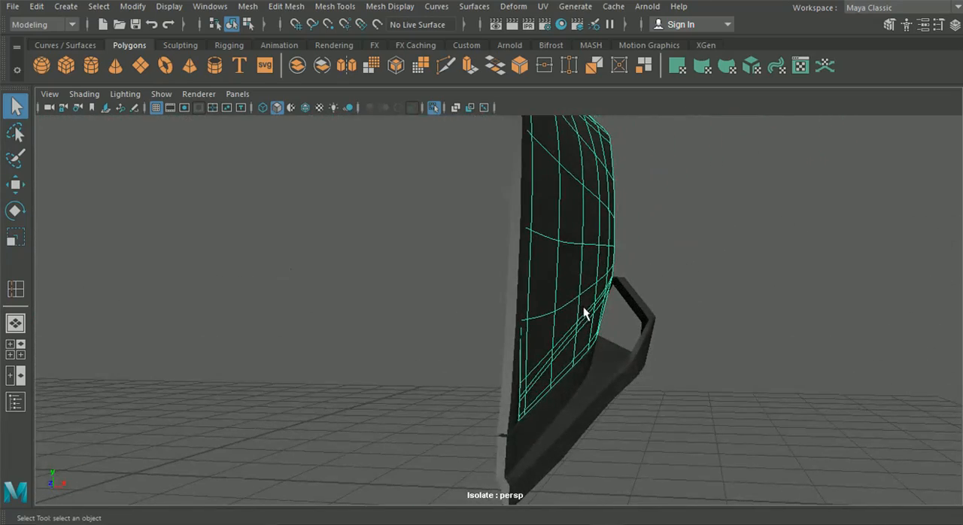
Step: Set the door to unsmoothed display and adjust the four inner vertices along its lower crease with the Move tool
key(1)
alt+drag(734, 348, 518, 312)
right_drag(576, 320, 515, 102)
alt+drag(619, 253, 461, 307)
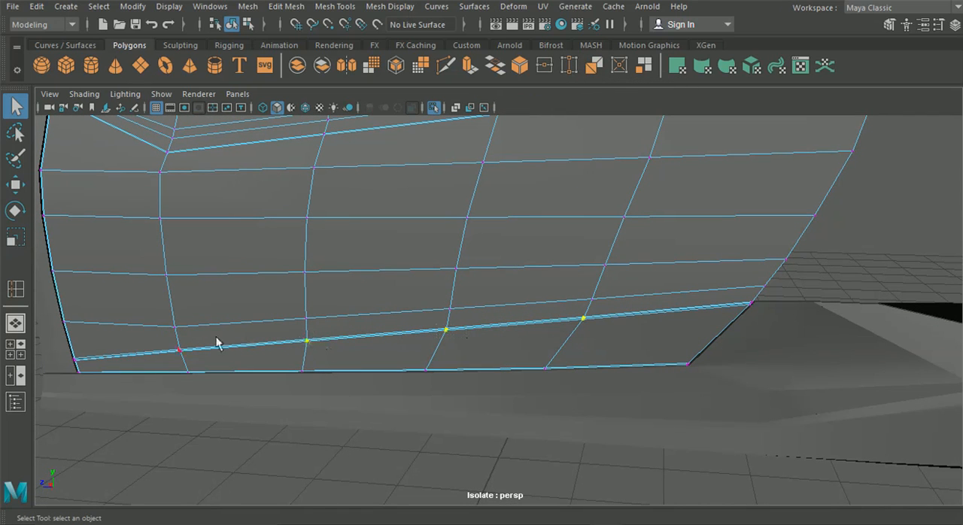
click(16, 190)
alt+drag(305, 300, 333, 344)
drag(353, 403, 451, 361)
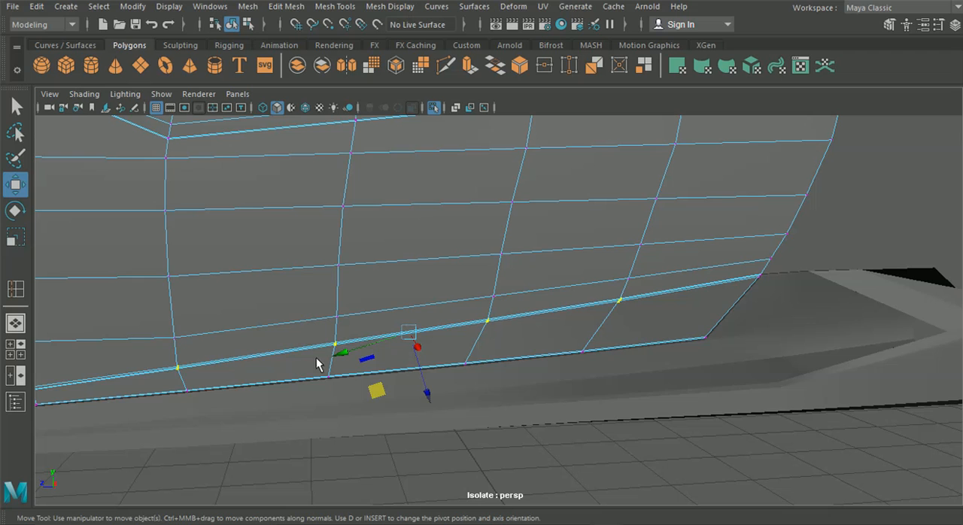
Step: Shift the four inner vertices of the row above the door's lower crease along X, and adjust that row's rear end vertex
click(196, 341)
shift+click(331, 321)
shift+click(489, 301)
shift+click(626, 277)
alt+drag(467, 301, 629, 326)
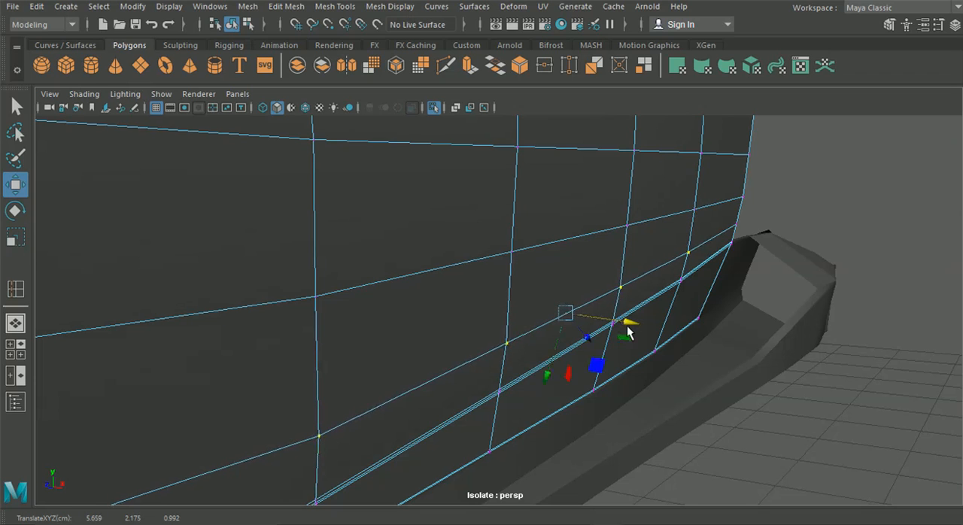
alt+drag(677, 376, 760, 258)
click(756, 223)
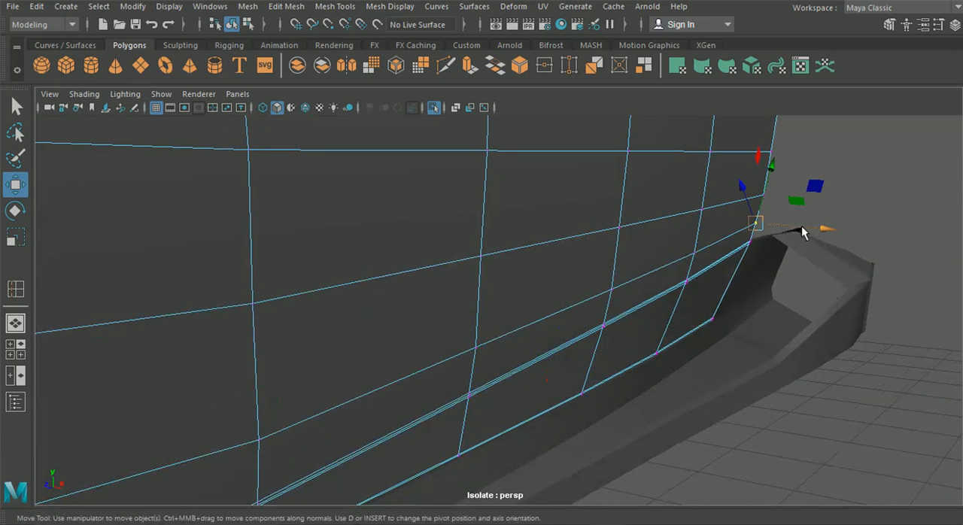
drag(823, 232, 824, 233)
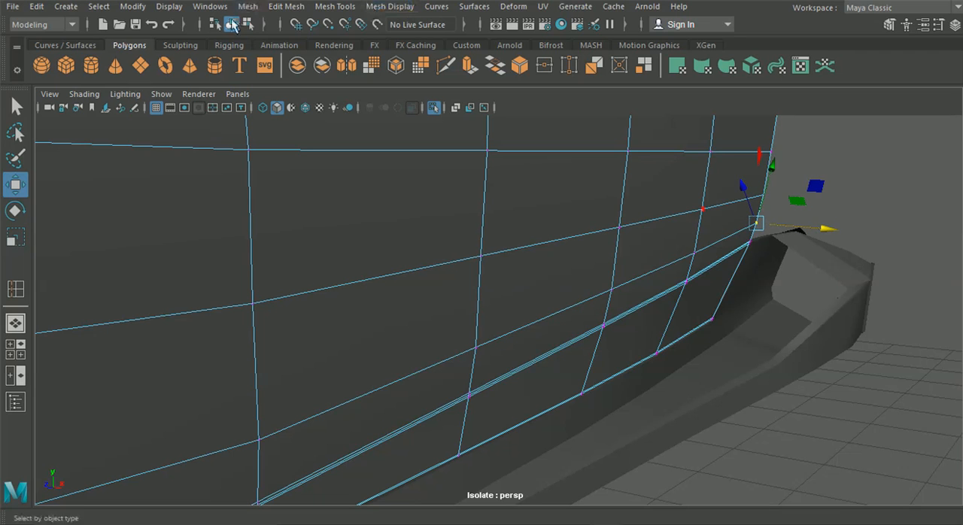
Step: Return to object mode and inspect the reshaped lower part of the door
click(233, 25)
scroll(593, 245, down, 5)
click(644, 381)
click(528, 302)
click(656, 389)
Step: Select three inner vertices on the door's lower crease and shift them along X to even out its curve
alt+drag(656, 389, 370, 269)
scroll(552, 356, up, 4)
click(503, 333)
right_drag(373, 256, 310, 104)
alt+drag(320, 280, 399, 263)
click(328, 320)
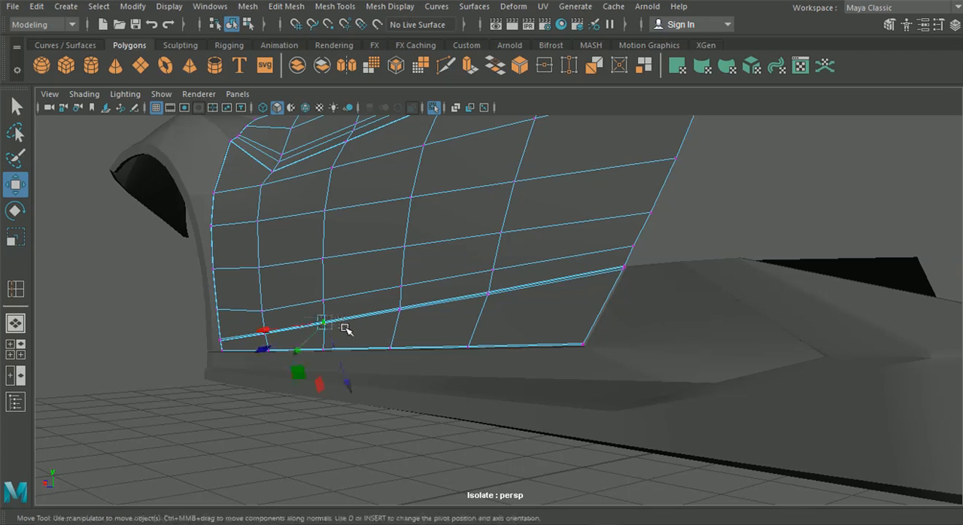
alt+drag(512, 304, 326, 323)
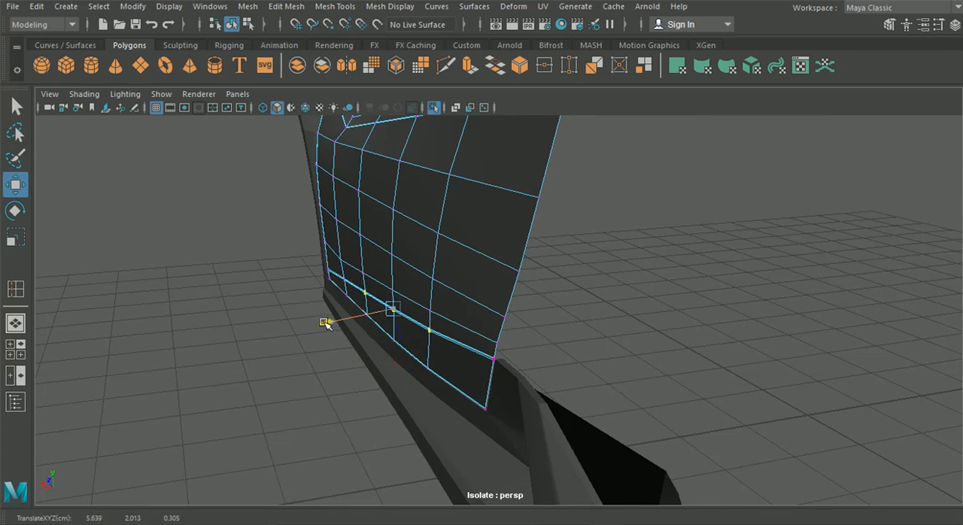
click(238, 378)
Step: Adjust the foremost inner vertex of the door's lower crease along X
alt+drag(239, 379, 333, 389)
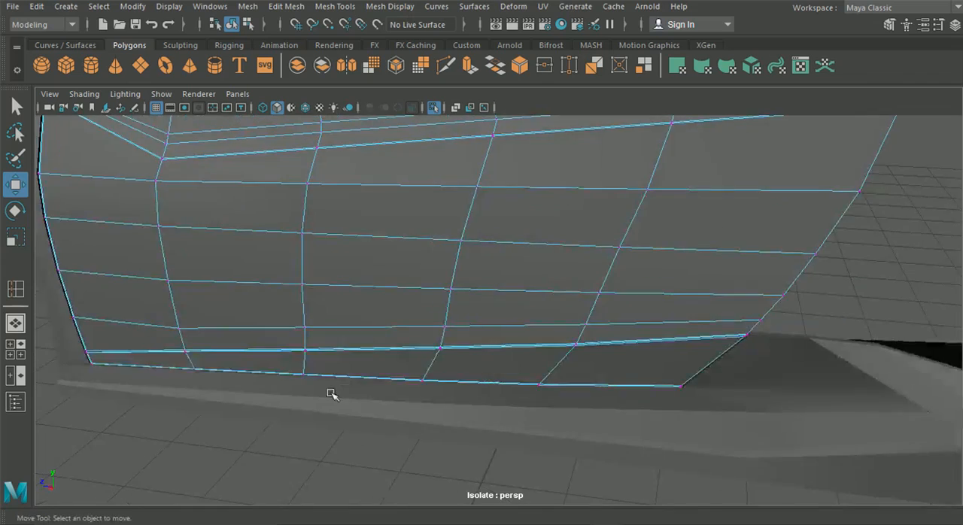
alt+middle_drag(334, 389, 462, 404)
alt+drag(462, 404, 350, 433)
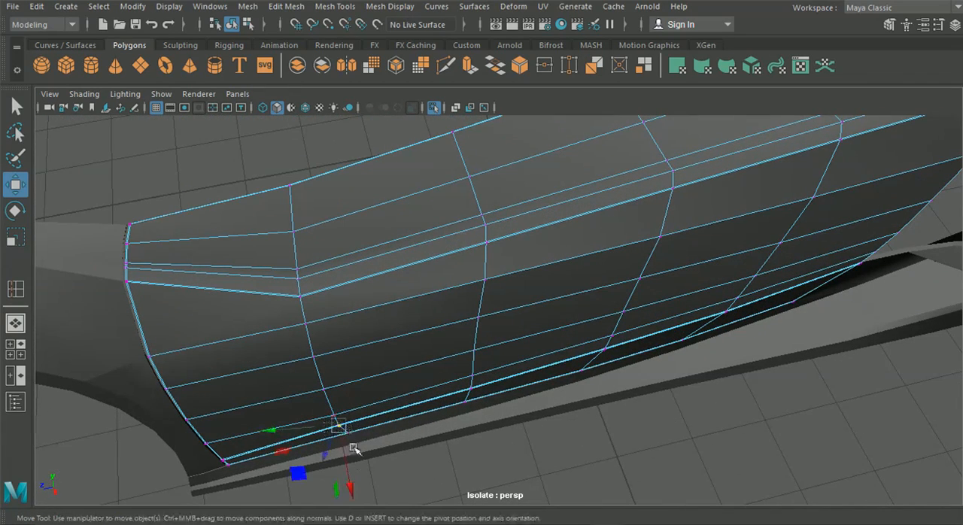
drag(351, 481, 570, 329)
Step: Raise the four inner vertices of the row above the lower crease one by one to level the row
scroll(634, 361, up, 3)
scroll(597, 353, up, 3)
click(480, 303)
drag(460, 362, 465, 315)
click(617, 277)
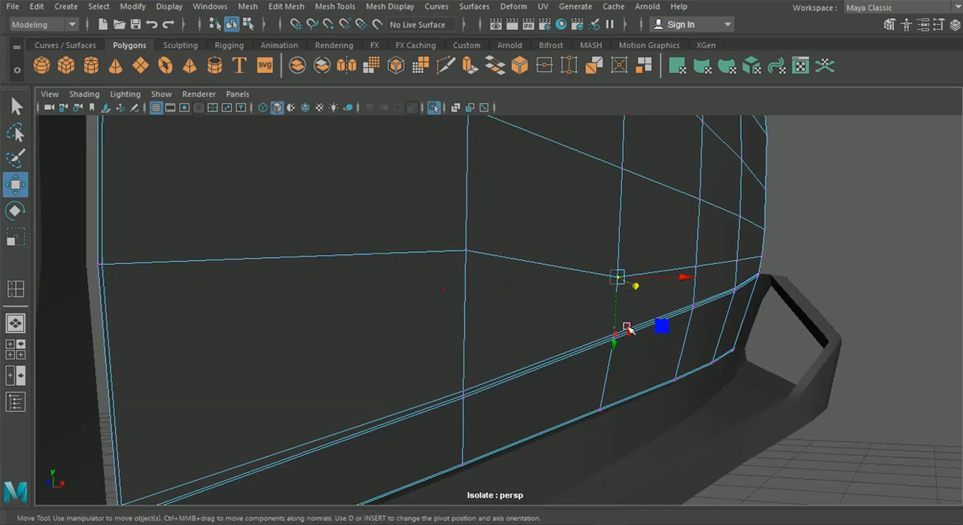
drag(616, 349, 615, 321)
click(700, 270)
drag(695, 325, 696, 316)
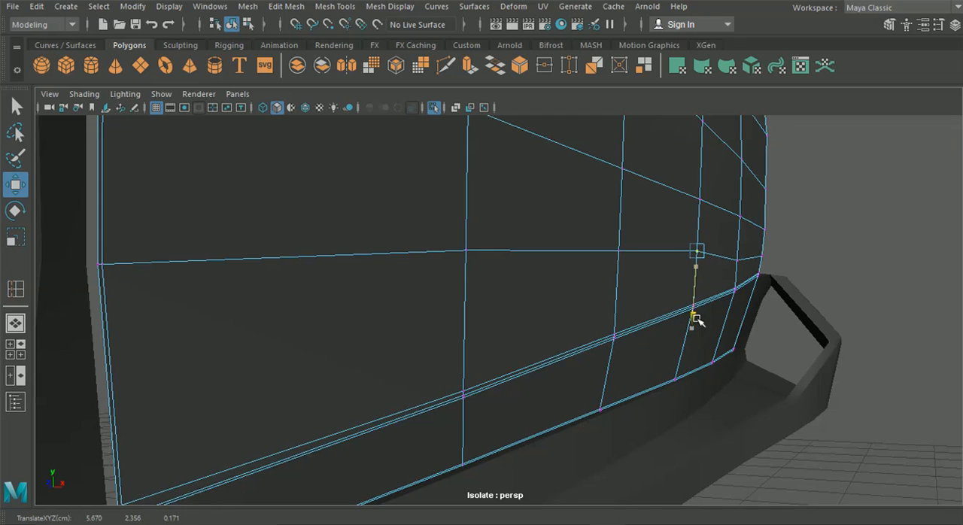
click(740, 262)
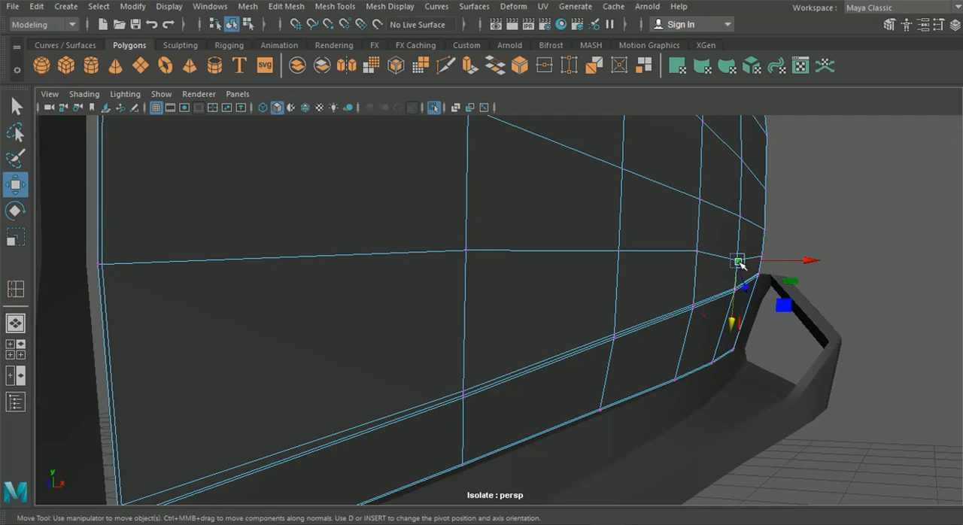
drag(736, 326, 732, 324)
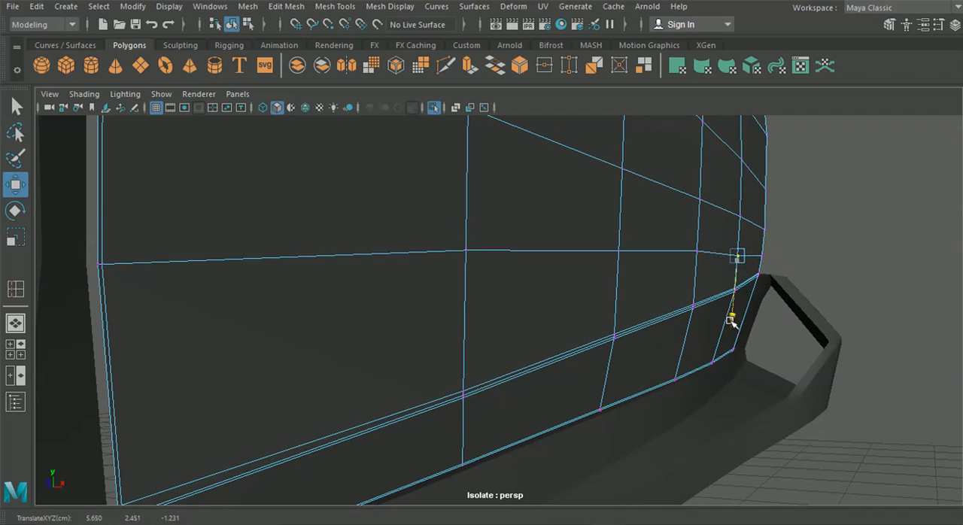
click(696, 249)
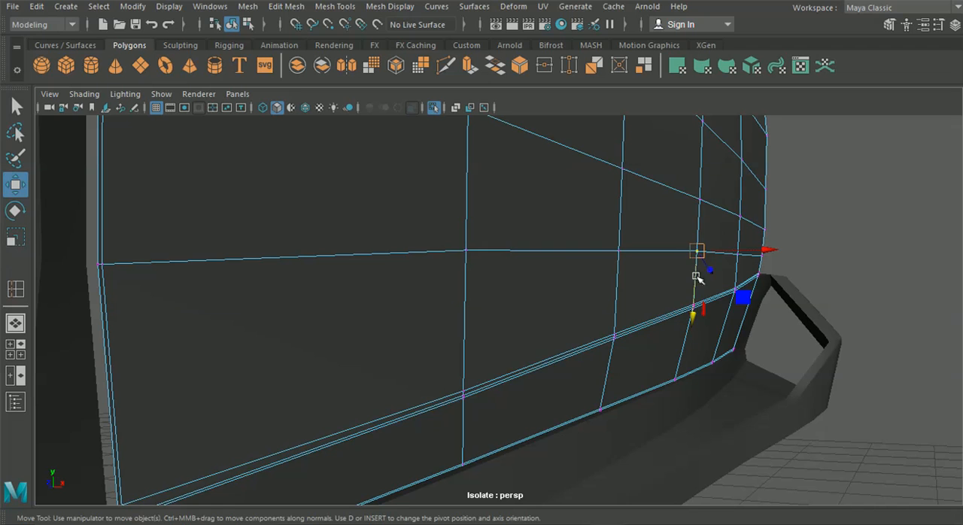
drag(695, 319, 691, 320)
Step: Return to object mode and examine the door's lower surface and its seams with the fender and side skirt
alt+drag(691, 320, 419, 361)
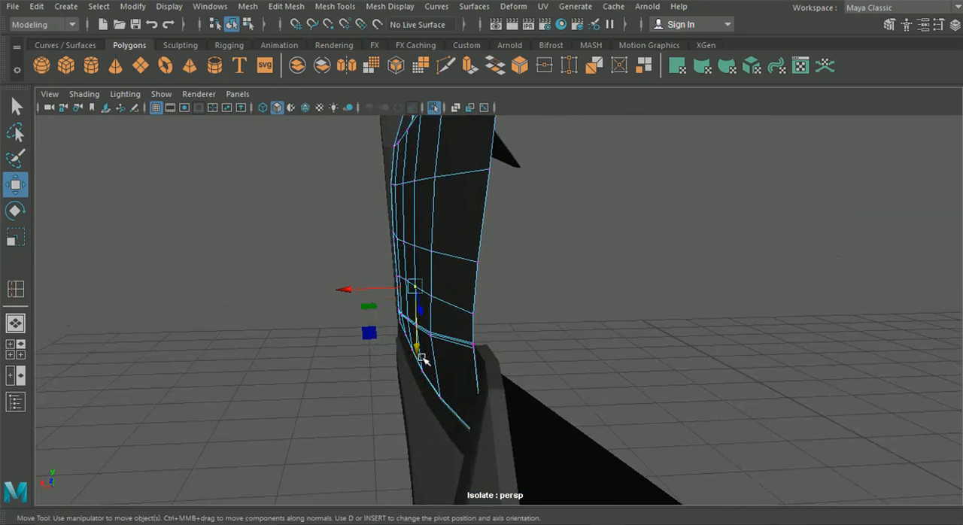
click(232, 25)
click(212, 190)
alt+drag(214, 192, 737, 285)
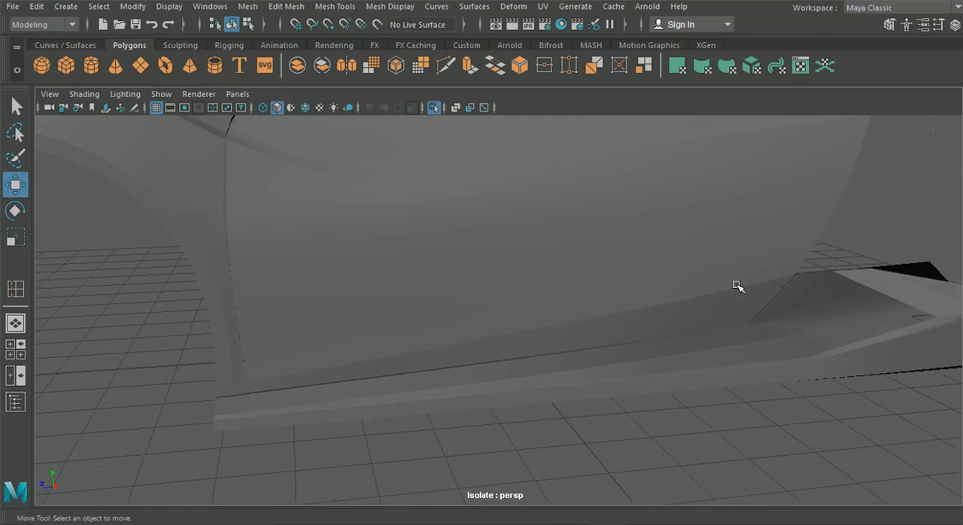
scroll(495, 322, down, 5)
alt+drag(495, 321, 426, 322)
click(425, 322)
scroll(381, 302, up, 3)
alt+middle_drag(382, 303, 589, 281)
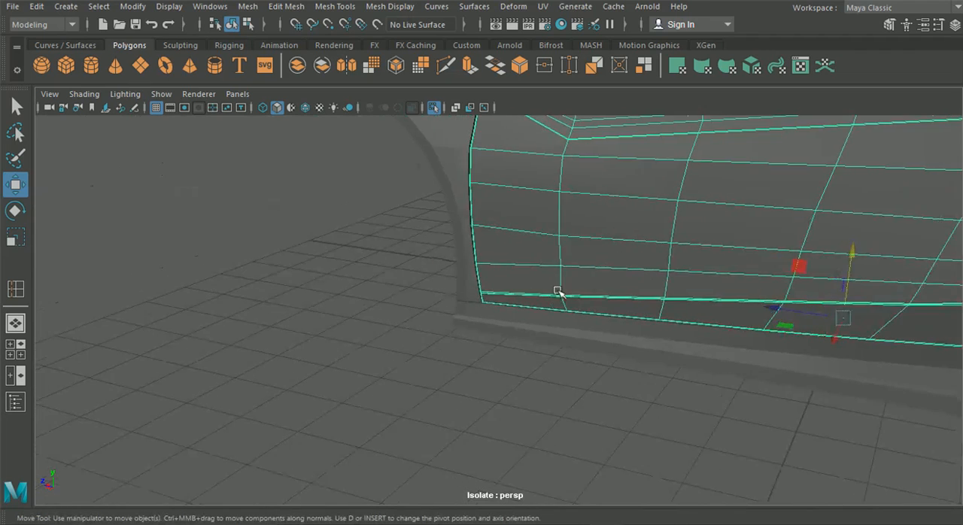
Step: Insert an edge loop across the front fender's lower end behind the wheel arch, close to its lowest horizontal edge row
scroll(476, 305, up, 5)
alt+drag(441, 281, 431, 339)
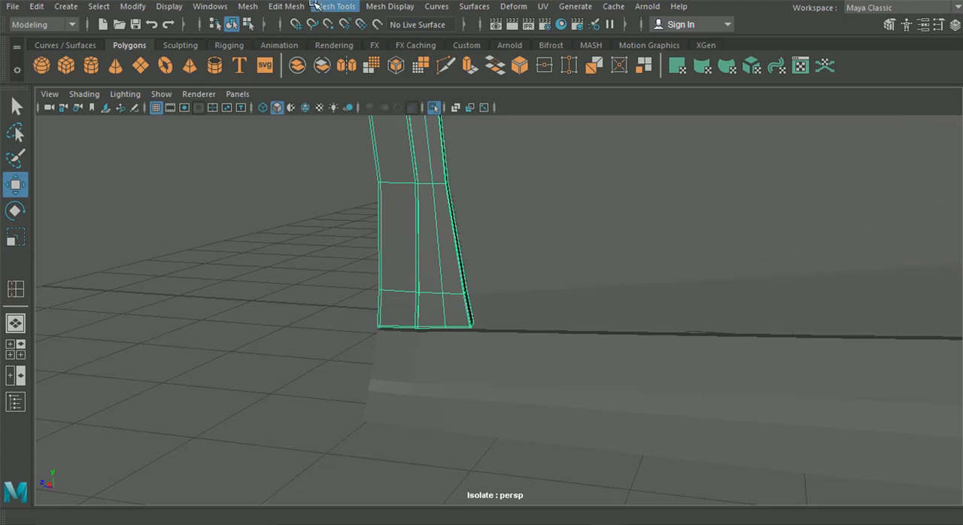
click(335, 6)
click(363, 114)
scroll(410, 280, up, 3)
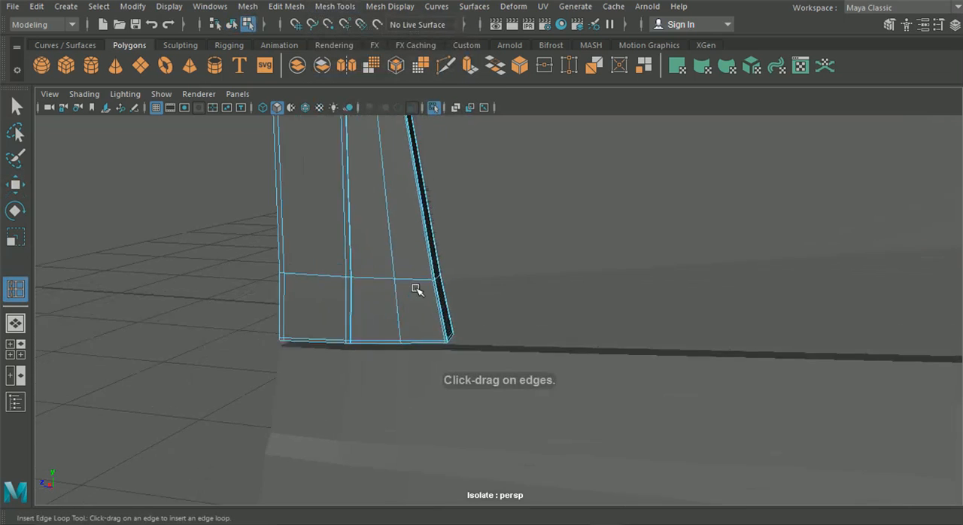
drag(370, 255, 370, 254)
Step: Return to object mode and examine the corner where the front fender, door and side skirt meet
click(233, 25)
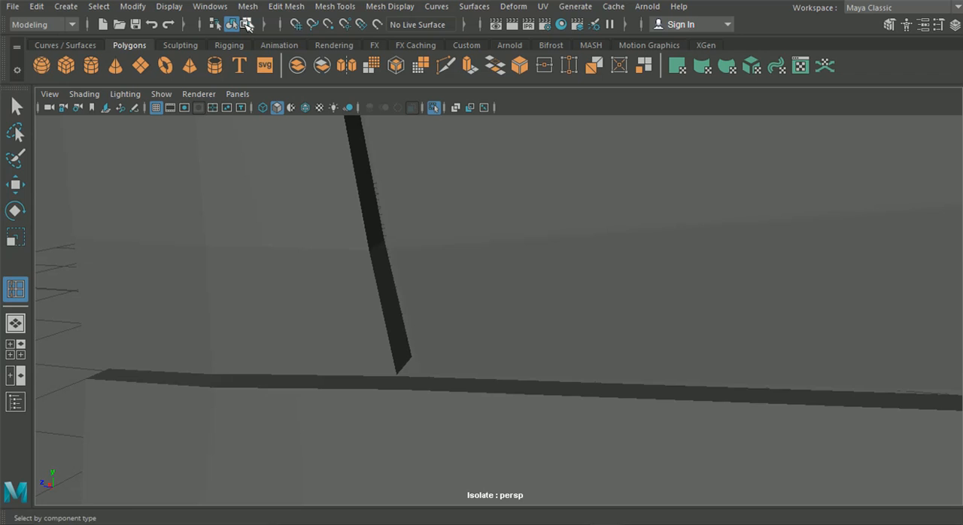
click(13, 105)
click(175, 196)
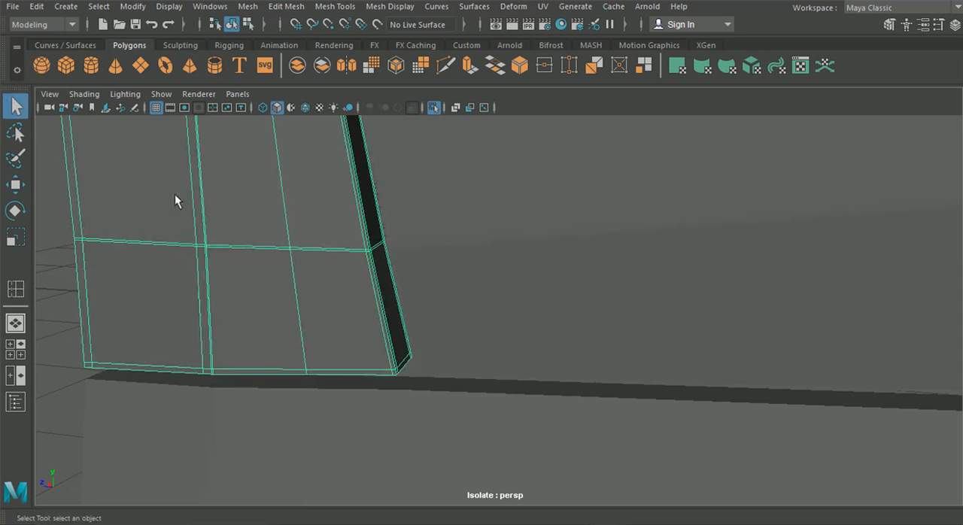
scroll(175, 196, down, 3)
click(483, 230)
scroll(482, 231, down, 2)
alt+drag(464, 274, 425, 271)
click(110, 243)
scroll(222, 287, down, 3)
alt+drag(224, 289, 315, 269)
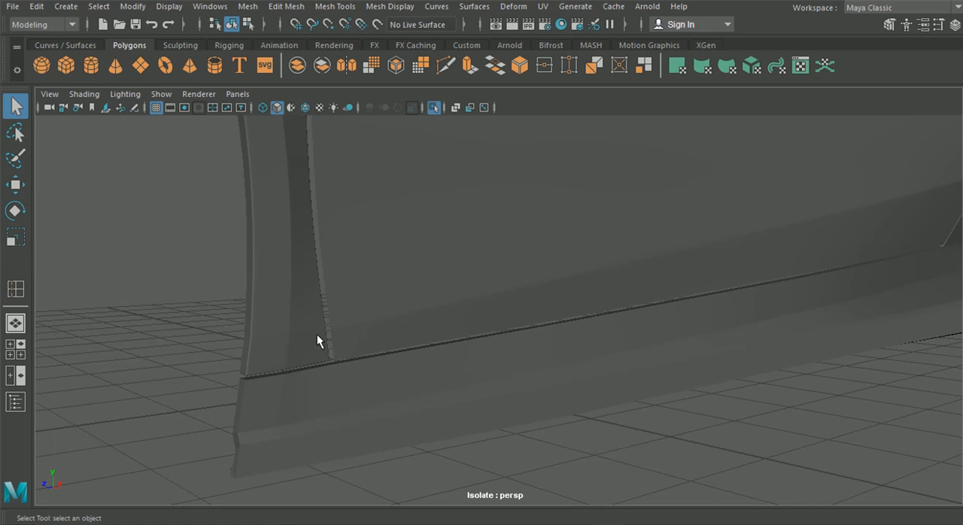
Step: Frame all three isolated panels and return the door, front fender and side skirt to unsmoothed display
scroll(398, 297, down, 3)
alt+drag(420, 274, 606, 280)
scroll(606, 279, down, 3)
alt+middle_drag(606, 279, 423, 293)
scroll(422, 292, down, 3)
alt+drag(422, 293, 483, 299)
click(485, 297)
key(1)
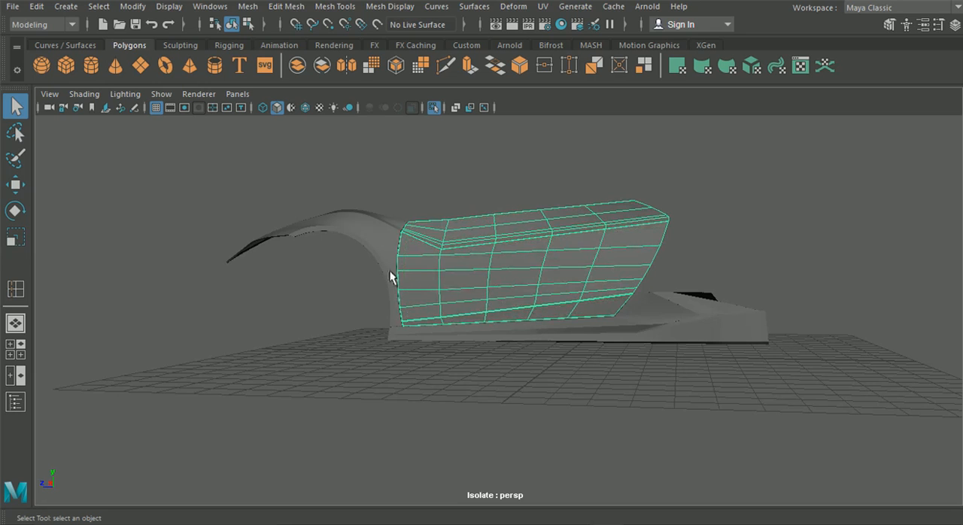
click(390, 277)
click(520, 332)
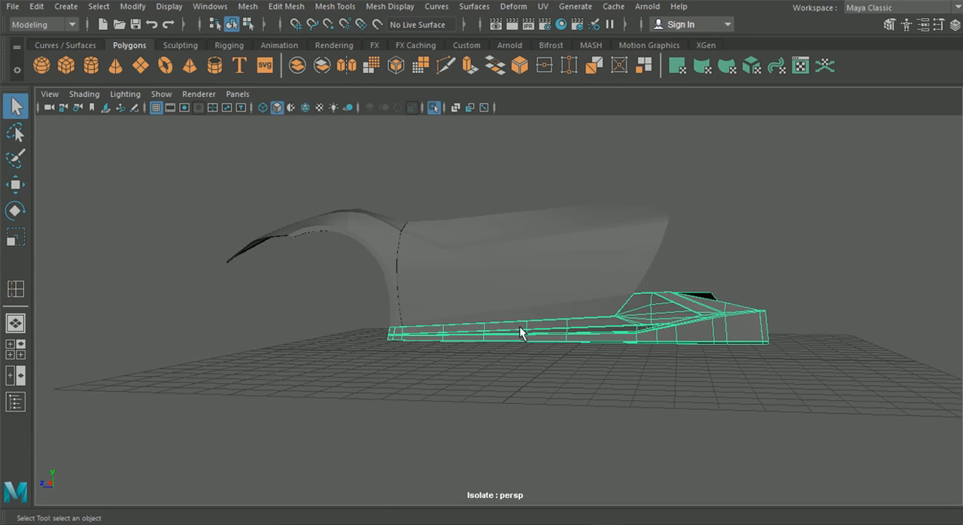
Step: Show wireframes on the shaded panels and display the door's vertices for editing near its lower rear crease
click(306, 108)
click(331, 296)
alt+right_drag(331, 297, 568, 307)
alt+drag(567, 306, 542, 288)
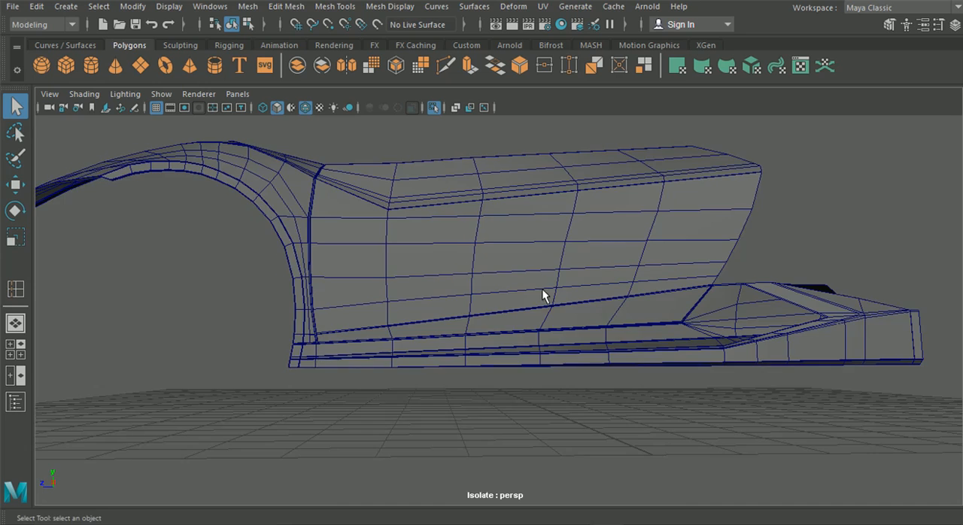
scroll(542, 296, up, 3)
right_drag(519, 290, 459, 101)
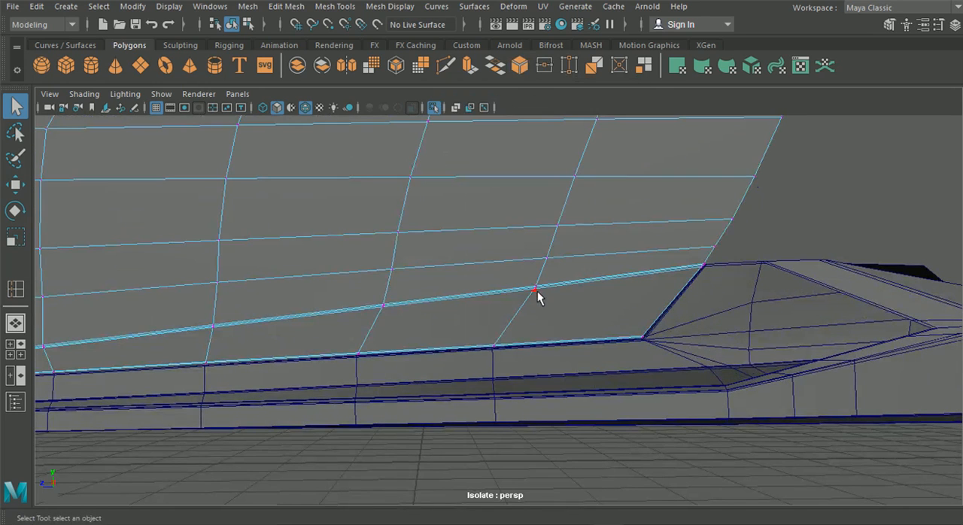
Step: Set the Move tool's axis orientation to World
click(15, 184)
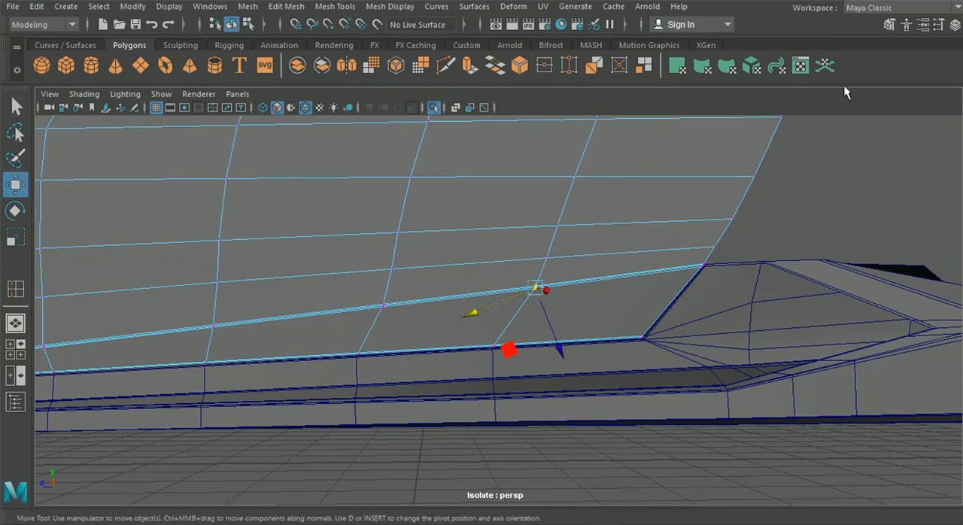
click(937, 26)
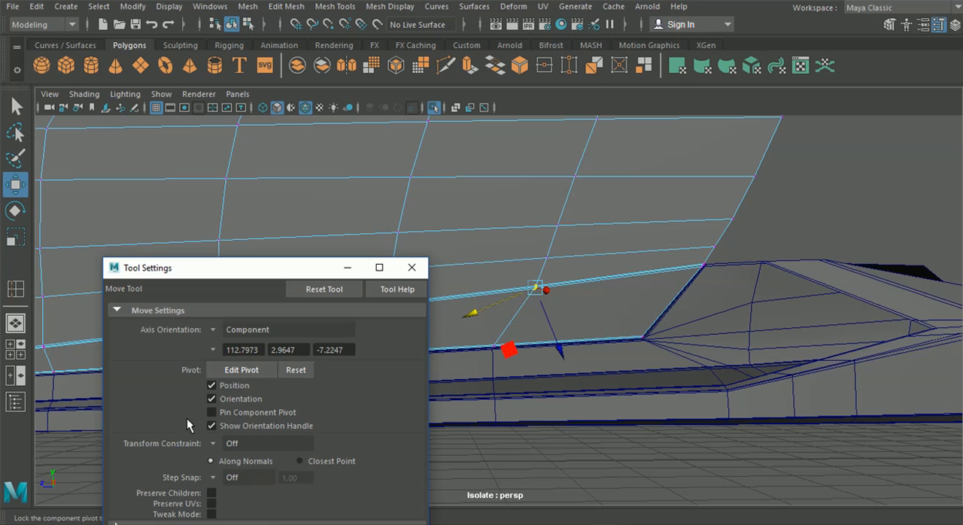
click(212, 335)
click(242, 351)
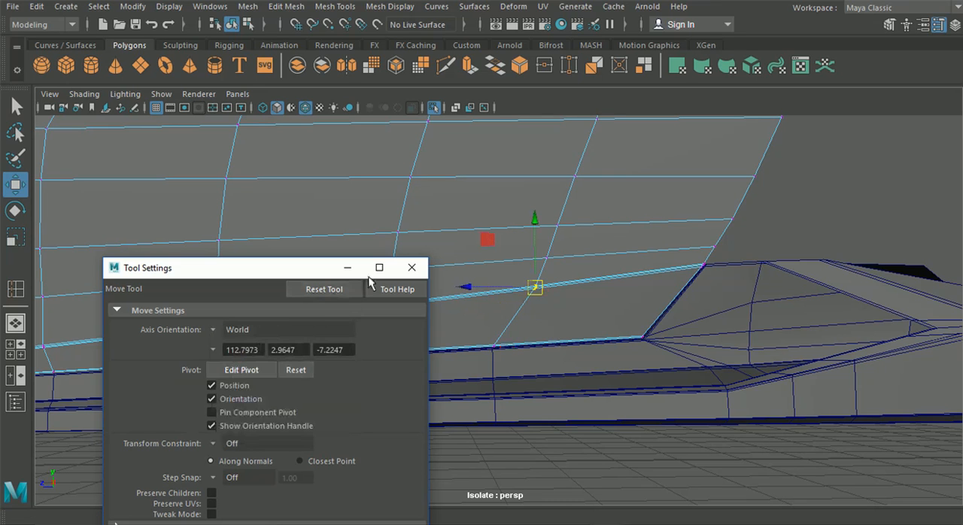
click(412, 268)
Step: Raise the rear vertices on the door's lower crease slightly along the vertical axis
drag(531, 224, 534, 221)
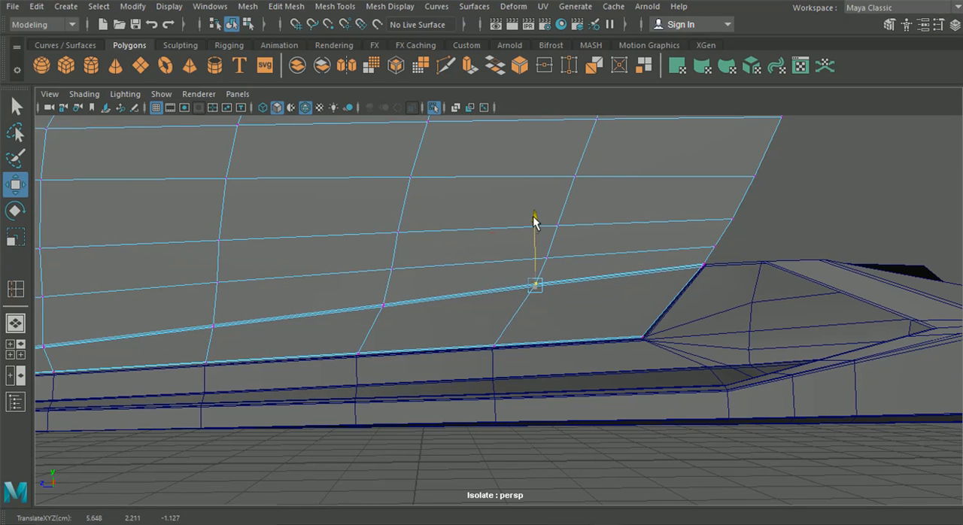
alt+middle_drag(461, 275, 632, 251)
click(526, 279)
drag(535, 220, 533, 219)
Step: Shift the foremost inner vertex of the door's lower crease slightly rearward, in line with the vertex below it
scroll(423, 293, down, 1)
alt+middle_drag(423, 293, 535, 294)
click(352, 322)
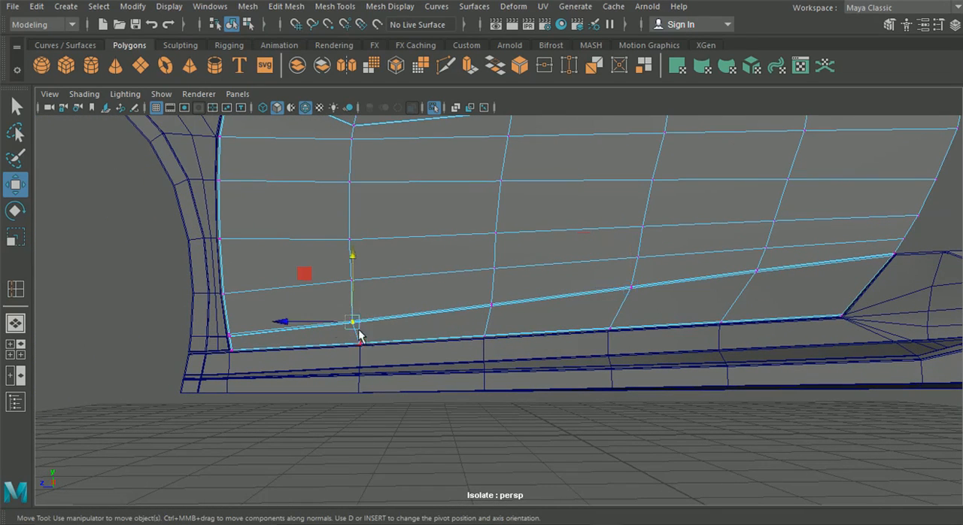
drag(286, 326, 286, 325)
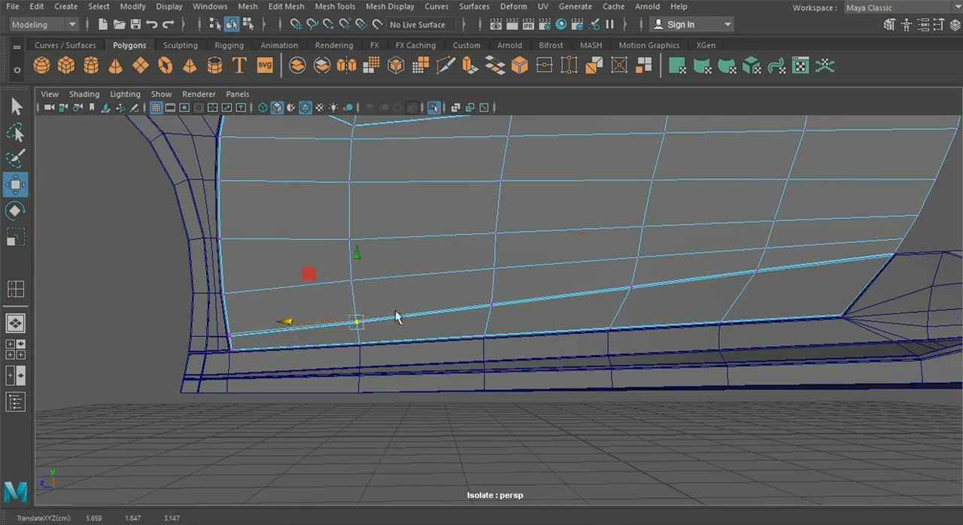
alt+drag(409, 342, 580, 349)
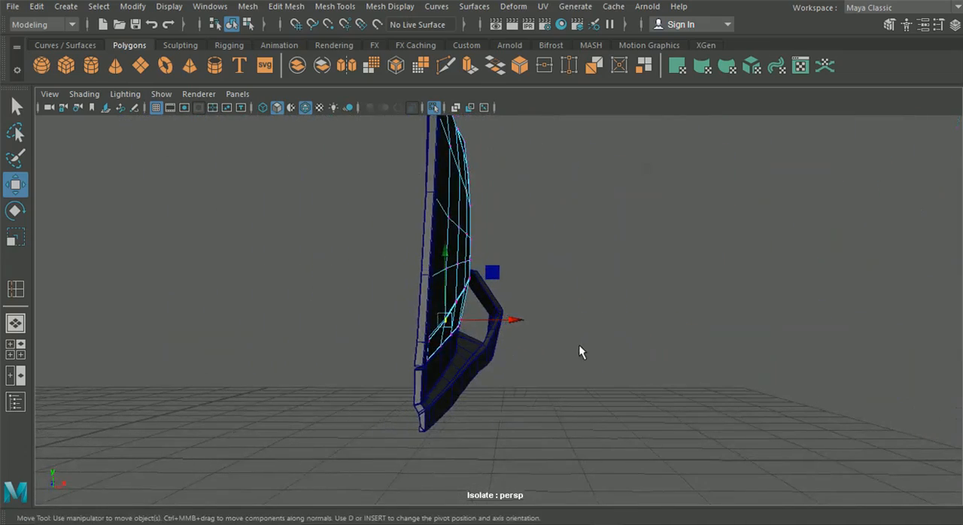
alt+drag(640, 331, 428, 322)
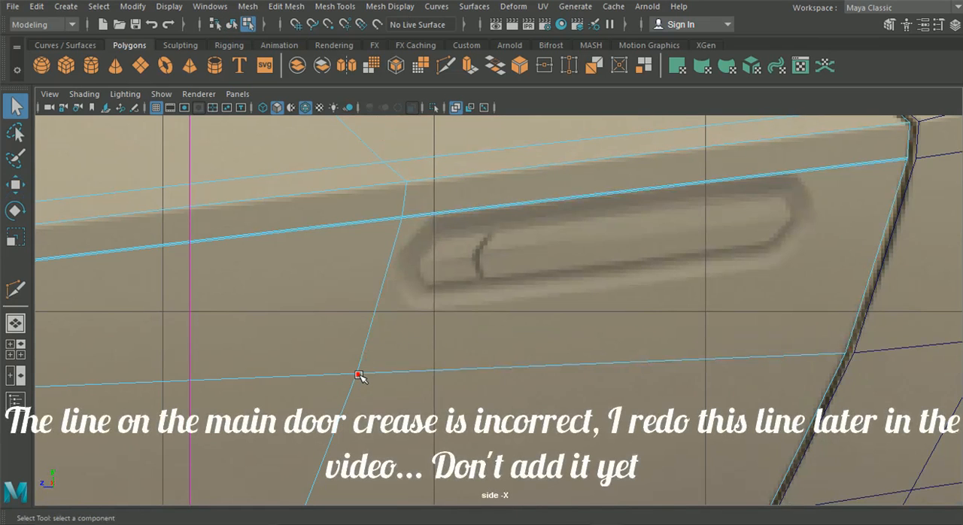
Step: Cut a diagonal edge from the door vertex below the handle's front end up to the main crease above the handle
click(359, 375)
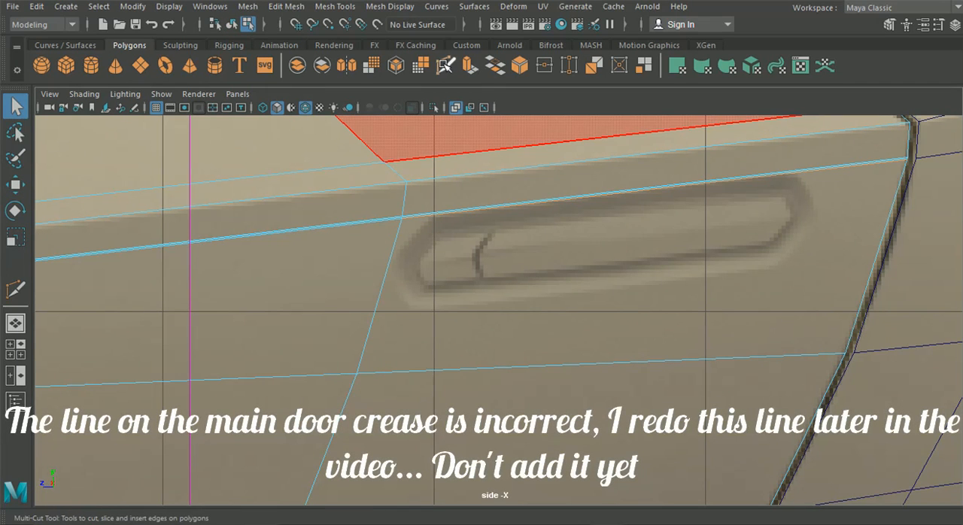
click(446, 66)
click(509, 205)
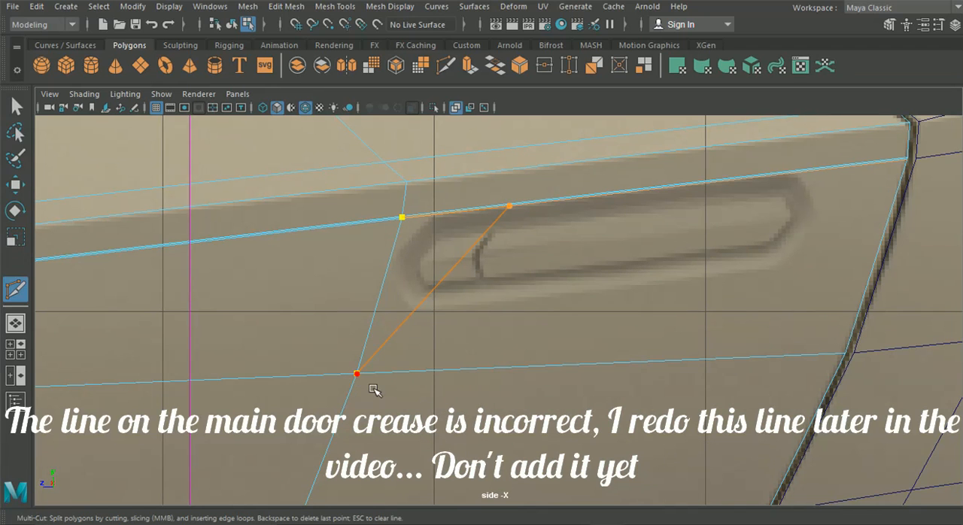
Step: Cut a diagonal edge from the door's rear border vertex up to the crease above the handle's rear end
click(846, 354)
click(758, 179)
right_click(738, 193)
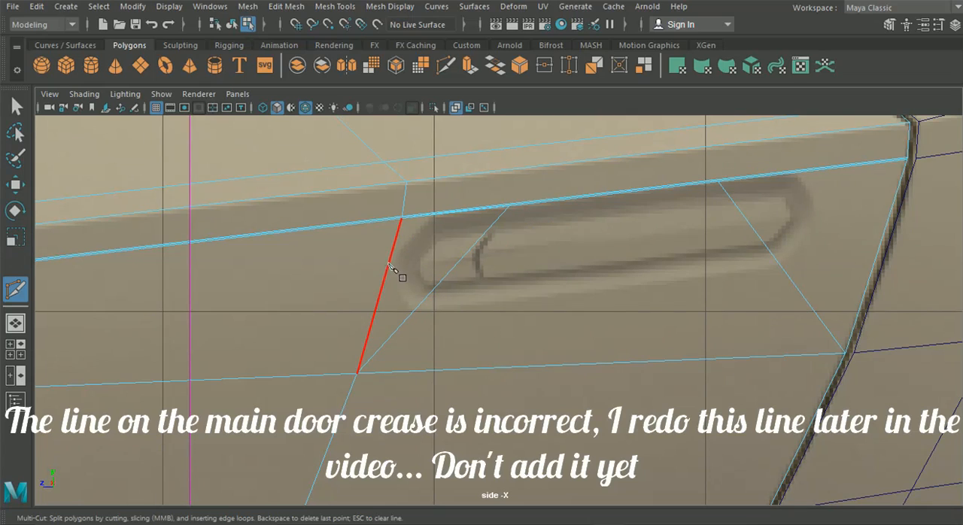
Step: Cut a lengthwise edge through the handle area, from the vertical edge ahead of it to the door's rear border
scroll(393, 270, down, 5)
alt+middle_drag(487, 277, 537, 272)
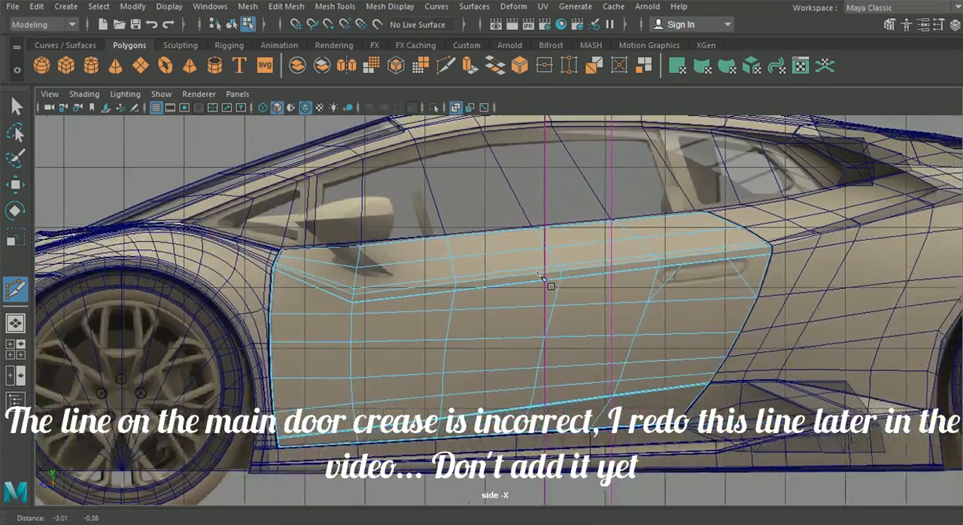
scroll(538, 272, up, 8)
alt+middle_drag(662, 260, 575, 267)
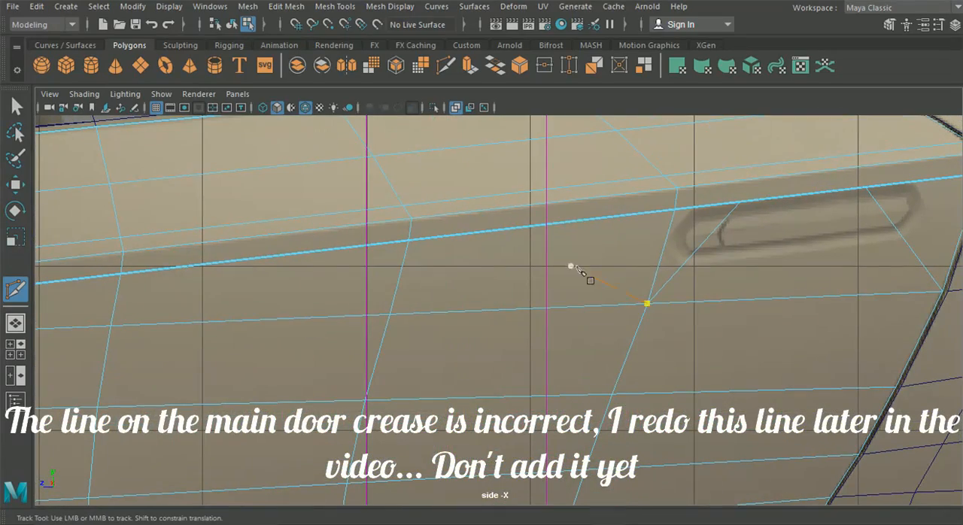
click(666, 242)
alt+middle_drag(925, 263, 780, 260)
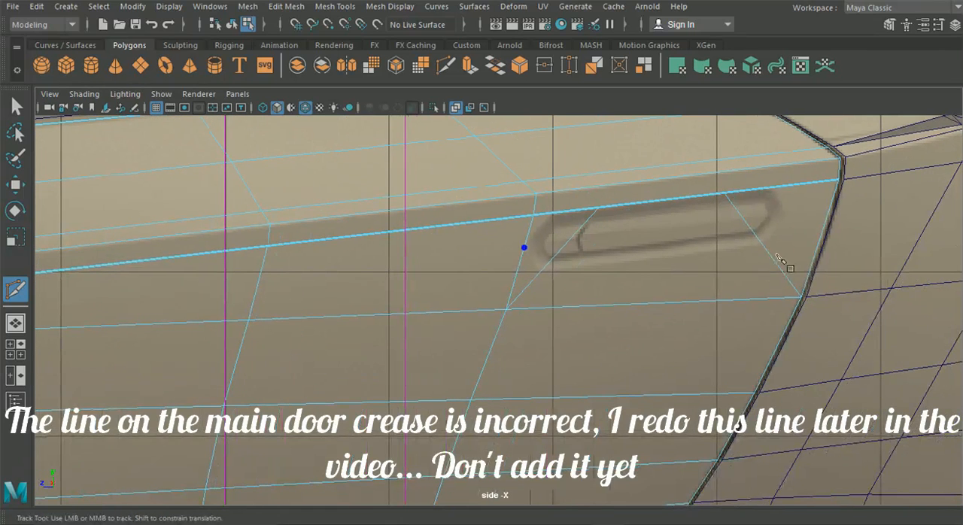
right_click(833, 204)
alt+middle_drag(640, 218, 580, 236)
key(q)
Step: Cut edges outlining the door handle, from its front point along the lower rim and around both ends to the crease
scroll(478, 193, up, 8)
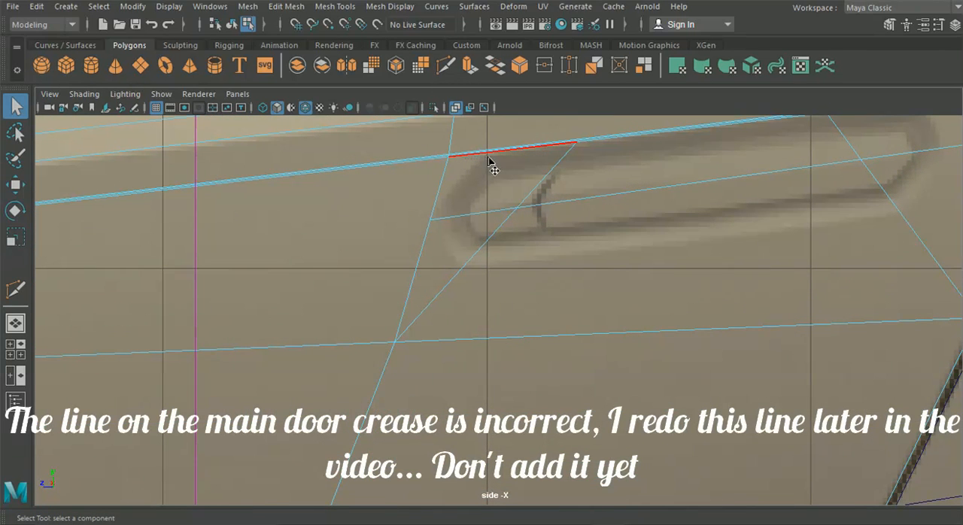
click(445, 66)
click(447, 157)
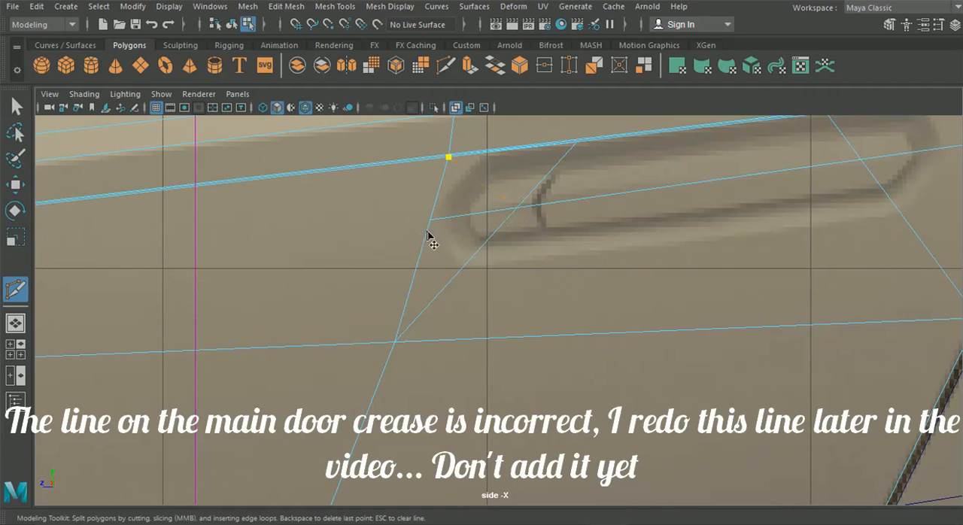
key(Escape)
click(430, 221)
click(463, 268)
alt+middle_drag(710, 238, 647, 266)
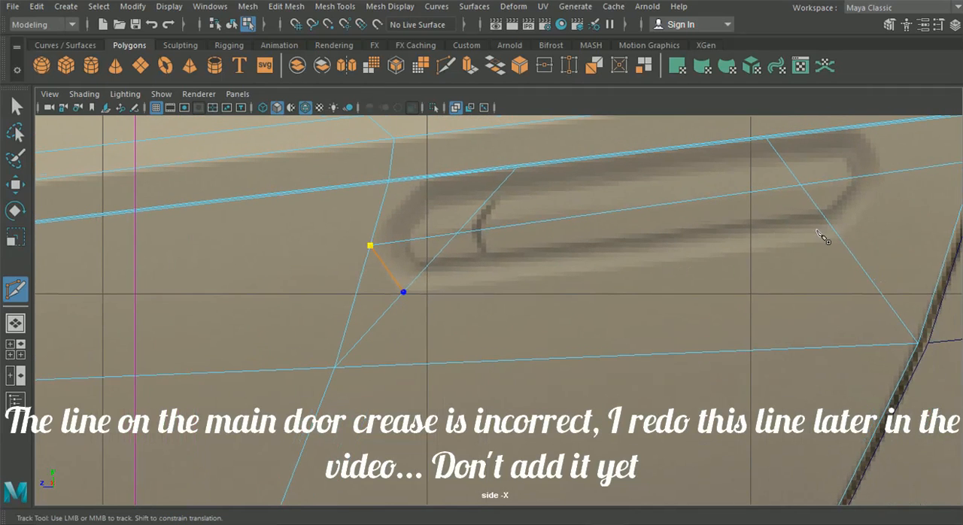
click(839, 238)
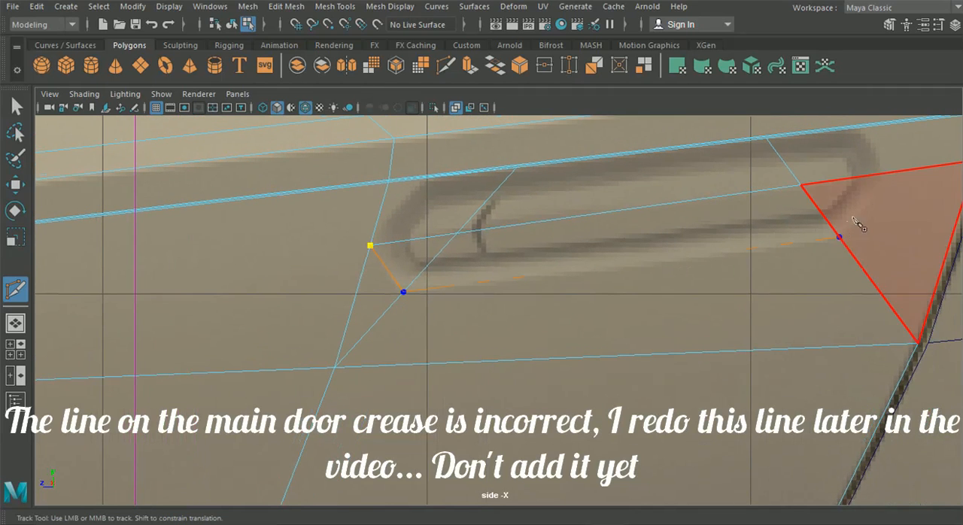
click(883, 173)
click(863, 128)
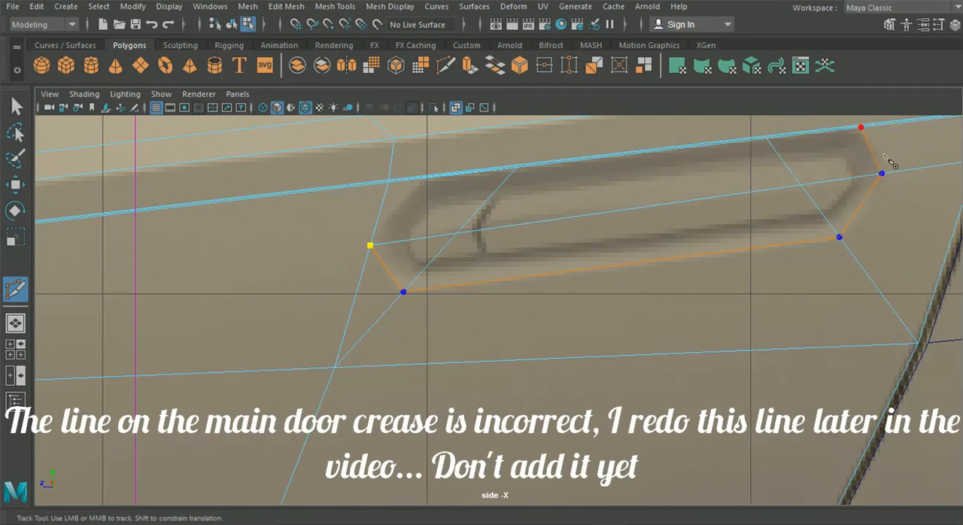
key(Return)
click(424, 178)
key(Return)
Step: Delete the diagonal edge segments inside the handle outline and switch to vertex editing
key(q)
right_drag(555, 103, 555, 66)
click(496, 213)
key(Delete)
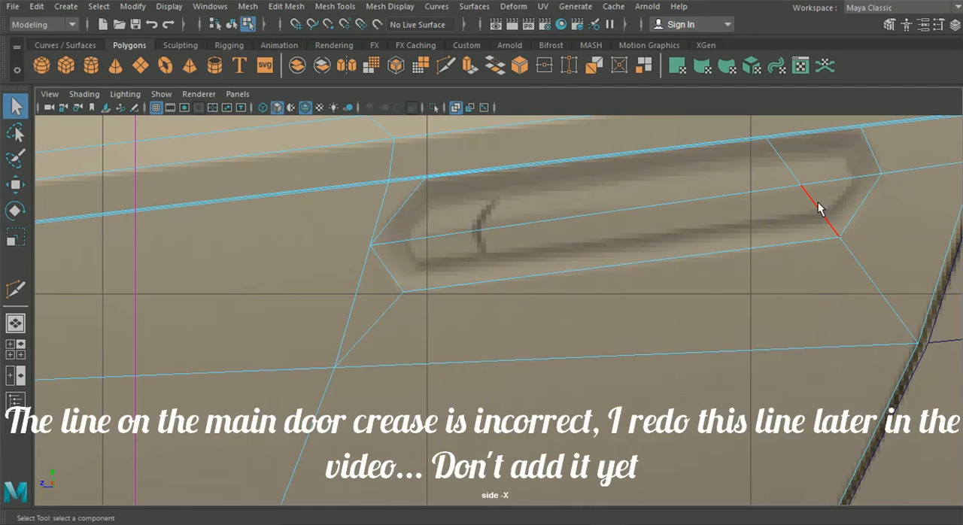
right_click(787, 173)
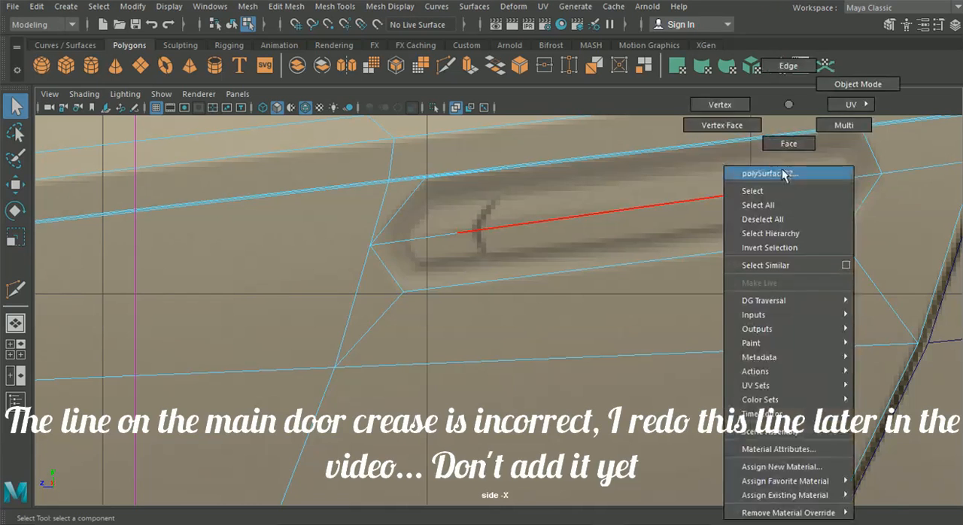
click(720, 104)
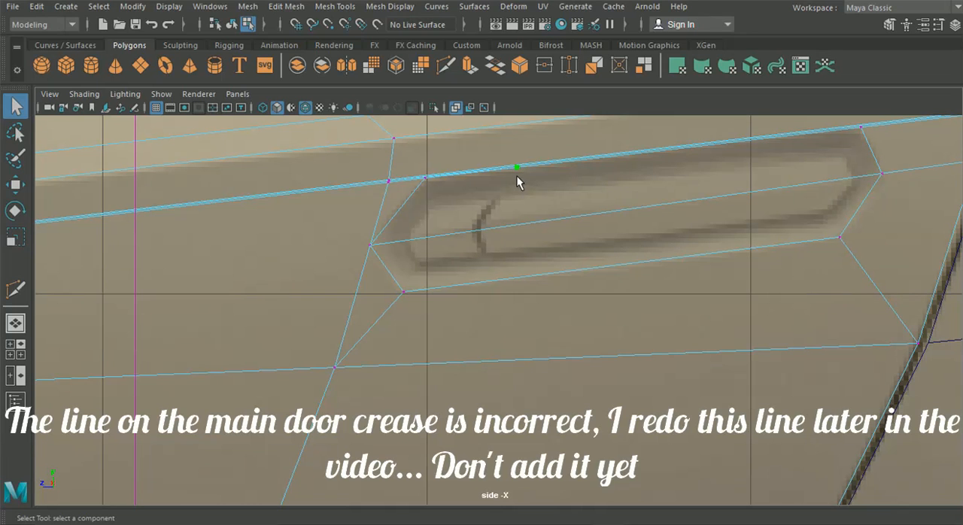
Step: Try to clean up the leftover vertices on the crease above the handle's front end
right_drag(512, 172, 505, 143)
click(447, 179)
right_drag(459, 155, 405, 107)
alt+middle_drag(419, 137, 455, 215)
scroll(466, 241, up, 4)
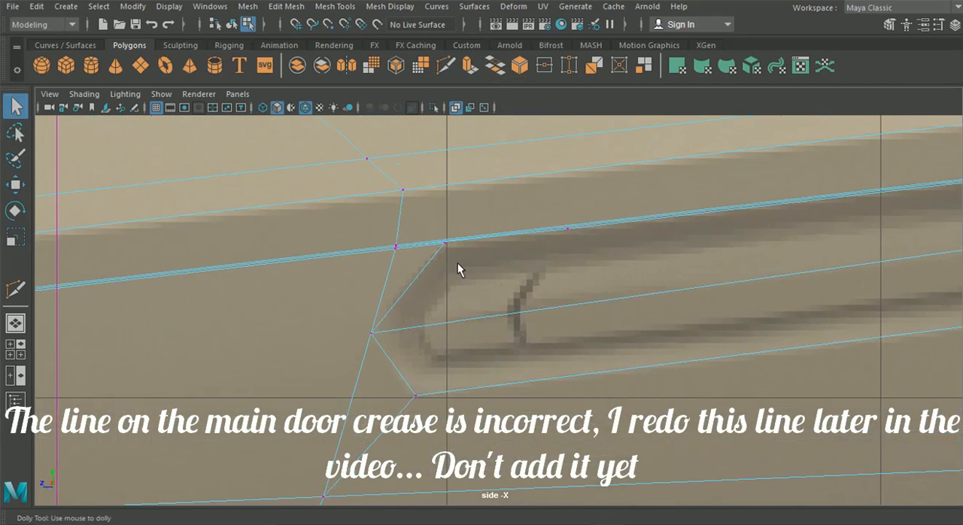
scroll(512, 289, up, 4)
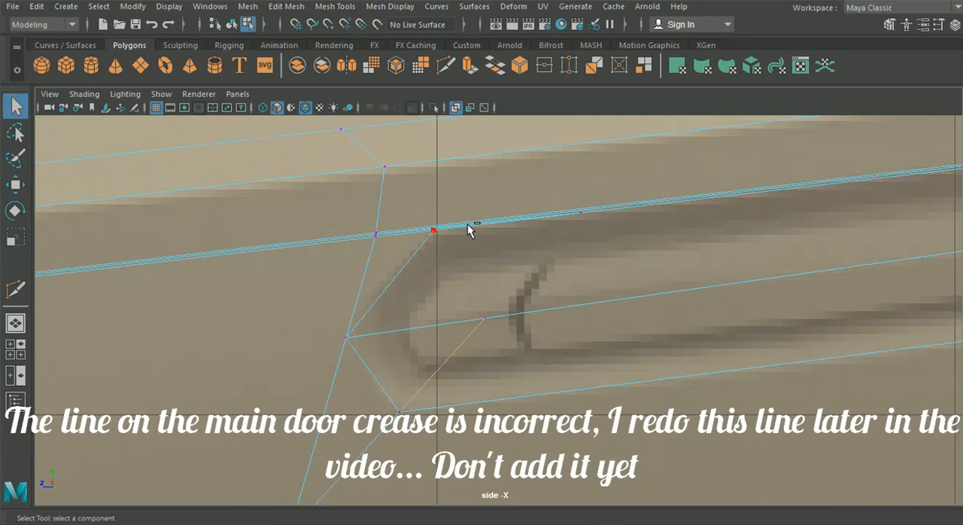
Step: Undo the handle cuts back to the single diagonal edge at the handle's front end
key(ctrl+z)
key(ctrl+z)
alt+middle_drag(464, 223, 314, 248)
Step: Cut a diagonal edge from the door's rear border vertex to the crease above the handle, short of its rear end
click(445, 66)
click(433, 225)
alt+middle_drag(755, 303, 587, 279)
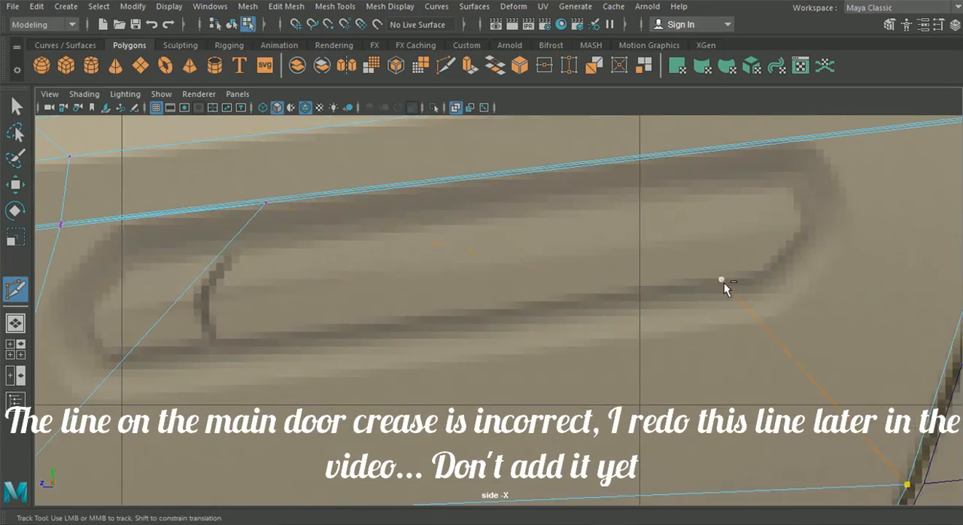
scroll(577, 301, down, 10)
scroll(577, 301, up, 10)
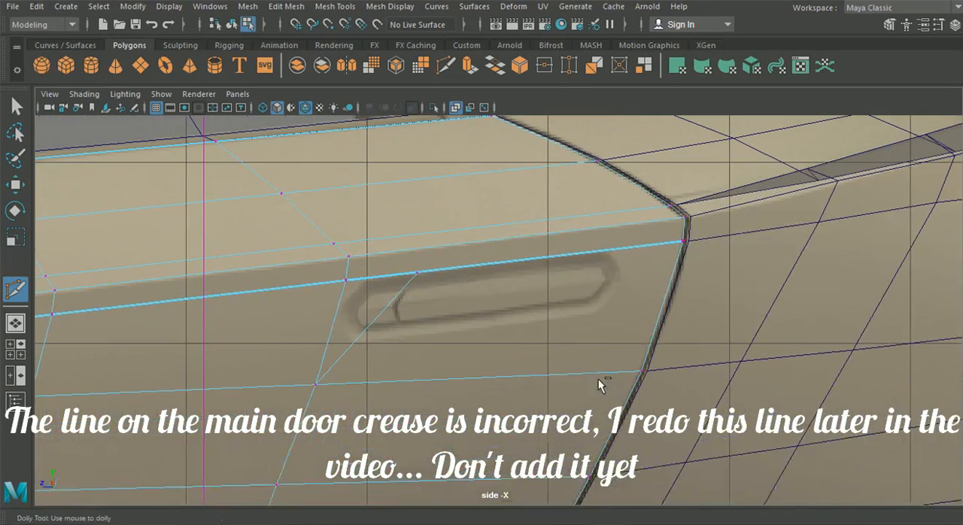
click(642, 372)
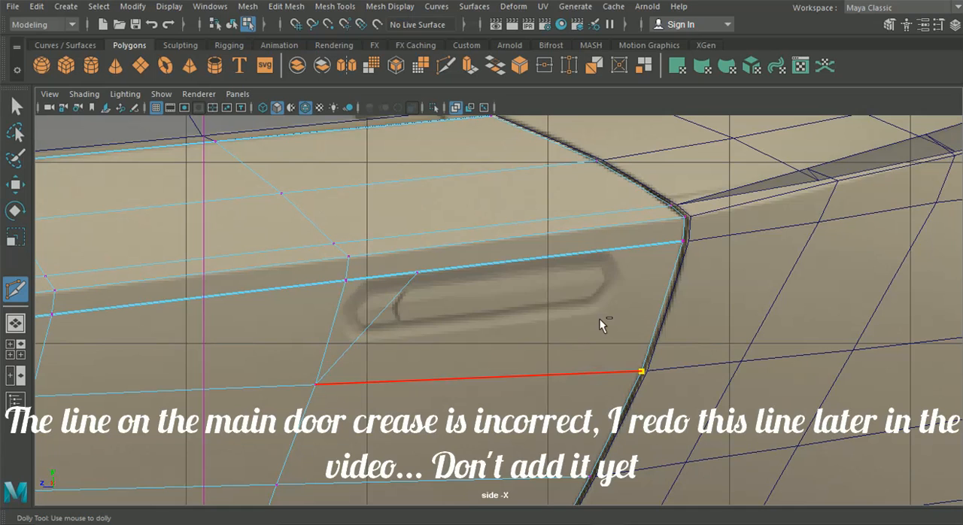
click(554, 263)
key(Return)
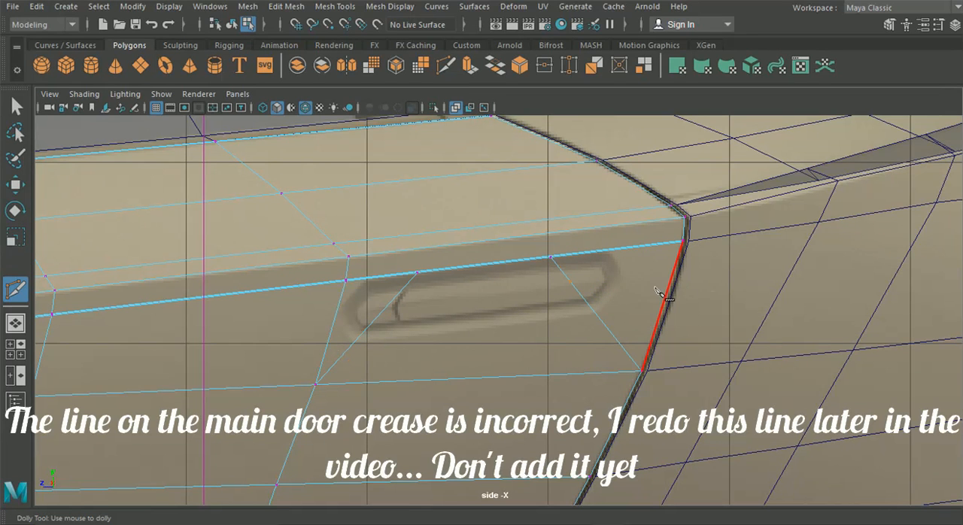
Step: Cut a lengthwise edge across both diagonals, from the door's rear border to the vertical edge ahead of the handle
click(674, 271)
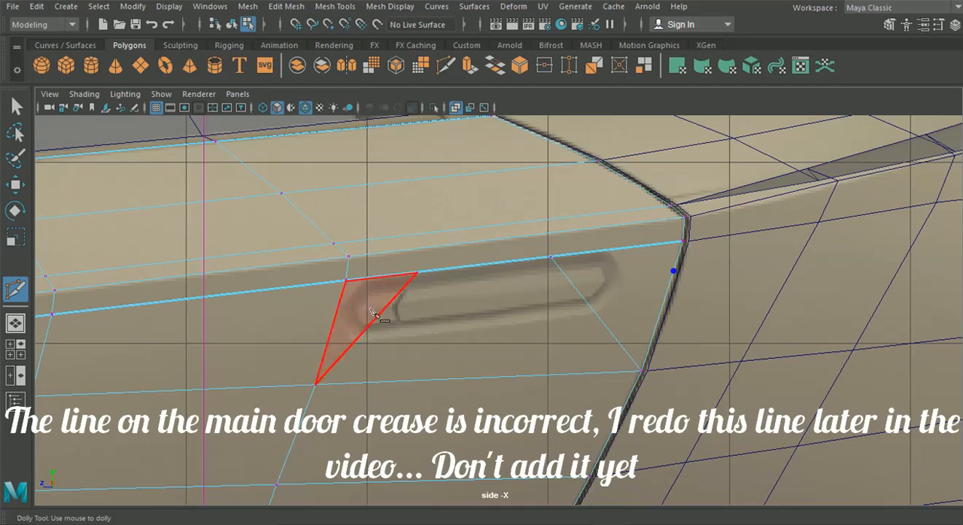
click(337, 311)
key(Return)
Step: Insert a vertex on the lowest crease edge just behind the upper end of the handle's front diagonal
scroll(331, 312, up, 2)
scroll(322, 303, up, 5)
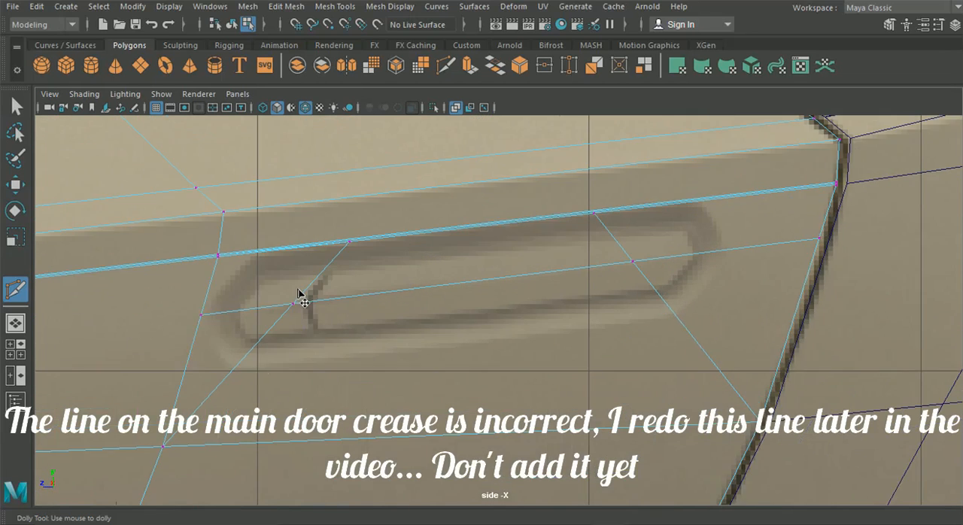
scroll(329, 265, up, 5)
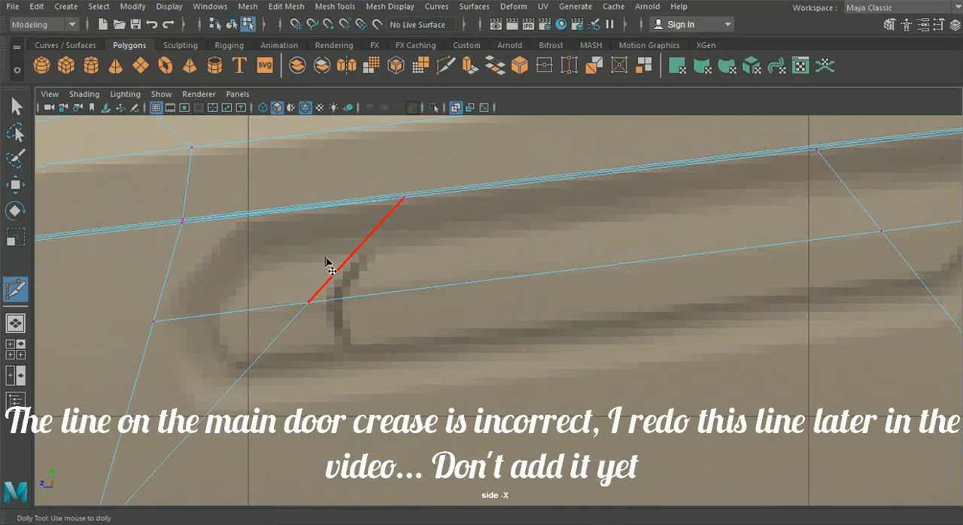
scroll(404, 322, up, 5)
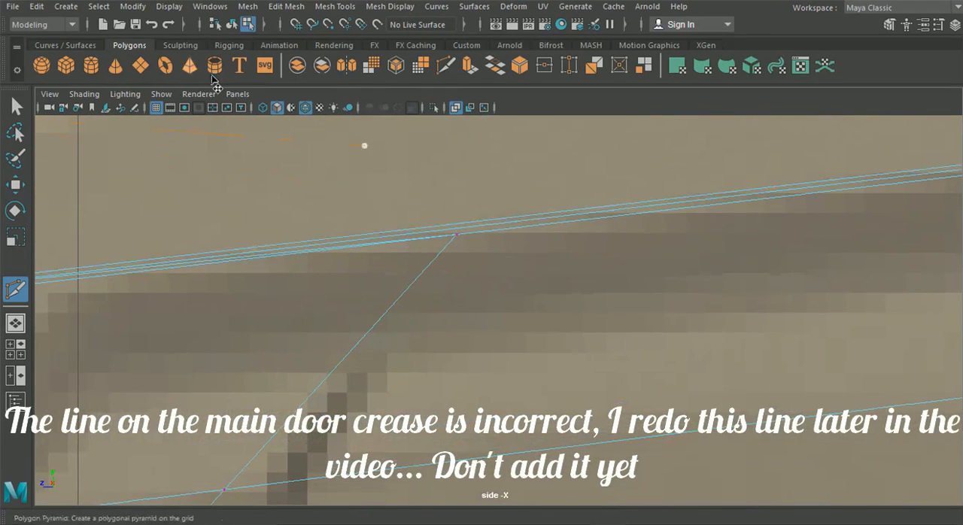
click(445, 67)
click(456, 234)
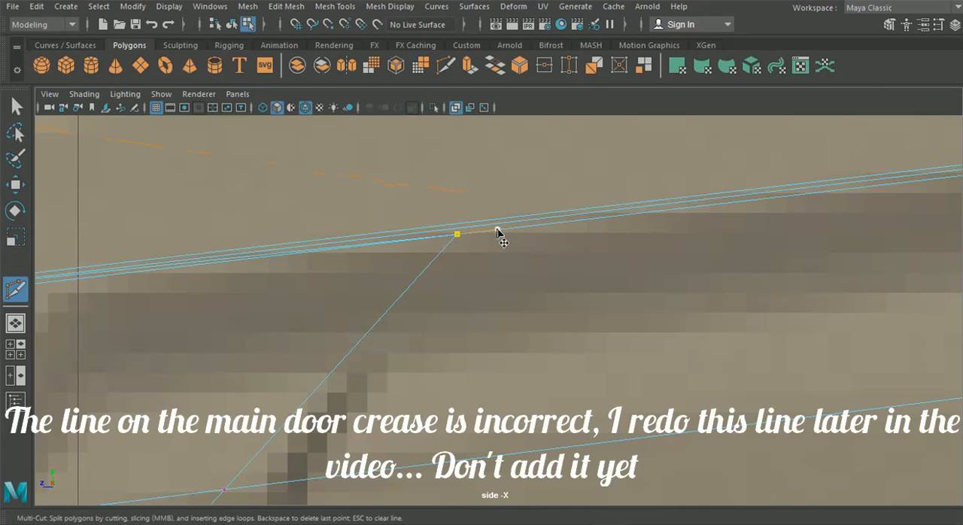
key(BackSpace)
click(472, 235)
key(Return)
Step: Merge the new crease vertex and the vertices beside it at the upper end of the handle's front diagonal into one using Merge to Center
click(12, 101)
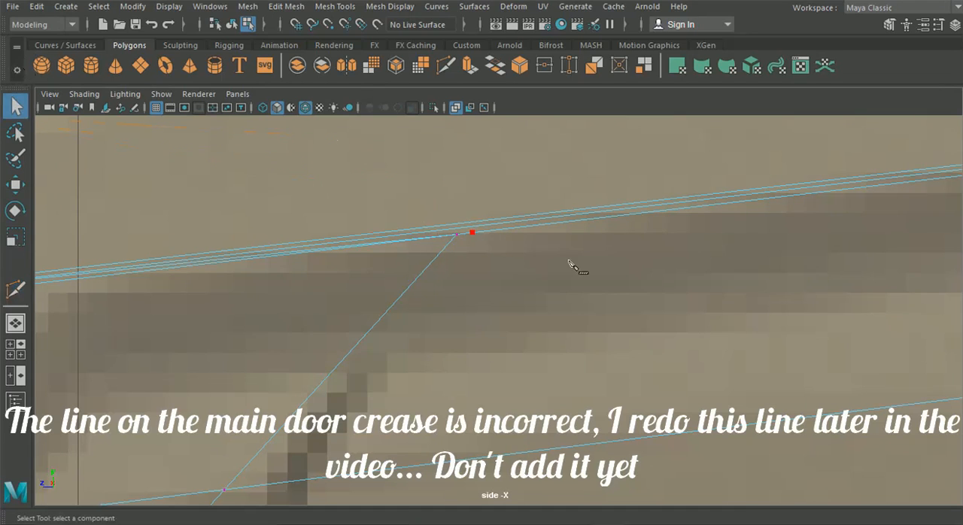
click(454, 238)
shift+click(472, 237)
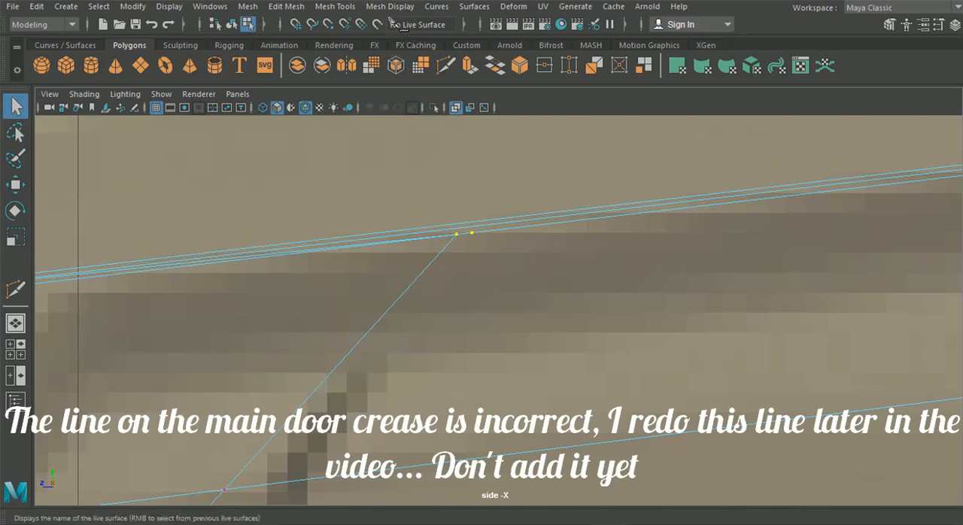
click(335, 7)
mouse_move(290, 9)
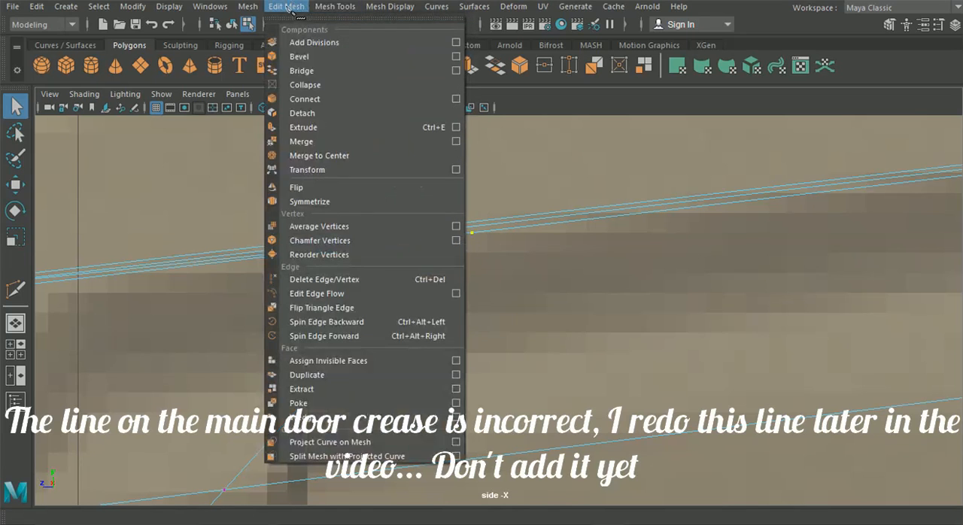
click(319, 155)
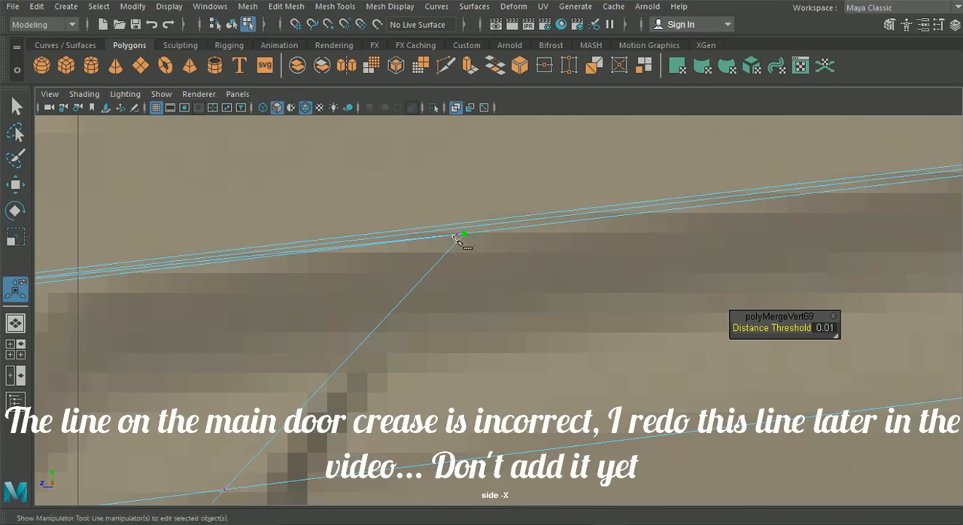
click(248, 6)
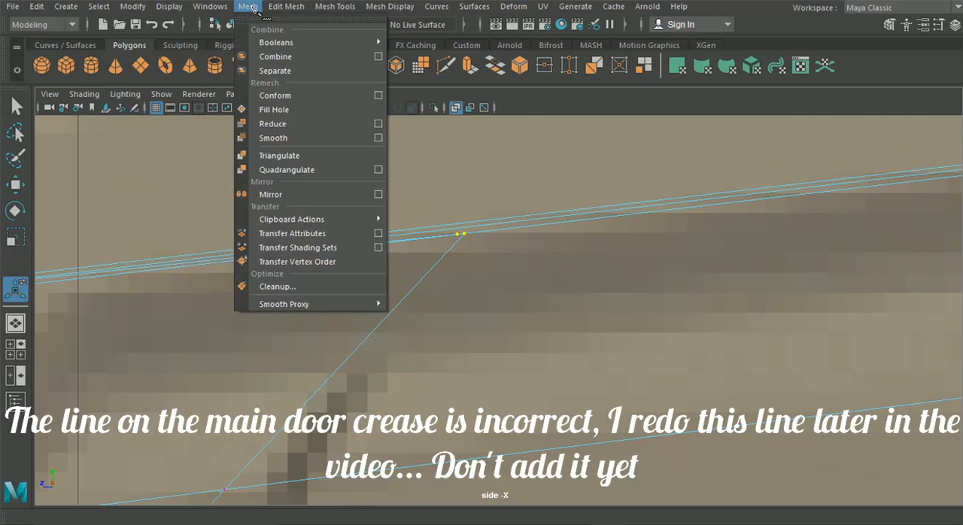
mouse_move(286, 7)
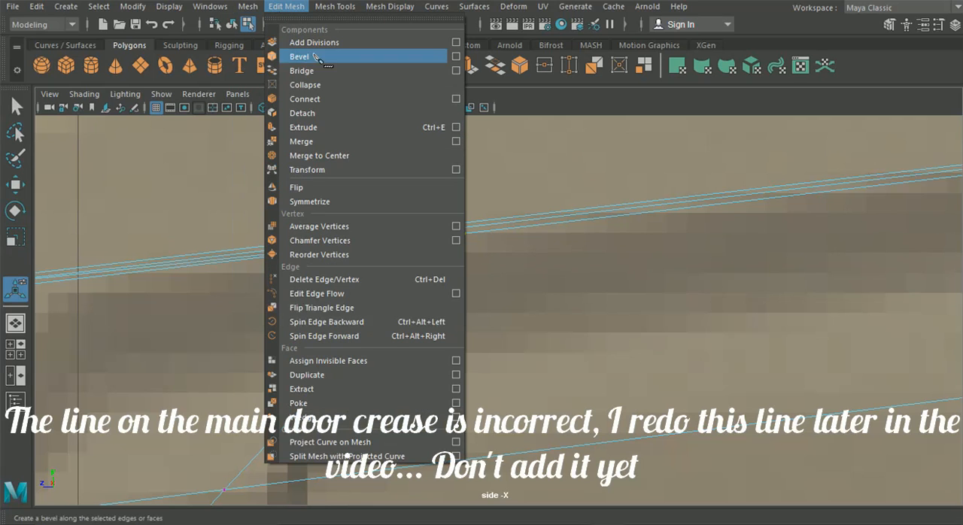
click(320, 154)
Step: Delete the redundant edge running along the underside of the crease ahead of the front diagonal's upper end
alt+middle_drag(318, 233, 422, 228)
right_drag(314, 242, 313, 68)
alt+middle_drag(275, 216, 405, 214)
click(368, 261)
key(Delete)
alt+middle_drag(450, 289, 440, 282)
right_drag(394, 164, 370, 120)
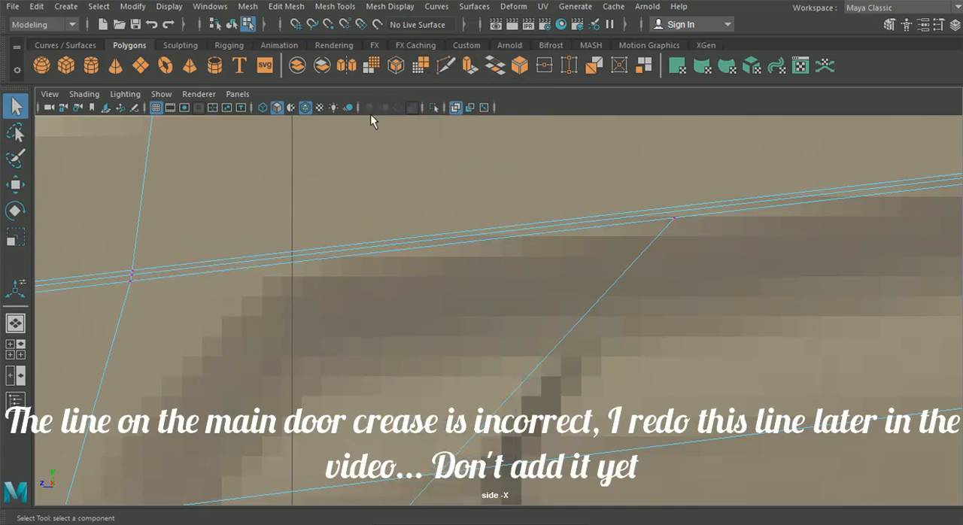
Step: Start a Multi-Cut outline around the handle's front end, from the lowest crease edge through the front border vertex to the lower front diagonal
alt+middle_drag(233, 260, 268, 215)
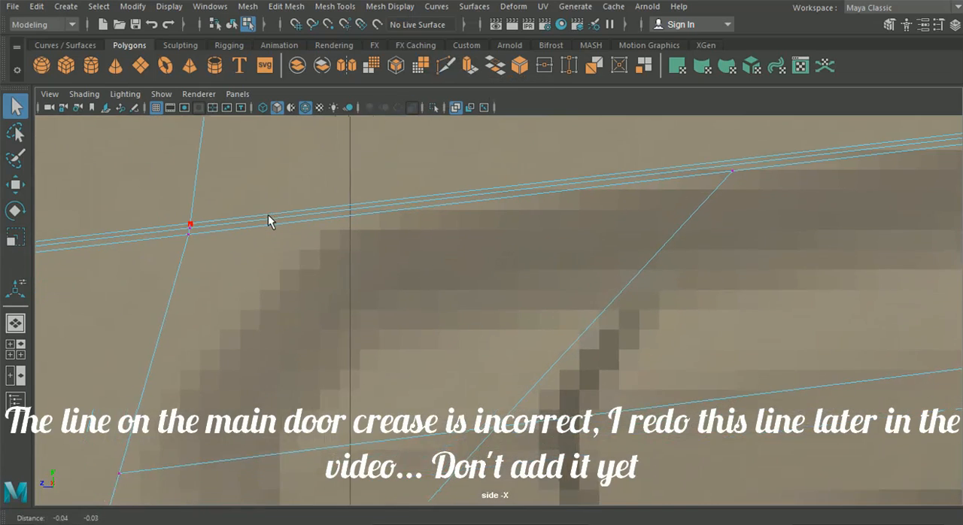
scroll(268, 215, down, 5)
click(448, 70)
scroll(554, 338, up, 10)
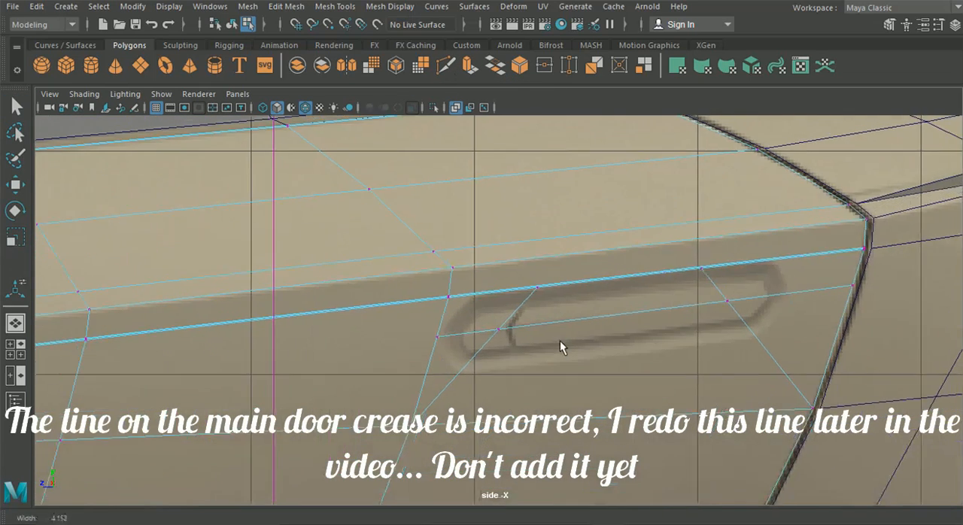
click(409, 256)
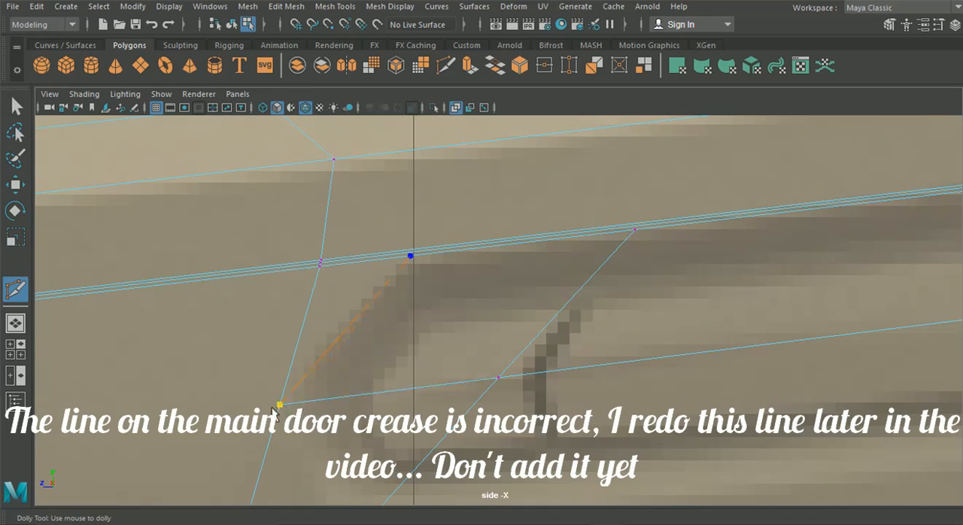
alt+middle_drag(294, 428, 276, 344)
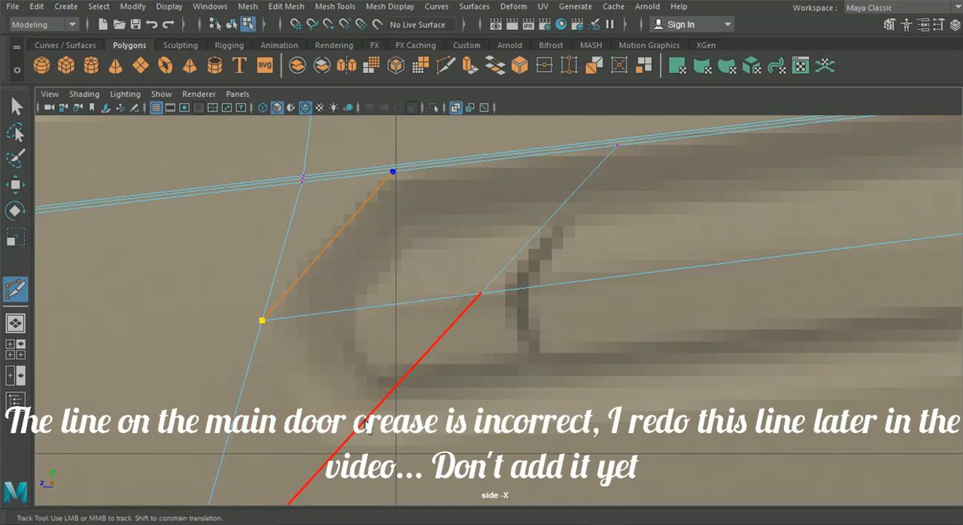
drag(361, 428, 338, 449)
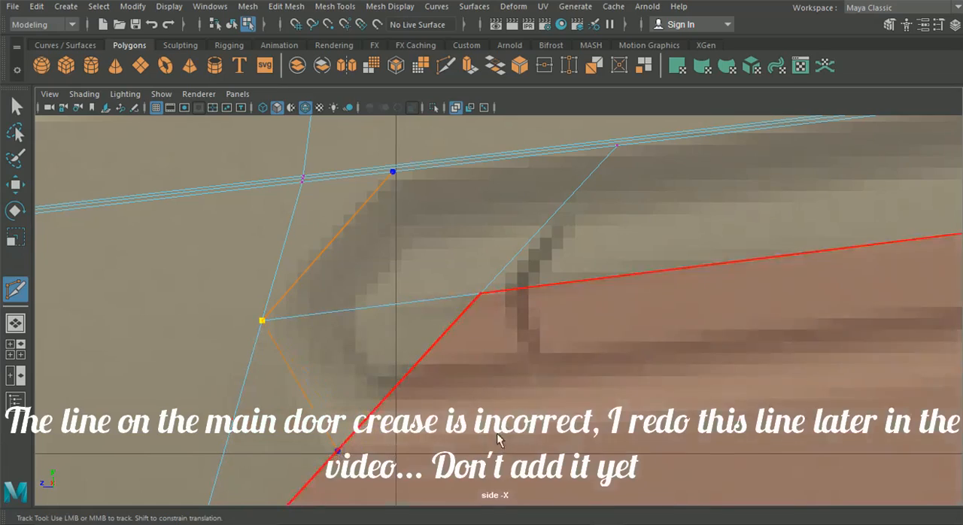
Step: Finish the handle outline along its underside to the rear diagonal, through the lengthwise edge behind the handle, and up to the crease
scroll(512, 428, down, 10)
alt+middle_drag(517, 421, 440, 410)
scroll(393, 339, up, 15)
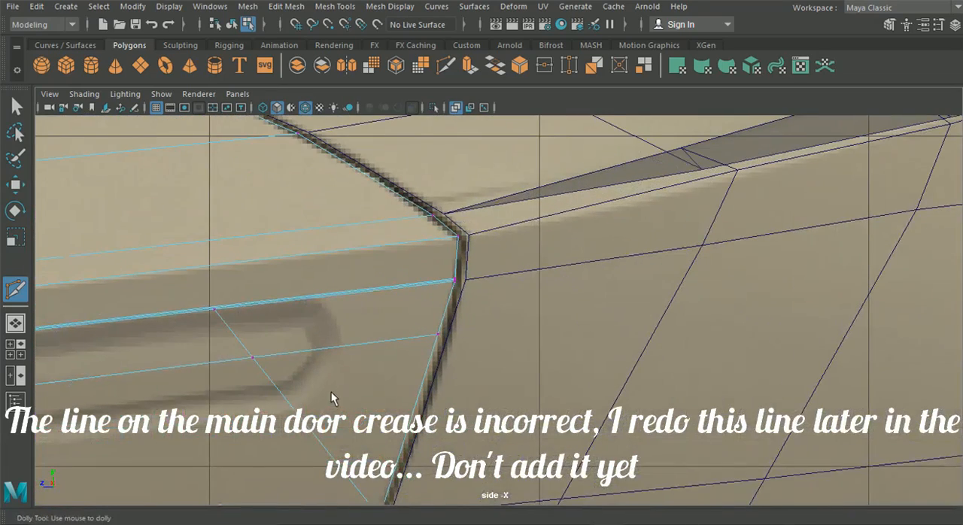
click(346, 346)
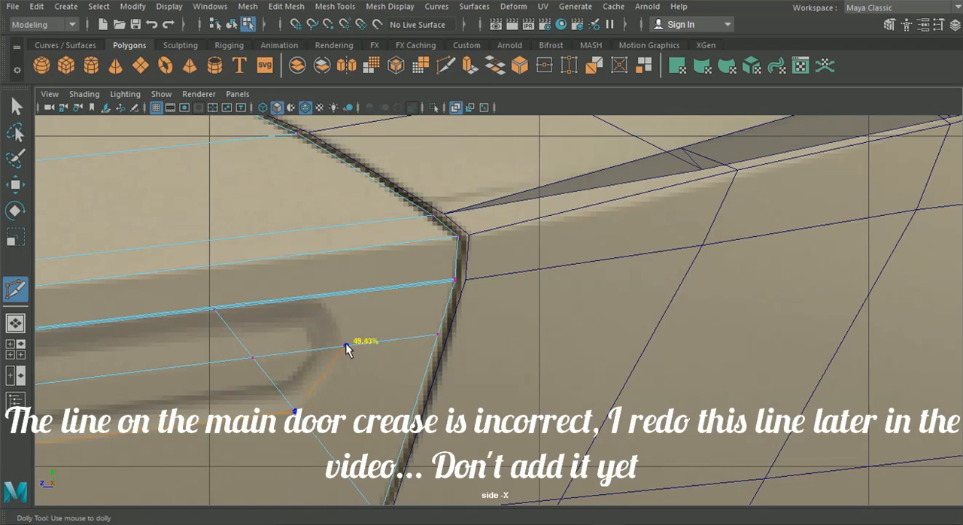
click(320, 297)
key(Return)
Step: Switch the door mesh to edge selection for editing the diagonal edge inside the handle's front end
alt+middle_drag(217, 254, 530, 202)
click(17, 106)
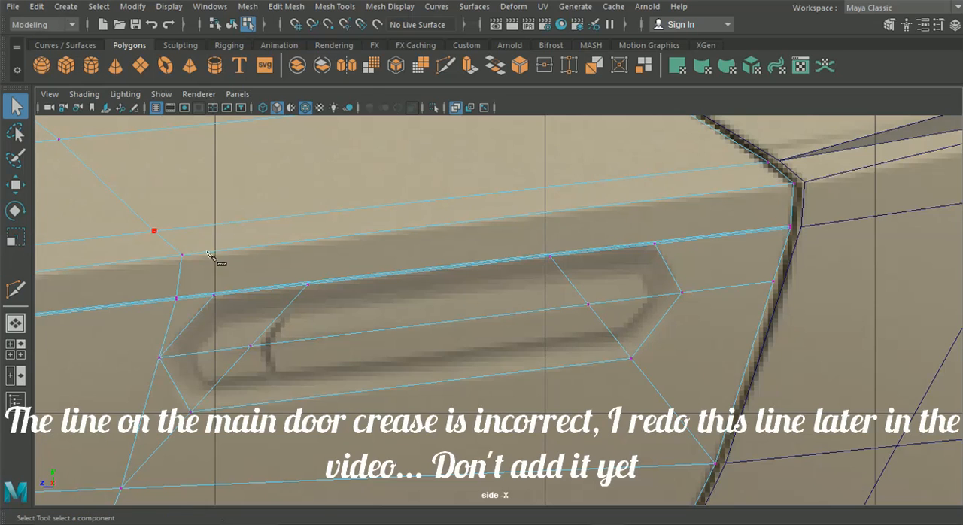
right_click(270, 106)
right_drag(270, 109, 265, 66)
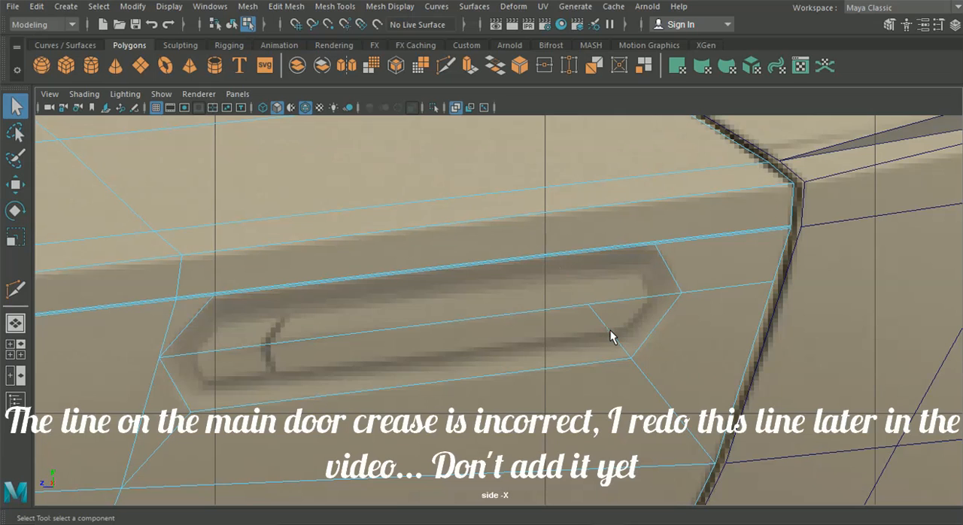
Step: Delete the diagonal edge left inside the handle's rear end and switch the door mesh to vertex selection
right_drag(592, 331, 565, 100)
click(251, 343)
alt+middle_drag(457, 271, 534, 273)
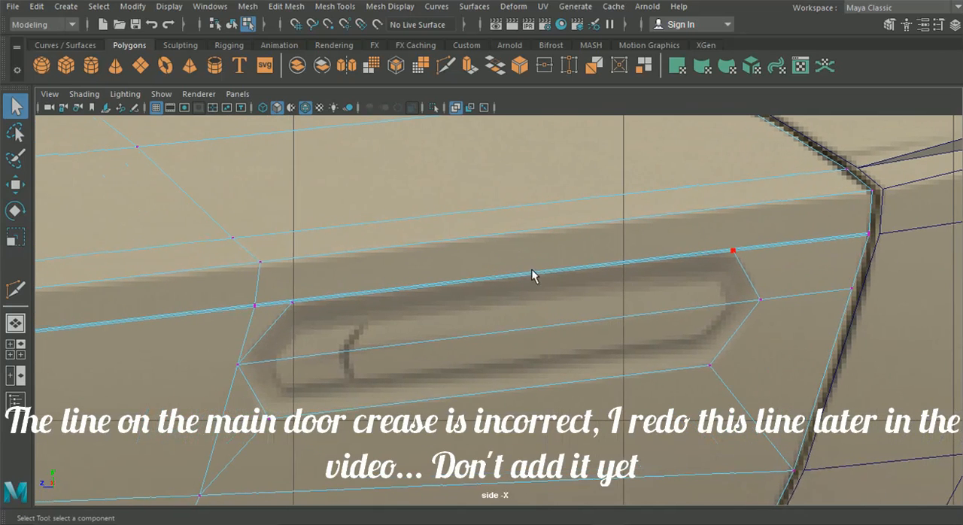
Step: Insert two edge loops across the upper door down to the crease, one above the handle's front part and one near its rear end
click(285, 6)
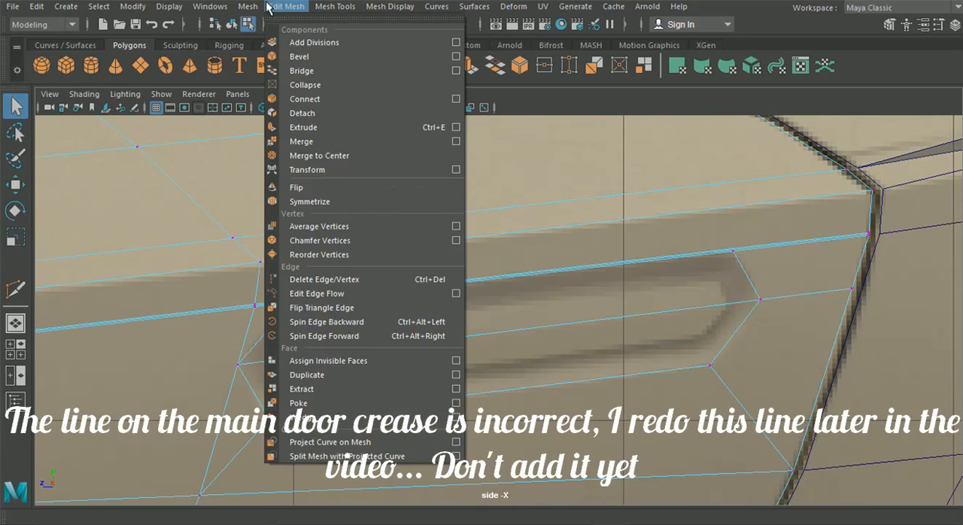
mouse_move(335, 6)
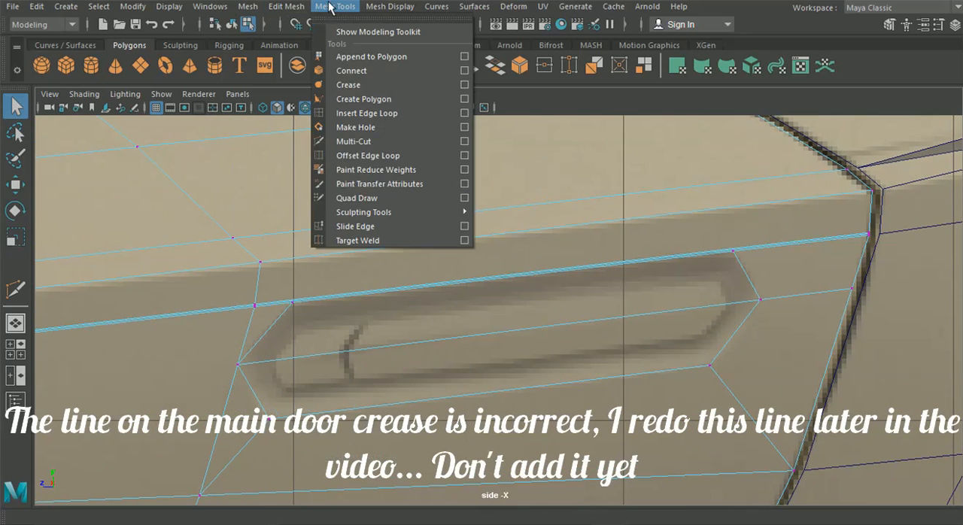
click(376, 113)
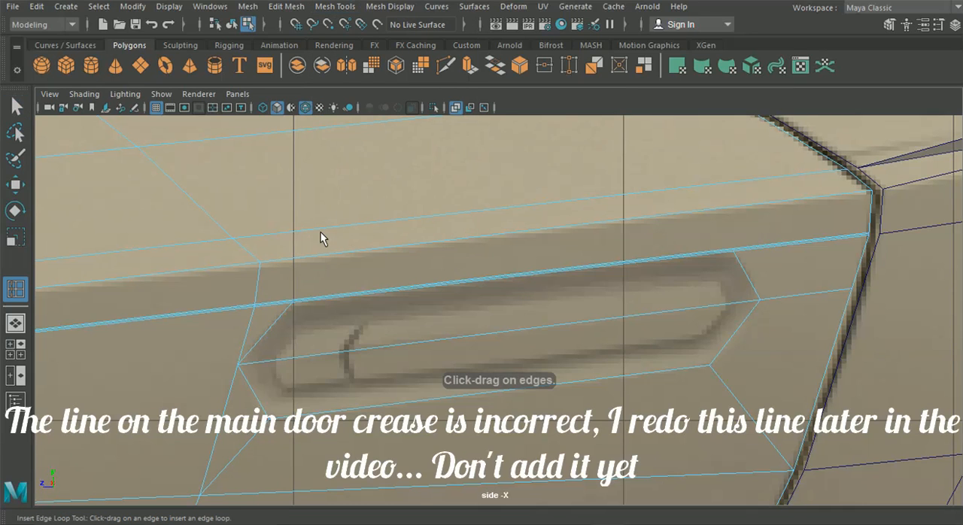
drag(349, 226, 368, 226)
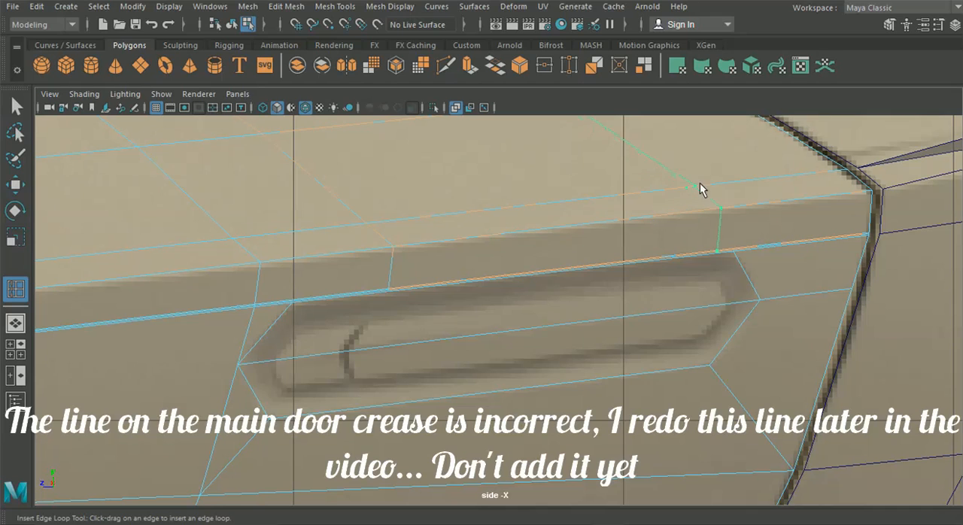
alt+right_drag(675, 192, 630, 265)
alt+middle_drag(629, 259, 649, 252)
alt+middle_drag(556, 317, 639, 266)
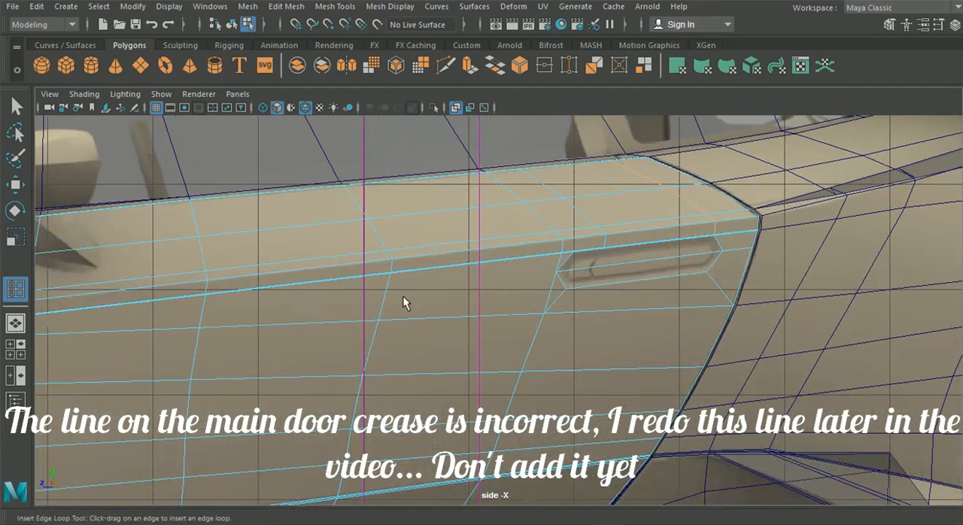
Step: Insert an edge loop just below the main door crease, running from ahead of the handle to the door's front border
drag(388, 292, 392, 290)
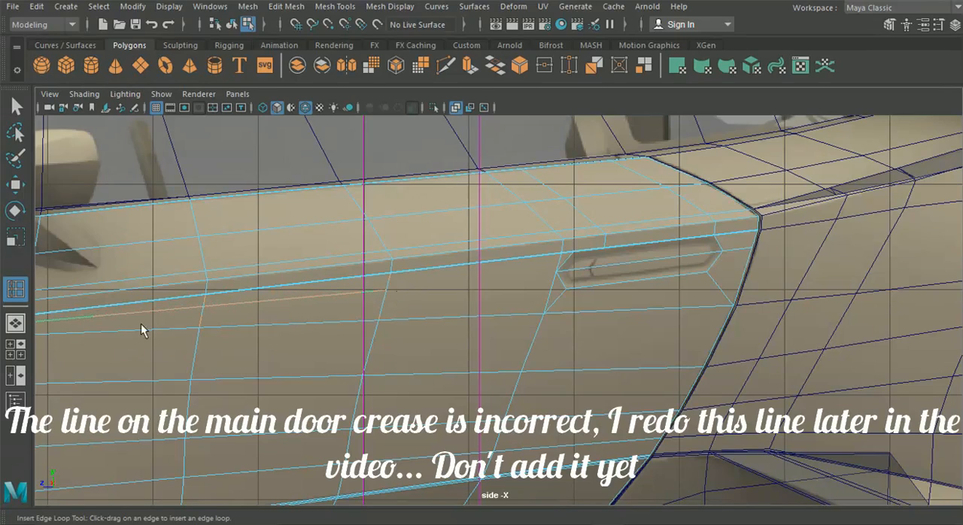
click(23, 324)
alt+middle_drag(211, 333, 598, 320)
scroll(371, 315, down, 4)
scroll(413, 320, up, 4)
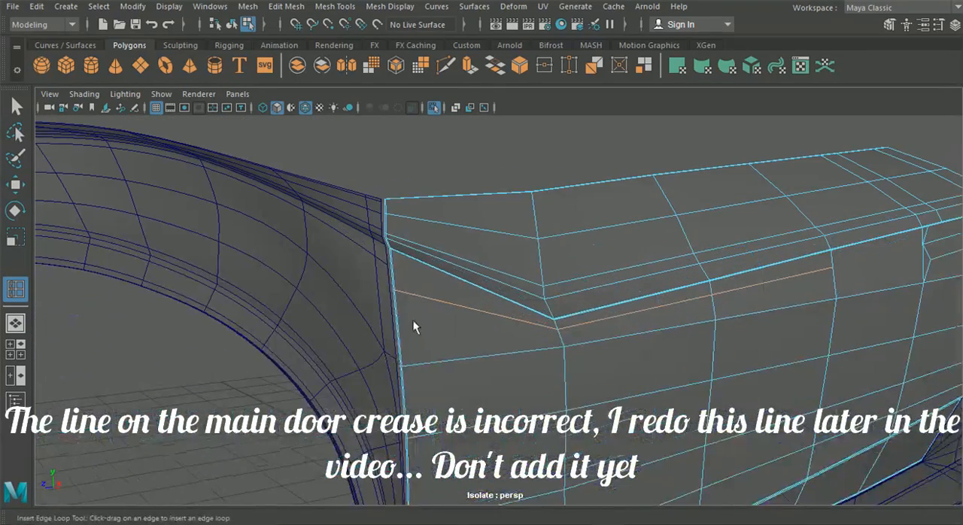
Step: Insert an edge loop on the front fender that meets the panel gap level with the door line below the crease
key(q)
click(101, 172)
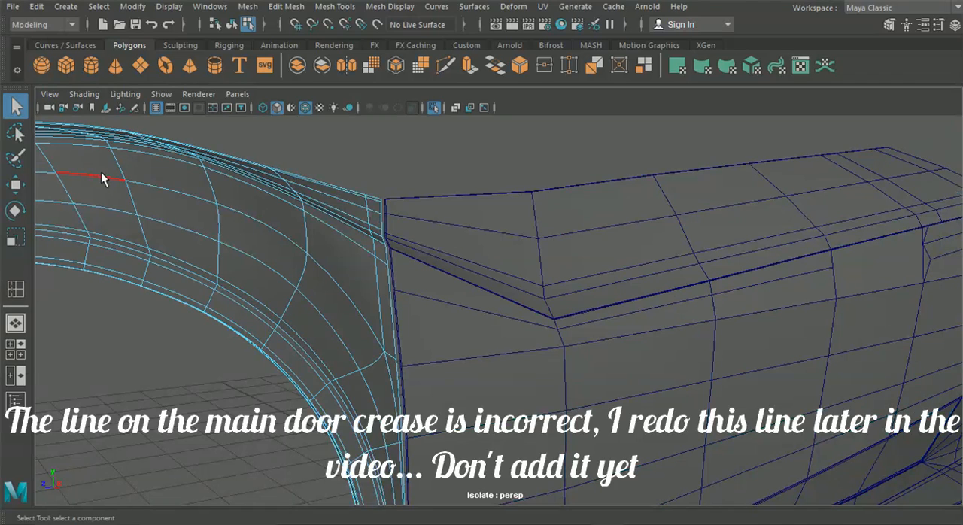
click(329, 7)
click(362, 113)
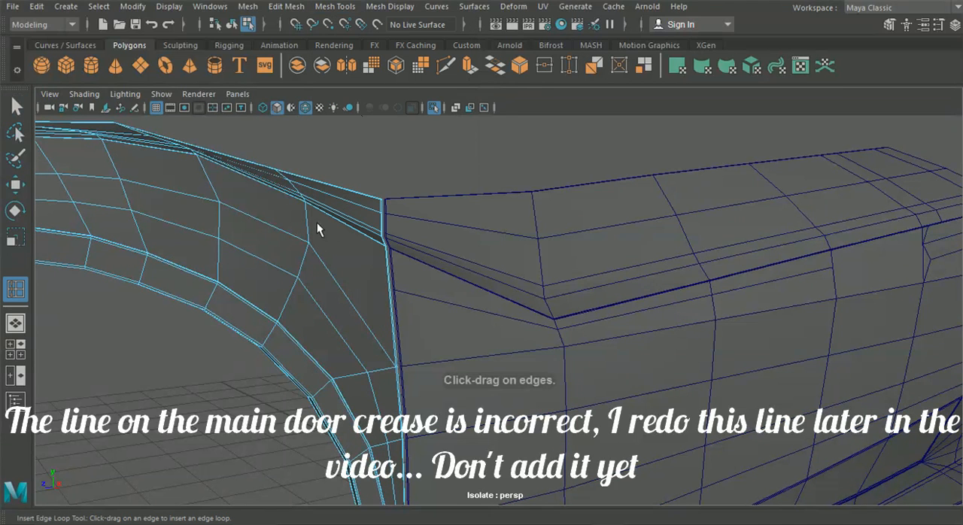
drag(307, 223, 311, 215)
scroll(312, 218, up, 5)
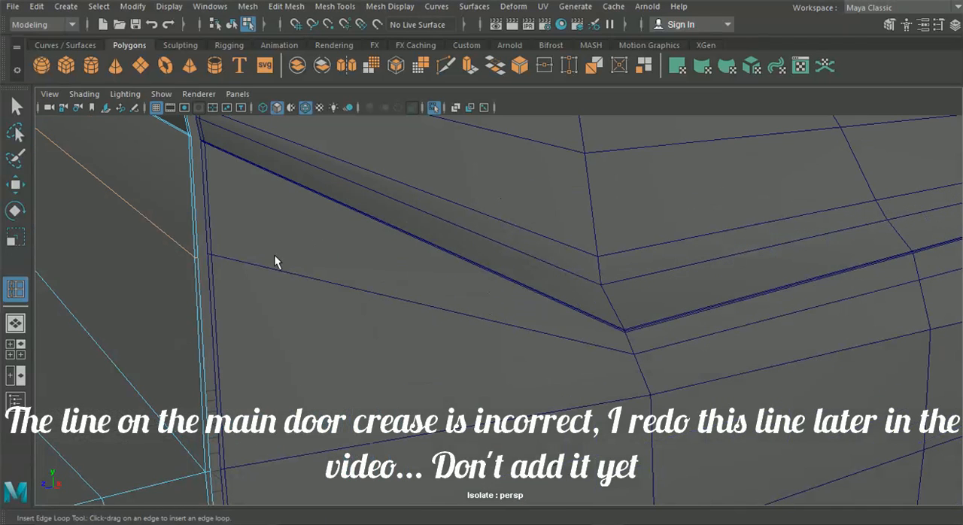
drag(198, 282, 213, 249)
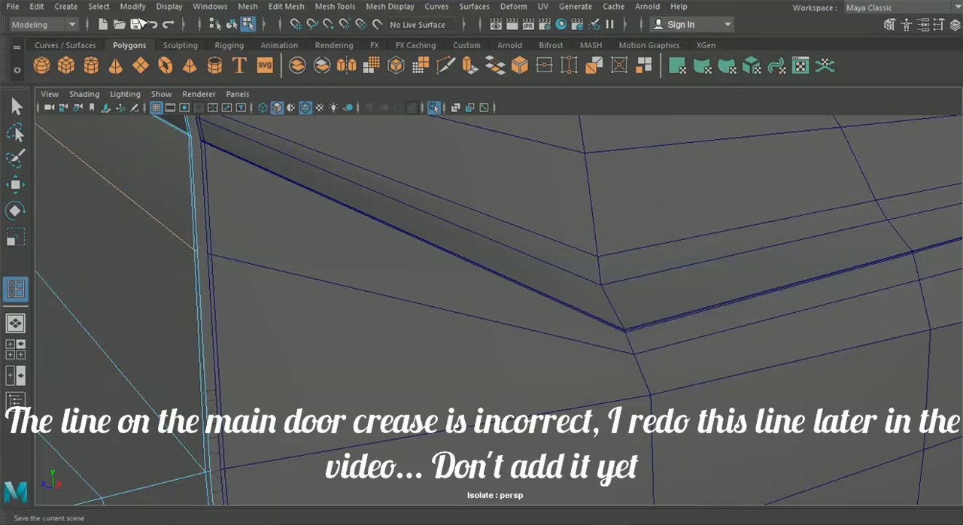
Step: Return to object selection and turn off isolation so the whole car is displayed
click(231, 26)
click(17, 106)
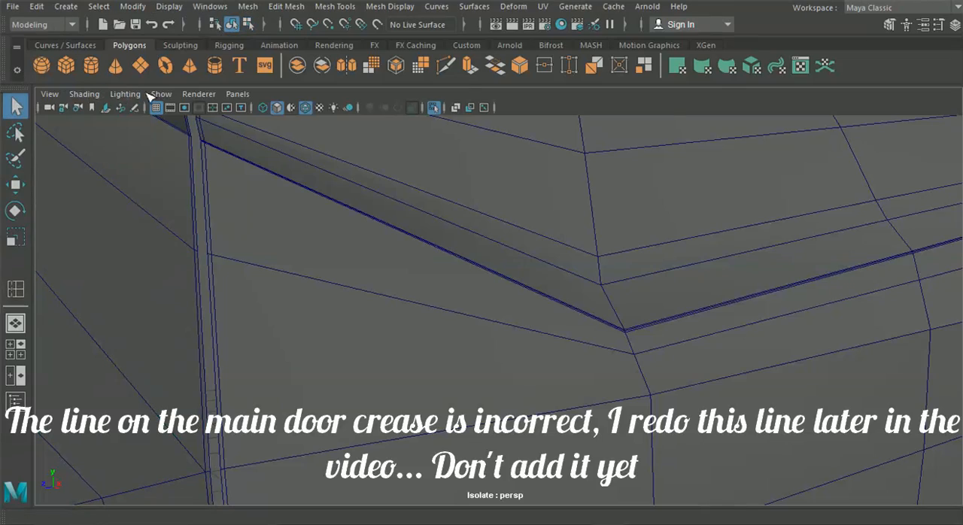
click(161, 94)
mouse_move(226, 5)
click(376, 13)
scroll(437, 241, down, 8)
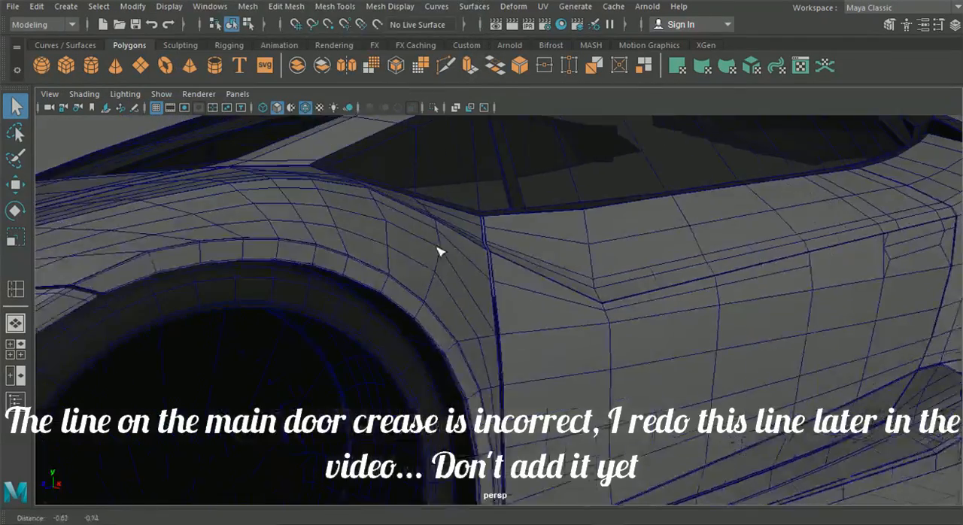
Step: Insert an edge loop down the side of the front bumper, between the headlight opening and the wheel arch, then return to object selection
alt+middle_drag(438, 248, 424, 238)
click(292, 311)
alt+middle_drag(292, 311, 391, 277)
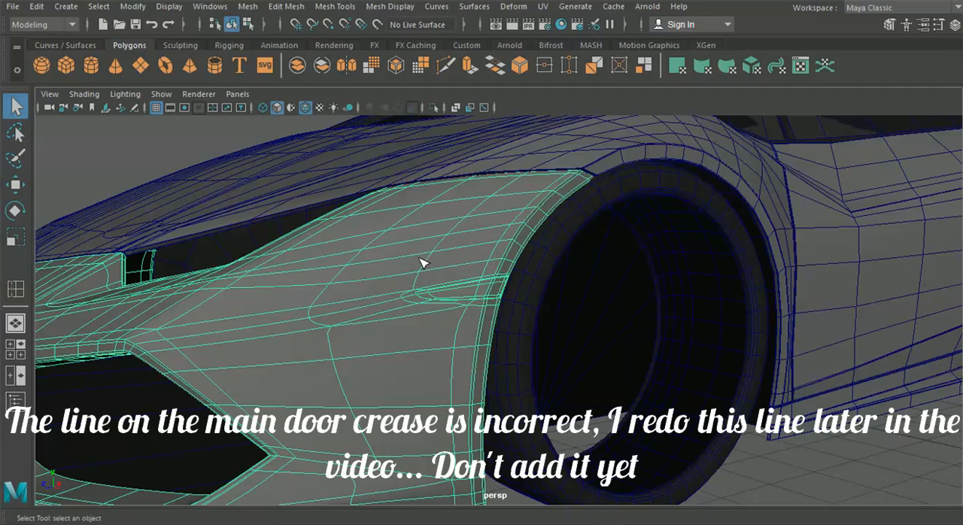
alt+drag(426, 252, 291, 294)
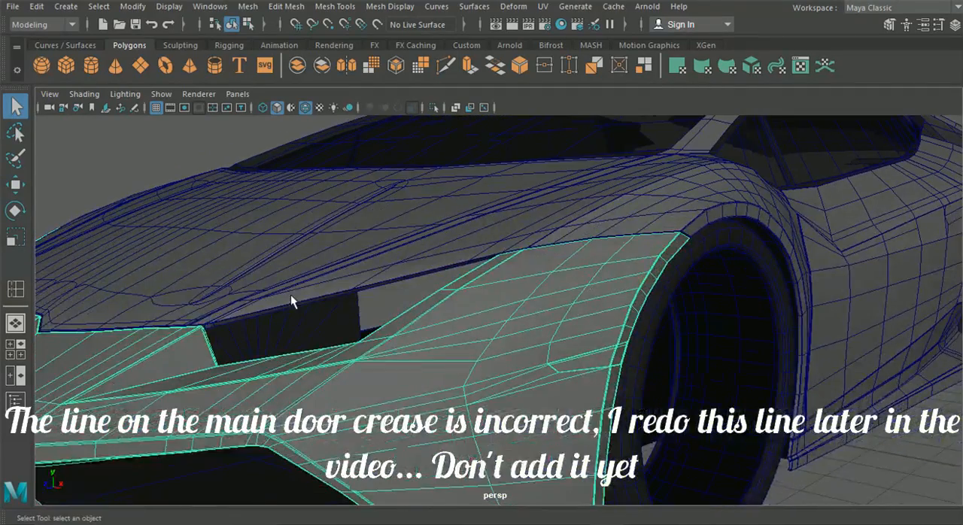
alt+drag(444, 316, 484, 324)
scroll(484, 323, down, 3)
scroll(452, 329, up, 7)
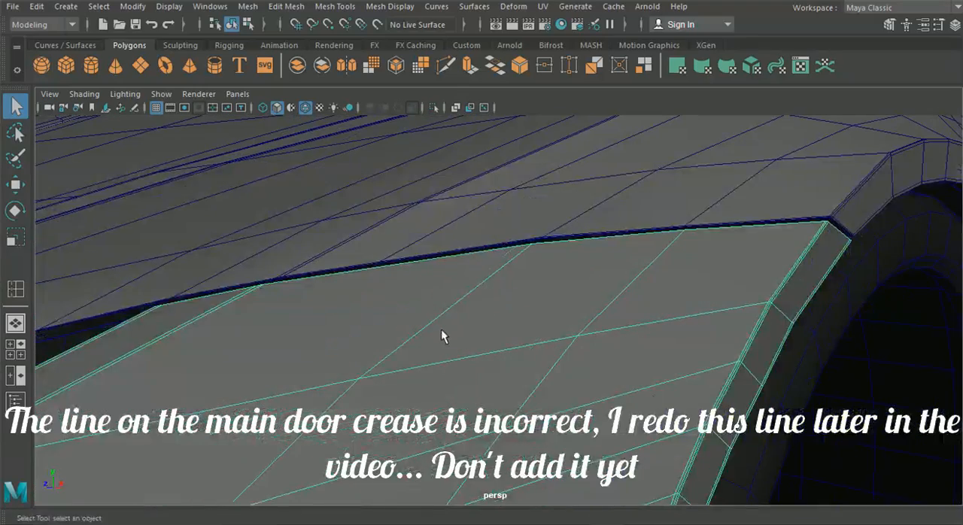
click(335, 6)
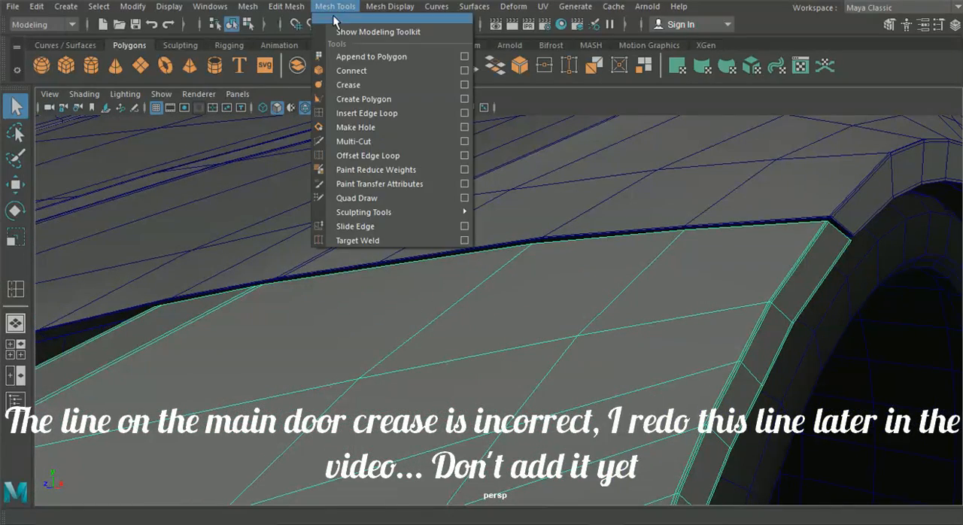
click(354, 114)
drag(382, 266, 447, 284)
scroll(383, 293, down, 7)
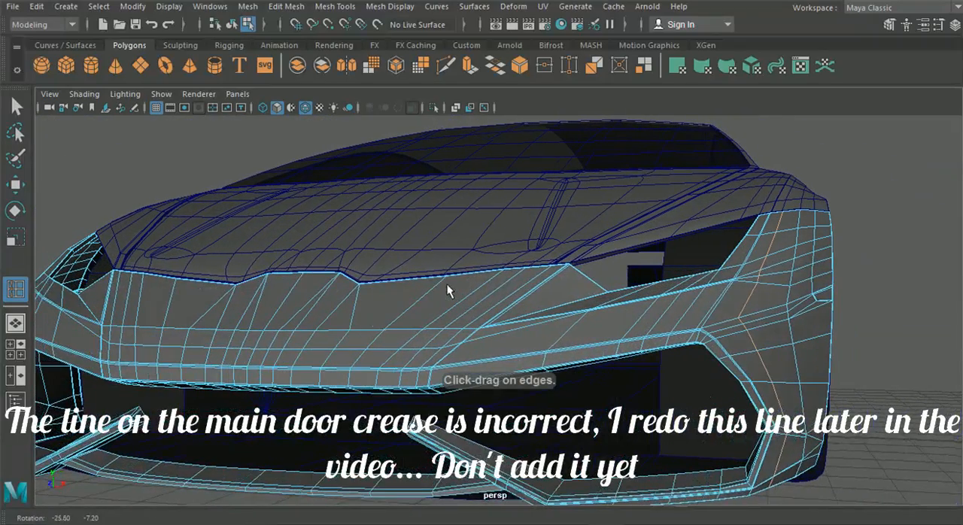
click(233, 25)
key(q)
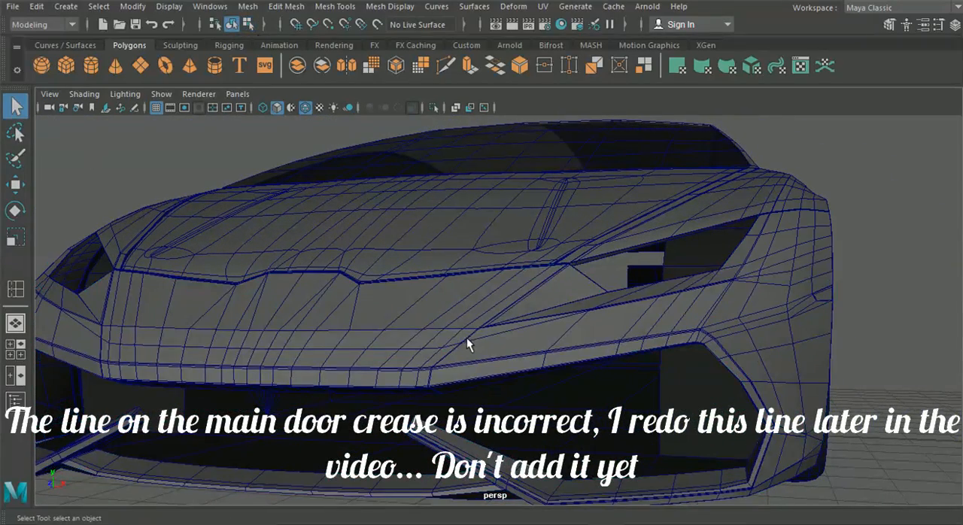
Step: Turn off the wireframe overlay on shaded surfaces and select the door panel
click(467, 337)
click(710, 210)
alt+drag(655, 235, 535, 249)
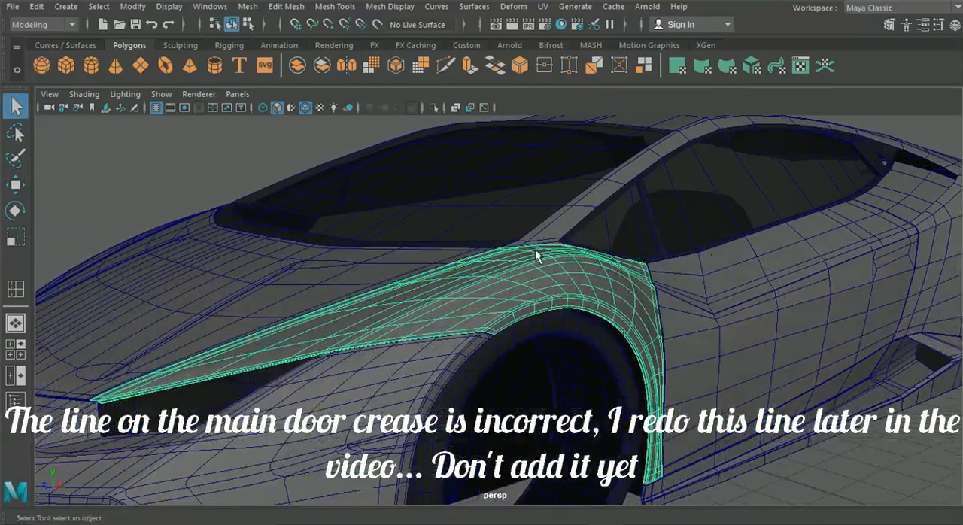
click(306, 110)
click(759, 446)
mouse_move(759, 446)
alt+mouse_down()
mouse_move(639, 380)
mouse_move(664, 390)
mouse_move(515, 388)
mouse_move(469, 357)
alt+mouse_up()
click(468, 357)
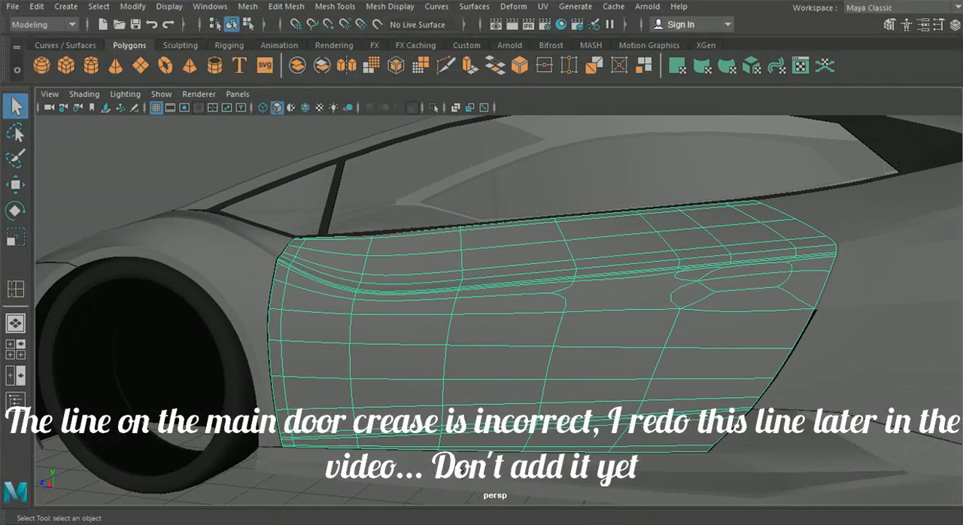
Step: Examine the door's crease and handle topology from several angles, checking where the inserted edges end
click(445, 472)
scroll(250, 287, up, 2)
alt+drag(252, 286, 306, 318)
scroll(399, 317, down, 5)
alt+drag(403, 316, 578, 322)
click(685, 312)
alt+middle_drag(697, 307, 540, 328)
scroll(540, 328, up, 7)
alt+middle_drag(636, 328, 310, 288)
alt+middle_drag(388, 219, 403, 253)
scroll(410, 251, up, 4)
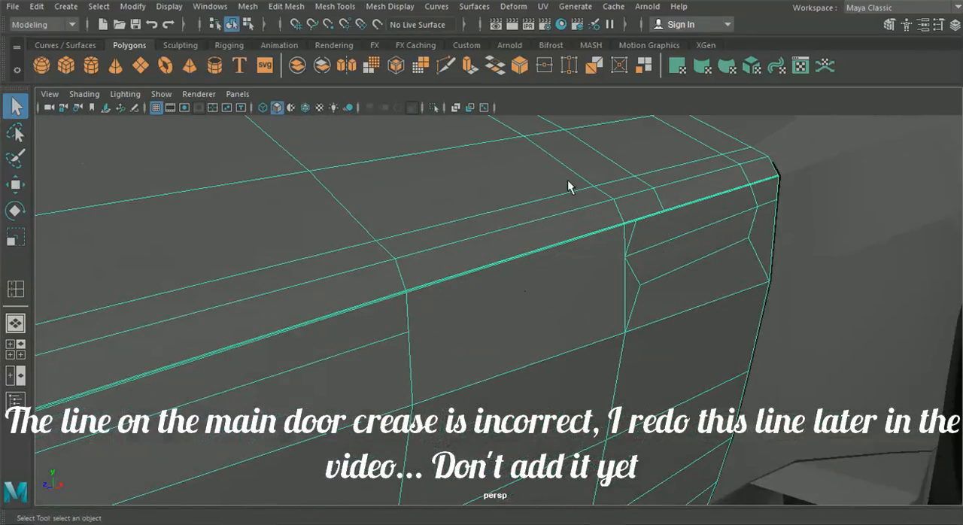
Step: Extend the line below the door crease with Multi-Cut from its open end to the handle outline's front vertex
click(449, 67)
click(408, 332)
right_click(671, 265)
Step: Cut across the narrow crease edges to join the handle outline's upper front vertex to the front loop above it
alt+drag(610, 263, 479, 265)
alt+right_drag(479, 265, 539, 307)
alt+middle_drag(413, 263, 417, 322)
alt+right_drag(418, 322, 508, 407)
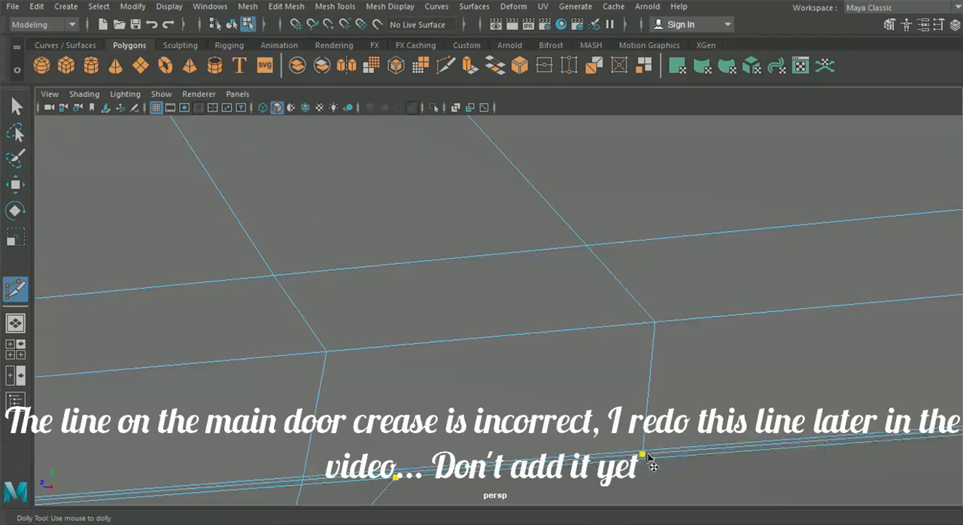
right_click(671, 433)
Step: Cut across the narrow crease edges to join the rear loop's lower end to the handle outline's upper rear vertex
alt+middle_drag(527, 387, 141, 334)
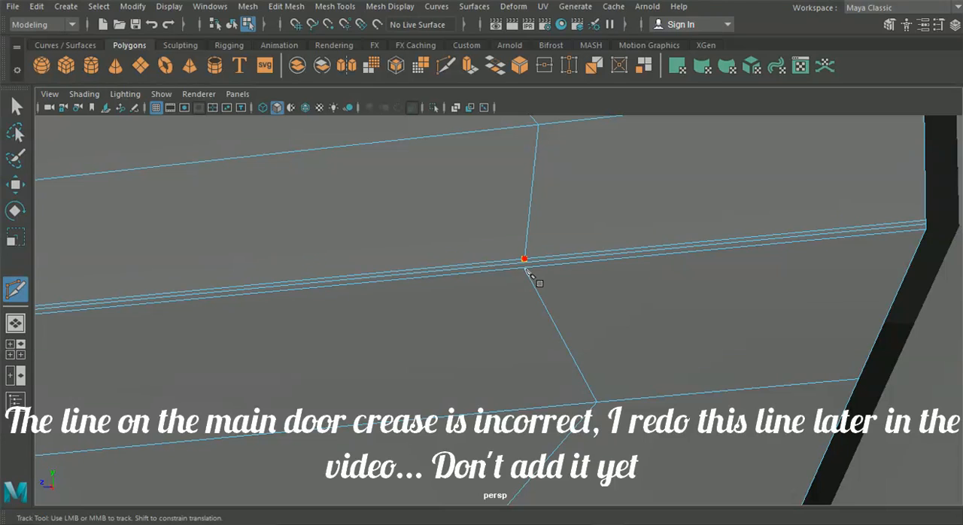
click(534, 264)
right_click(540, 260)
click(525, 263)
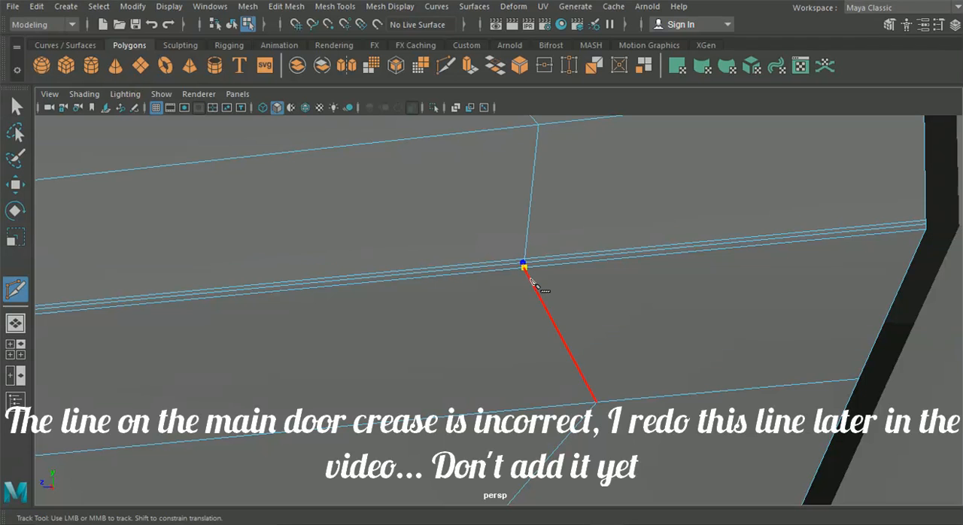
Step: Show the door in smooth preview and examine its crease and handle area from the side and the rear
click(233, 24)
click(16, 106)
key(3)
scroll(115, 158, down, 5)
alt+middle_drag(277, 235, 445, 240)
scroll(439, 232, down, 4)
scroll(440, 233, down, 8)
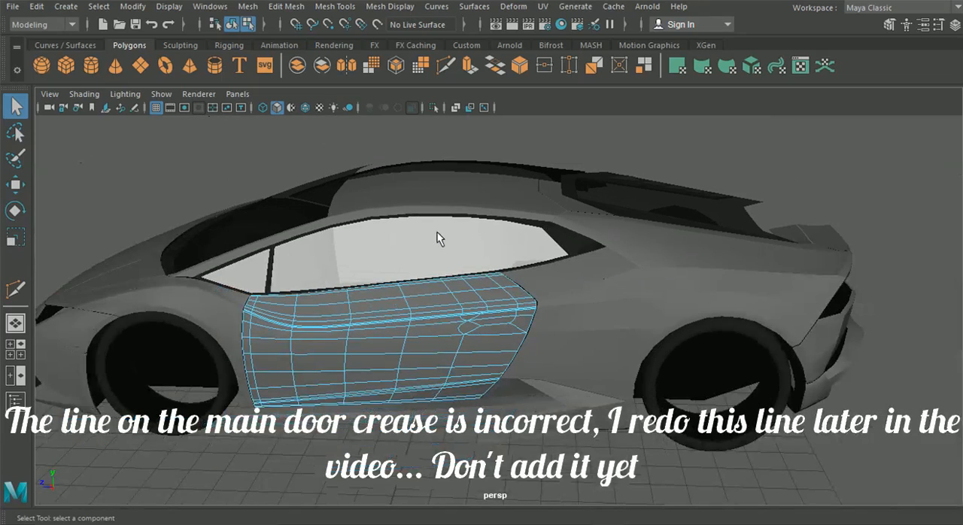
click(233, 25)
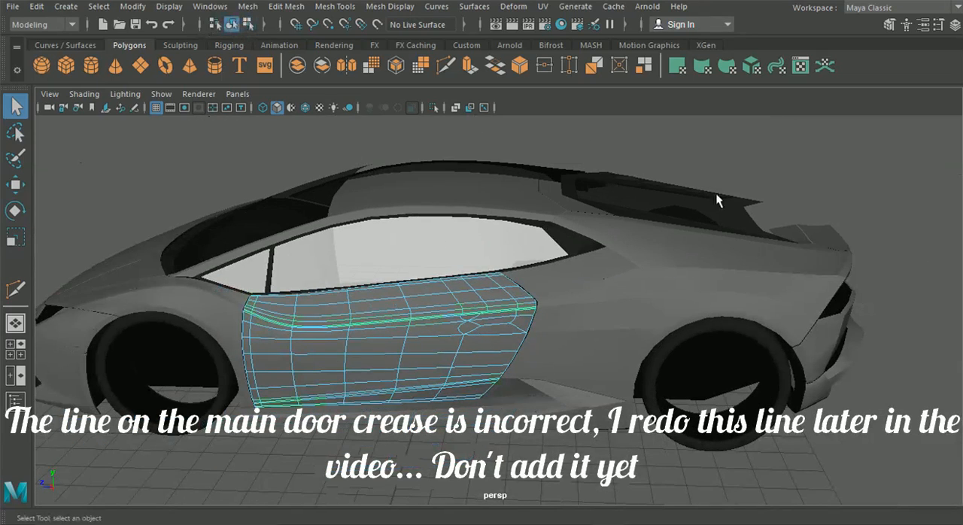
scroll(614, 283, up, 6)
alt+drag(558, 314, 434, 264)
scroll(325, 310, down, 4)
scroll(386, 301, up, 3)
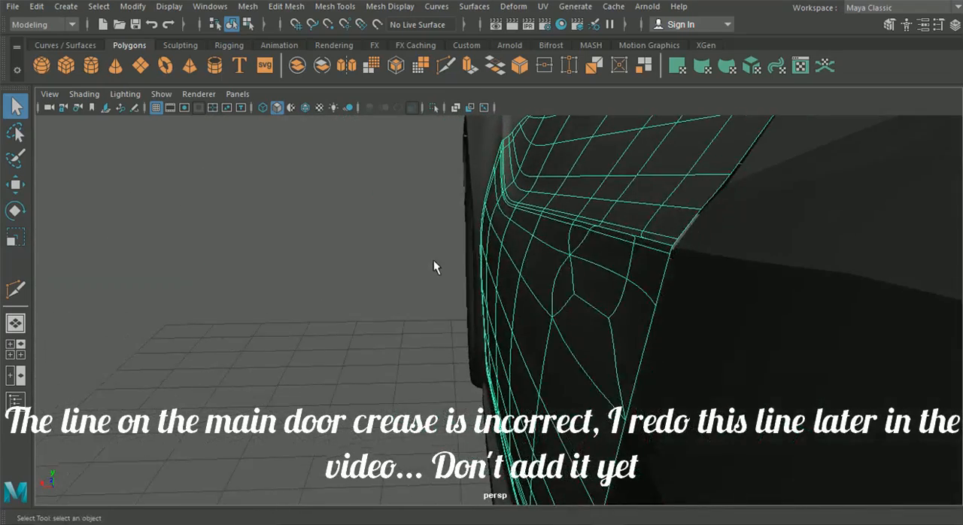
alt+middle_drag(434, 263, 463, 306)
scroll(465, 306, up, 3)
right_drag(486, 126, 464, 107)
alt+drag(526, 254, 518, 246)
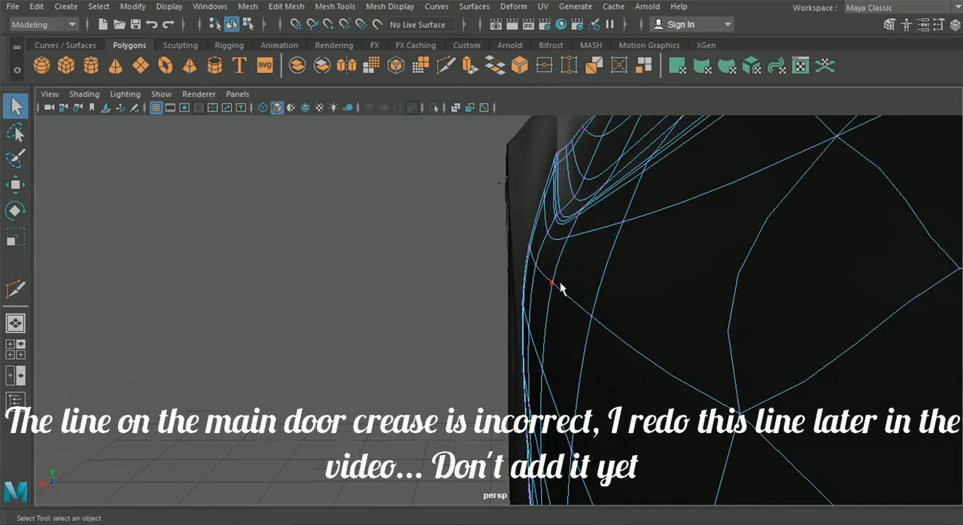
mouse_move(537, 242)
alt+mouse_down()
mouse_move(531, 251)
mouse_move(534, 242)
alt+mouse_up()
click(233, 23)
Step: Turn off the smooth preview, select the row of vertices below the door crease through the handle, and move it outward along X
key(1)
alt+drag(385, 241, 400, 250)
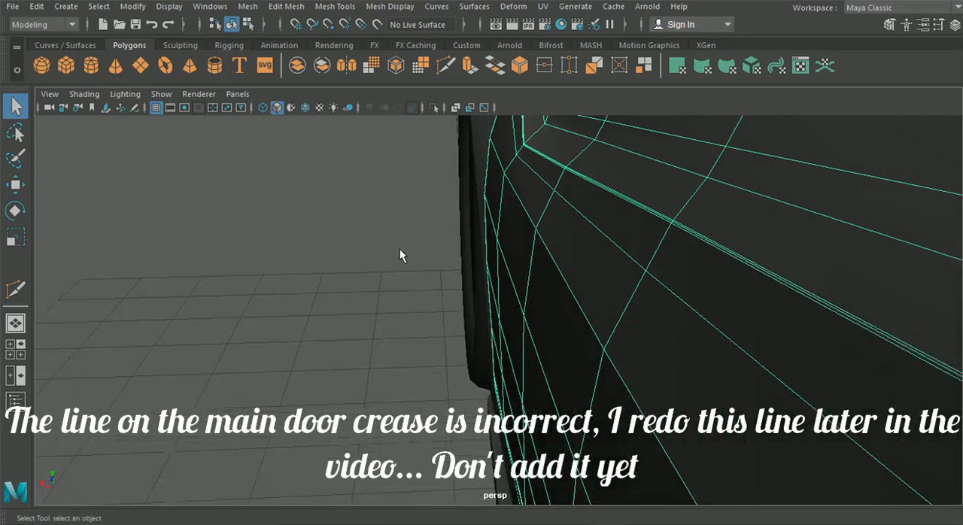
right_drag(548, 180, 492, 107)
click(15, 189)
scroll(392, 291, down, 3)
alt+middle_drag(392, 291, 339, 229)
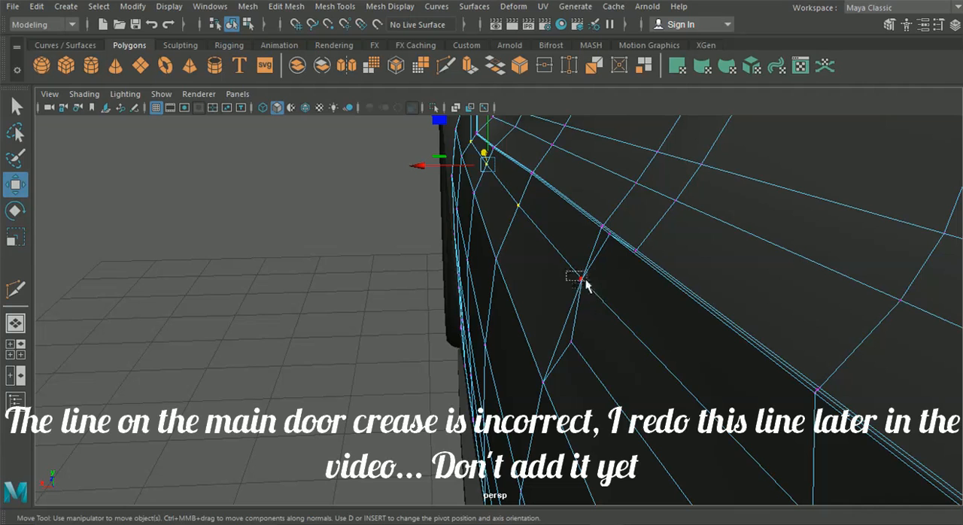
alt+drag(601, 316, 644, 341)
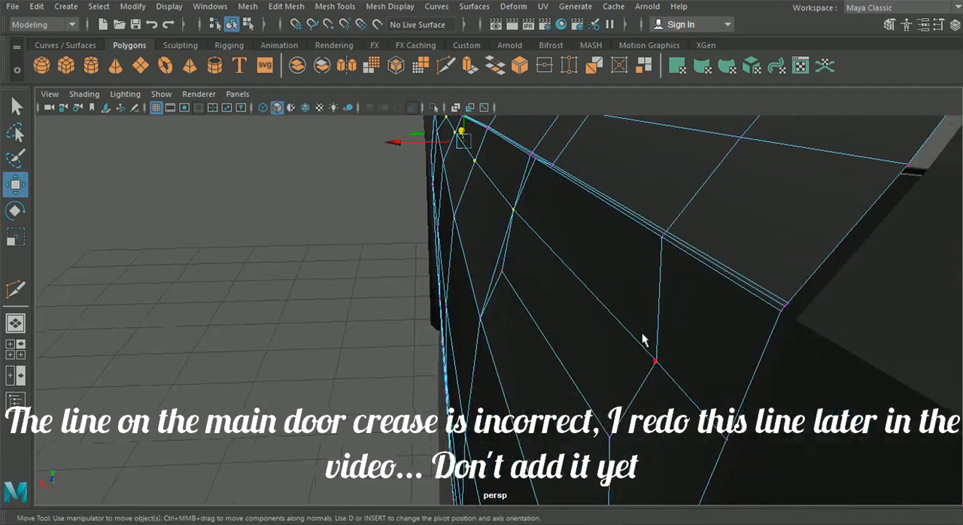
shift+click(656, 361)
shift+click(733, 445)
alt+middle_drag(419, 183, 420, 211)
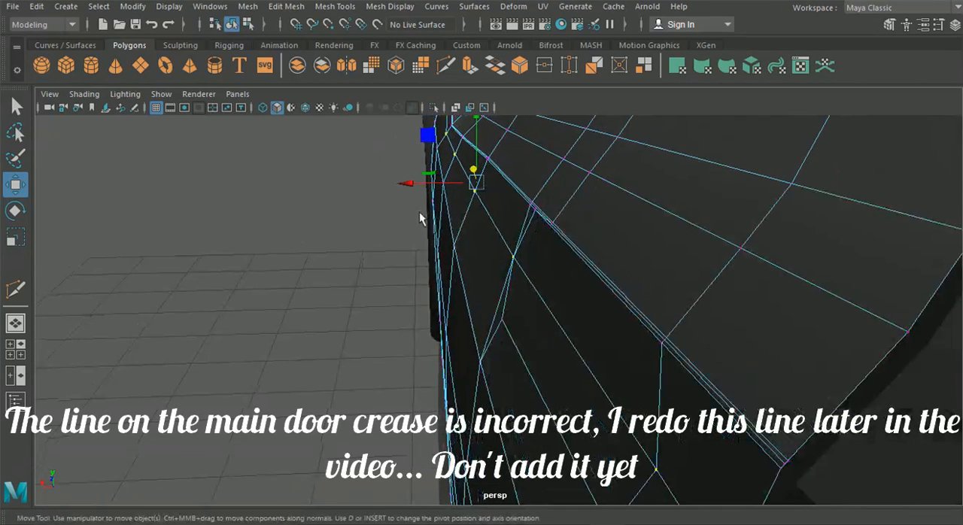
alt+drag(409, 186, 388, 178)
Step: Select the next lower row of door vertices, from ahead of the handle to the rear border, and adjust it slightly along X
click(384, 175)
shift+click(413, 198)
shift+click(468, 239)
shift+click(585, 321)
scroll(566, 333, down, 2)
alt+middle_drag(564, 334, 520, 300)
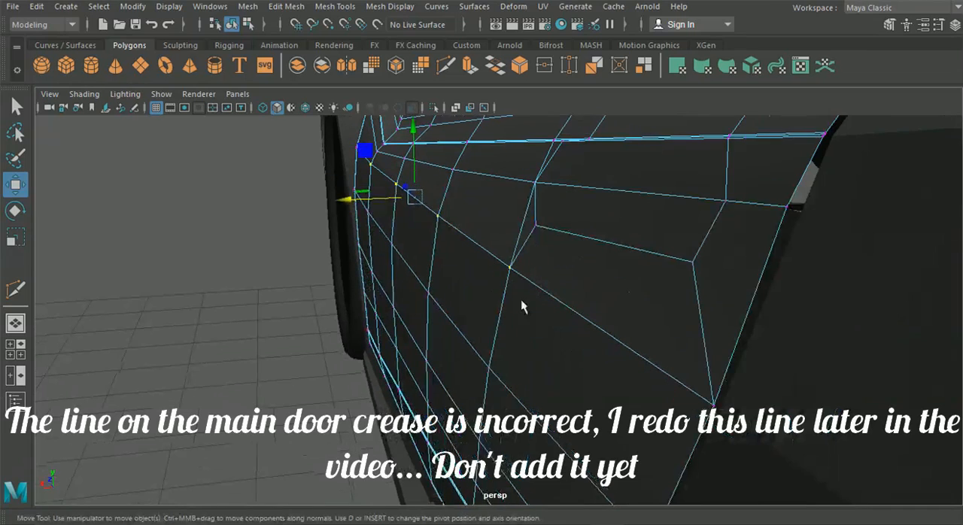
shift+click(714, 408)
key(ctrl+z)
shift+click(720, 399)
drag(377, 219, 381, 222)
click(191, 252)
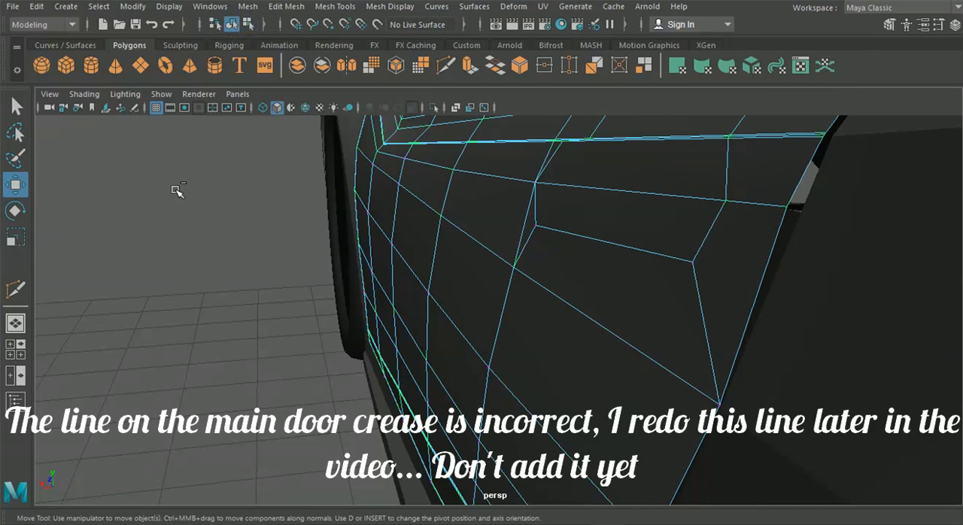
Step: Turn off the door's smooth preview and set the Move Tool's axis orientation to Component
mouse_move(178, 197)
alt+mouse_down()
mouse_move(208, 248)
mouse_move(429, 256)
mouse_move(486, 254)
mouse_move(489, 243)
mouse_move(492, 256)
alt+mouse_up()
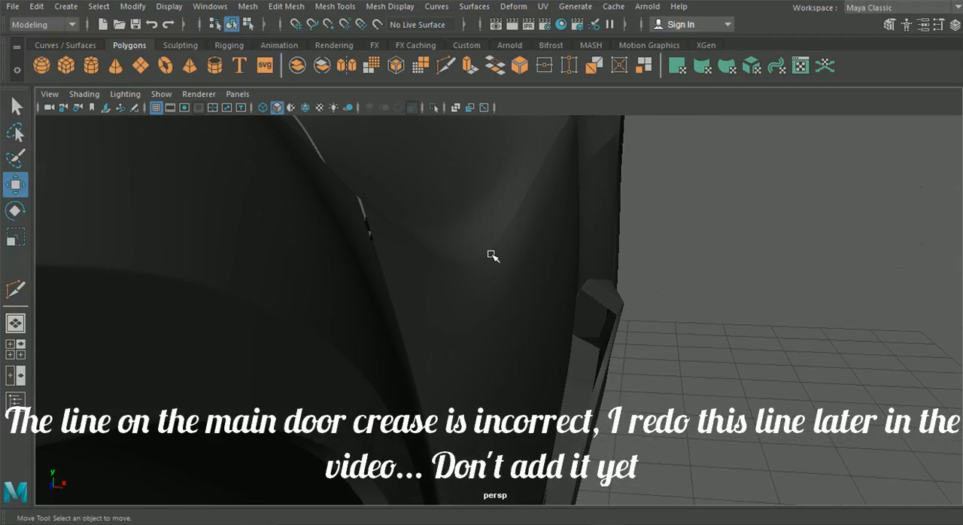
click(512, 294)
key(1)
scroll(486, 280, up, 1)
right_drag(486, 279, 423, 109)
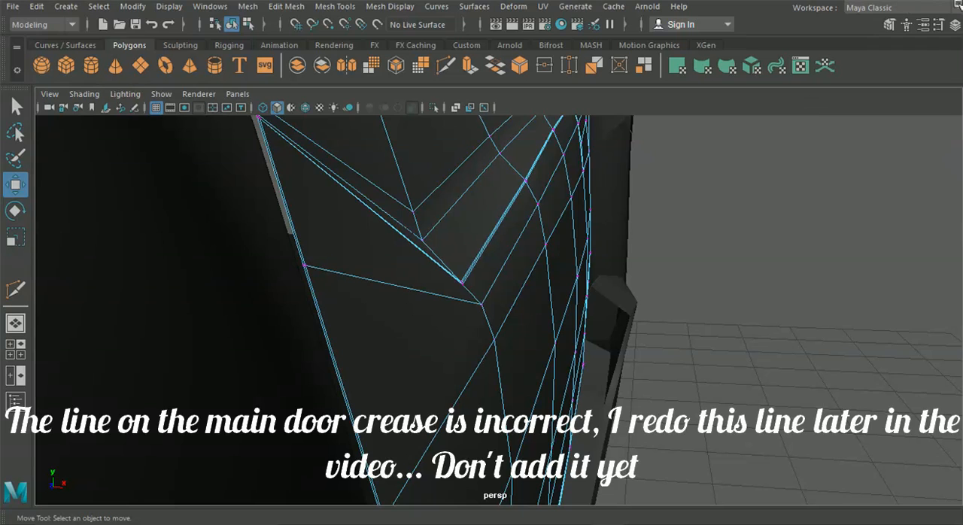
click(939, 24)
click(235, 356)
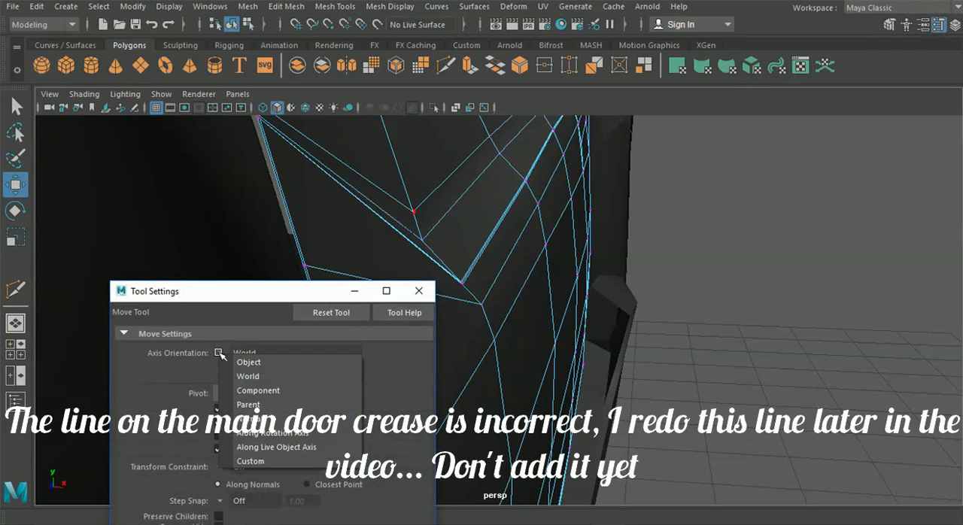
click(250, 390)
click(480, 306)
click(419, 291)
Step: Move the vertices just below the crease's front corner along their component axis to even out the front column
mouse_move(501, 372)
mouse_down()
mouse_move(509, 376)
mouse_move(513, 358)
mouse_up()
drag(545, 298, 544, 327)
click(495, 338)
alt+drag(540, 374, 214, 303)
alt+drag(161, 345, 356, 328)
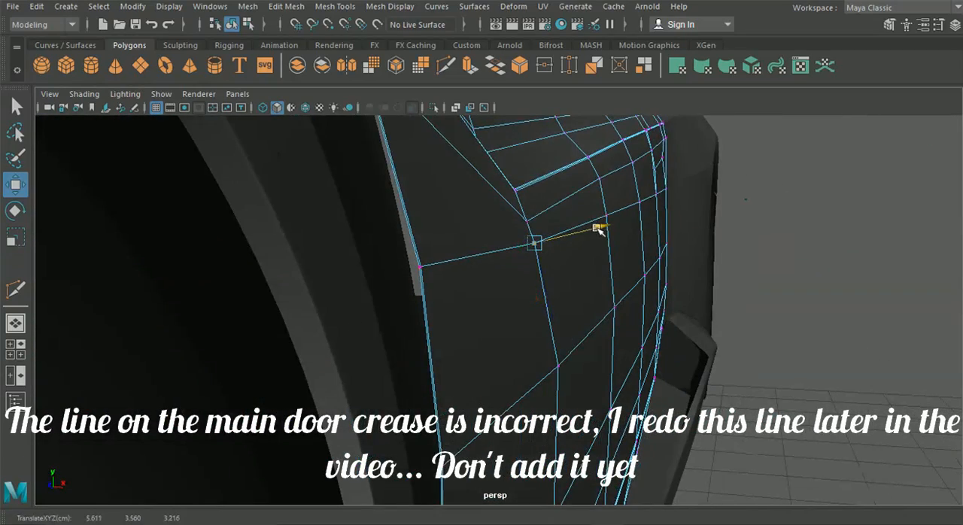
Step: Adjust the lower vertices of the door's front column along their component X axis to smooth the side profile
click(560, 365)
drag(627, 368, 617, 370)
scroll(604, 396, down, 3)
alt+middle_drag(604, 396, 624, 339)
click(558, 360)
drag(626, 360, 624, 361)
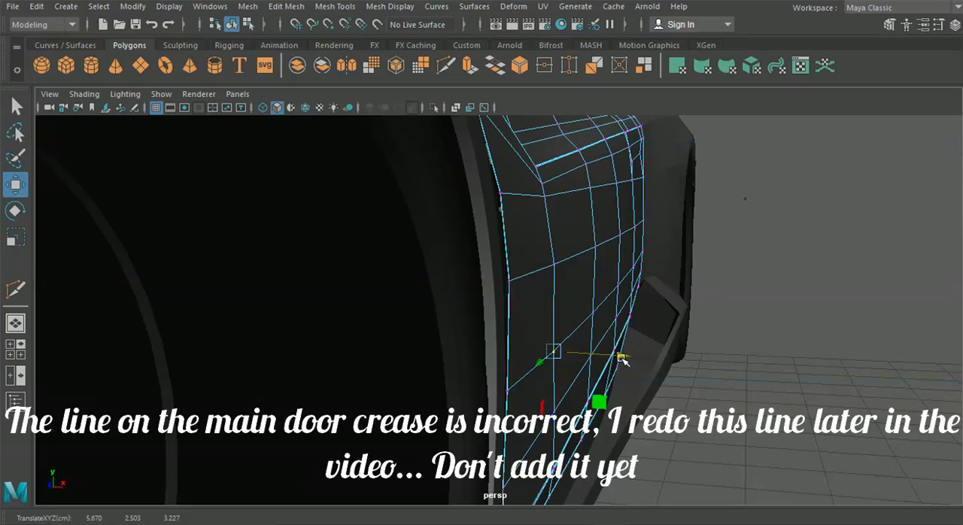
click(554, 265)
drag(624, 265, 530, 380)
Step: Looking down on the door, adjust vertices below the crease in the second and third columns along component X
click(529, 361)
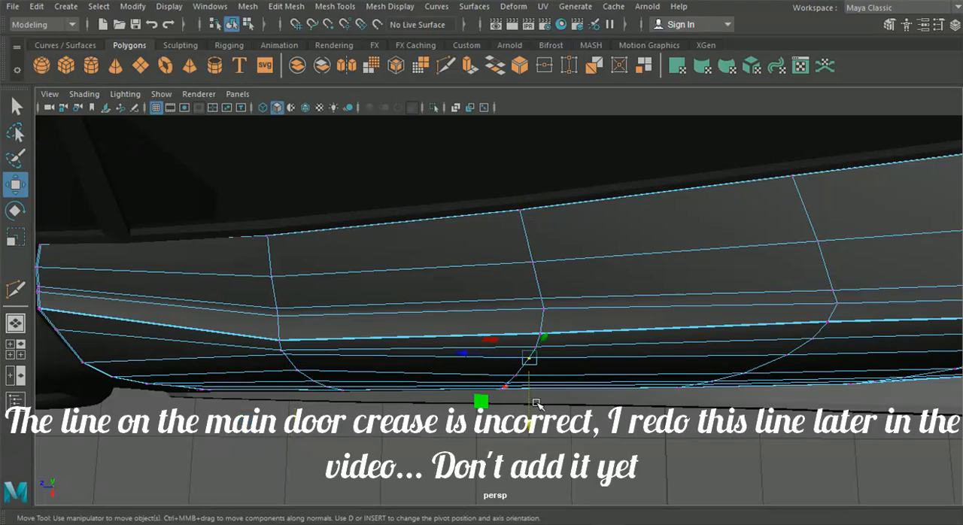
middle_drag(528, 417, 518, 431)
click(516, 375)
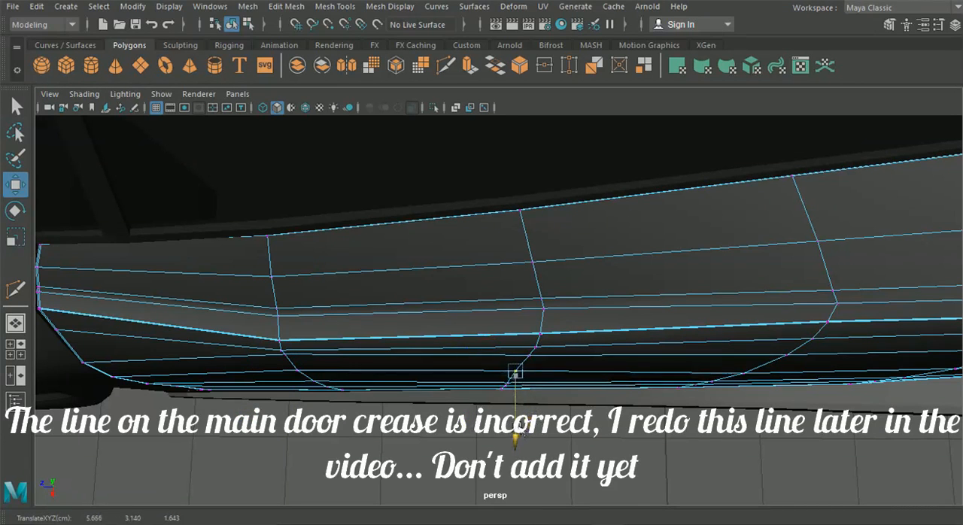
click(743, 377)
middle_drag(745, 438, 476, 379)
Step: Adjust the vertices below the crease in the two columns ahead of the handle along component X
click(665, 328)
middle_drag(676, 385, 673, 384)
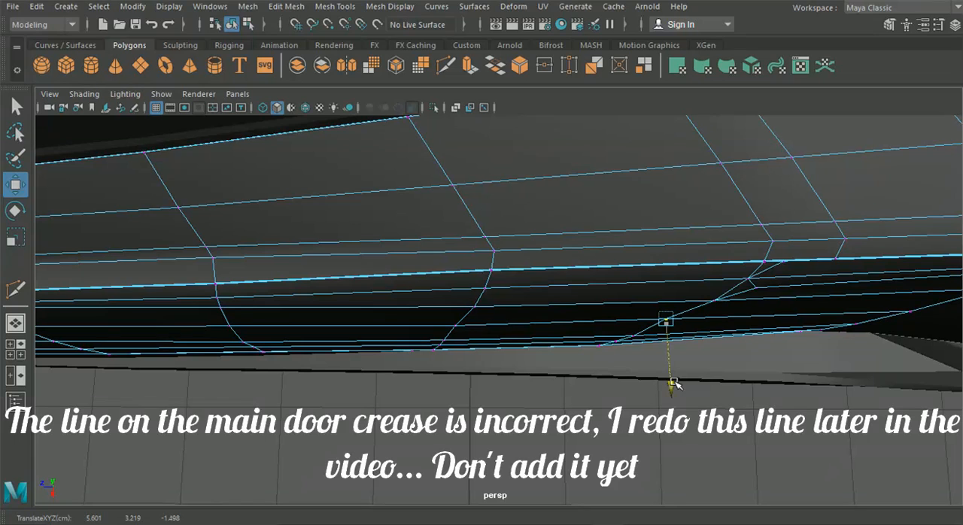
click(457, 329)
middle_drag(457, 392, 462, 391)
middle_drag(479, 307, 476, 375)
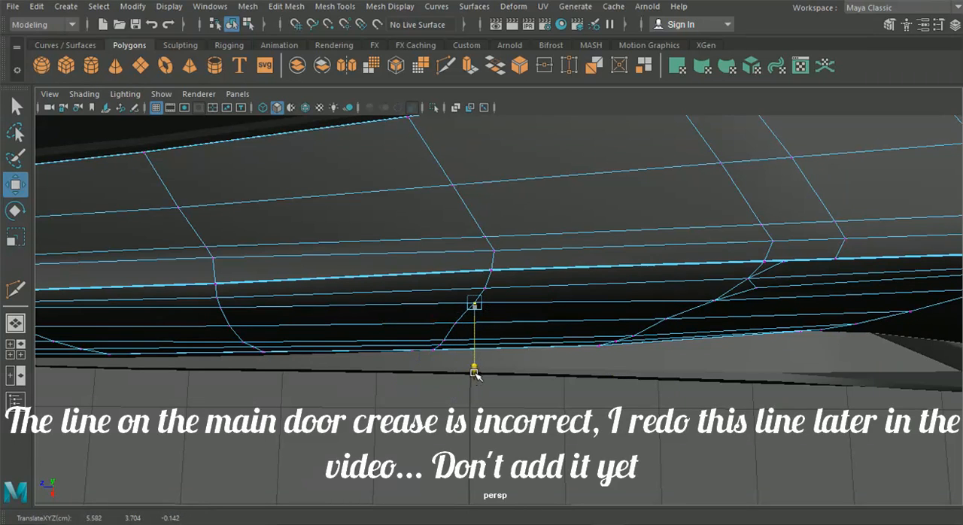
click(714, 304)
middle_drag(720, 365, 721, 368)
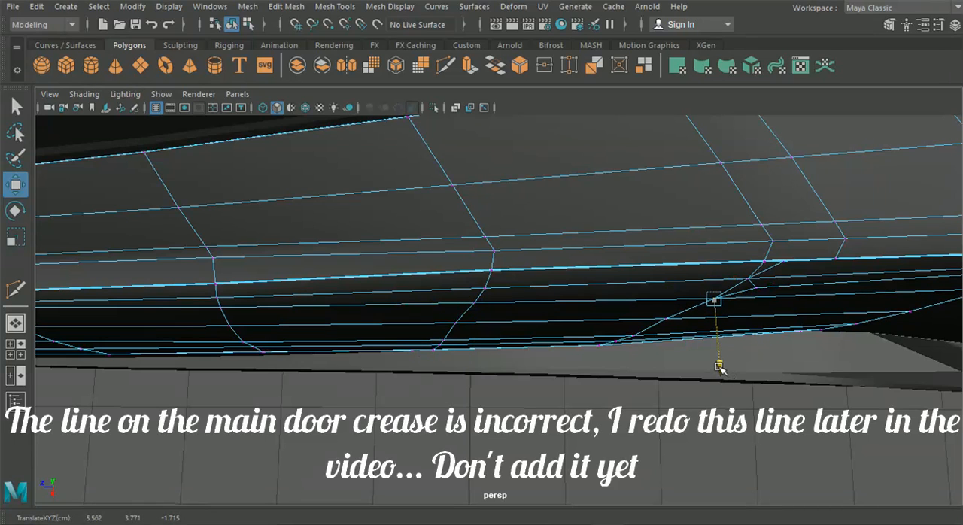
Step: Refine the lower vertices of the two columns ahead of the handle so the door curves evenly outward
click(667, 322)
middle_drag(662, 379, 638, 404)
click(634, 336)
drag(640, 401, 641, 403)
click(448, 342)
alt+drag(410, 429, 389, 224)
Step: In a side-facing view, slide the mid-height vertices ahead of the handle along their rows to even the column spacing
click(439, 286)
middle_drag(371, 287, 374, 288)
alt+drag(609, 285, 635, 266)
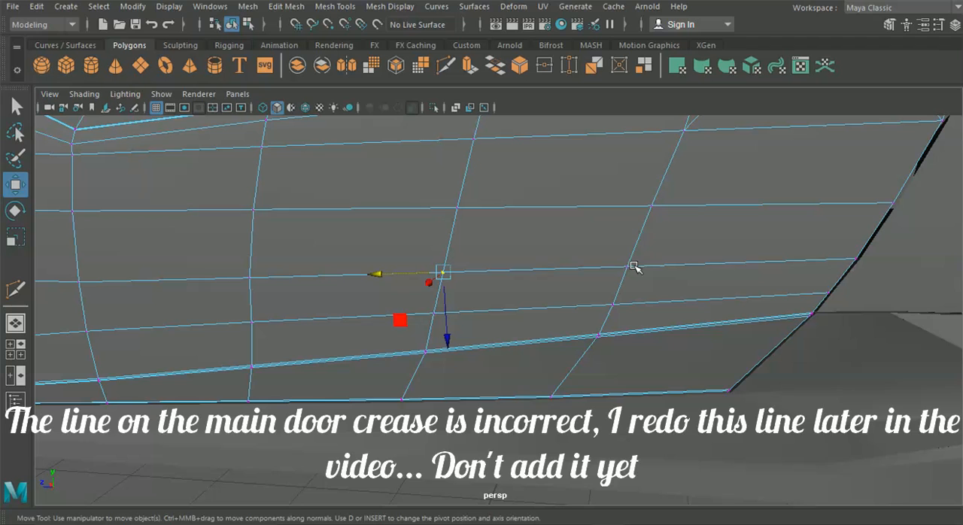
click(631, 268)
middle_drag(563, 267, 573, 267)
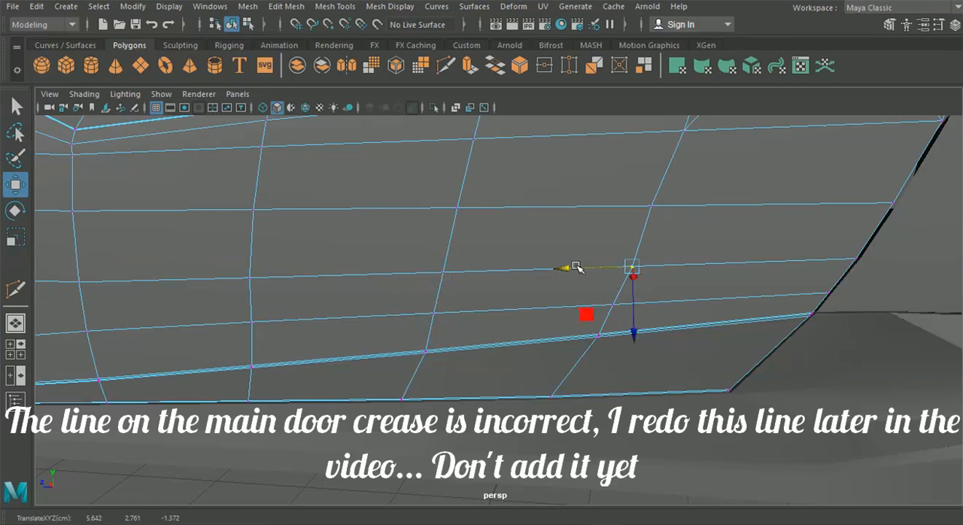
click(654, 204)
middle_drag(630, 204, 587, 209)
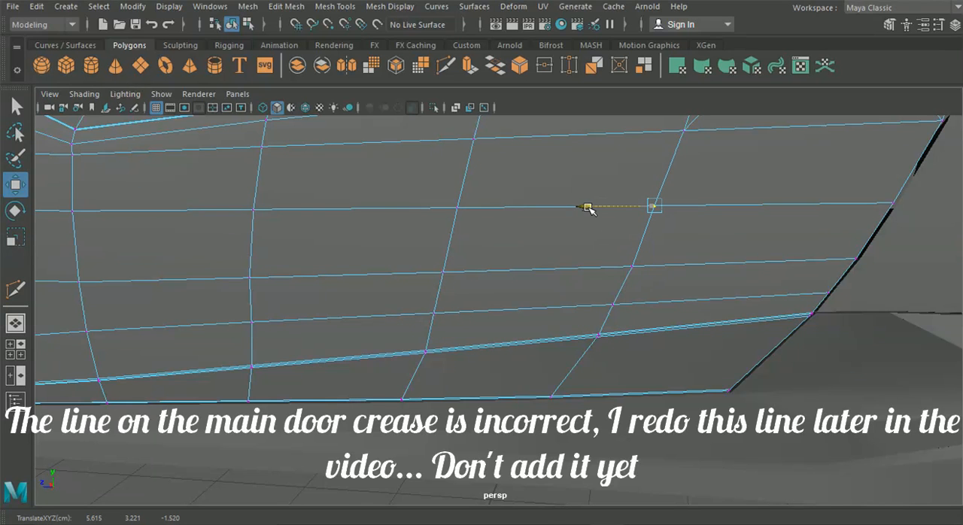
alt+drag(589, 208, 684, 287)
Step: Move the vertices along the lower side of the crease behind its front corner slightly along component X
click(231, 24)
click(635, 351)
alt+drag(639, 350, 487, 265)
click(465, 258)
mouse_move(396, 142)
right_down()
mouse_move(384, 127)
mouse_move(399, 106)
right_up()
mouse_move(570, 208)
alt+mouse_down()
mouse_move(543, 277)
mouse_move(534, 252)
mouse_move(541, 176)
mouse_move(557, 182)
alt+mouse_up()
alt+drag(556, 182, 524, 180)
alt+drag(525, 218, 557, 258)
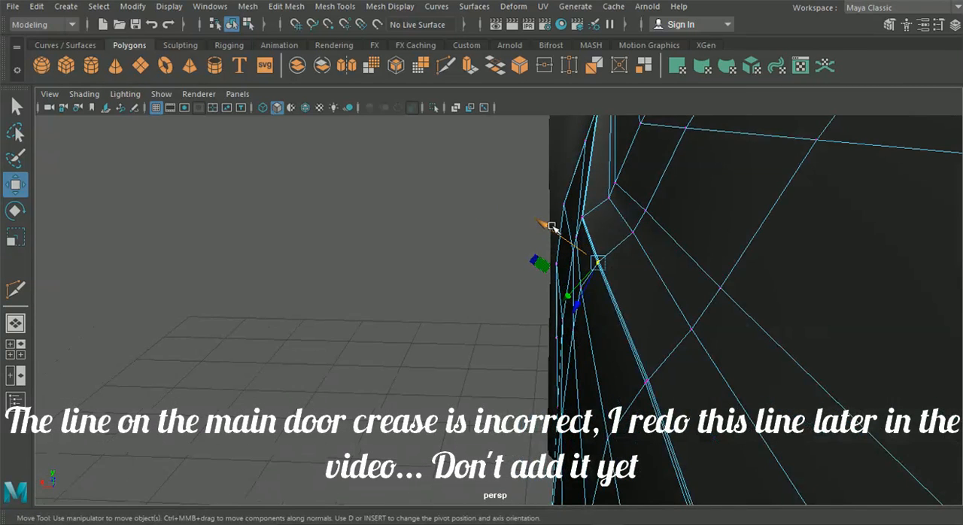
drag(552, 226, 547, 228)
click(645, 380)
mouse_move(614, 397)
alt+mouse_down()
mouse_move(607, 385)
mouse_move(610, 399)
alt+mouse_up()
Step: Adjust the second column's vertex below the crease and the front column's first vertex below the corner along component X
click(615, 303)
drag(551, 282, 529, 262)
click(581, 272)
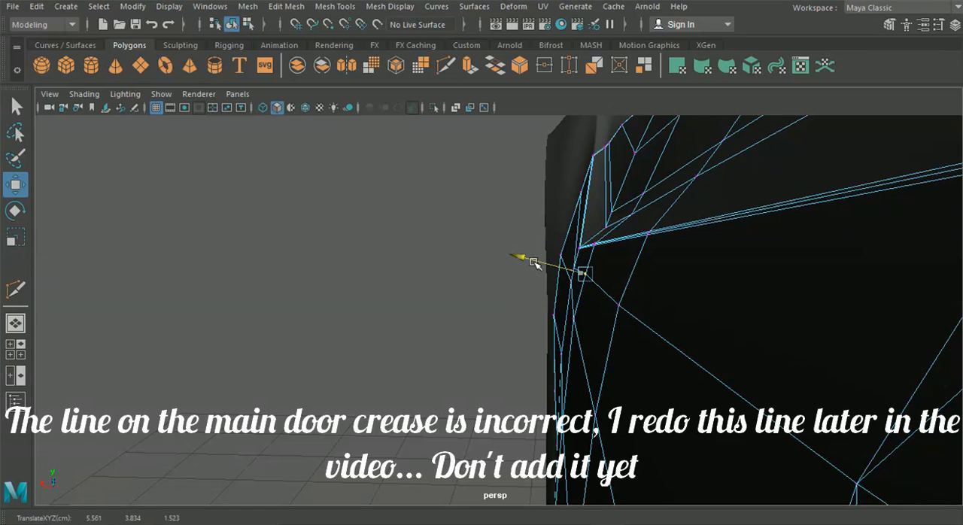
alt+drag(566, 340, 539, 301)
click(543, 244)
alt+drag(499, 276, 465, 290)
drag(489, 246, 494, 243)
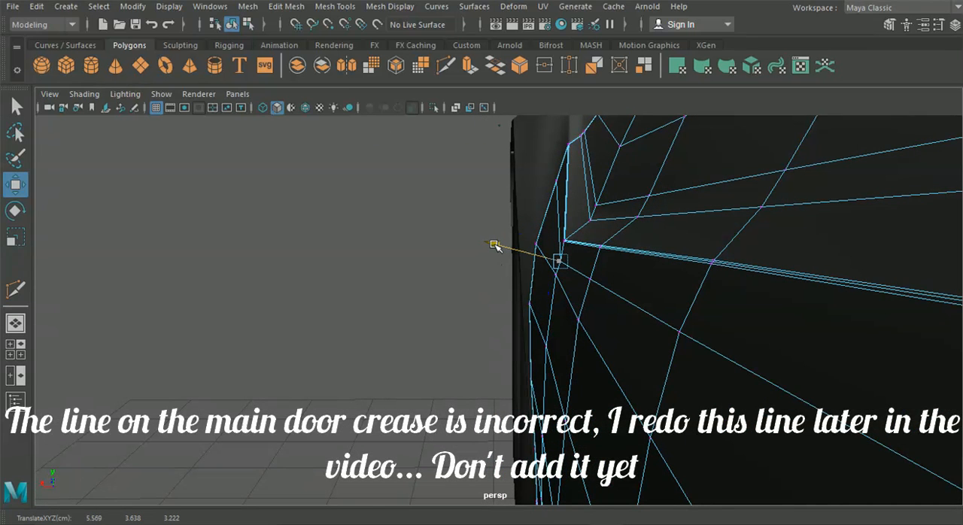
click(436, 299)
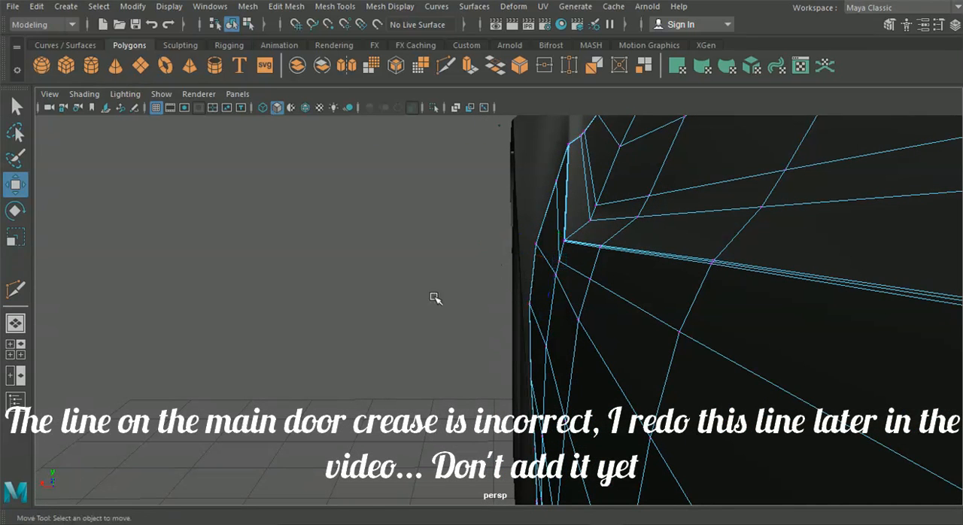
Step: Fine-tune the next vertices below the crease in the front and second columns along component X
alt+drag(468, 319, 551, 309)
click(568, 276)
drag(507, 264, 512, 265)
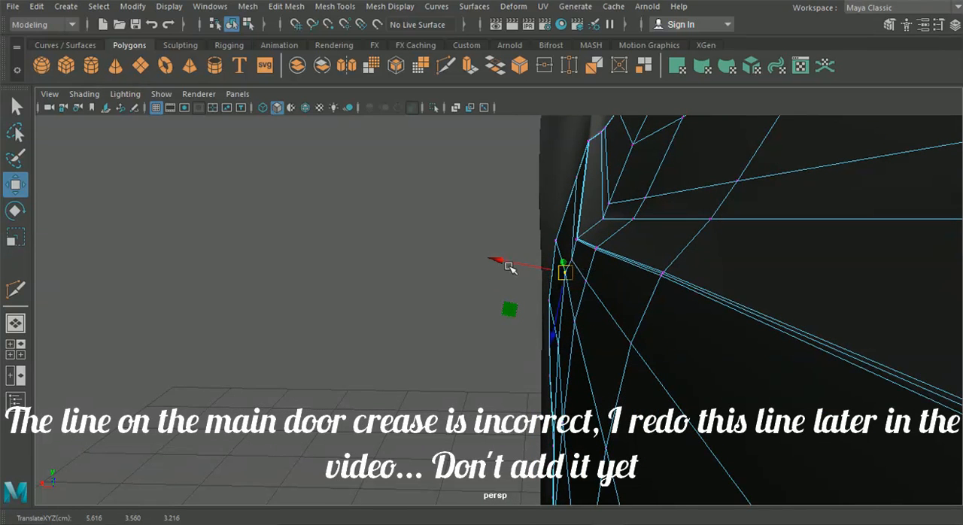
drag(496, 275, 508, 273)
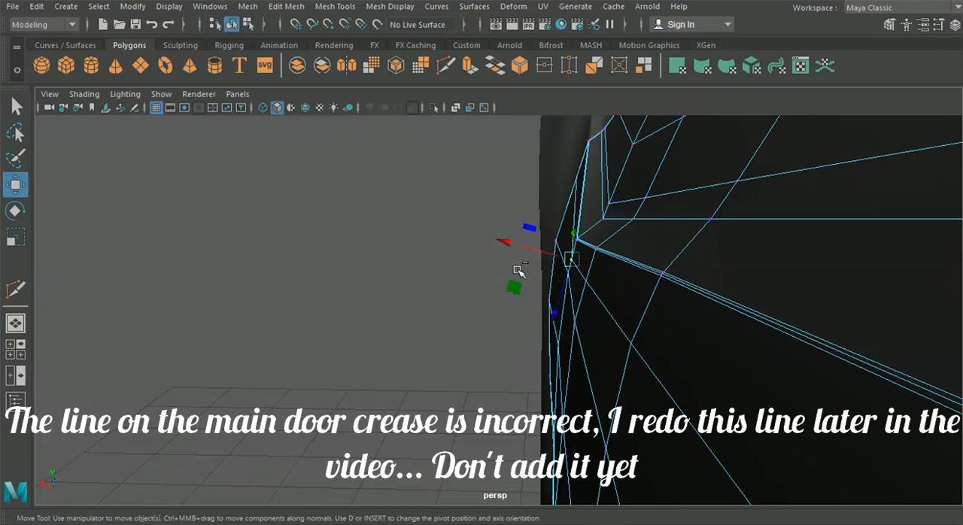
click(495, 277)
click(568, 273)
drag(523, 267, 519, 263)
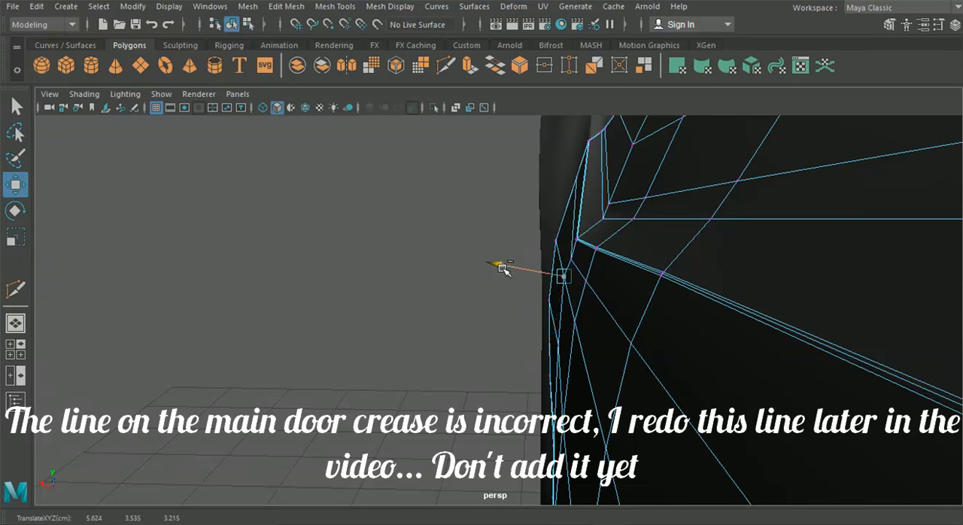
click(578, 323)
drag(514, 315, 518, 317)
alt+drag(518, 317, 325, 80)
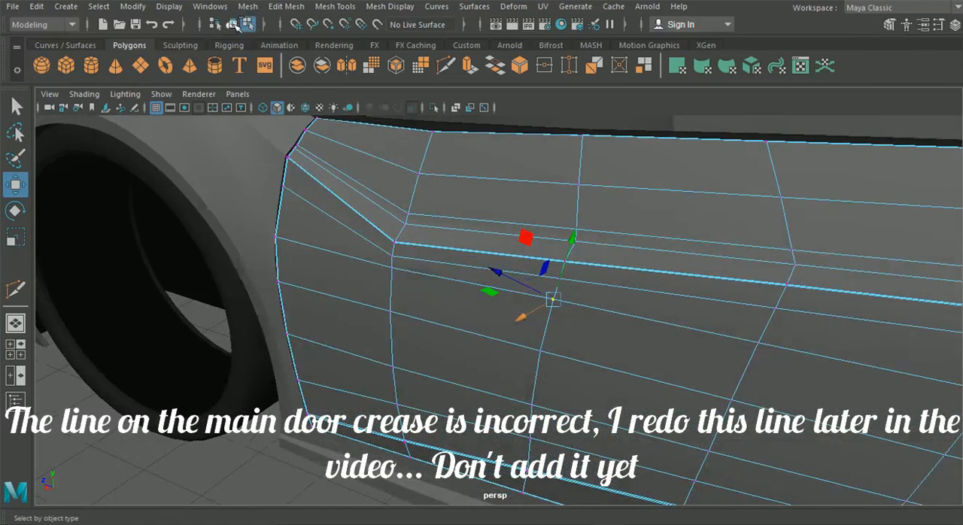
Step: Show the door in smooth preview and examine its reshaped surface from the front and the side
click(233, 24)
key(3)
alt+drag(344, 358, 283, 406)
click(285, 466)
alt+drag(286, 467, 391, 423)
scroll(329, 446, down, 5)
click(571, 379)
alt+middle_drag(591, 288, 527, 295)
Step: Turn off the smooth preview, select the two faces inside the door handle outline, and frame them in the side view
scroll(527, 295, up, 4)
right_drag(540, 267, 552, 145)
click(614, 261)
click(614, 260)
click(607, 247)
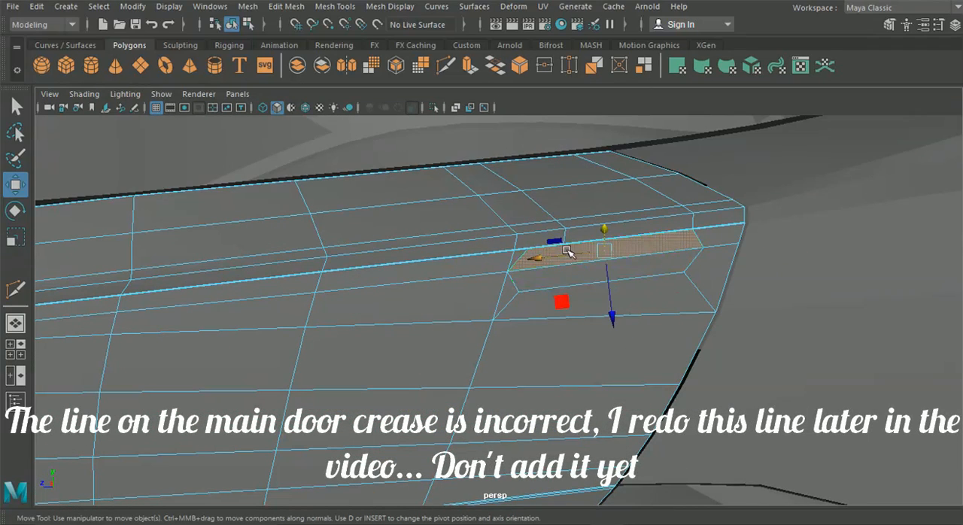
shift+click(545, 278)
click(15, 349)
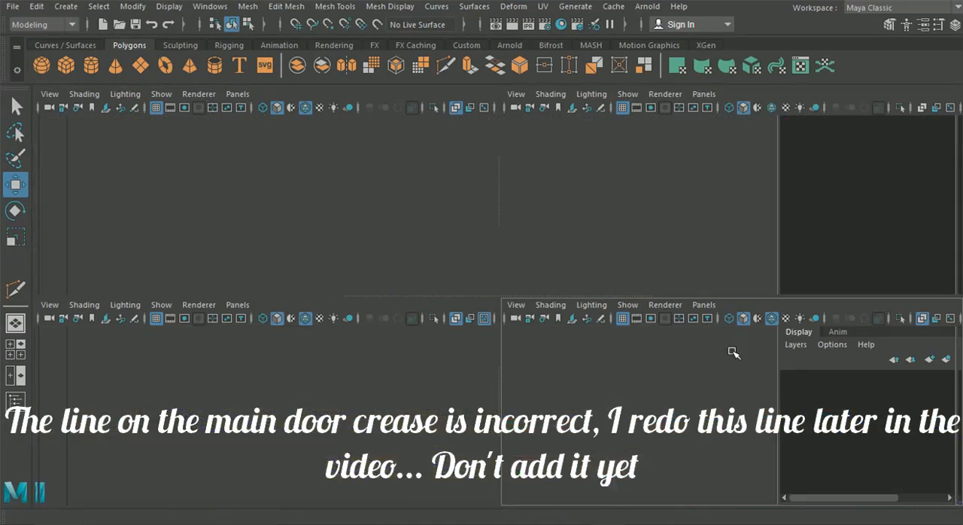
key(space)
scroll(612, 312, up, 3)
alt+middle_drag(612, 312, 432, 312)
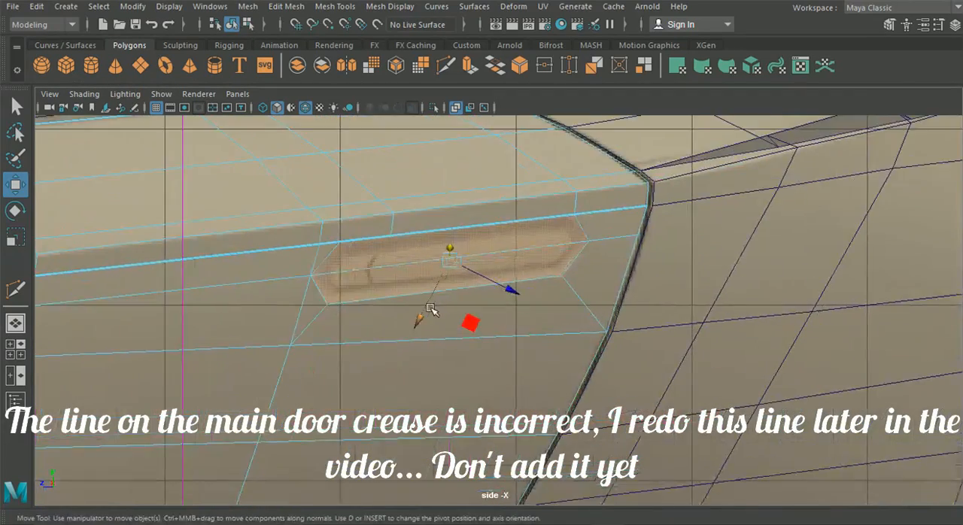
scroll(432, 311, up, 3)
Step: Extrude the handle faces, switch the manipulator to world axes, and scale them inward to match the handle reference
key(ctrl+e)
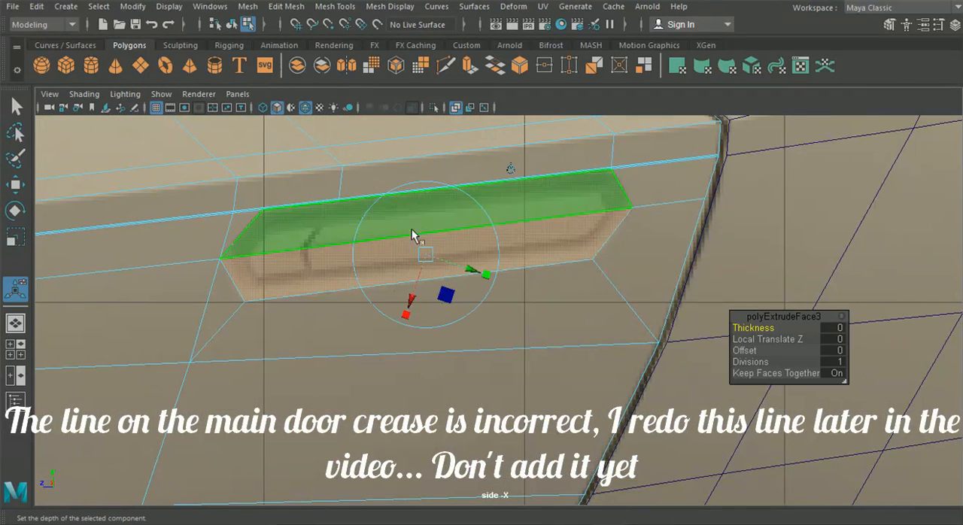
click(511, 168)
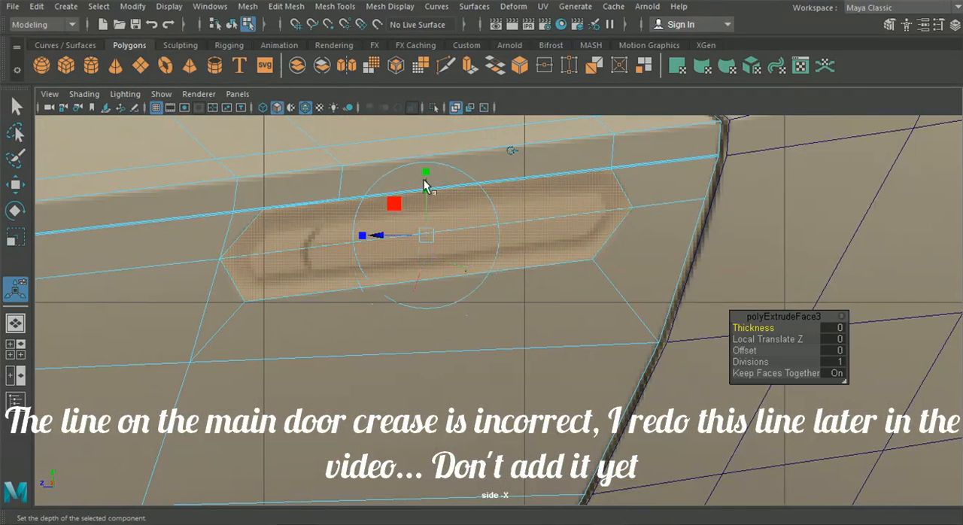
drag(428, 237, 426, 184)
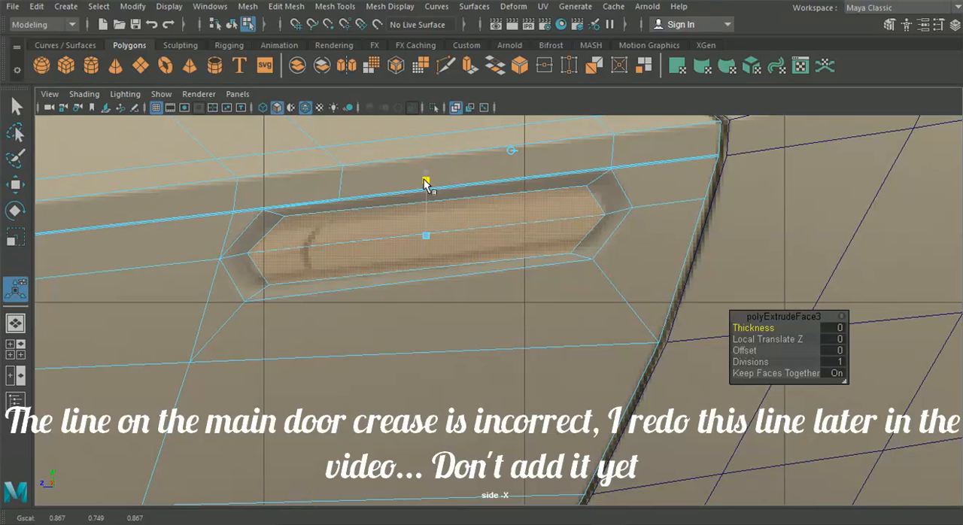
drag(366, 233, 359, 232)
drag(498, 219, 496, 216)
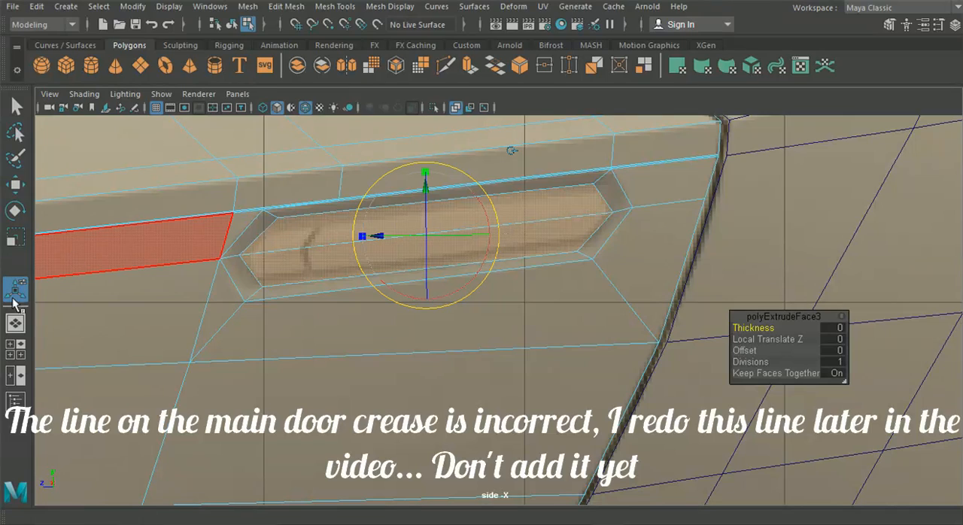
Step: Inspect the recess in perspective, switch to the photo viewer, and browse the Lamborghini reference images for the door handle's shape
click(17, 328)
alt+drag(260, 317, 554, 296)
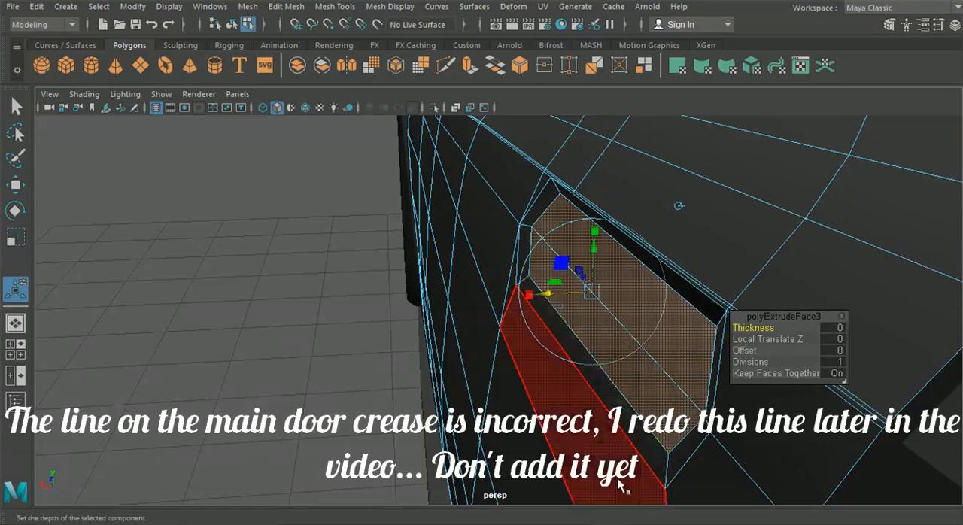
mouse_move(613, 515)
click(572, 512)
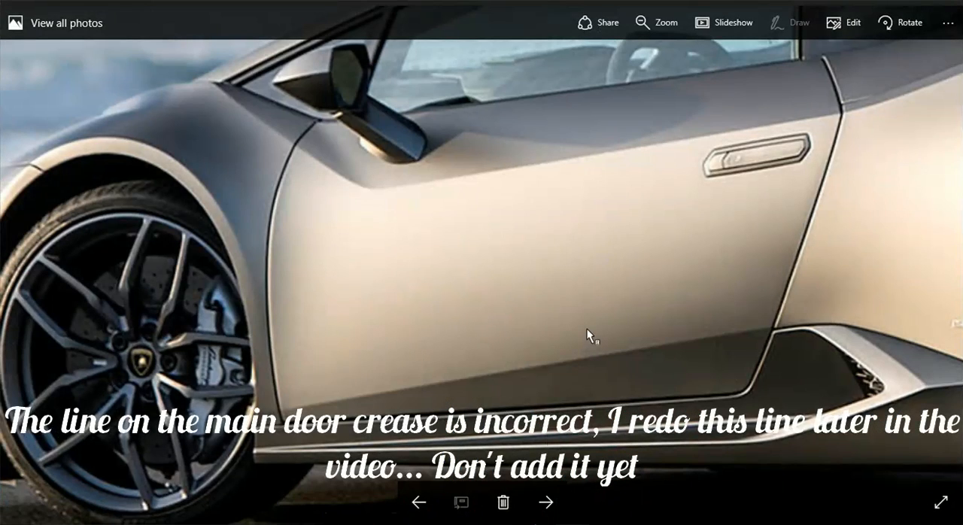
key(Left)
key(Left)
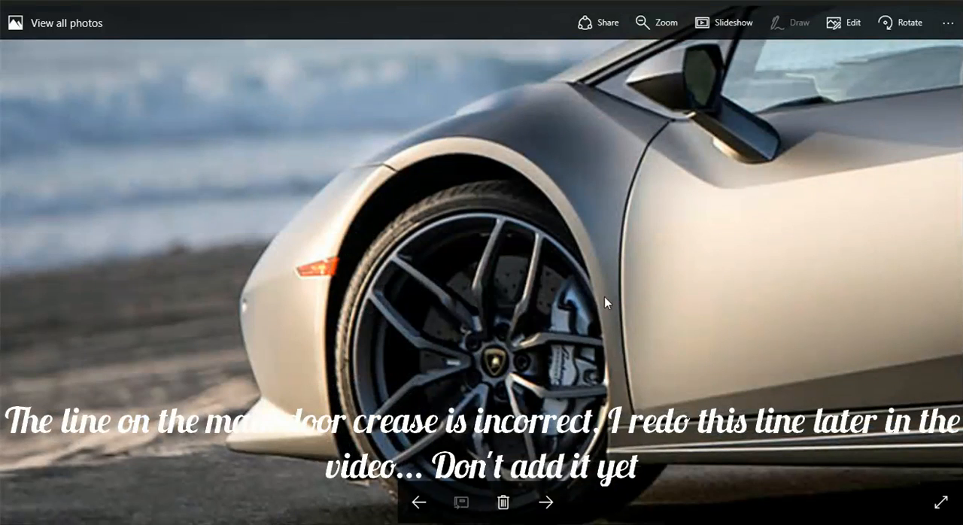
click(424, 494)
click(426, 491)
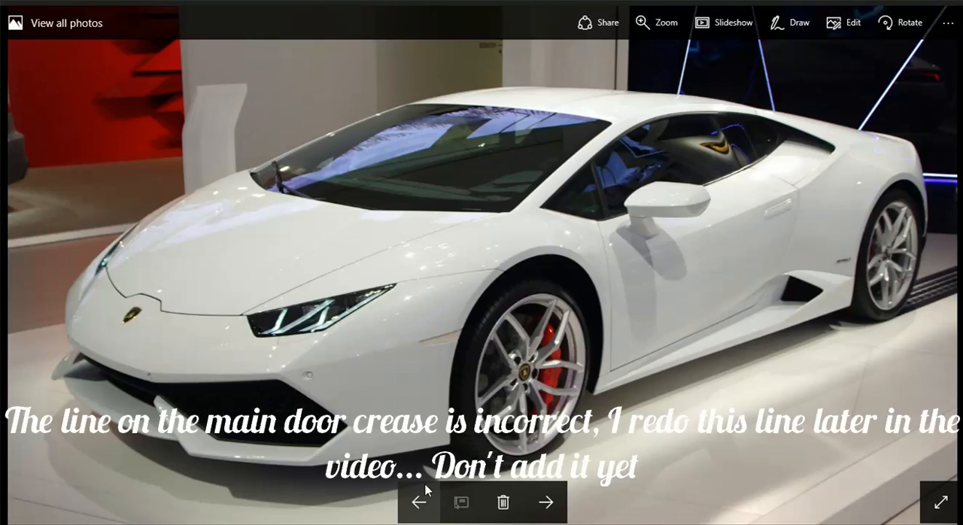
click(420, 502)
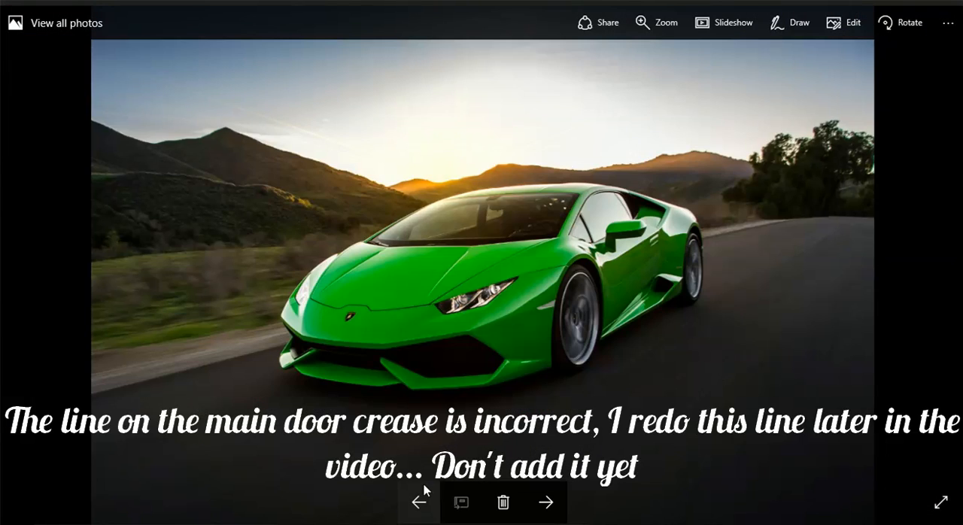
click(426, 490)
click(426, 490)
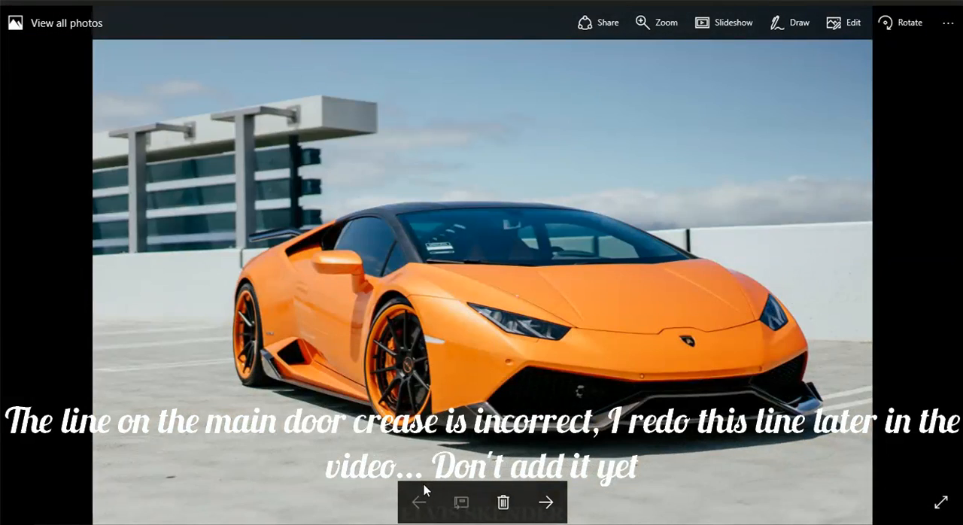
click(548, 502)
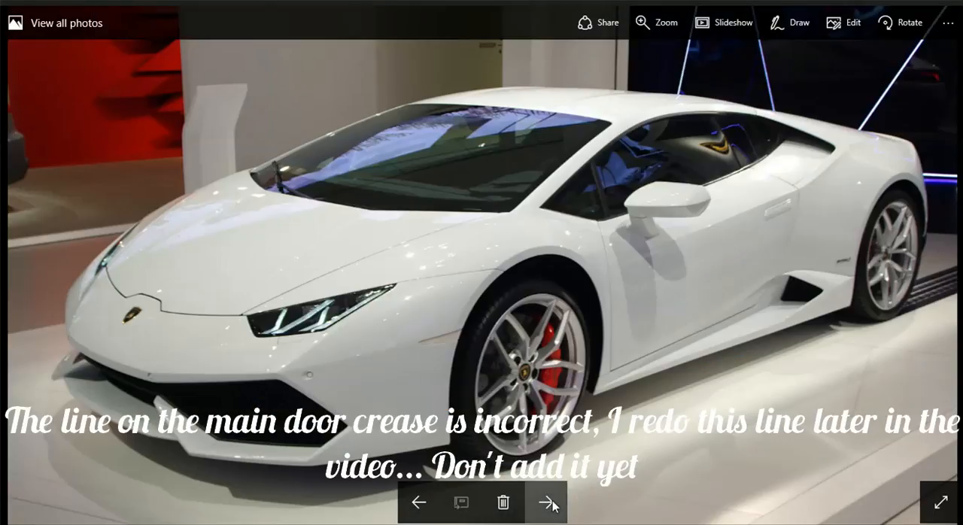
click(549, 503)
click(549, 503)
click(548, 503)
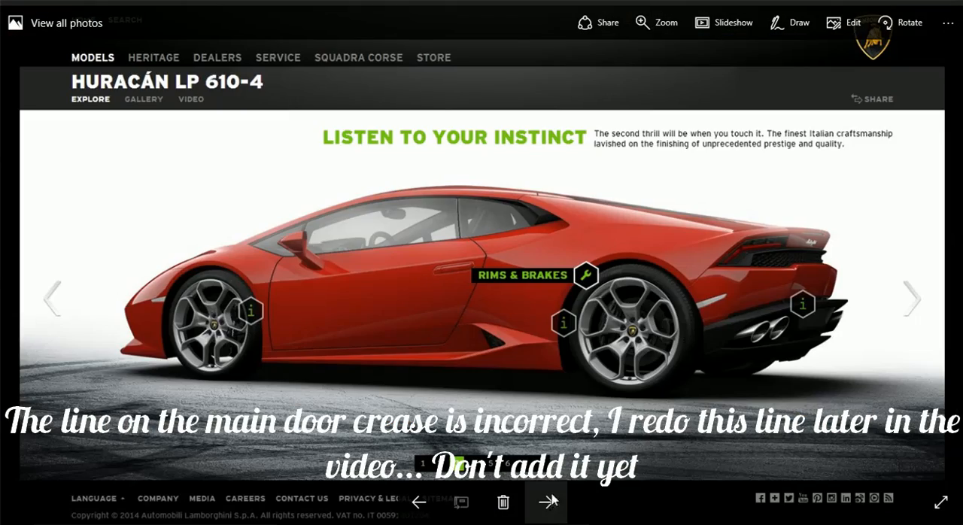
scroll(430, 275, up, 6)
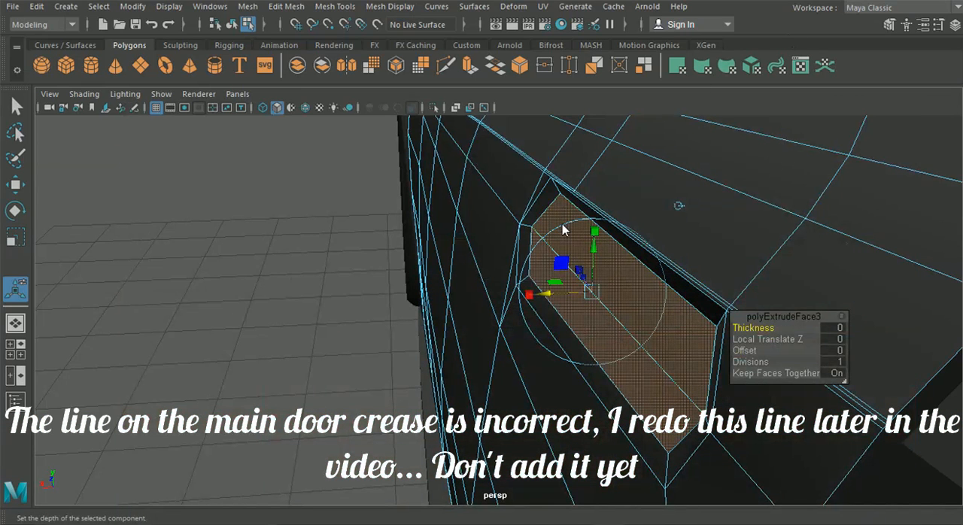
Step: Set the depth of the extruded door handle faces by moving them along X, and return to the side view
drag(553, 294, 515, 295)
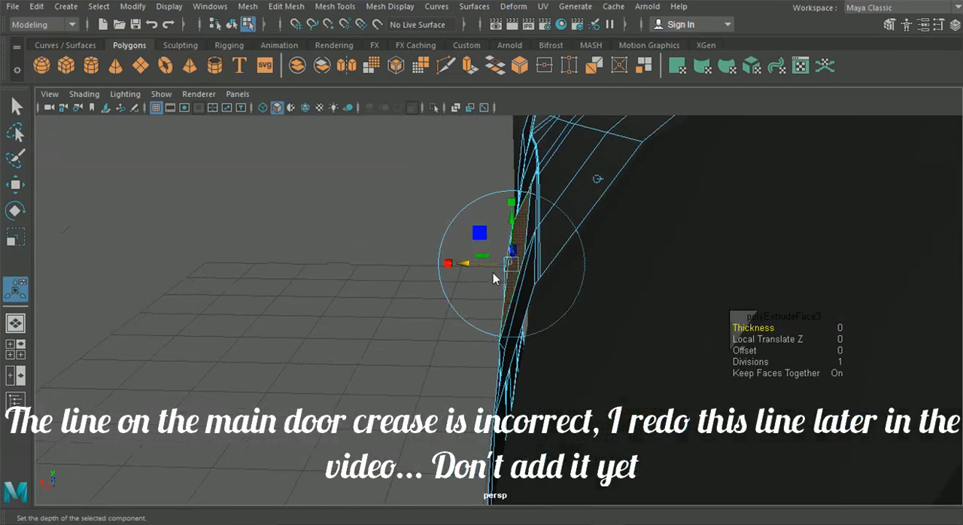
alt+drag(471, 265, 583, 272)
key(space)
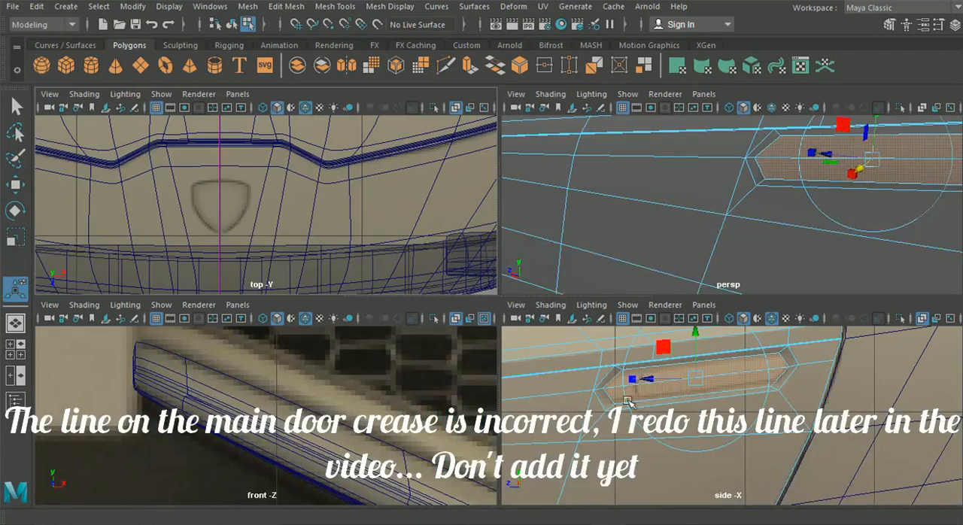
key(space)
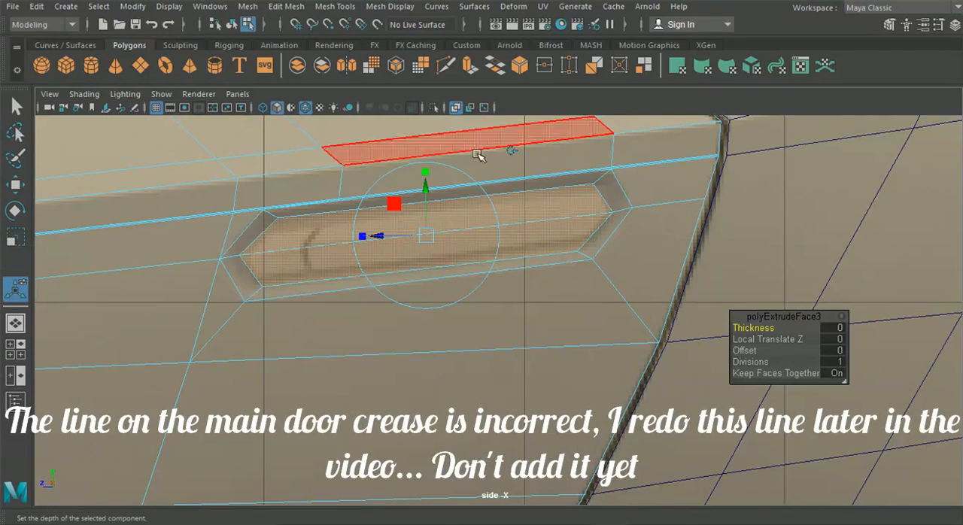
click(514, 149)
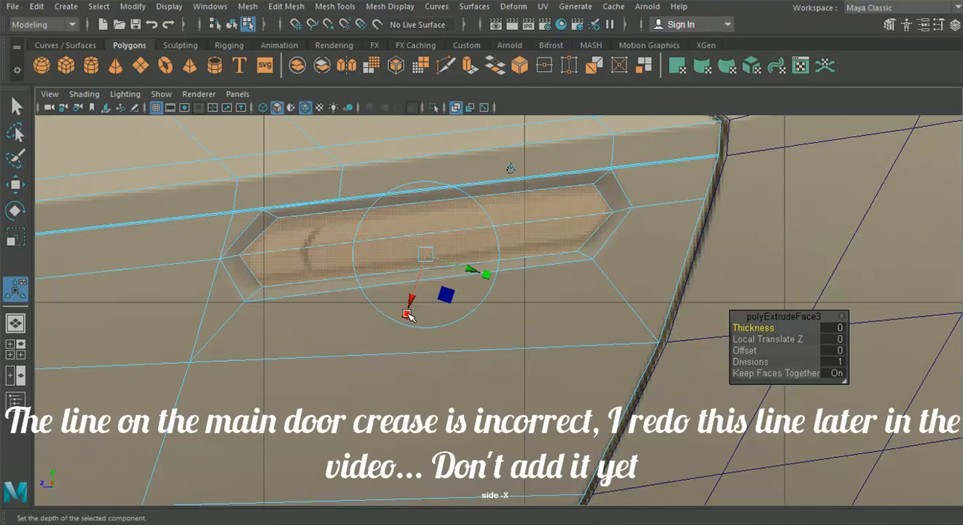
drag(425, 258, 430, 254)
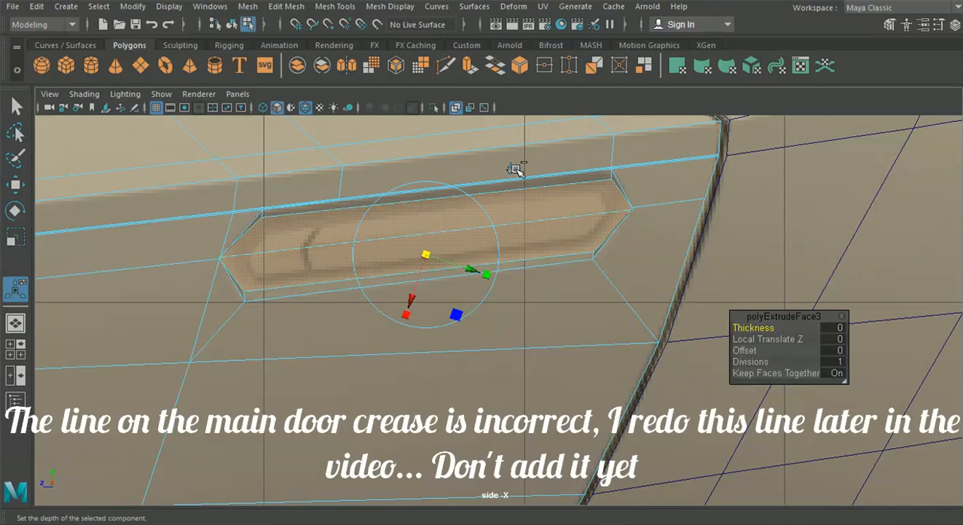
key(ctrl+z)
click(515, 169)
Step: Scale the inset handle faces outward in height and length, leaving only a narrow border inside the handle outline
drag(426, 173, 427, 175)
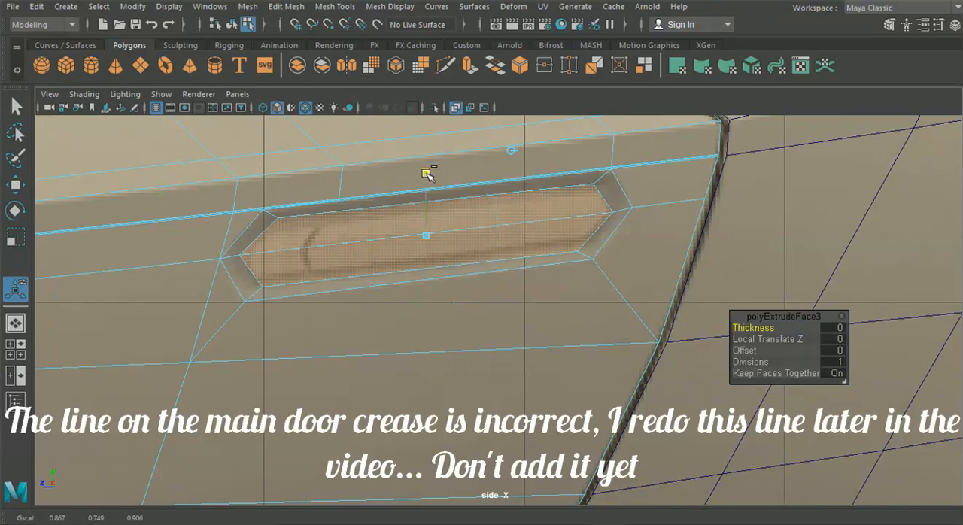
drag(428, 234, 429, 236)
drag(363, 237, 365, 239)
drag(425, 172, 428, 164)
drag(482, 278, 482, 279)
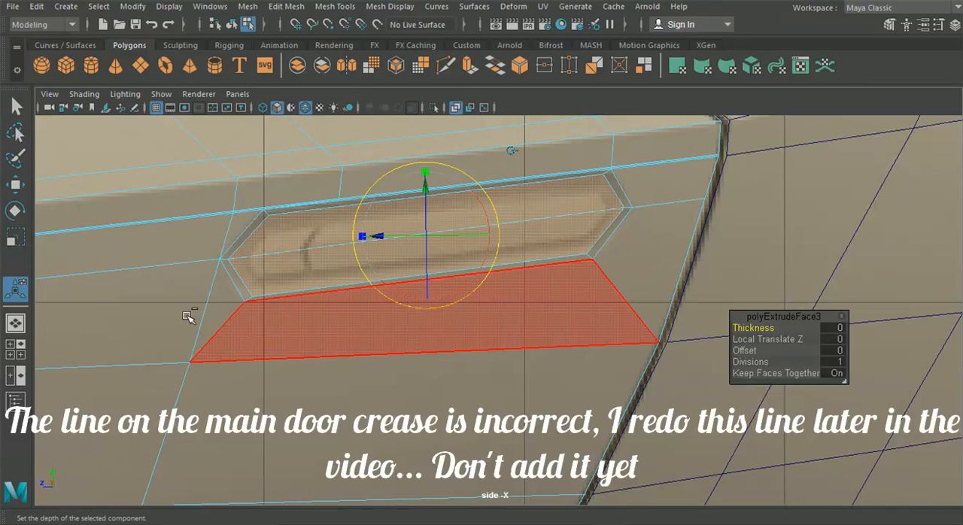
Step: Extrude the inset handle faces again in perspective and scale them slightly inward to form a thin supporting edge loop
click(16, 323)
alt+drag(276, 311, 209, 301)
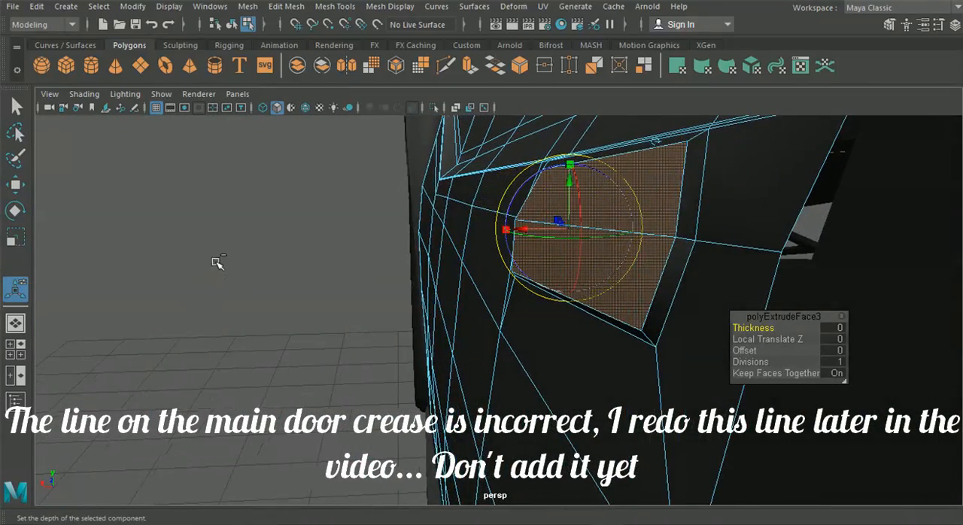
key(ctrl+e)
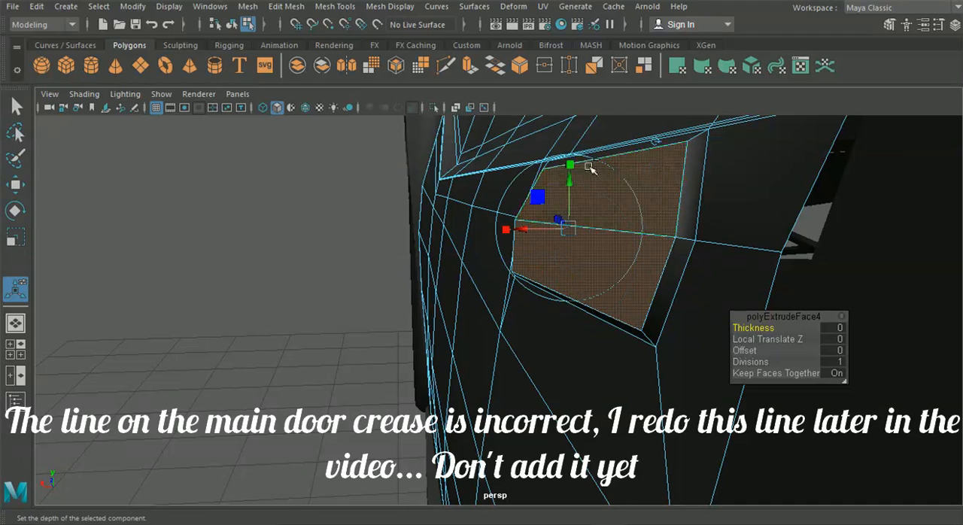
click(567, 230)
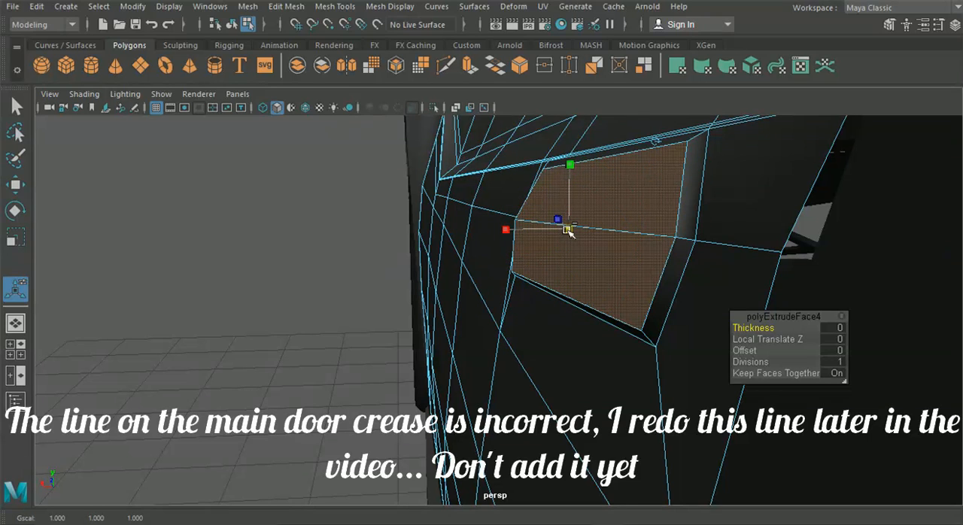
alt+drag(564, 223, 602, 229)
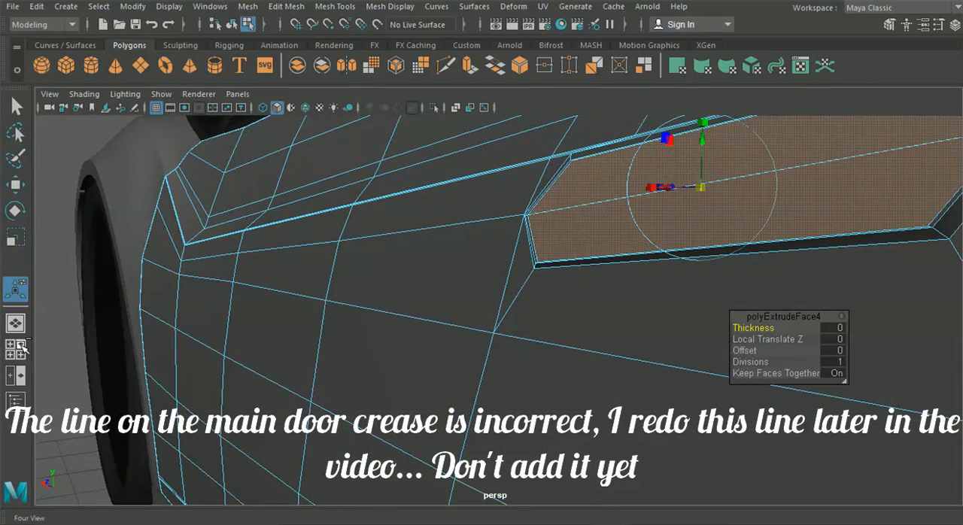
Step: Switch to vertex editing with the Move tool's settings open, and nudge the inner handle loop's lower front corner along its component axes
right_drag(603, 197, 536, 106)
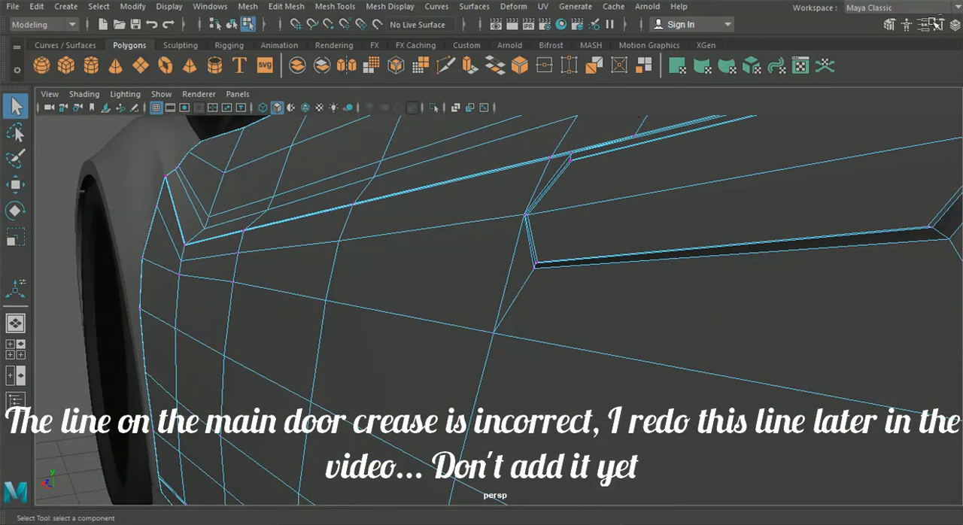
click(938, 25)
click(15, 184)
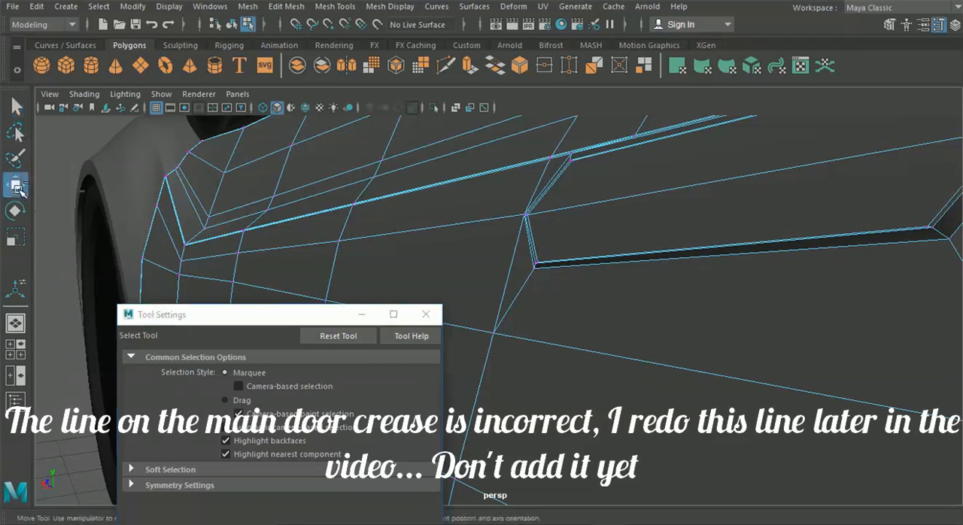
alt+drag(558, 307, 516, 338)
alt+right_drag(516, 338, 610, 341)
click(554, 324)
drag(555, 263, 555, 260)
alt+middle_drag(751, 301, 488, 292)
alt+middle_drag(664, 301, 643, 304)
scroll(692, 321, down, 1)
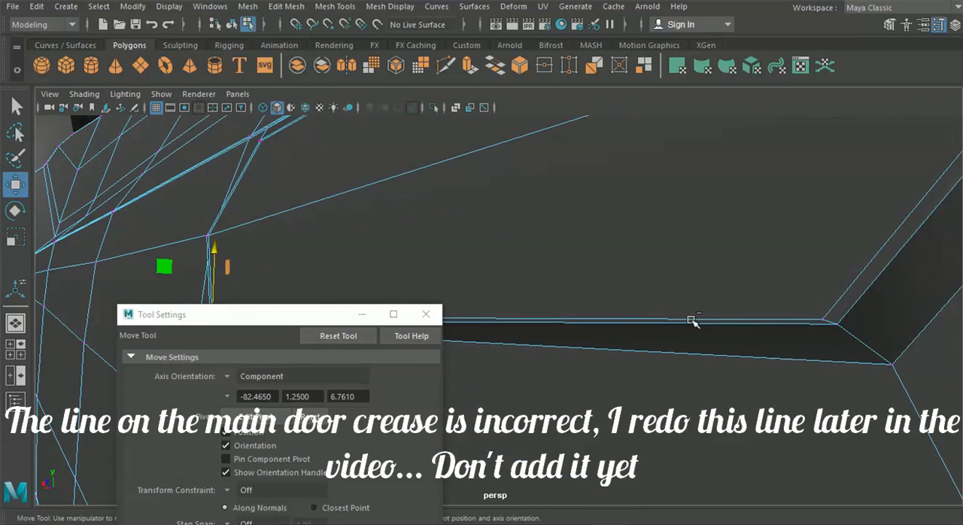
Step: Move the inner handle loop's lower rear corner and rear middle vertices along component axes to even the edge spacing
click(825, 320)
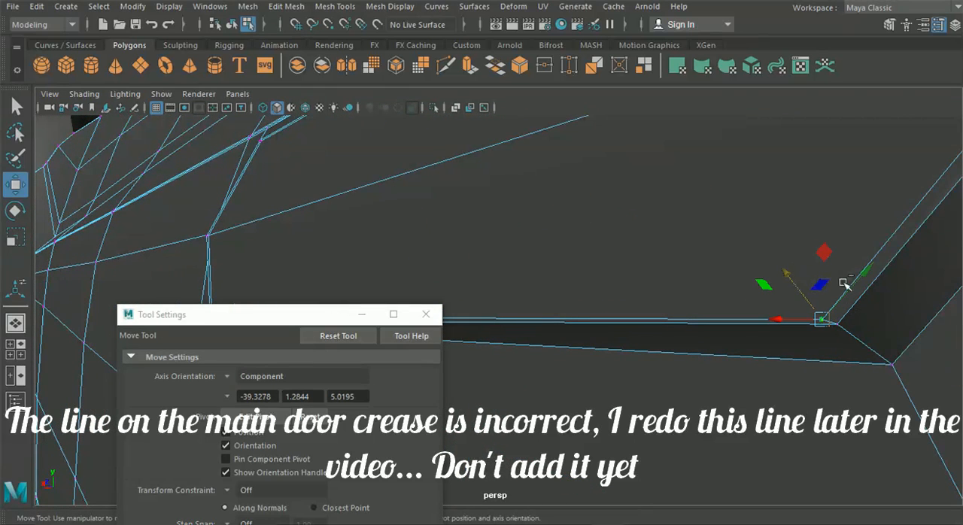
drag(865, 272, 867, 270)
alt+drag(809, 295, 824, 315)
click(823, 309)
drag(771, 332, 775, 332)
alt+drag(753, 274, 744, 263)
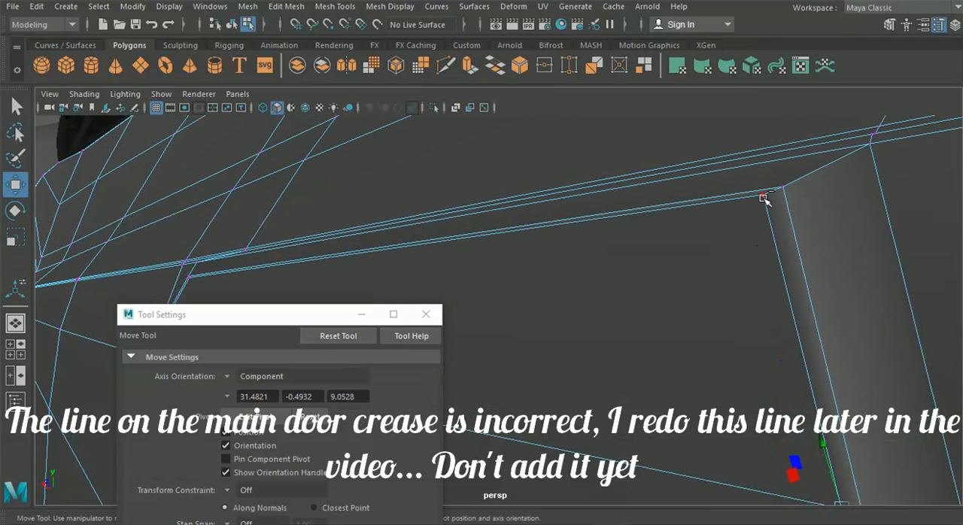
Step: Nudge the inner handle loop's upper rear corner vertex along its component axes to match the surrounding border width
click(764, 197)
drag(774, 244, 779, 253)
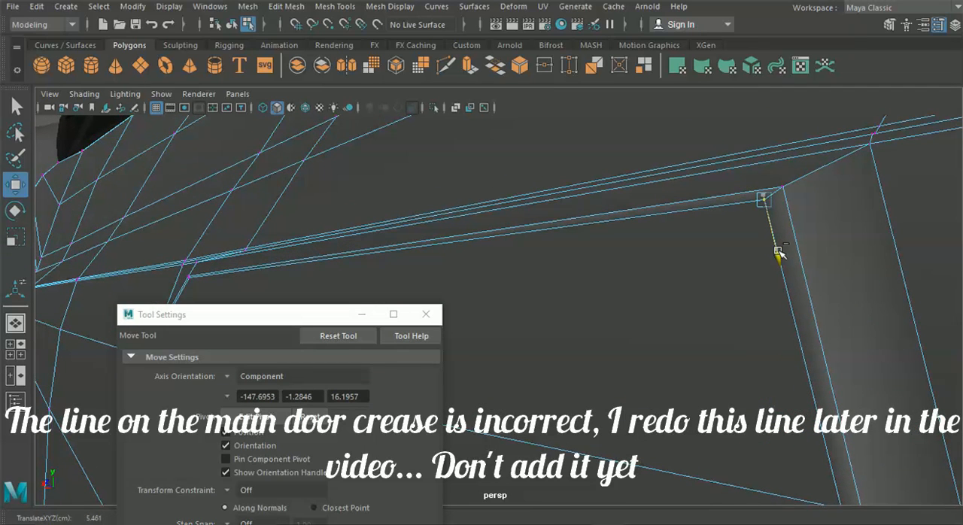
drag(828, 161, 827, 162)
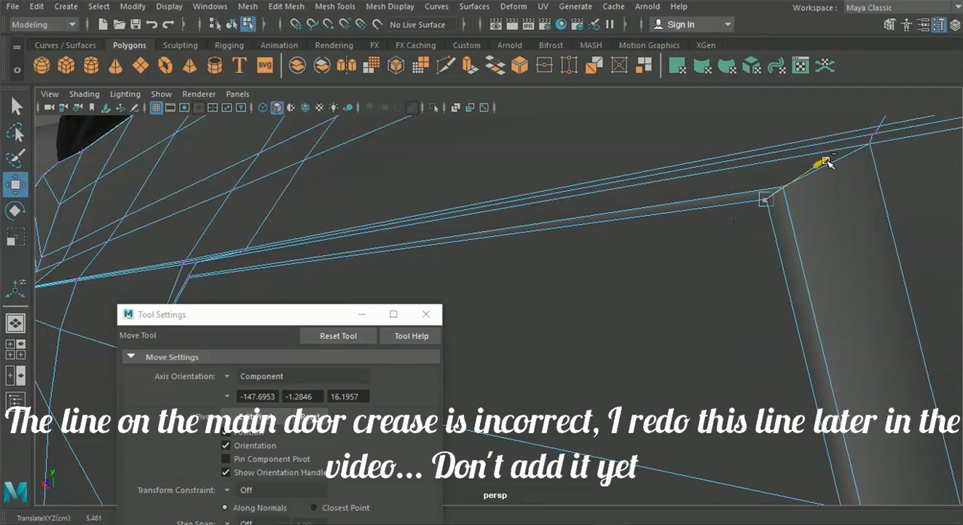
drag(783, 261, 789, 267)
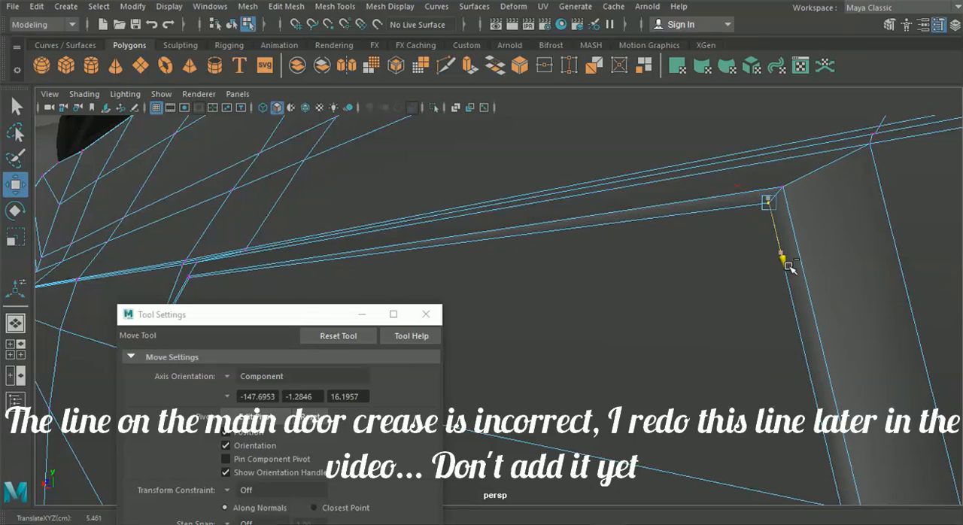
alt+drag(599, 279, 697, 266)
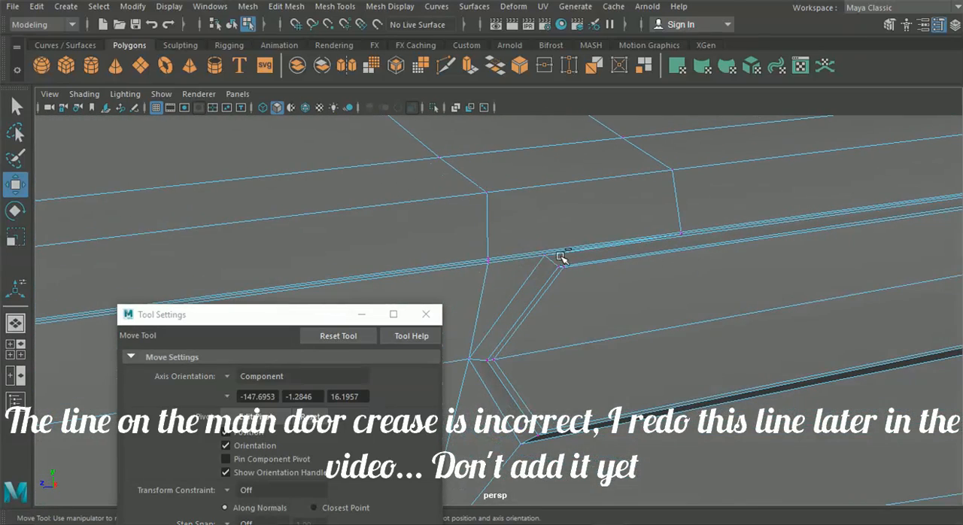
Step: Slide the inner handle loop's upper, middle and lower front vertices along component axes to even the front border
alt+right_drag(489, 240, 668, 290)
drag(609, 263, 604, 270)
alt+middle_drag(602, 314, 607, 207)
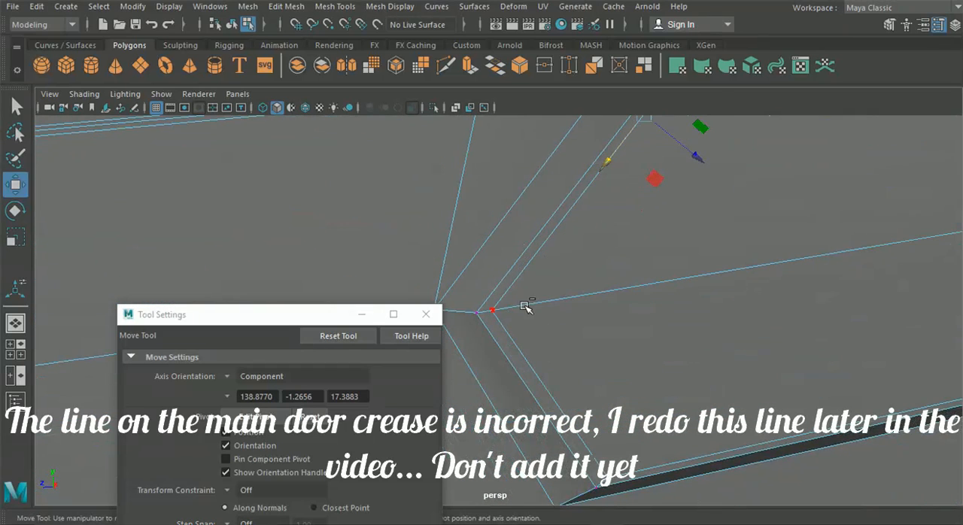
click(494, 309)
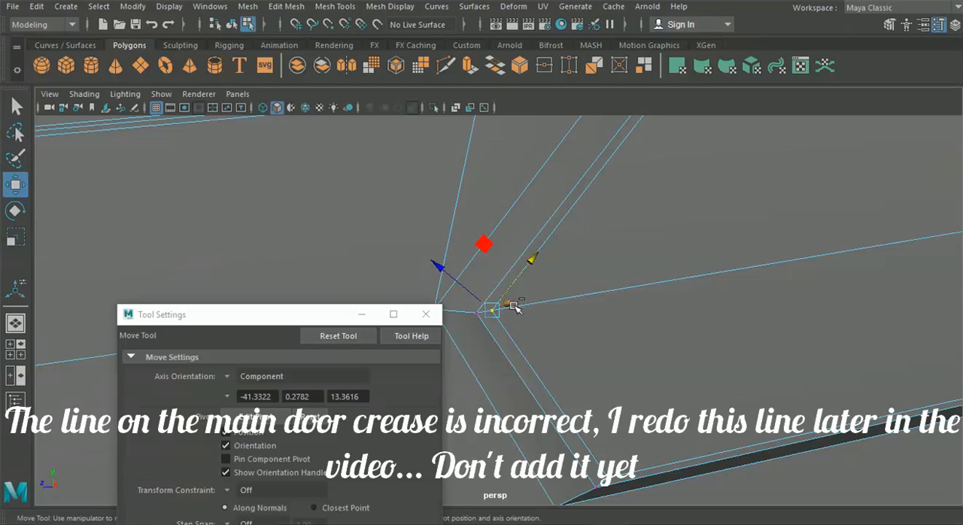
drag(535, 261, 531, 263)
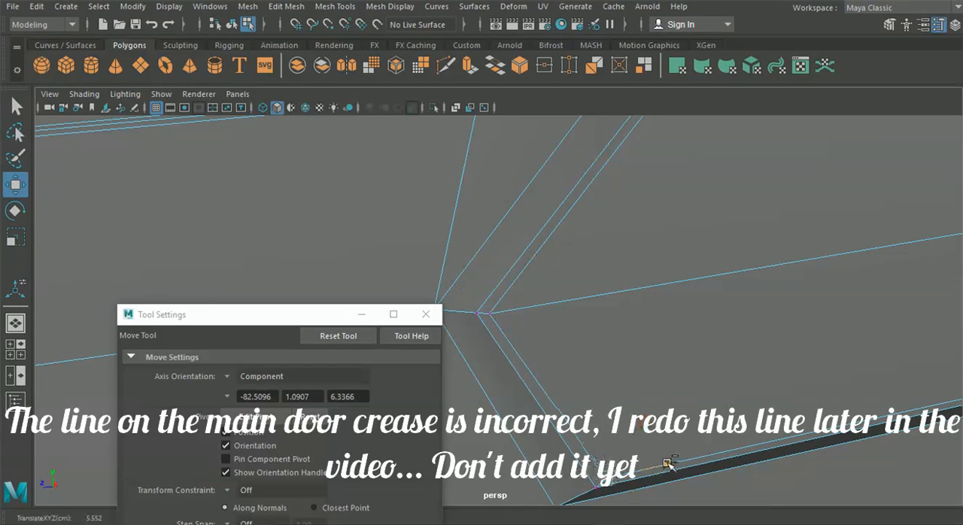
alt+drag(664, 464, 599, 246)
Step: Select the two inner faces of the handle recess, dismiss the Move tool settings, and extrude the faces slightly inward
right_drag(599, 246, 595, 144)
click(610, 218)
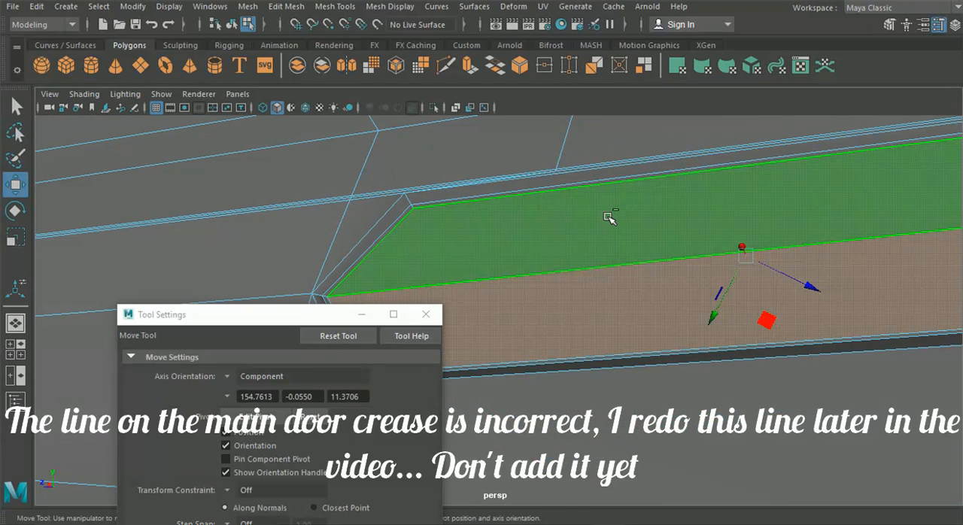
click(426, 315)
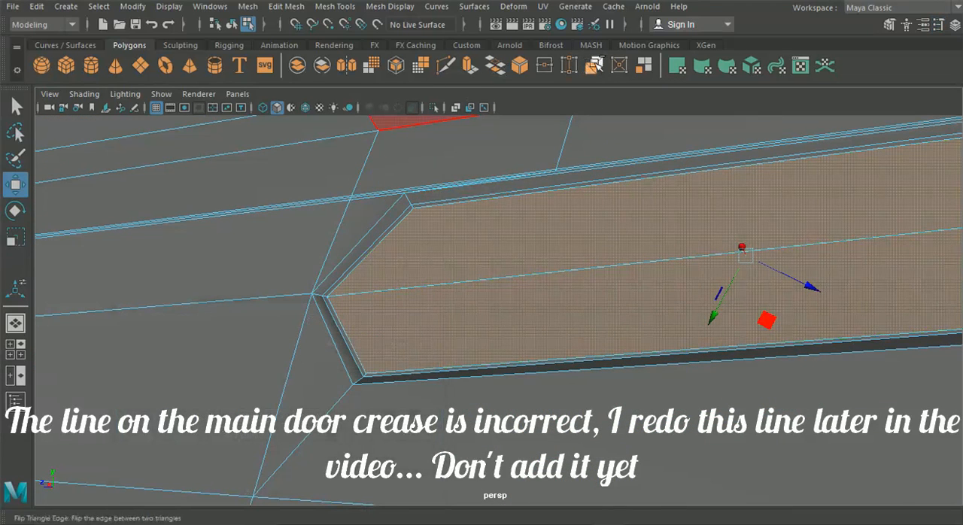
click(510, 73)
alt+drag(565, 180, 569, 324)
click(585, 322)
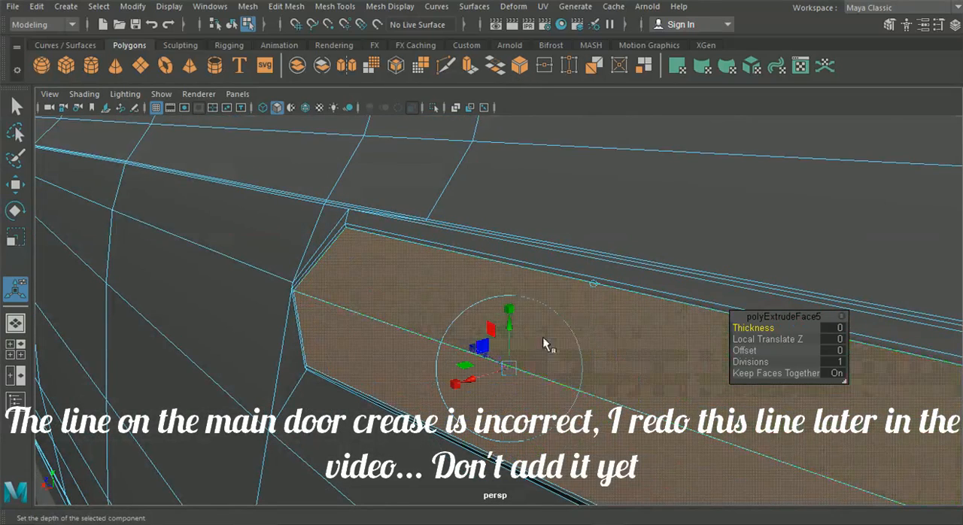
drag(470, 380, 512, 350)
Step: Extrude the two recess faces again and scale them in slightly to form a narrow border
key(ctrl+e)
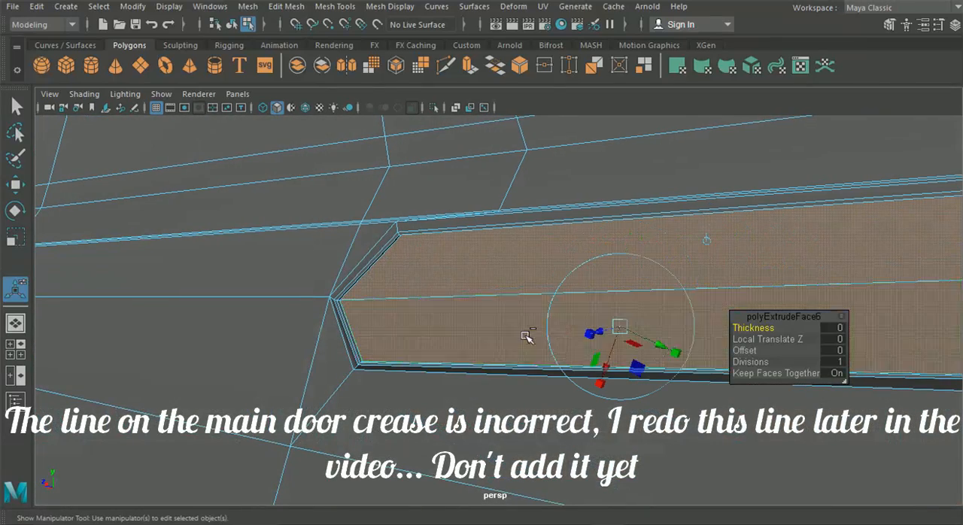
click(707, 241)
click(625, 231)
drag(627, 297, 567, 310)
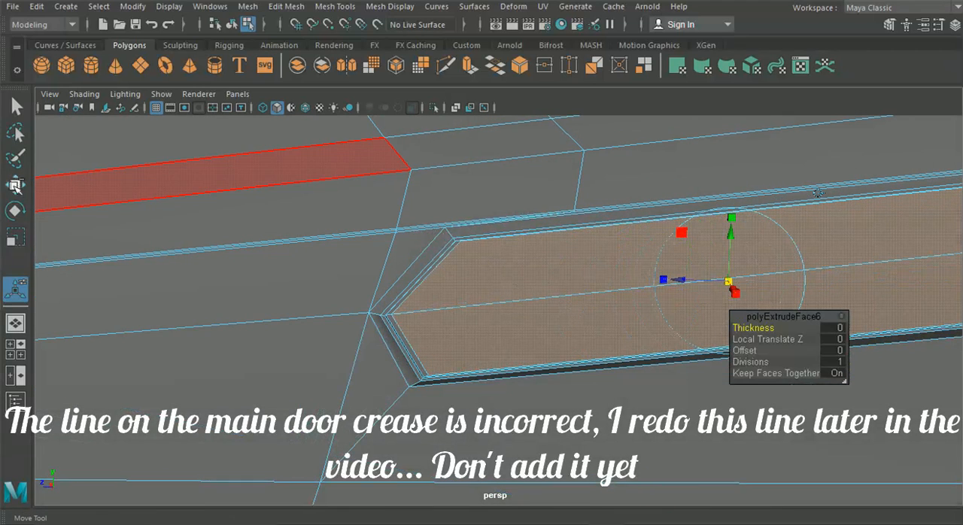
Step: Switch to vertex editing with the Move tool and nudge the new inner loop's upper front corner along its component axes
click(16, 185)
right_drag(525, 269, 456, 106)
scroll(480, 251, up, 5)
alt+drag(480, 252, 453, 297)
scroll(449, 253, up, 2)
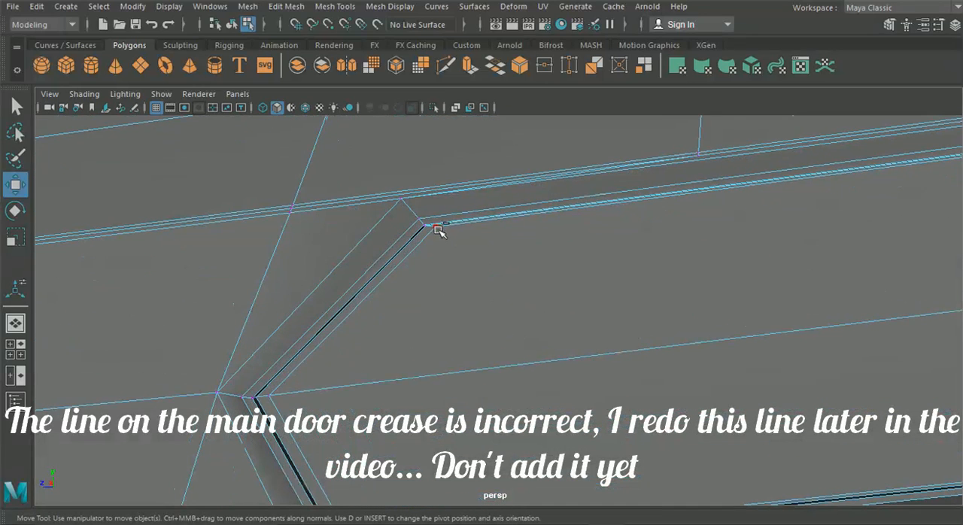
drag(393, 275, 390, 279)
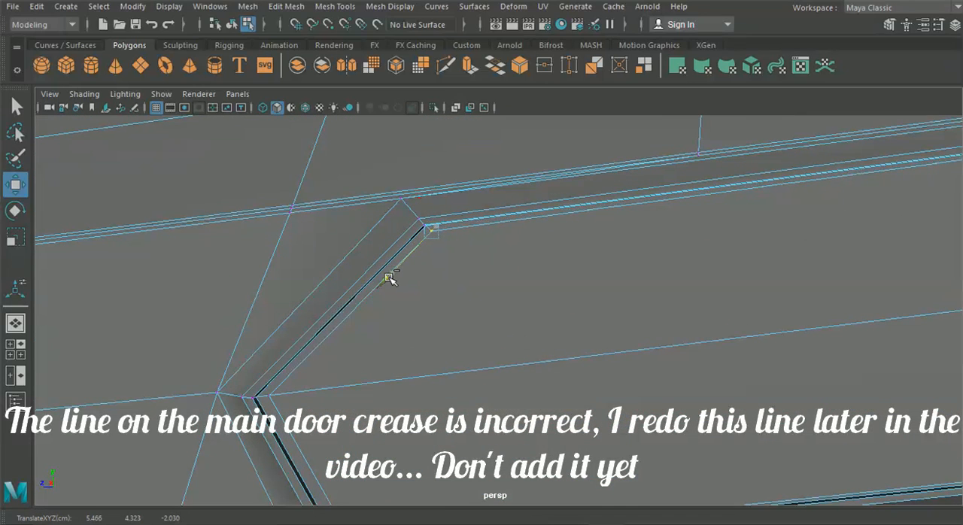
Step: Slide the new inner loop's middle front and lower front corner vertices along component axes to even the border width
click(271, 396)
drag(317, 348, 316, 354)
alt+drag(341, 385, 353, 410)
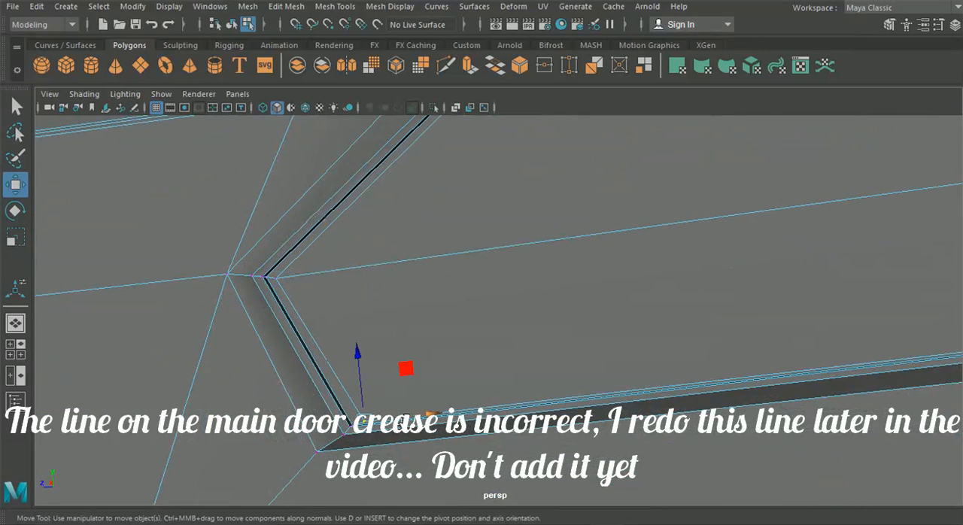
click(429, 414)
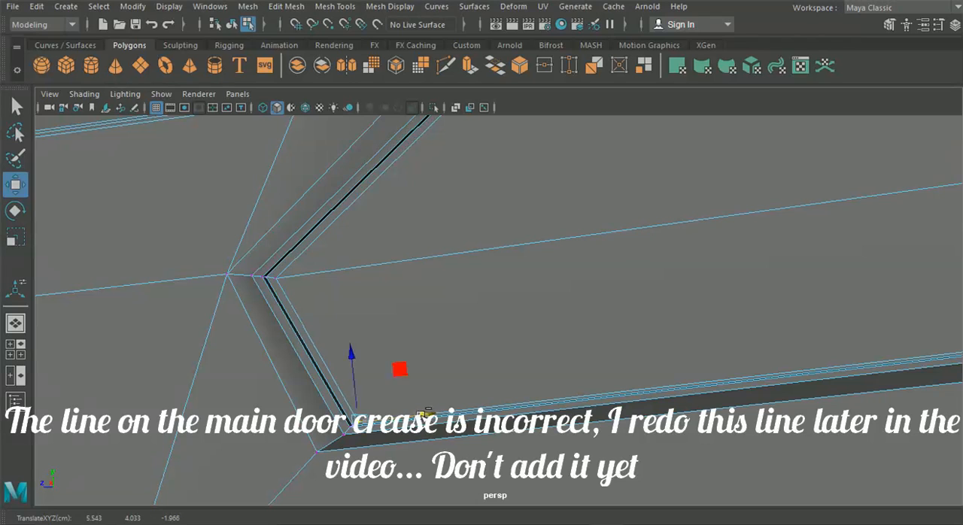
drag(353, 359, 355, 356)
Step: Move the new inner loop's lower, middle and upper rear vertices along component axes to match the front border spacing
alt+middle_drag(730, 299, 98, 368)
alt+middle_drag(526, 301, 344, 353)
alt+right_drag(356, 307, 478, 383)
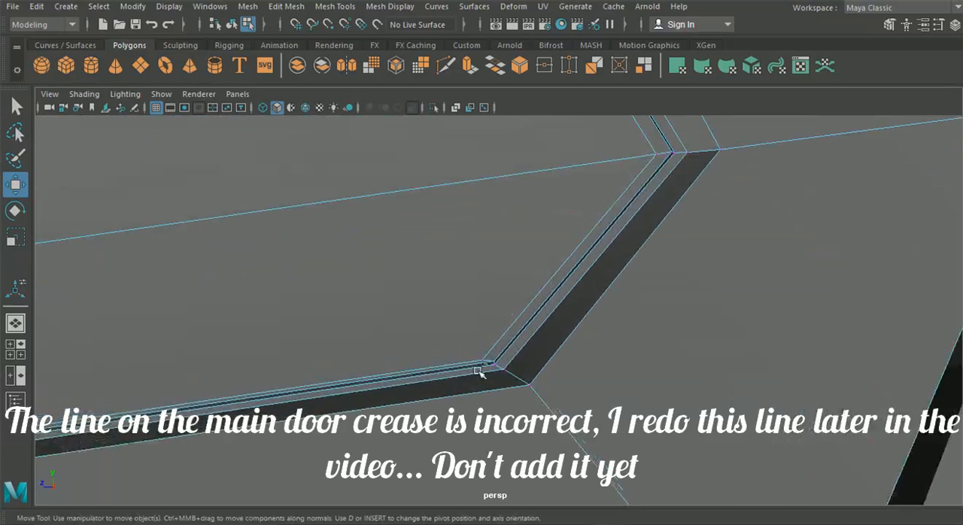
middle_drag(527, 310, 533, 302)
click(659, 150)
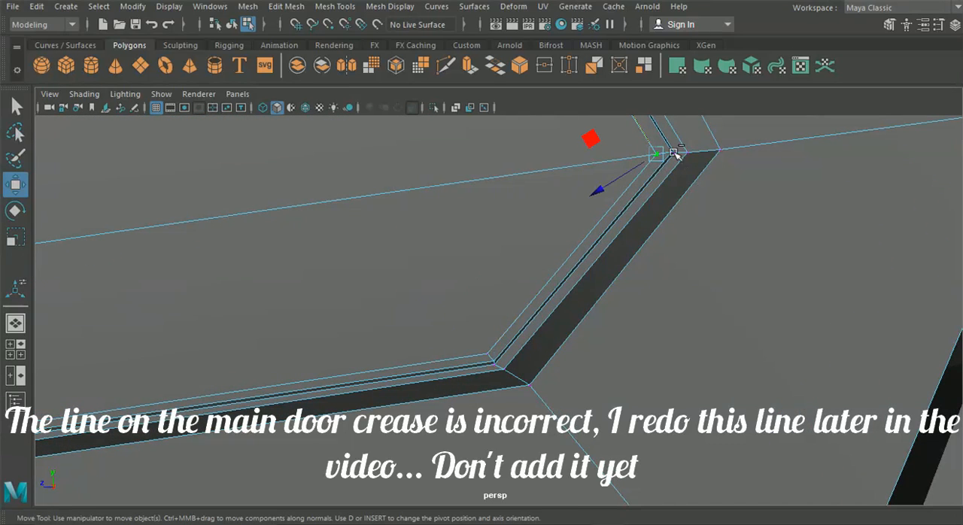
drag(603, 188, 608, 188)
alt+middle_drag(572, 160, 603, 258)
drag(639, 194, 646, 203)
drag(681, 132, 687, 130)
Step: Select the two inner handle faces, extrude them, and pull the extrusion outward to raise the handle from the recess
scroll(685, 131, down, 2)
alt+middle_drag(219, 302, 456, 269)
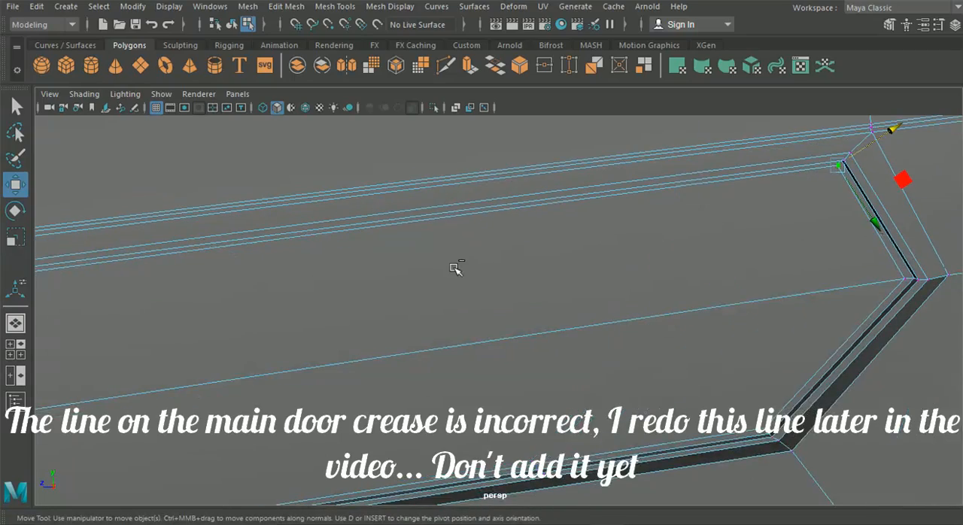
right_drag(450, 196, 454, 150)
click(445, 271)
shift+click(461, 386)
scroll(451, 376, down, 3)
alt+drag(450, 375, 312, 331)
alt+middle_drag(311, 331, 432, 348)
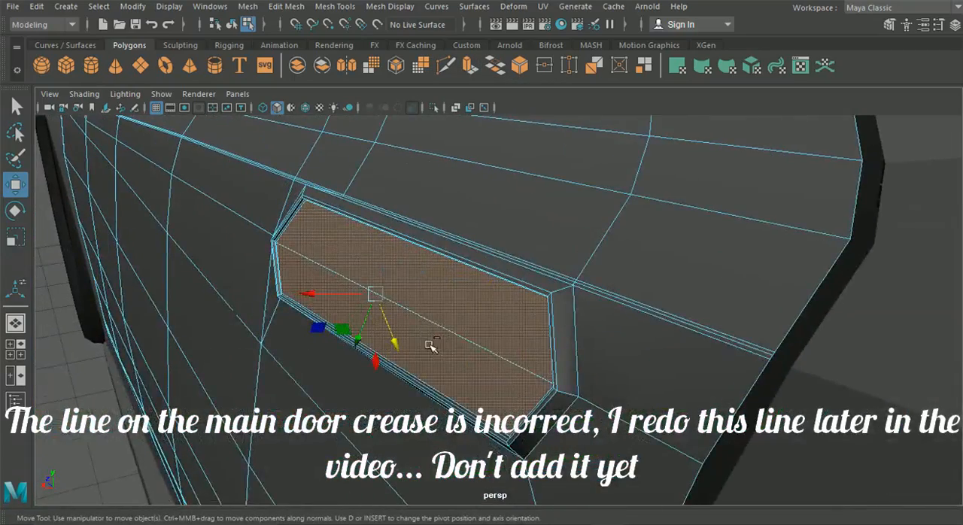
scroll(429, 342, up, 1)
key(ctrl+e)
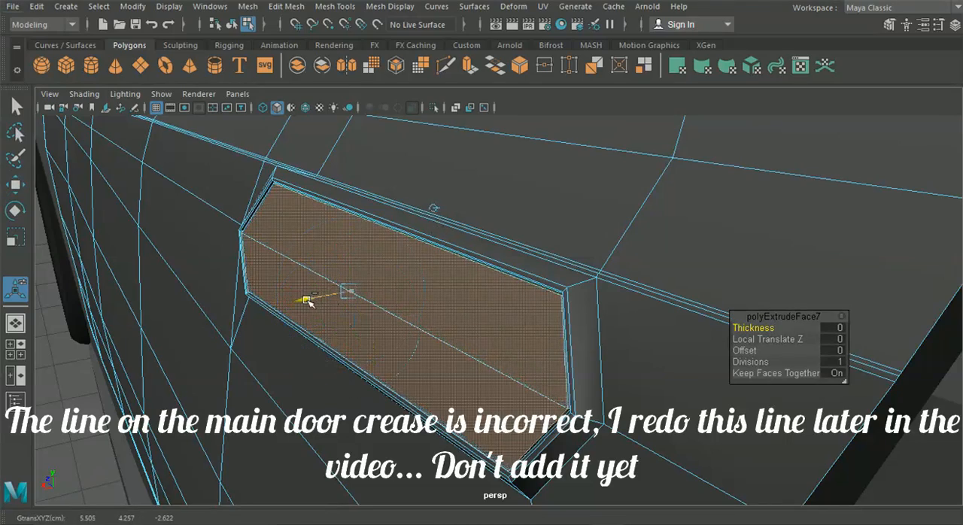
alt+drag(312, 295, 267, 292)
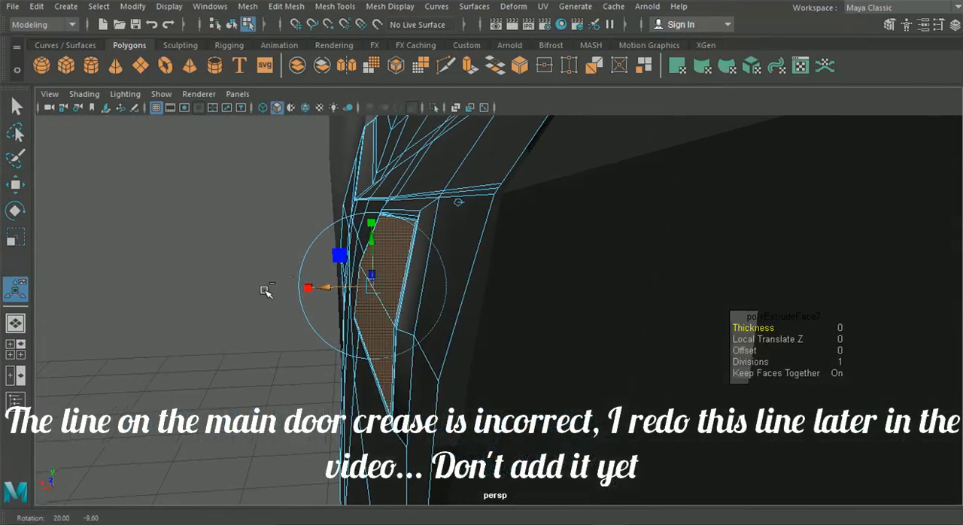
alt+drag(350, 281, 591, 291)
alt+middle_drag(432, 314, 505, 274)
mouse_move(508, 276)
alt+mouse_down()
mouse_move(534, 280)
mouse_move(524, 279)
alt+mouse_up()
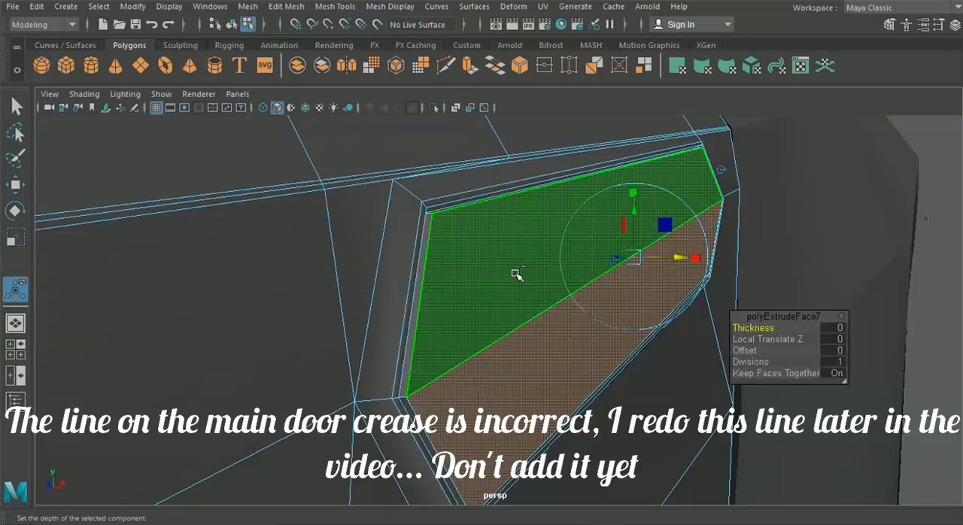
alt+drag(511, 272, 299, 322)
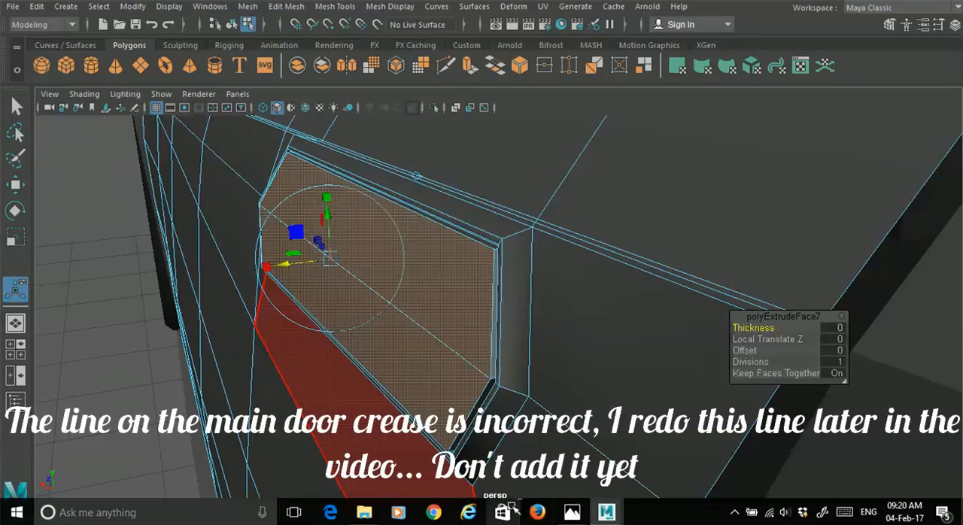
Step: Check the handle in the Photos reference image, return to Maya, and inspect the door handle shape in object mode, deselected
click(574, 513)
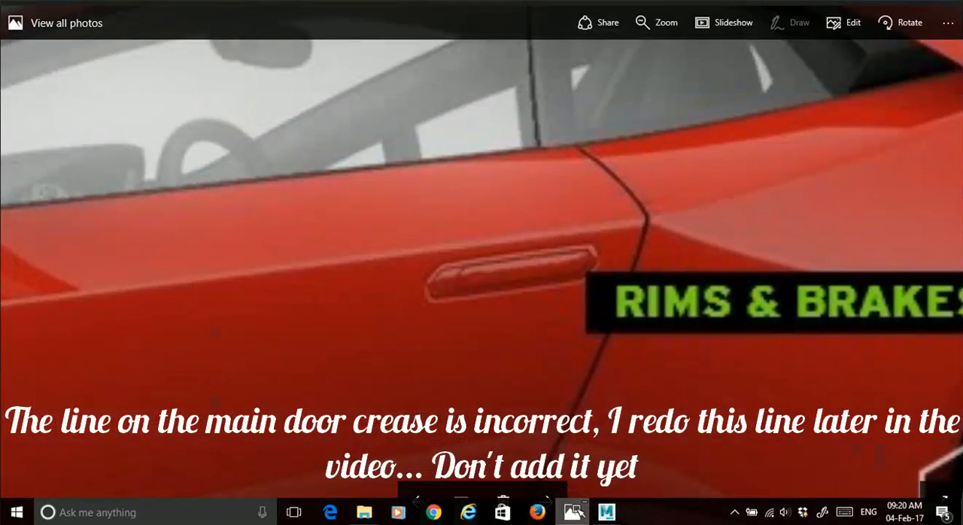
click(576, 513)
alt+drag(532, 364, 542, 314)
scroll(572, 352, down, 3)
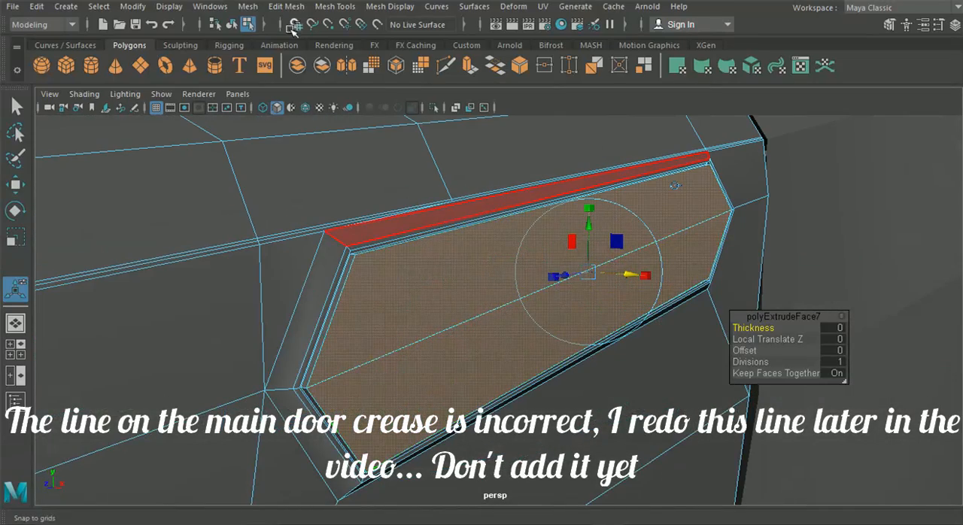
click(234, 24)
scroll(430, 204, down, 8)
click(745, 193)
scroll(561, 298, up, 5)
alt+drag(555, 301, 399, 314)
scroll(417, 308, up, 5)
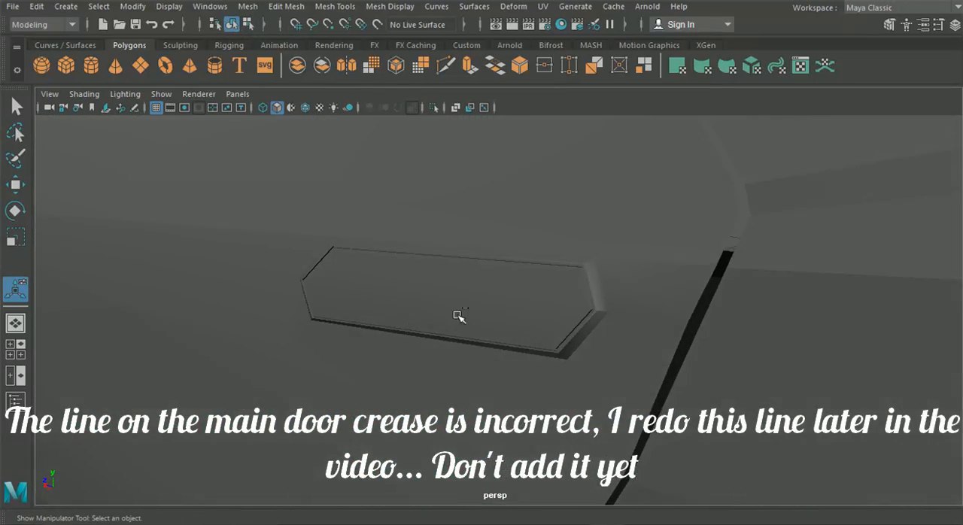
Step: Select the door mesh and insert supporting edge loops around the sloped walls of the handle recess
click(471, 314)
scroll(472, 315, up, 3)
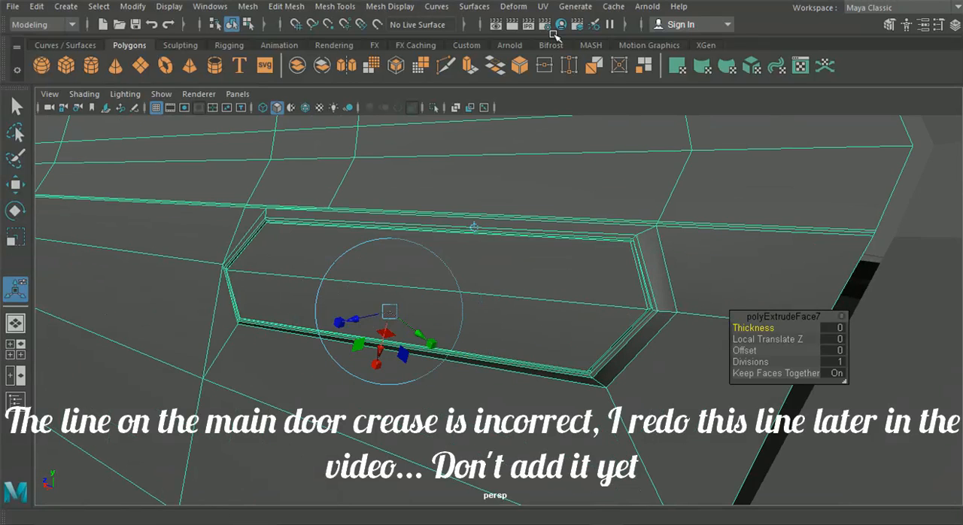
click(288, 7)
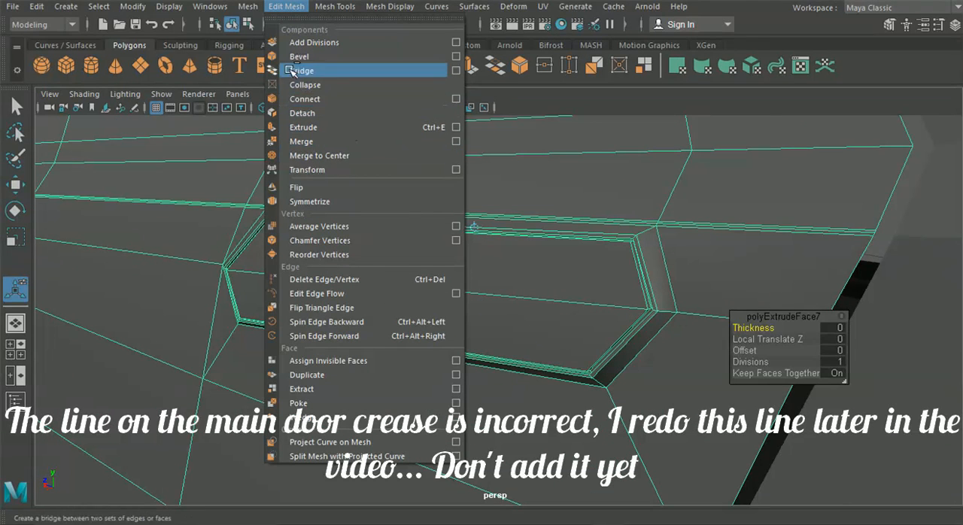
mouse_move(335, 6)
click(374, 116)
alt+drag(602, 188, 454, 279)
scroll(428, 257, up, 3)
alt+drag(391, 284, 423, 269)
scroll(482, 308, up, 4)
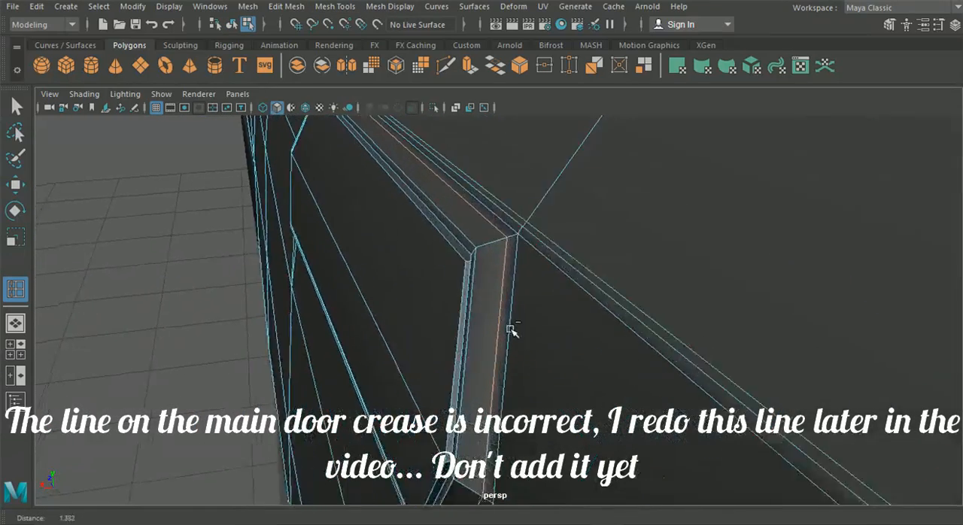
drag(520, 214, 474, 230)
alt+drag(403, 258, 472, 242)
alt+right_drag(472, 242, 527, 290)
mouse_move(623, 241)
mouse_down()
mouse_move(644, 237)
mouse_move(615, 245)
mouse_up()
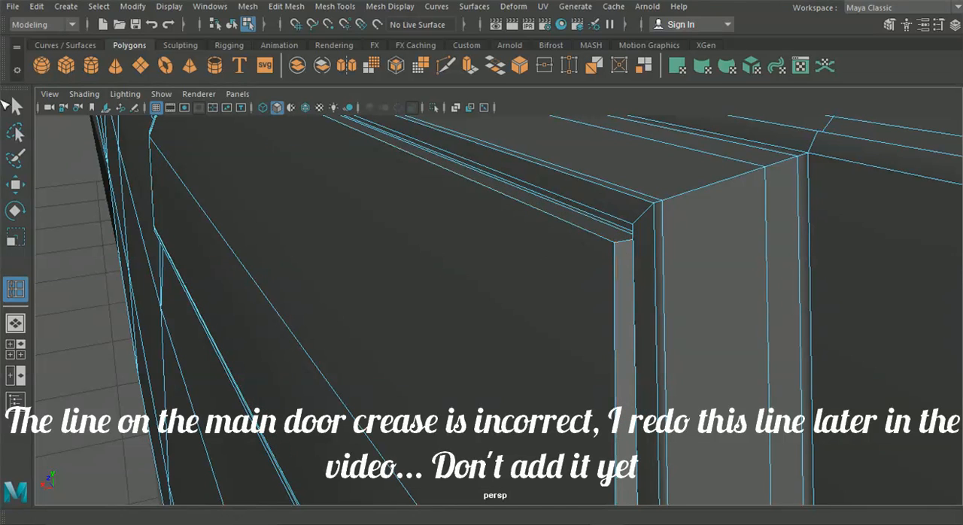
Step: Select the front and rear middle vertices of the raised handle face and pull them outward to crease the handle along its centre
right_drag(188, 132, 180, 112)
alt+middle_drag(359, 266, 367, 244)
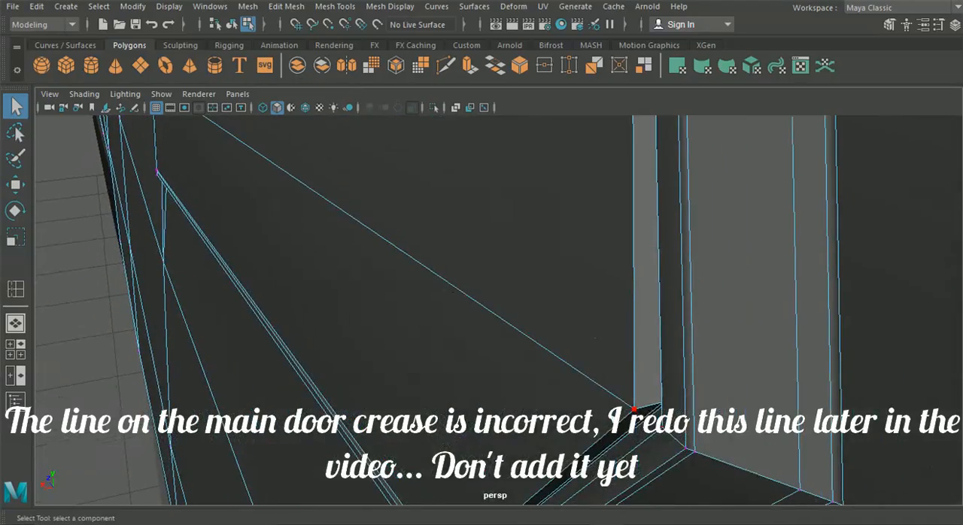
alt+drag(533, 416, 555, 414)
alt+right_drag(555, 413, 495, 377)
alt+drag(495, 377, 638, 350)
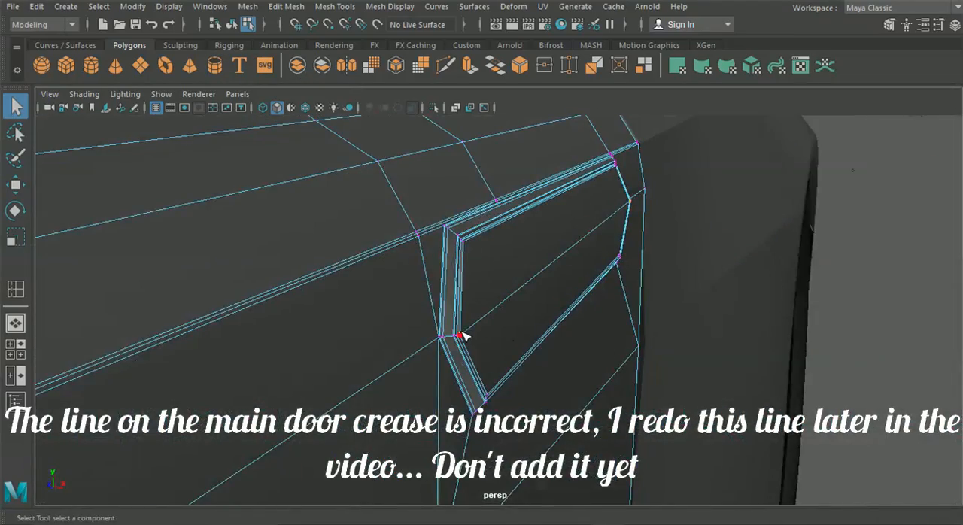
key(w)
drag(635, 245, 638, 245)
click(540, 268)
alt+drag(538, 269, 465, 286)
alt+drag(284, 276, 116, 279)
key(ctrl+z)
scroll(333, 206, up, 3)
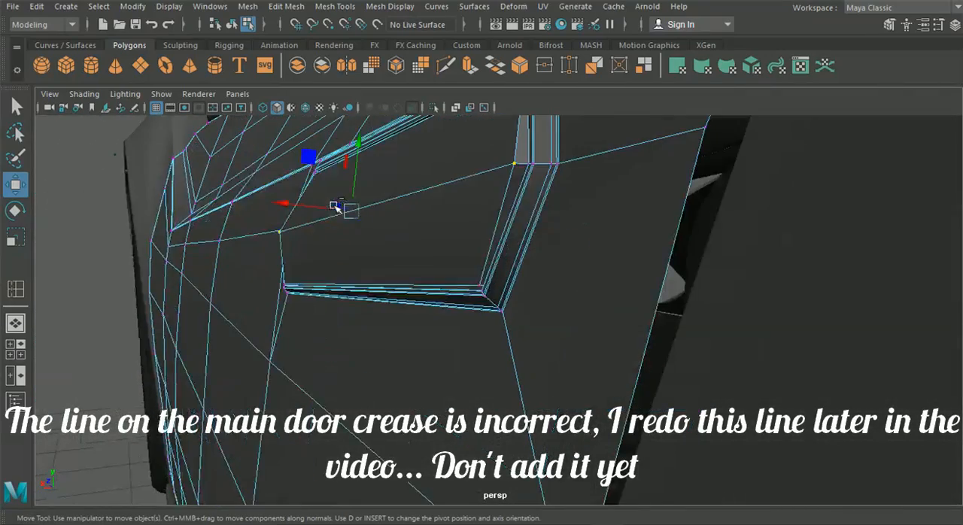
alt+drag(342, 201, 362, 226)
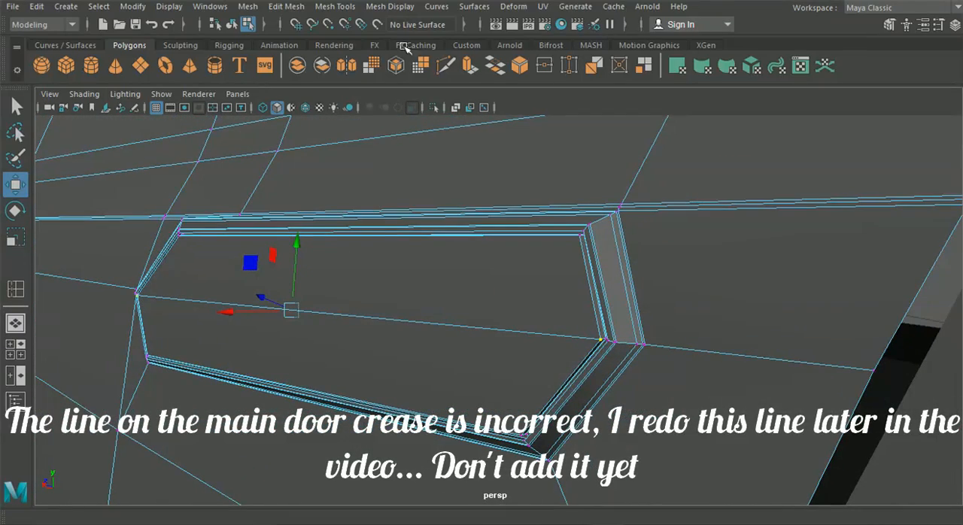
Step: Insert a supporting edge loop around the side wall of the raised handle, close to its outer rim
click(335, 6)
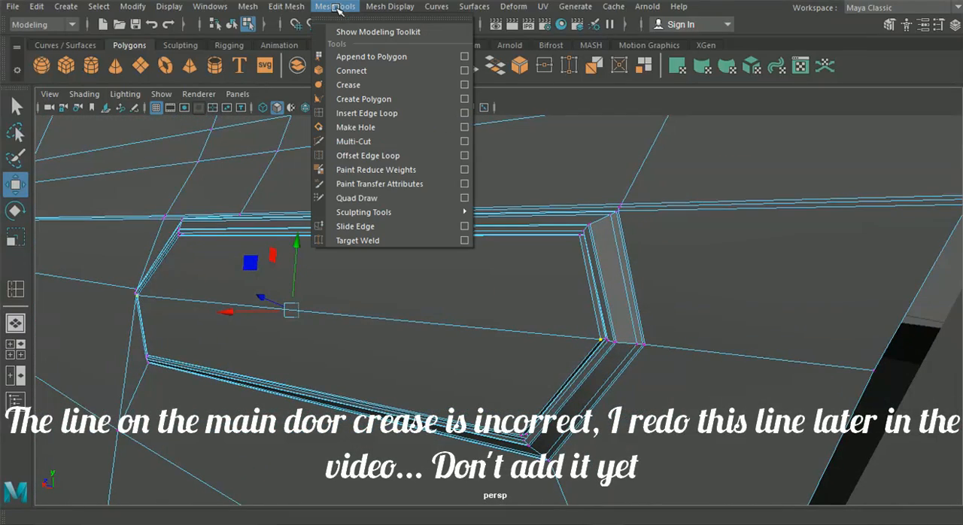
click(368, 113)
alt+middle_drag(466, 204, 397, 202)
alt+drag(397, 201, 454, 248)
alt+right_drag(454, 247, 604, 355)
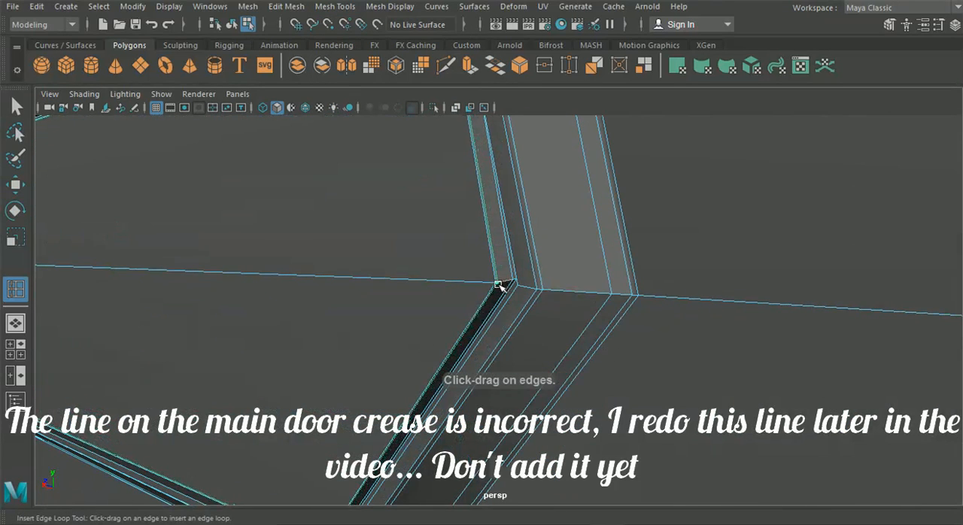
alt+drag(488, 325, 620, 308)
alt+middle_drag(619, 308, 491, 317)
alt+right_drag(574, 306, 691, 325)
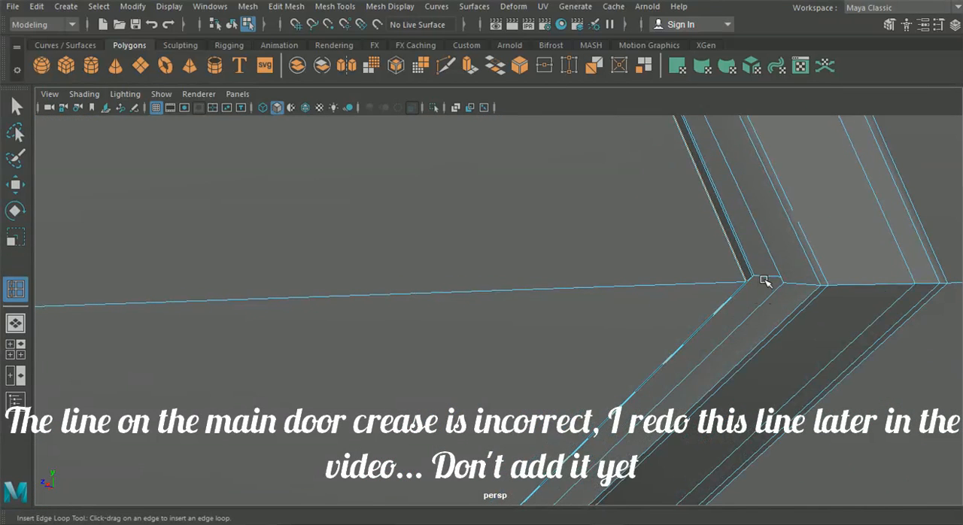
Step: Insert supporting edge loops around the groove between the raised handle and the sloped recess wall
mouse_move(770, 278)
mouse_down()
mouse_move(803, 280)
mouse_move(786, 282)
mouse_up()
alt+right_drag(787, 281, 755, 301)
alt+drag(755, 301, 788, 299)
alt+middle_drag(789, 299, 623, 335)
alt+right_drag(623, 335, 758, 397)
alt+drag(624, 306, 684, 347)
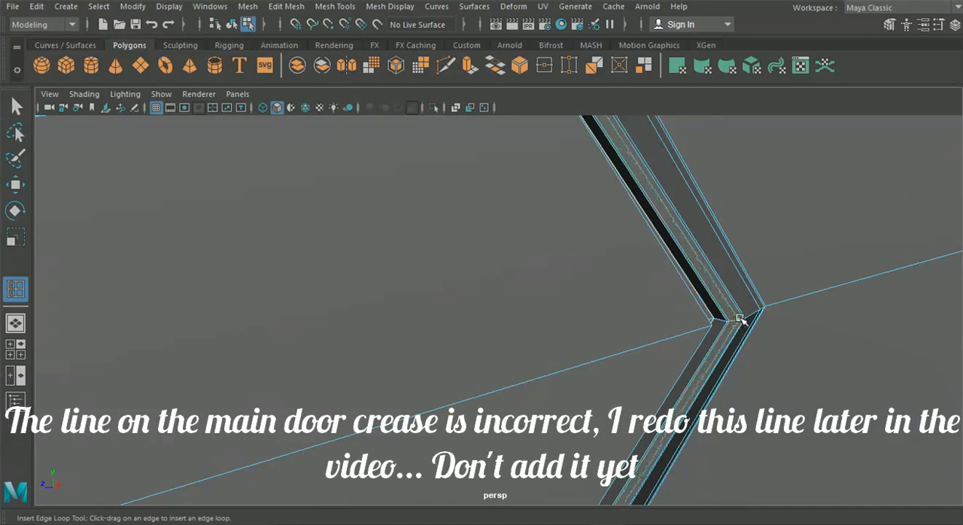
alt+right_drag(738, 322, 672, 327)
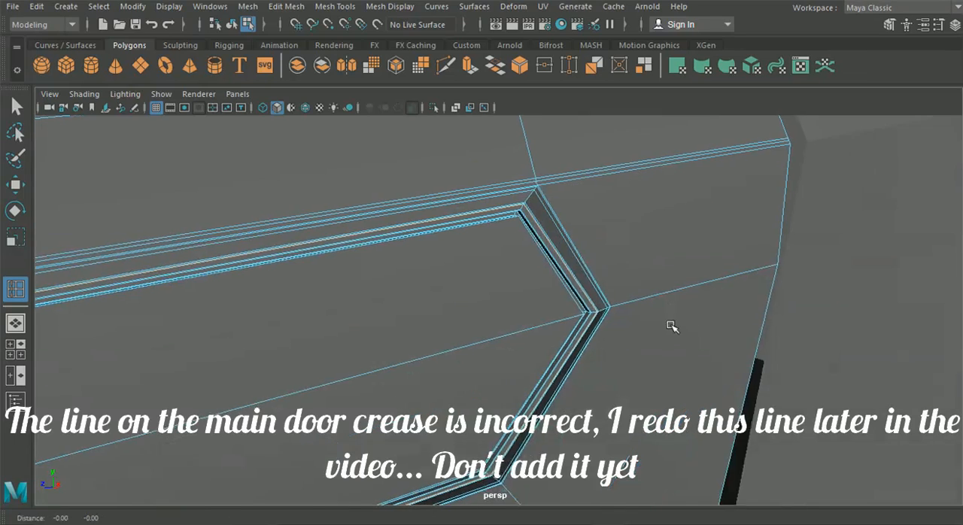
alt+middle_drag(671, 327, 740, 290)
Step: Select the two raised handle faces, extrude them, and scale the extrusion in slightly to create a border loop
right_drag(181, 158, 172, 144)
click(286, 316)
shift+click(314, 378)
alt+middle_drag(315, 381, 501, 337)
key(ctrl+e)
click(453, 389)
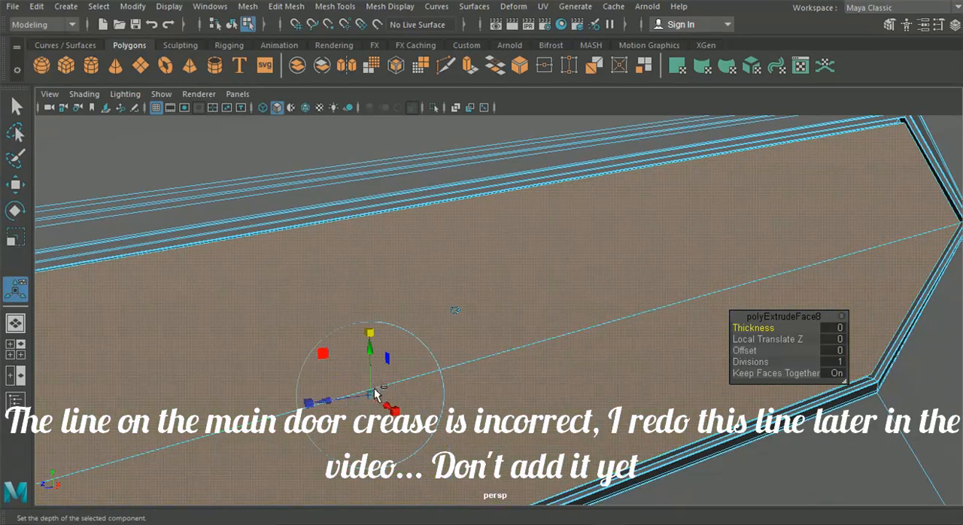
drag(375, 395, 372, 396)
alt+drag(497, 360, 416, 361)
Step: Move the upper rear corner vertex of the handle's inner border closer to the recess edge to even the border width
right_drag(382, 231, 325, 106)
alt+middle_drag(465, 154, 424, 266)
alt+right_drag(424, 267, 554, 251)
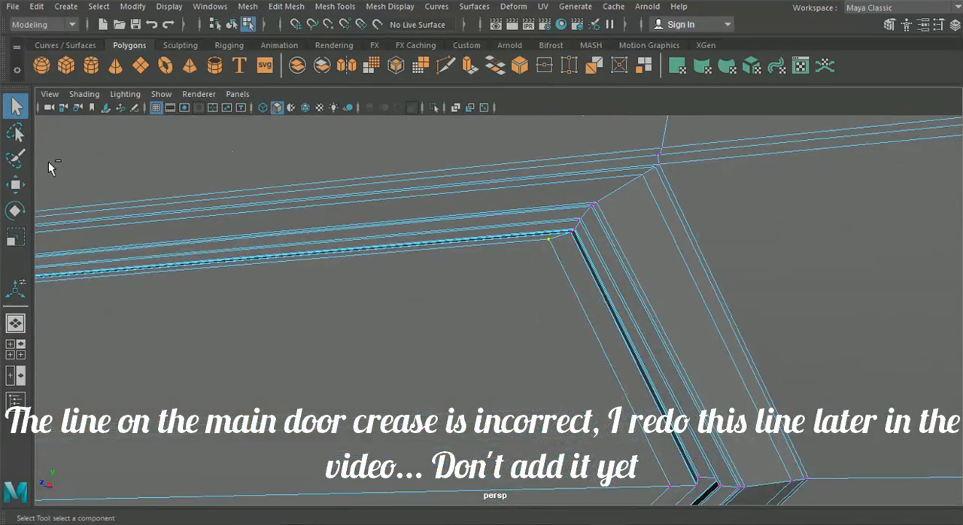
click(15, 184)
drag(578, 292, 584, 301)
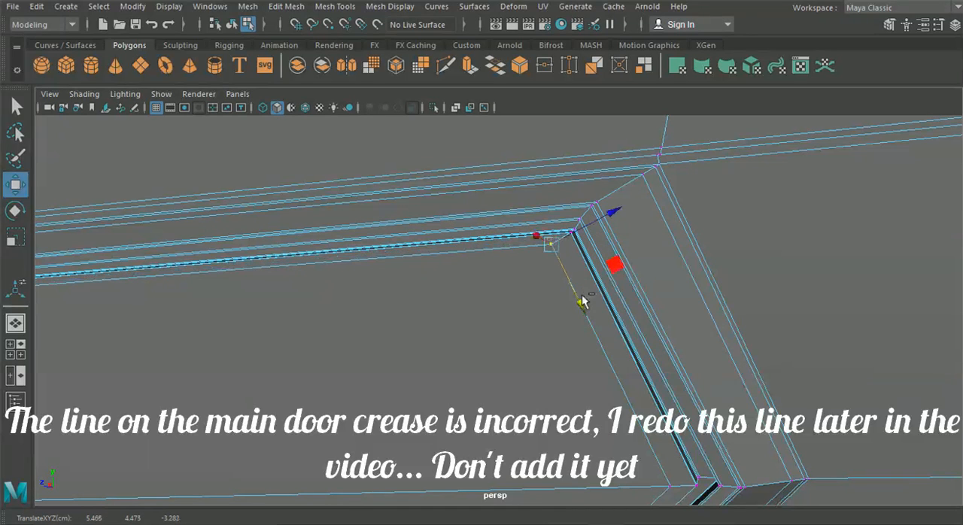
drag(608, 222, 632, 210)
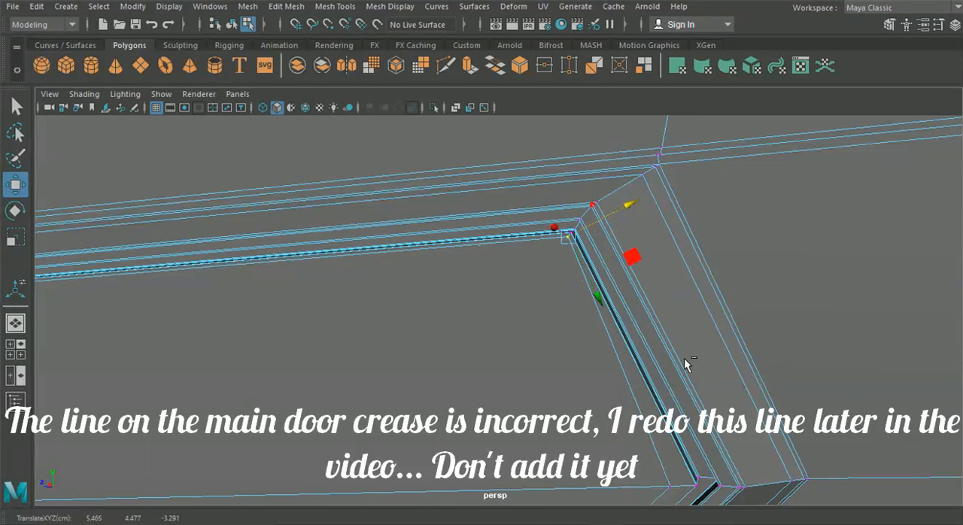
Step: Adjust the rear middle and lower rear corner vertices of the inner border so its spacing is even along the handle's rear end
alt+middle_drag(685, 342, 665, 277)
drag(566, 299, 584, 292)
drag(613, 206, 615, 210)
alt+drag(575, 307, 540, 312)
alt+drag(418, 336, 541, 273)
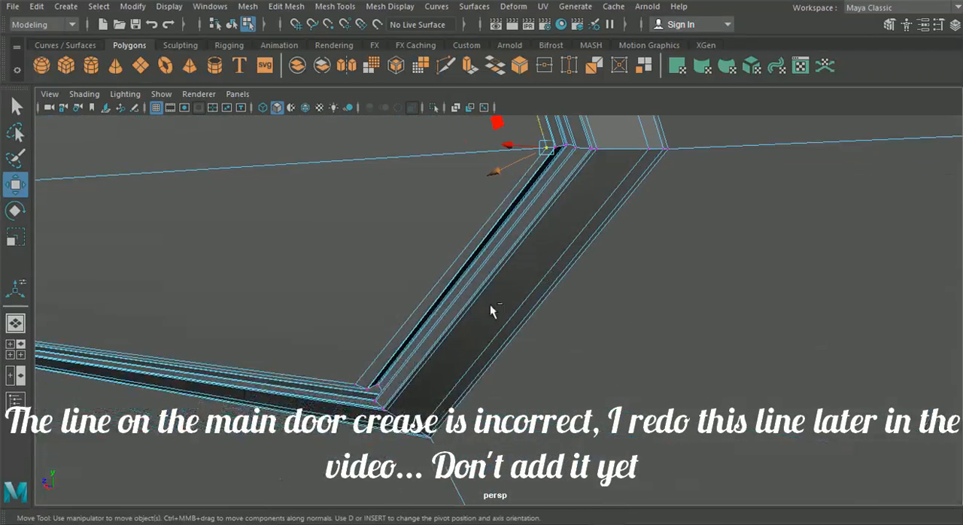
alt+drag(359, 410, 405, 382)
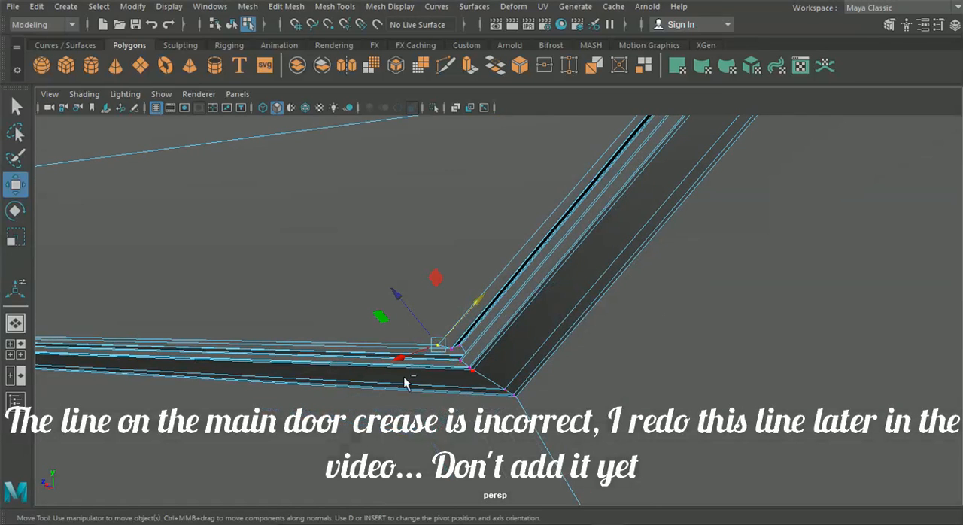
drag(474, 305, 479, 305)
Step: Even the inner border at the handle's front end by moving its lower front corner and front middle vertices
drag(400, 292, 470, 320)
scroll(377, 314, down, 2)
alt+middle_drag(372, 315, 798, 319)
alt+middle_drag(297, 323, 314, 346)
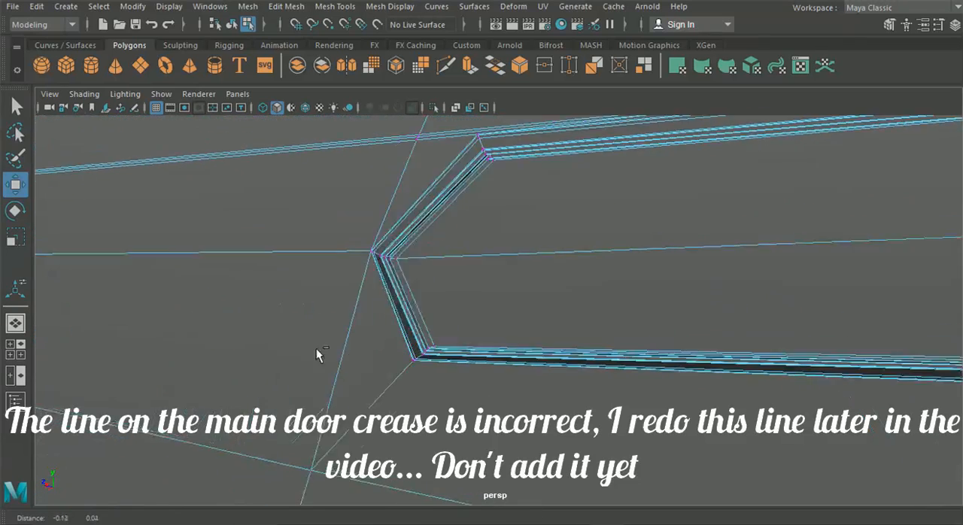
scroll(300, 349, up, 2)
scroll(312, 372, down, 2)
scroll(318, 377, up, 3)
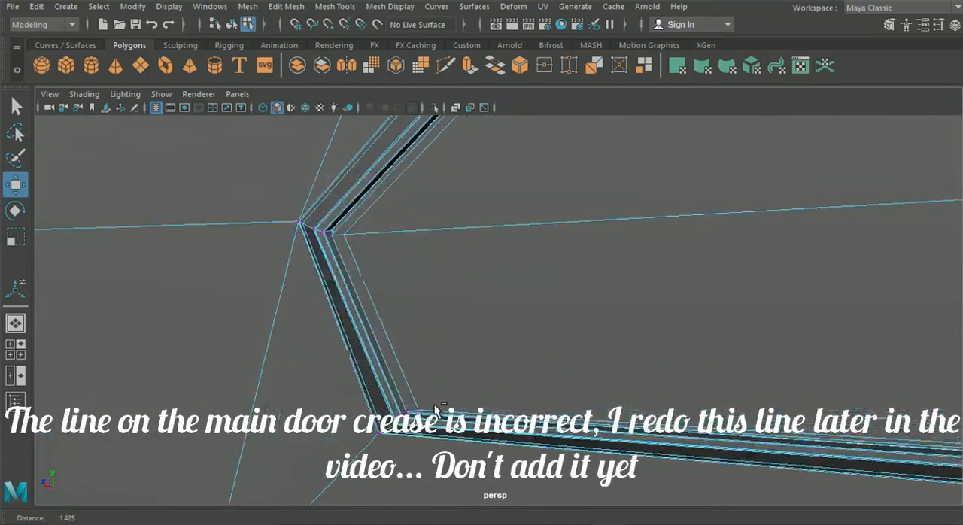
drag(468, 414, 469, 412)
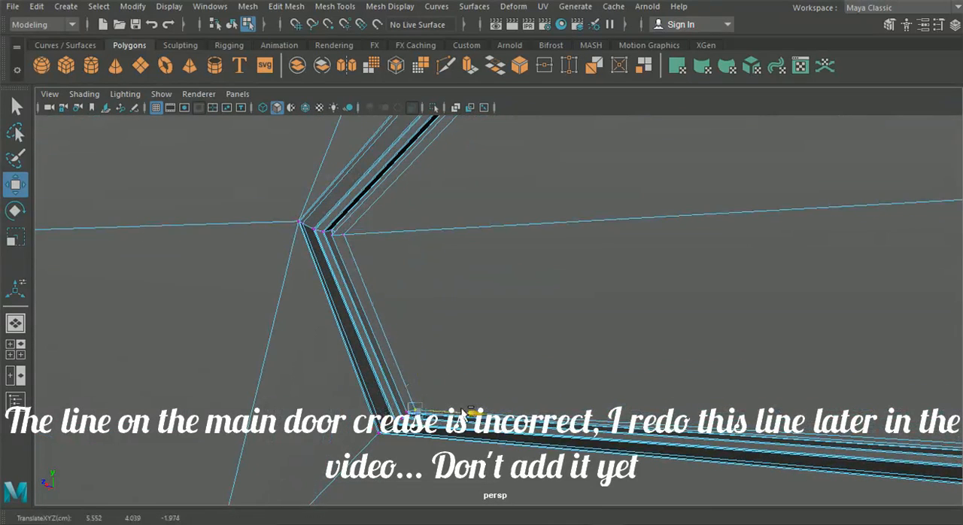
click(343, 237)
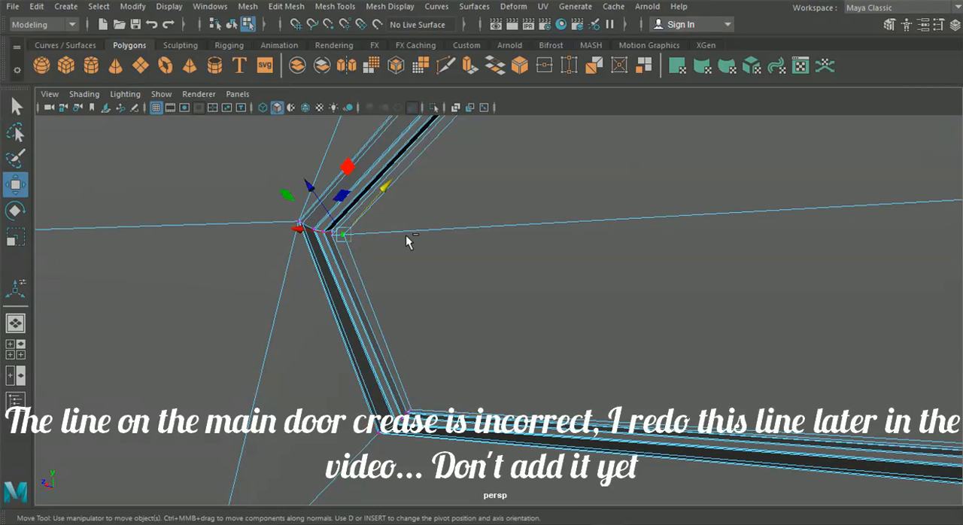
drag(386, 196, 309, 192)
Step: Align the upper front corner vertex of the inner border with the neighbouring rim edges and return to object selection
alt+middle_drag(375, 180, 401, 275)
drag(401, 319, 395, 321)
drag(481, 335, 477, 333)
drag(401, 324, 401, 324)
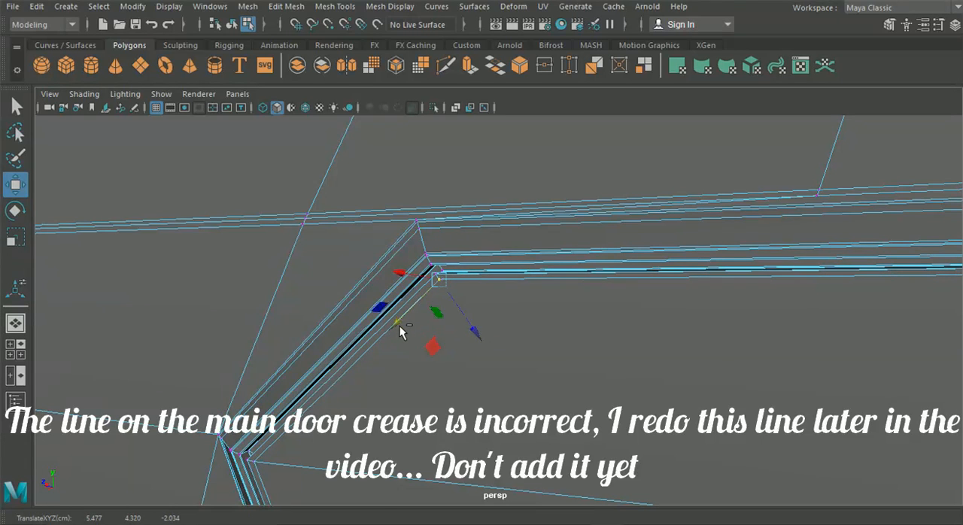
scroll(401, 323, down, 8)
alt+middle_drag(441, 355, 459, 350)
click(232, 26)
Step: Preview the door panel smoothed and examine the handle and surrounding bodywork from several angles
scroll(265, 257, down, 8)
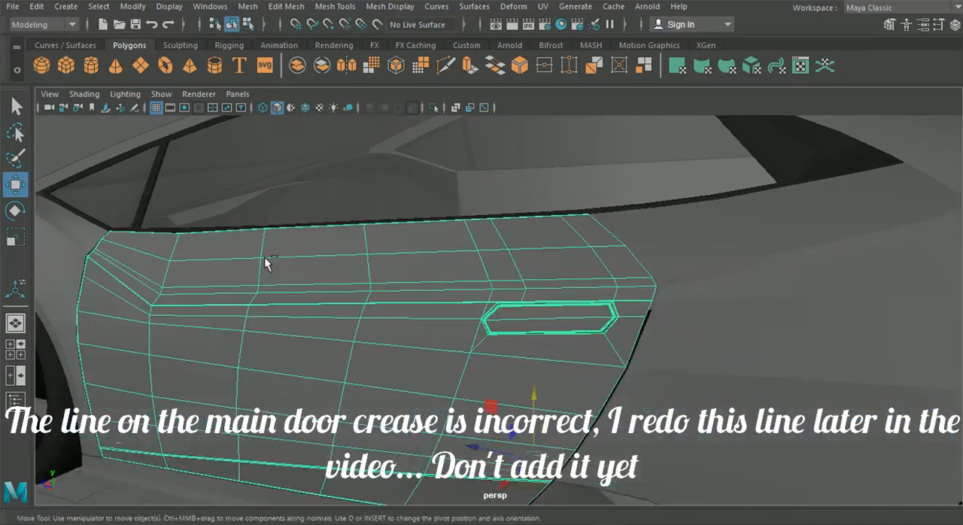
scroll(411, 279, down, 8)
click(495, 348)
scroll(489, 344, up, 6)
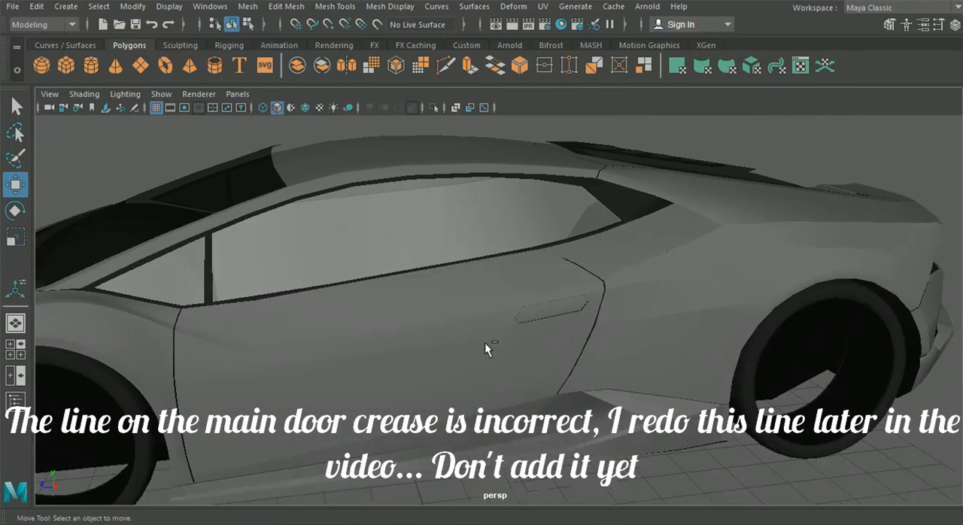
click(484, 343)
key(3)
click(863, 167)
scroll(640, 311, up, 3)
alt+drag(641, 312, 680, 357)
scroll(548, 328, up, 5)
scroll(499, 336, down, 3)
scroll(500, 338, up, 3)
scroll(512, 342, down, 5)
alt+drag(621, 373, 692, 351)
scroll(632, 344, down, 10)
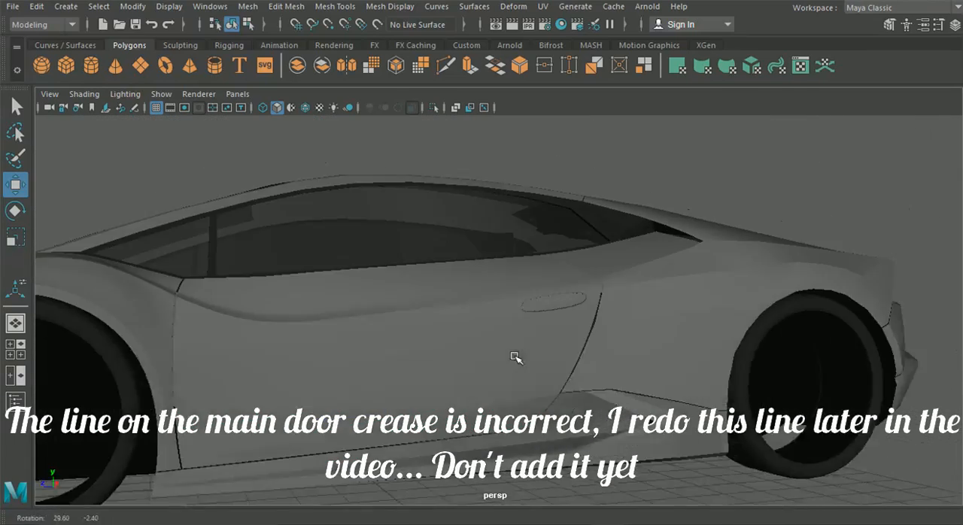
Step: Compare the smoothed handle outline with the side reference image and return to the perspective view
key(space)
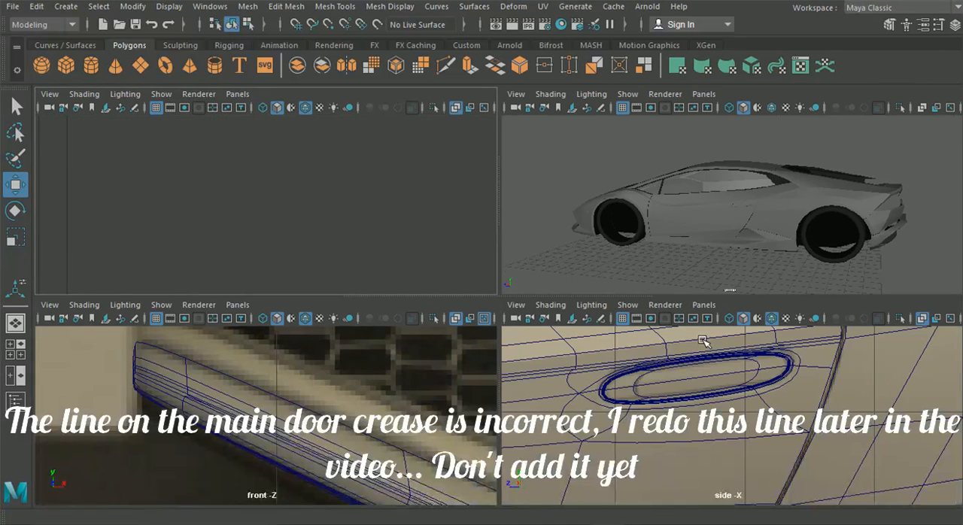
key(space)
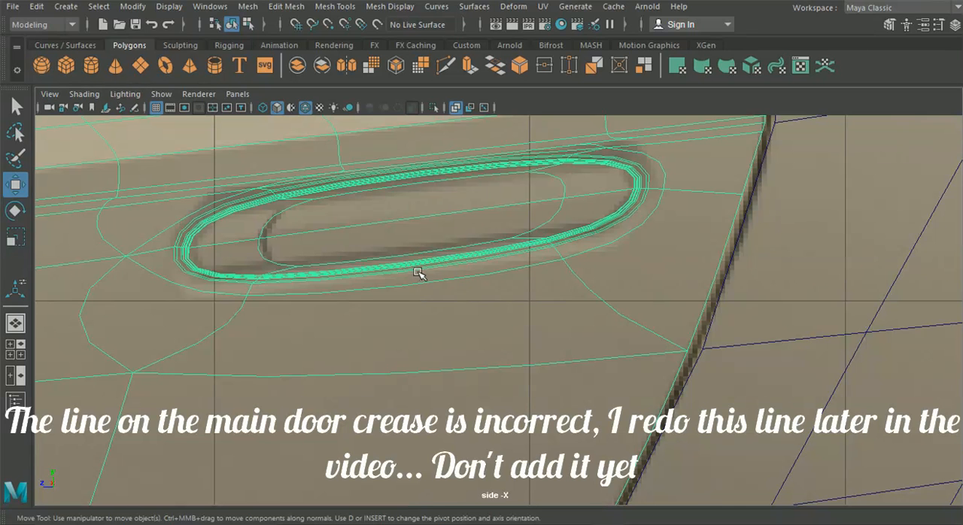
click(18, 320)
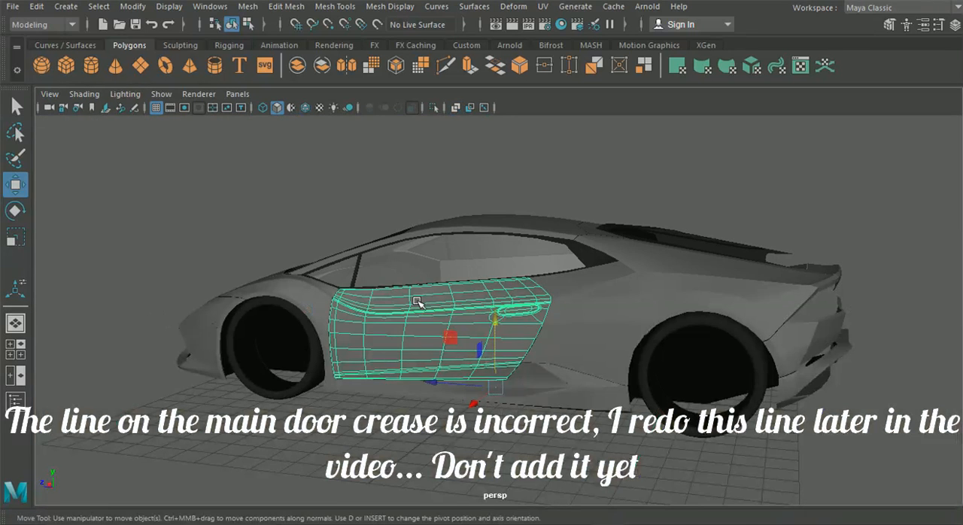
Step: Show the door unsmoothed and insert supporting edge loops along the upper and lower inner borders of the handle
key(f)
key(1)
scroll(579, 330, up, 2)
scroll(553, 322, up, 1)
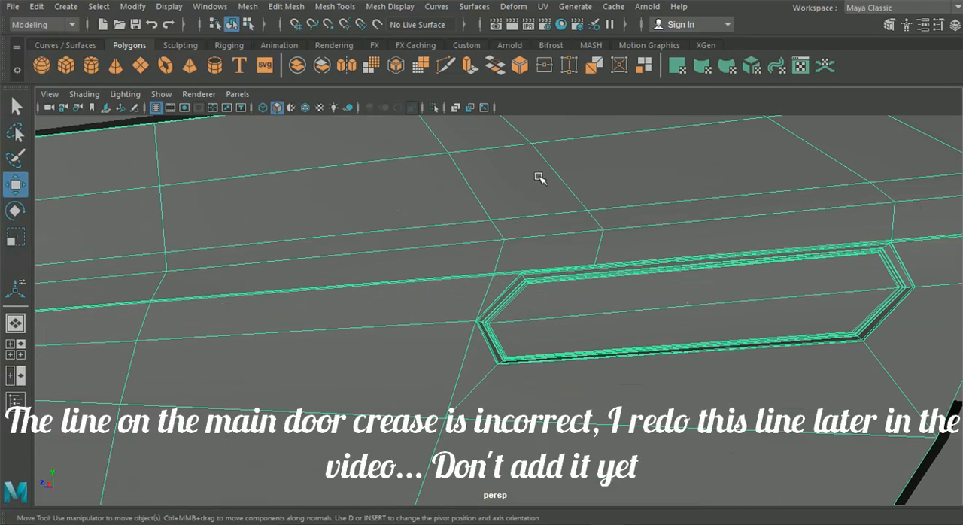
alt+drag(477, 209, 481, 152)
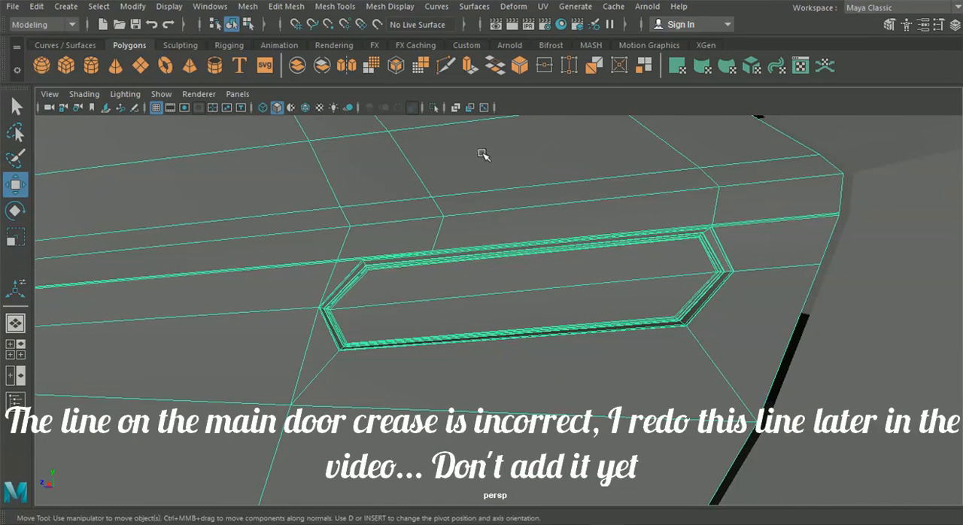
click(287, 7)
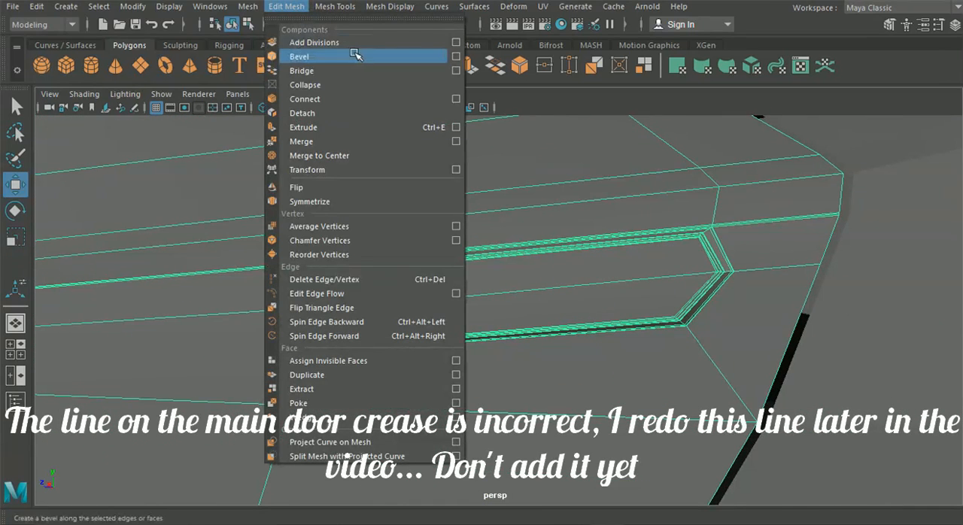
mouse_move(336, 8)
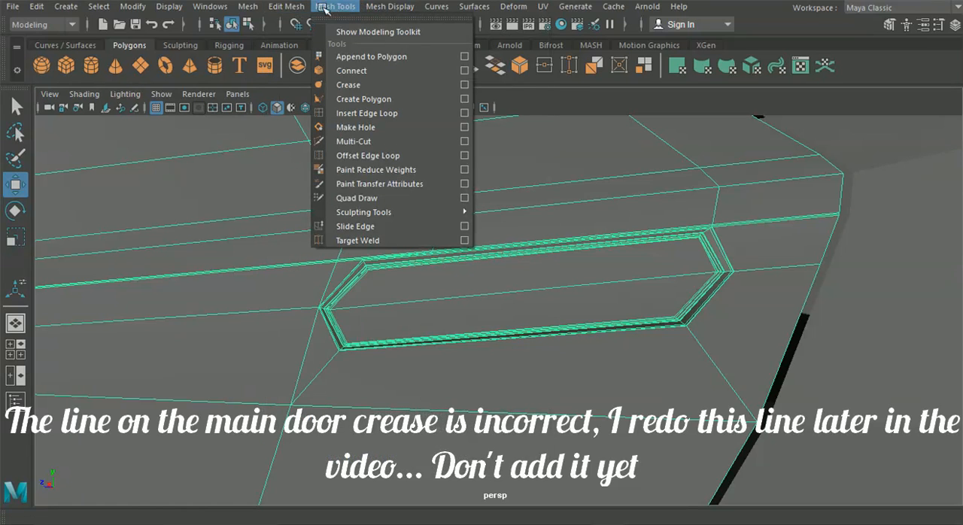
click(368, 113)
scroll(440, 272, up, 3)
drag(281, 260, 292, 253)
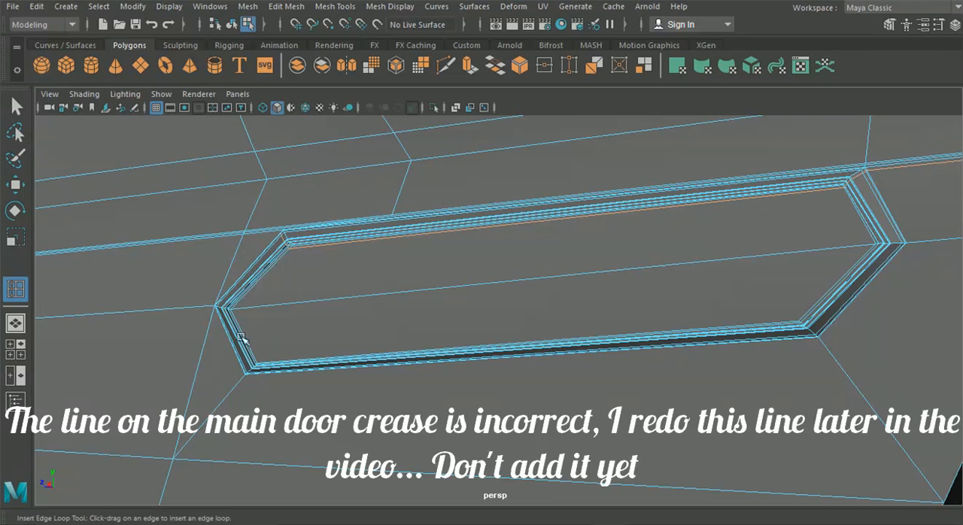
drag(245, 341, 263, 363)
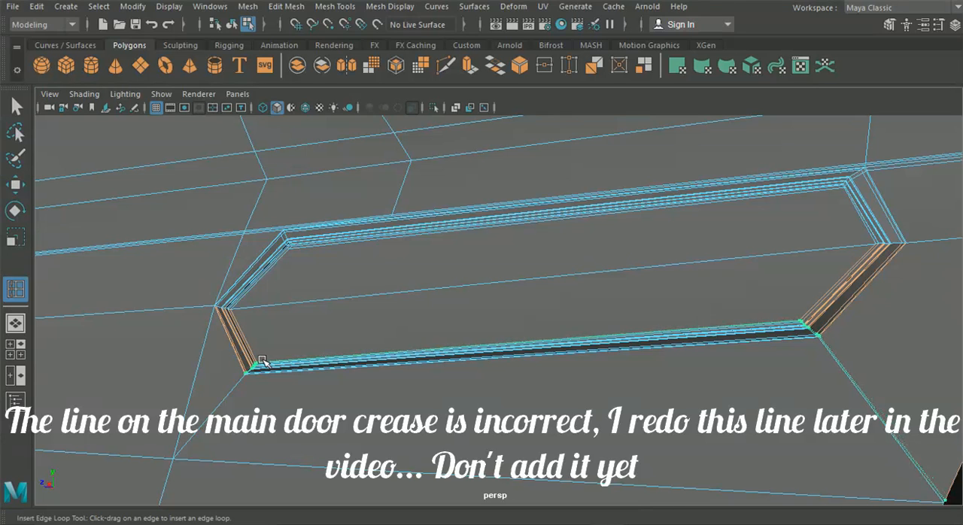
drag(263, 363, 260, 362)
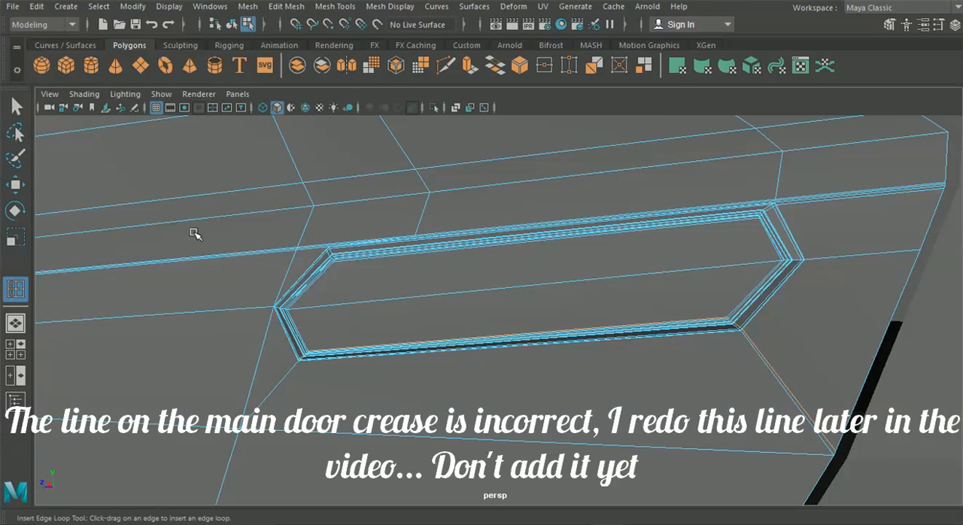
Step: Turn the smooth preview back on for the door and inspect the handle's tightened edges and the panel shading
click(232, 26)
click(221, 250)
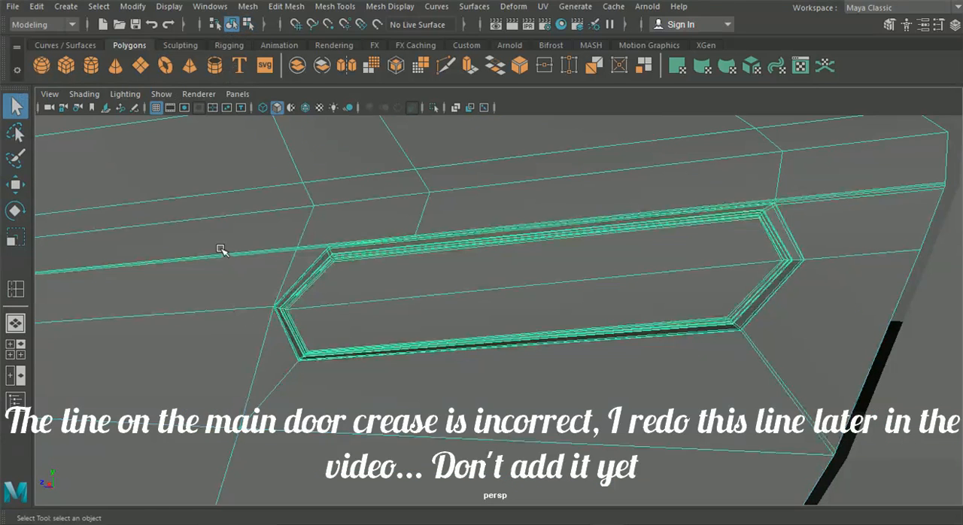
key(4)
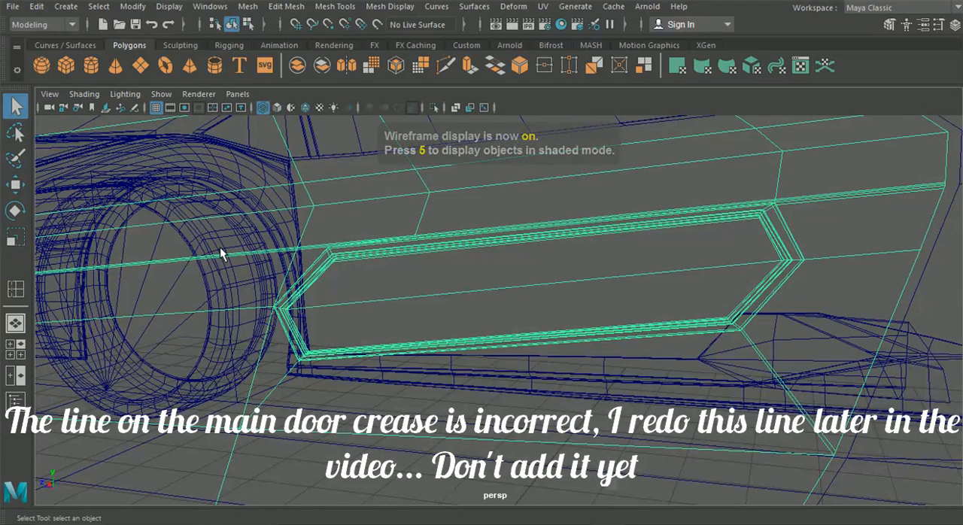
click(262, 109)
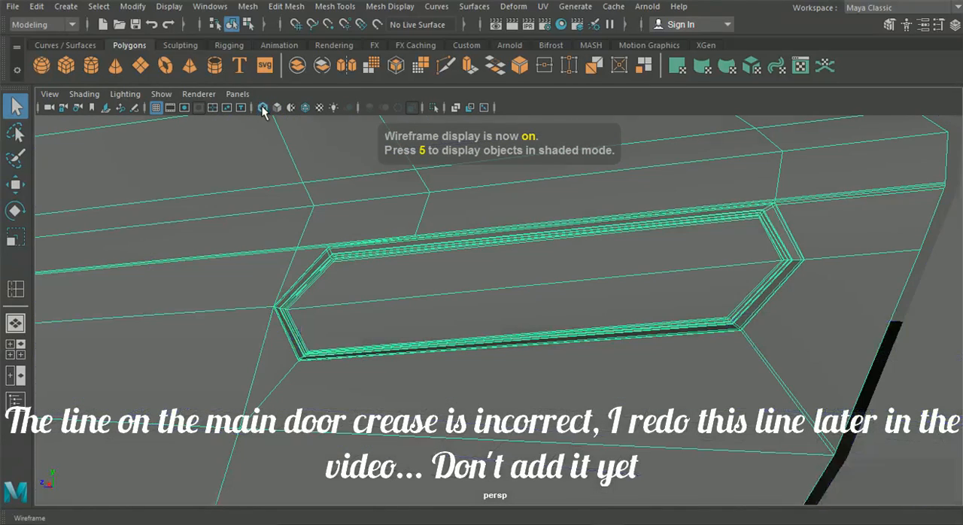
key(3)
scroll(313, 249, down, 8)
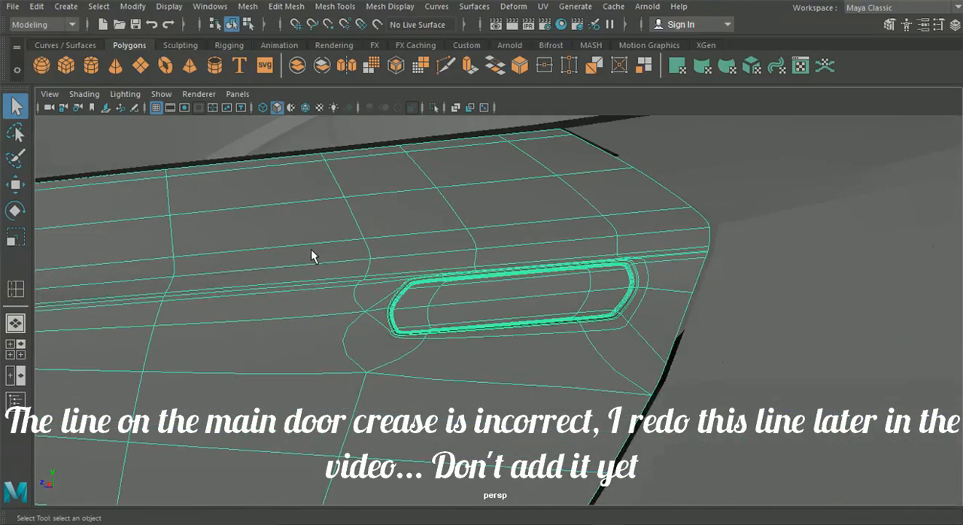
alt+drag(313, 249, 352, 263)
click(676, 137)
scroll(423, 273, up, 3)
alt+drag(428, 273, 533, 263)
scroll(452, 283, up, 4)
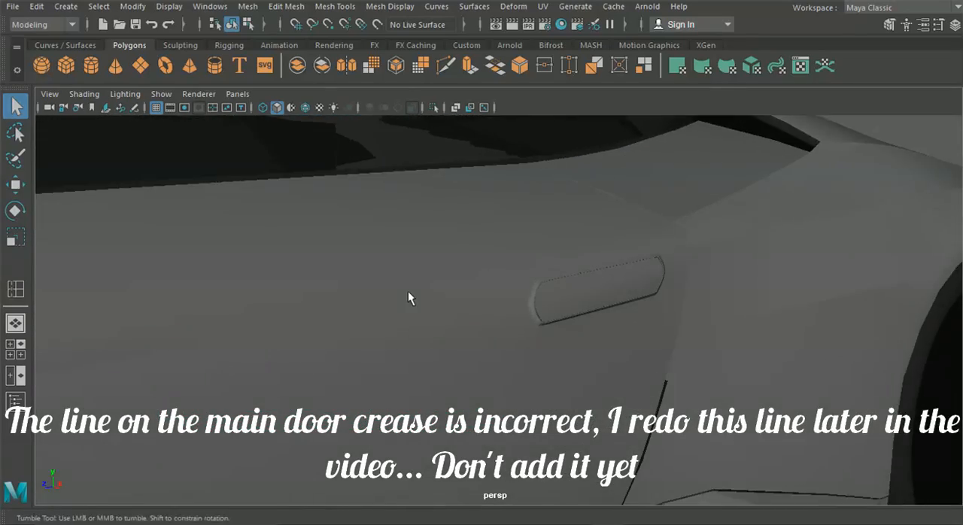
alt+drag(408, 291, 304, 293)
scroll(361, 303, down, 6)
alt+drag(367, 305, 499, 411)
scroll(399, 328, down, 5)
Step: Check the handle's shape in the red car reference photo, switch back to Maya and inspect the modelled handle against it
mouse_move(585, 513)
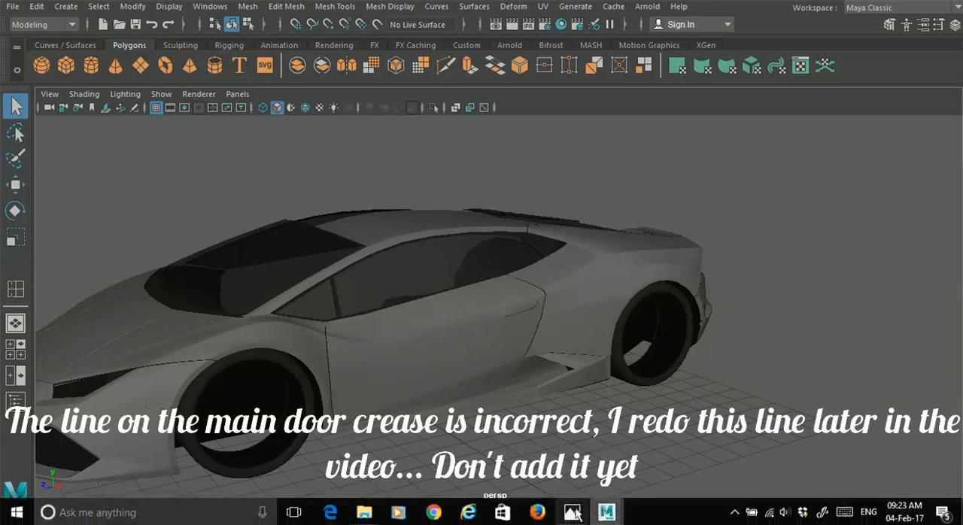
click(573, 513)
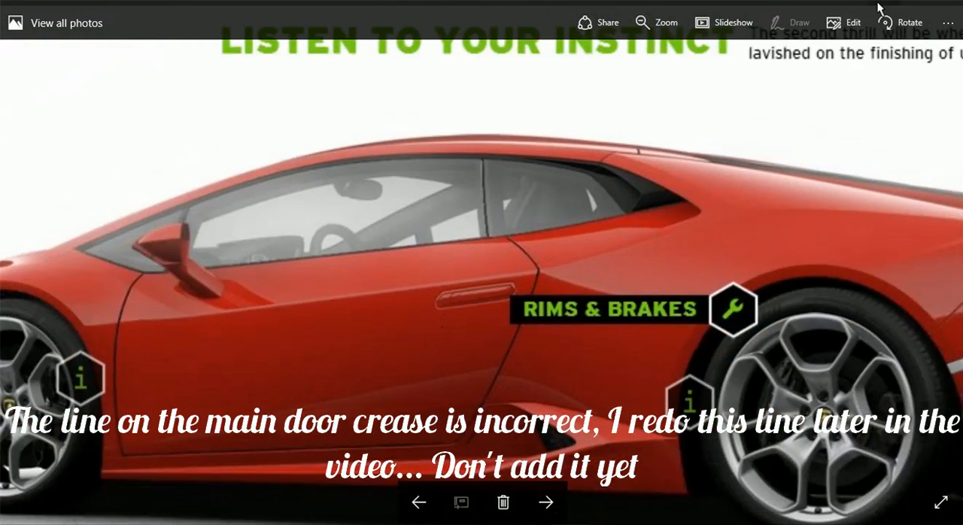
click(879, 3)
scroll(518, 252, up, 5)
scroll(527, 278, down, 1)
scroll(526, 289, up, 3)
alt+drag(526, 290, 468, 294)
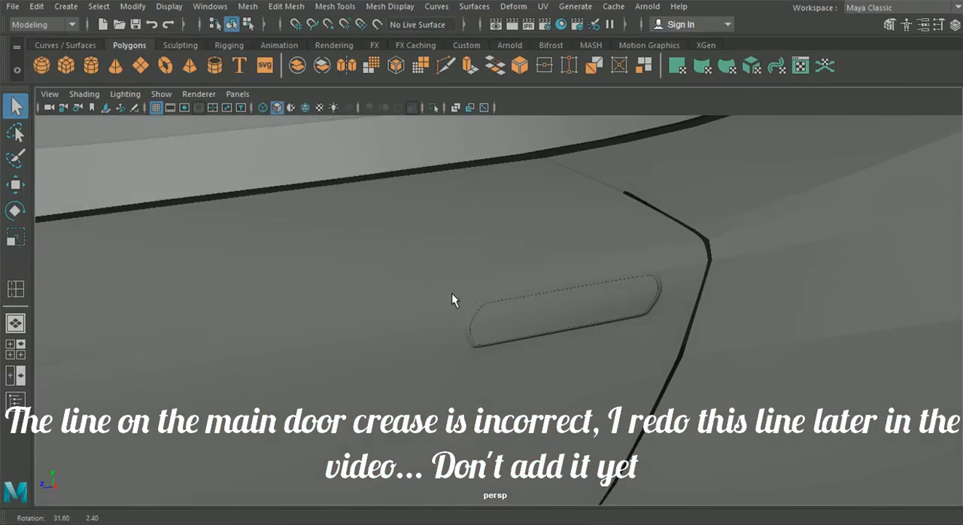
Step: In the unsmoothed side view, move the handle's lower front corner and front middle vertex clusters up and rearward to match the reference
click(15, 349)
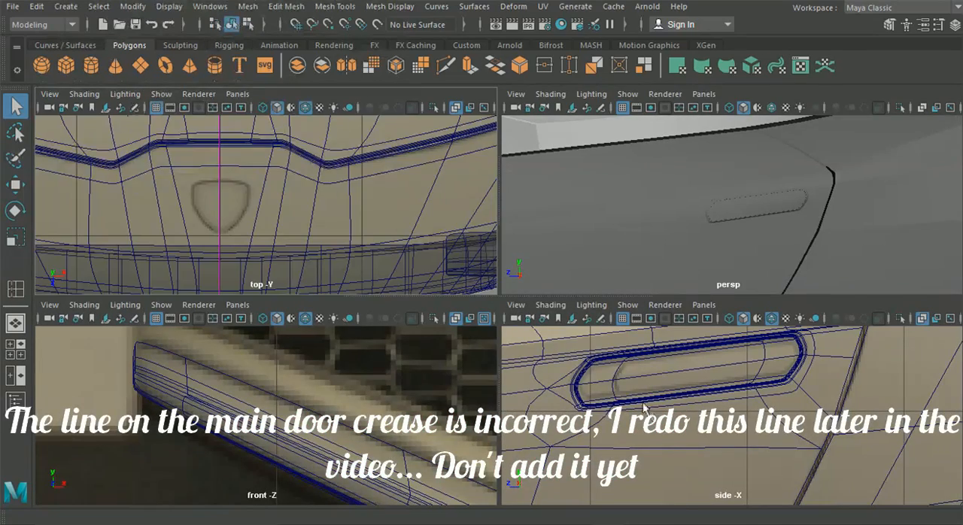
key(space)
click(552, 358)
key(1)
right_drag(322, 263, 241, 109)
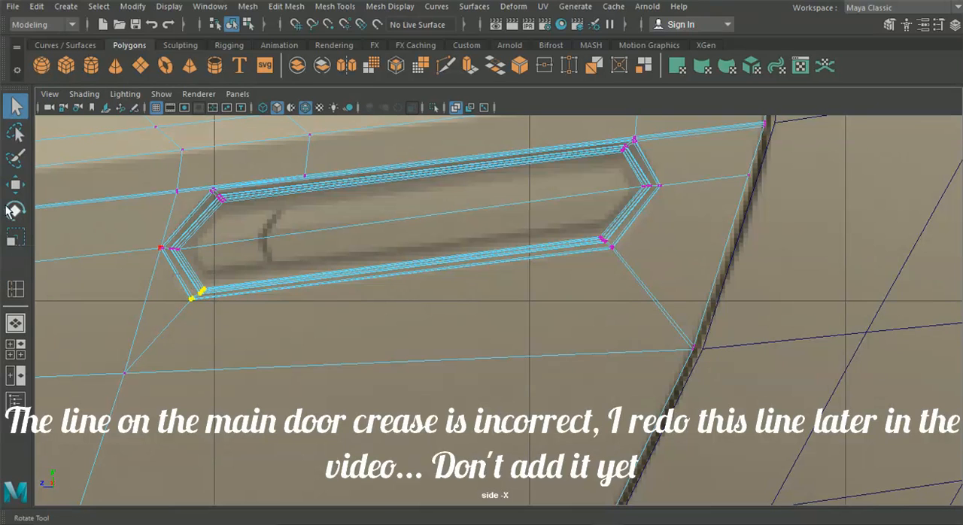
click(25, 191)
drag(190, 300, 198, 289)
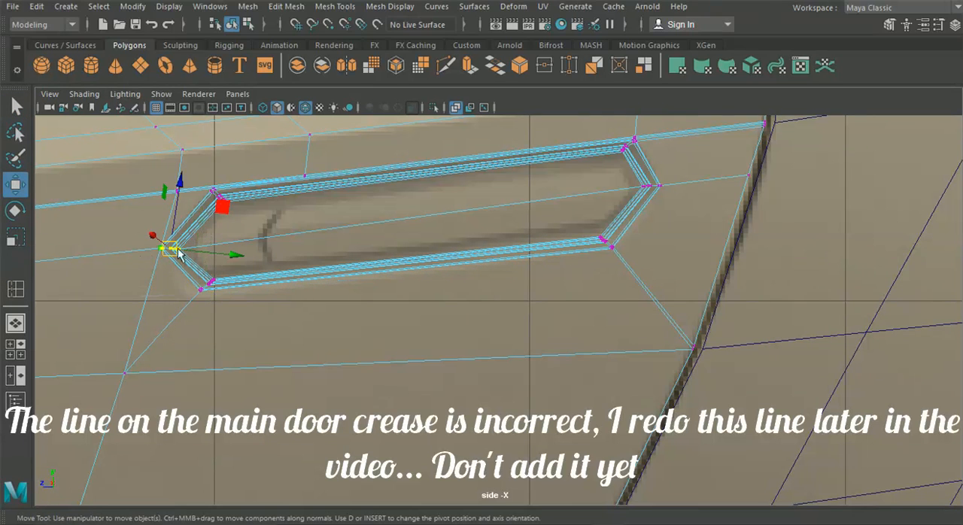
drag(178, 250, 195, 248)
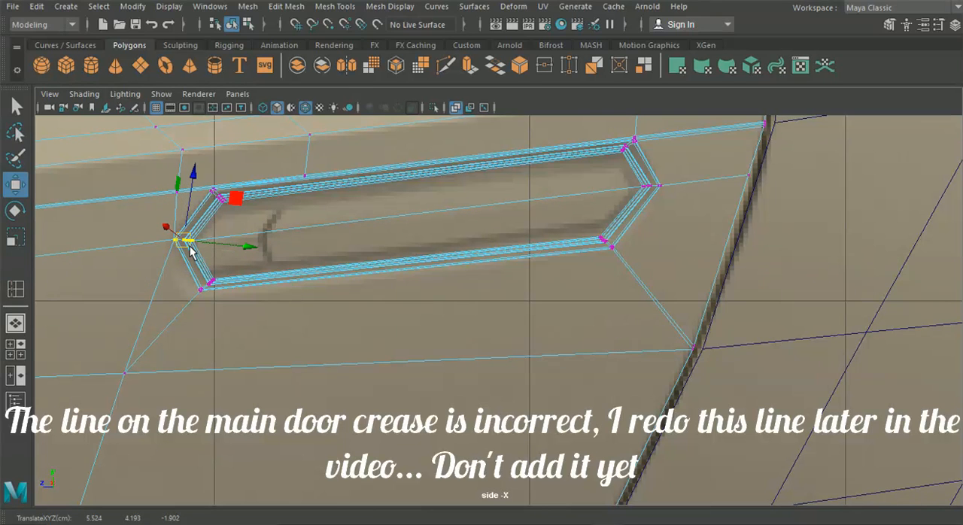
Step: Move the handle's lower front corner, lower rear corner and rear middle vertex clusters to follow the side reference outline
click(210, 282)
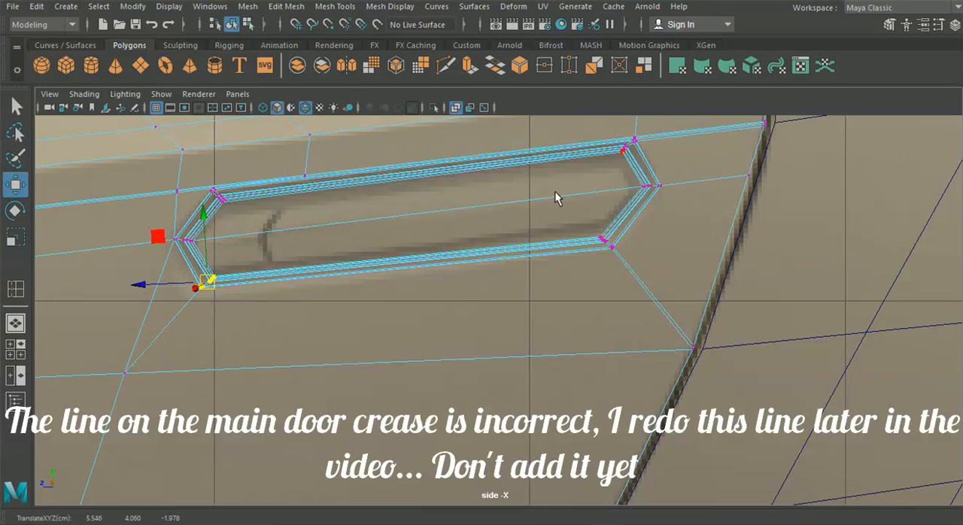
click(608, 243)
drag(608, 243, 608, 241)
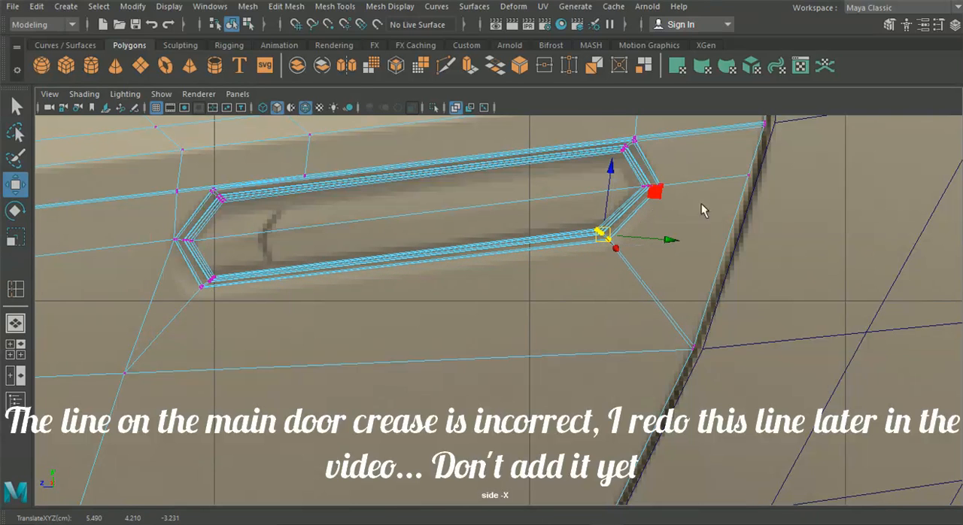
drag(659, 194, 652, 195)
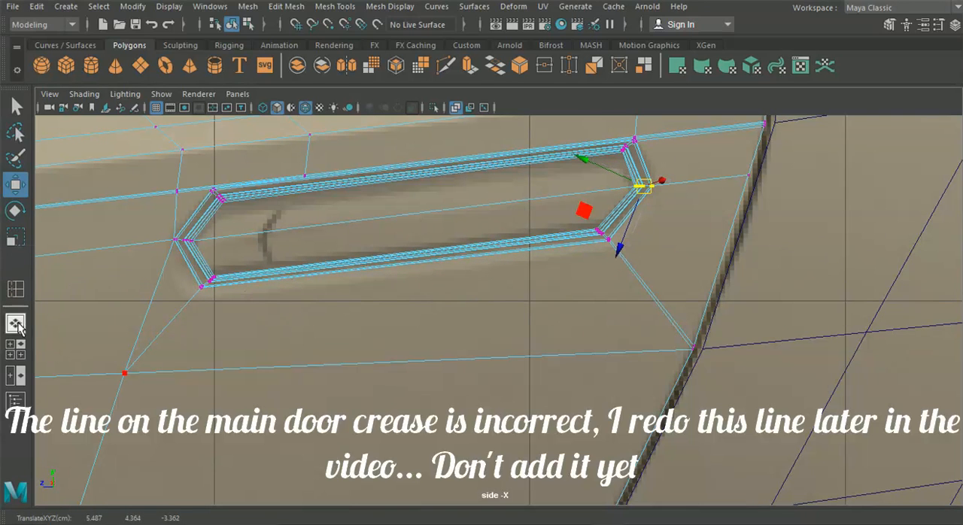
Step: Leave component editing in the perspective view and inspect the reshaped handle and door from several angles
click(16, 324)
alt+drag(351, 305, 185, 299)
click(232, 25)
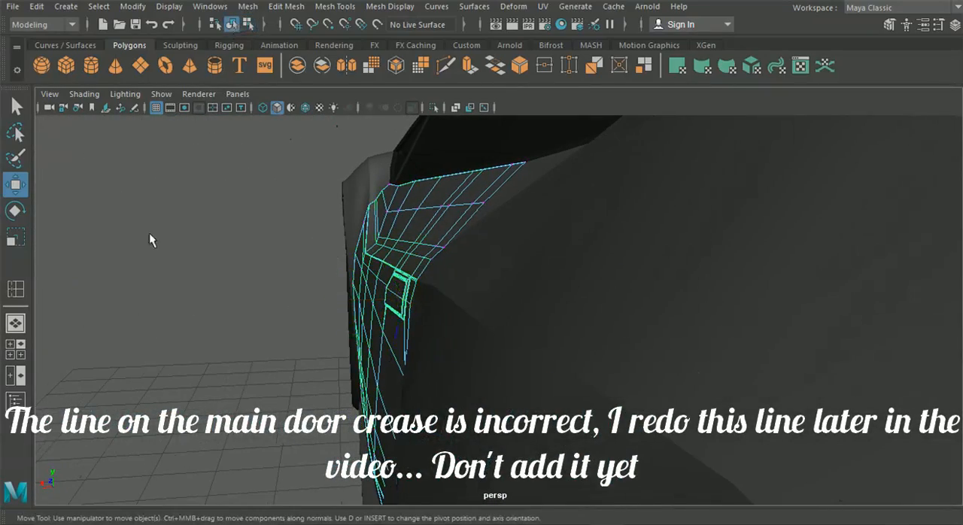
click(156, 257)
alt+drag(206, 282, 354, 282)
scroll(359, 296, down, 8)
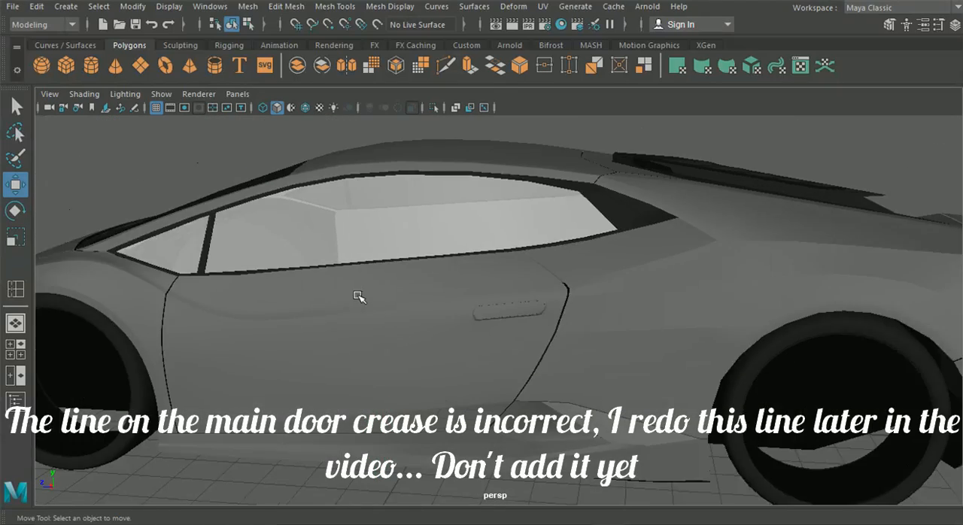
alt+middle_drag(454, 294, 486, 290)
alt+drag(486, 290, 409, 301)
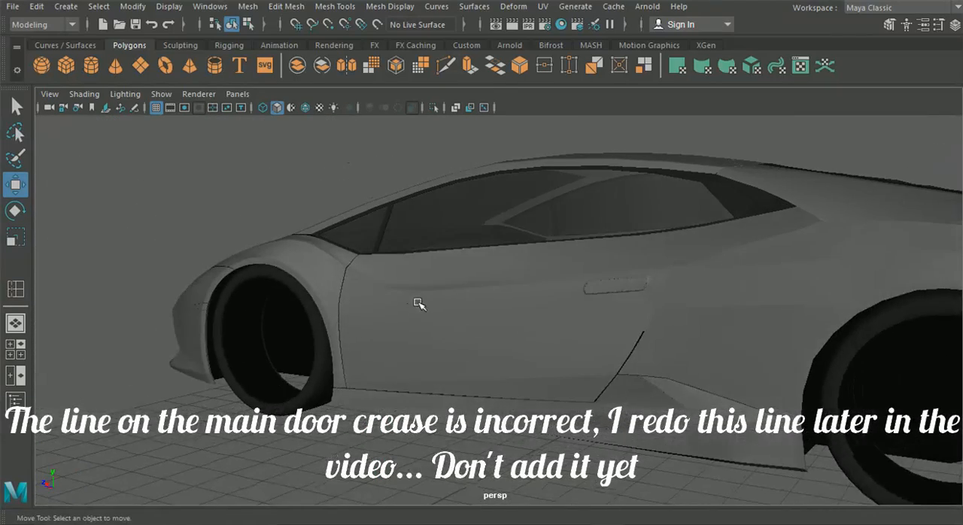
alt+drag(342, 387, 361, 364)
click(385, 347)
Step: Return to the full side view and reposition the handle's upper front corner vertex cluster against the reference
click(15, 350)
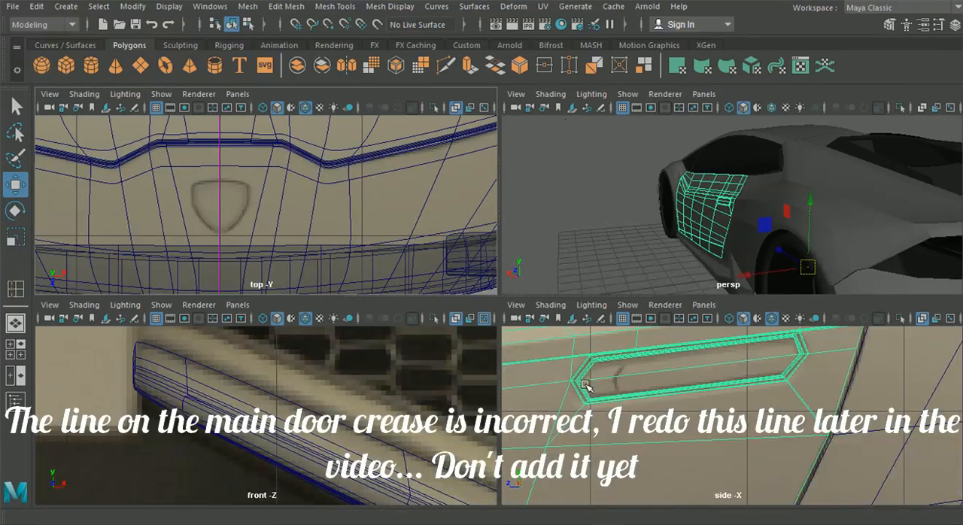
key(space)
right_drag(407, 105, 345, 107)
scroll(383, 196, up, 5)
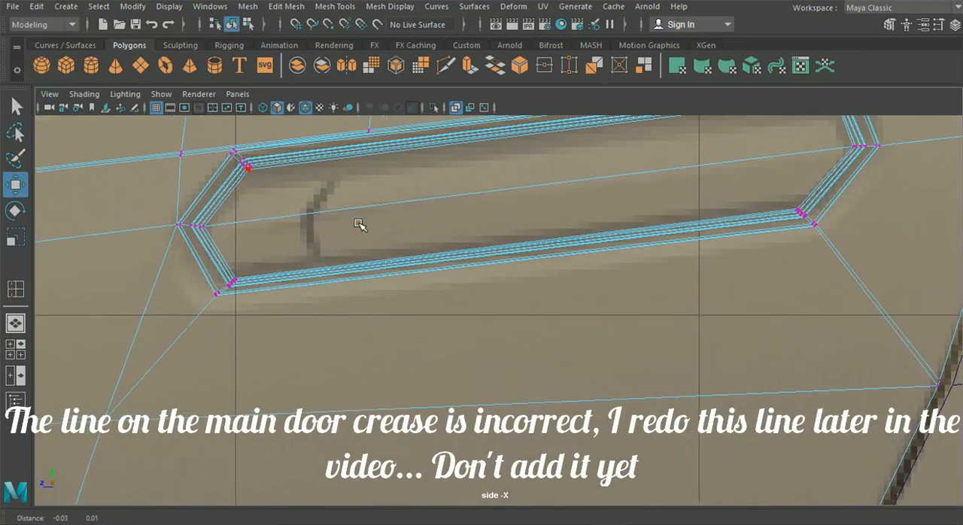
alt+middle_drag(309, 204, 440, 258)
scroll(354, 229, up, 2)
drag(305, 153, 381, 229)
drag(341, 198, 356, 194)
Step: Fine-tune the handle's upper front corner cluster and adjust its front middle and lower front corner clusters
scroll(458, 260, down, 5)
scroll(391, 269, up, 5)
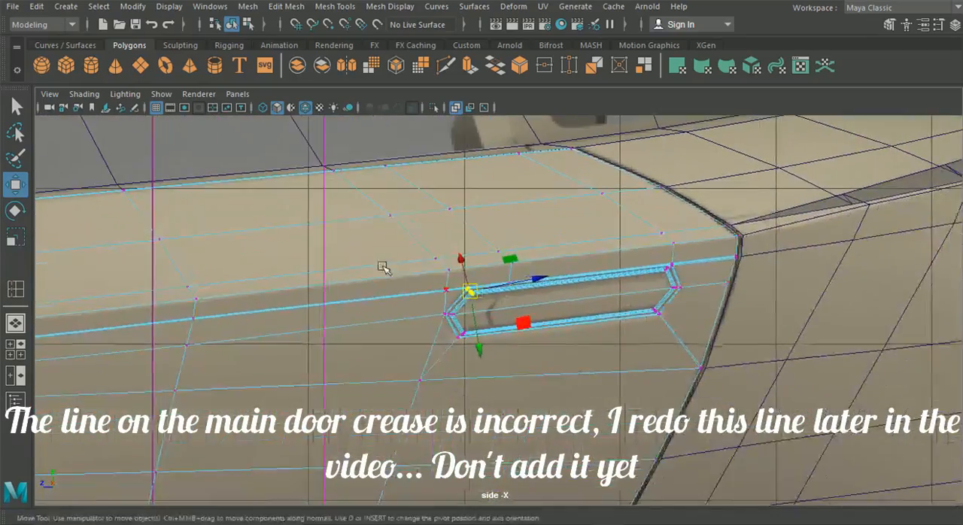
scroll(391, 269, up, 5)
drag(410, 313, 415, 315)
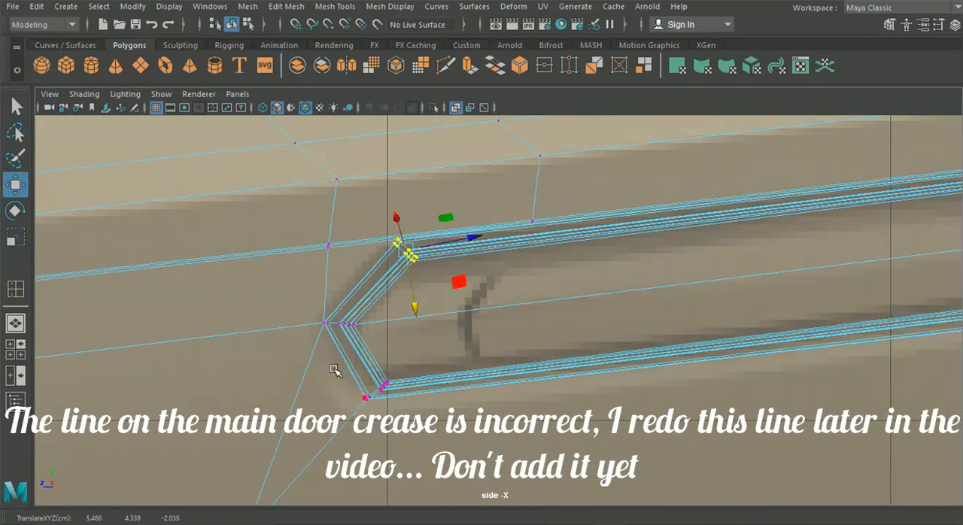
drag(336, 323, 349, 323)
drag(350, 365, 390, 385)
Step: Move the handle's upper rear corner and rear middle vertex clusters forward and adjust its lower rear corner cluster
alt+middle_drag(624, 333, 279, 365)
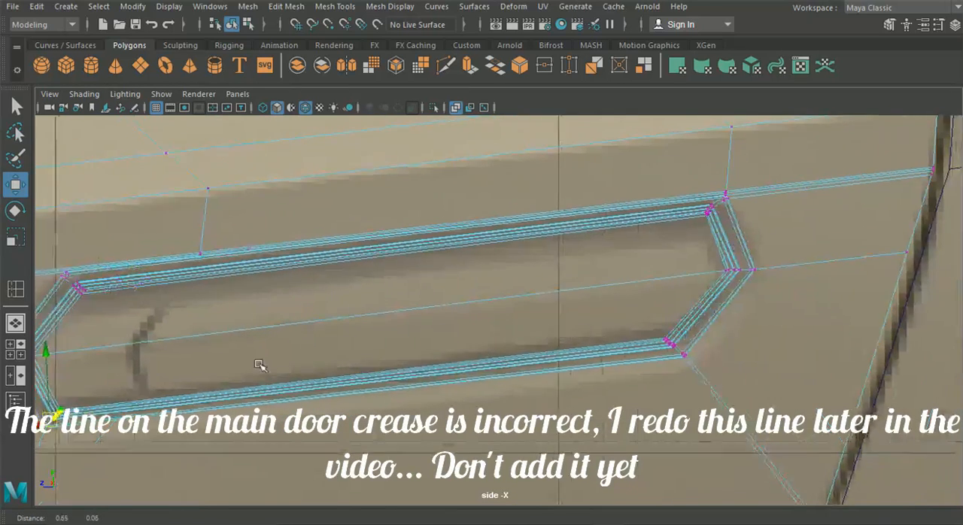
drag(705, 211, 690, 212)
drag(682, 257, 708, 274)
drag(609, 319, 709, 389)
drag(654, 354, 660, 350)
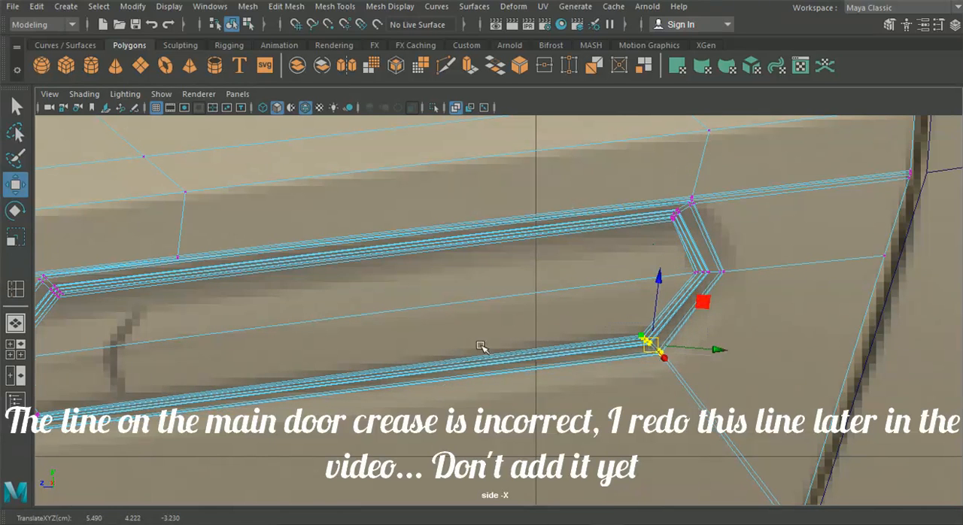
Step: Examine the door handle and the shading along the door crease in the perspective view, from the side and front of the car
alt+right_drag(507, 346, 291, 319)
click(16, 323)
alt+drag(58, 310, 273, 442)
alt+middle_drag(273, 443, 257, 246)
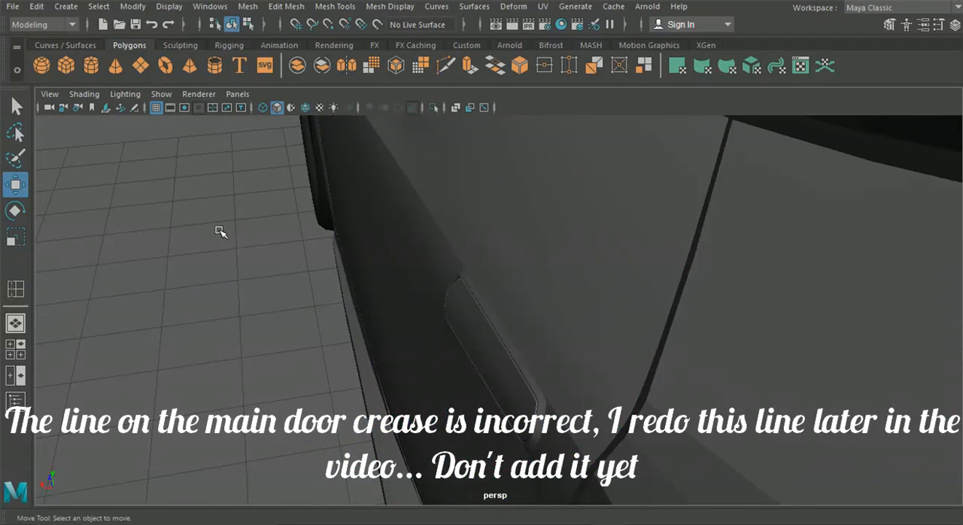
mouse_move(215, 231)
alt+mouse_down()
mouse_move(303, 221)
mouse_move(445, 241)
mouse_move(316, 247)
alt+mouse_up()
scroll(357, 228, down, 3)
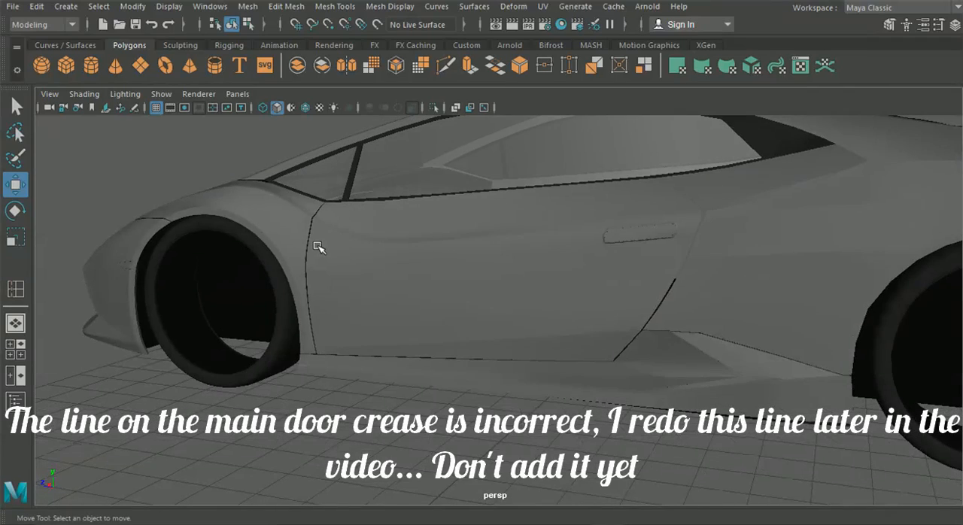
scroll(317, 251, down, 2)
alt+drag(371, 279, 374, 362)
alt+drag(472, 300, 413, 272)
scroll(533, 256, down, 5)
alt+drag(561, 280, 668, 287)
scroll(549, 301, up, 6)
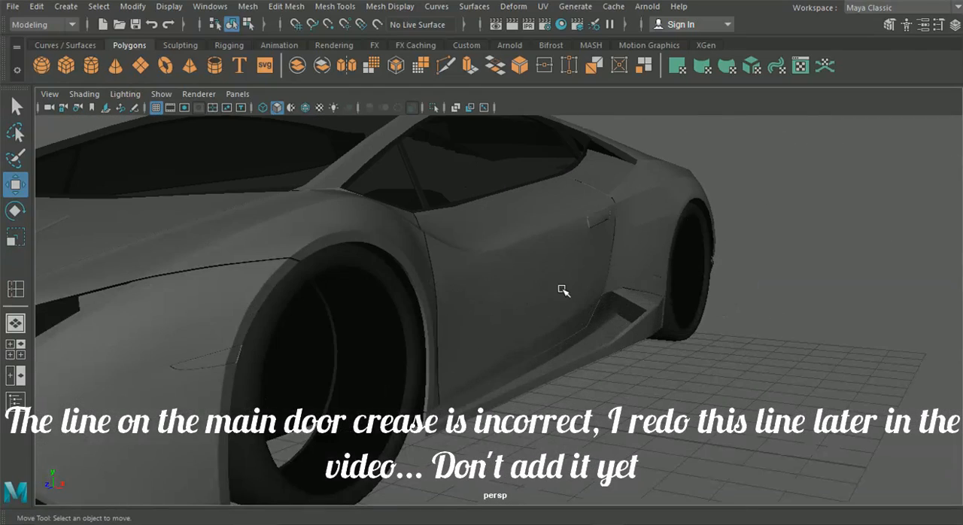
Step: Show the door's vertices and nudge the front vertex of the lower supporting line above the door crease sideways
alt+drag(552, 278, 488, 293)
click(489, 292)
alt+drag(579, 292, 479, 303)
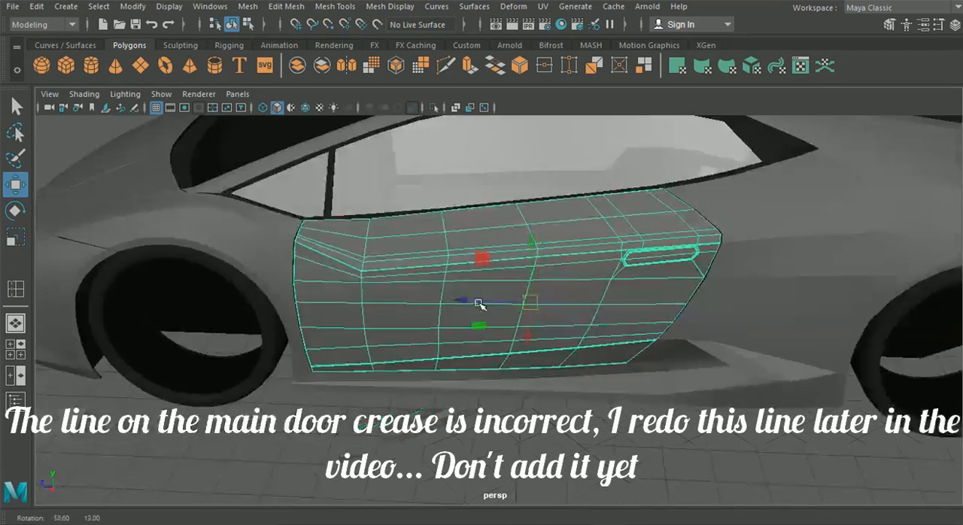
scroll(423, 265, up, 5)
alt+middle_drag(423, 265, 497, 326)
scroll(391, 283, up, 2)
scroll(392, 283, down, 3)
alt+drag(544, 327, 391, 280)
alt+right_drag(381, 239, 343, 212)
alt+drag(343, 212, 369, 181)
right_drag(370, 180, 307, 111)
alt+drag(313, 131, 329, 163)
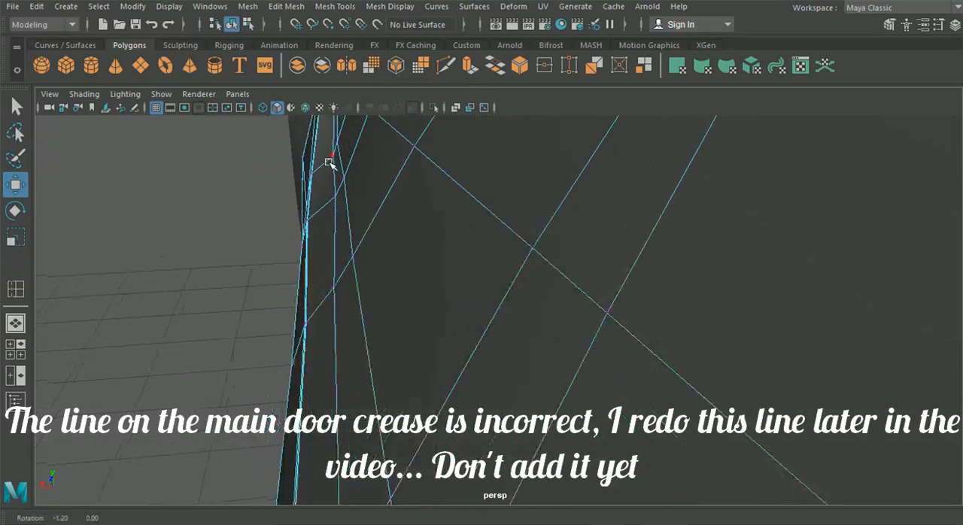
click(339, 145)
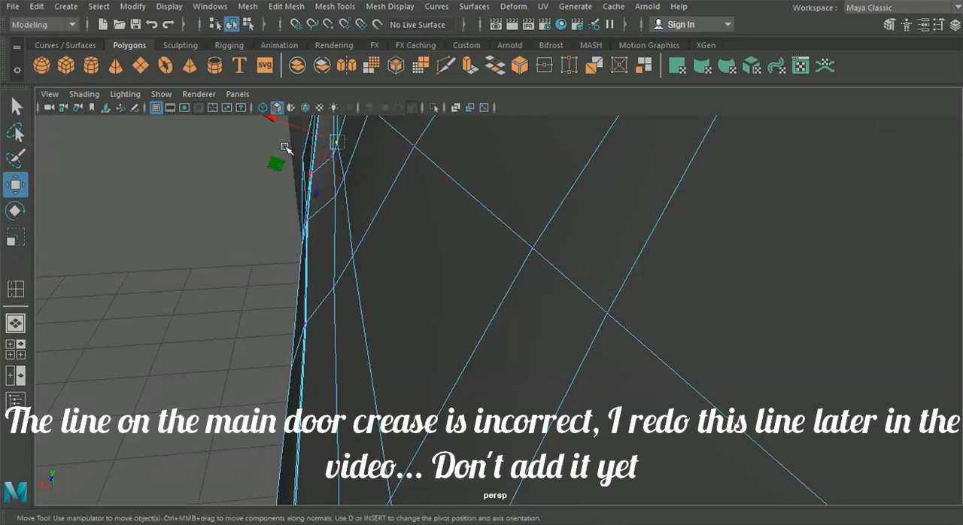
drag(276, 123, 280, 124)
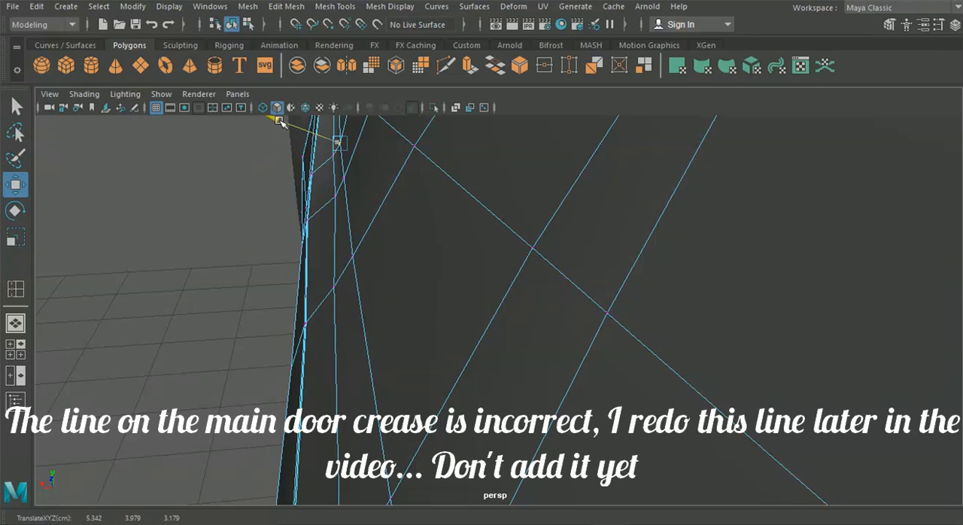
Step: Reposition the middle vertices of the supporting line above the door crease, working rearward to smooth its run
alt+drag(319, 230, 288, 178)
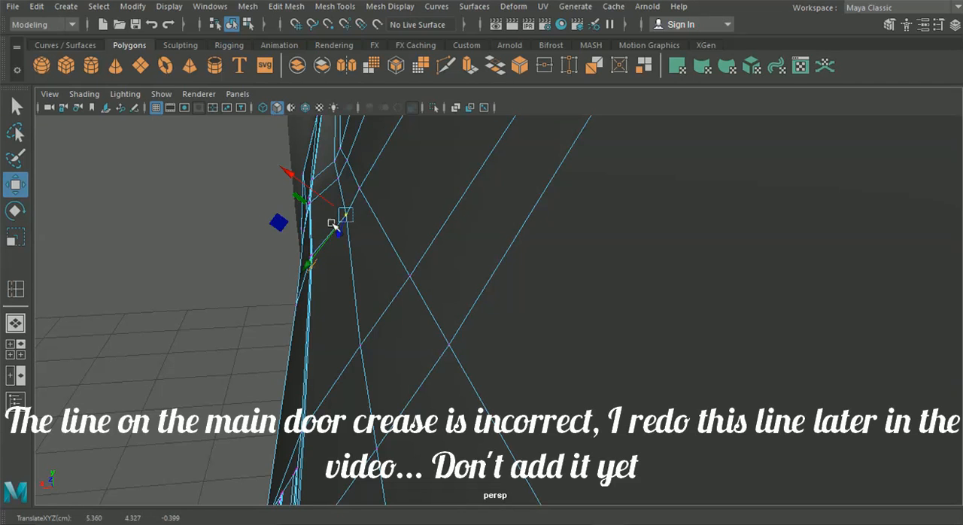
drag(330, 239, 322, 247)
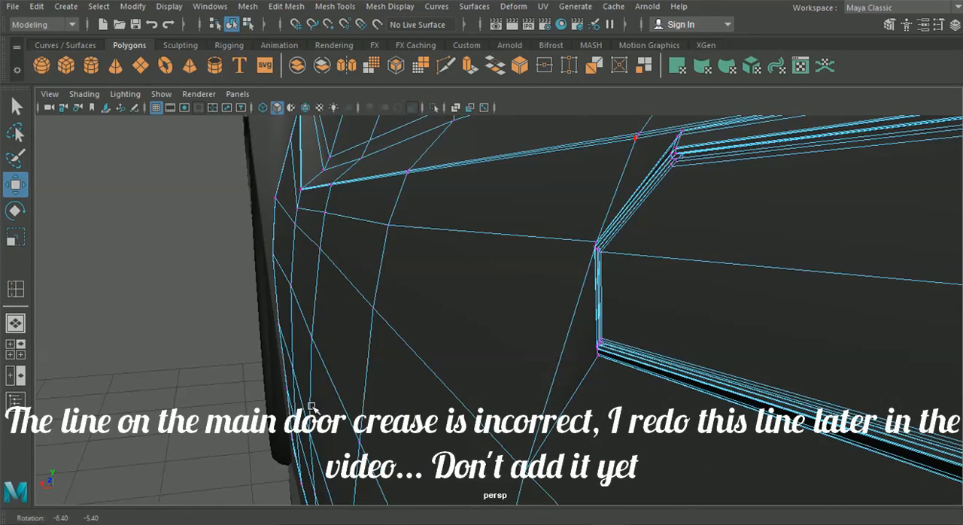
alt+drag(451, 310, 403, 331)
drag(407, 201, 399, 244)
drag(359, 289, 357, 289)
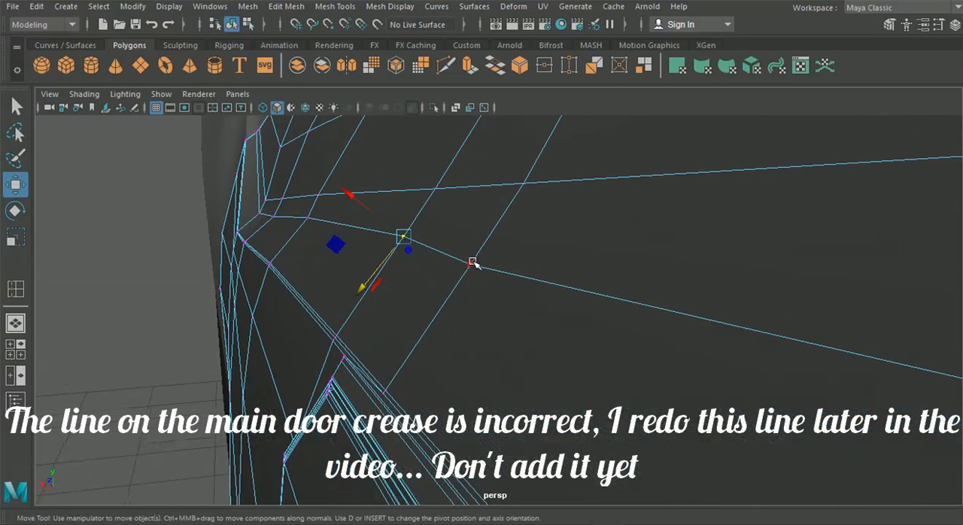
drag(420, 304, 439, 295)
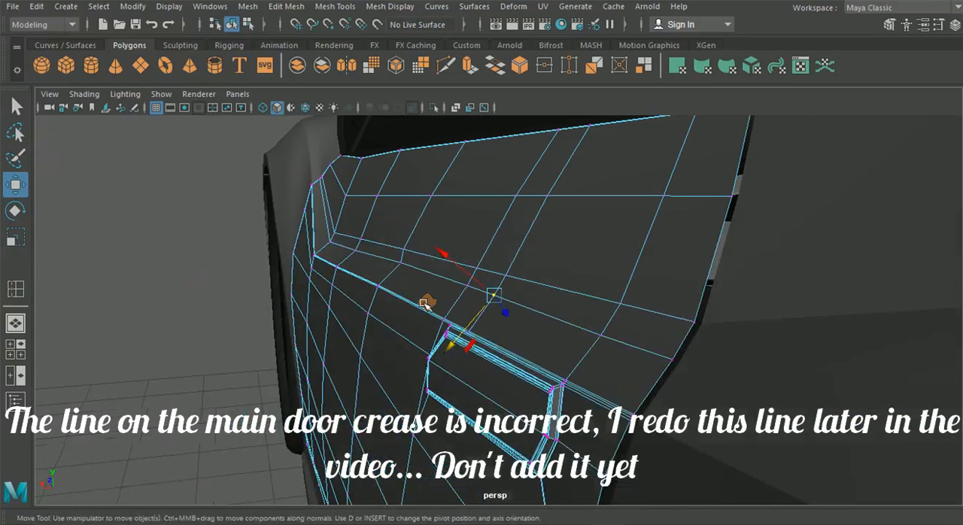
Step: Raise the supporting line's vertex above the handle's rear end slightly, along with its vertex on the door's rear edge
alt+drag(424, 303, 368, 276)
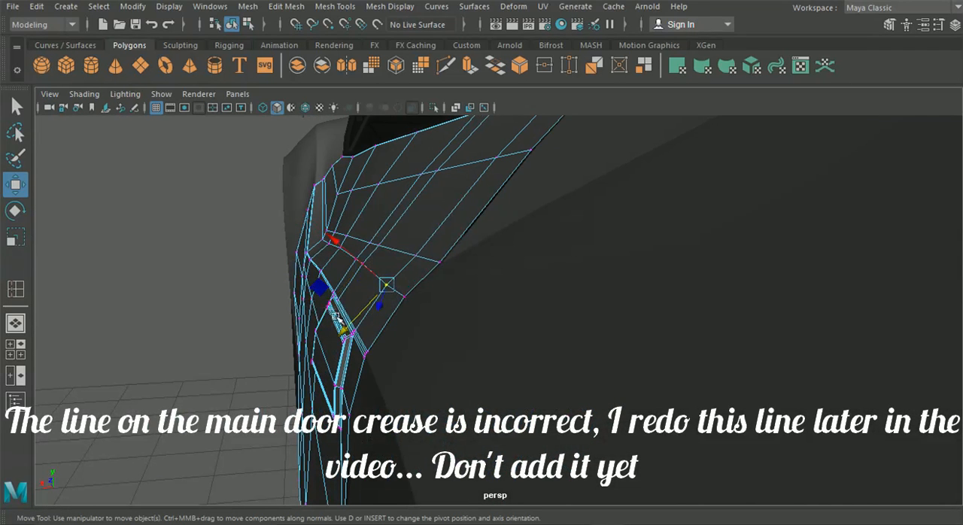
drag(345, 331, 346, 329)
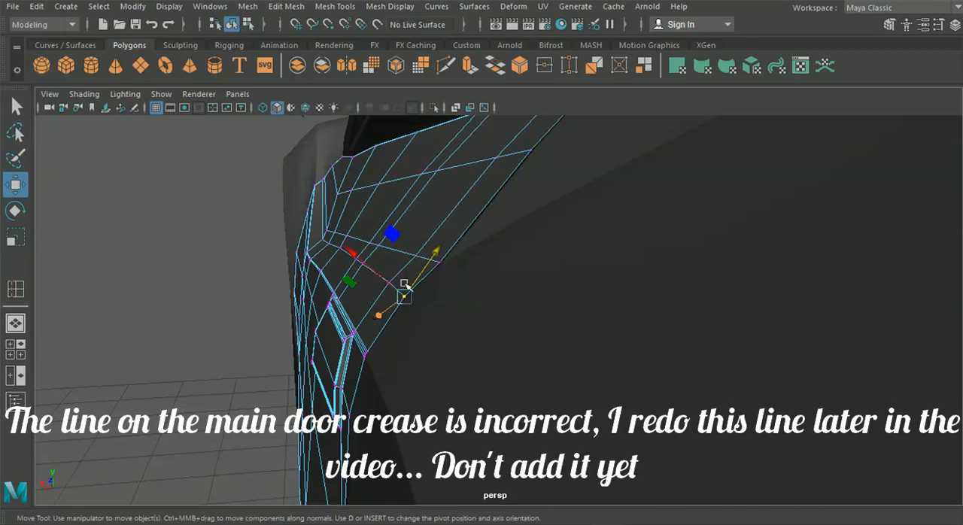
alt+drag(426, 287, 572, 317)
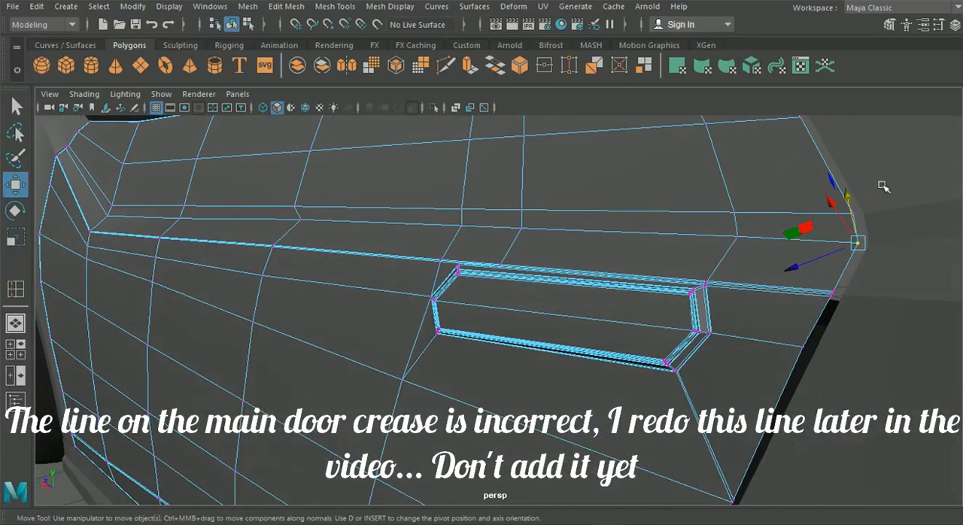
drag(849, 195, 849, 195)
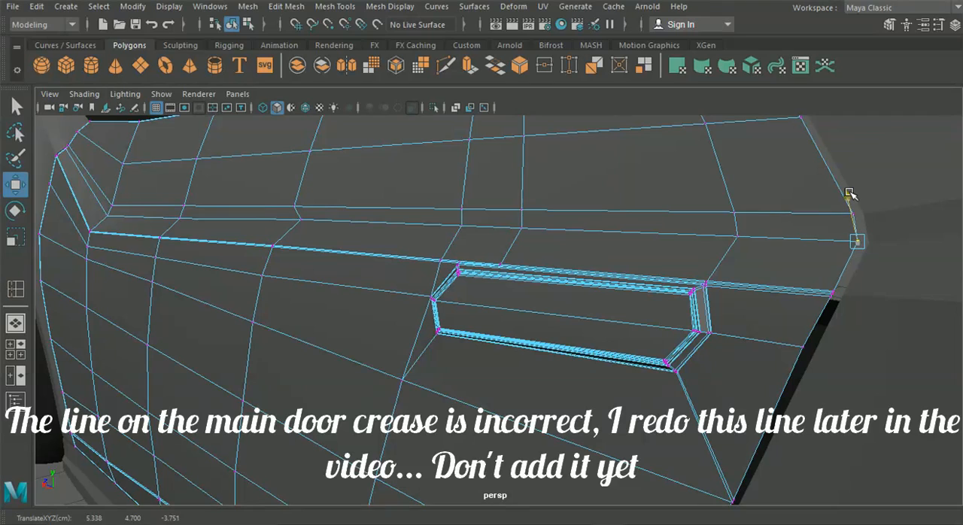
alt+drag(759, 242, 711, 244)
Step: Adjust the supporting line's mid-door vertex in perspective, and slide it forward in the side view to straighten its vertical edge
alt+drag(377, 189, 259, 203)
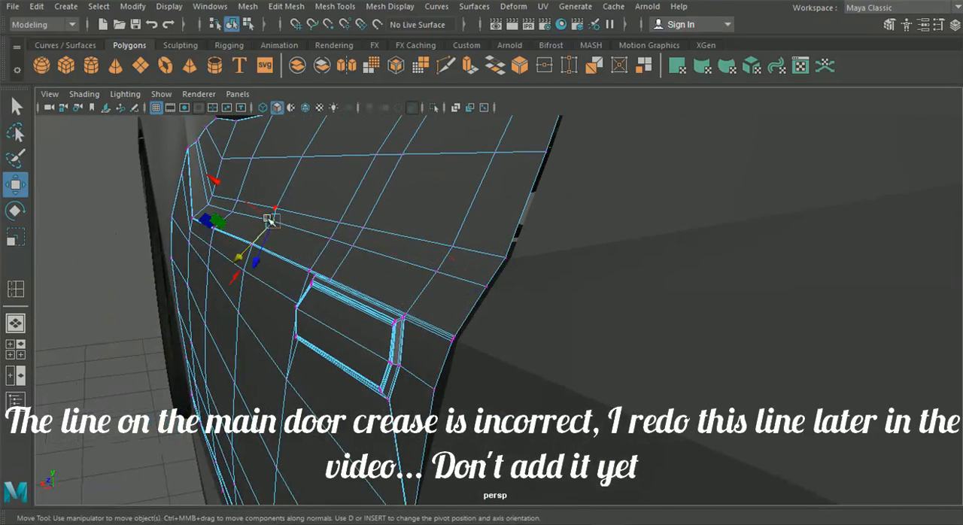
key(f)
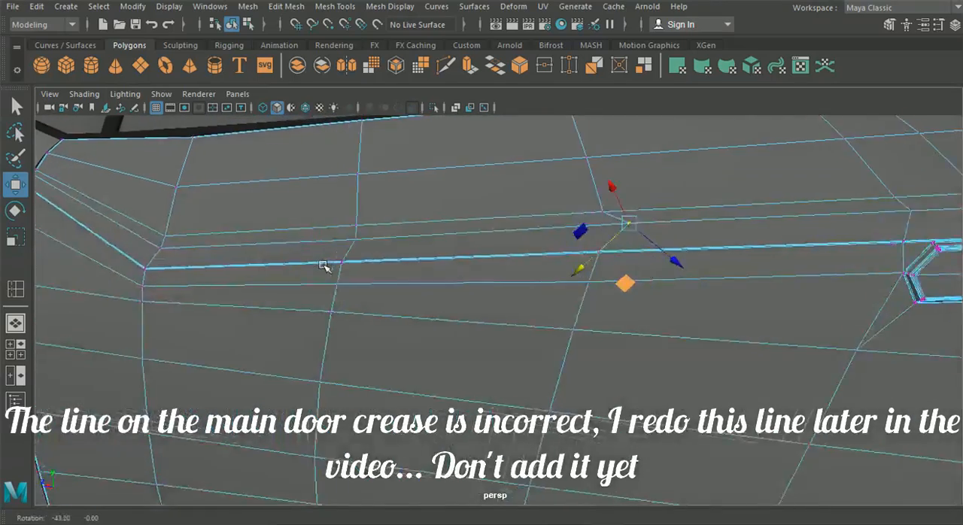
drag(607, 265, 595, 269)
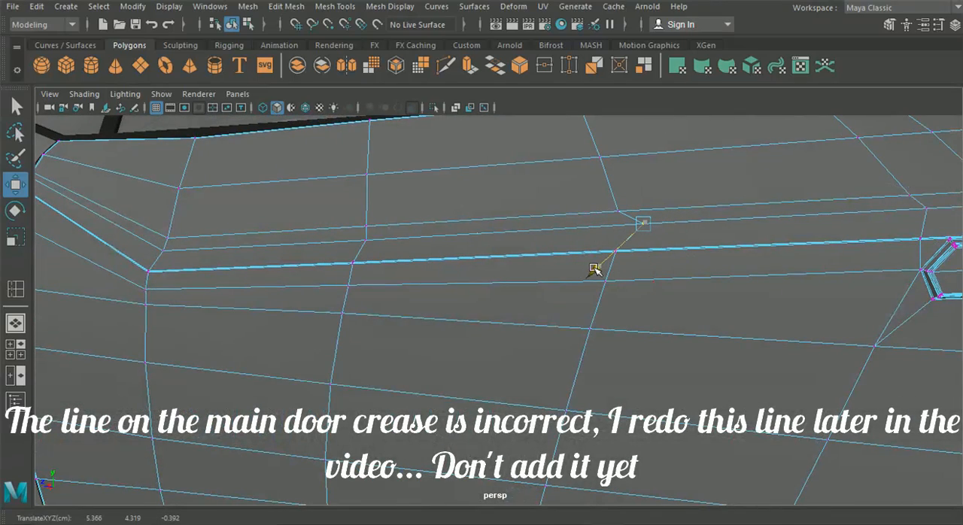
click(17, 343)
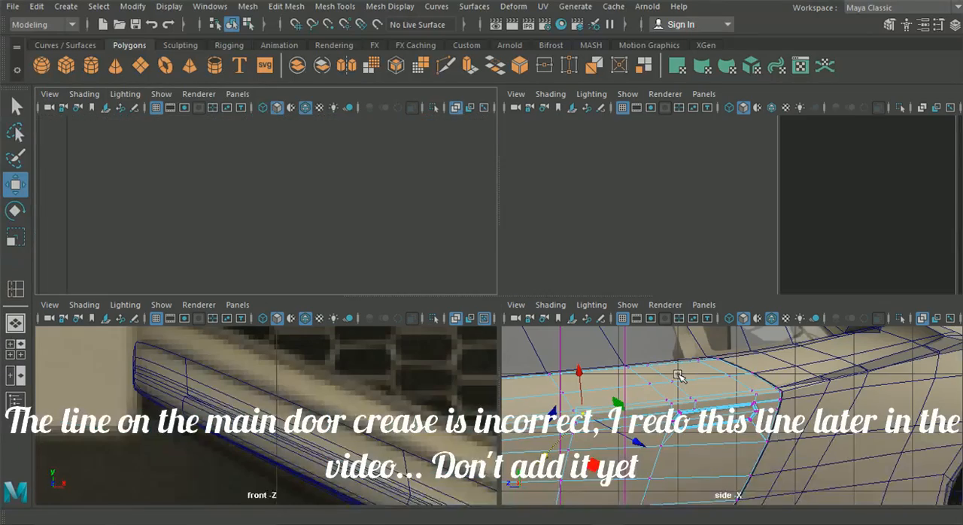
key(space)
scroll(479, 288, up, 4)
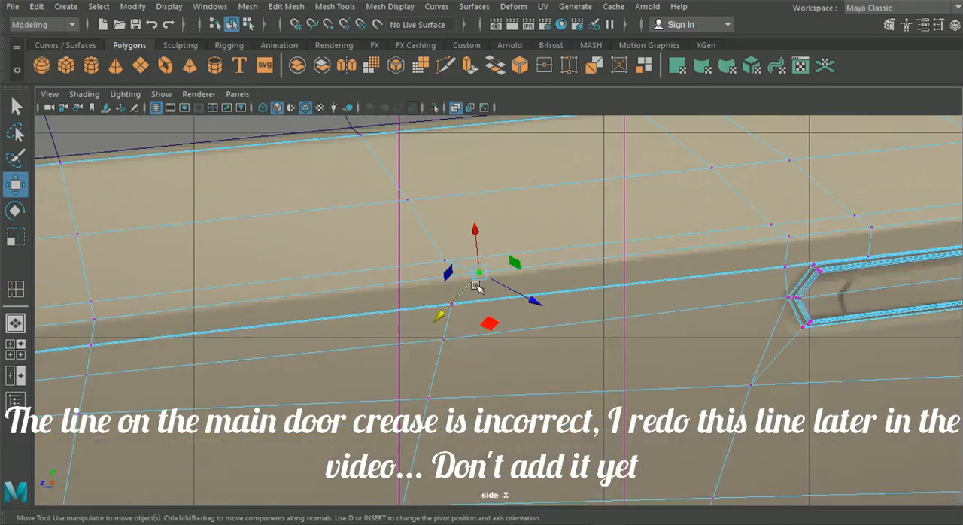
drag(475, 267, 452, 271)
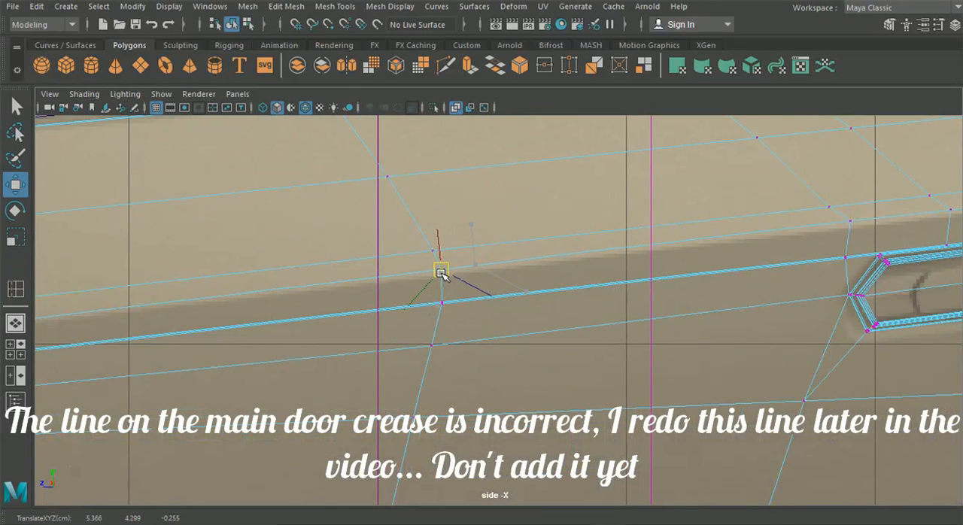
Step: Adjust the supporting line's vertices above the door handle in the side view to straighten their short vertical edges
alt+middle_drag(537, 243, 370, 268)
click(681, 247)
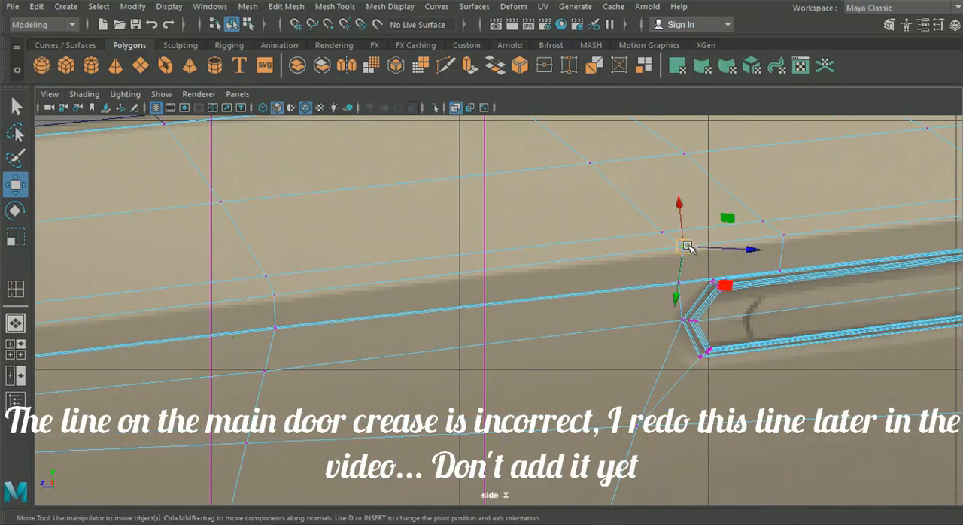
click(779, 234)
alt+middle_drag(792, 243, 531, 243)
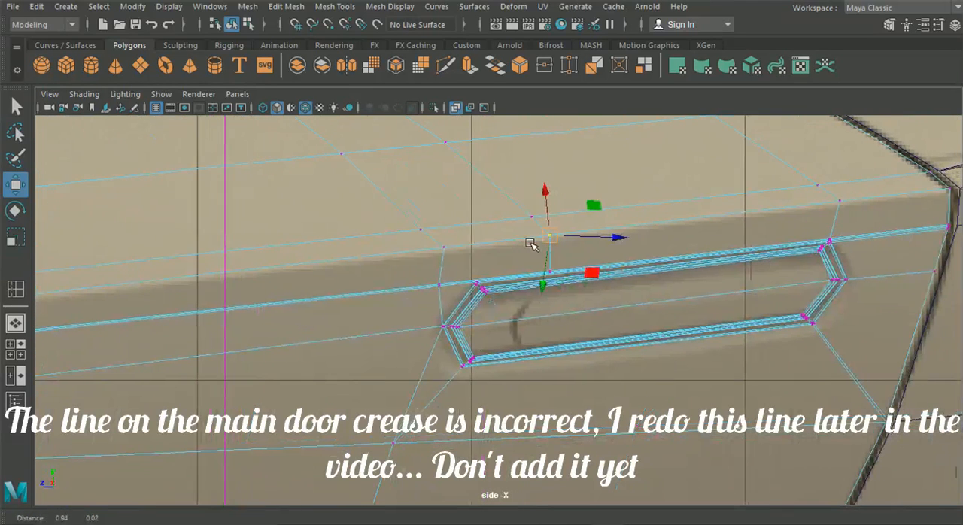
click(836, 199)
alt+middle_drag(264, 258, 700, 221)
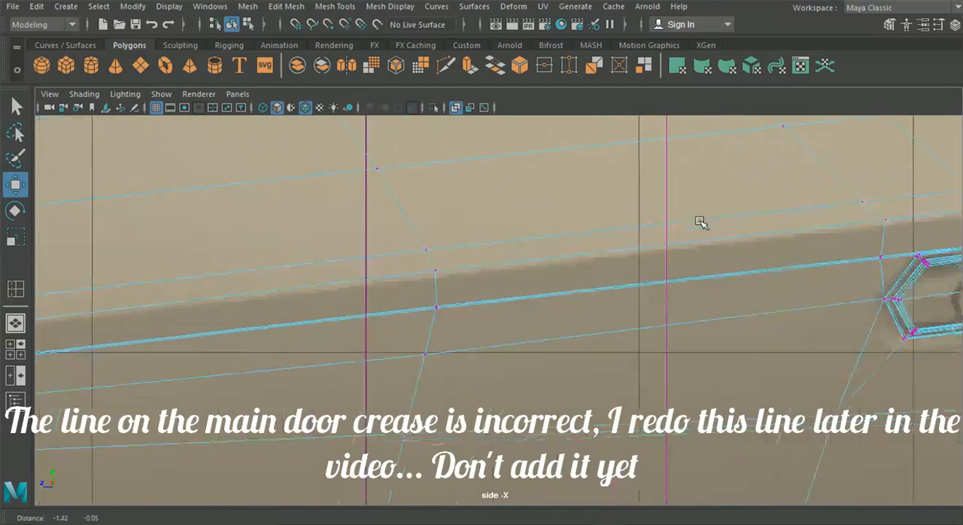
Step: Raise the upper supporting line's vertices slightly at the door's front bend and at the adjacent edge behind it
alt+middle_drag(459, 301, 710, 299)
scroll(404, 326, down, 6)
alt+middle_drag(404, 327, 481, 324)
scroll(357, 341, up, 3)
scroll(358, 341, up, 4)
alt+middle_drag(168, 285, 352, 265)
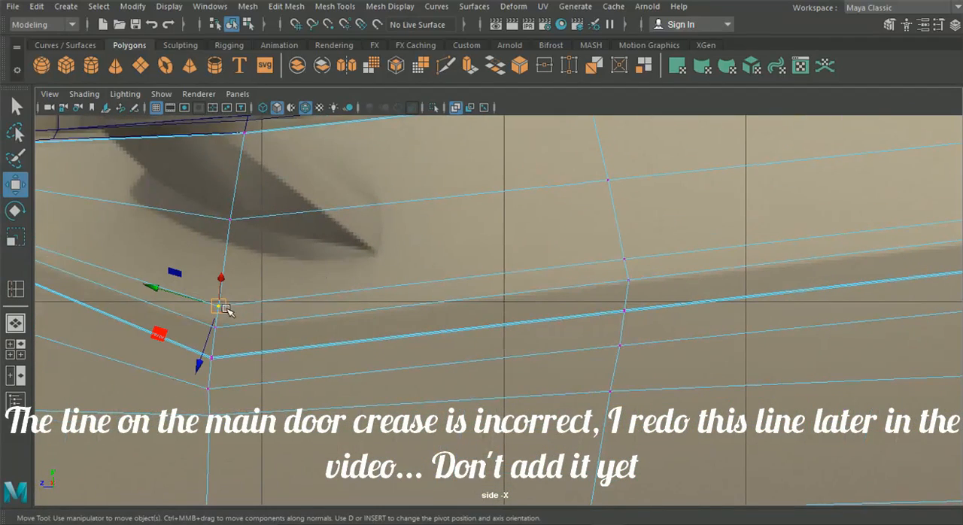
drag(226, 306, 231, 296)
click(626, 258)
drag(627, 258, 629, 255)
alt+middle_drag(631, 256, 233, 300)
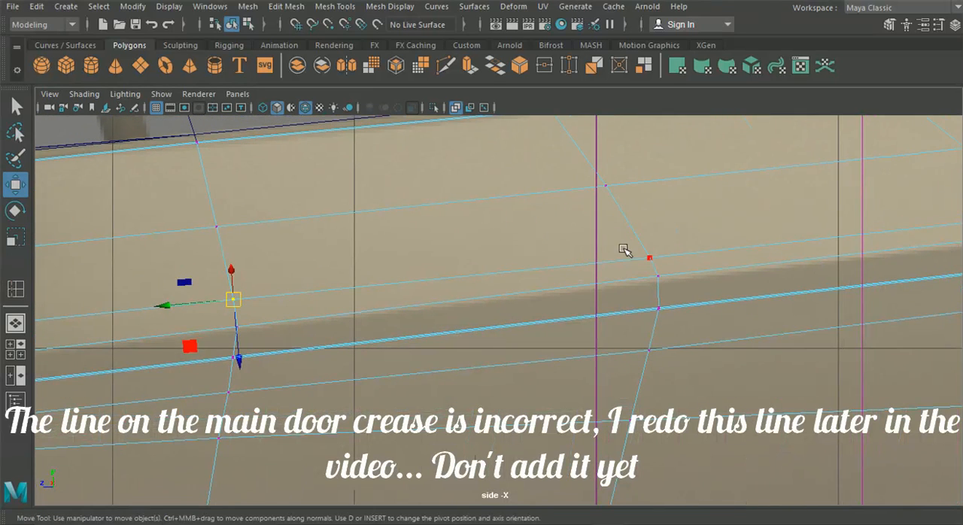
Step: Undo the last change and pick the upper supporting line's mid-door vertex, reviewing the line's run along the door
click(666, 257)
key(ctrl+z)
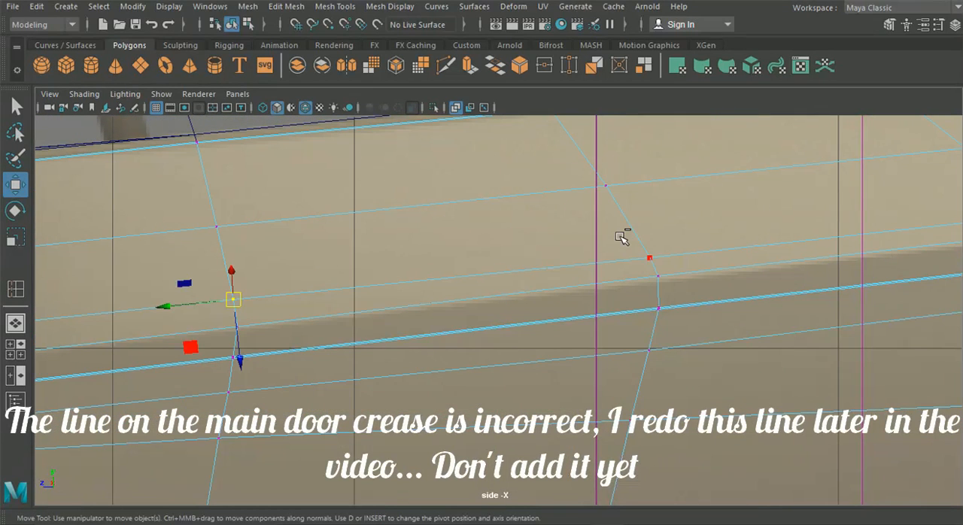
click(651, 257)
scroll(626, 269, down, 6)
alt+middle_drag(556, 283, 646, 276)
scroll(418, 298, up, 1)
scroll(418, 298, up, 2)
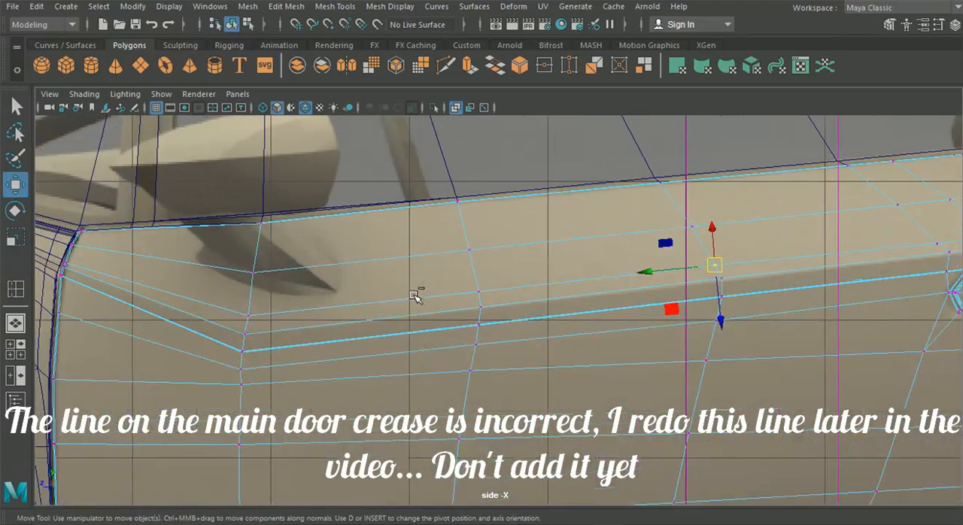
scroll(428, 291, down, 3)
scroll(531, 286, up, 2)
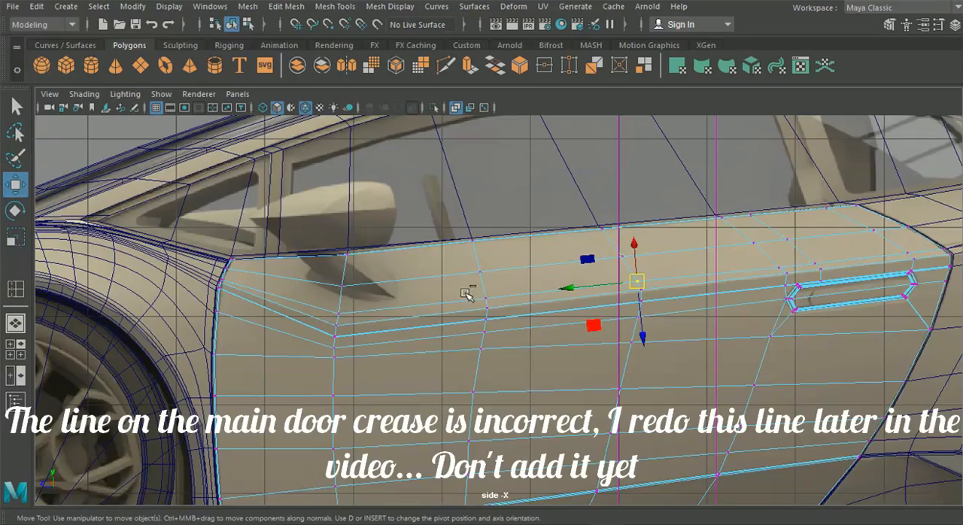
Step: Switch to the perspective view and select the front wing panel beside the door
click(15, 322)
alt+drag(185, 323, 263, 336)
alt+middle_drag(233, 271, 364, 374)
alt+drag(198, 275, 248, 268)
click(221, 237)
alt+drag(220, 237, 319, 272)
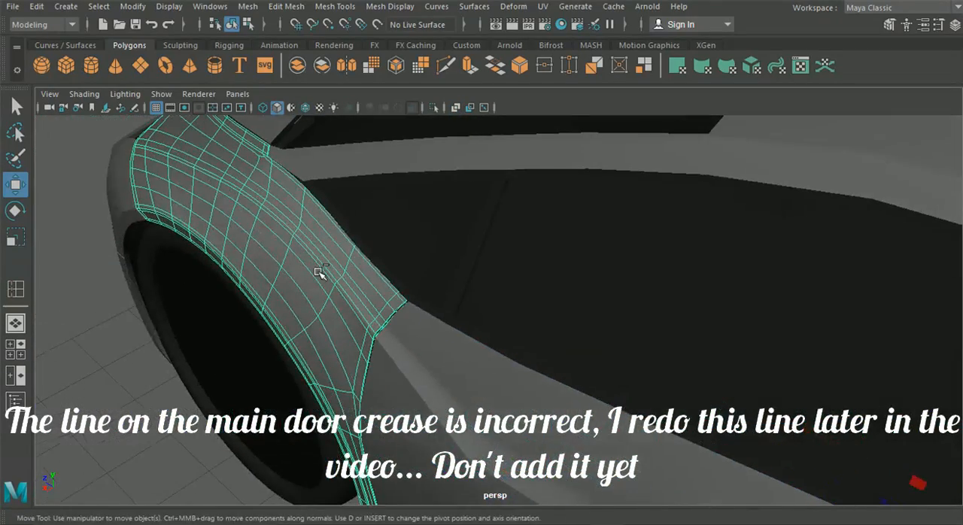
click(403, 375)
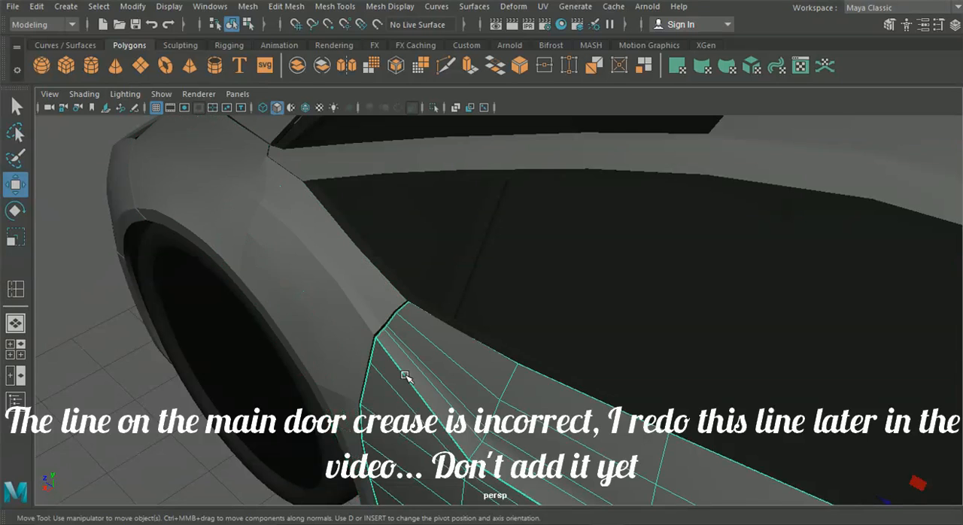
click(241, 260)
Step: Show the front wing's vertices and nudge a vertex on its upper surface near the windscreen corner
alt+drag(260, 278, 316, 295)
right_click(280, 237)
click(224, 125)
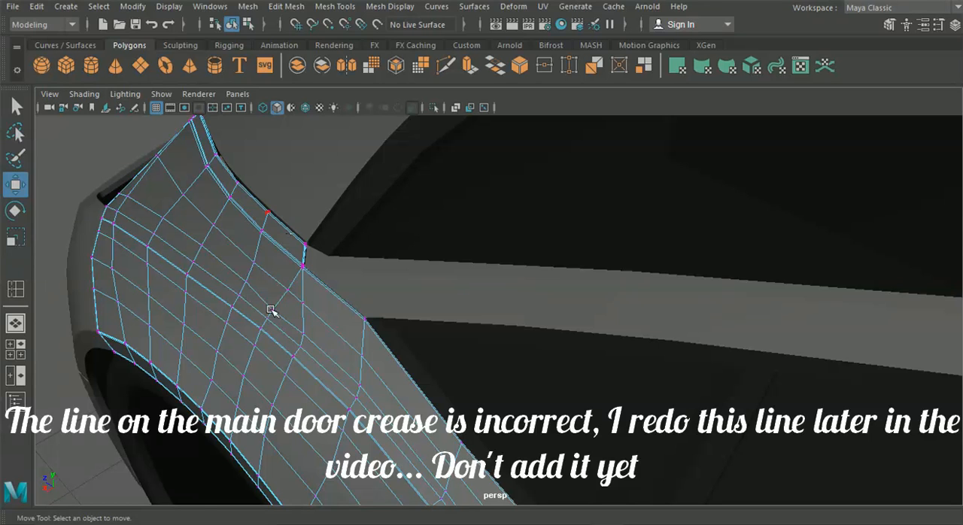
click(273, 309)
drag(239, 362, 240, 362)
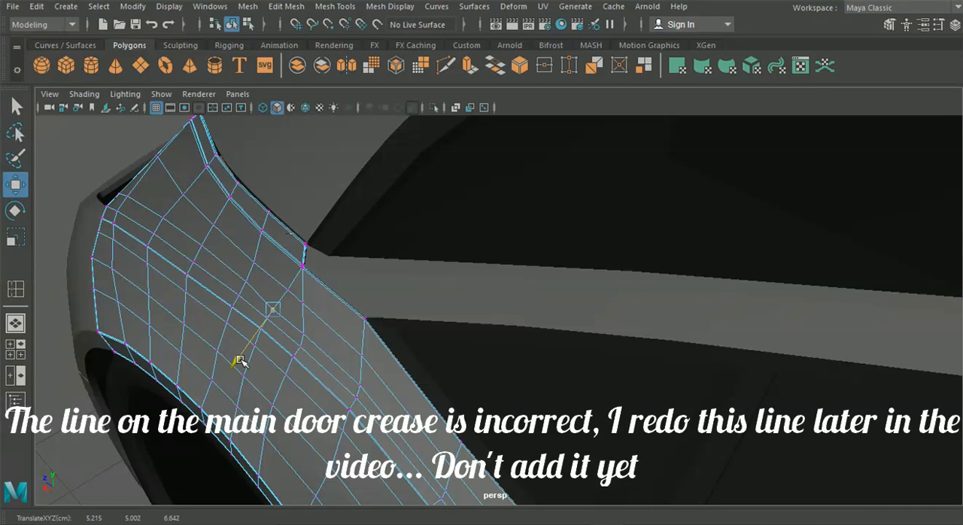
alt+drag(322, 382, 348, 291)
Step: Return to object selection and select the front bumper, bonnet, front wing, door and side skirt together
scroll(379, 334, down, 5)
scroll(542, 354, down, 1)
click(550, 357)
alt+drag(550, 357, 595, 365)
click(651, 364)
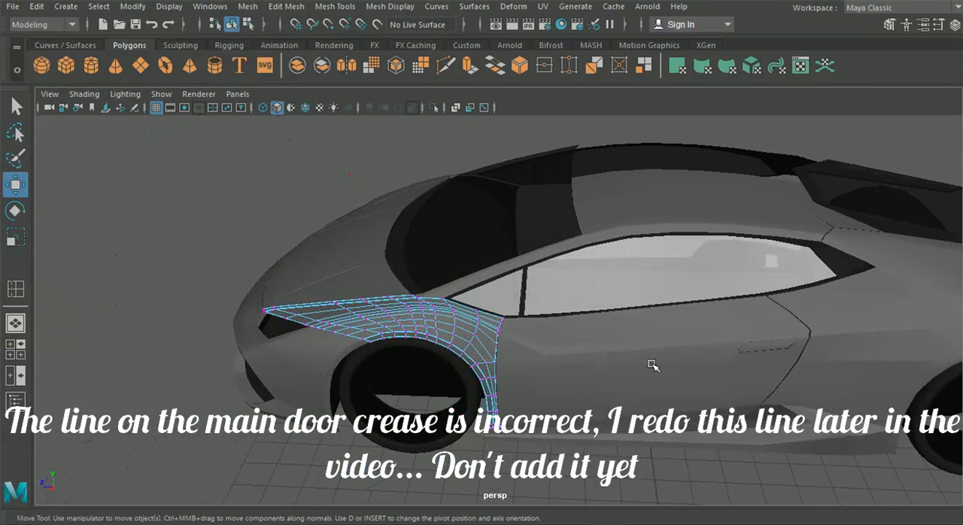
click(566, 465)
click(563, 438)
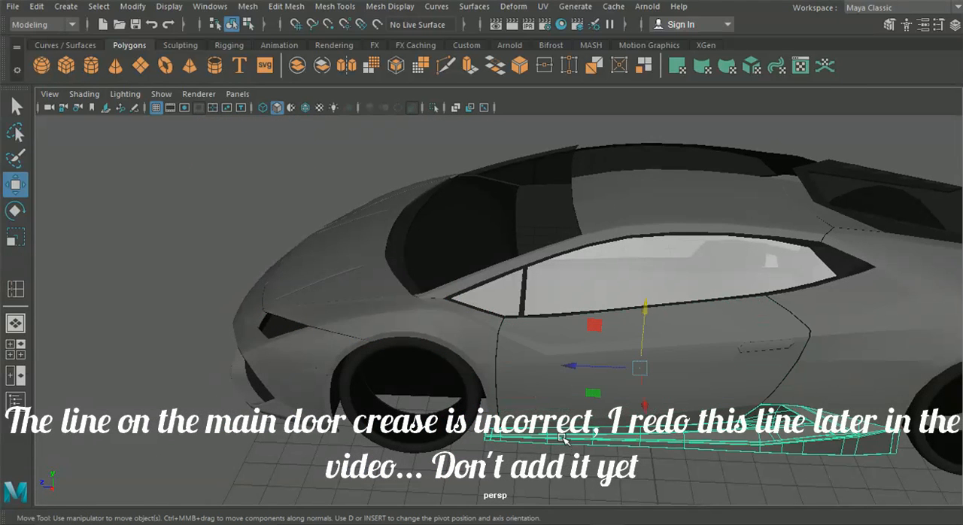
click(306, 390)
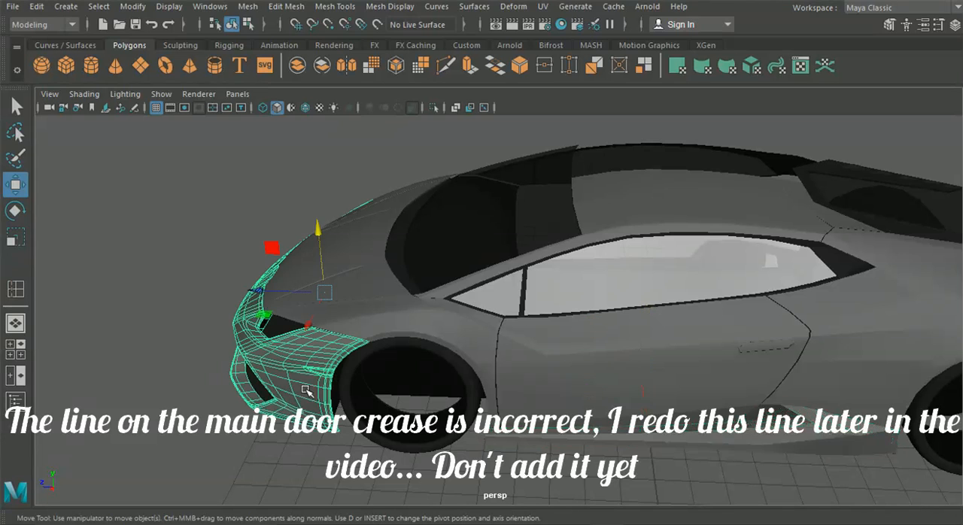
alt+drag(384, 346, 432, 338)
shift+click(403, 330)
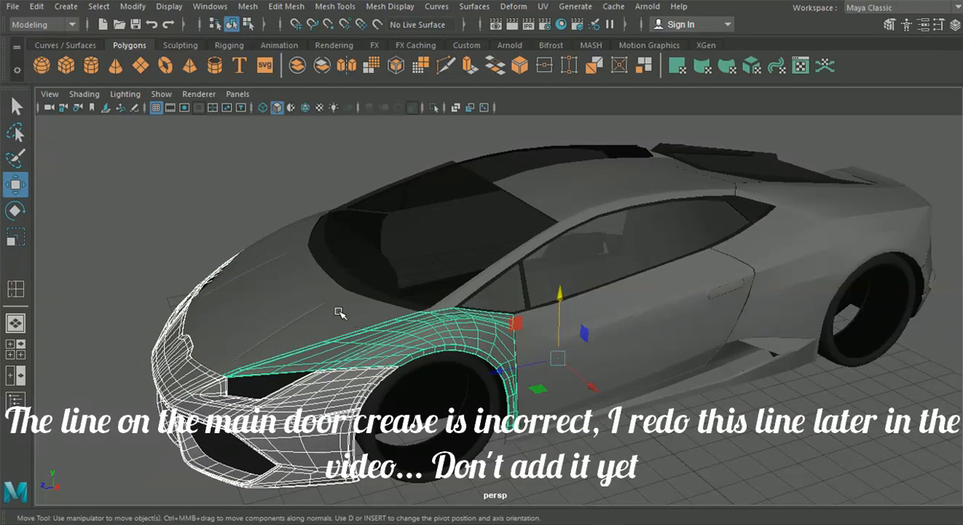
click(643, 378)
shift+click(707, 404)
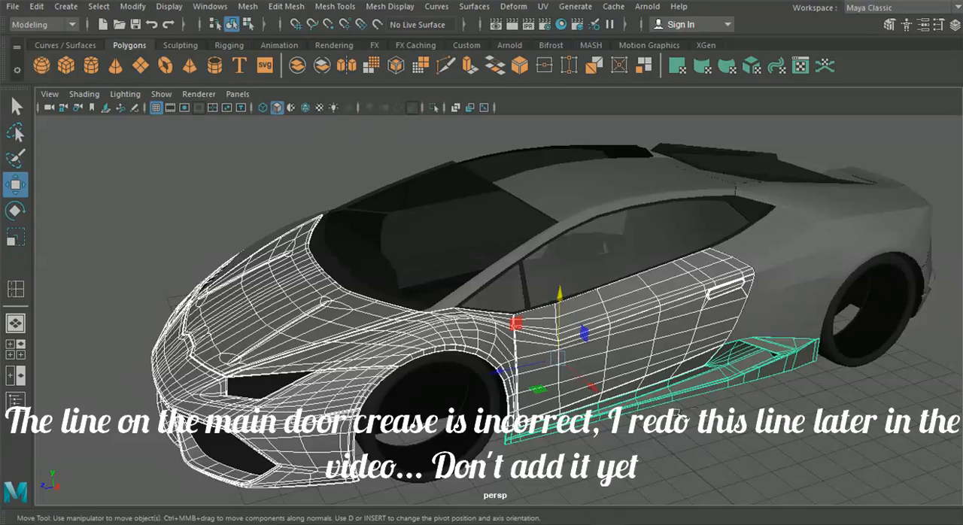
Step: Preview the selected body panels smoothed and view the car's side with everything deselected
scroll(678, 413, down, 2)
click(694, 429)
alt+drag(679, 414, 680, 372)
scroll(693, 430, up, 5)
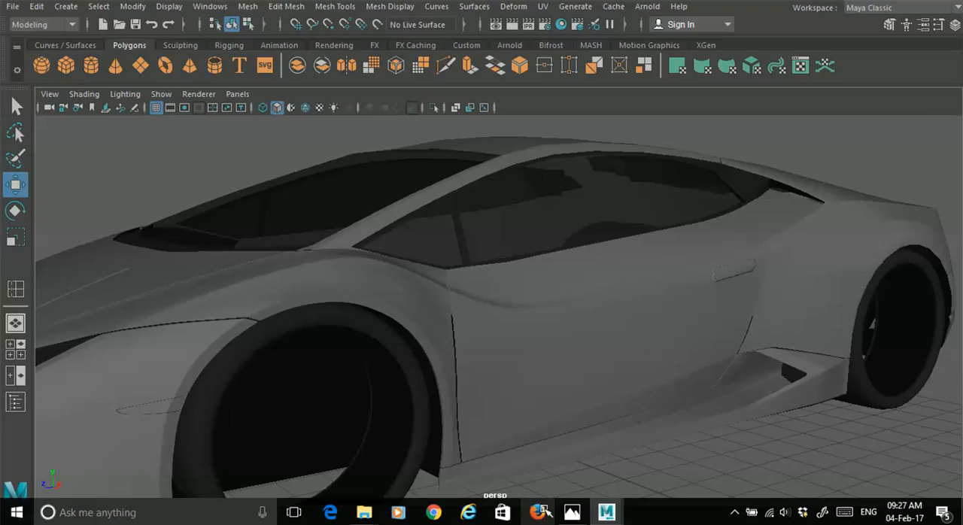
Step: Check the reference picture in the image viewer and compare the car's overall shape with it in Maya
click(572, 512)
click(572, 512)
alt+drag(645, 394, 410, 372)
scroll(543, 397, down, 3)
scroll(507, 387, down, 3)
scroll(493, 355, up, 5)
scroll(519, 392, up, 2)
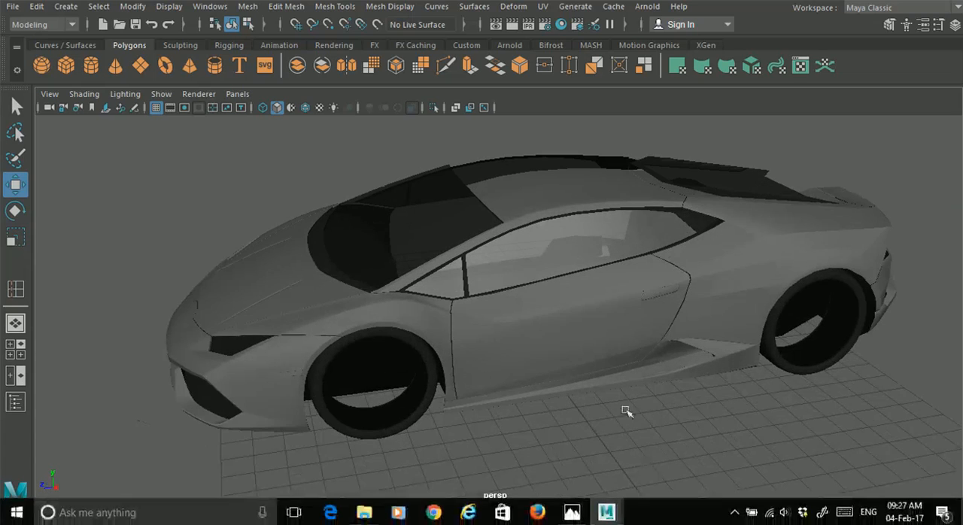
scroll(581, 320, up, 3)
Step: Turn off the smooth preview for the front wing and door, and select the front wing
alt+drag(590, 269, 371, 325)
click(327, 318)
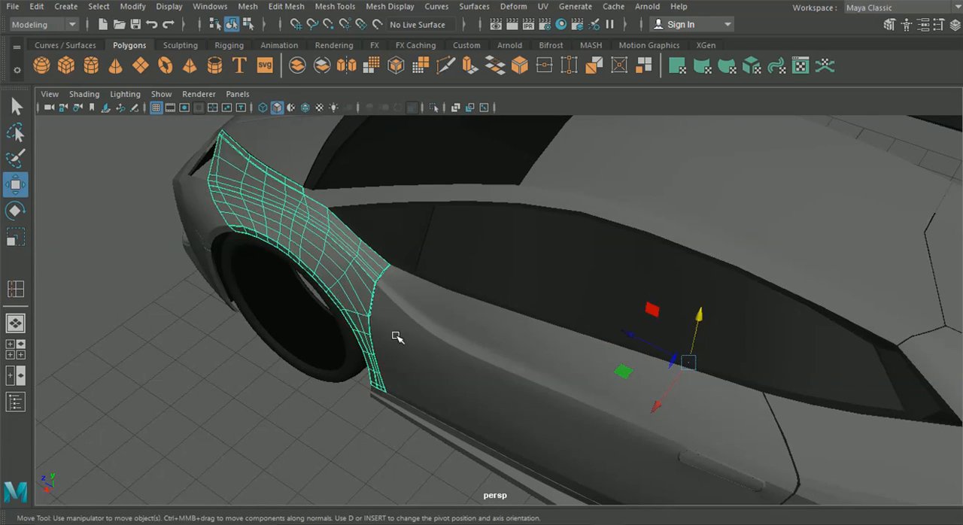
click(396, 336)
click(176, 369)
alt+drag(290, 367, 301, 331)
alt+middle_drag(301, 331, 392, 379)
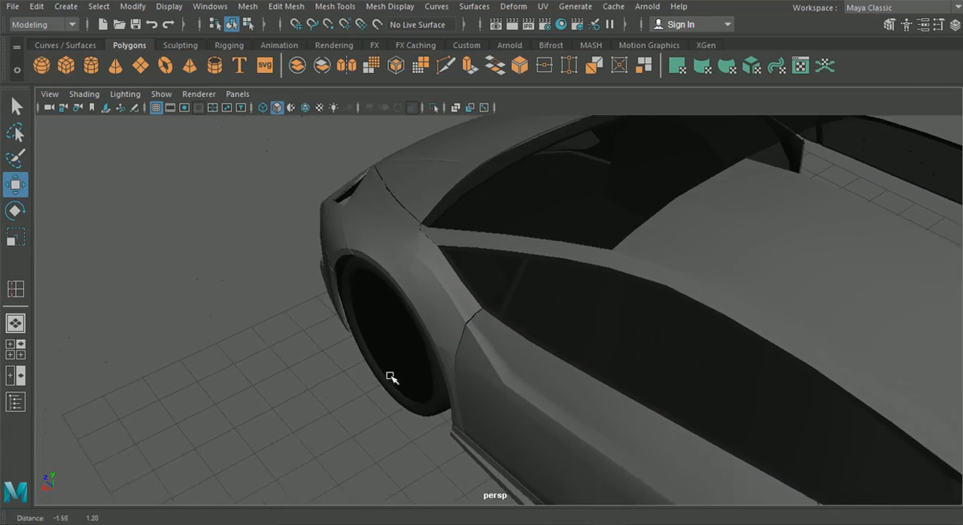
scroll(448, 343, up, 5)
click(442, 322)
alt+drag(441, 321, 416, 290)
scroll(476, 315, down, 5)
alt+drag(477, 317, 616, 332)
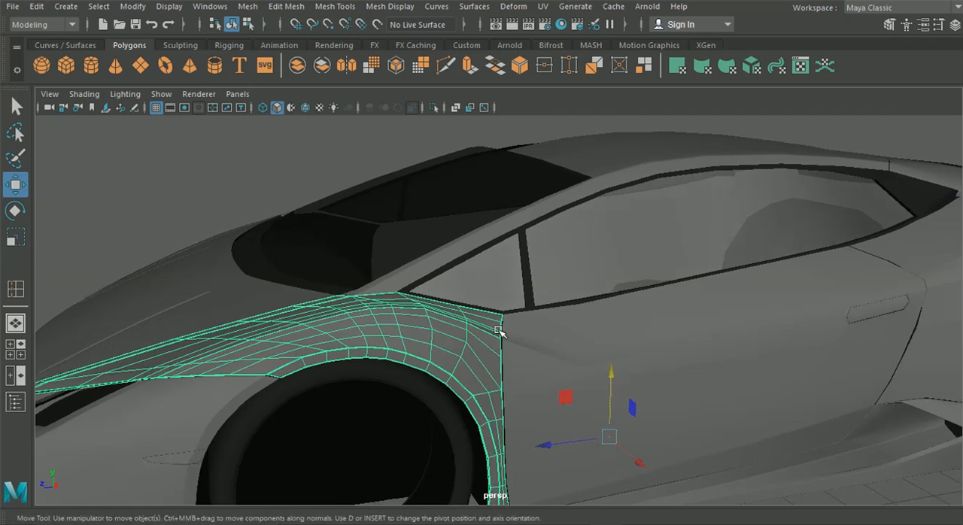
Step: Reposition the front wing's crease vertex at its rear edge in the side view to line up with the door crease
click(9, 358)
key(space)
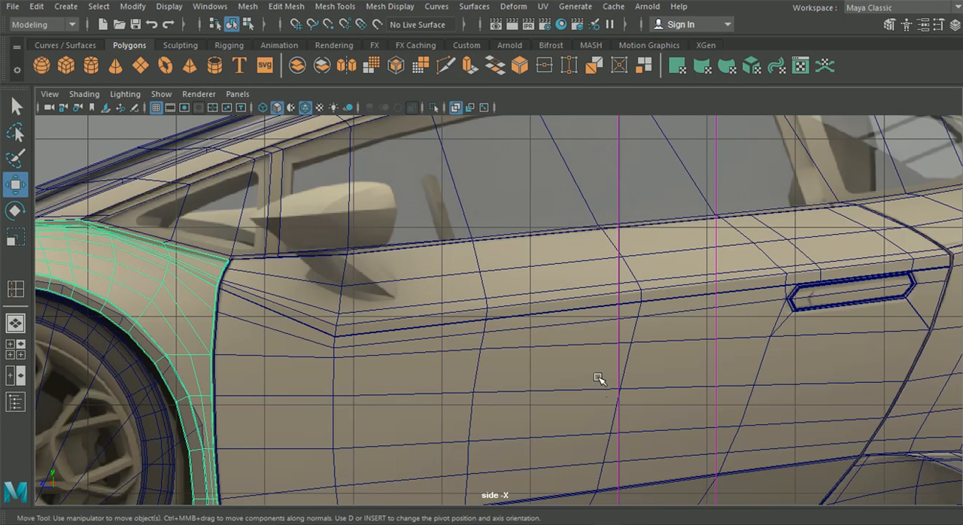
alt+middle_drag(396, 363, 720, 390)
scroll(533, 368, up, 5)
scroll(527, 358, up, 2)
alt+middle_drag(547, 357, 449, 356)
right_drag(456, 345, 520, 277)
drag(579, 350, 538, 341)
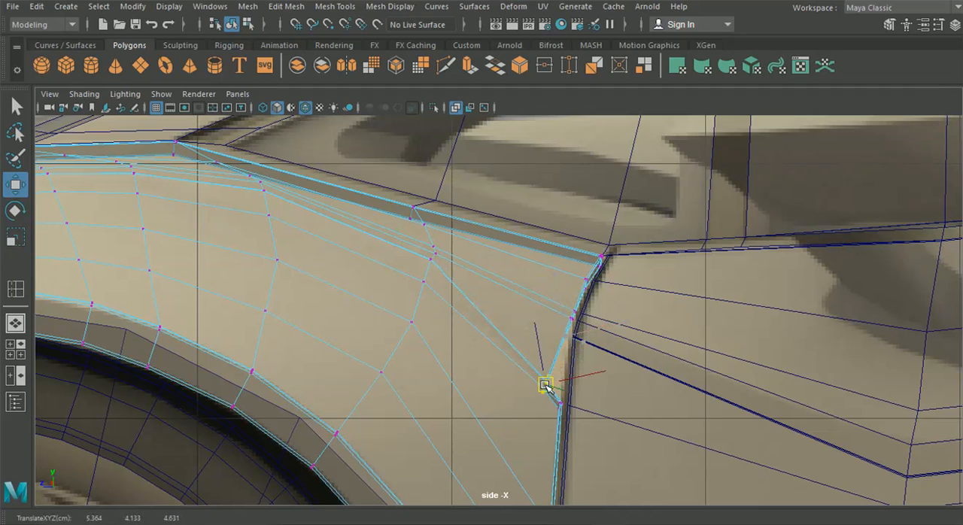
scroll(392, 360, down, 8)
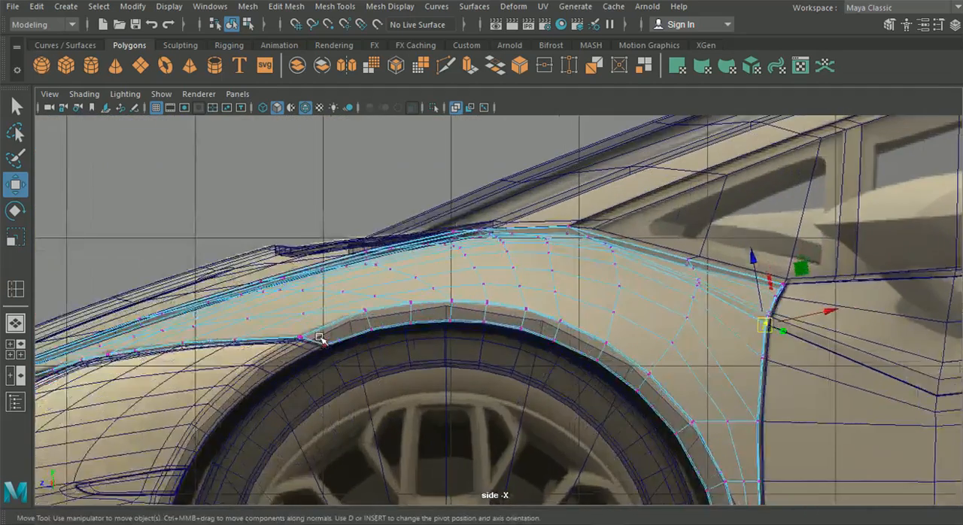
alt+drag(321, 339, 325, 341)
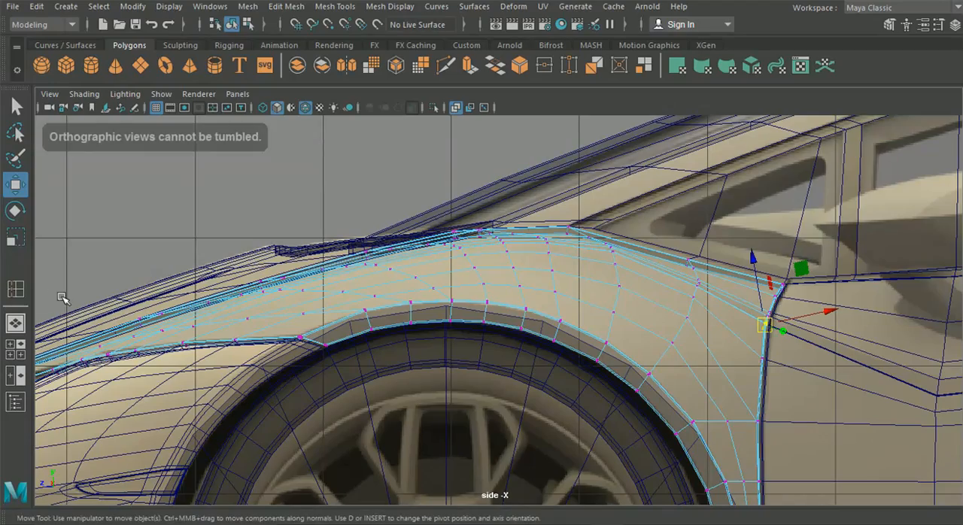
Step: Examine how the front wing's crease meets the door crease in the perspective view
click(15, 322)
alt+drag(252, 323, 229, 339)
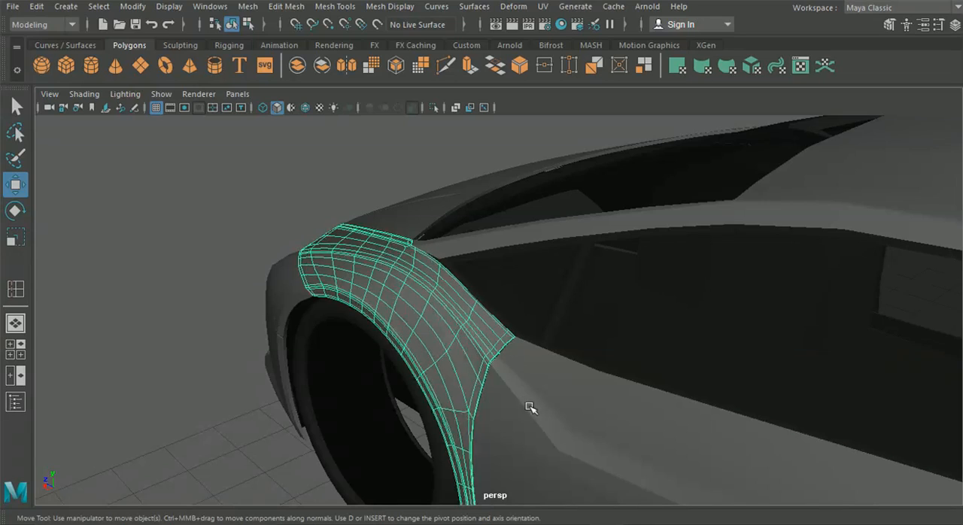
alt+drag(293, 377, 309, 334)
alt+drag(350, 326, 123, 327)
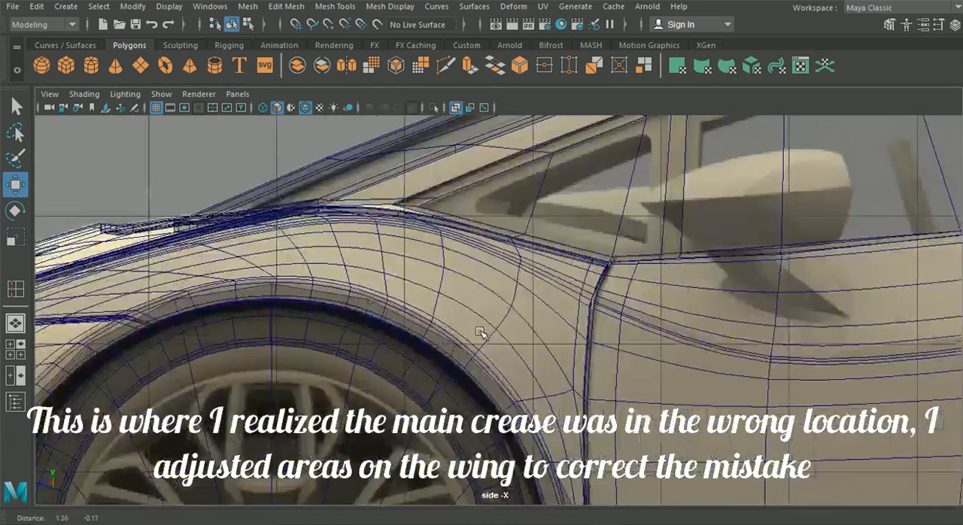
mouse_move(480, 332)
alt+middle_down()
mouse_move(415, 268)
mouse_move(467, 323)
alt+middle_up()
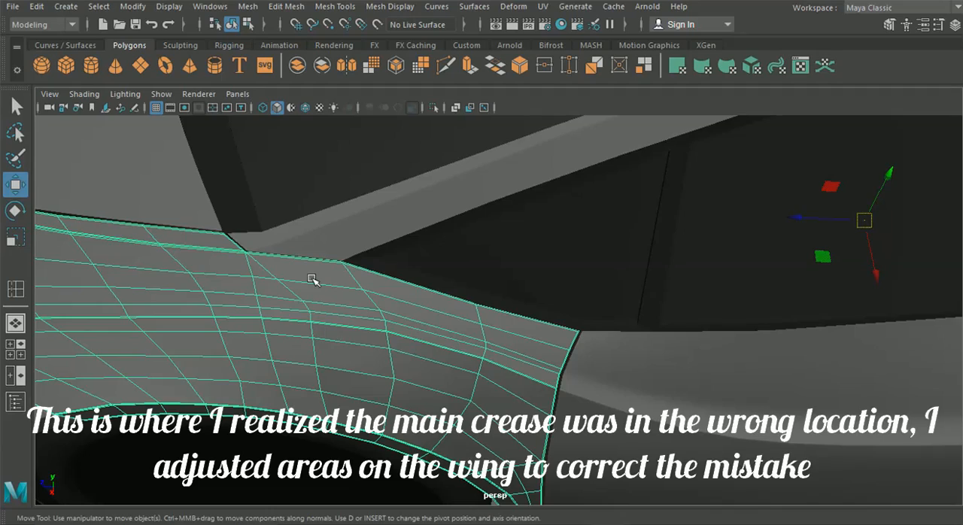
Step: Isolate the front wing and door in the perspective view
alt+drag(311, 277, 292, 271)
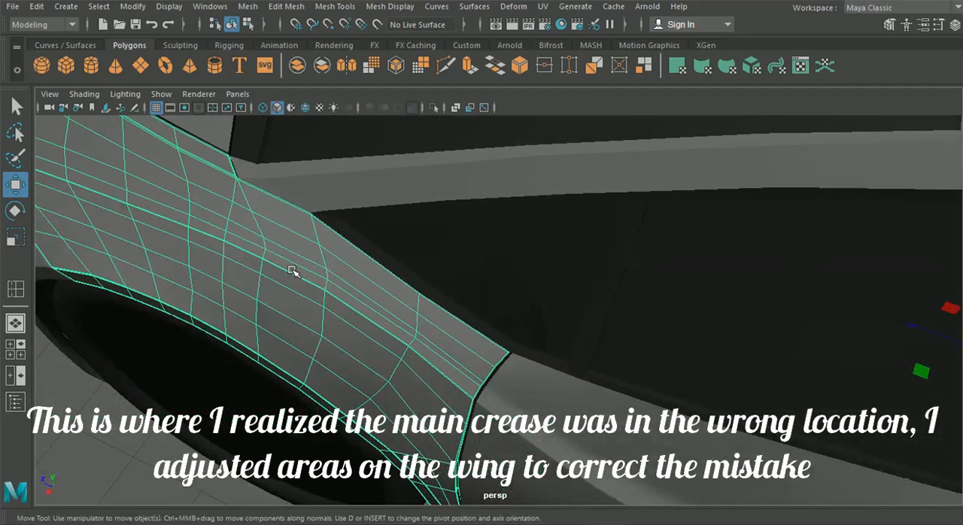
shift+click(507, 370)
click(162, 94)
mouse_move(222, 3)
click(360, 11)
click(154, 287)
Step: Show the isolated wing's vertices and frame its rear corner where it meets the door
alt+drag(278, 272, 296, 289)
click(322, 304)
alt+drag(299, 328, 322, 249)
right_drag(322, 249, 261, 101)
scroll(356, 240, up, 2)
alt+middle_drag(356, 239, 403, 238)
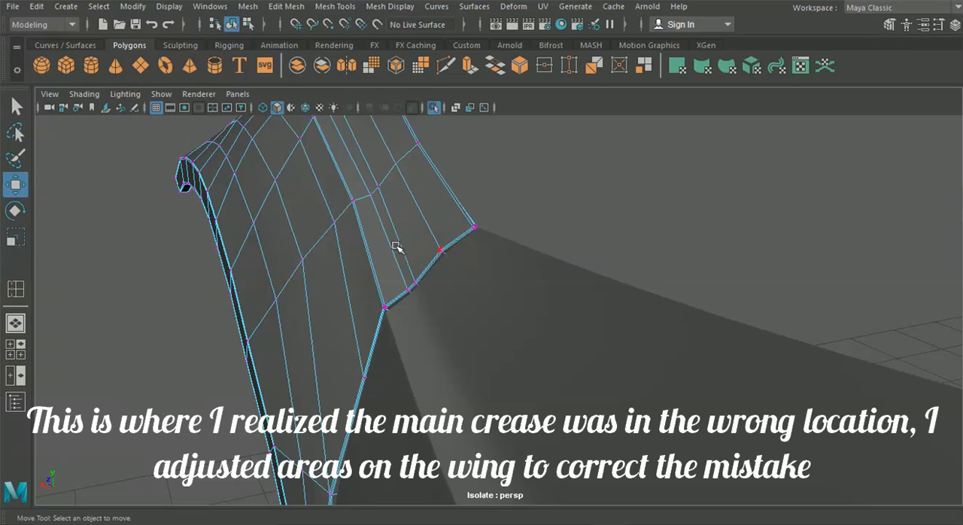
Step: Try to reshape the wing above its crease by moving vertices on the rear edge and the row in front
drag(449, 314, 450, 315)
alt+drag(465, 315, 424, 261)
mouse_move(396, 233)
alt+mouse_down()
mouse_move(393, 225)
mouse_move(402, 232)
alt+mouse_up()
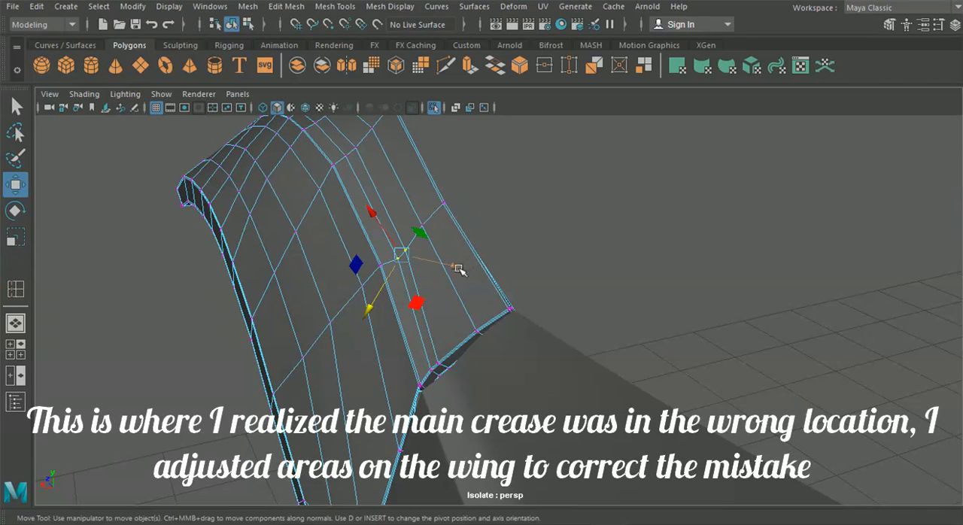
key(ctrl+z)
key(ctrl+z)
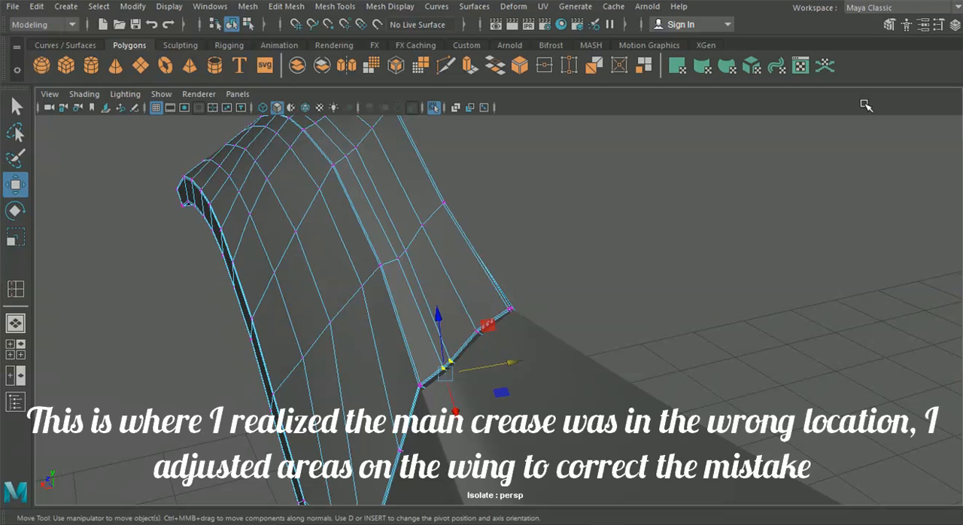
Step: Set the Move tool's axis orientation to Object for the selected vertices on the wing's rear edge
alt+drag(638, 213, 598, 184)
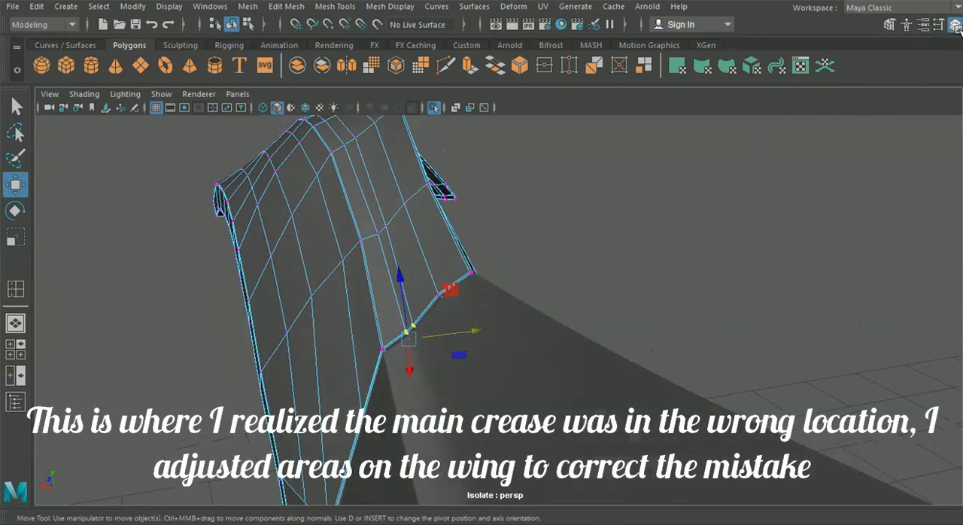
click(956, 25)
click(940, 25)
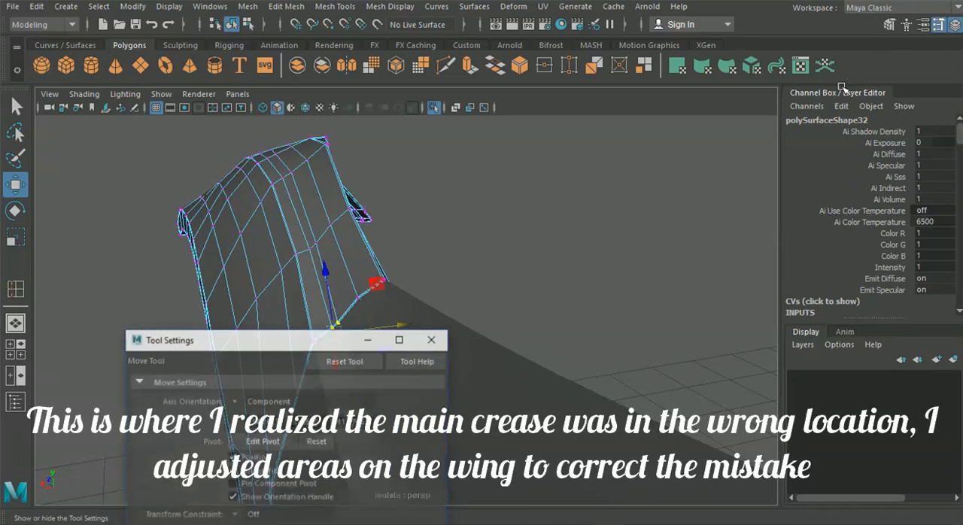
click(249, 403)
click(261, 443)
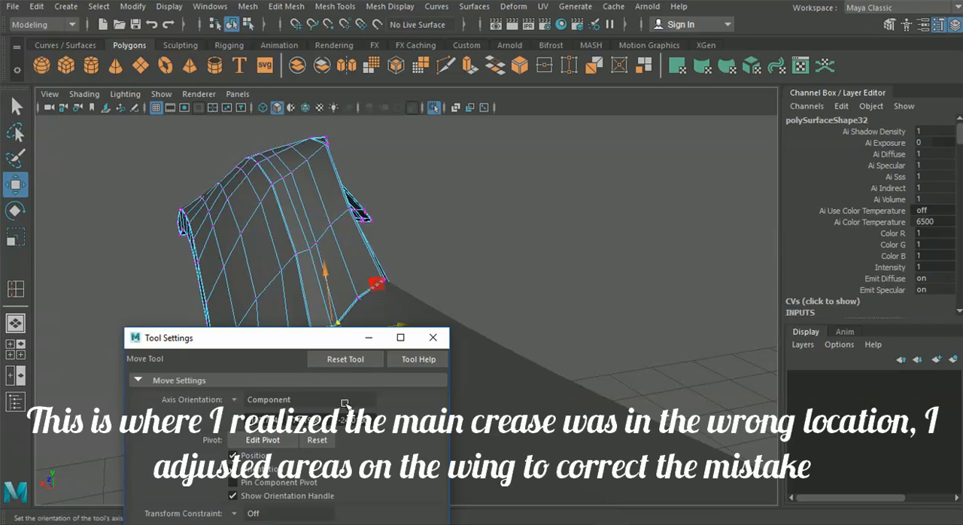
click(238, 403)
click(250, 412)
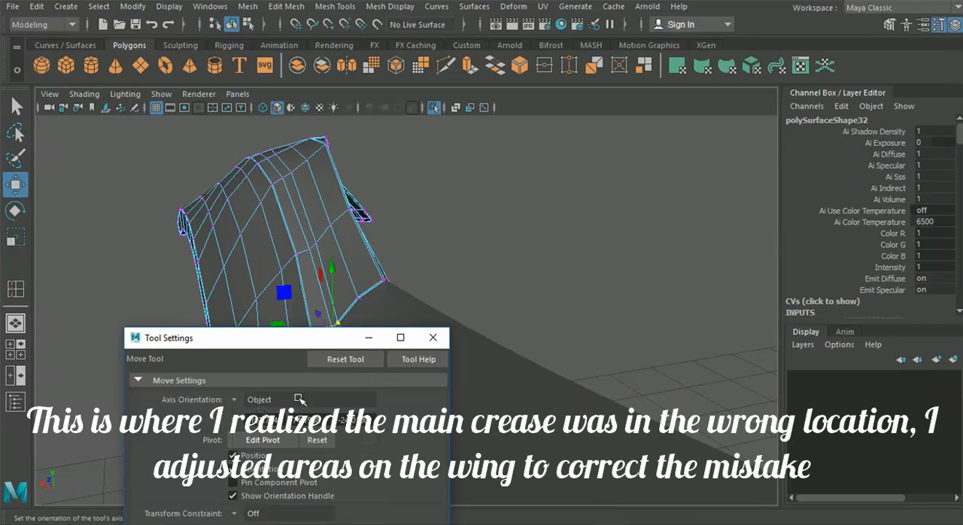
click(435, 341)
Step: Reposition the vertex pairs just above the wing's crease, on the rear edge and on the row in front of it
scroll(455, 350, up, 10)
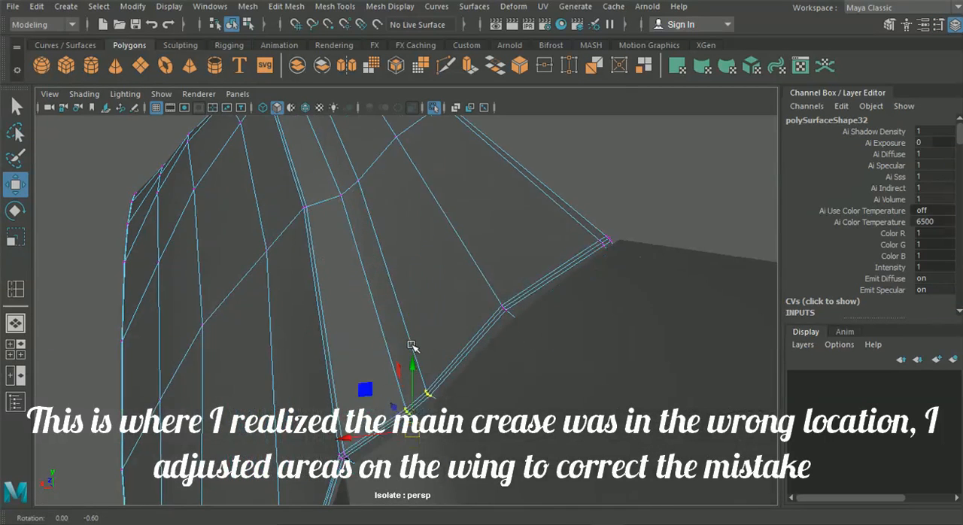
drag(344, 352, 305, 354)
key(ctrl+z)
alt+drag(482, 387, 679, 305)
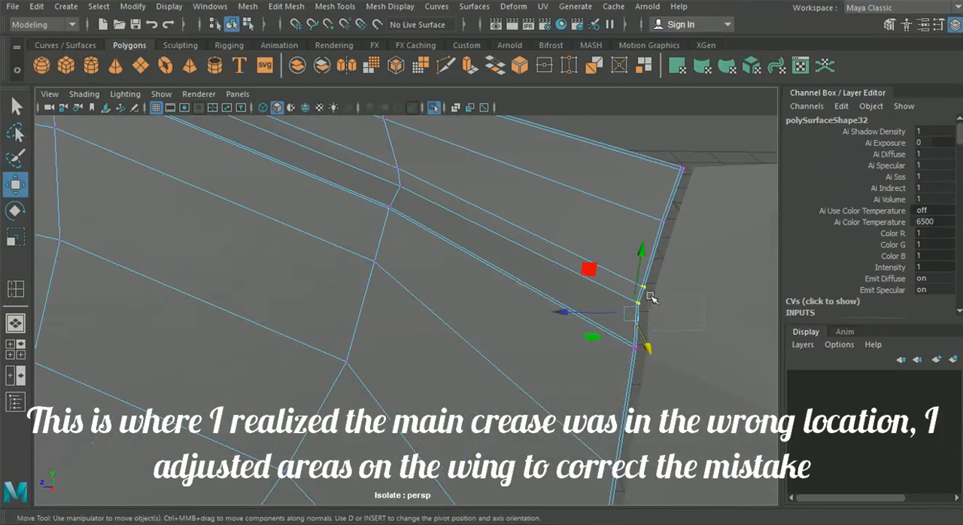
alt+drag(613, 273, 477, 238)
drag(260, 206, 275, 227)
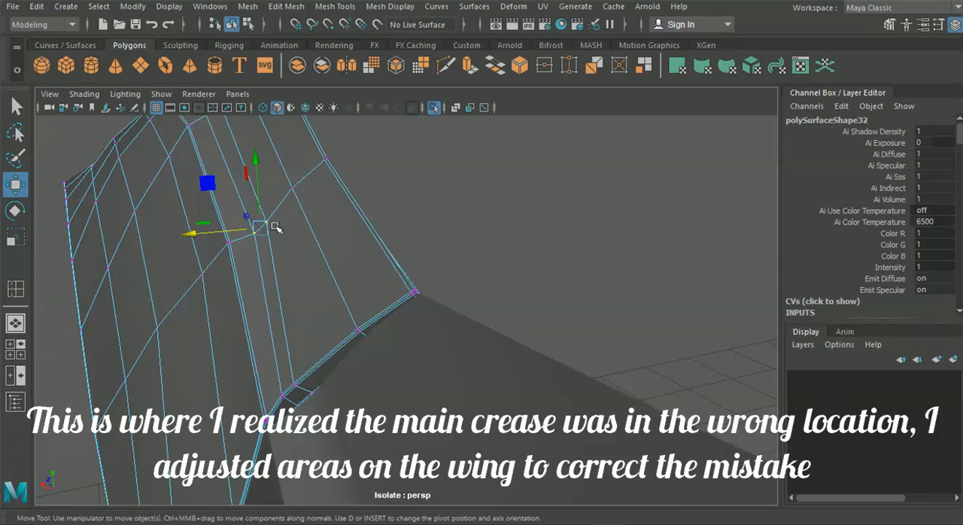
drag(202, 234, 193, 235)
Step: Select a vertex on the wing's upper surface and set the Move tool's axis orientation to Component
alt+drag(216, 237, 445, 322)
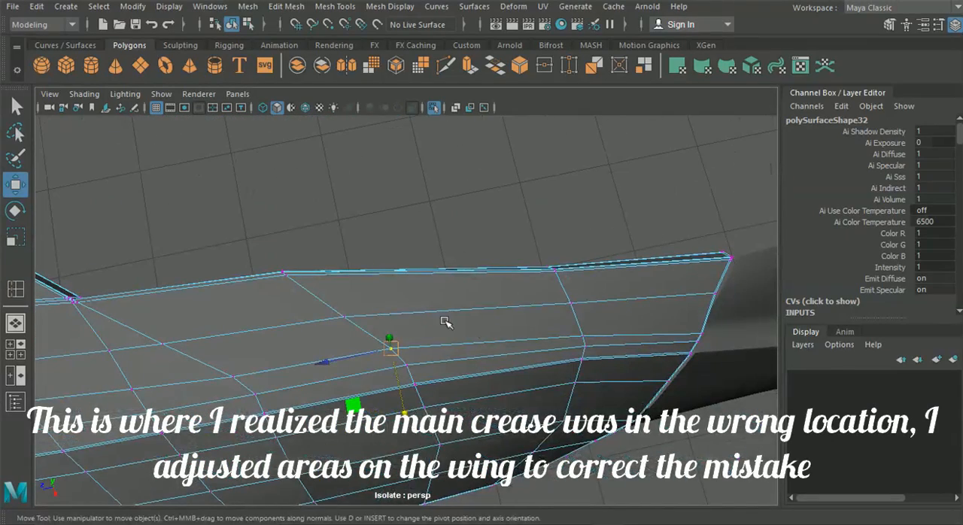
click(344, 317)
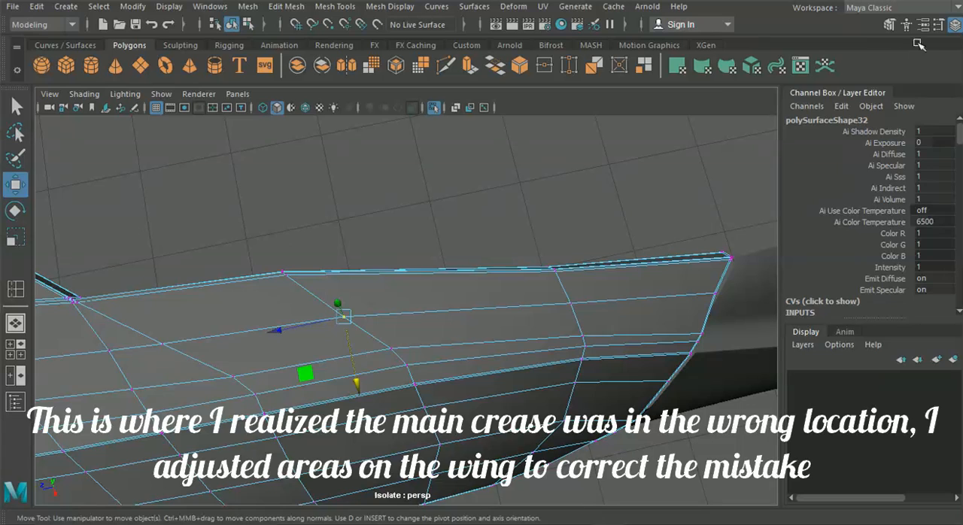
click(939, 26)
click(955, 25)
drag(355, 355, 858, 136)
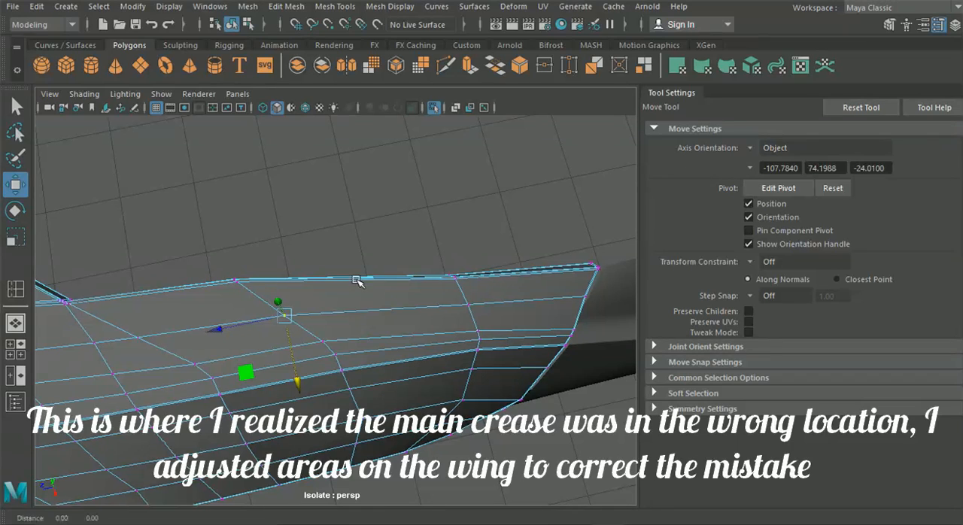
alt+middle_drag(164, 356, 244, 321)
alt+drag(243, 321, 262, 324)
click(783, 148)
click(798, 185)
Step: Move the vertices of the line above the crease, one row after another towards the front, to even out its flow
alt+drag(377, 286, 388, 334)
drag(356, 276, 407, 282)
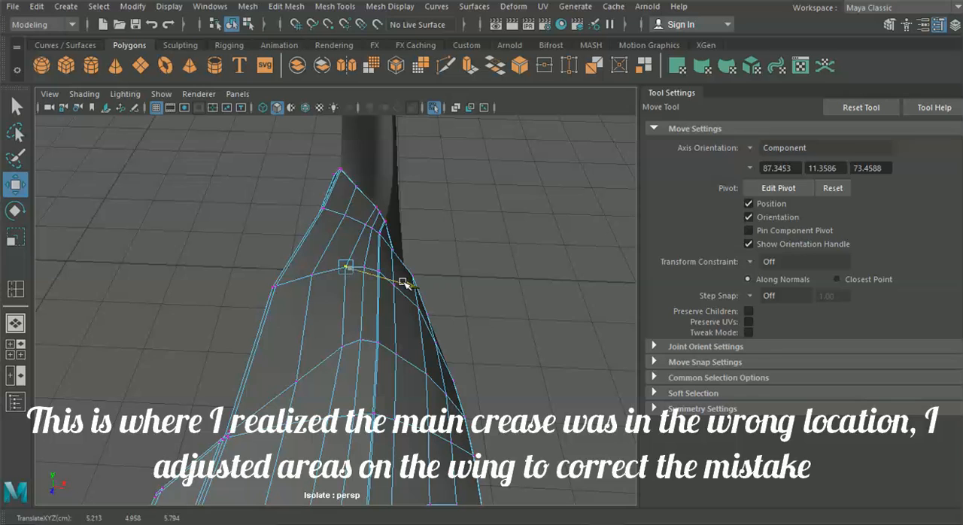
click(353, 341)
drag(410, 366, 402, 362)
alt+middle_drag(355, 392, 398, 350)
click(384, 364)
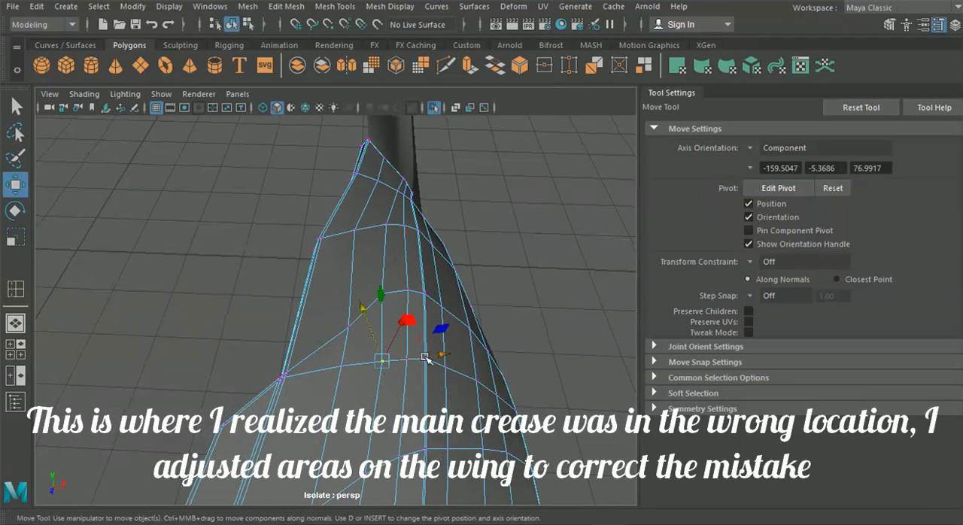
drag(446, 357, 442, 359)
mouse_move(351, 104)
right_down()
mouse_move(300, 107)
mouse_move(350, 98)
mouse_move(353, 107)
right_up()
alt+drag(391, 295, 387, 303)
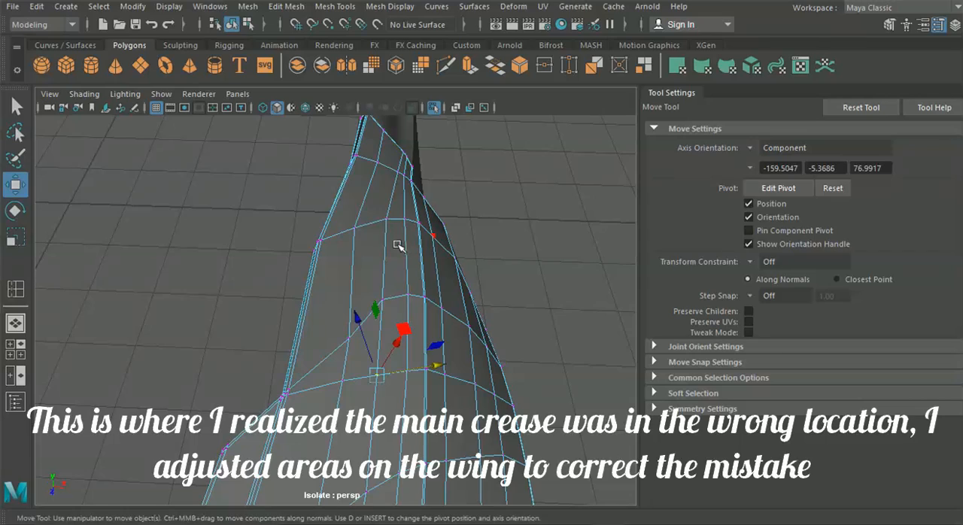
Step: Adjust the vertices between the crease and the wing's upper edge on the rows nearest the door along their component axes
click(387, 220)
drag(390, 219, 218, 203)
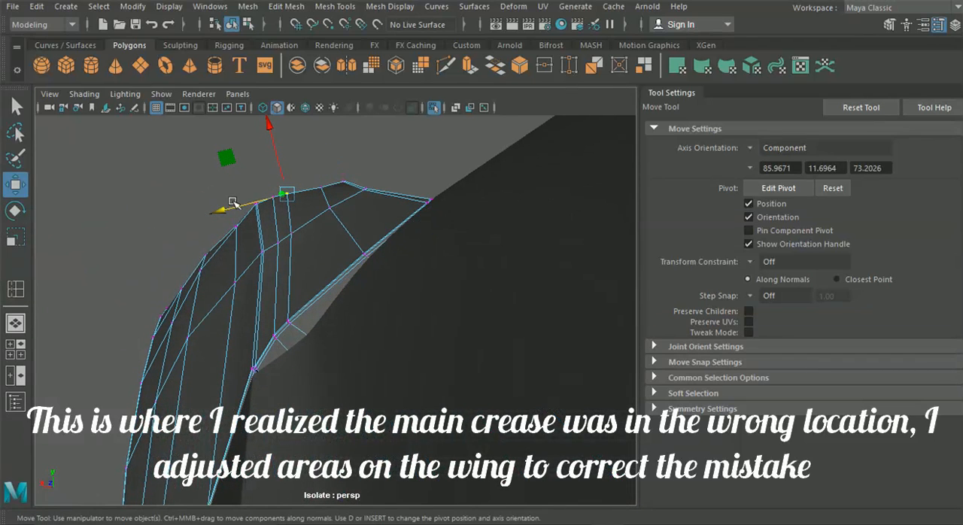
click(290, 237)
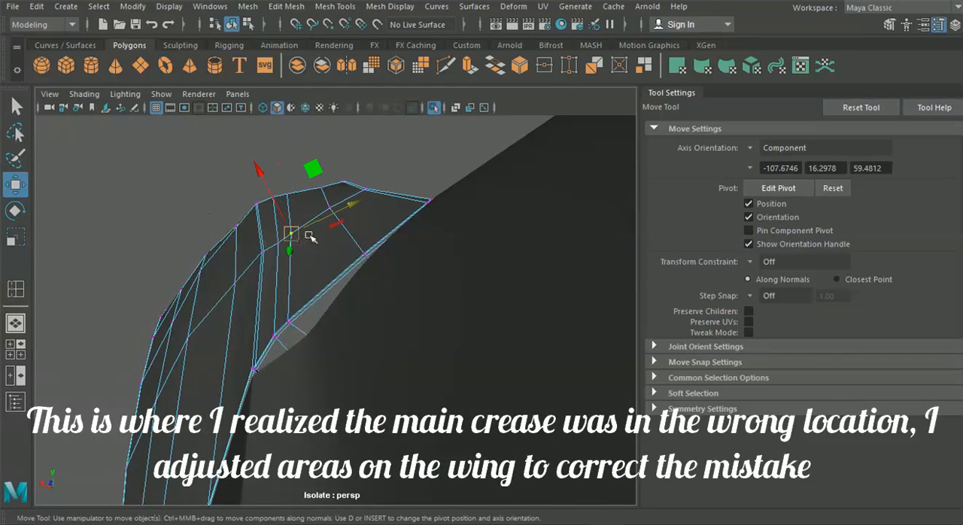
drag(355, 216, 350, 209)
alt+drag(327, 308, 341, 303)
mouse_move(347, 267)
alt+mouse_down()
mouse_move(369, 260)
mouse_move(365, 276)
alt+mouse_up()
alt+right_drag(365, 276, 400, 324)
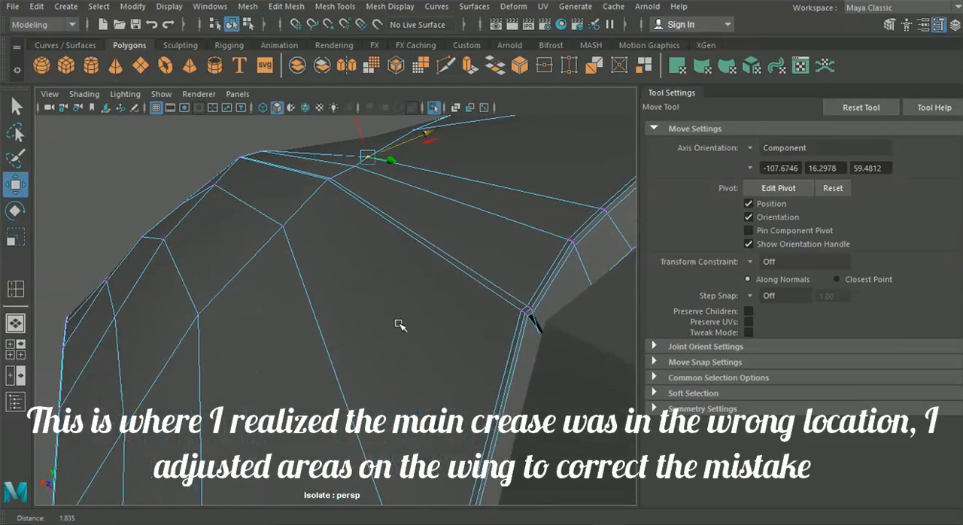
alt+drag(399, 324, 318, 299)
click(302, 278)
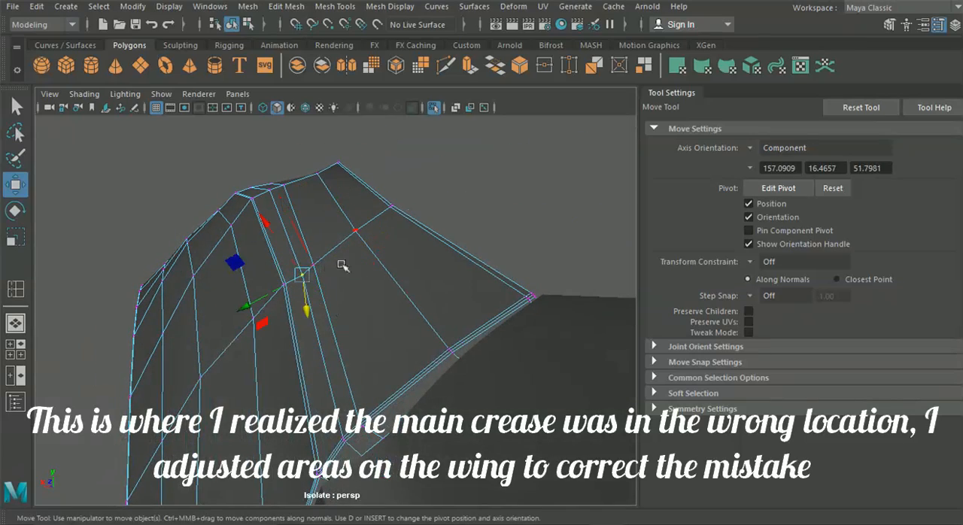
drag(258, 295, 381, 332)
alt+middle_drag(213, 291, 328, 332)
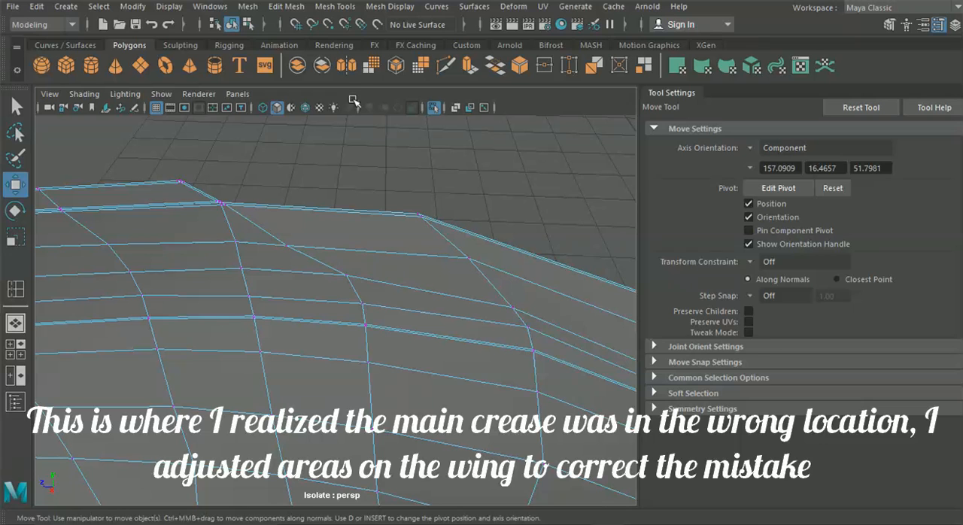
Step: Multi-Cut a short edge from the diagonal line's vertex to the neighbouring line above it on the upper wing
click(445, 66)
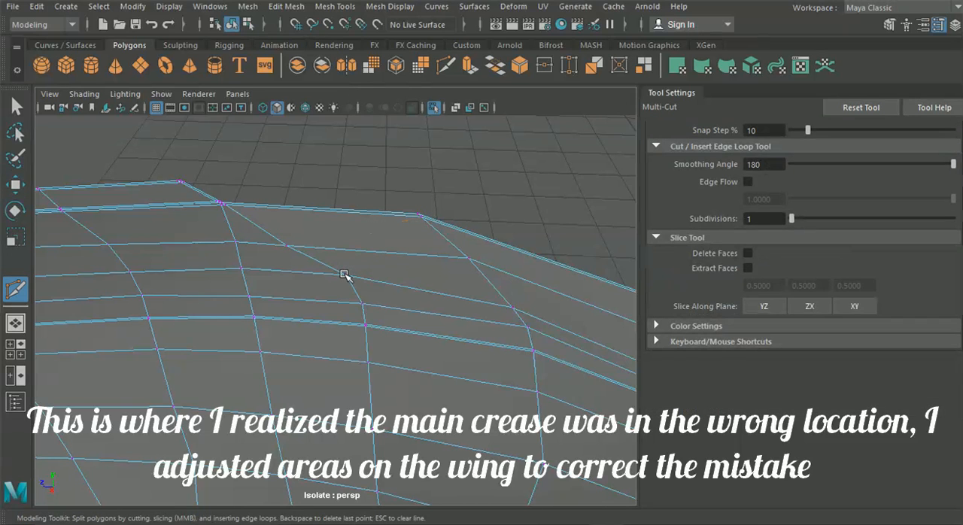
click(379, 251)
key(Return)
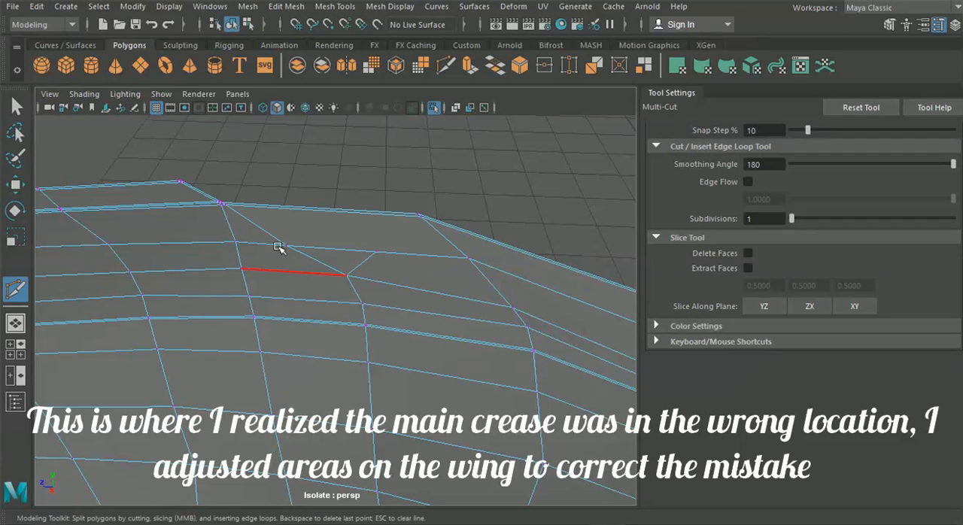
key(q)
scroll(392, 299, up, 10)
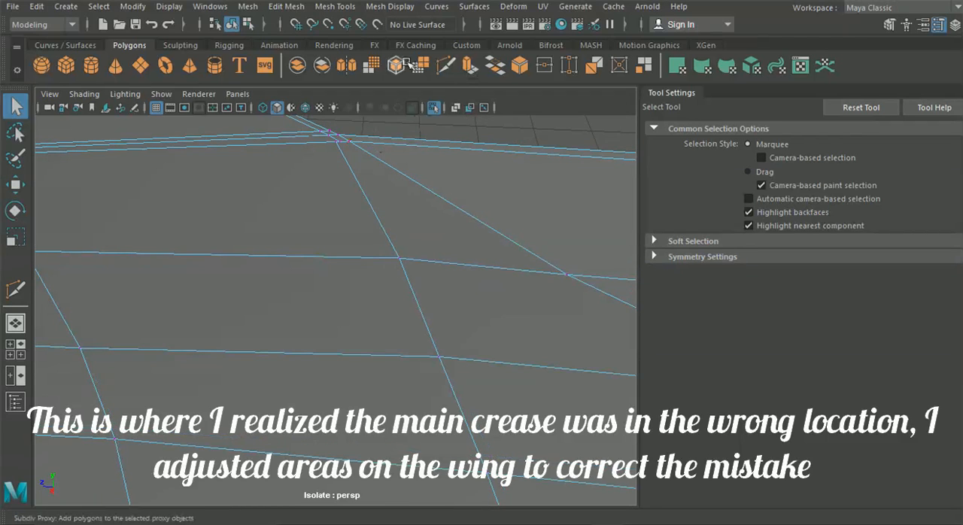
Step: Start a Multi-Cut supporting line at the wing's upper edge, running close beside the diagonal edge to the short new edge
click(445, 67)
alt+drag(445, 150, 413, 211)
click(373, 226)
click(376, 235)
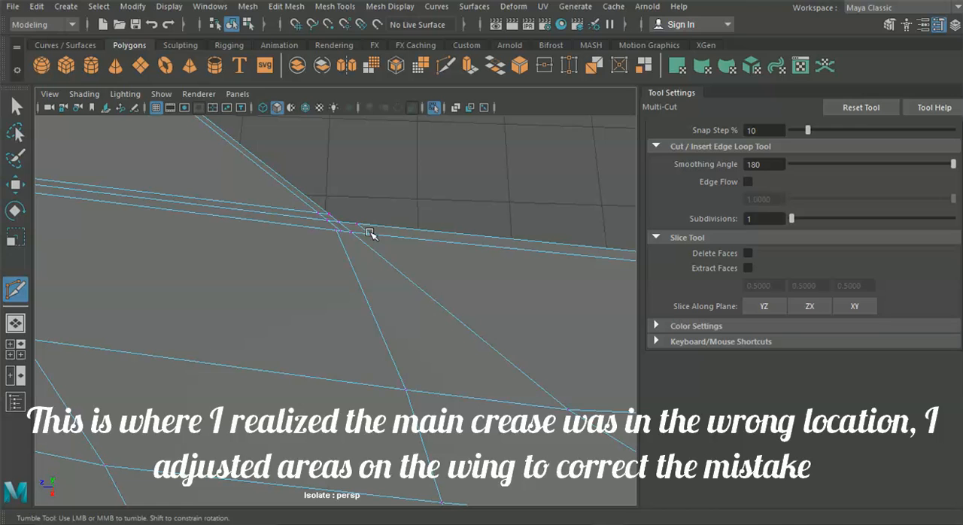
alt+middle_drag(464, 294, 208, 209)
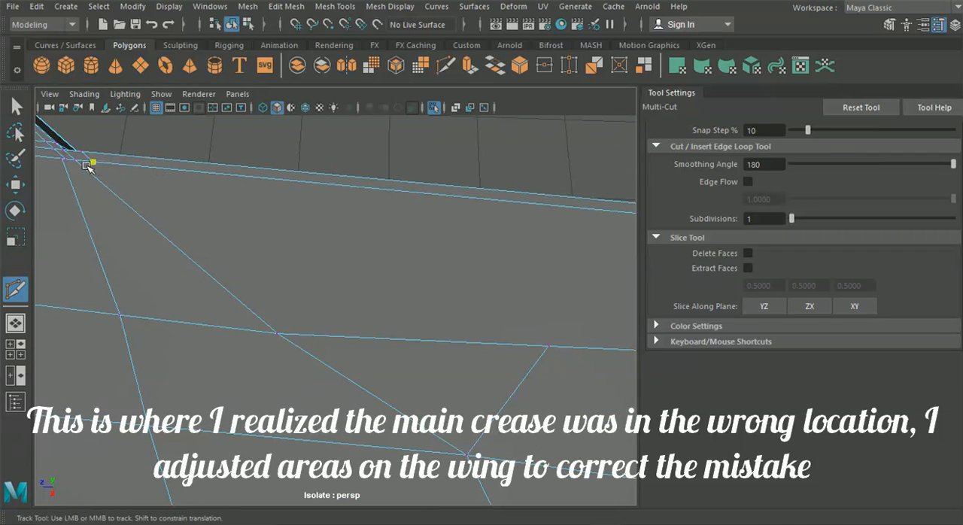
mouse_move(313, 335)
alt+right_down()
mouse_move(383, 330)
mouse_move(318, 330)
alt+right_up()
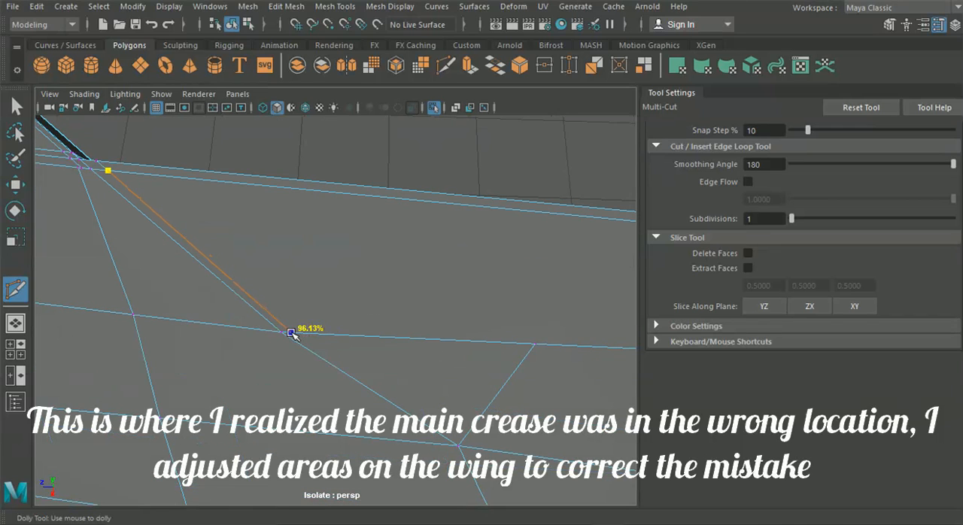
click(290, 332)
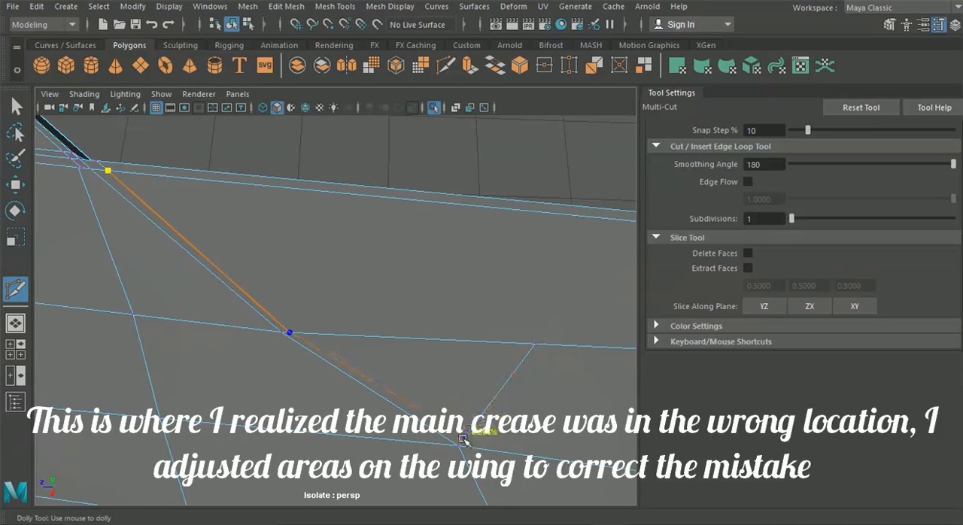
alt+middle_drag(460, 441, 263, 322)
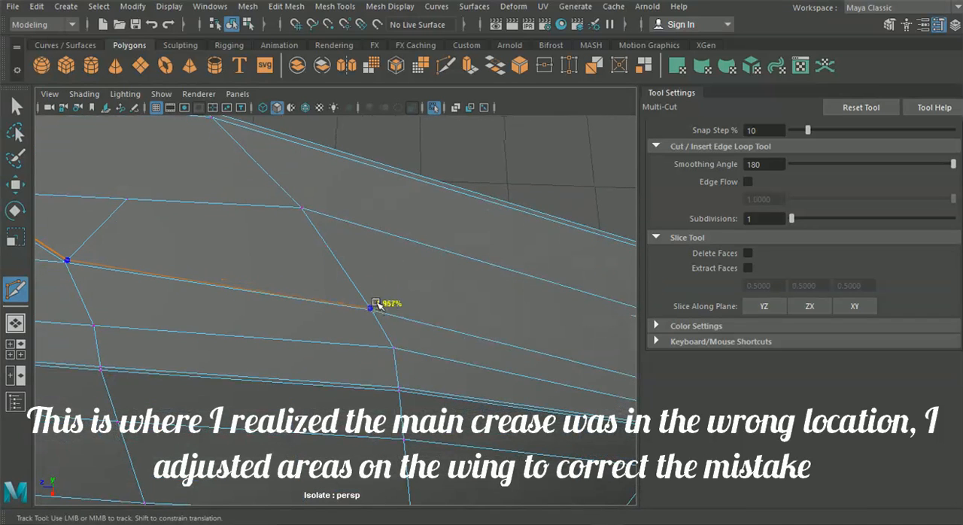
Step: Continue the supporting cut along the line above the crease to the wing's rear edge and complete it
alt+middle_drag(444, 354, 316, 299)
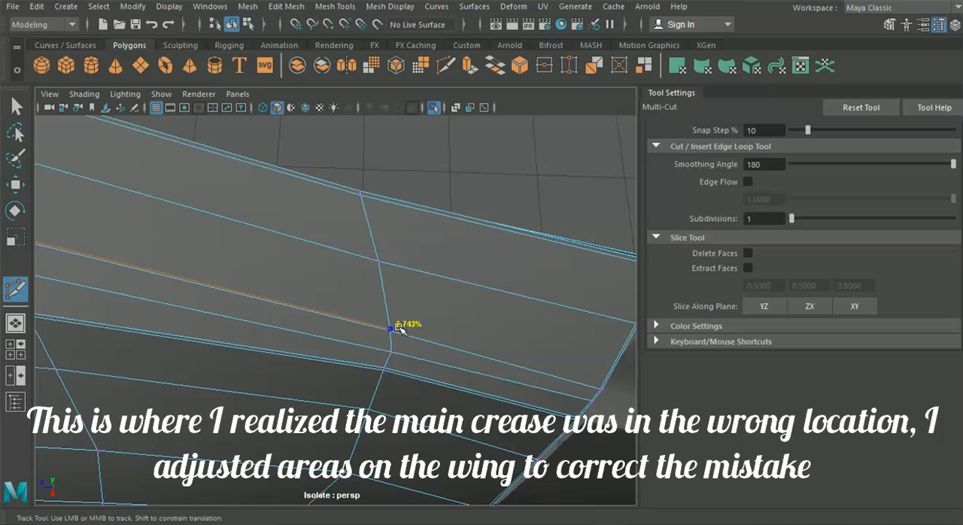
alt+middle_drag(449, 368, 414, 337)
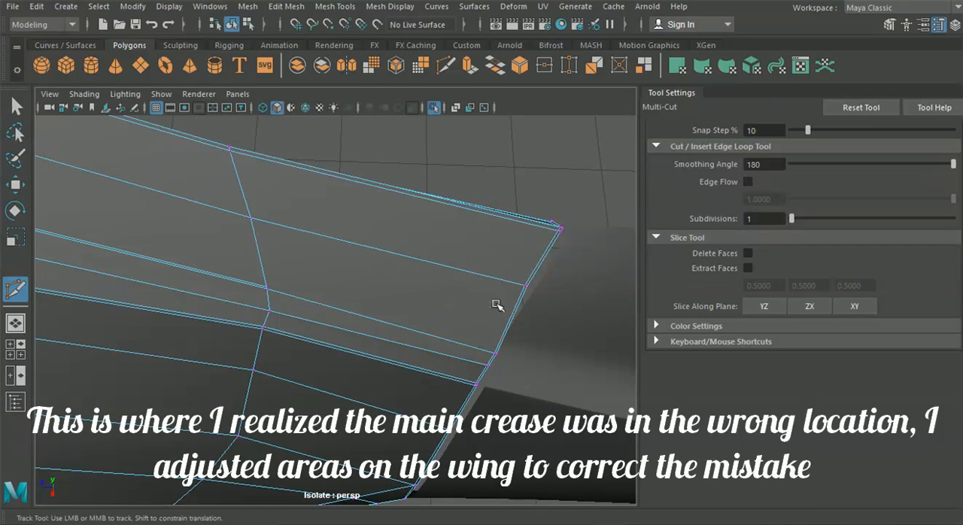
scroll(505, 354, up, 5)
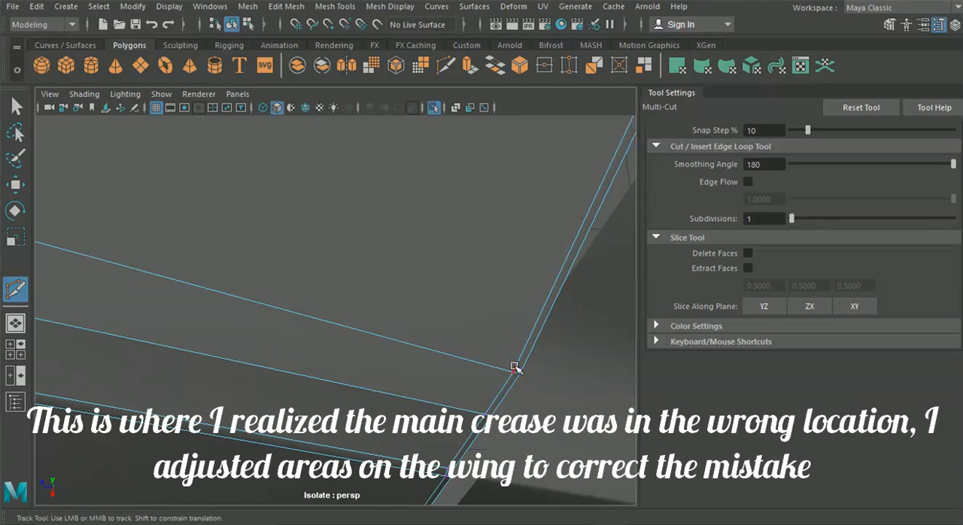
click(515, 371)
scroll(275, 312, down, 4)
alt+middle_drag(275, 312, 534, 389)
drag(402, 305, 414, 349)
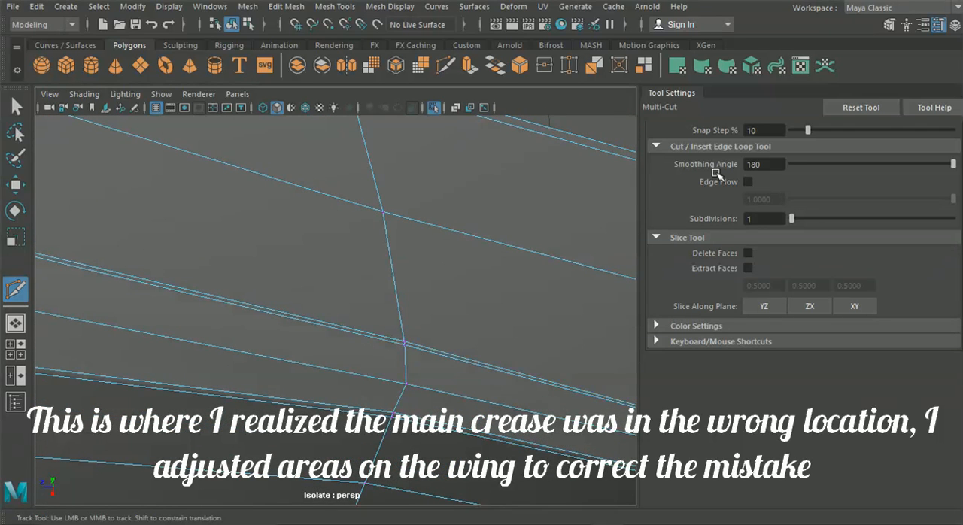
scroll(577, 267, down, 5)
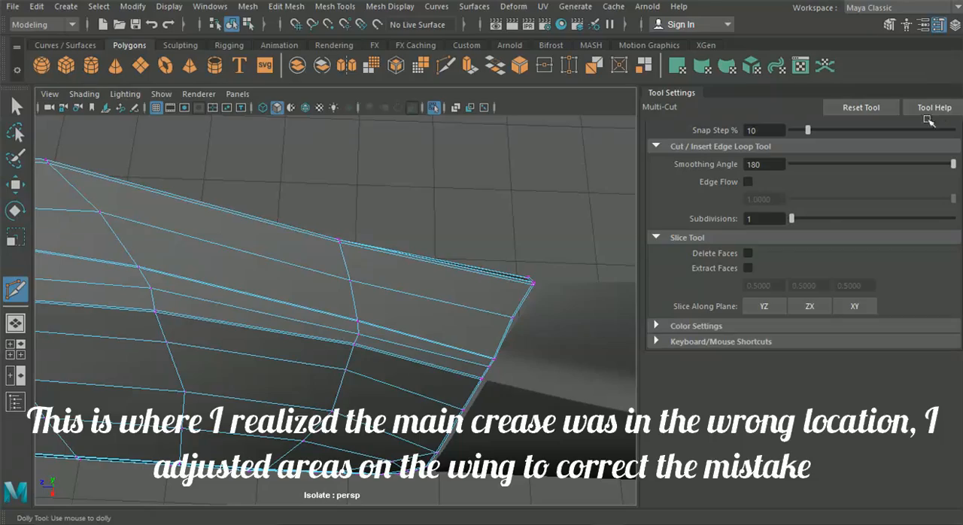
Step: Hide the tool settings, switch the wing to edge selection and delete the unneeded edge on its upper surface
click(939, 28)
alt+drag(468, 282, 600, 275)
click(535, 290)
alt+middle_drag(459, 361, 527, 263)
key(q)
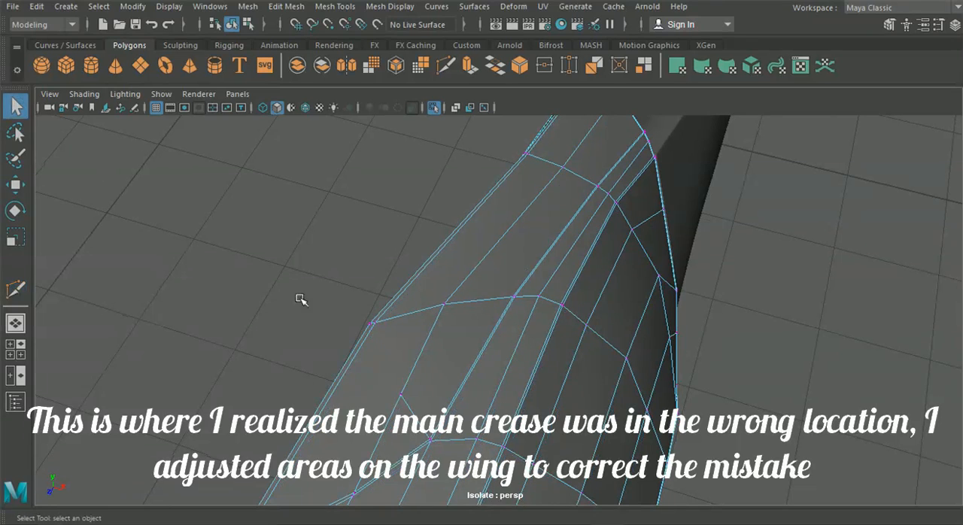
right_click(325, 302)
right_drag(325, 302, 325, 65)
click(286, 6)
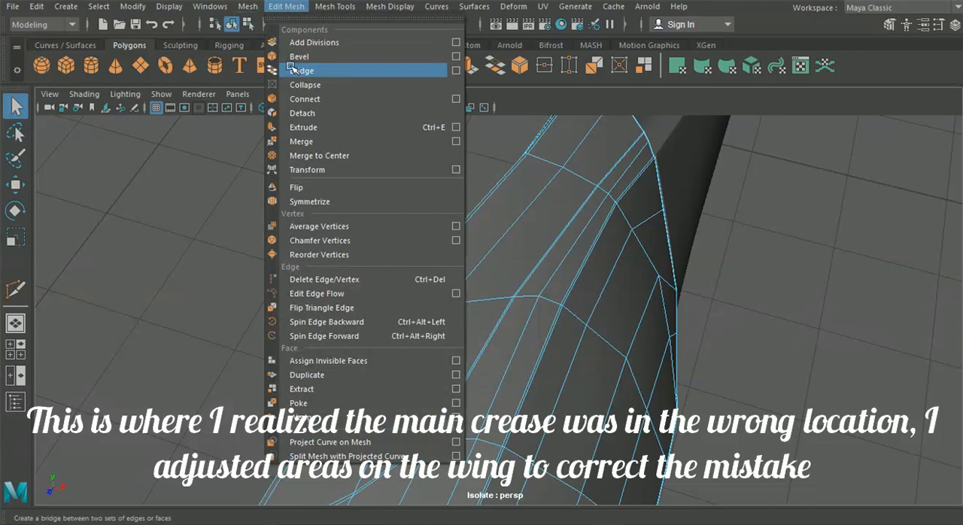
click(324, 279)
Step: Reposition vertices along the newly supported line on the wing's upper surface
alt+drag(390, 299, 249, 290)
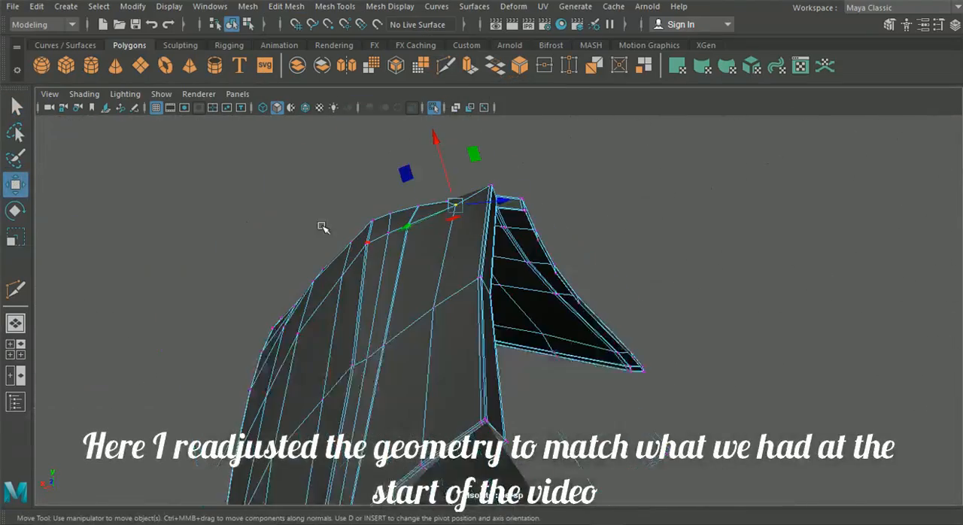
drag(455, 205, 495, 200)
click(435, 310)
alt+drag(436, 316, 476, 305)
drag(424, 224, 422, 218)
alt+drag(422, 226, 364, 193)
Step: Set the Move tool's axis orientation to World and realign the vertices around the wing's crease
click(938, 24)
click(751, 147)
click(773, 165)
drag(163, 288, 171, 289)
alt+drag(237, 340, 260, 336)
click(310, 329)
drag(307, 286, 308, 290)
drag(245, 333, 241, 332)
Step: Move the vertices between the crease and the line above it at the wing's rear edge to restore the original shape
alt+drag(474, 361, 241, 256)
click(291, 307)
drag(214, 226, 269, 324)
drag(269, 324, 297, 361)
drag(277, 277, 282, 285)
mouse_move(369, 339)
alt+mouse_down()
mouse_move(421, 371)
mouse_move(383, 344)
alt+mouse_up()
click(380, 341)
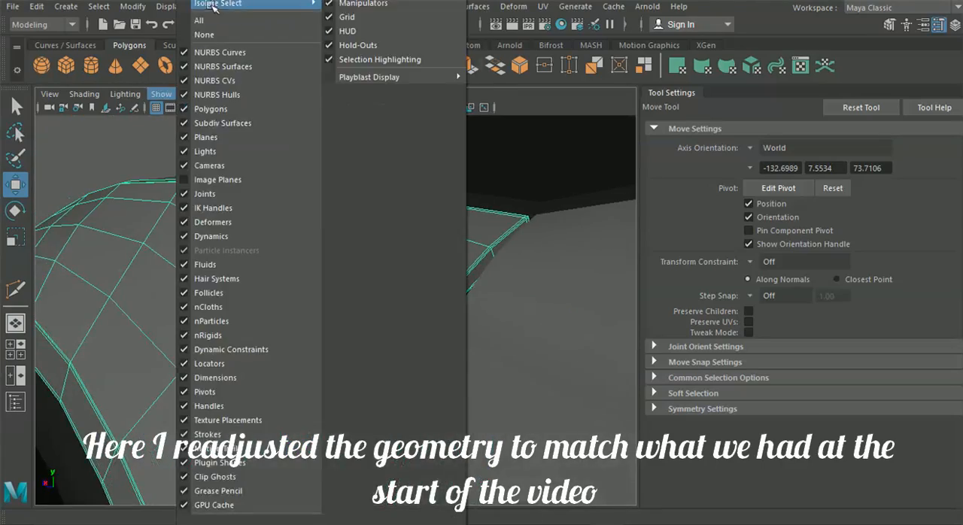
Step: Adjust the vertices on the inner side of the wing's rear edge beside the crease
click(362, 5)
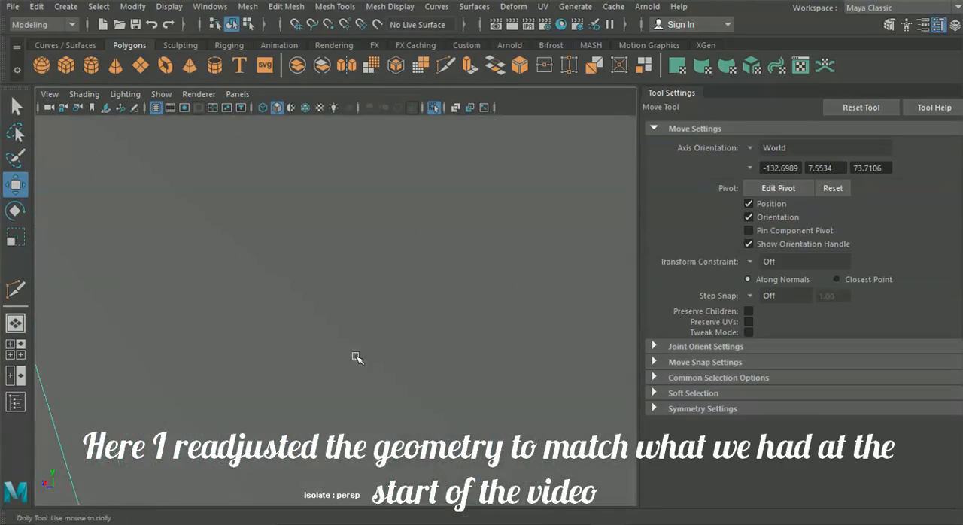
alt+drag(399, 381, 256, 282)
right_drag(256, 282, 203, 281)
alt+drag(226, 301, 325, 375)
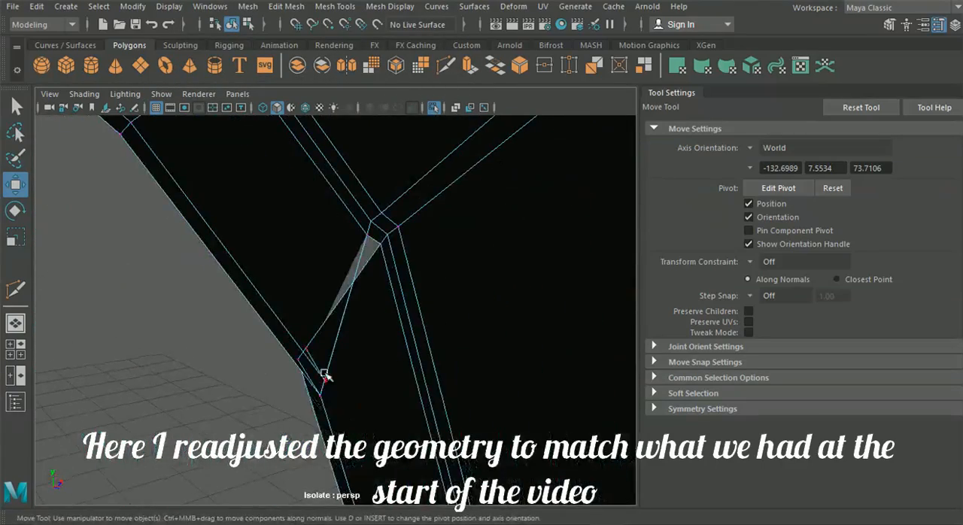
alt+right_drag(339, 352, 334, 394)
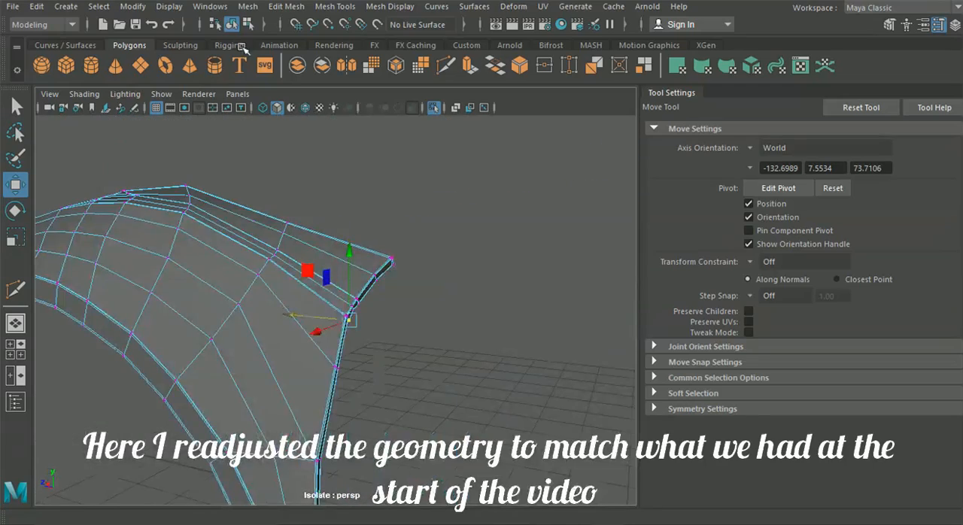
Step: Remove the doubled edge just below the wing's crease and clean up its end vertices at the rear edge
alt+drag(447, 257, 368, 353)
alt+right_drag(368, 353, 410, 342)
right_drag(344, 230, 335, 161)
click(283, 171)
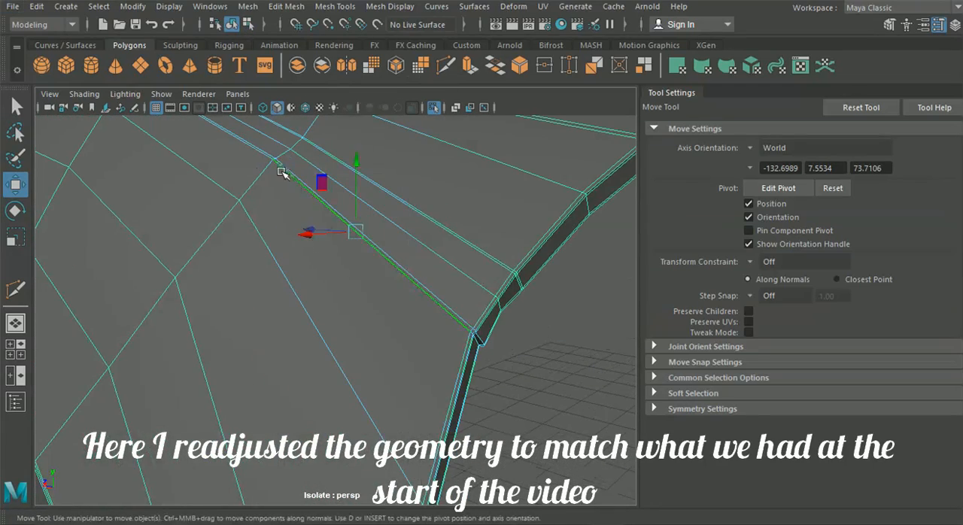
click(474, 357)
click(429, 512)
mouse_move(607, 512)
click(662, 461)
click(134, 7)
mouse_move(257, 5)
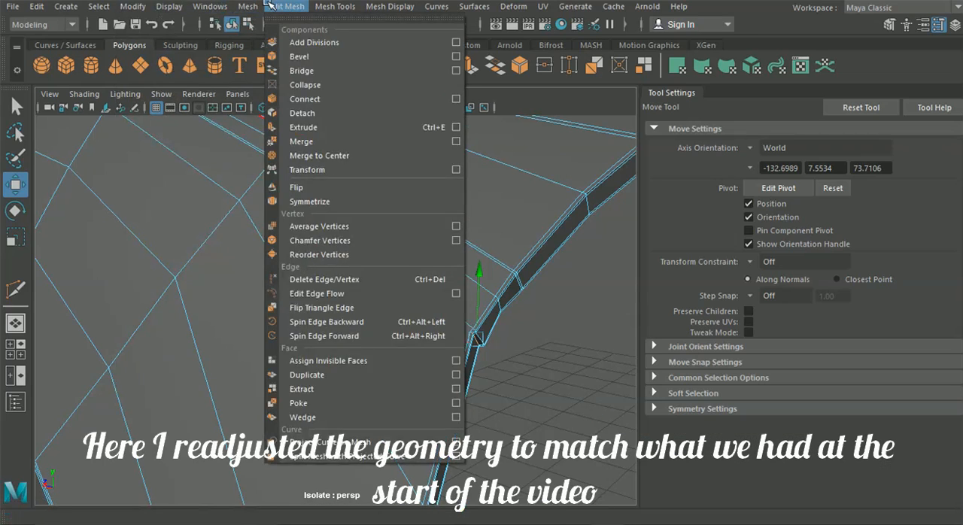
click(276, 338)
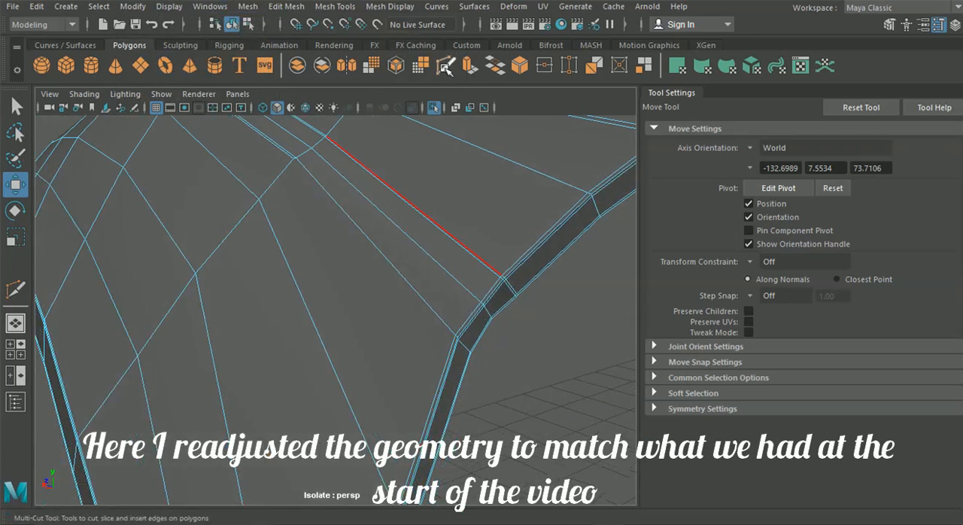
Step: Recut the edge running to the wing's rear corner with Multi-Cut and reposition the vertex pair on the rear edge
click(445, 66)
click(458, 338)
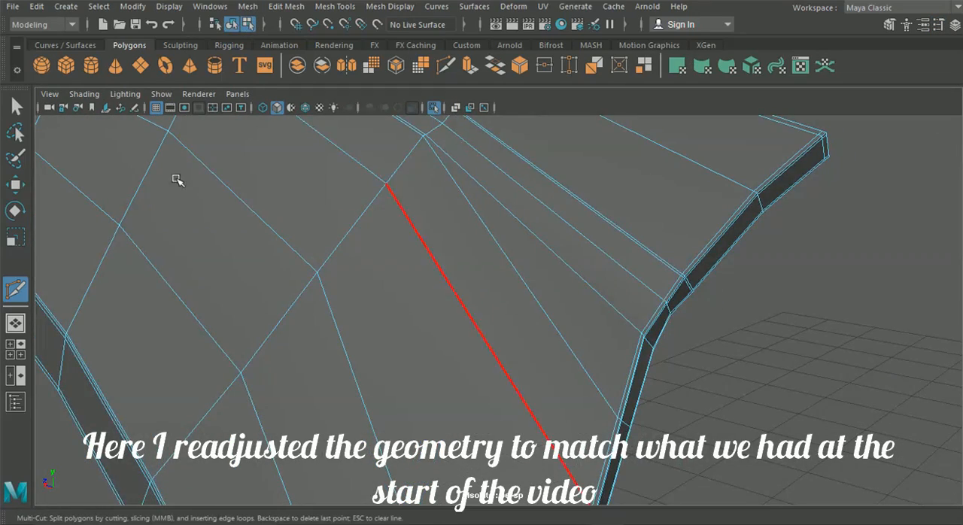
key(q)
alt+drag(176, 179, 570, 330)
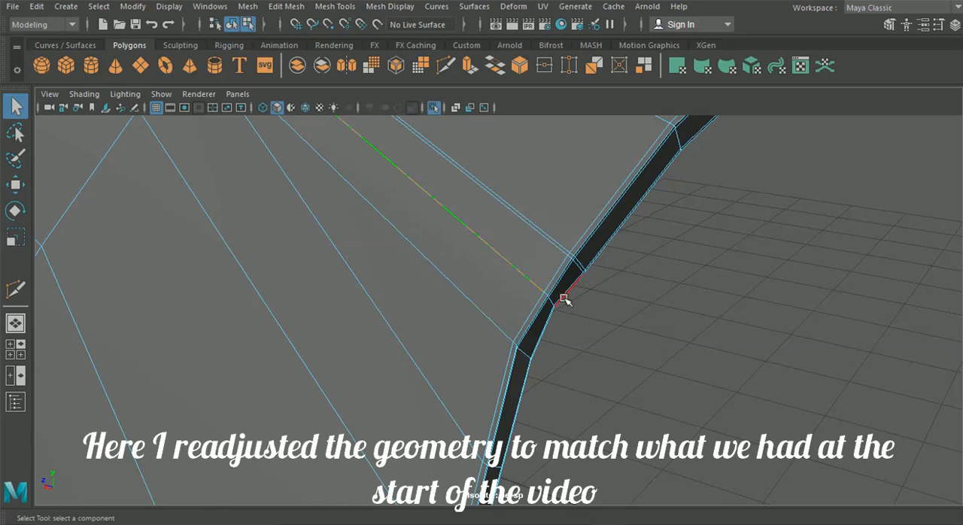
click(250, 7)
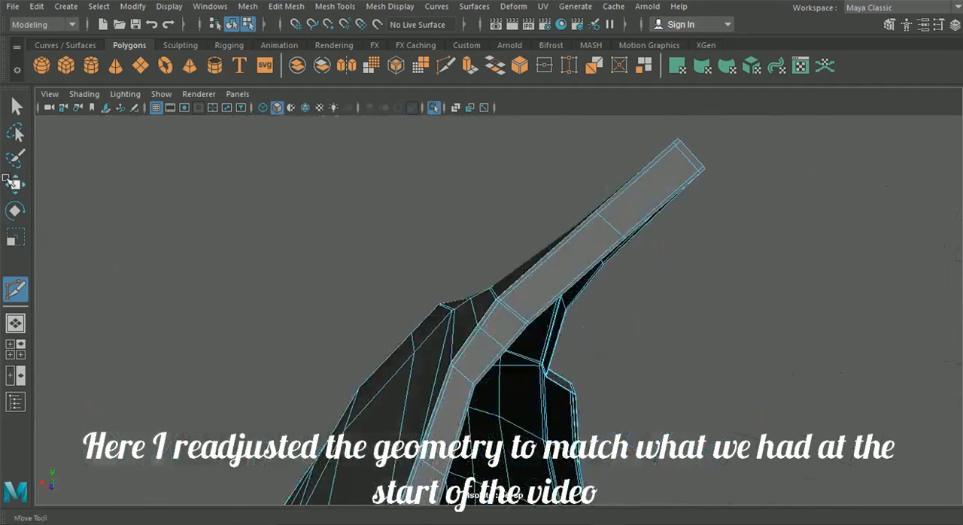
click(15, 184)
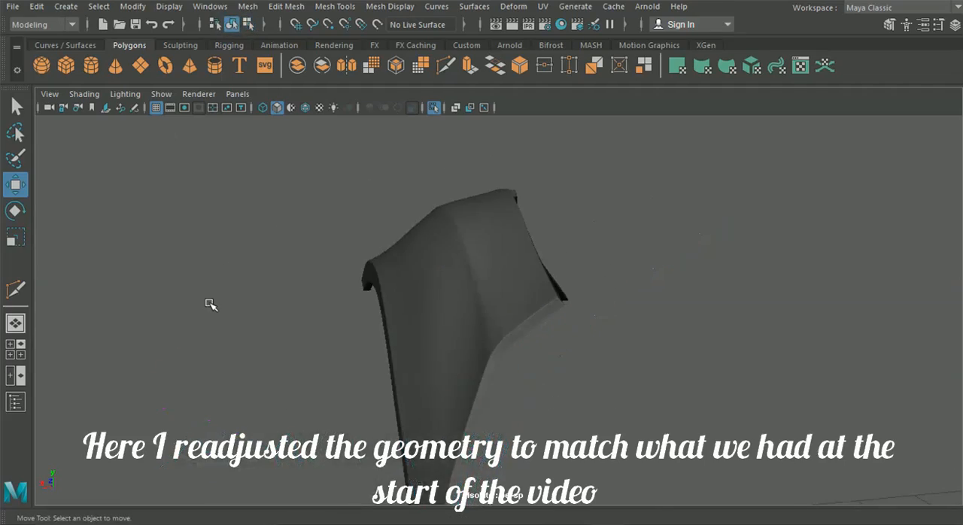
alt+drag(211, 304, 339, 390)
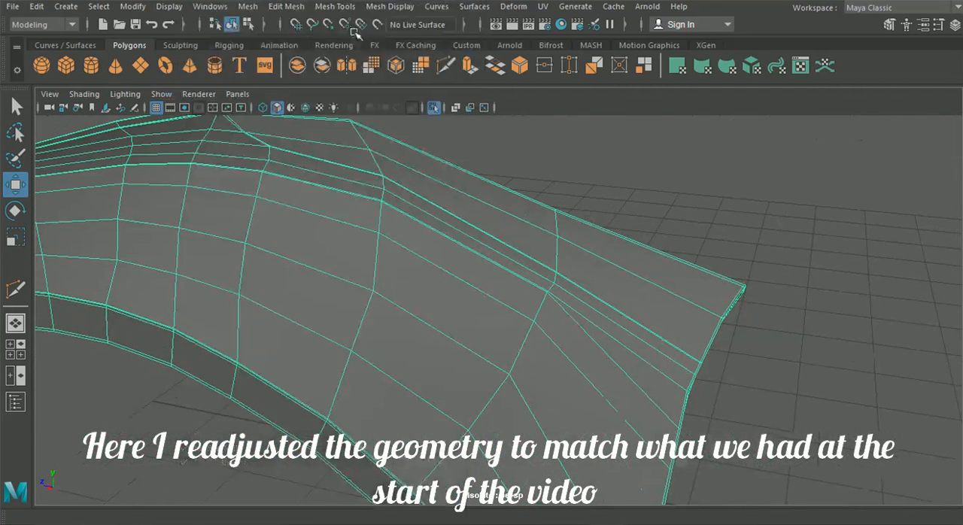
Step: Bring back the whole car, switch the wing to edge selection and delete the surplus edges along its crease near the door
click(161, 94)
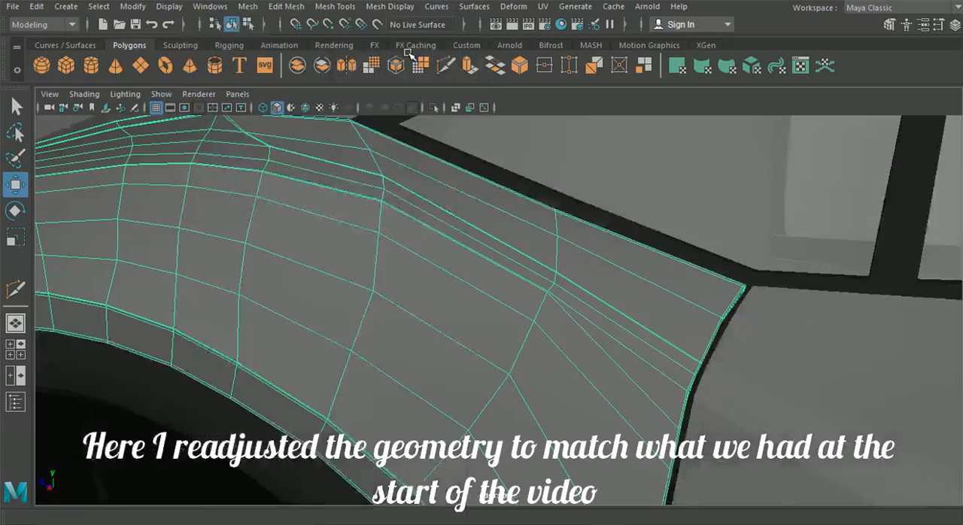
right_click(613, 122)
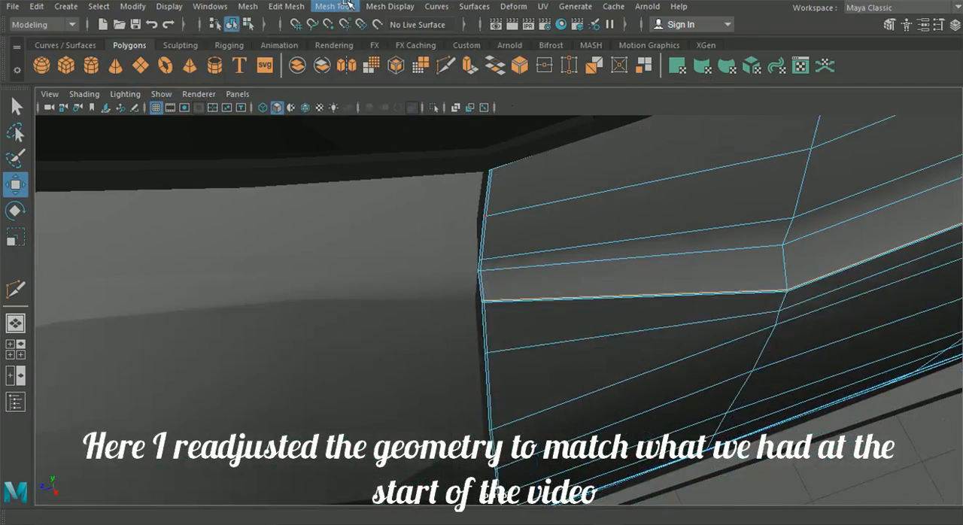
click(286, 6)
click(329, 279)
click(527, 301)
click(286, 7)
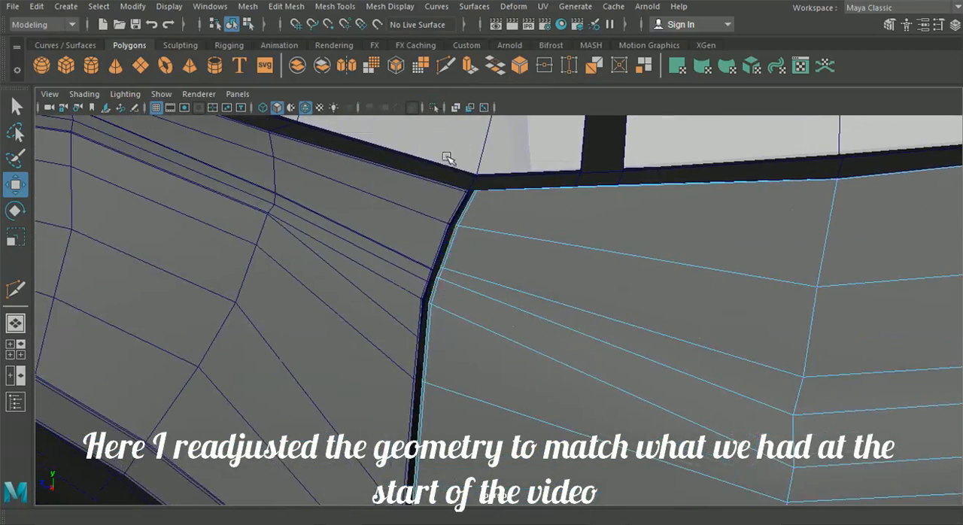
Step: Isolate the front wing and door and compare how their crease lines meet
click(278, 5)
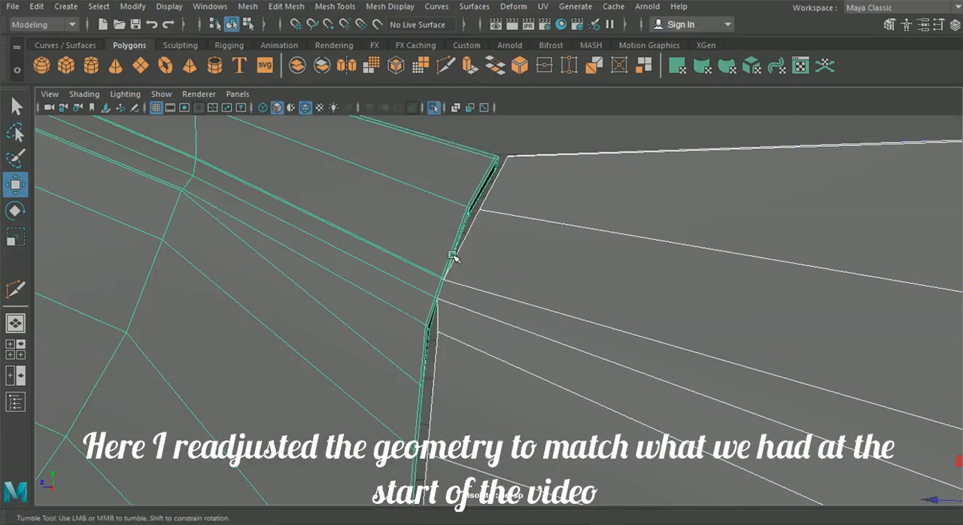
right_drag(574, 103, 570, 269)
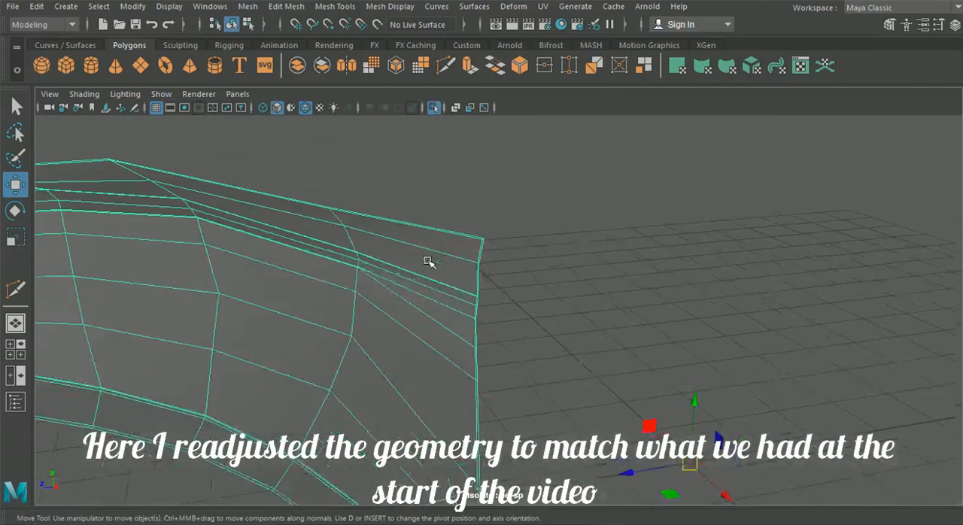
click(161, 94)
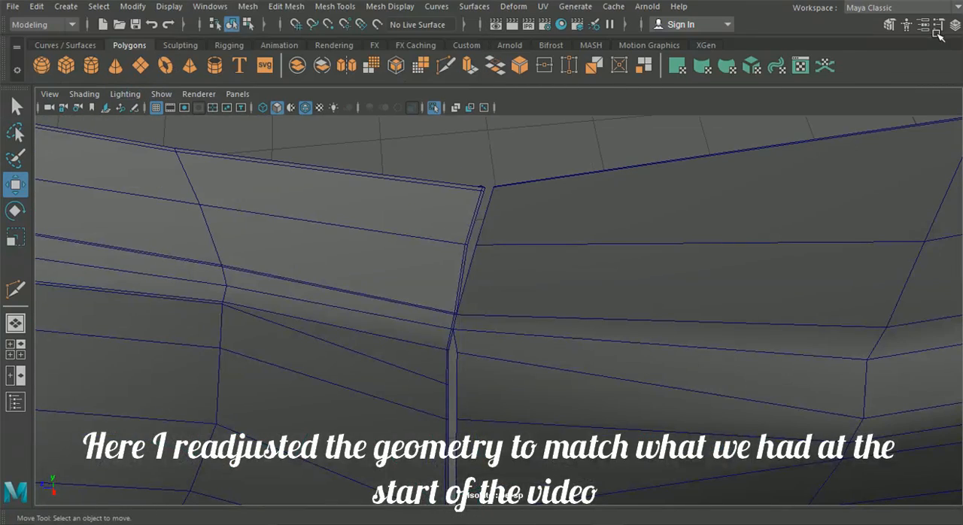
Step: Set the Move tool's axis orientation to Component and move the door's front-edge vertices at the crease to line up with the wing
click(939, 27)
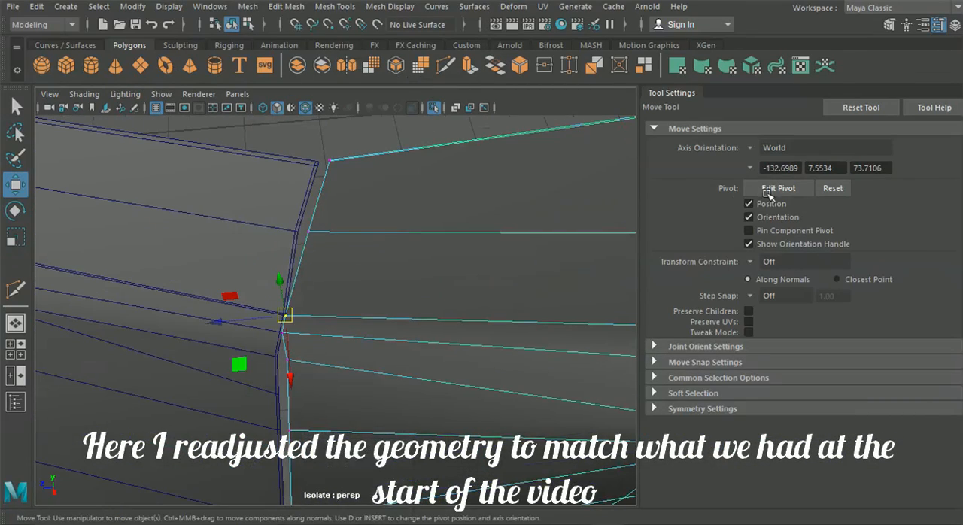
click(750, 149)
click(783, 188)
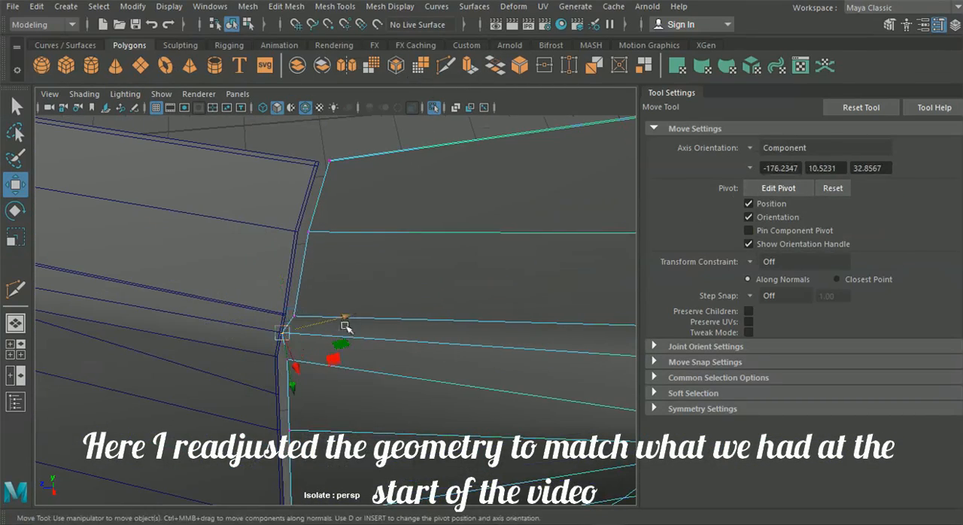
alt+drag(345, 320, 342, 295)
alt+drag(292, 340, 354, 262)
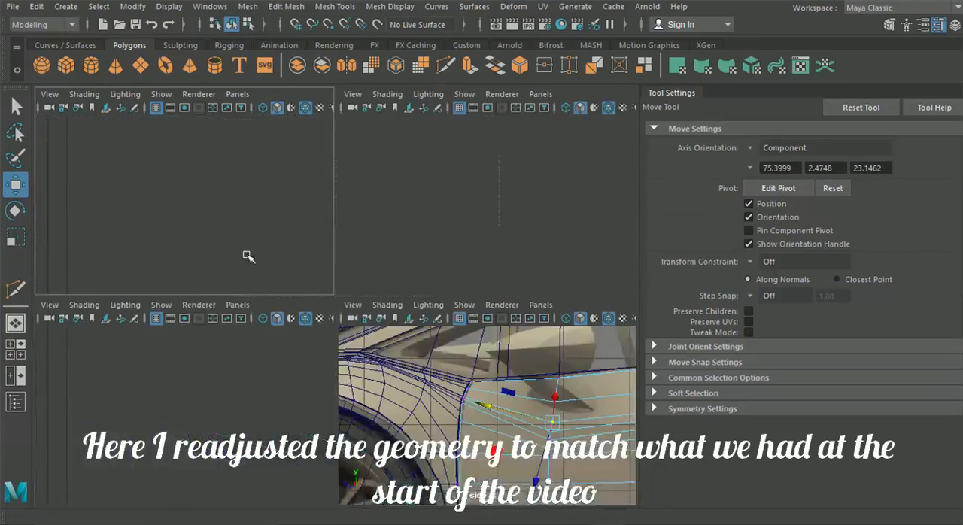
Step: Set the Move tool's axis orientation to World and adjust the door's rear-edge vertices in the top view
scroll(439, 353, up, 5)
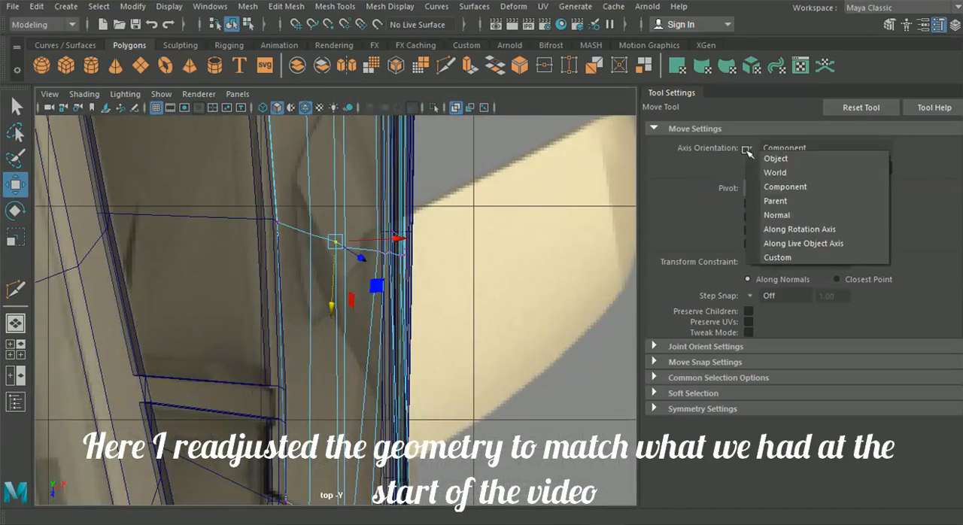
alt+middle_drag(417, 181, 436, 505)
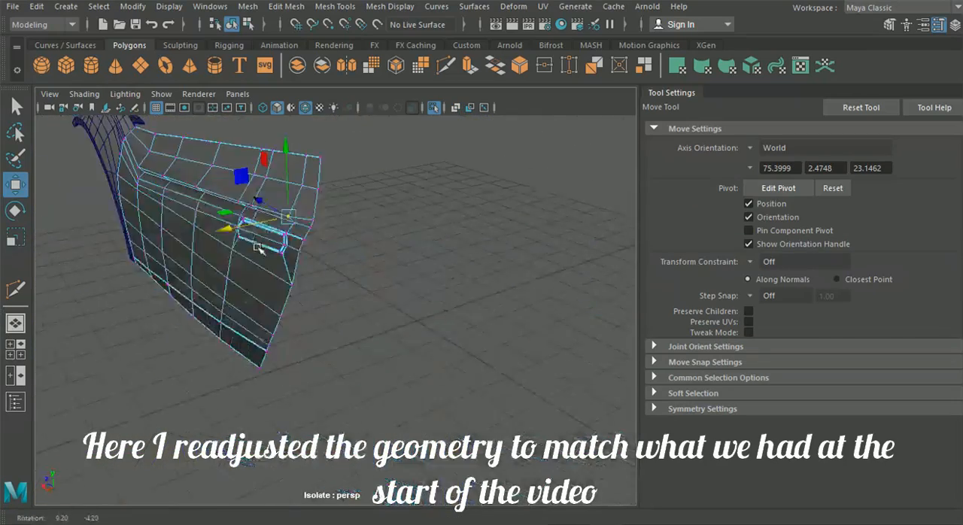
Step: Leave isolation and isolate the door together with the rear wing to examine the joint between them
click(161, 93)
click(355, 13)
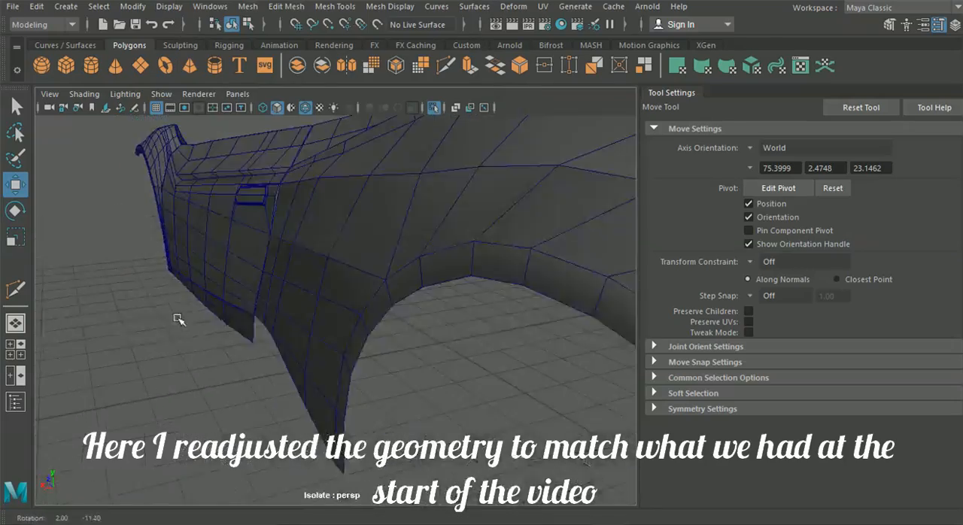
alt+drag(236, 374, 262, 297)
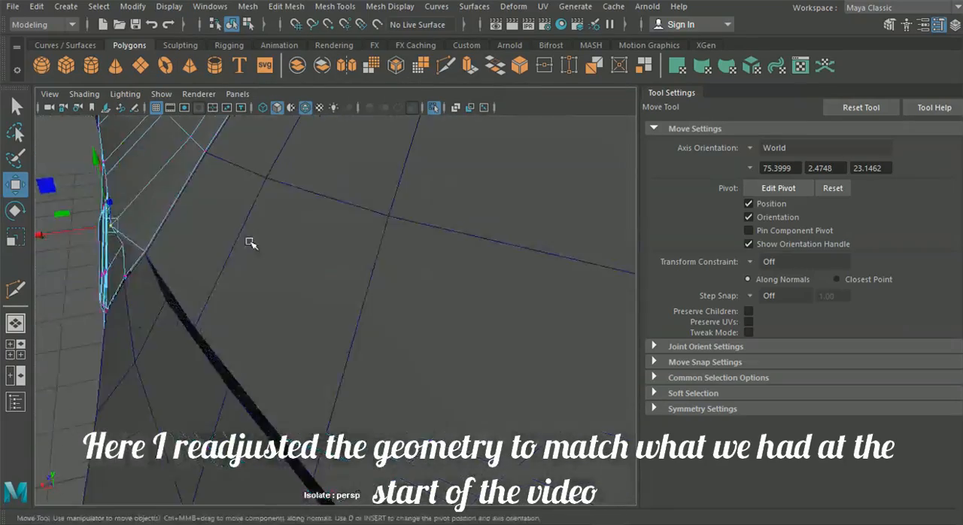
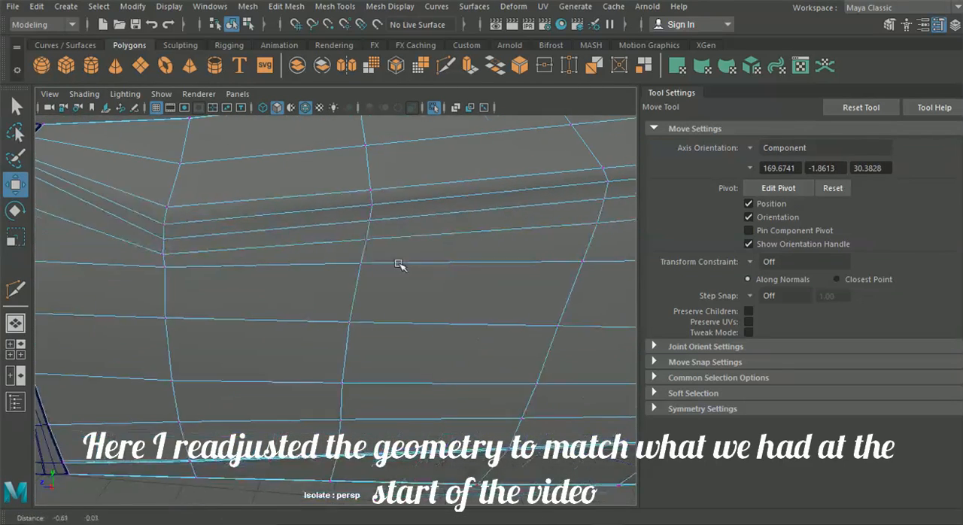
Step: Show the wireframe over the shaded panels and examine how the crease lines of the door and front wing meet
key(space)
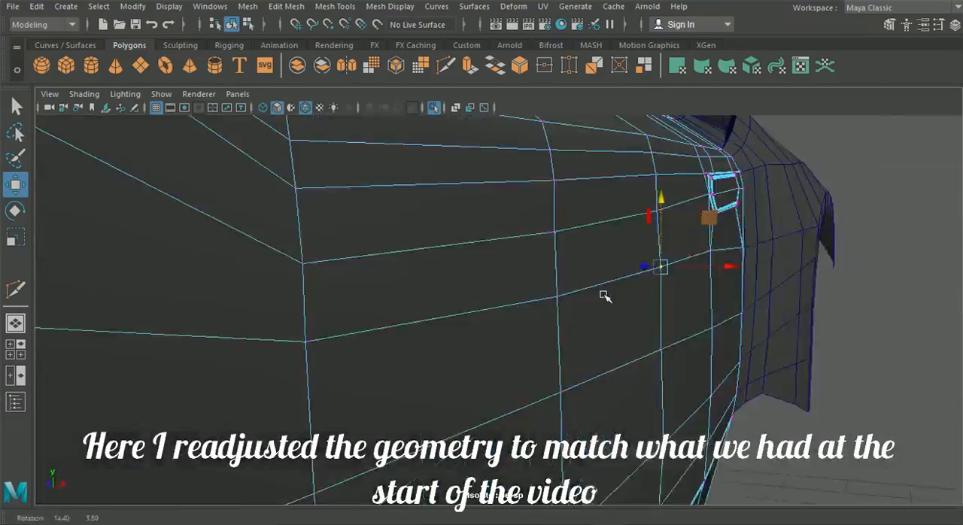
right_click(282, 148)
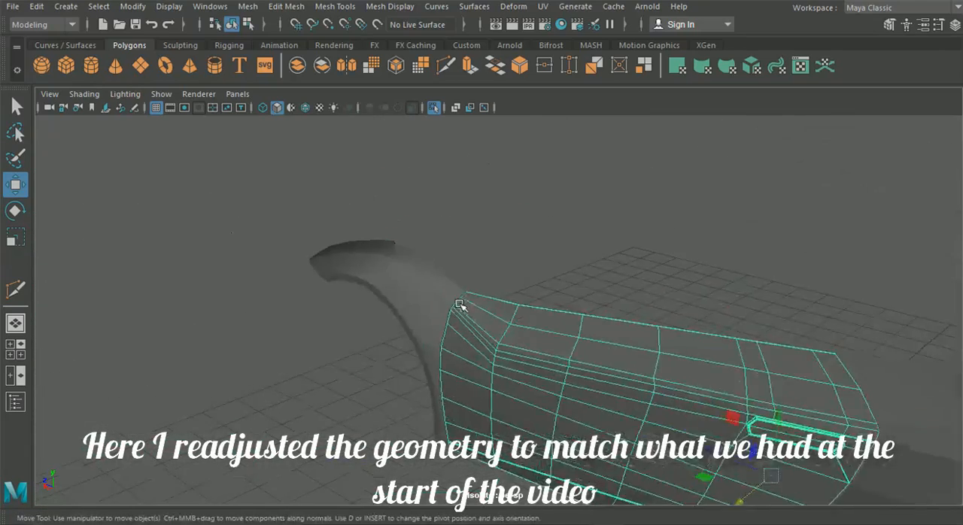
scroll(459, 304, up, 5)
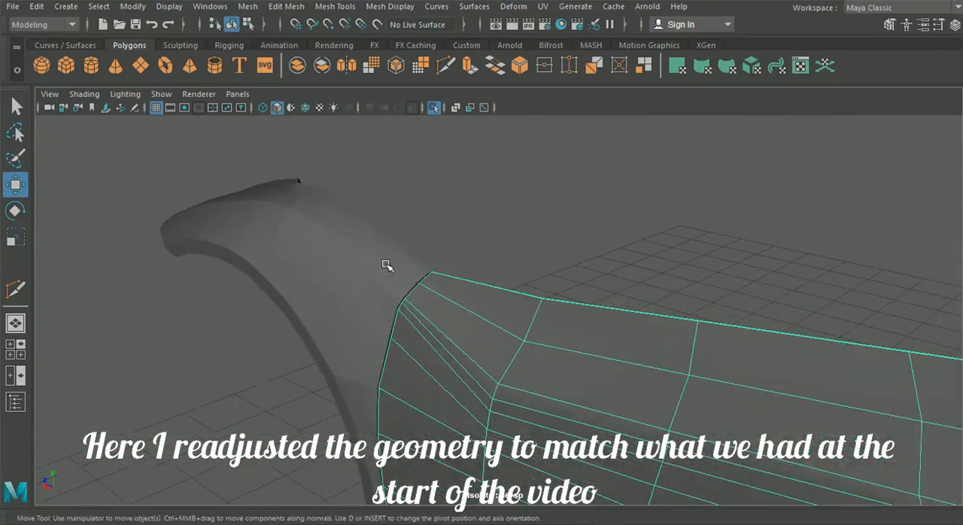
click(306, 107)
scroll(414, 216, up, 3)
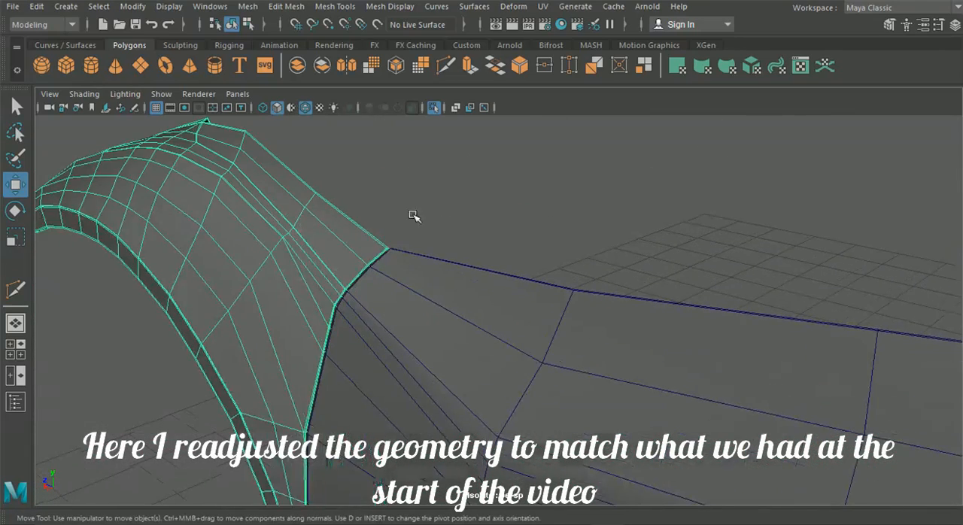
scroll(299, 295, up, 4)
click(303, 288)
alt+middle_drag(318, 263, 338, 258)
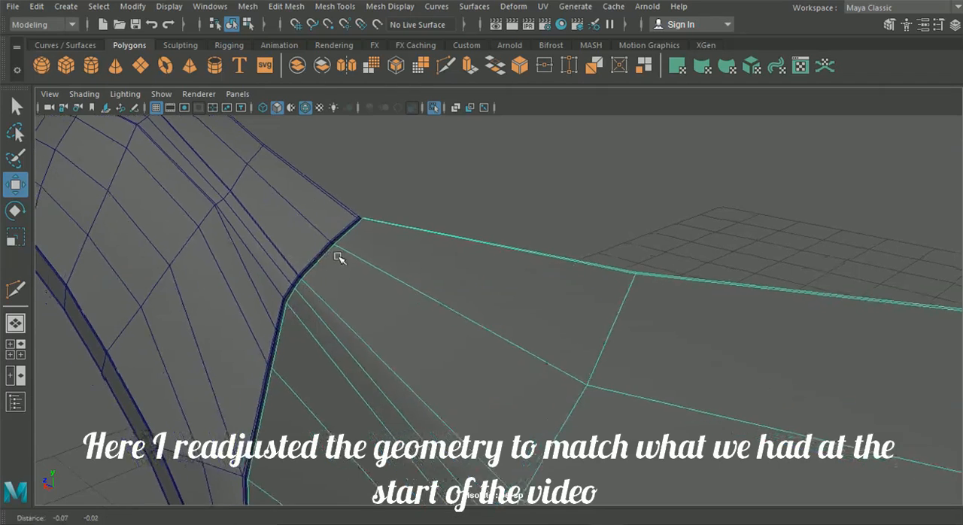
scroll(328, 199, up, 5)
alt+middle_drag(328, 198, 476, 217)
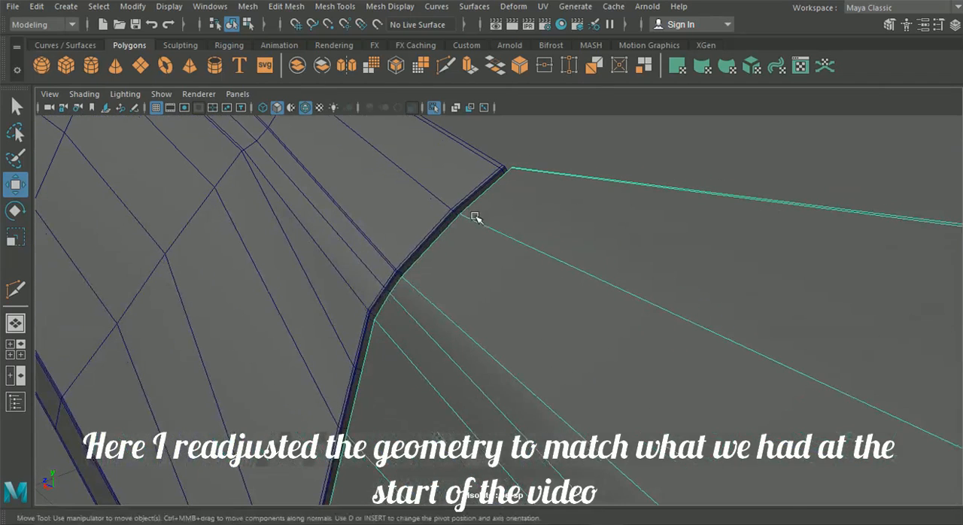
Step: Insert an edge loop on the door close beside its crease line, starting at the joint with the front wing
click(298, 8)
mouse_move(335, 6)
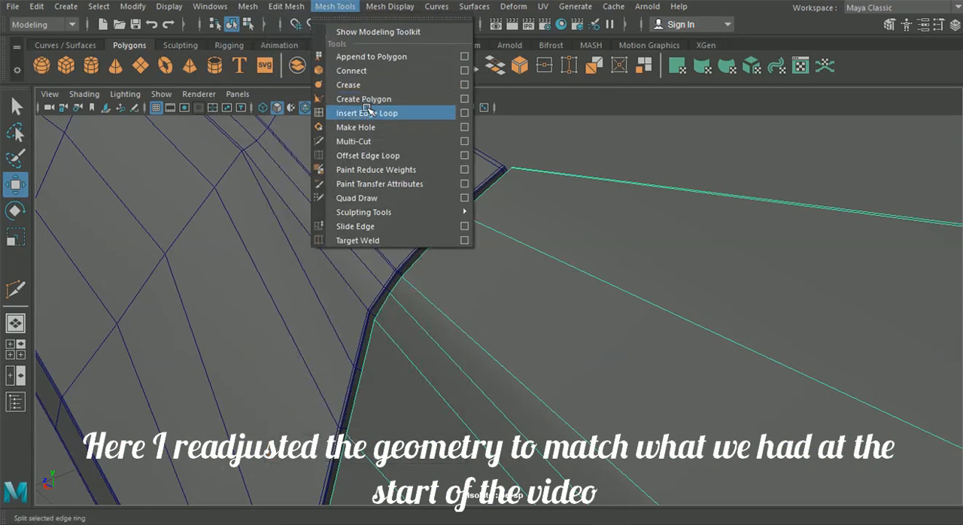
click(375, 117)
scroll(355, 268, up, 6)
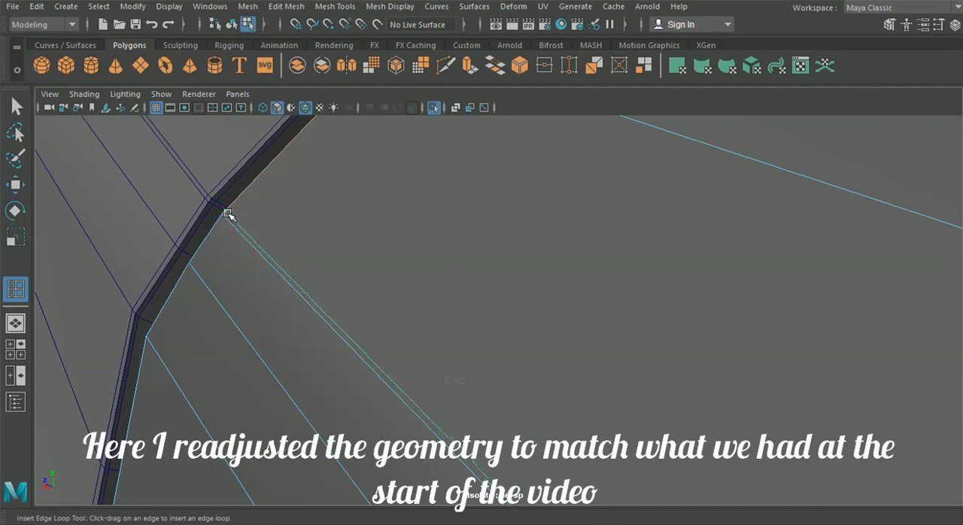
mouse_move(210, 190)
alt+middle_down()
mouse_move(263, 218)
mouse_move(374, 359)
mouse_move(474, 420)
alt+middle_up()
click(241, 189)
alt+middle_drag(318, 294, 373, 347)
Step: Insert an edge loop on the front wing close beside its crease line, undoing the previous action first
scroll(262, 294, up, 3)
scroll(262, 294, up, 2)
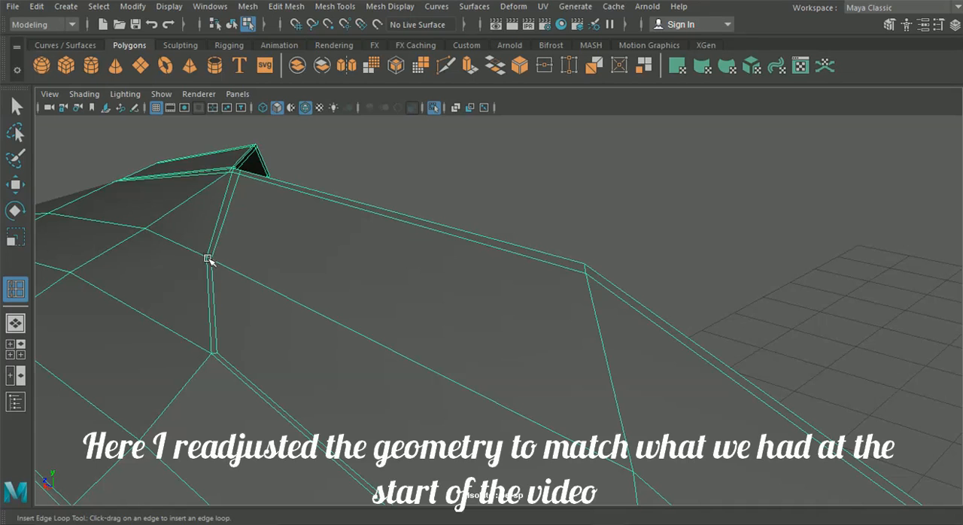
key(ctrl+z)
alt+middle_drag(192, 259, 337, 280)
scroll(303, 263, up, 3)
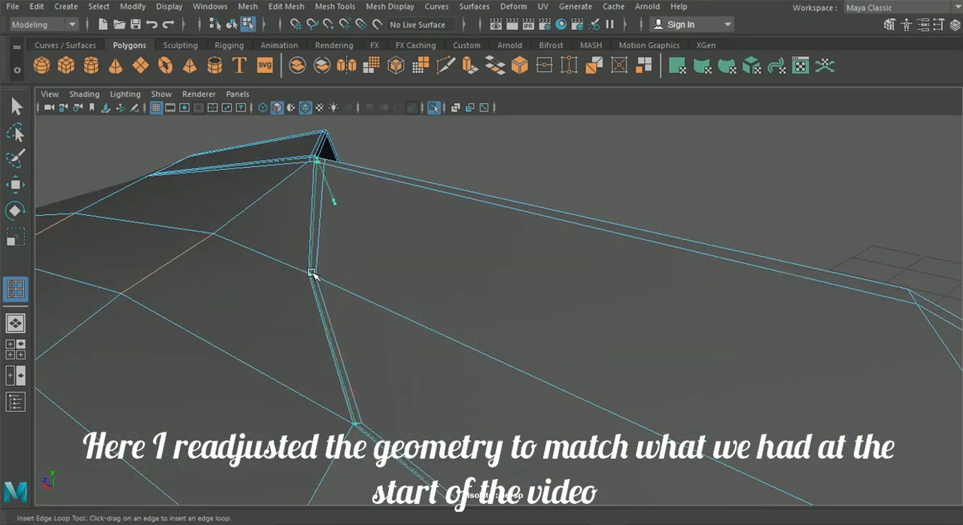
scroll(339, 275, down, 4)
mouse_move(615, 391)
alt+middle_down()
mouse_move(526, 335)
mouse_move(379, 188)
alt+middle_up()
alt+middle_drag(477, 310, 454, 255)
click(434, 306)
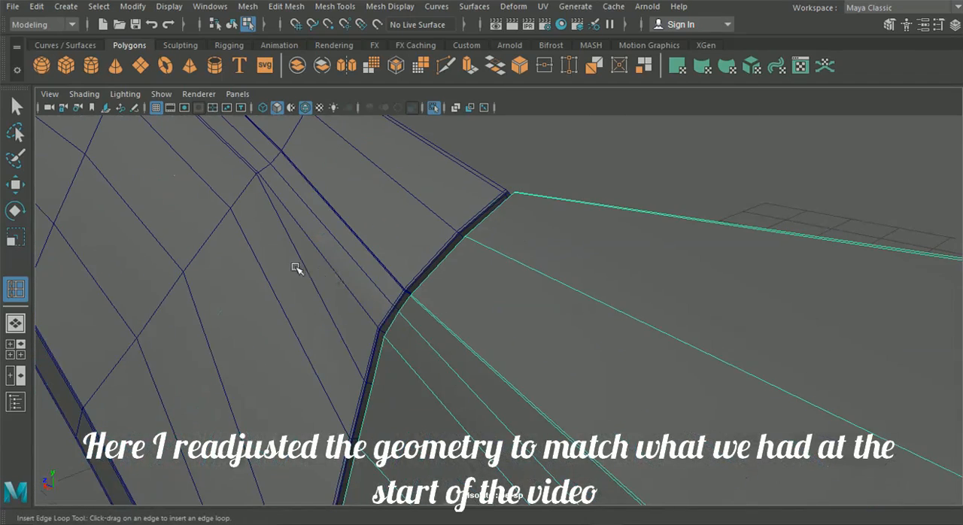
Step: Insert a second edge loop on the door, tight against the crease line at the front wing joint
alt+middle_drag(301, 257, 323, 245)
scroll(320, 242, up, 5)
scroll(276, 238, up, 1)
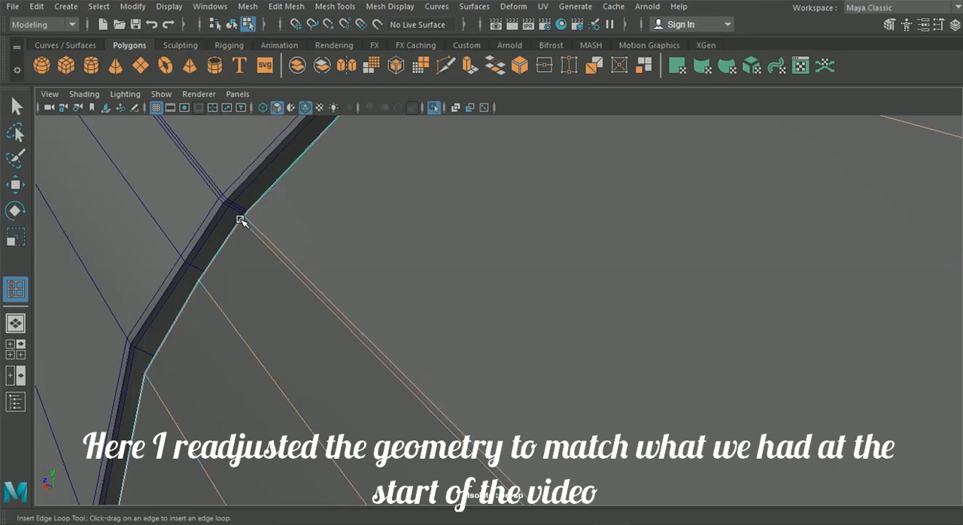
alt+middle_drag(332, 261, 407, 286)
alt+right_drag(239, 226, 298, 274)
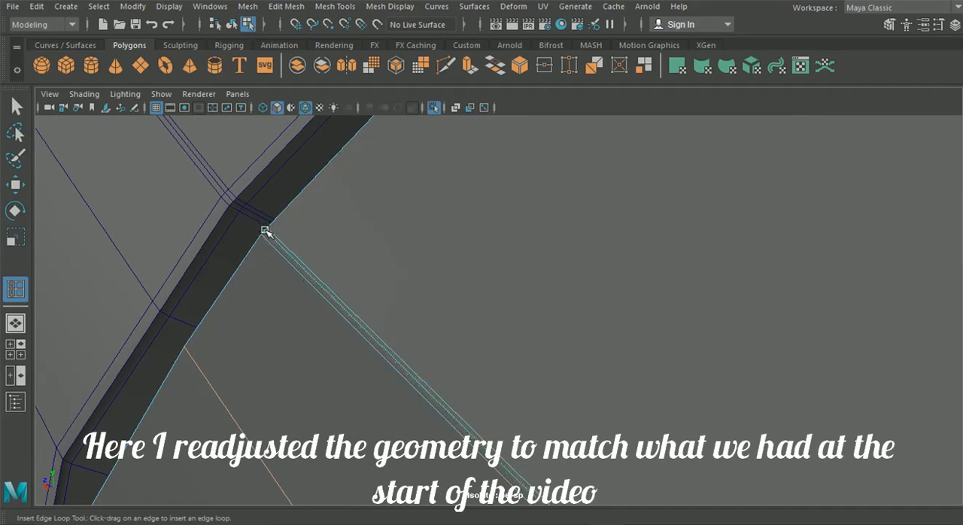
click(263, 231)
scroll(309, 268, down, 7)
alt+drag(331, 282, 540, 362)
alt+middle_drag(578, 359, 60, 209)
Step: Preview the door smoothed with the wireframe overlay off and inspect its crease from the front edge to the handle
click(232, 26)
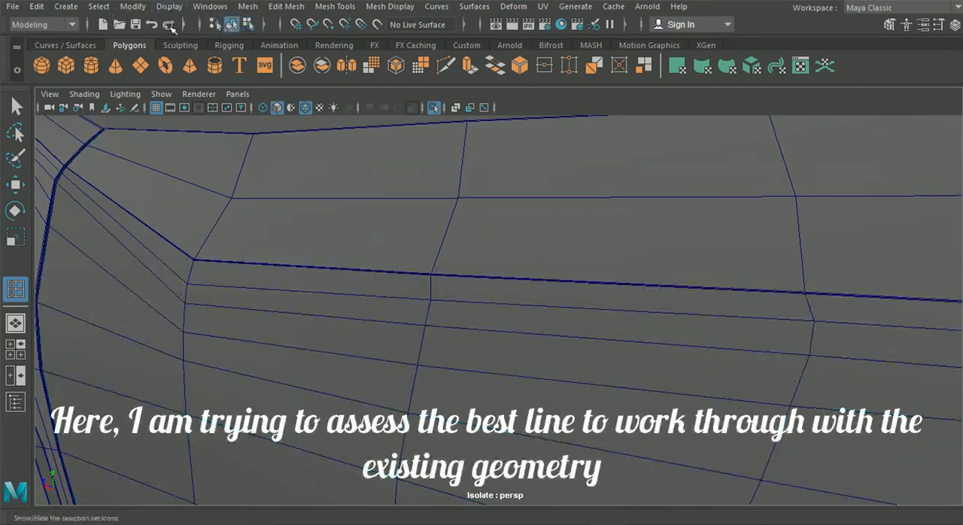
click(300, 243)
key(3)
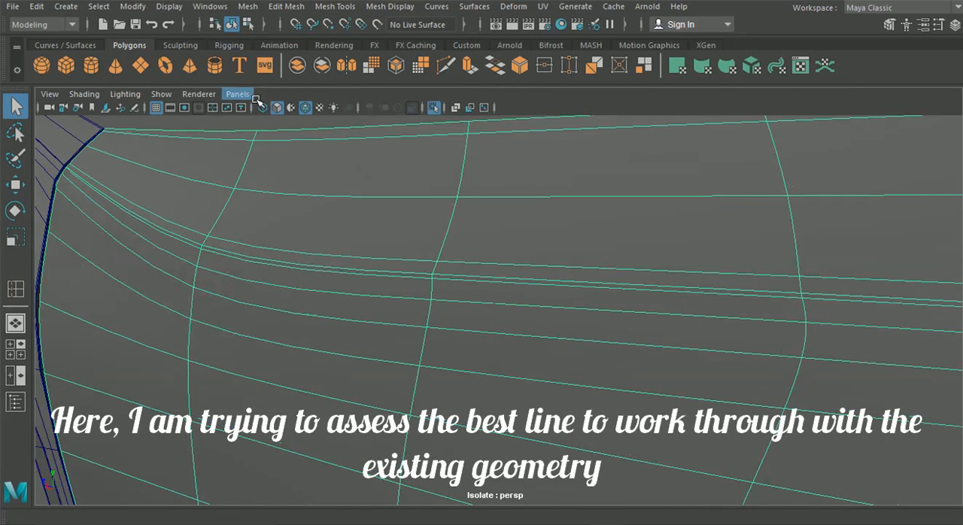
click(308, 107)
scroll(304, 164, down, 4)
click(361, 162)
alt+drag(362, 209, 383, 275)
alt+middle_drag(383, 276, 45, 295)
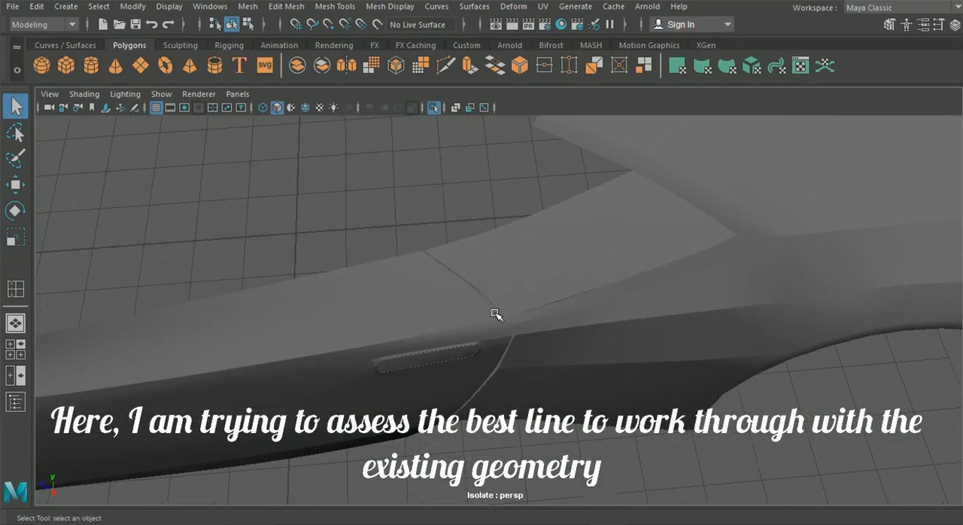
scroll(441, 313, up, 5)
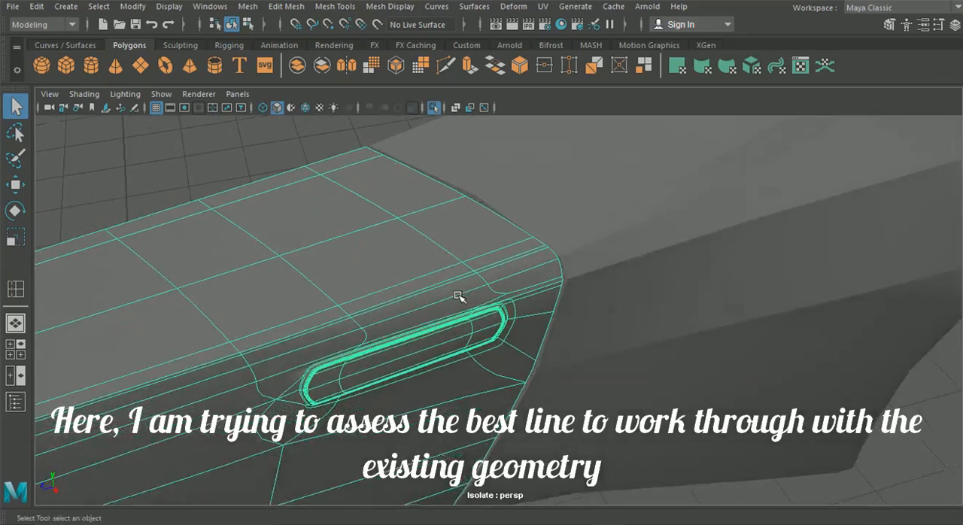
mouse_move(293, 308)
alt+middle_down()
mouse_move(721, 185)
mouse_move(851, 134)
alt+middle_up()
alt+middle_drag(362, 330, 570, 277)
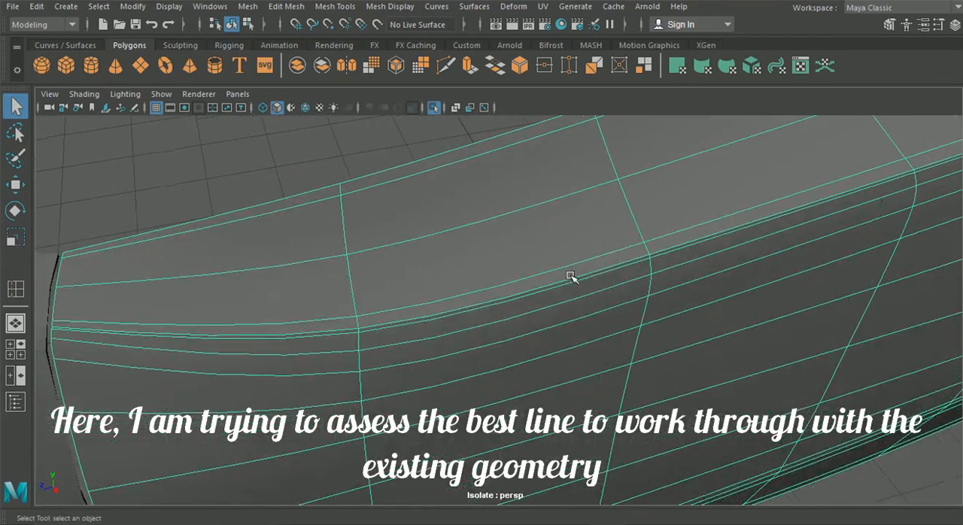
Step: Return the door to its unsmoothed display and examine how its crease lines run between the front wing and the handle
key(1)
alt+middle_drag(663, 244, 217, 344)
alt+middle_drag(783, 199, 405, 341)
alt+drag(405, 341, 513, 295)
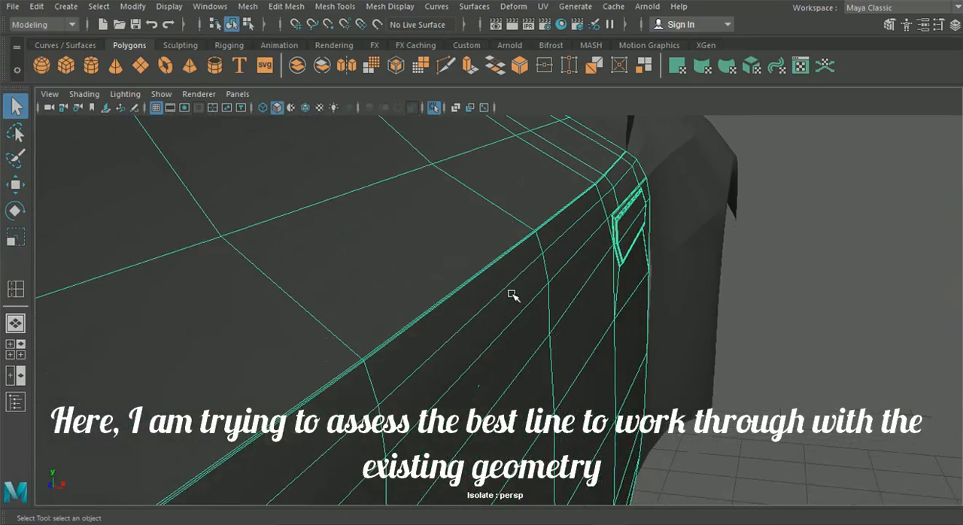
alt+middle_drag(512, 295, 509, 293)
alt+drag(506, 294, 439, 300)
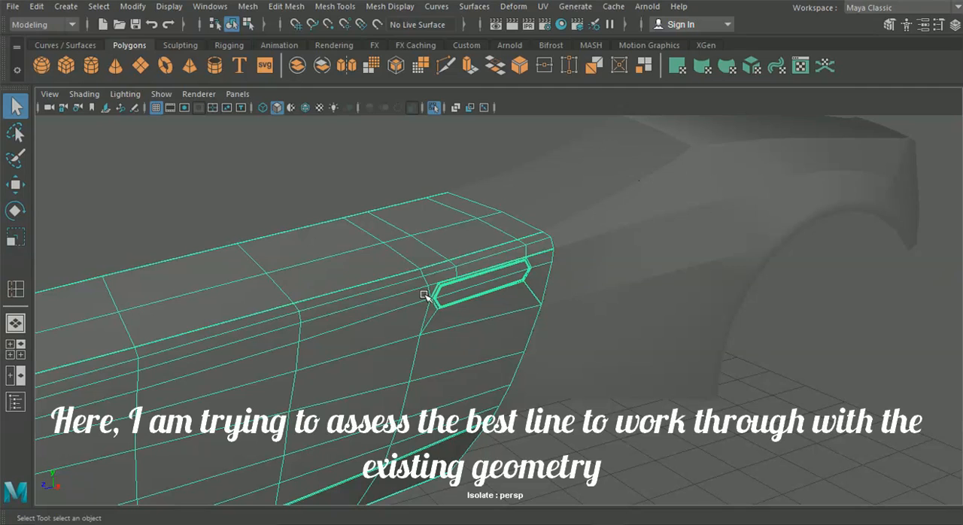
scroll(327, 288, up, 4)
alt+middle_drag(321, 286, 459, 296)
alt+drag(352, 347, 590, 247)
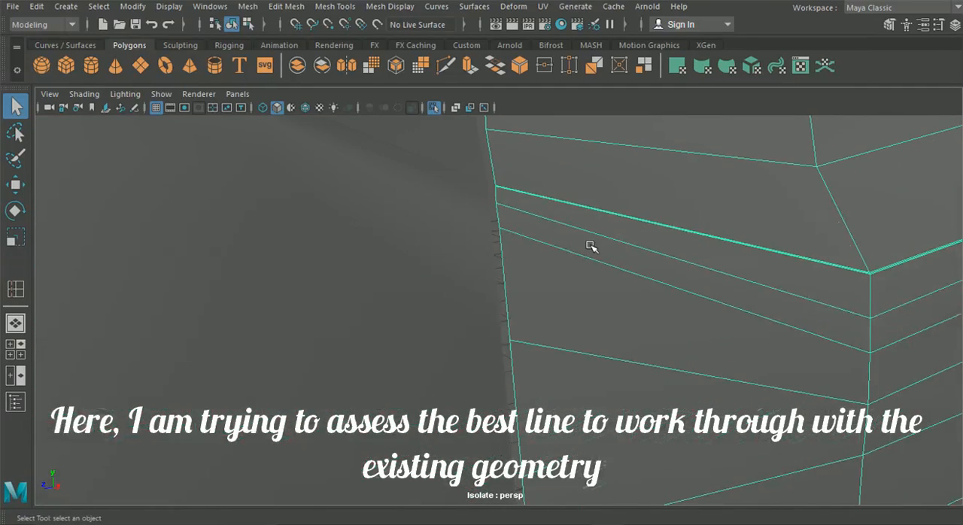
Step: Undo the last edge loops inserted on the door and front wing
key(ctrl+z)
key(ctrl+z)
key(ctrl+z)
key(ctrl+z)
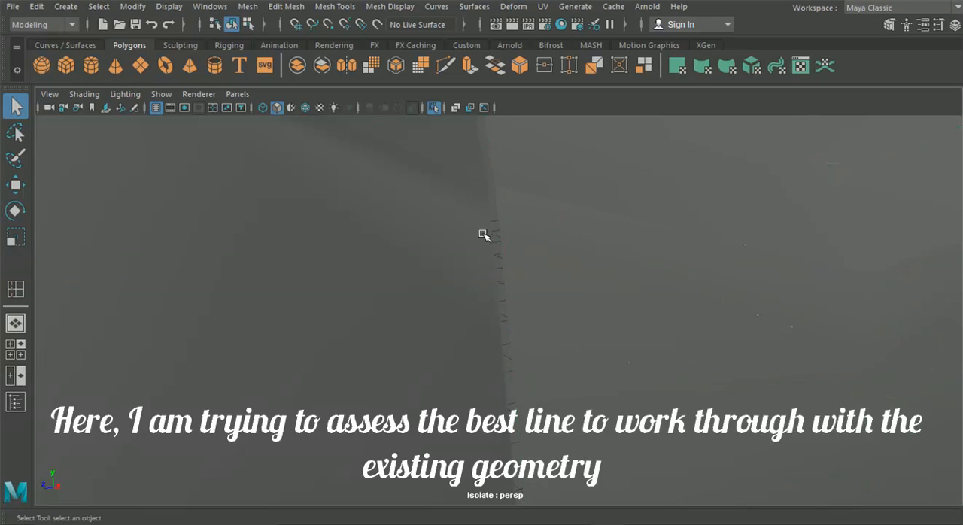
key(ctrl+z)
alt+middle_drag(484, 234, 518, 269)
key(ctrl+z)
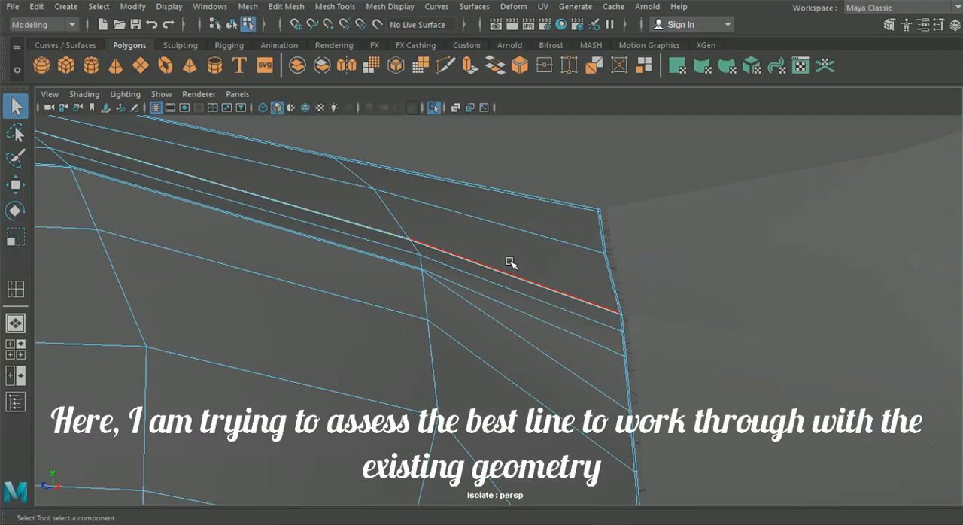
Step: Examine the front wing's crease lines and compare the door's joints with the front and rear wings
alt+drag(497, 282, 262, 324)
alt+middle_drag(263, 325, 617, 241)
alt+right_drag(617, 241, 549, 246)
alt+middle_drag(517, 243, 449, 251)
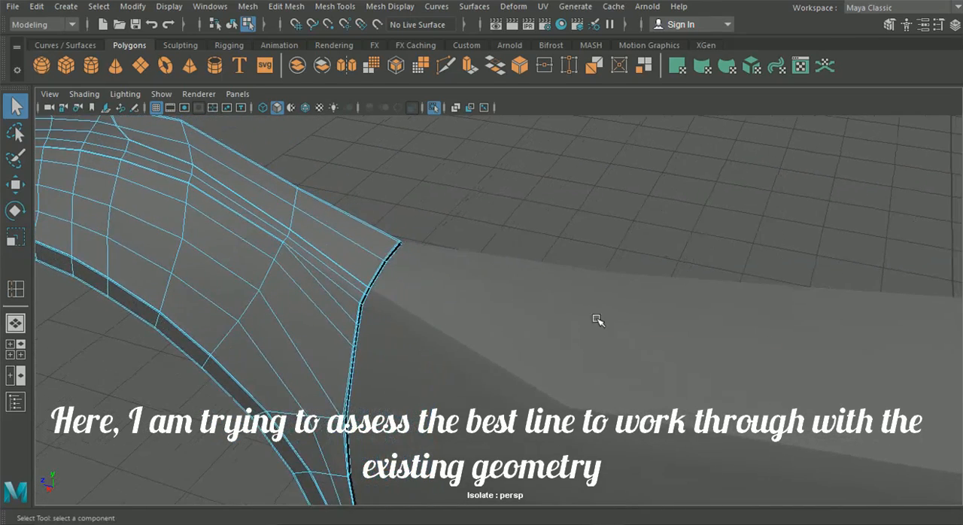
alt+middle_drag(597, 320, 276, 226)
alt+middle_drag(602, 244, 271, 249)
alt+drag(271, 249, 398, 262)
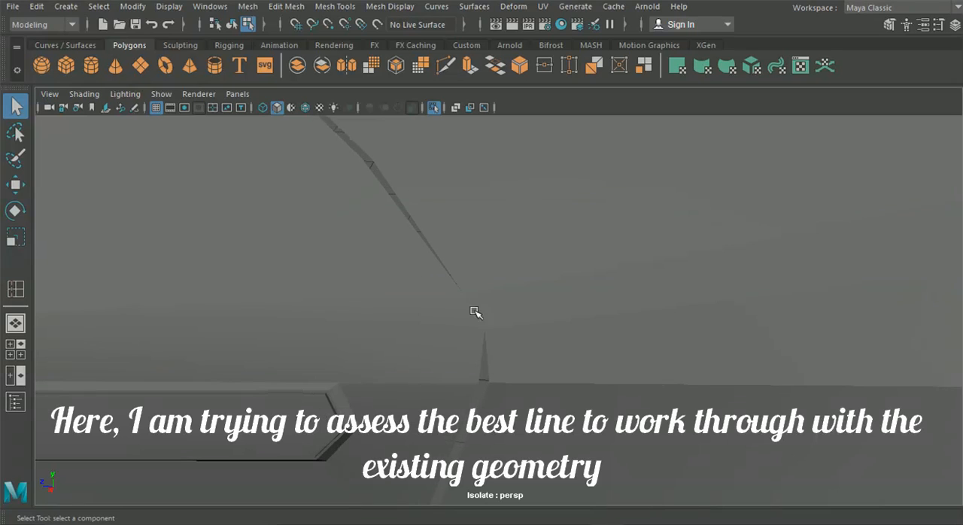
scroll(500, 320, down, 5)
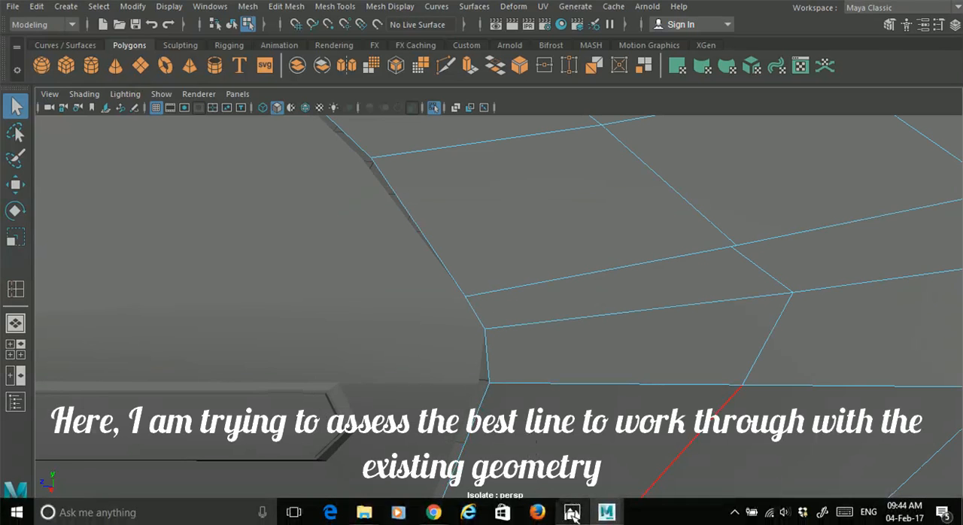
Step: Check the image viewer briefly and examine the rear wing's edge lines where they meet the door near the handle
click(572, 512)
click(574, 516)
alt+middle_drag(583, 459, 467, 381)
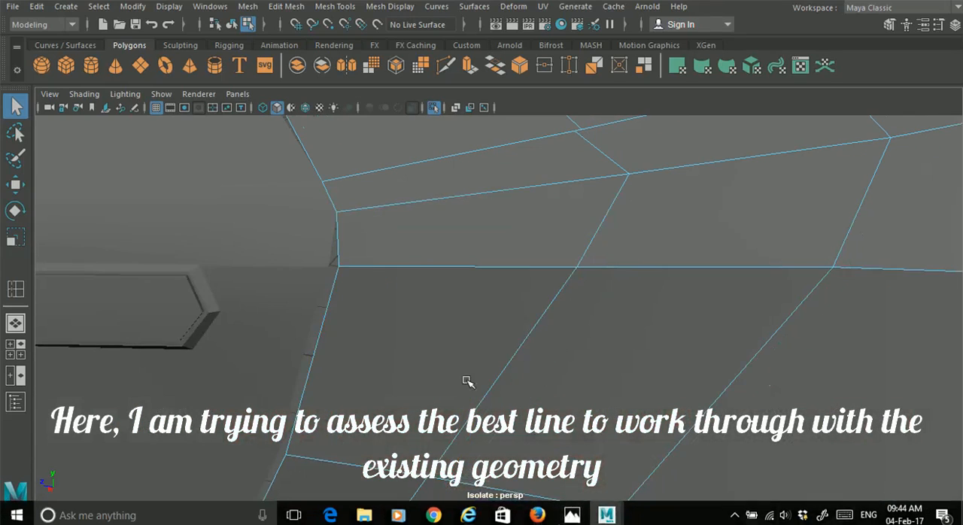
alt+drag(338, 316, 278, 288)
right_drag(280, 242, 279, 66)
alt+drag(299, 226, 635, 207)
alt+middle_drag(635, 206, 629, 273)
Step: Delete the extra edge loop running beside the door's crease line with Delete Edge/Vertex
alt+right_drag(452, 302, 537, 444)
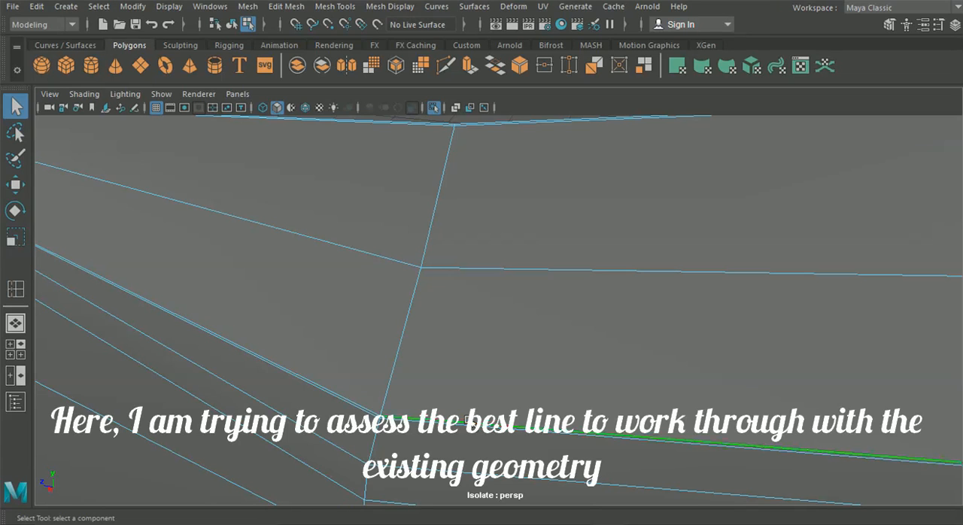
click(248, 6)
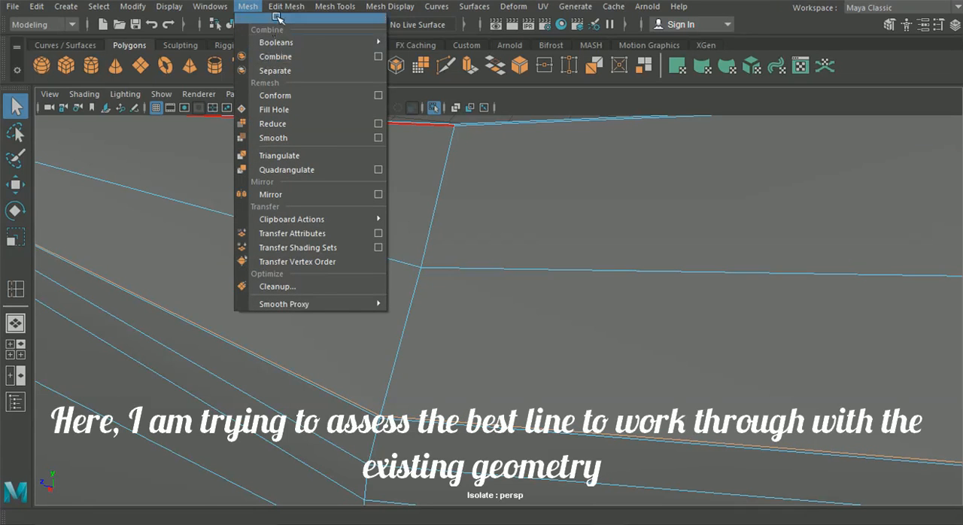
mouse_move(286, 6)
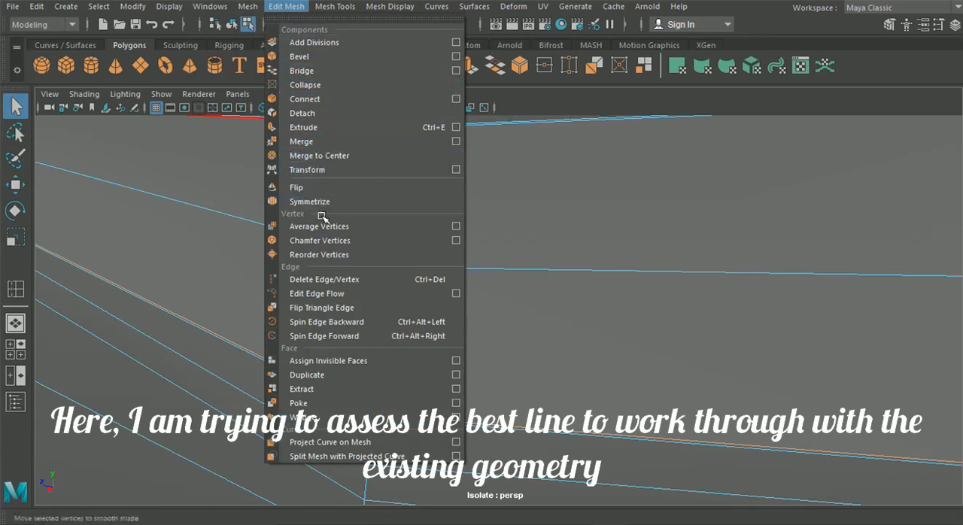
click(322, 281)
scroll(282, 292, down, 3)
scroll(281, 292, down, 2)
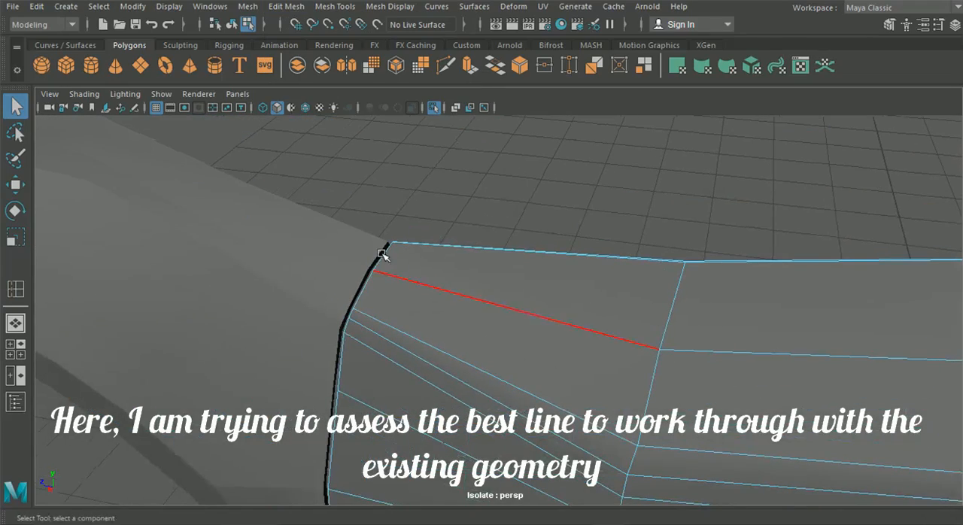
Step: Show the wireframe over the shaded panels and put the front wing into edge selection near its notch
click(303, 107)
alt+drag(349, 205, 288, 215)
mouse_move(289, 216)
alt+middle_down()
mouse_move(424, 239)
mouse_move(479, 276)
alt+middle_up()
alt+drag(480, 276, 368, 255)
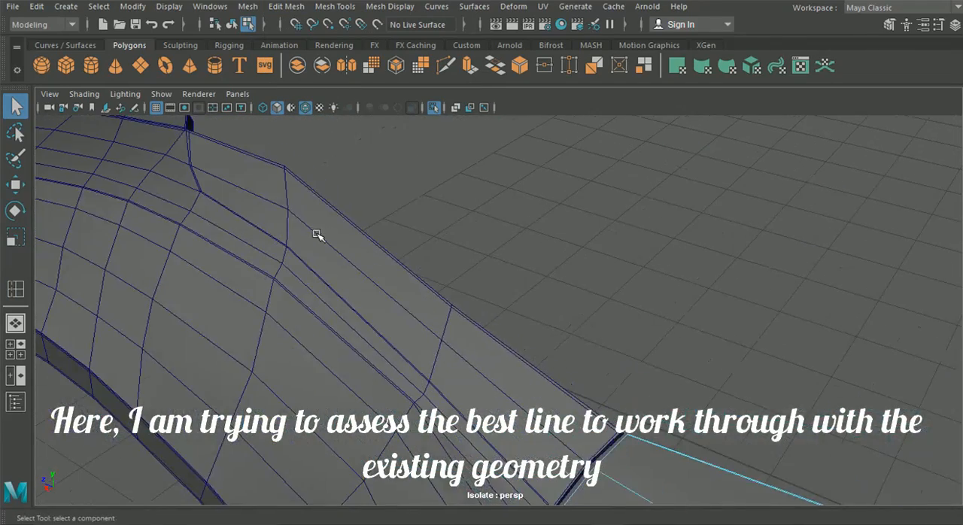
drag(186, 166, 186, 165)
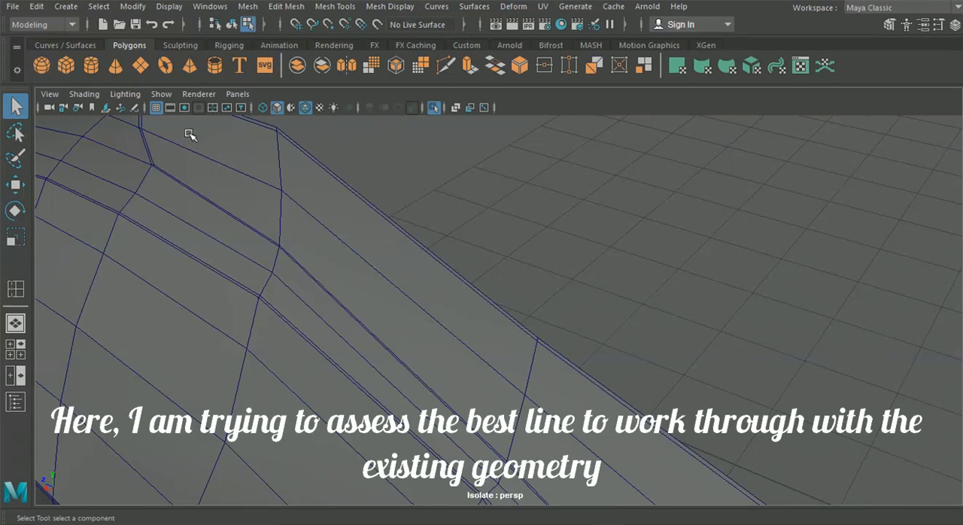
click(205, 163)
right_drag(200, 151, 200, 74)
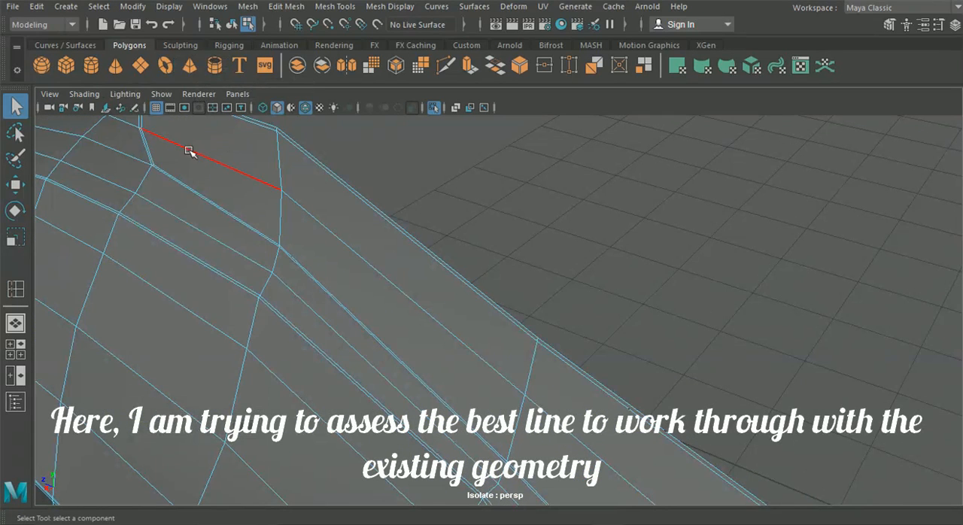
click(450, 65)
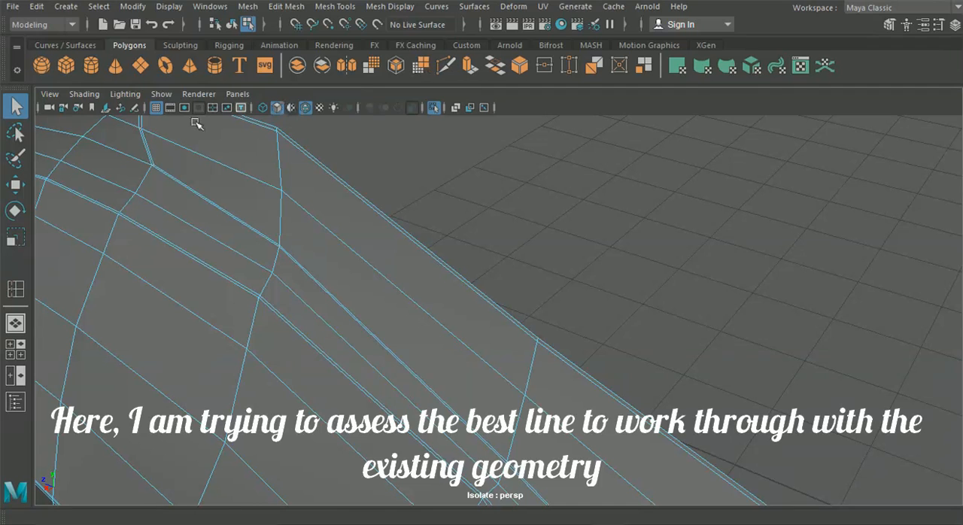
click(135, 194)
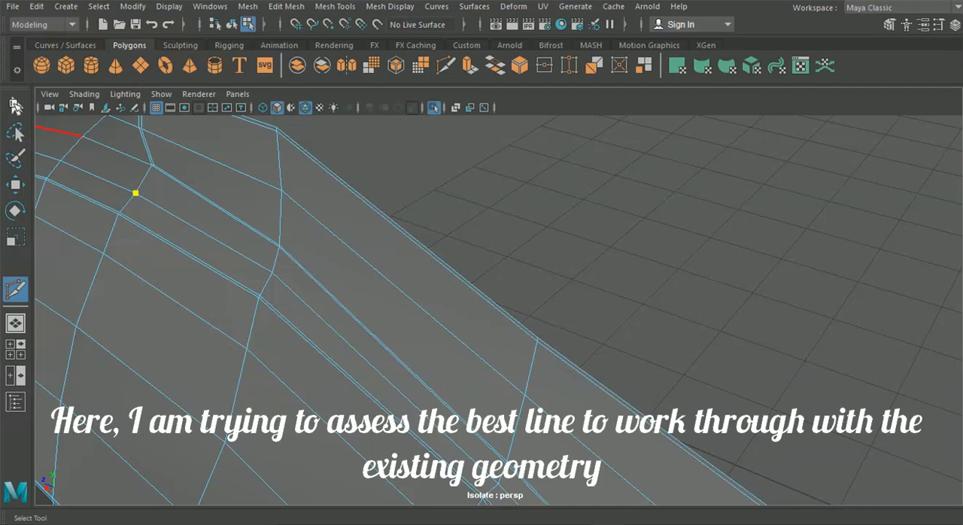
click(15, 105)
Step: Select the inner line of doubled edges descending from the front wing's notch and remove it with Delete Edge/Vertex
right_drag(131, 149, 144, 78)
alt+middle_drag(170, 164, 248, 248)
alt+right_drag(257, 261, 276, 287)
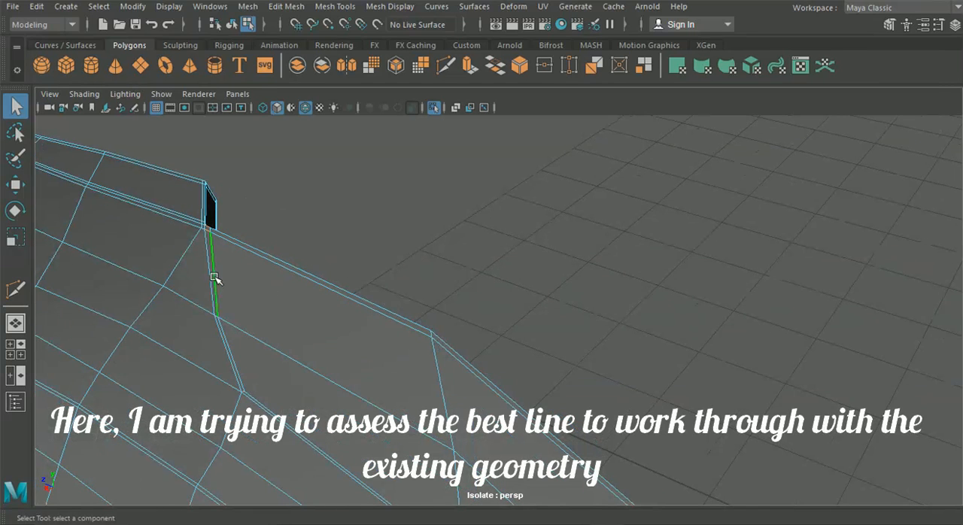
click(298, 8)
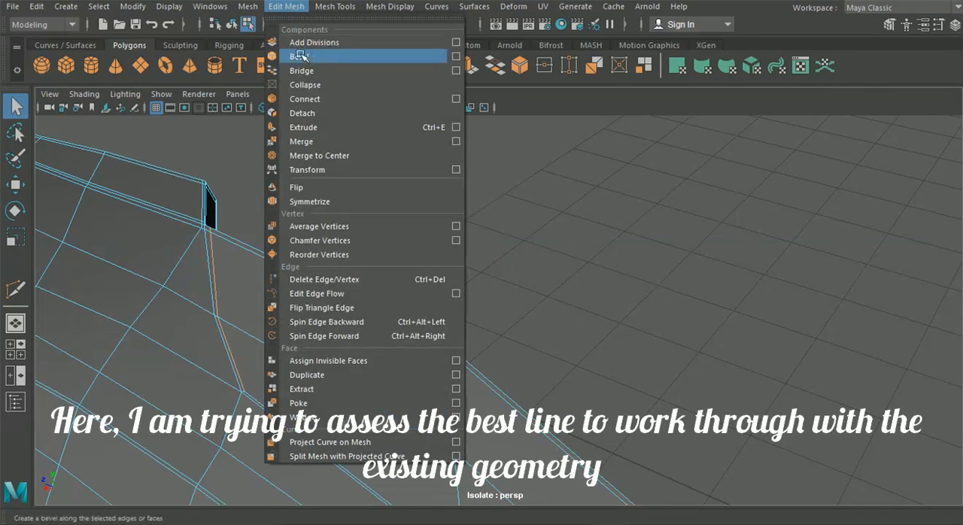
click(350, 279)
Step: Remove the rest of the doubled edge running from the front wing's notch toward the door with Delete Edge/Vertex
alt+middle_drag(262, 394, 180, 273)
alt+middle_drag(190, 205, 273, 260)
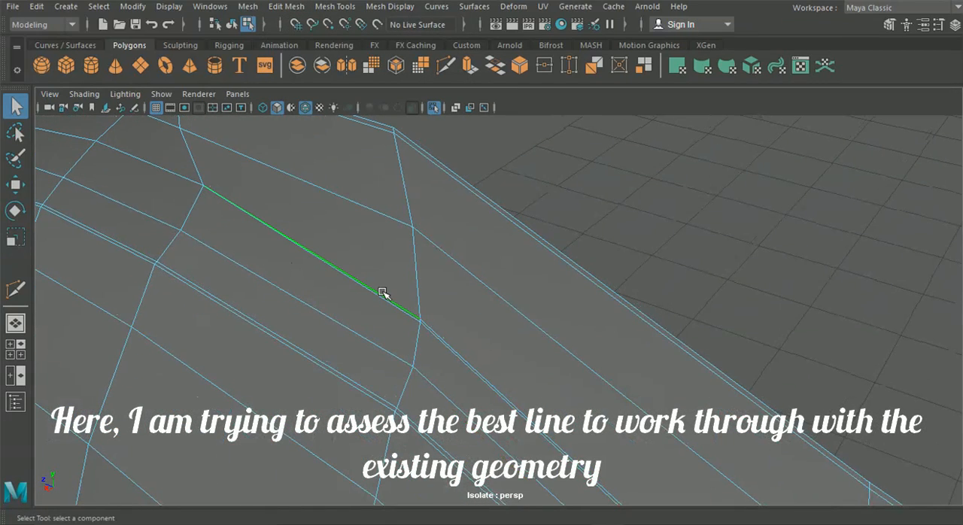
click(286, 6)
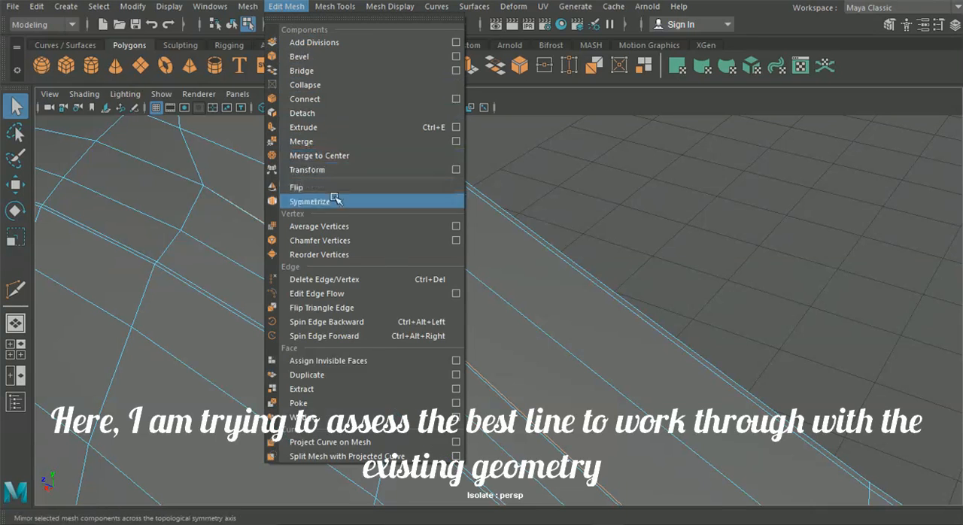
click(334, 280)
alt+middle_drag(324, 264, 301, 246)
Step: Cut a diagonal edge with Multi-Cut across the front wing faces just below the notch
click(447, 66)
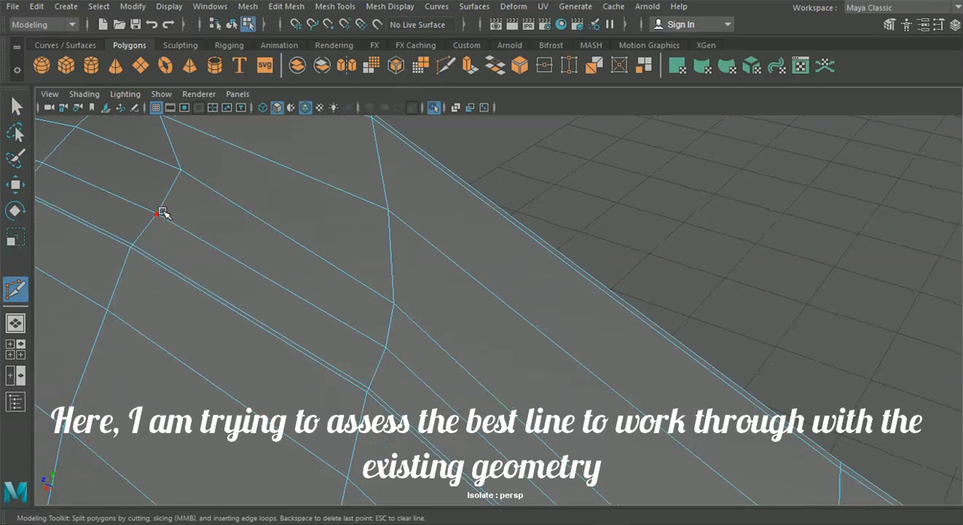
click(367, 286)
key(Return)
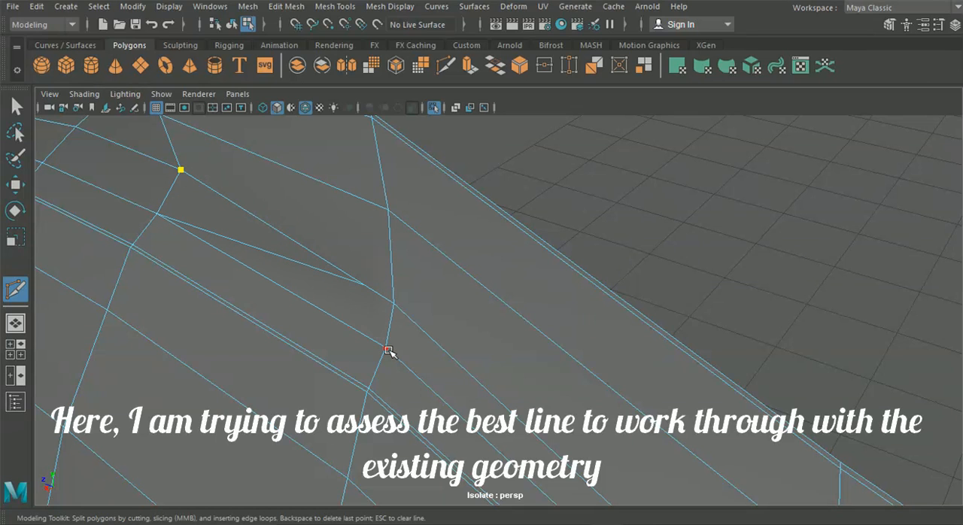
key(BackSpace)
Step: Cut a supporting edge from the front wing's notch through the diagonal edge to the lower crease vertex with Multi-Cut
alt+middle_drag(106, 174, 224, 241)
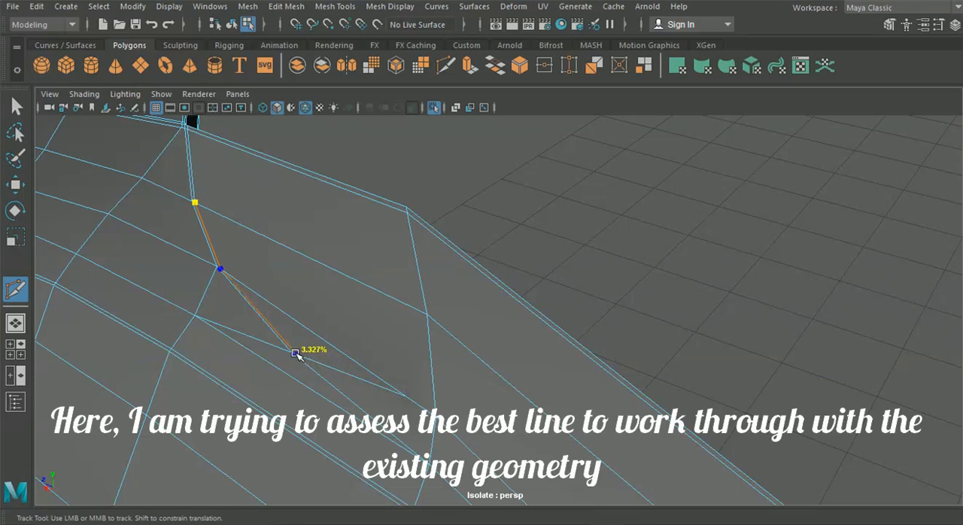
alt+middle_drag(302, 357, 282, 323)
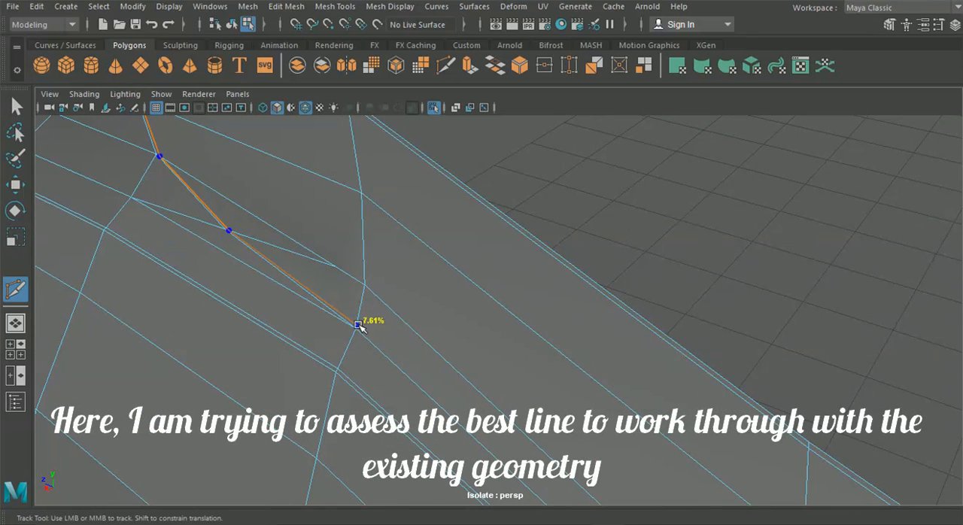
alt+middle_drag(406, 377, 391, 346)
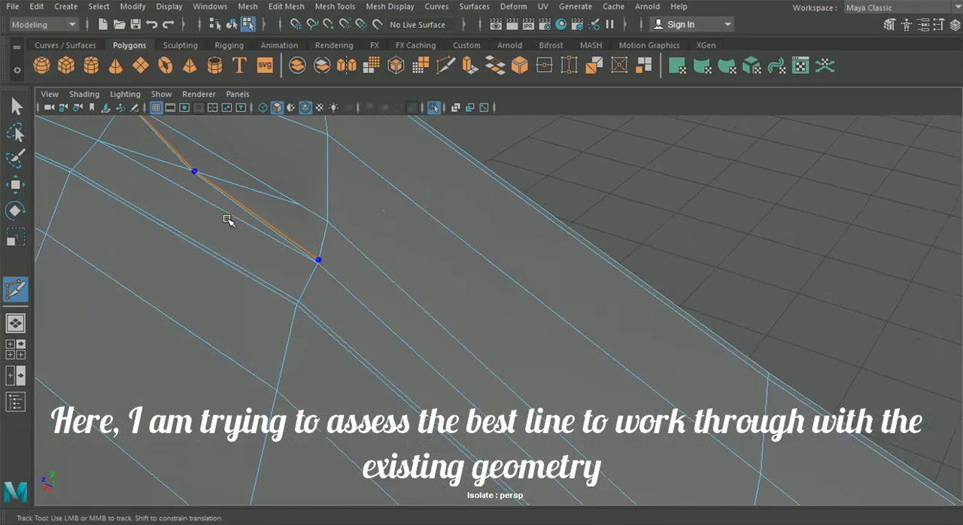
alt+middle_drag(228, 217, 269, 270)
mouse_move(319, 295)
alt+middle_down()
mouse_move(315, 282)
mouse_move(314, 297)
alt+middle_up()
alt+right_drag(314, 297, 323, 278)
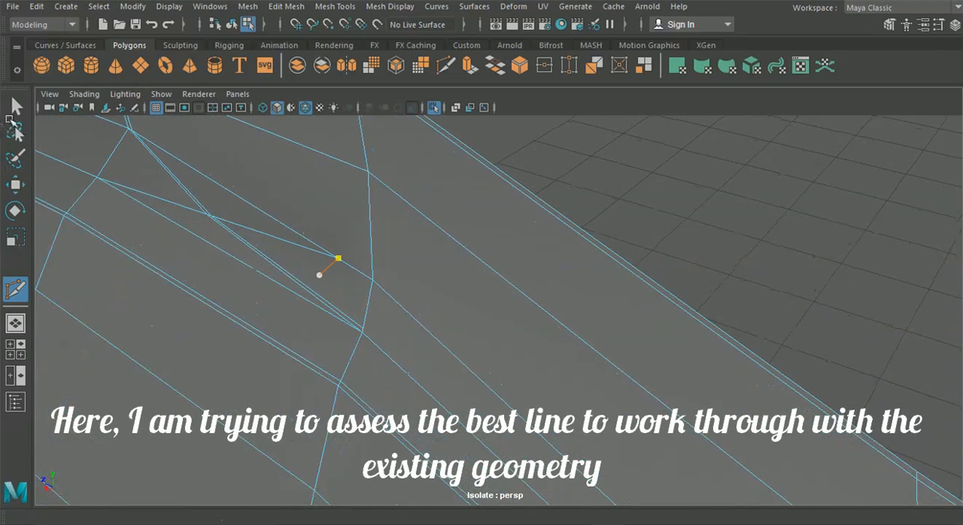
Step: Delete the diagonal edge crossing the new cut on the front wing with Delete Edge/Vertex
click(16, 109)
right_drag(111, 166, 118, 69)
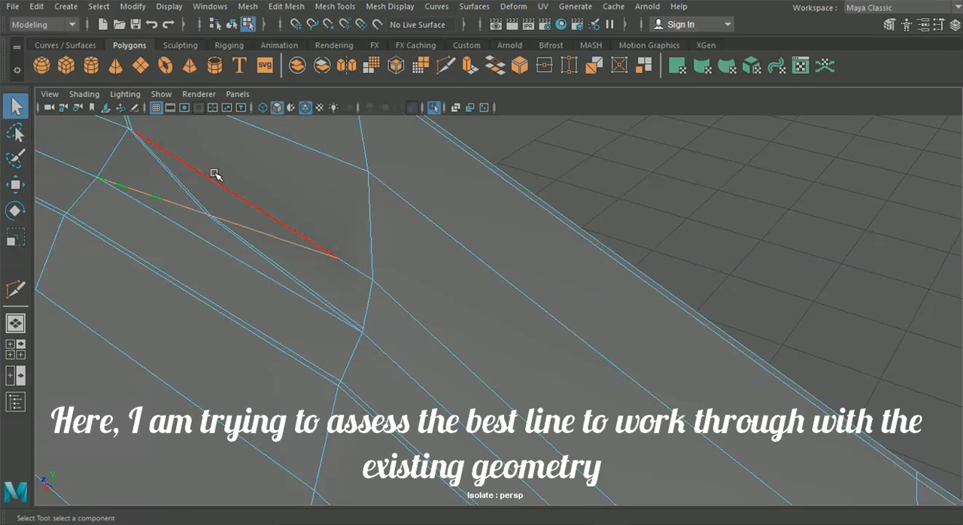
click(248, 6)
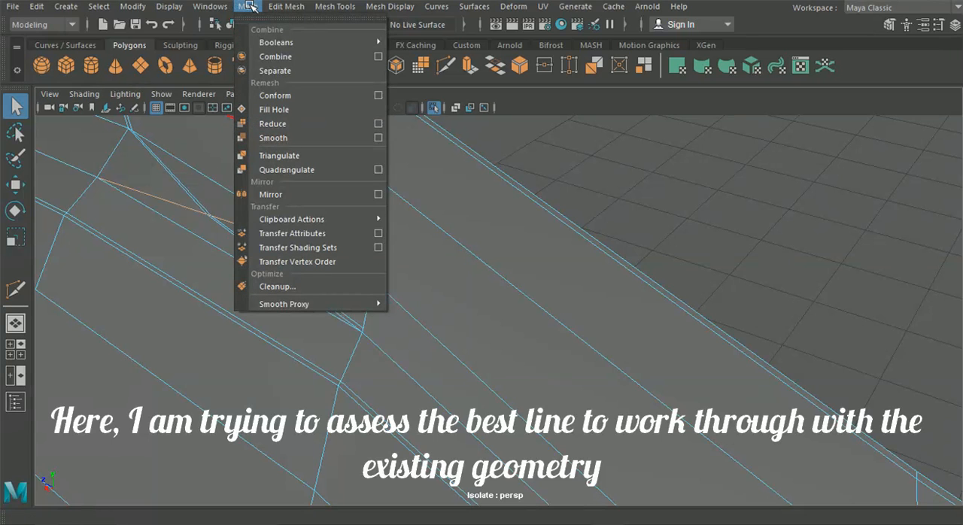
mouse_move(286, 6)
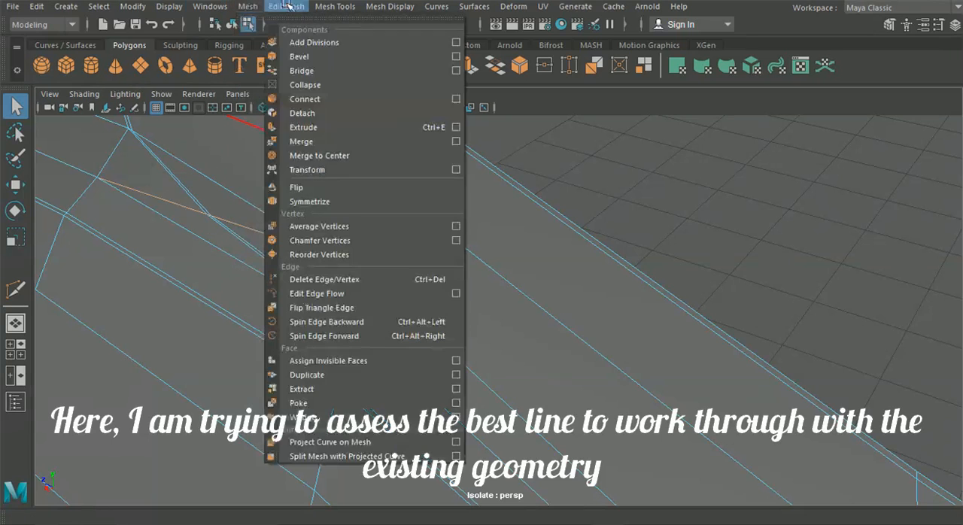
click(357, 279)
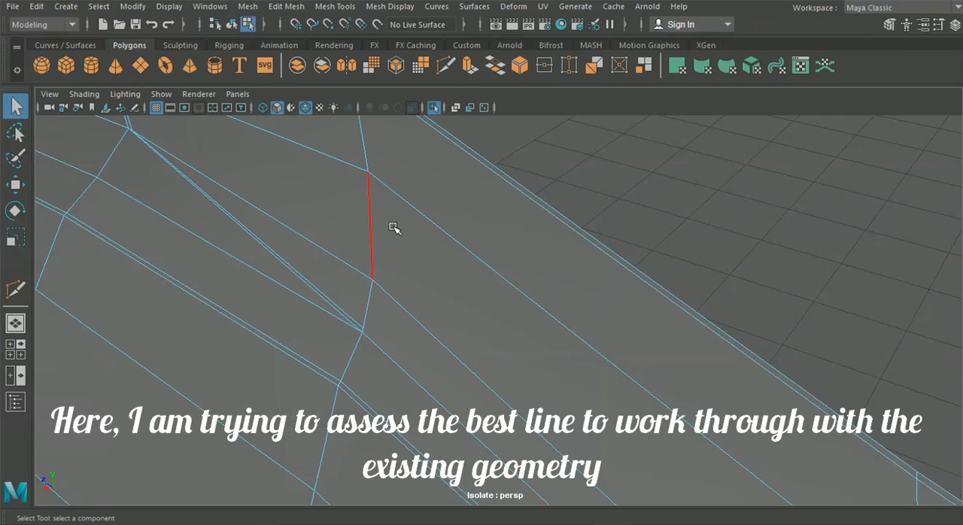
Step: Examine the upper edge below the front wing's notch and how the rerouted lines run toward the door
alt+drag(321, 197, 337, 206)
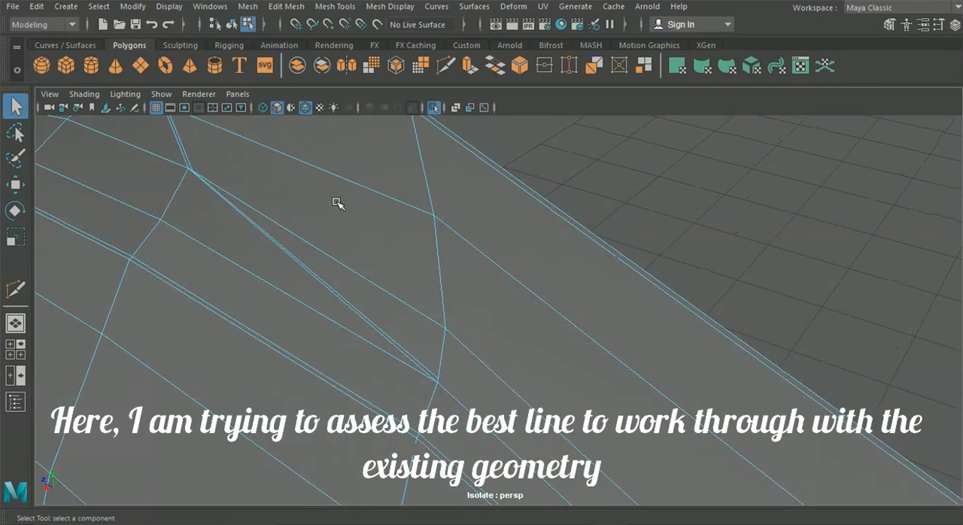
click(435, 324)
alt+drag(439, 327, 458, 364)
scroll(459, 364, down, 5)
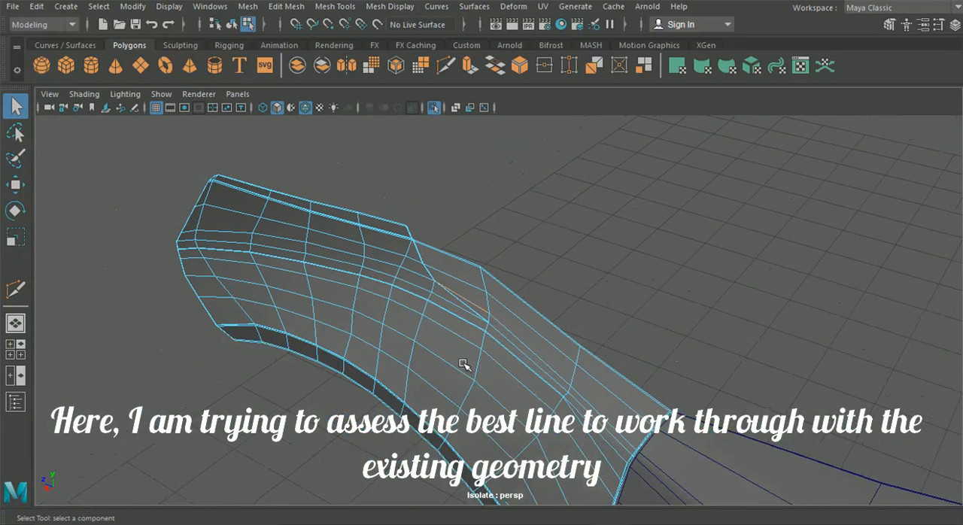
alt+middle_drag(462, 362, 83, 136)
scroll(680, 354, down, 5)
alt+middle_drag(680, 354, 459, 249)
Step: Cut a supporting edge alongside the front wing's crease line up to the door joint with Multi-Cut
key(F8)
click(326, 267)
click(446, 66)
alt+middle_drag(376, 198, 423, 183)
alt+right_drag(423, 183, 430, 338)
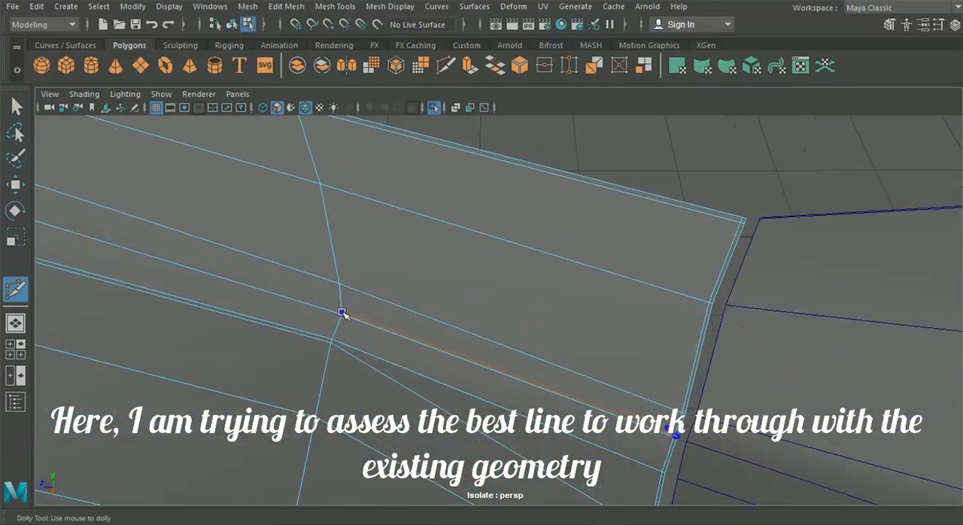
alt+middle_drag(343, 309, 340, 307)
alt+middle_drag(643, 279, 527, 277)
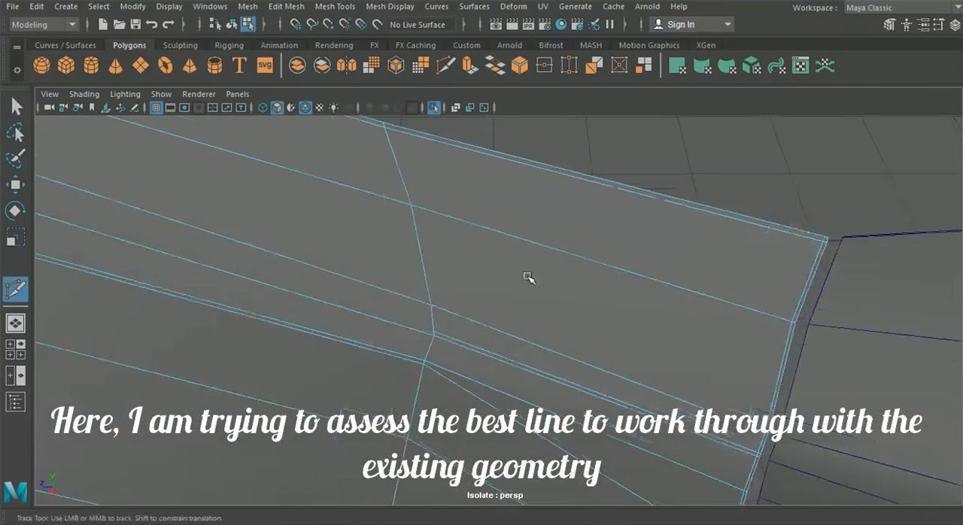
alt+right_drag(455, 330, 434, 189)
Step: Return to object selection and compare the wing and door edge lines with the reference in the side view
key(q)
alt+drag(435, 189, 426, 249)
click(232, 24)
click(324, 197)
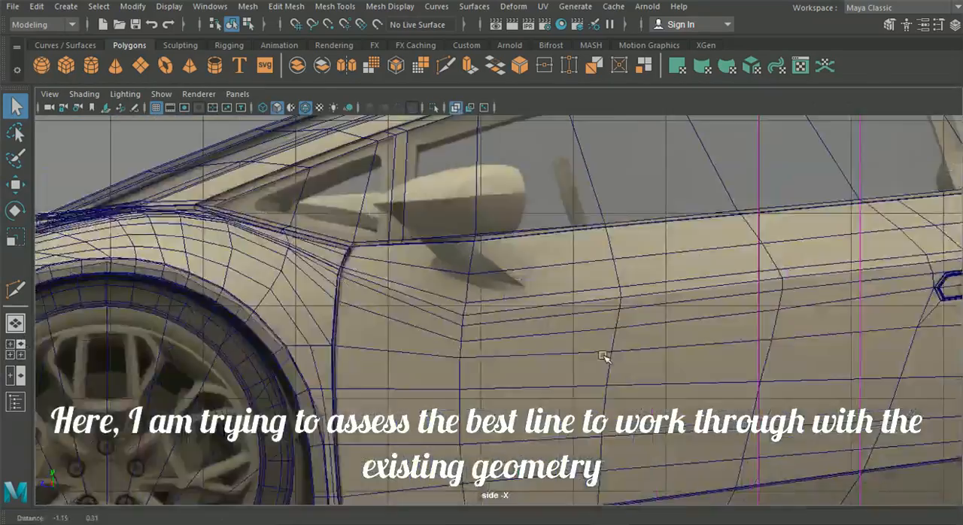
scroll(608, 355, up, 5)
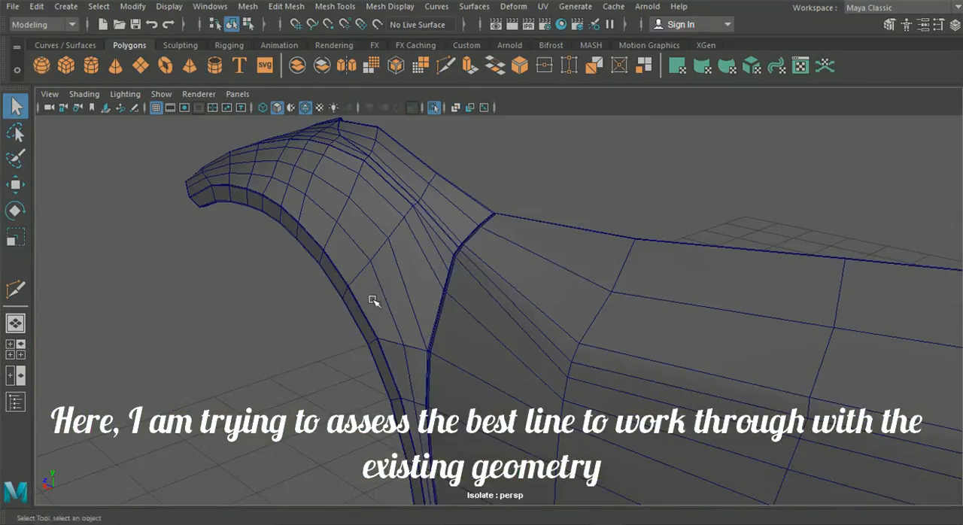
right_click(484, 173)
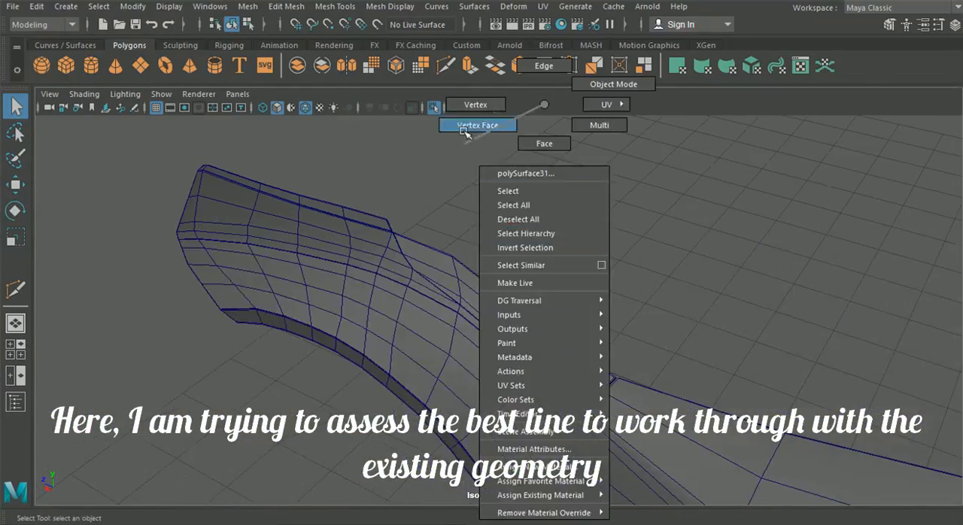
key(space)
key(space)
alt+right_drag(469, 307, 526, 425)
alt+middle_drag(527, 425, 448, 257)
Step: Put the door into vertex selection and open the Move tool's settings
click(419, 261)
right_drag(388, 124, 343, 124)
alt+middle_drag(424, 213, 466, 361)
alt+middle_drag(399, 253, 453, 358)
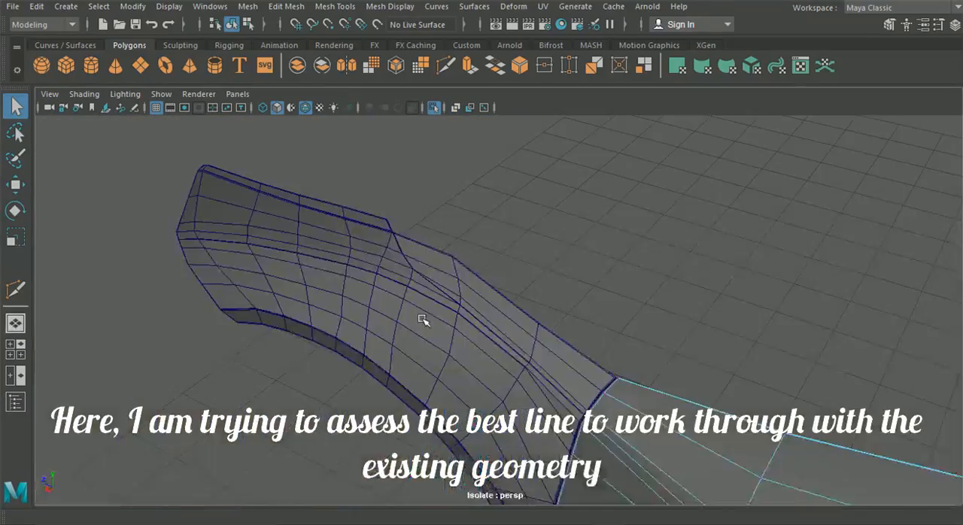
key(w)
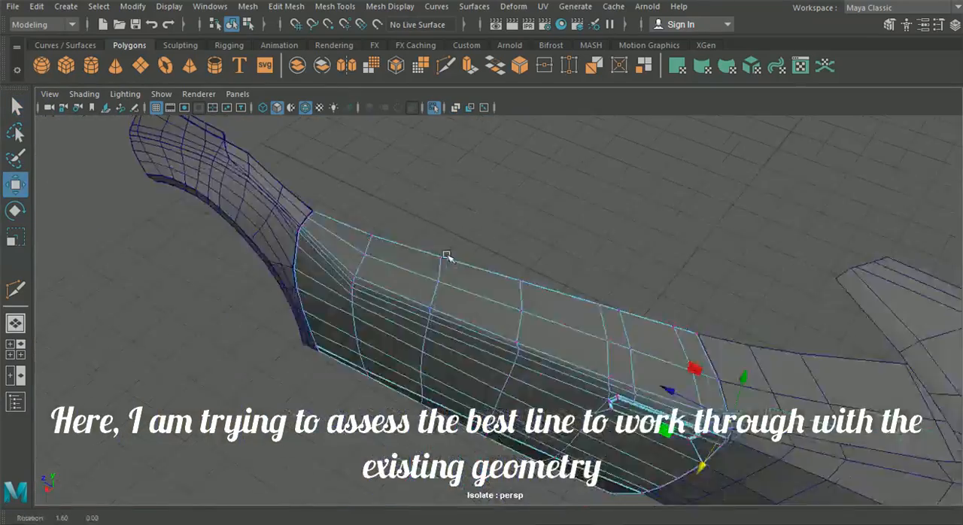
key(f)
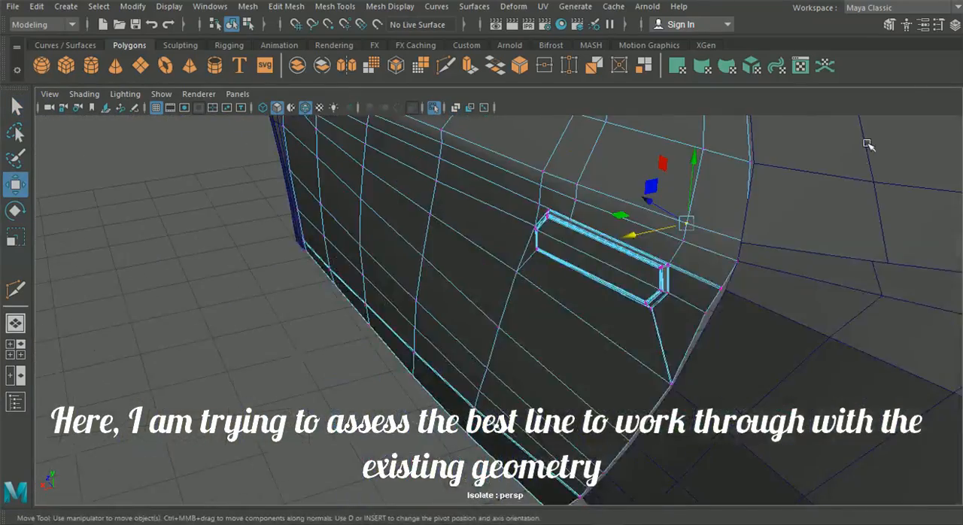
key(ctrl+a)
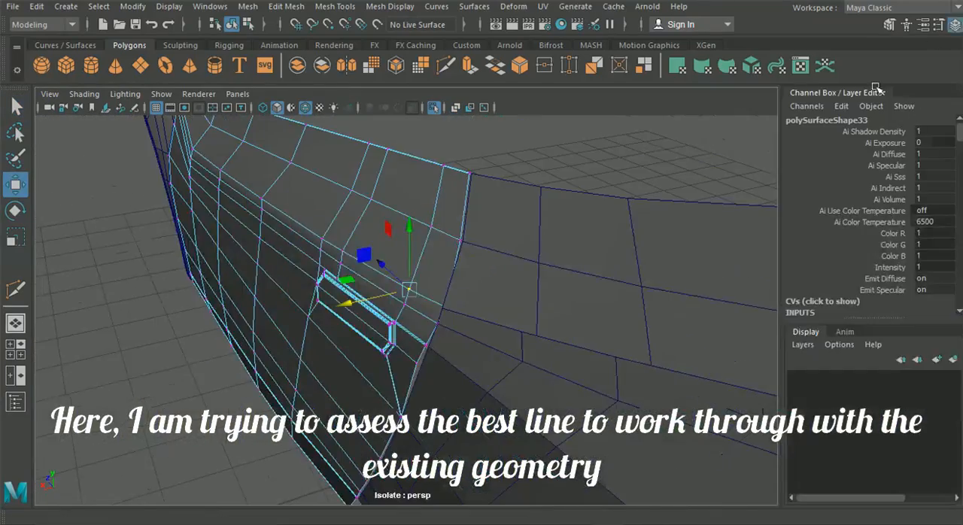
double_click(15, 184)
Step: Adjust the door's crease-line vertices between the handle and the front wing joint, checking them in the side view
drag(464, 280, 468, 254)
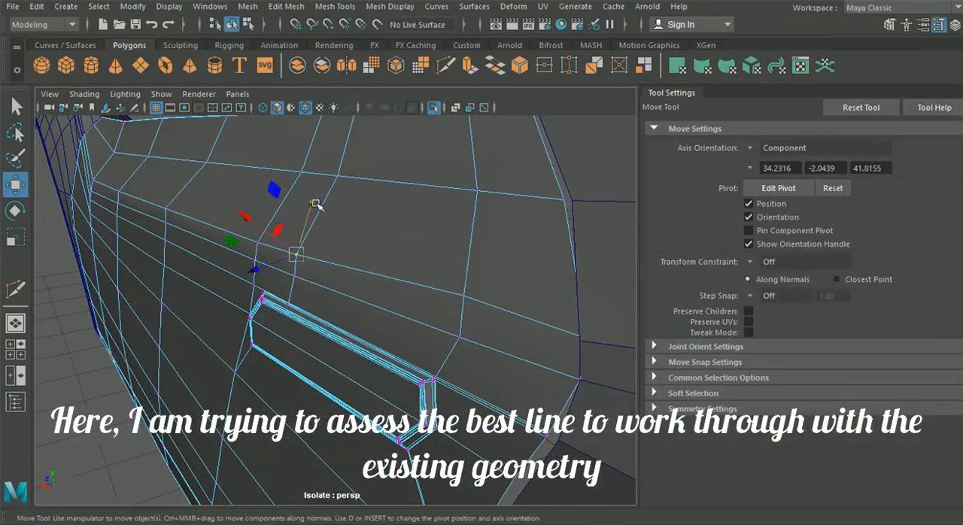
alt+drag(128, 272, 250, 288)
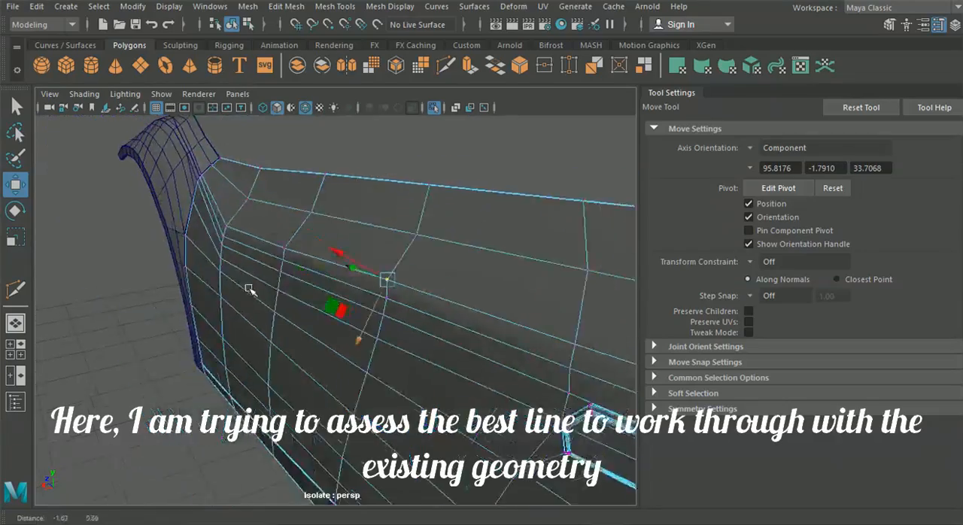
scroll(249, 288, up, 3)
click(248, 206)
drag(226, 253, 229, 247)
click(169, 184)
key(space)
key(space)
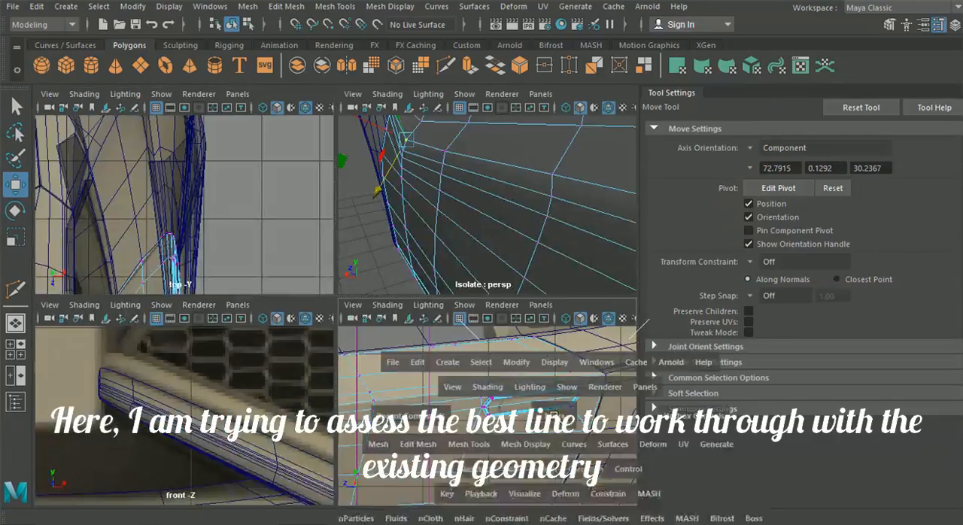
scroll(251, 335, up, 3)
key(space)
key(space)
Step: Adjust the door's crease vertices above the handle and beside the rear wing joint with the Move tool
alt+drag(376, 282, 346, 320)
click(456, 332)
drag(458, 374, 329, 343)
click(404, 323)
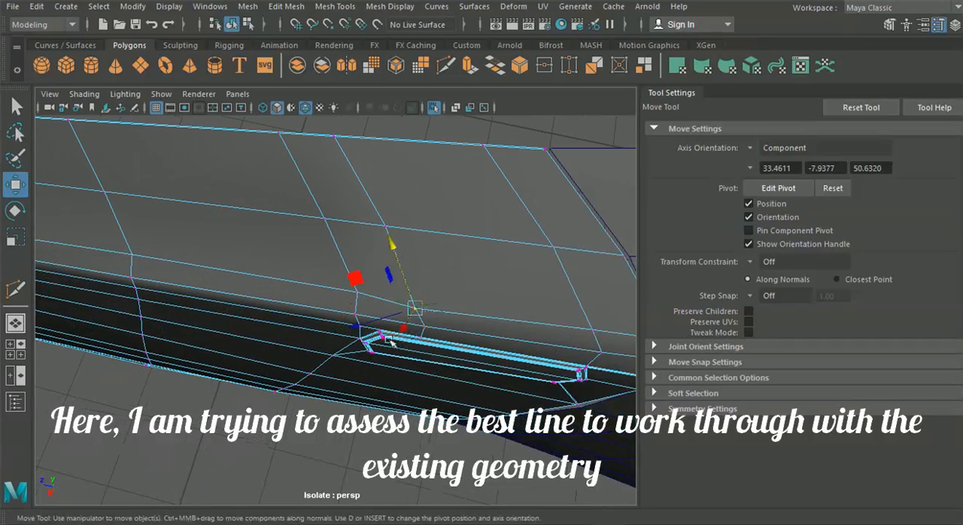
alt+drag(413, 325, 366, 238)
drag(314, 206, 312, 203)
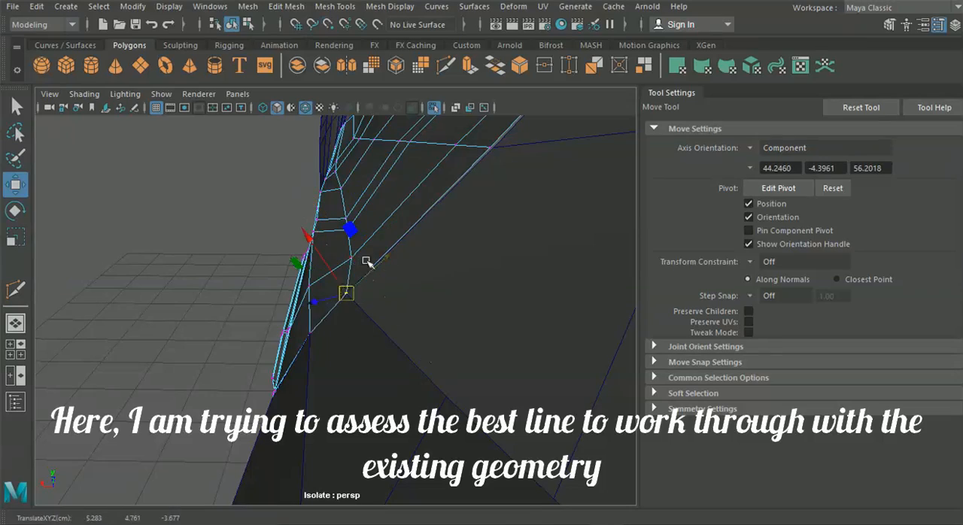
alt+drag(306, 254, 334, 248)
alt+drag(337, 166, 477, 212)
click(427, 231)
drag(403, 174, 398, 166)
alt+drag(398, 167, 345, 200)
alt+drag(307, 142, 444, 173)
Step: Change the Move tool's axis orientation and close its settings
click(775, 147)
click(780, 164)
click(940, 25)
Step: Lower individual vertices along the door's crease slightly along the vertical axis
alt+drag(354, 252, 491, 244)
click(410, 214)
drag(410, 142, 411, 145)
click(474, 185)
drag(473, 128, 473, 133)
alt+drag(384, 223, 471, 200)
click(473, 155)
Step: Pull the door's inward-lying crease vertices slightly outward along X and raise the last one a little
drag(533, 153, 392, 241)
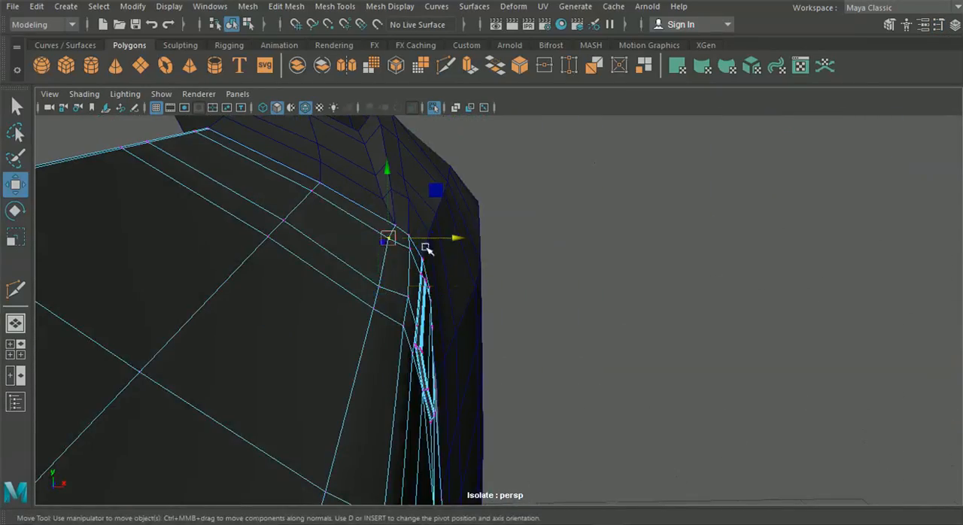
drag(459, 238, 459, 237)
alt+drag(451, 242, 327, 380)
click(288, 300)
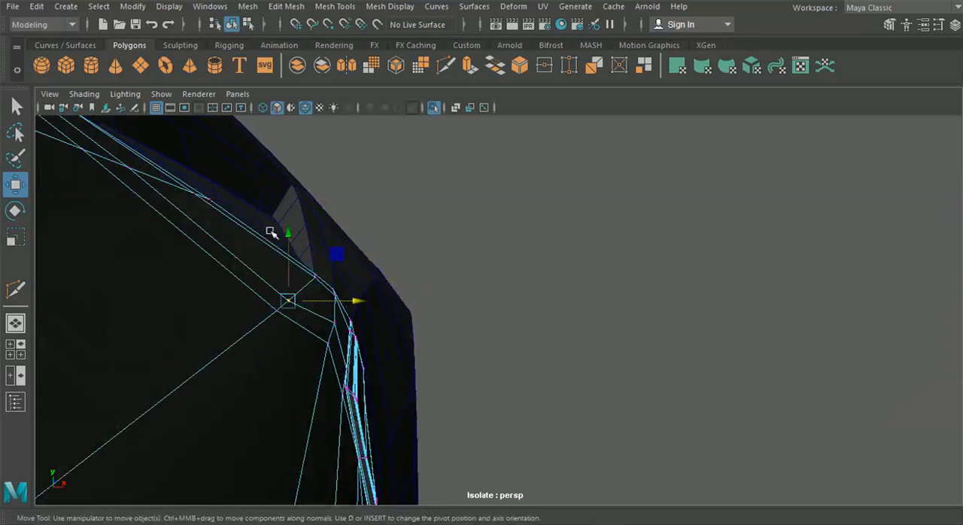
drag(346, 310, 353, 309)
drag(287, 241, 287, 237)
Step: Adjust the door's upper vertices near the front edge along X to even out its inward-curving surface
drag(354, 307, 348, 275)
drag(353, 225, 384, 262)
alt+drag(311, 335, 269, 247)
click(271, 246)
alt+drag(274, 289, 373, 313)
drag(494, 282, 490, 310)
drag(503, 287, 473, 336)
alt+drag(539, 357, 450, 332)
drag(488, 398, 496, 398)
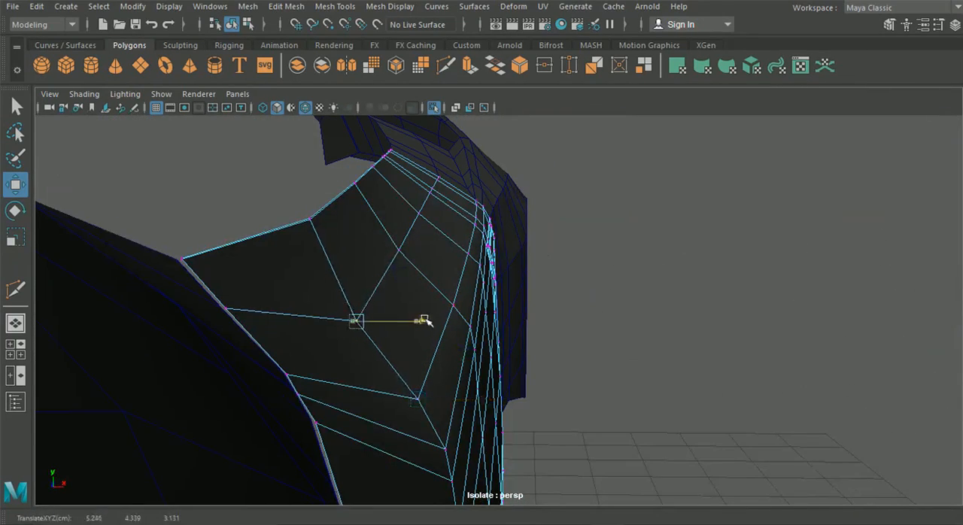
Step: Shift the inner vertices on the door's upper surface along X and leave vertex editing
mouse_move(486, 217)
alt+mouse_down()
mouse_move(420, 209)
mouse_move(489, 206)
mouse_move(485, 217)
alt+mouse_up()
click(420, 207)
click(418, 218)
click(400, 281)
drag(469, 281, 472, 282)
alt+drag(448, 235, 174, 123)
click(232, 24)
Step: Examine how the crease edges meet at the joint between the front wing and the door
scroll(515, 309, down, 4)
alt+drag(514, 309, 331, 307)
scroll(332, 307, up, 4)
click(332, 307)
alt+middle_drag(331, 307, 483, 285)
scroll(484, 284, up, 4)
alt+drag(281, 181, 301, 251)
right_drag(301, 251, 256, 251)
alt+drag(301, 251, 347, 309)
scroll(347, 309, up, 2)
drag(212, 297, 216, 297)
click(402, 302)
right_drag(402, 301, 386, 63)
click(335, 6)
click(366, 112)
scroll(410, 304, up, 4)
alt+drag(410, 304, 116, 204)
key(w)
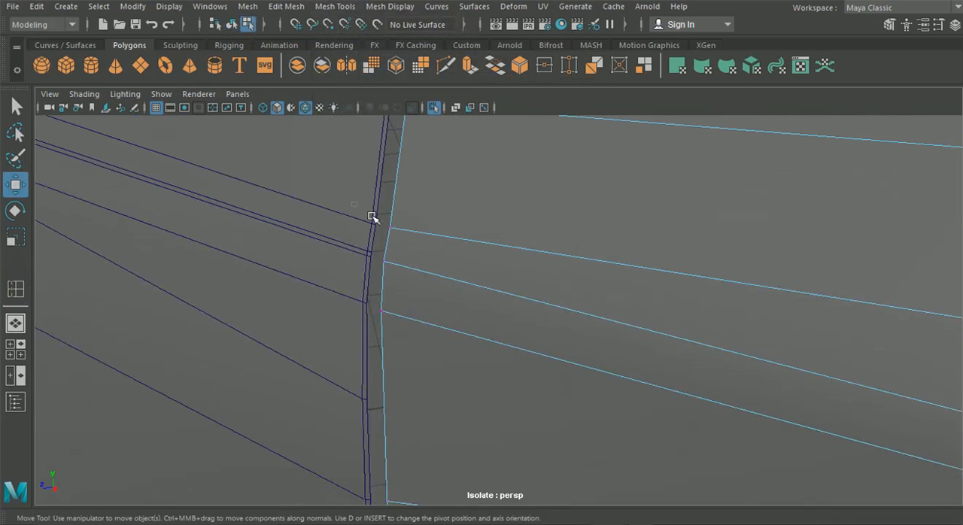
Step: Move the crease vertices on the facing door and front wing borders to even out the gap between the panels
alt+middle_drag(398, 261, 416, 294)
alt+drag(498, 248, 508, 256)
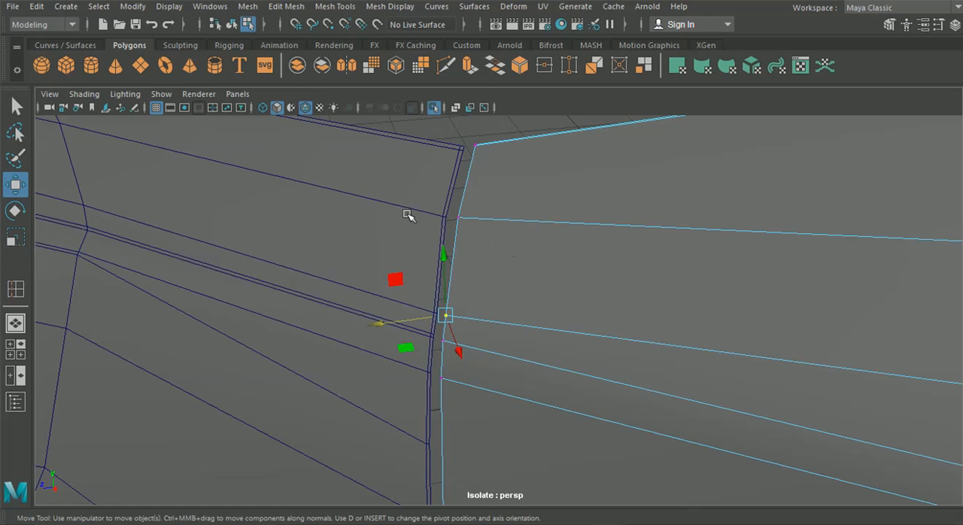
right_drag(407, 215, 353, 200)
drag(379, 228, 379, 229)
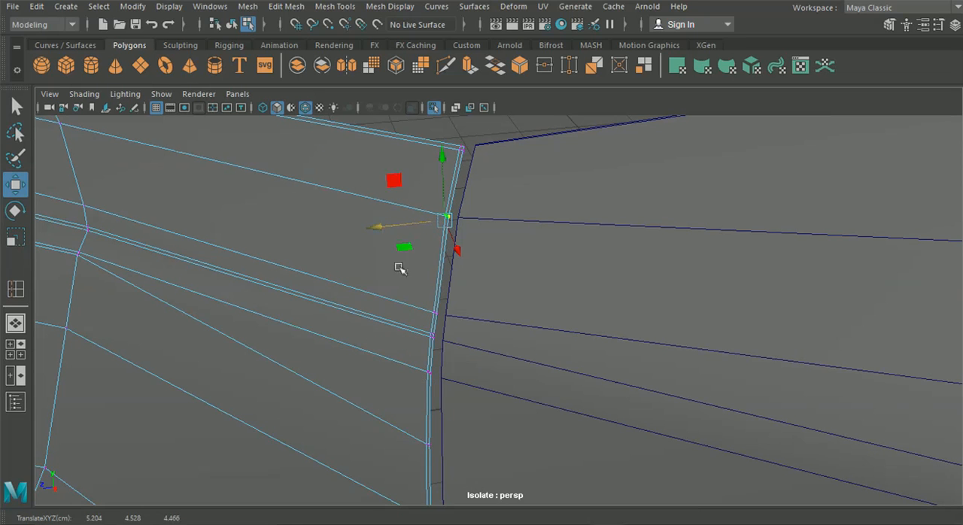
alt+middle_drag(395, 273, 390, 242)
alt+middle_drag(493, 273, 472, 163)
right_drag(504, 268, 468, 270)
Step: Shift the door's front border vertices below the crease to follow the front wing's edge
scroll(510, 285, down, 3)
scroll(510, 286, down, 4)
scroll(512, 289, up, 4)
alt+drag(444, 303, 384, 319)
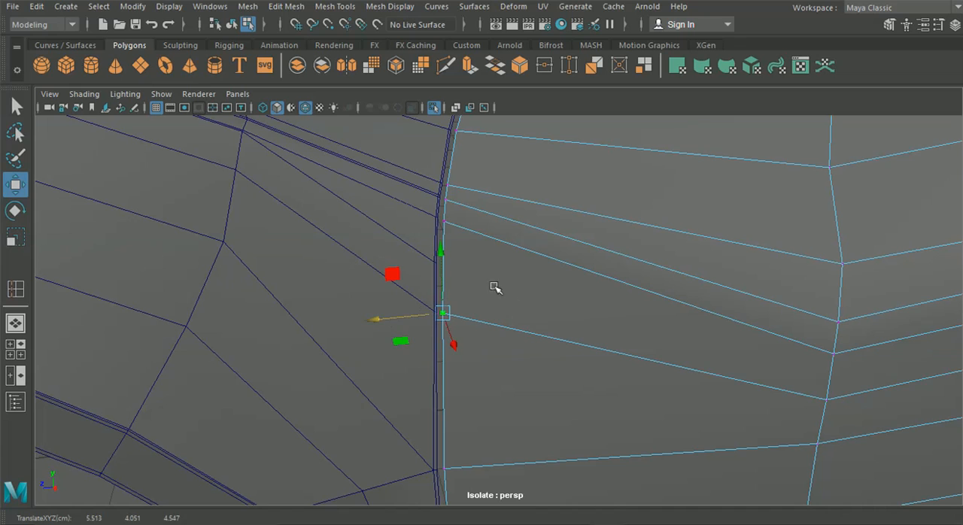
click(452, 228)
alt+middle_drag(474, 369, 407, 232)
scroll(391, 266, down, 4)
alt+middle_drag(389, 269, 365, 186)
alt+drag(450, 303, 469, 286)
scroll(466, 272, down, 2)
alt+middle_drag(466, 272, 473, 378)
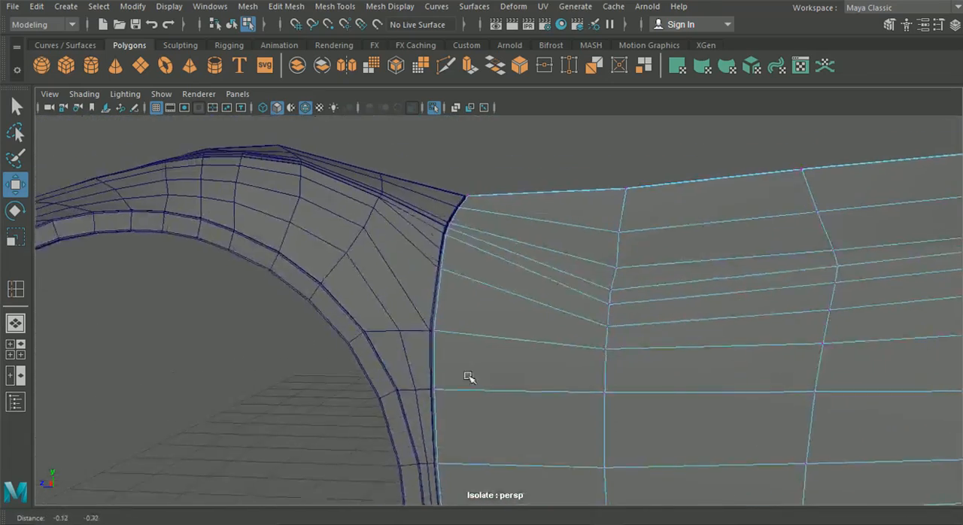
Step: Insert an edge loop just above the door's main crease line with the Insert Edge Loop tool
scroll(473, 377, up, 6)
alt+middle_drag(372, 232, 465, 364)
scroll(461, 346, up, 4)
alt+middle_drag(442, 293, 455, 306)
scroll(456, 306, up, 4)
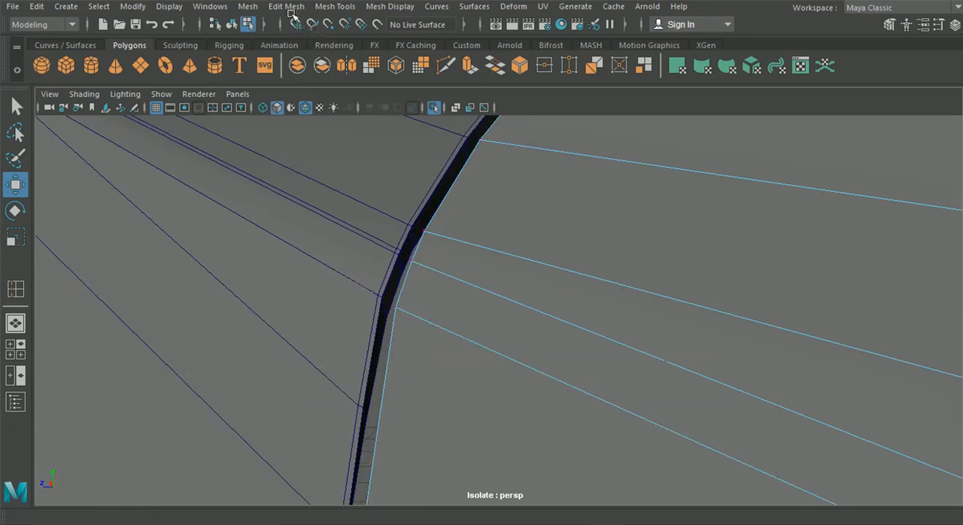
click(335, 6)
click(369, 110)
alt+middle_drag(437, 265, 410, 241)
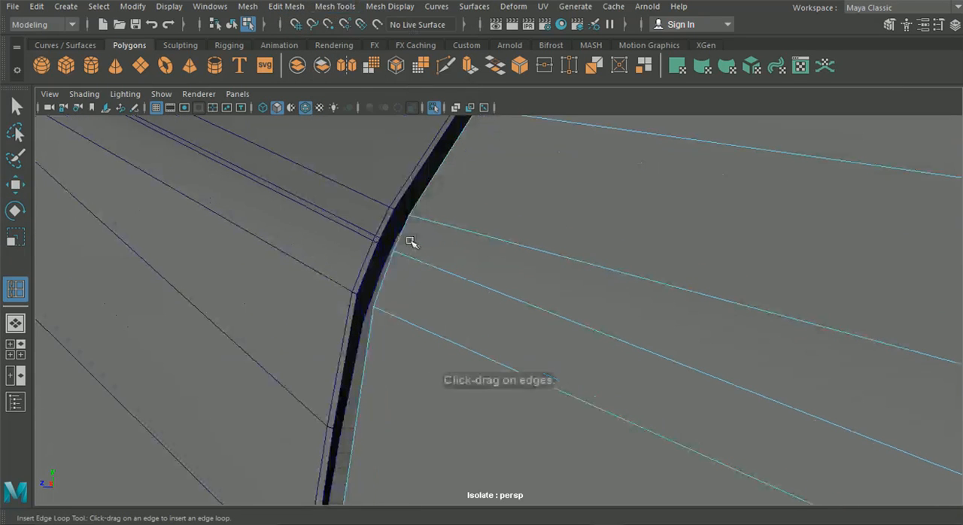
drag(399, 239, 401, 250)
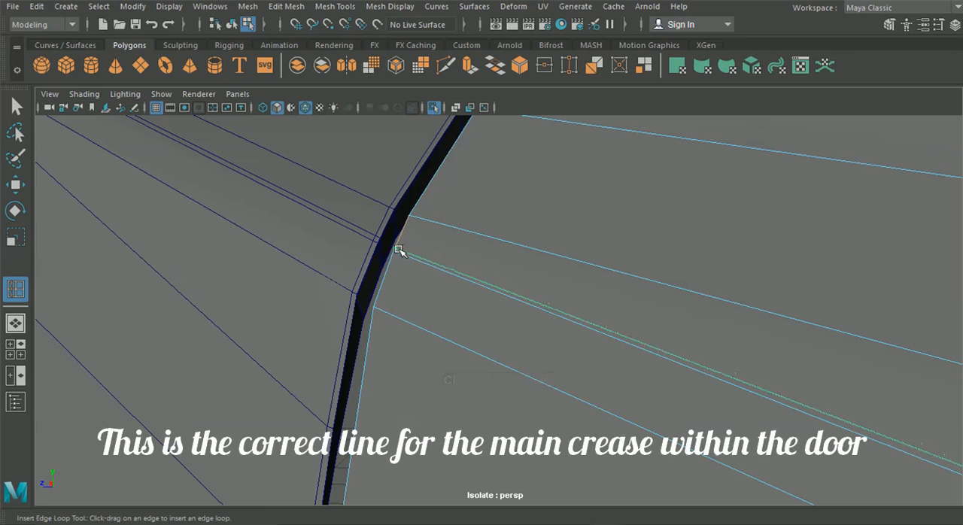
drag(397, 248, 397, 248)
Step: Insert a second edge loop just below the door's main crease and return to object mode
scroll(422, 260, down, 4)
alt+middle_drag(660, 364, 123, 196)
alt+middle_drag(406, 252, 202, 222)
alt+middle_drag(843, 252, 338, 215)
alt+right_drag(338, 215, 352, 202)
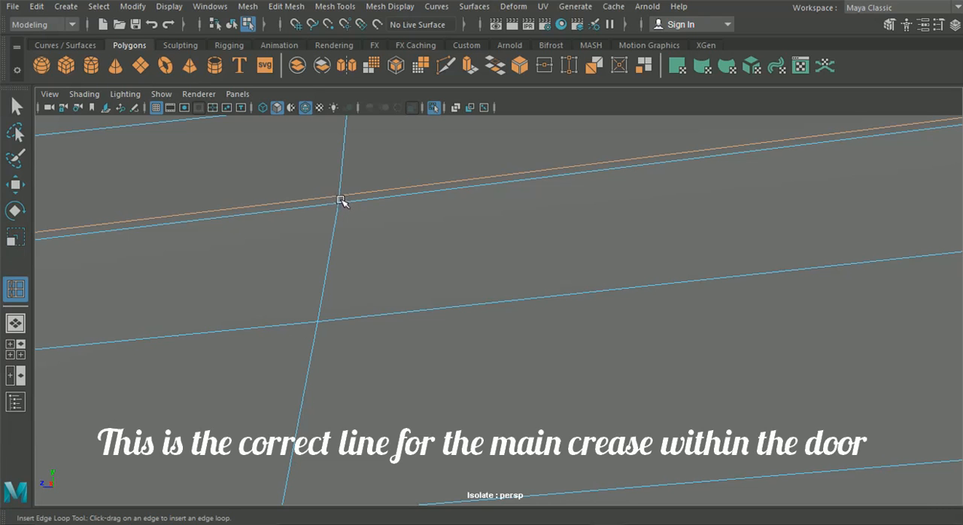
click(340, 199)
scroll(453, 278, down, 10)
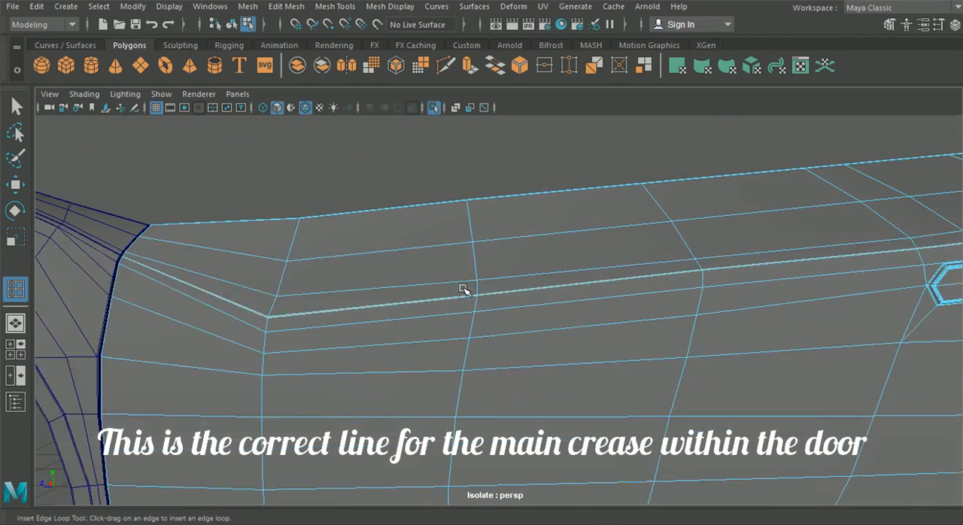
click(235, 24)
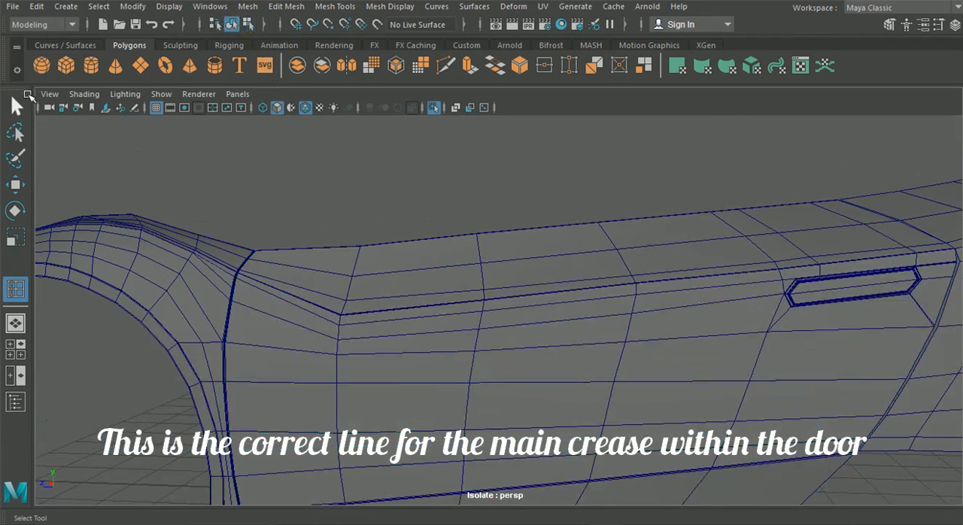
Step: Preview the door and front wing smoothed with the shaded wireframe off, and examine the crease across their joint
click(360, 270)
key(3)
click(349, 172)
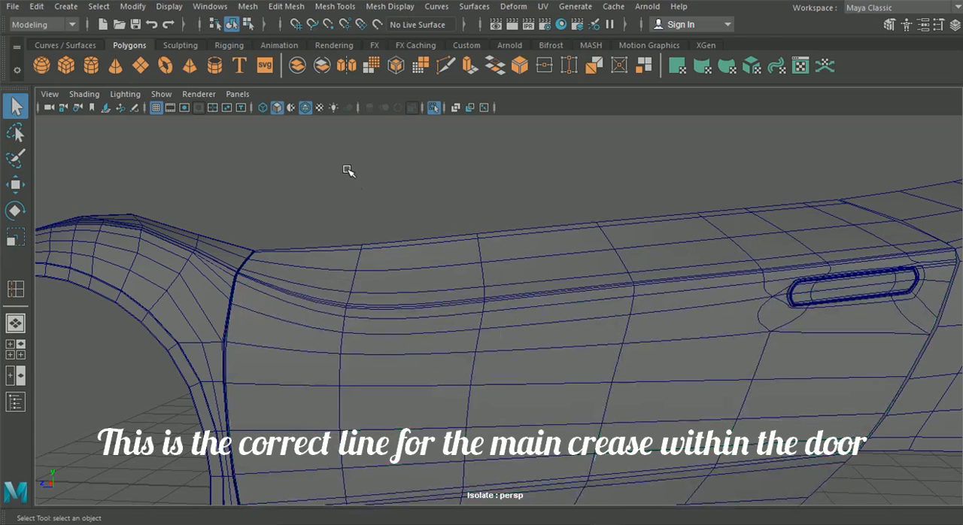
click(305, 106)
mouse_move(366, 218)
alt+mouse_down()
mouse_move(409, 241)
mouse_move(484, 241)
mouse_move(350, 260)
mouse_move(325, 286)
mouse_move(243, 263)
mouse_move(261, 241)
mouse_move(243, 247)
mouse_move(585, 372)
mouse_move(385, 301)
mouse_move(476, 304)
mouse_move(471, 314)
mouse_move(684, 273)
mouse_move(692, 283)
mouse_move(691, 274)
mouse_move(404, 351)
alt+mouse_up()
click(404, 351)
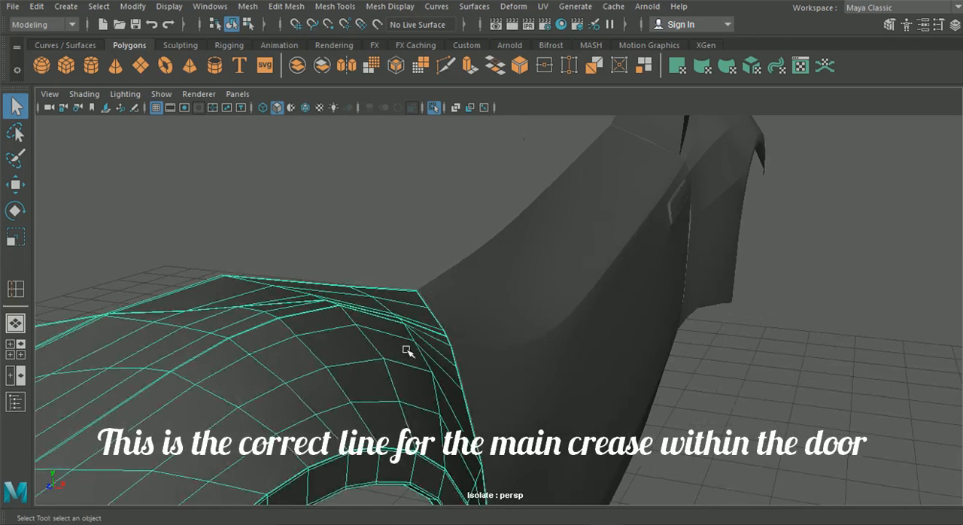
click(588, 287)
click(897, 420)
scroll(699, 389, down, 2)
alt+drag(699, 389, 557, 368)
scroll(458, 333, up, 3)
click(364, 324)
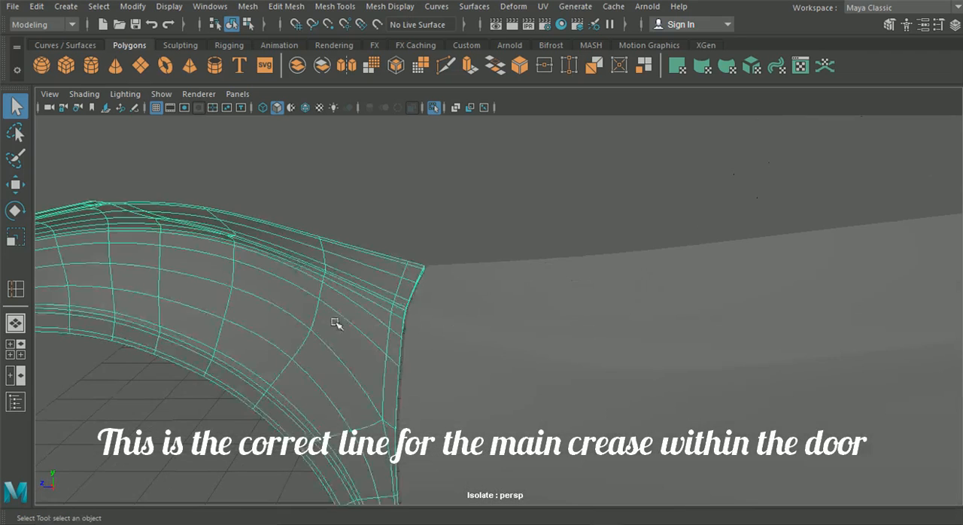
alt+drag(364, 325, 423, 320)
scroll(423, 322, up, 2)
Step: Return the front wing and door to unsmoothed display and show the wireframe on the shaded panels
key(1)
click(528, 315)
key(1)
click(407, 258)
click(303, 108)
Step: Merge the selected front wing vertices where its crease edges converge
mouse_move(281, 157)
alt+mouse_down()
mouse_move(609, 387)
mouse_move(266, 274)
mouse_move(365, 314)
mouse_move(368, 376)
alt+mouse_up()
alt+middle_drag(318, 202, 438, 370)
scroll(436, 369, up, 4)
alt+middle_drag(311, 231, 473, 293)
scroll(375, 255, up, 4)
scroll(374, 255, down, 3)
alt+drag(376, 256, 448, 316)
right_drag(385, 316, 314, 142)
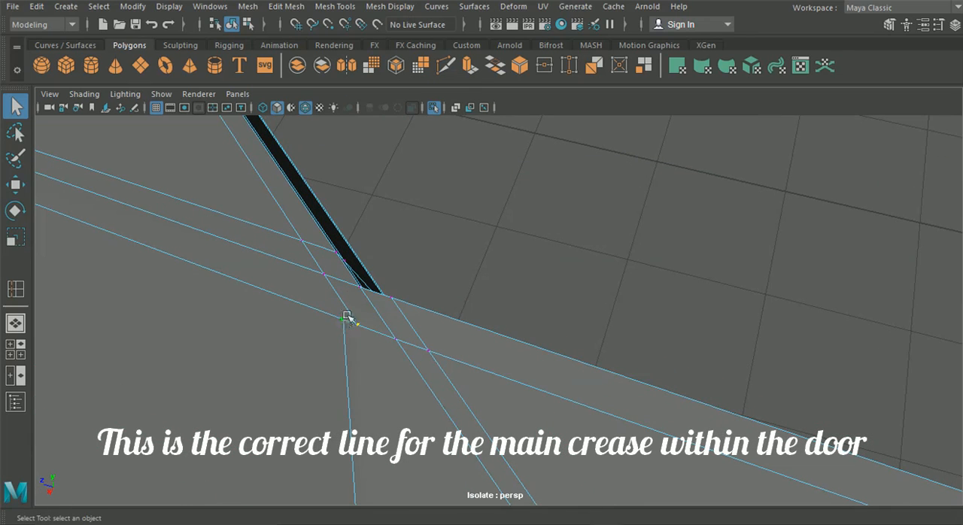
click(296, 10)
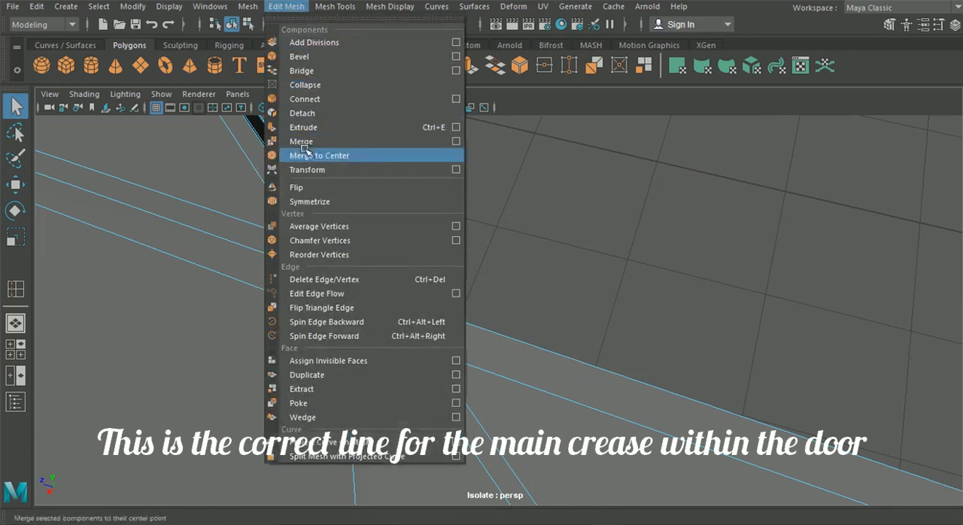
click(311, 138)
alt+middle_drag(427, 320, 411, 290)
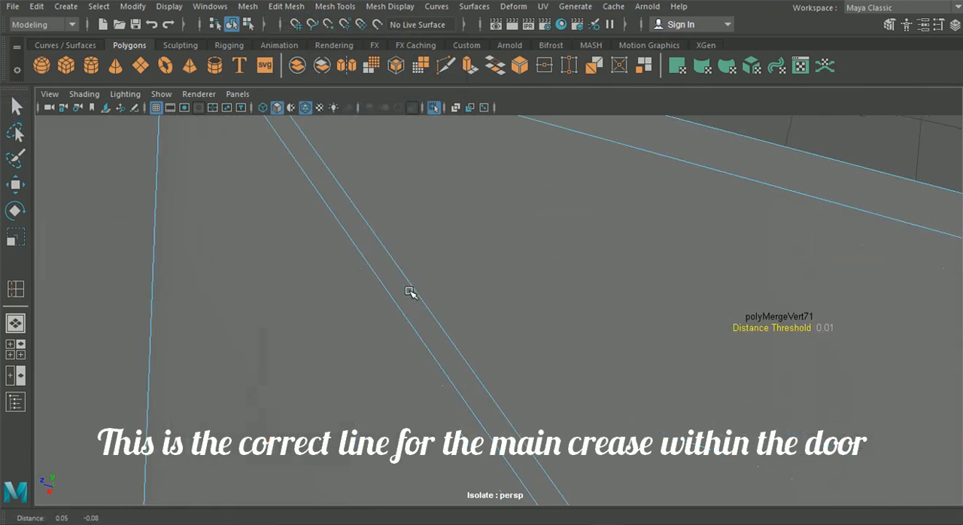
Step: Insert a supporting edge loop close beside the front wing's crease edge
scroll(408, 293, down, 3)
alt+middle_drag(441, 323, 429, 298)
click(335, 6)
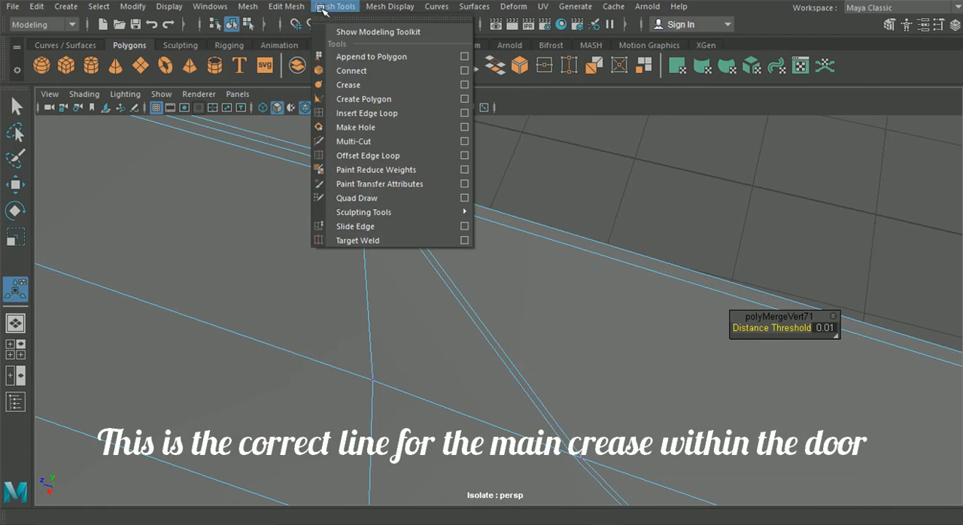
click(354, 113)
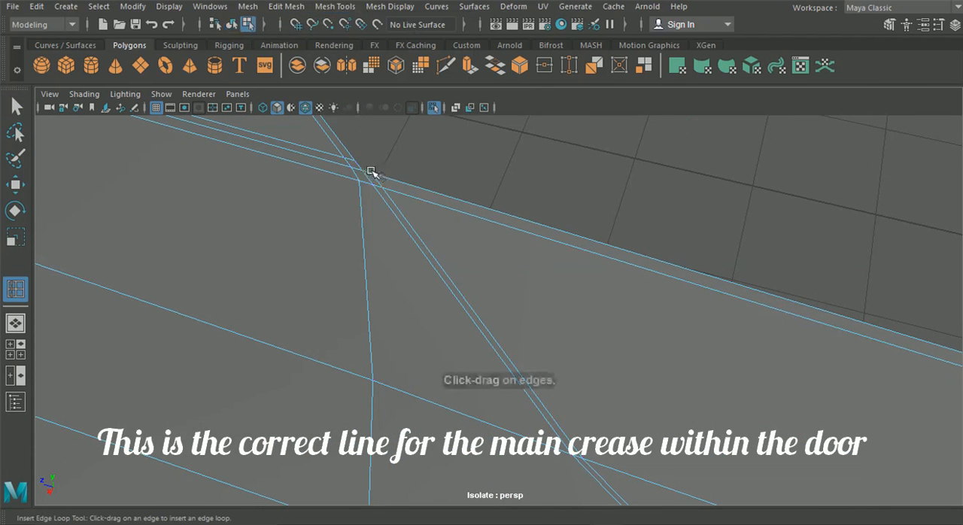
alt+middle_drag(368, 173, 321, 292)
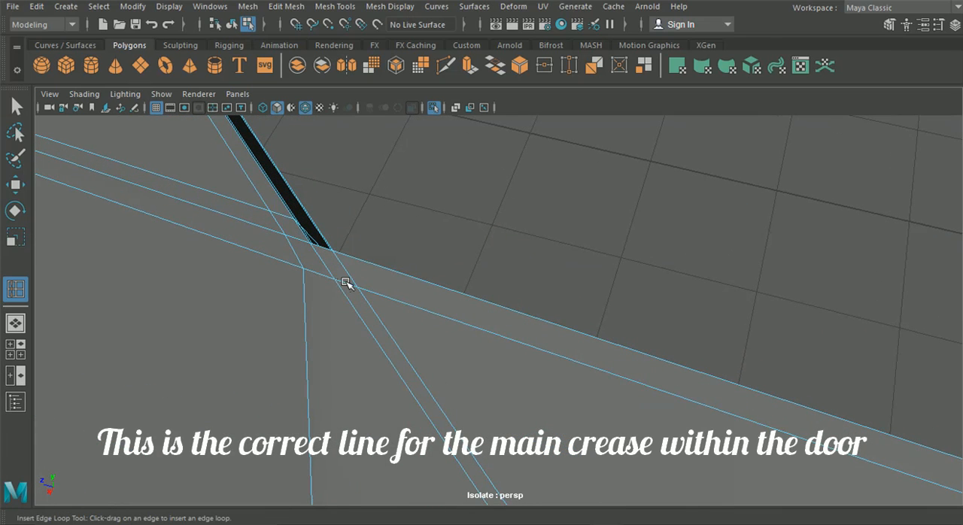
drag(342, 283, 344, 285)
scroll(407, 312, down, 6)
alt+middle_drag(444, 329, 82, 73)
alt+middle_drag(373, 241, 338, 199)
alt+drag(338, 199, 329, 200)
Step: Smooth the wing and door display, hide the wireframe, and examine how the crease flows across their joint
click(736, 412)
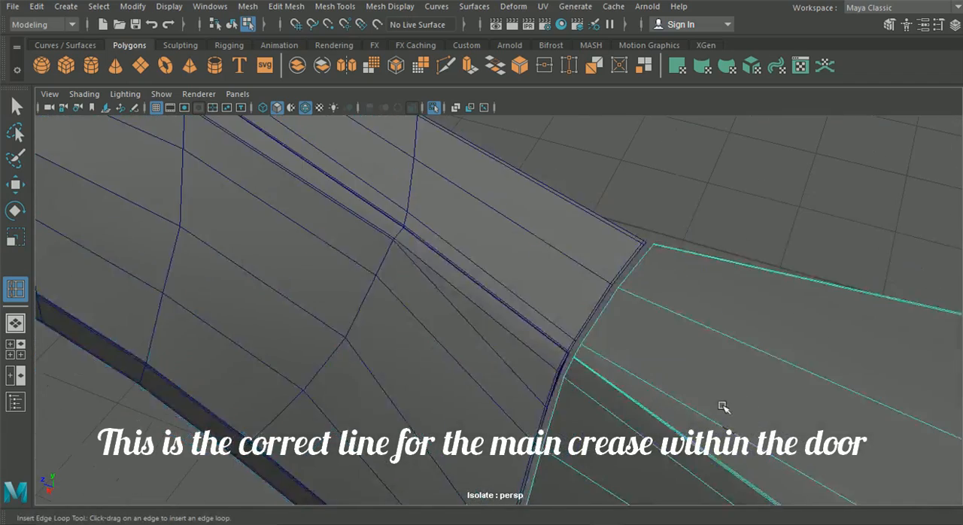
scroll(722, 405, up, 5)
alt+middle_drag(710, 398, 602, 274)
scroll(600, 276, up, 4)
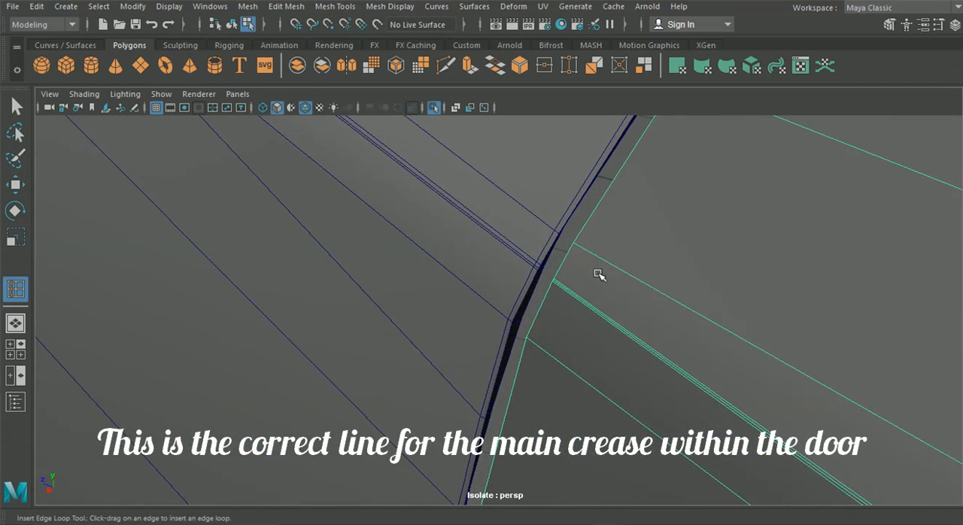
scroll(600, 276, up, 2)
scroll(600, 272, down, 6)
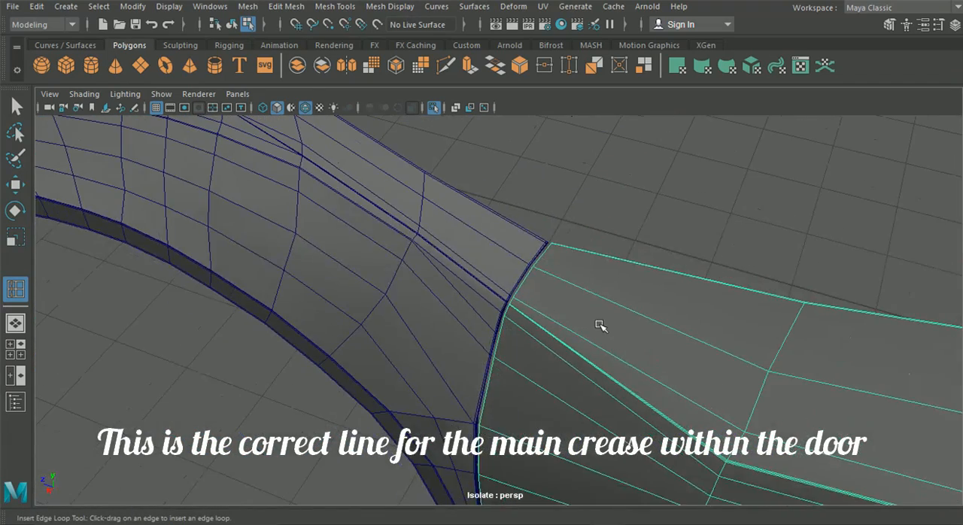
click(15, 185)
key(F8)
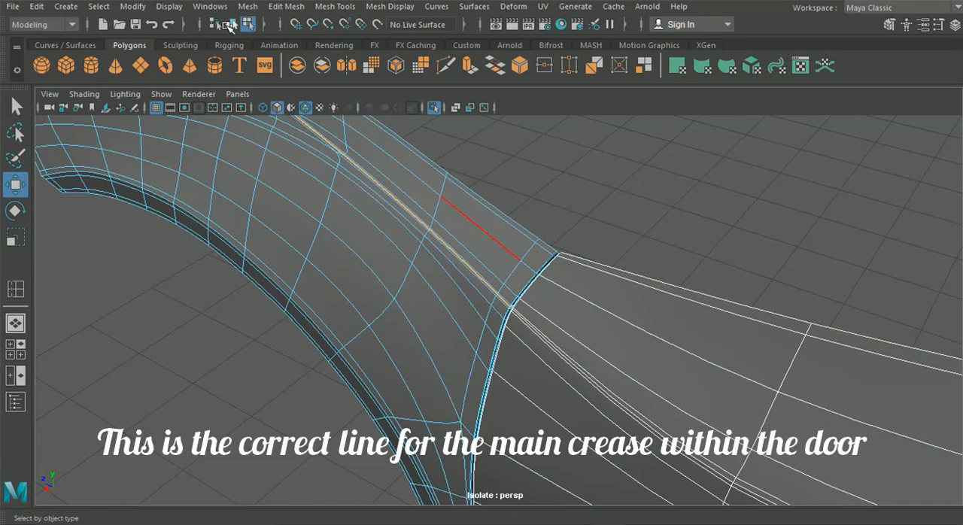
click(230, 26)
click(607, 229)
alt+drag(607, 234, 595, 228)
alt+drag(399, 159, 345, 134)
click(309, 106)
mouse_move(361, 189)
alt+mouse_down()
mouse_move(354, 236)
mouse_move(329, 230)
mouse_move(404, 236)
mouse_move(494, 268)
mouse_move(563, 272)
mouse_move(609, 249)
mouse_move(469, 240)
mouse_move(566, 333)
mouse_move(469, 336)
mouse_move(489, 339)
alt+mouse_up()
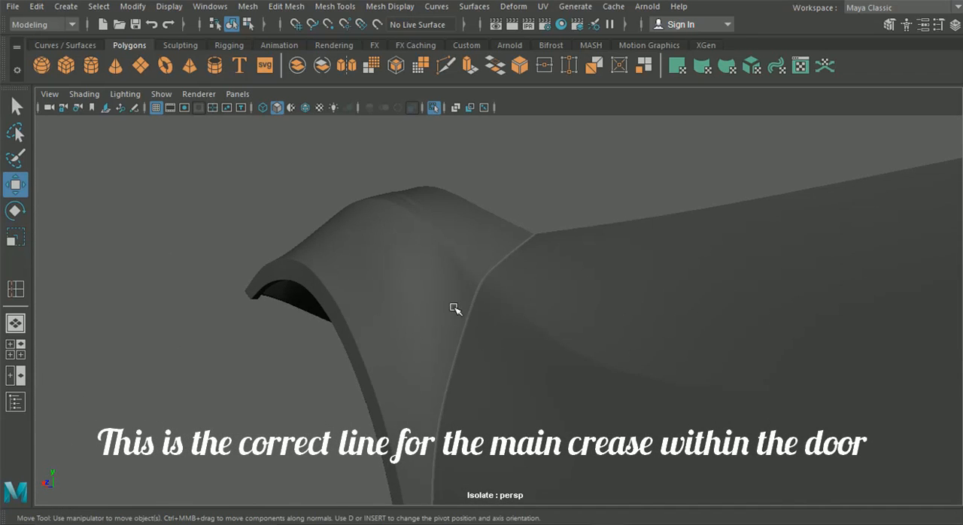
Step: Shift the door's three closely spaced crease vertices in the column nearest the front wing along X
click(435, 300)
scroll(418, 292, up, 2)
alt+drag(441, 284, 727, 359)
right_drag(639, 305, 570, 104)
alt+drag(636, 269, 595, 290)
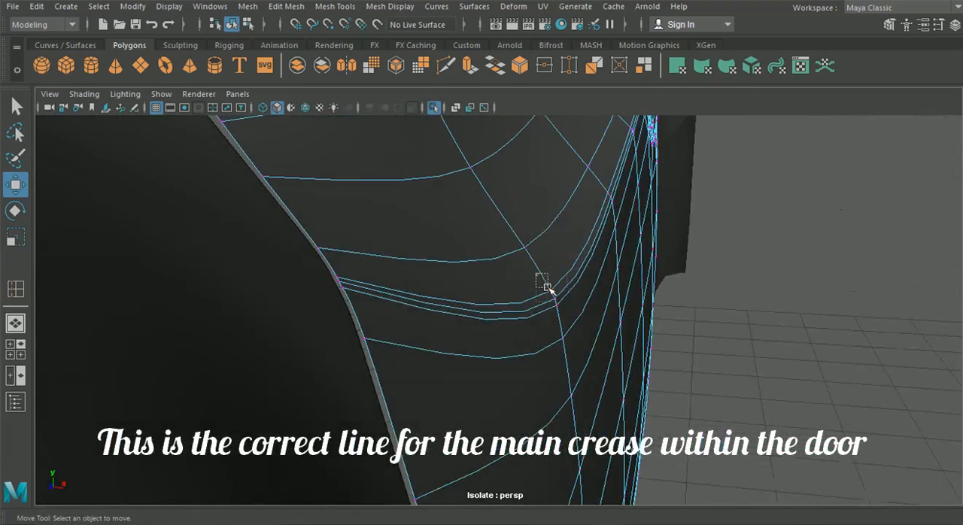
mouse_move(627, 343)
alt+mouse_down()
mouse_move(538, 344)
mouse_move(697, 322)
alt+mouse_up()
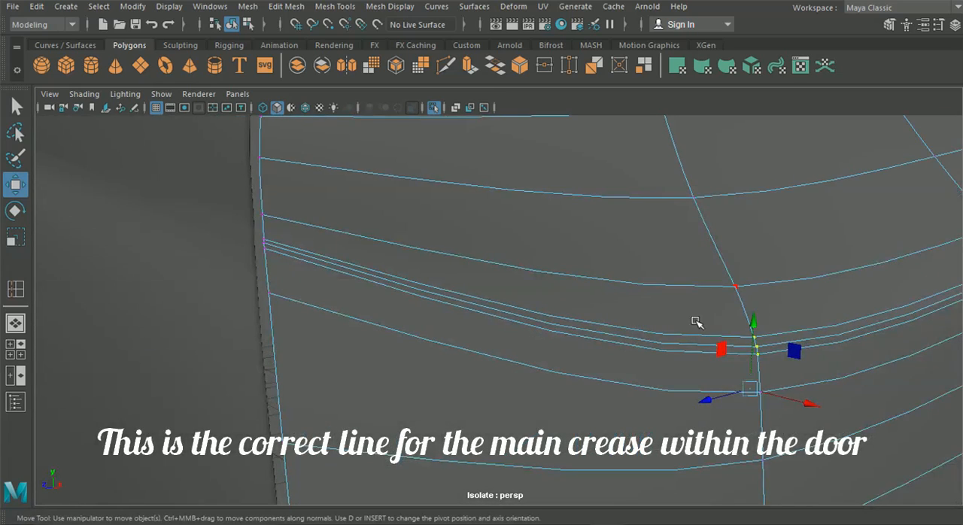
alt+drag(707, 367, 664, 367)
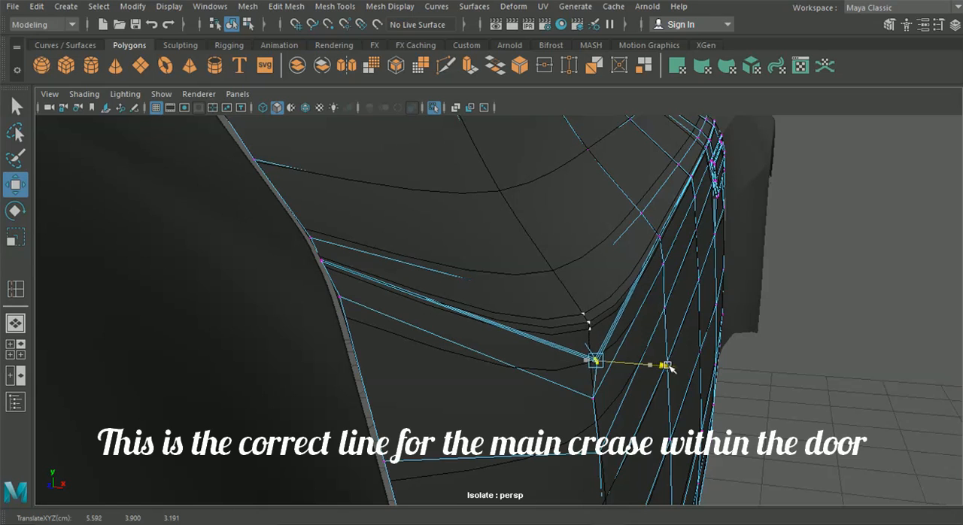
Step: Nudge the vertex below the crease and the next column's crease vertices along X, and adjust the crease vertices on the door's front border
mouse_move(651, 400)
mouse_down()
mouse_move(668, 405)
mouse_move(645, 408)
mouse_move(657, 412)
mouse_up()
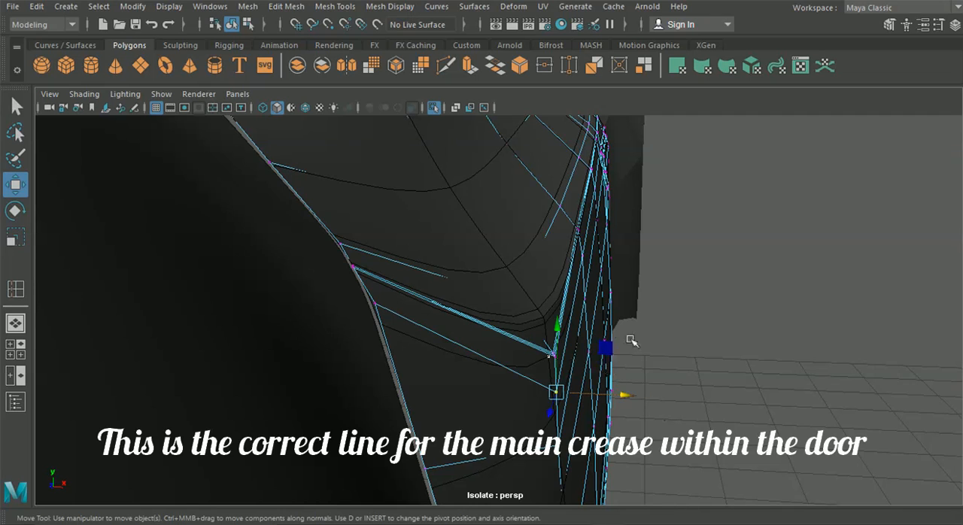
alt+drag(620, 343, 582, 335)
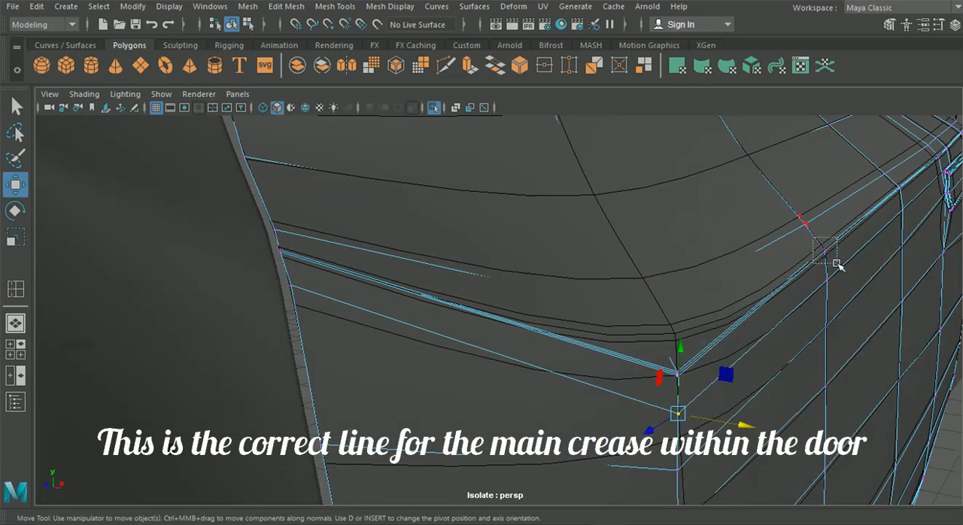
drag(892, 254, 896, 255)
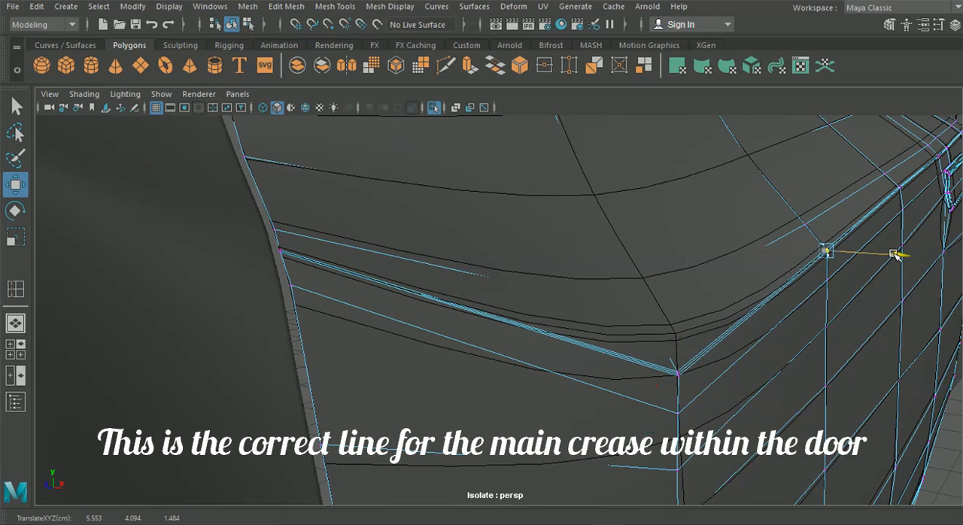
alt+drag(351, 176, 313, 206)
drag(240, 250, 204, 258)
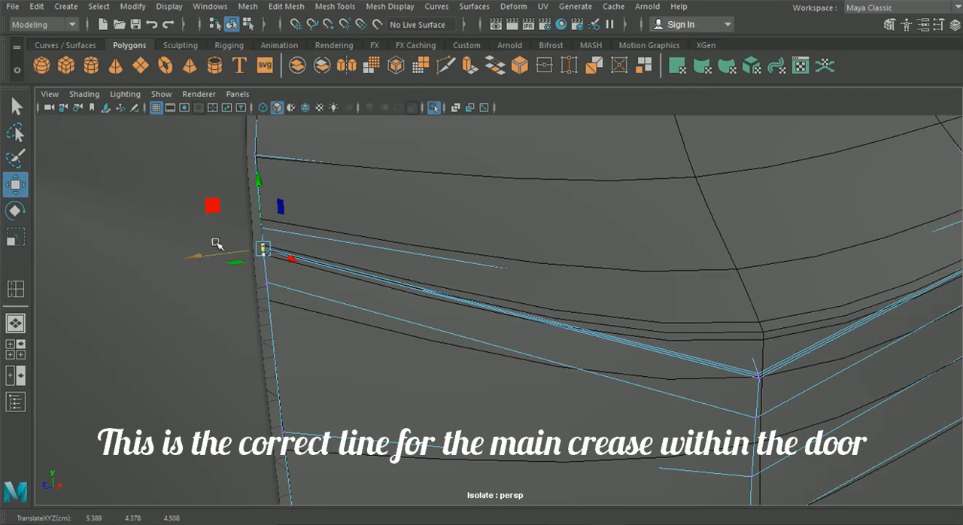
Step: Return to object mode and examine the smoothed door's crease beside the neighbouring panels
click(235, 25)
key(3)
scroll(549, 217, down, 8)
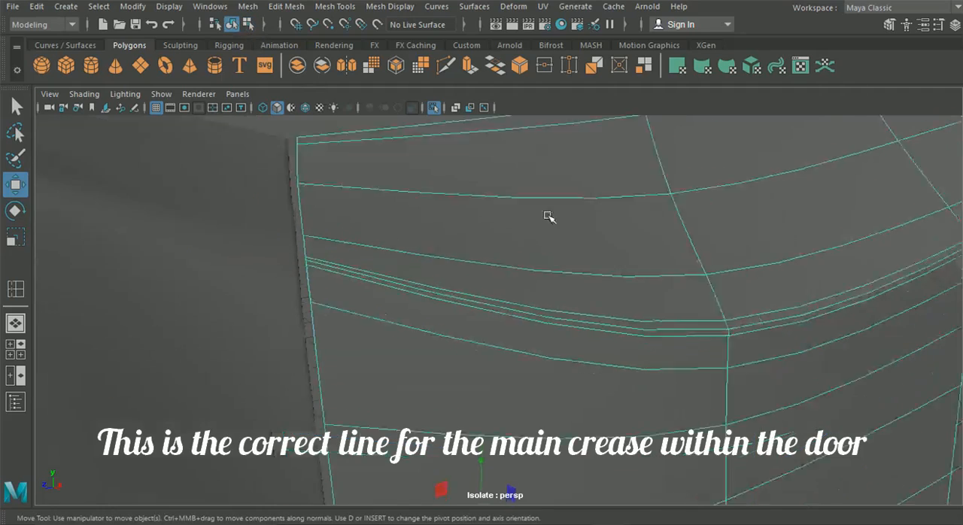
click(466, 199)
alt+drag(530, 244, 552, 284)
click(551, 283)
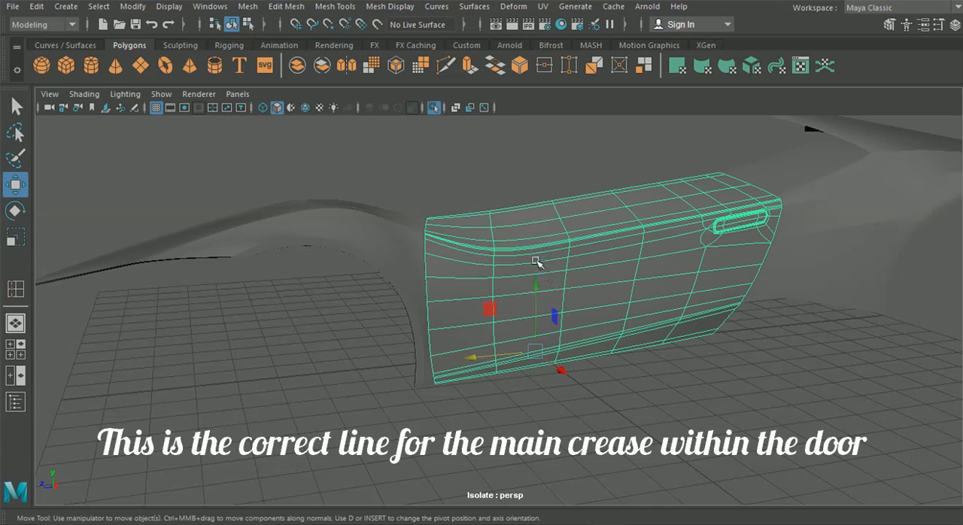
Step: Select the rear side panel behind the door and turn on the wireframe display over the shaded bodywork
click(397, 261)
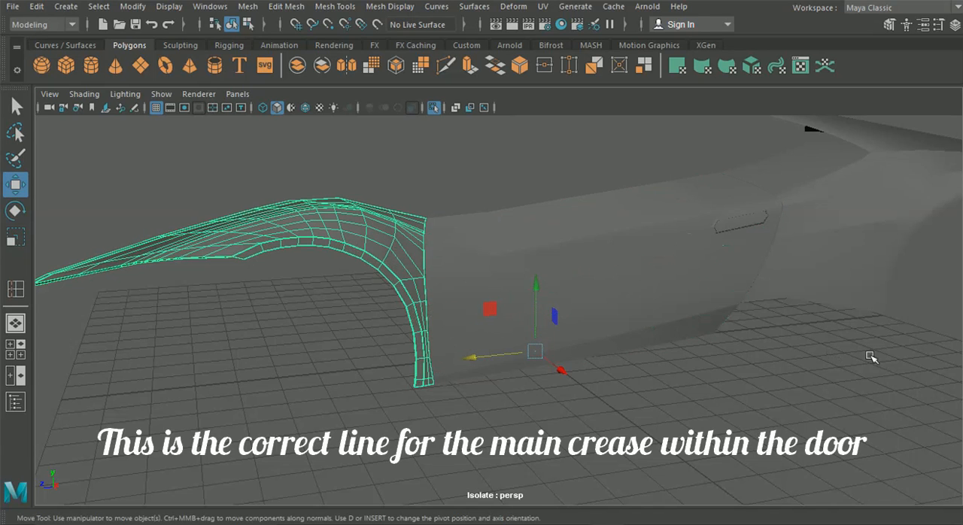
click(807, 295)
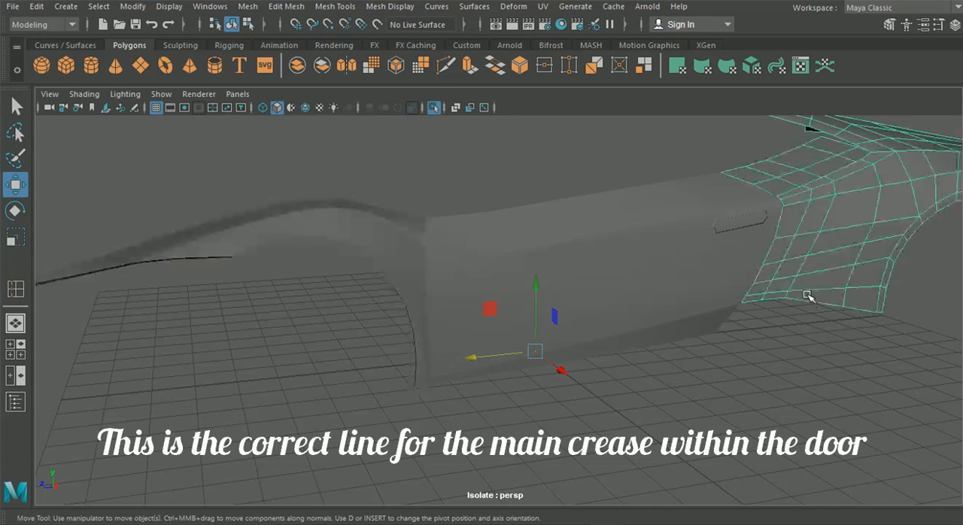
click(307, 104)
alt+middle_drag(543, 182, 294, 245)
scroll(323, 273, up, 4)
alt+middle_drag(323, 274, 422, 301)
scroll(432, 268, up, 6)
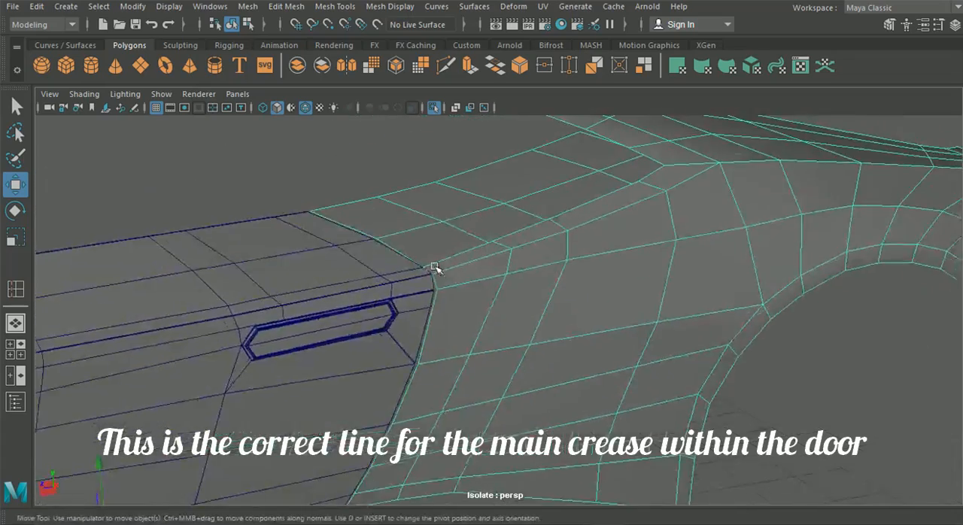
Step: Enter vertex mode on the rear side panel and select its front-border vertex just below the crease
alt+drag(391, 279, 383, 289)
alt+middle_drag(294, 267, 561, 236)
alt+right_drag(344, 243, 706, 411)
right_drag(447, 270, 450, 238)
drag(431, 260, 429, 259)
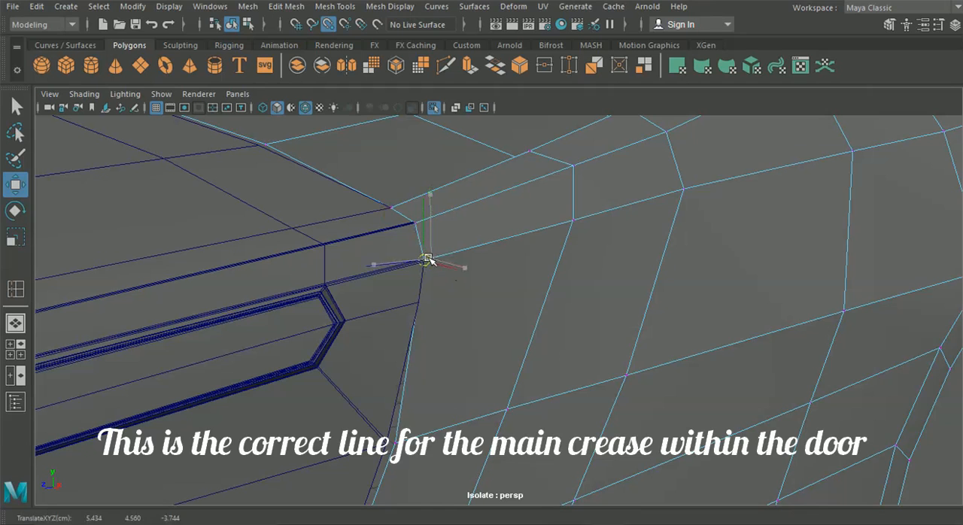
Step: Open the Move tool settings, try the Component axis orientation, and return the orientation to World
click(931, 23)
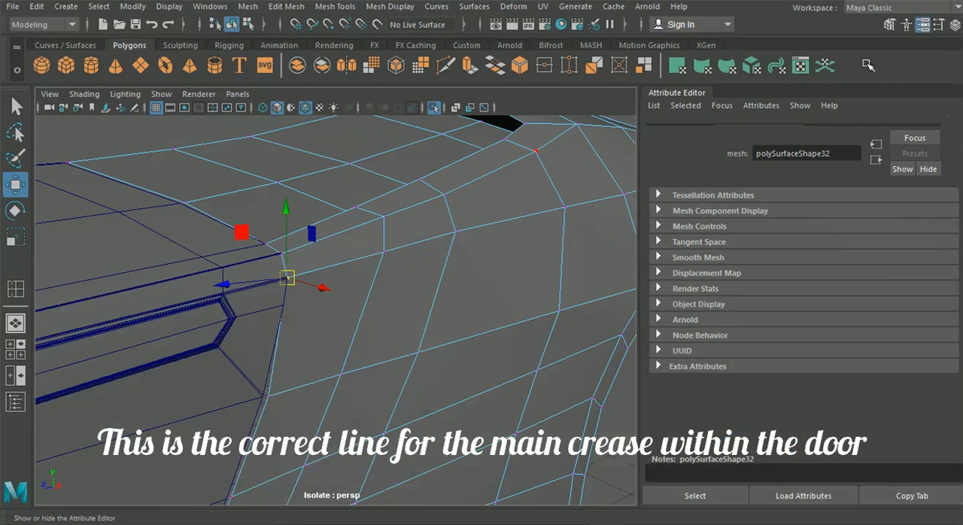
click(941, 24)
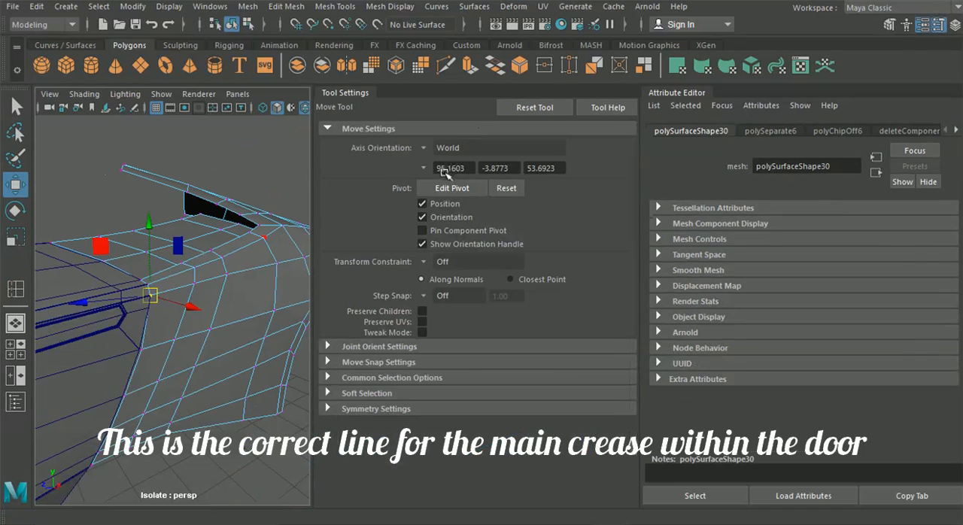
click(931, 24)
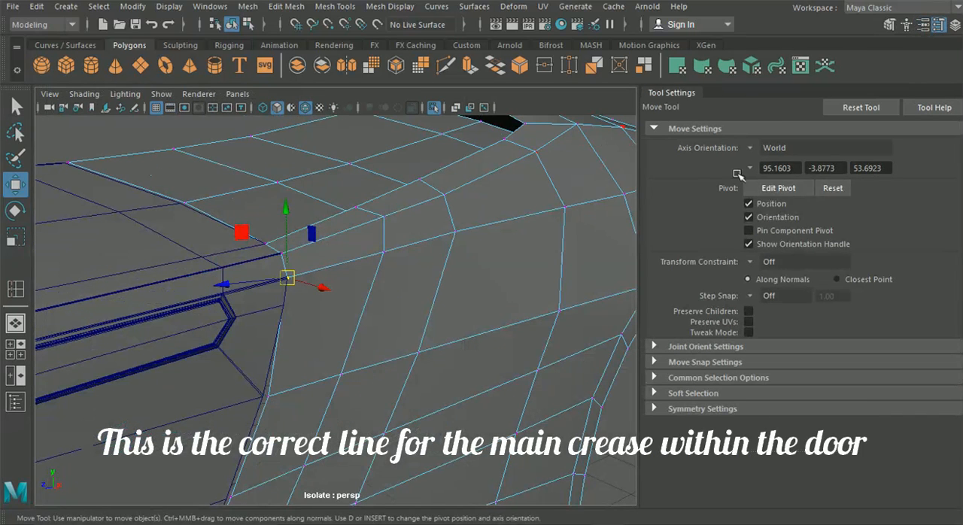
click(757, 149)
click(779, 182)
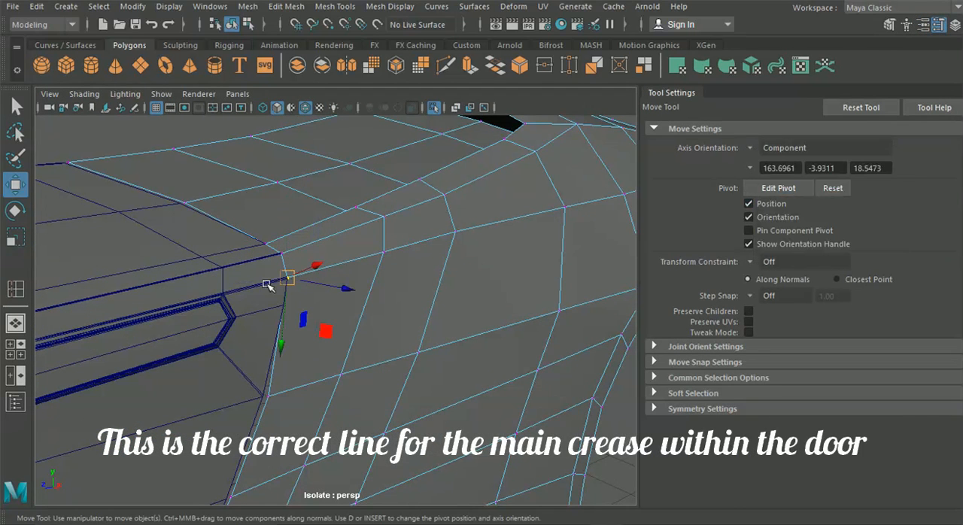
alt+middle_drag(321, 281, 396, 274)
scroll(396, 273, down, 3)
scroll(396, 273, up, 1)
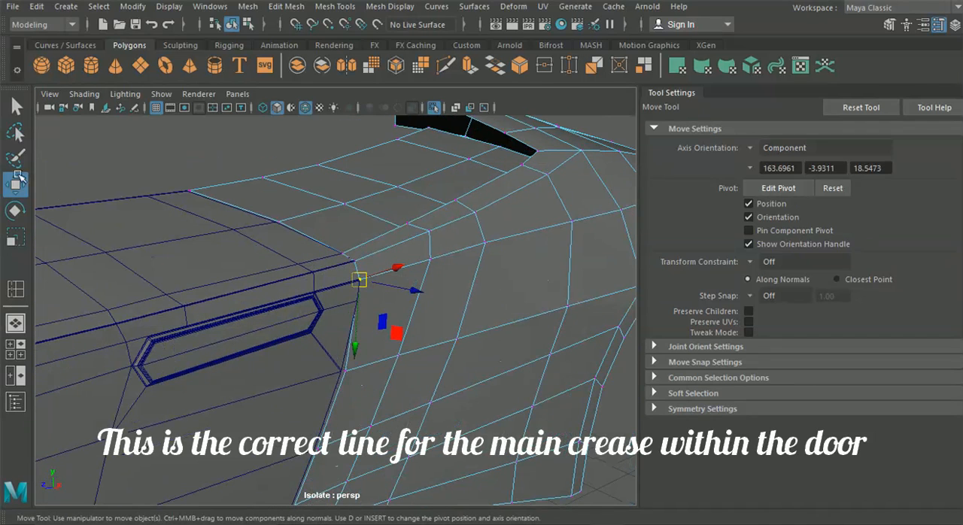
click(755, 148)
click(839, 170)
Step: Align the rear side panel's crease vertices at the door joint along Z and Y, and hide the tool settings
alt+drag(338, 271, 319, 278)
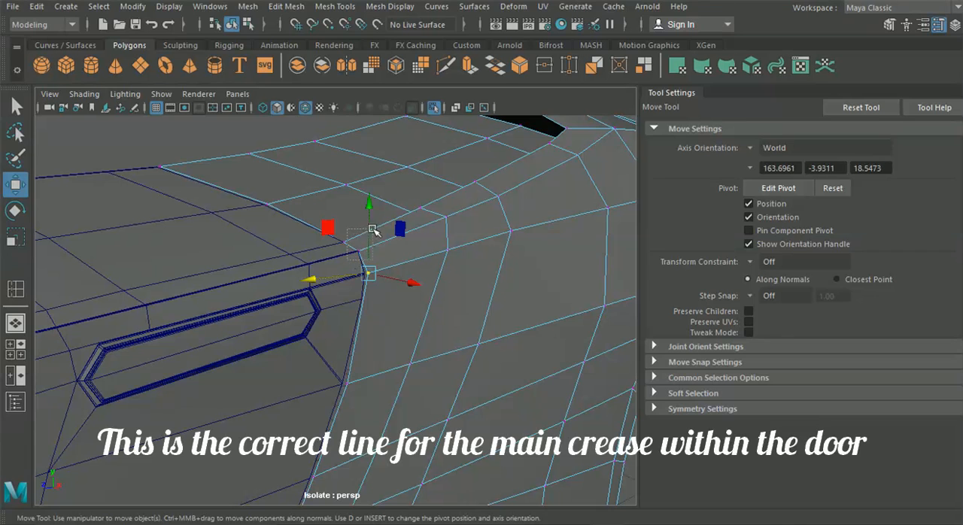
drag(296, 255, 234, 243)
alt+middle_drag(180, 225, 77, 217)
alt+middle_drag(423, 243, 343, 246)
alt+right_drag(342, 246, 411, 258)
alt+middle_drag(411, 258, 356, 304)
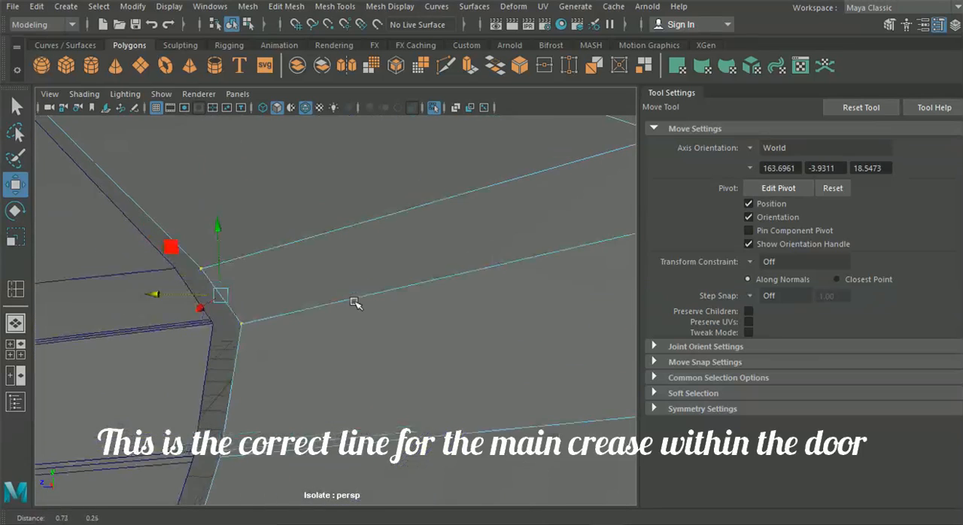
drag(175, 298, 167, 297)
drag(211, 236, 211, 236)
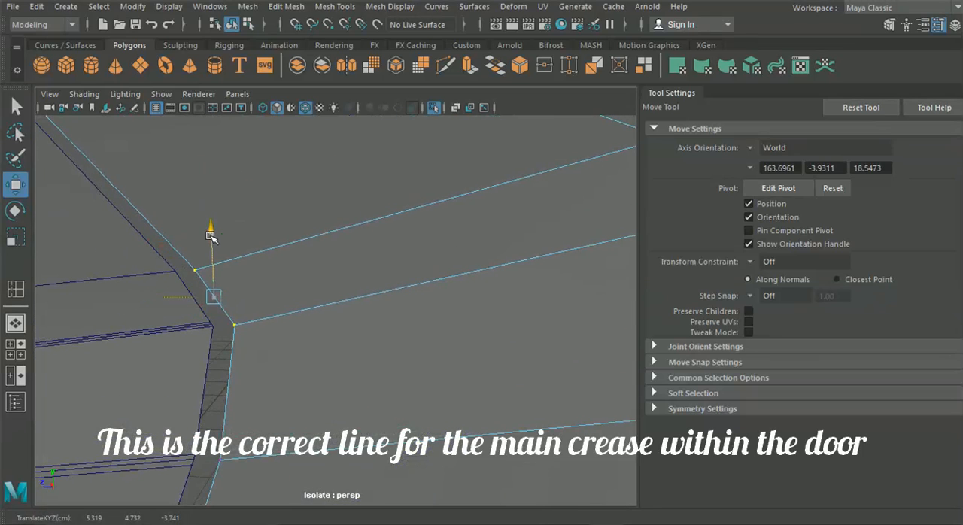
drag(166, 459, 160, 457)
scroll(165, 396, down, 5)
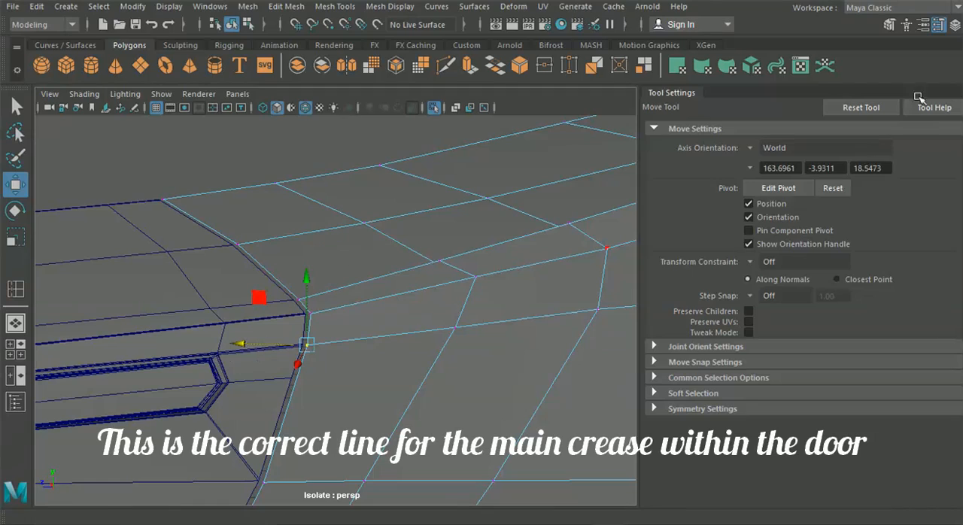
click(941, 24)
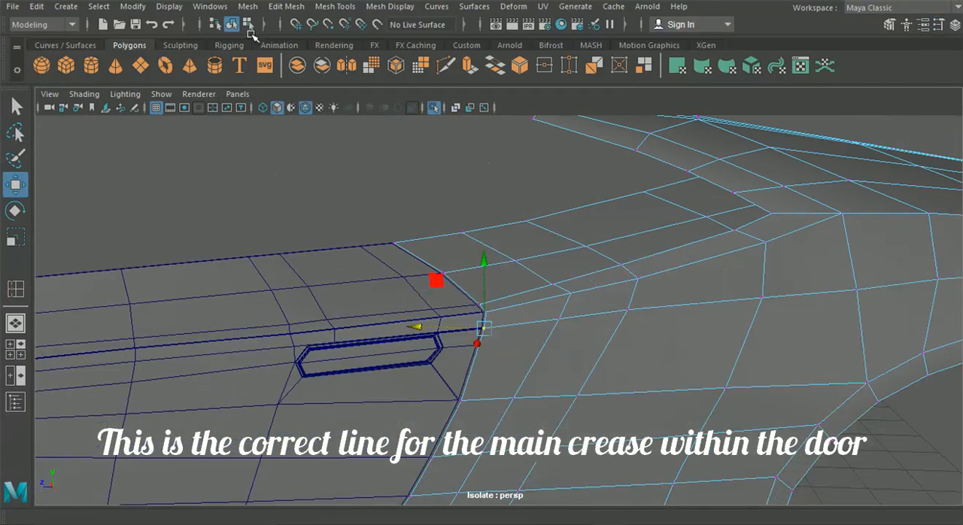
Step: Return to object mode and select the door
click(232, 24)
alt+drag(322, 196, 459, 222)
click(305, 254)
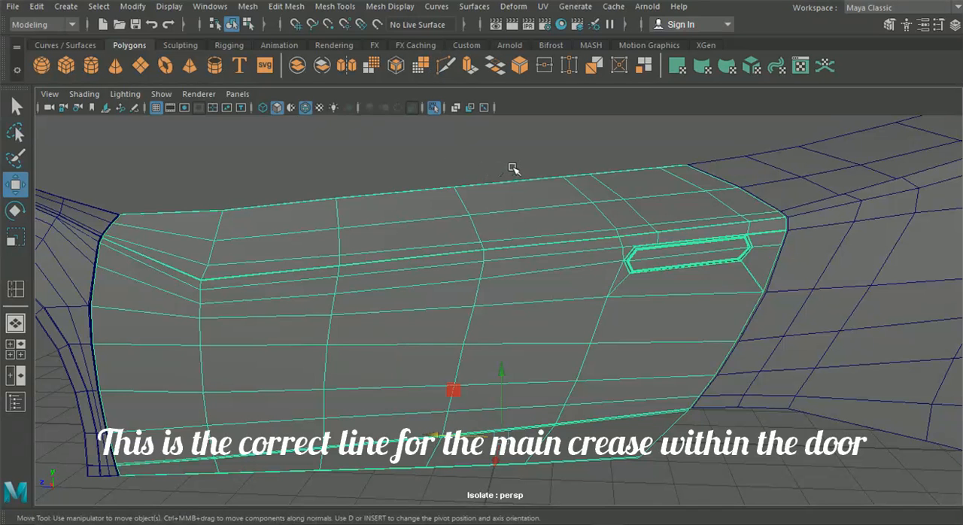
alt+drag(538, 177, 547, 148)
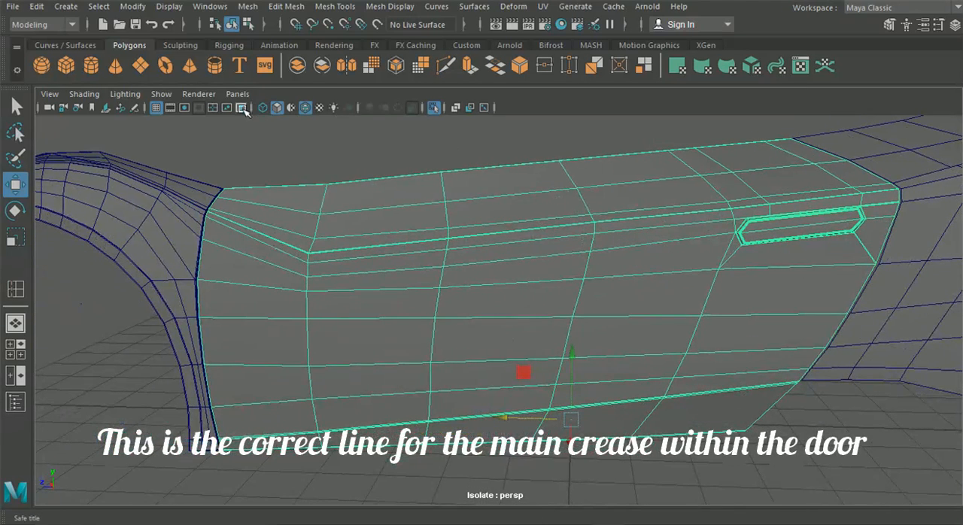
Step: Turn off automatic loading of new objects into the isolated view
click(179, 94)
mouse_move(226, 7)
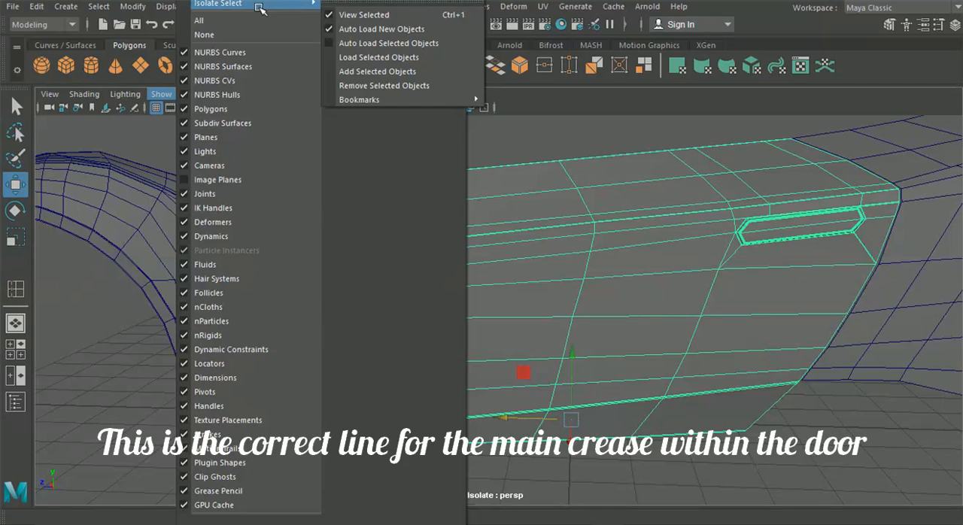
click(361, 30)
alt+middle_drag(274, 233, 471, 284)
scroll(322, 211, up, 4)
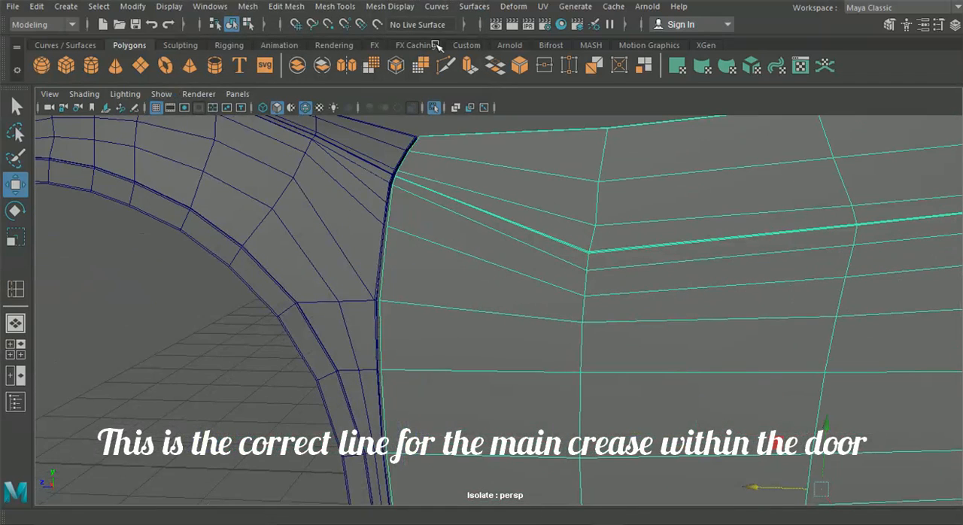
Step: Reset the view isolation so that only the door is shown, with Auto Load New Objects enabled
click(161, 94)
mouse_move(226, 4)
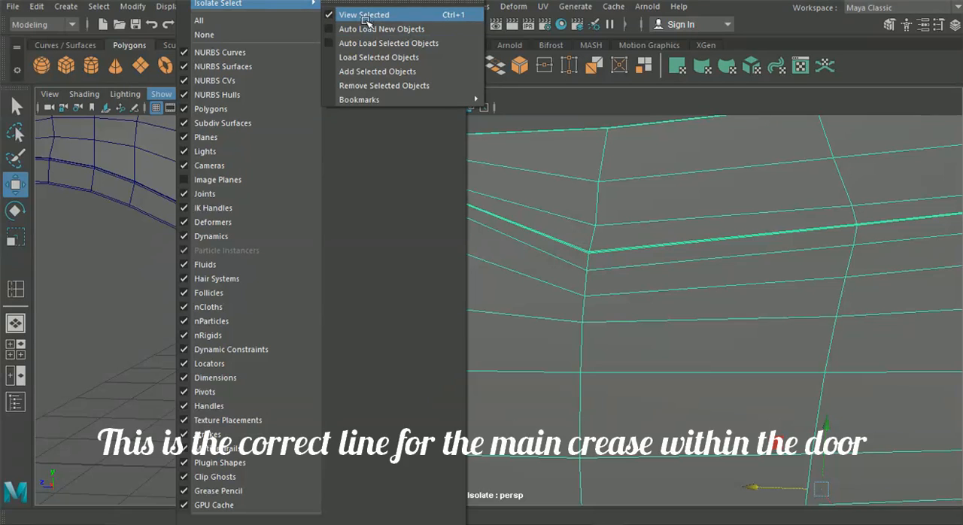
click(367, 16)
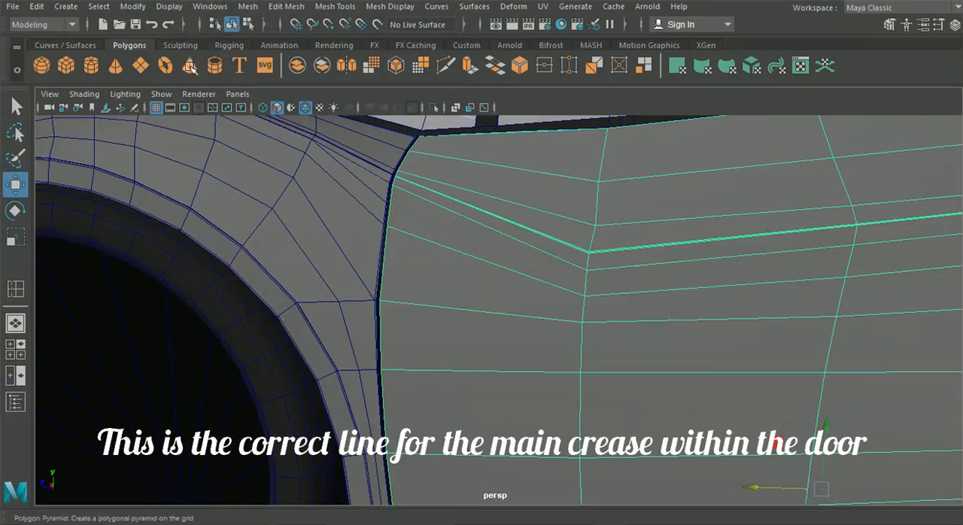
click(161, 93)
mouse_move(278, 4)
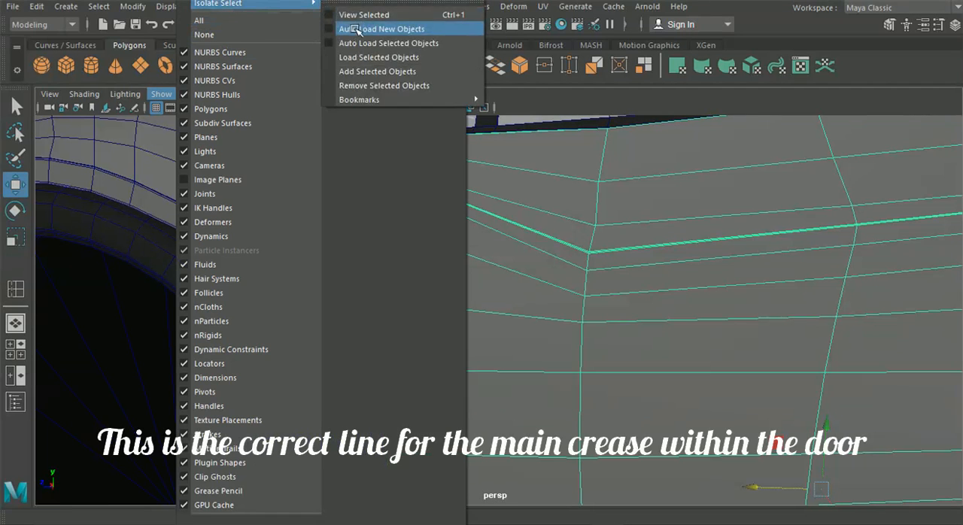
click(357, 30)
click(162, 94)
mouse_move(301, 5)
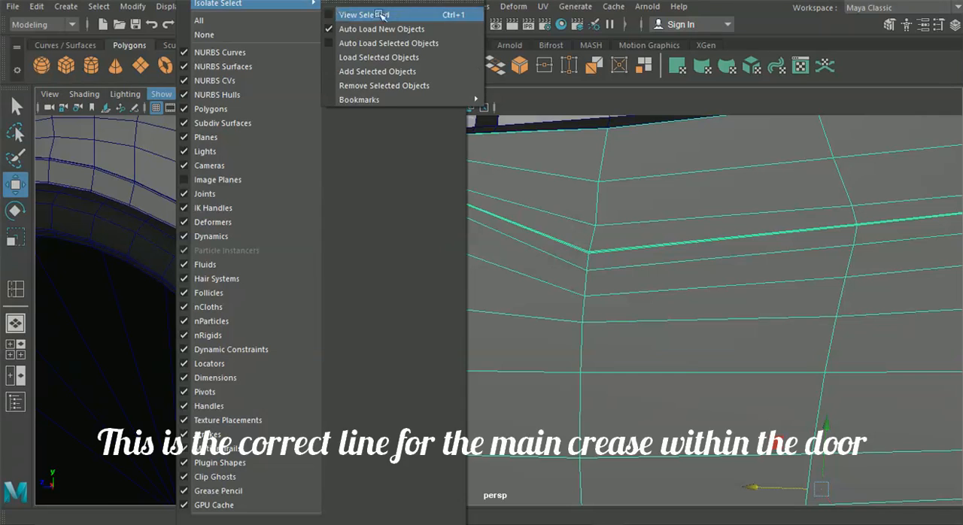
click(354, 15)
click(324, 298)
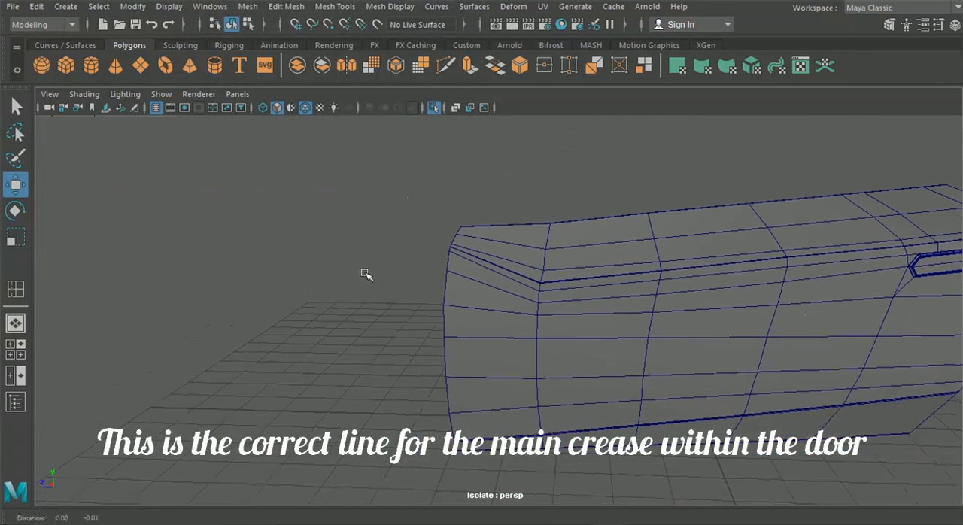
Step: Insert a supporting edge loop into the door right beside its front border
alt+drag(365, 274, 369, 254)
scroll(406, 271, up, 5)
click(405, 171)
alt+middle_drag(405, 156, 443, 229)
scroll(444, 230, up, 1)
scroll(441, 197, up, 1)
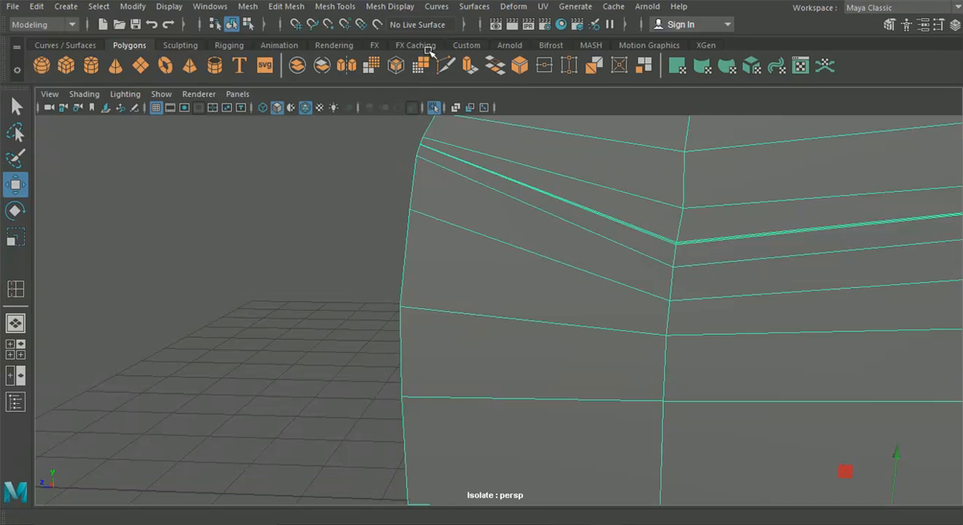
click(340, 6)
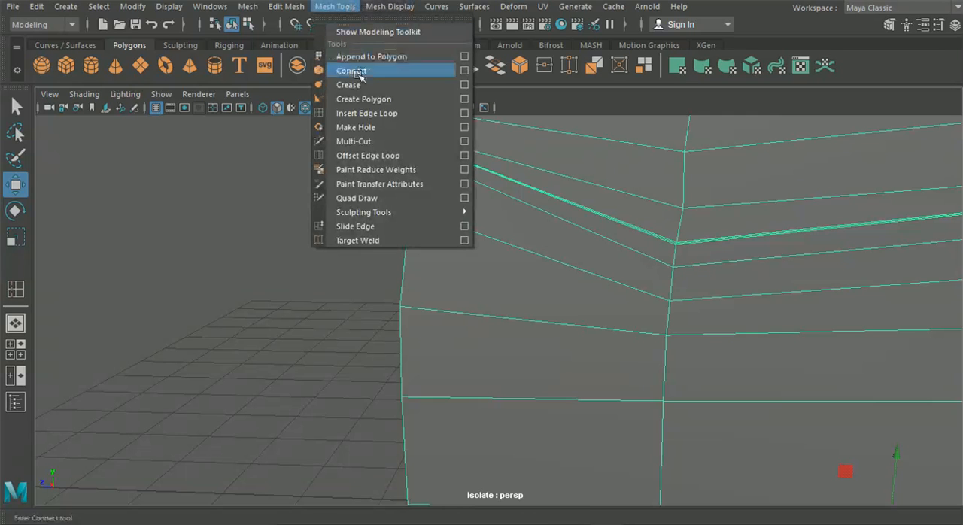
click(366, 113)
drag(415, 211, 412, 211)
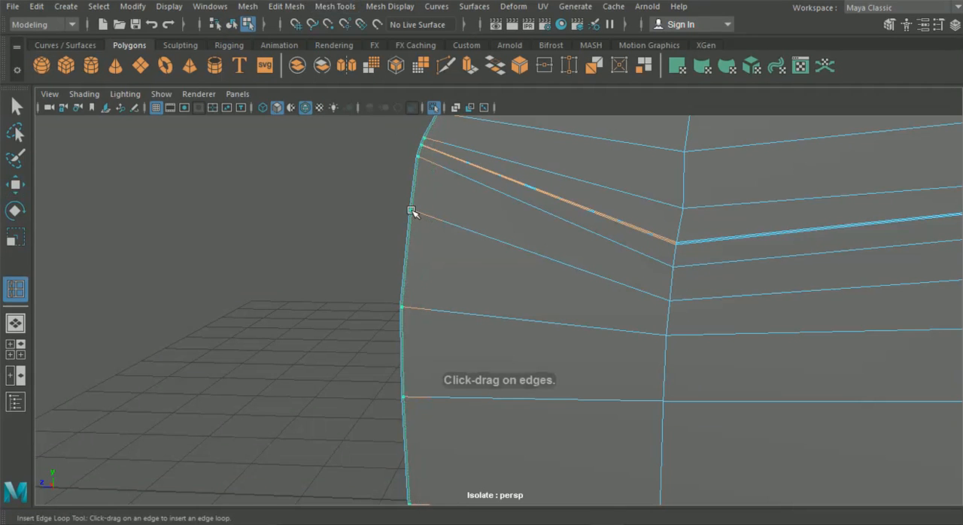
Step: Try to insert an edge loop along the door's rear border below the handle
scroll(519, 252, down, 5)
alt+middle_drag(604, 281, 510, 183)
alt+middle_drag(651, 282, 458, 275)
scroll(467, 276, up, 5)
alt+middle_drag(582, 261, 416, 357)
alt+middle_drag(509, 266, 391, 357)
alt+middle_drag(577, 241, 535, 365)
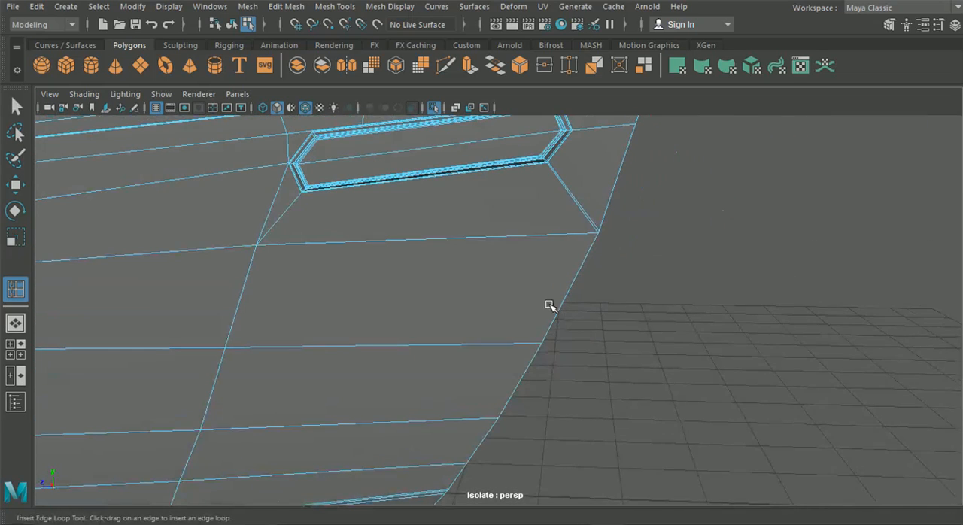
drag(519, 345, 525, 344)
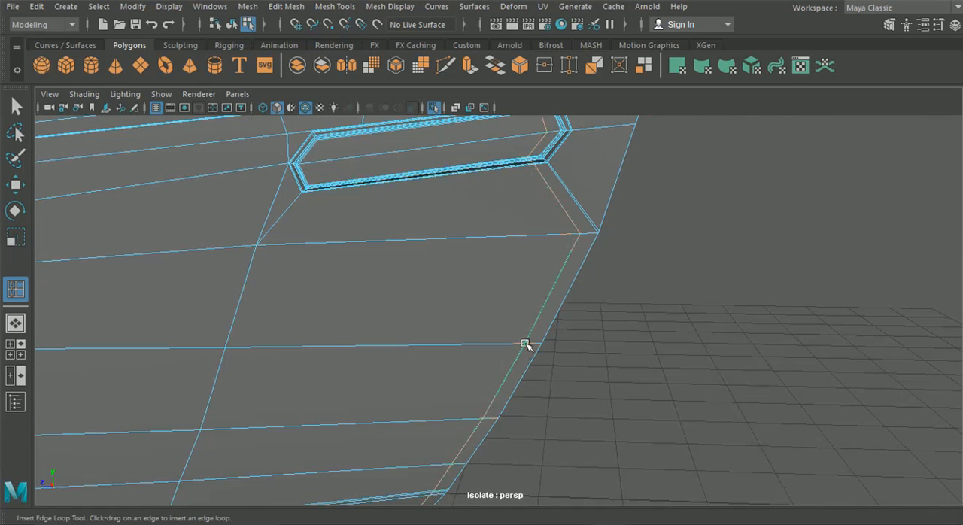
click(446, 66)
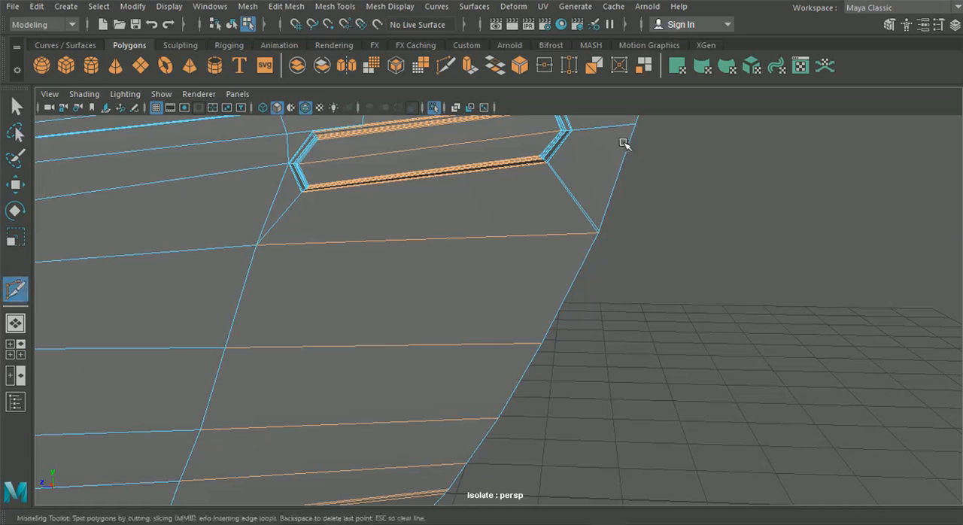
alt+middle_drag(556, 216, 456, 302)
alt+right_drag(438, 248, 650, 391)
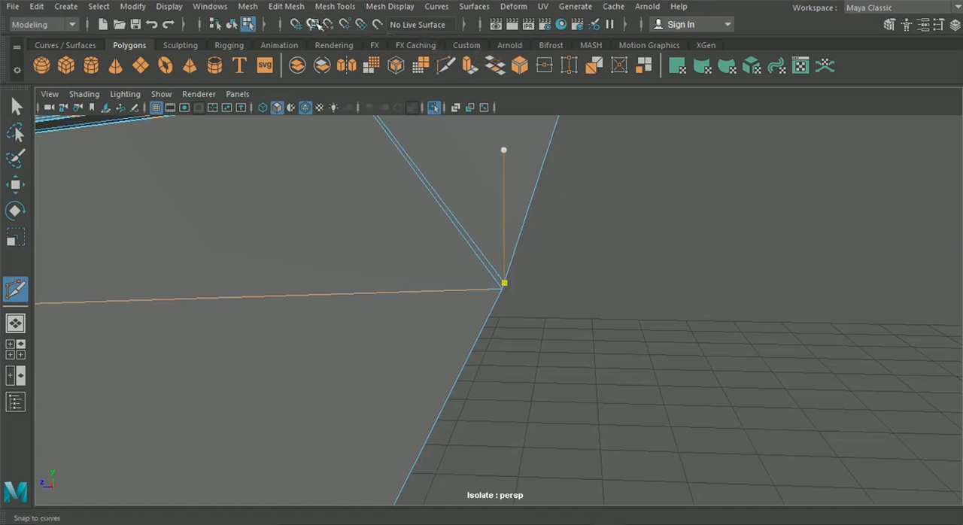
Step: Insert an edge loop close to the lower part of the door's rear border with Insert Edge Loop
click(286, 6)
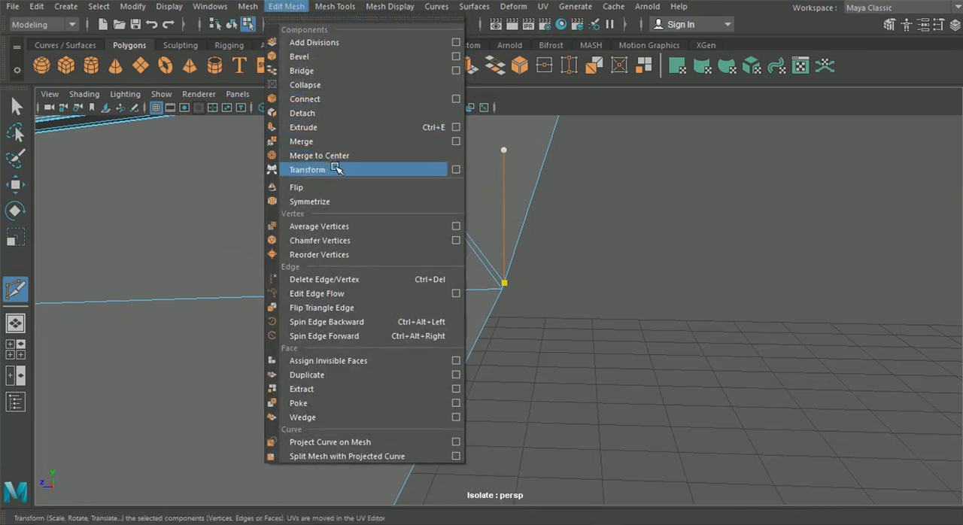
mouse_move(335, 6)
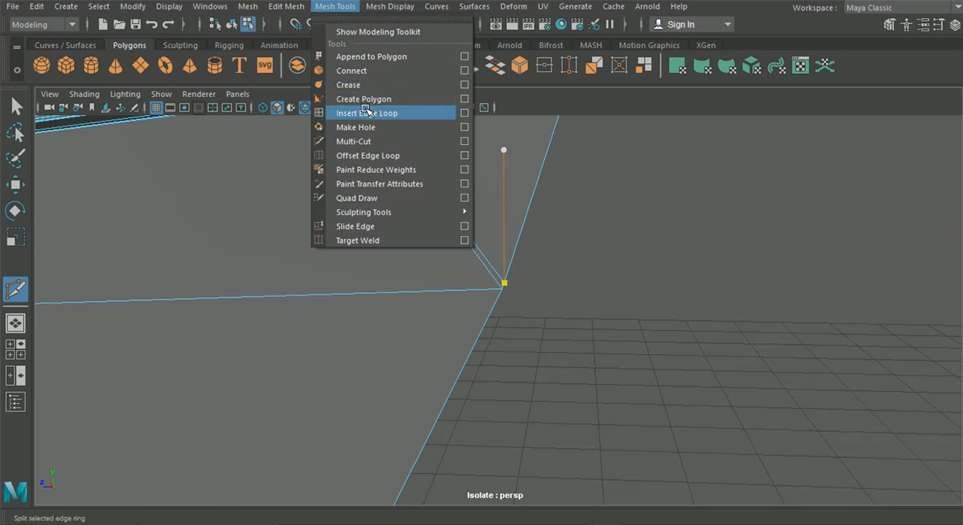
click(367, 113)
drag(396, 293, 495, 290)
alt+middle_drag(546, 206, 517, 350)
Step: Insert an edge loop close to the door's rear border in the section beside the handle, below the crease
drag(515, 285, 547, 285)
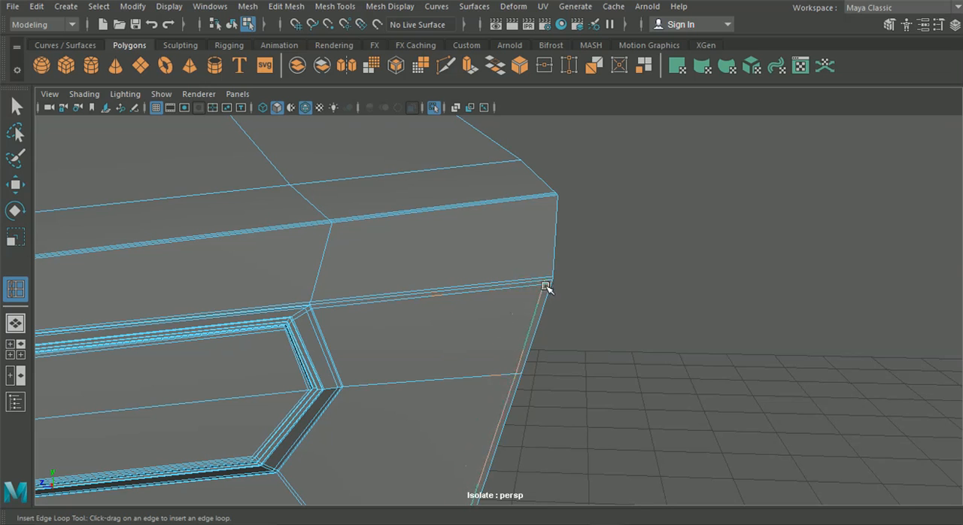
alt+middle_drag(502, 325, 501, 225)
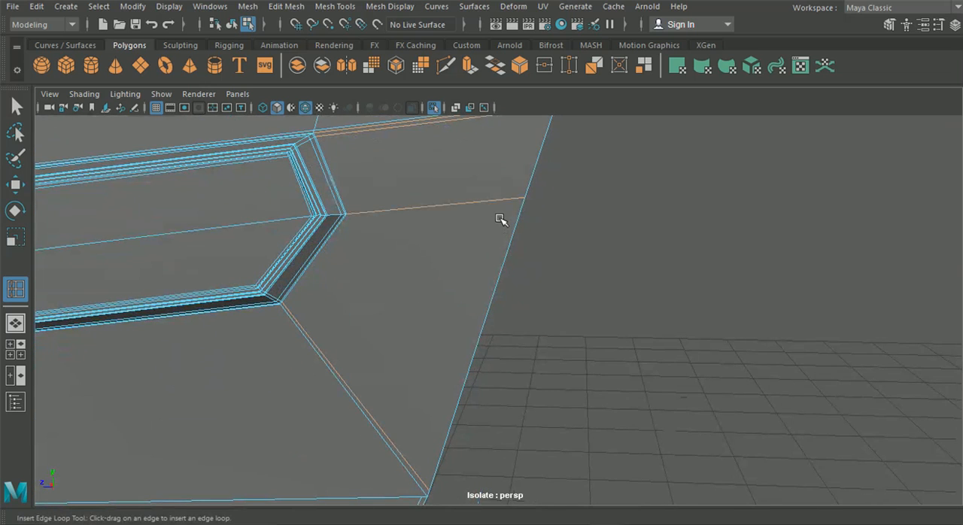
drag(420, 210, 523, 213)
alt+middle_drag(498, 190, 481, 278)
alt+right_drag(446, 260, 473, 286)
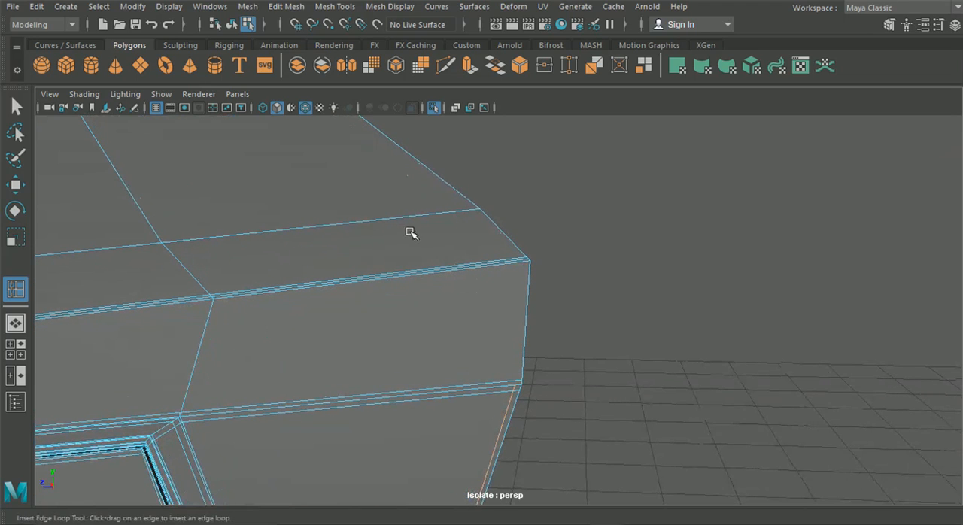
Step: Insert an edge loop beside the door's rear border above the crease and cut an edge joining its end to the loop below
drag(411, 219, 477, 216)
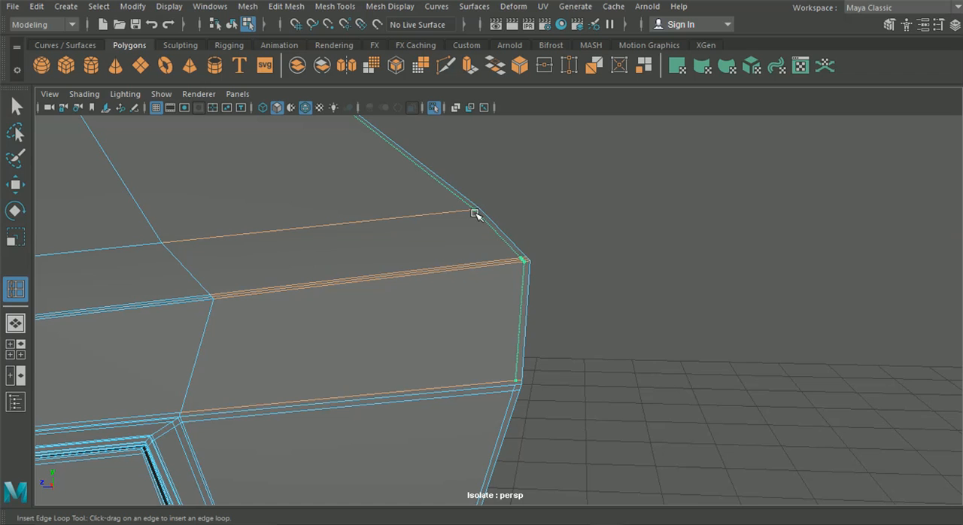
alt+middle_drag(461, 210, 560, 336)
alt+middle_drag(602, 402, 438, 202)
click(447, 66)
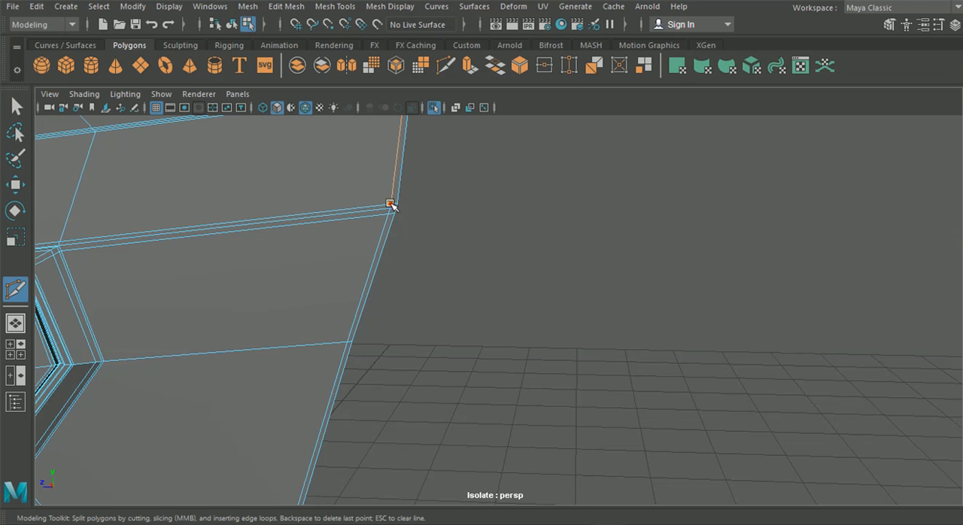
click(390, 210)
alt+middle_drag(356, 200, 434, 271)
alt+right_drag(403, 235, 478, 310)
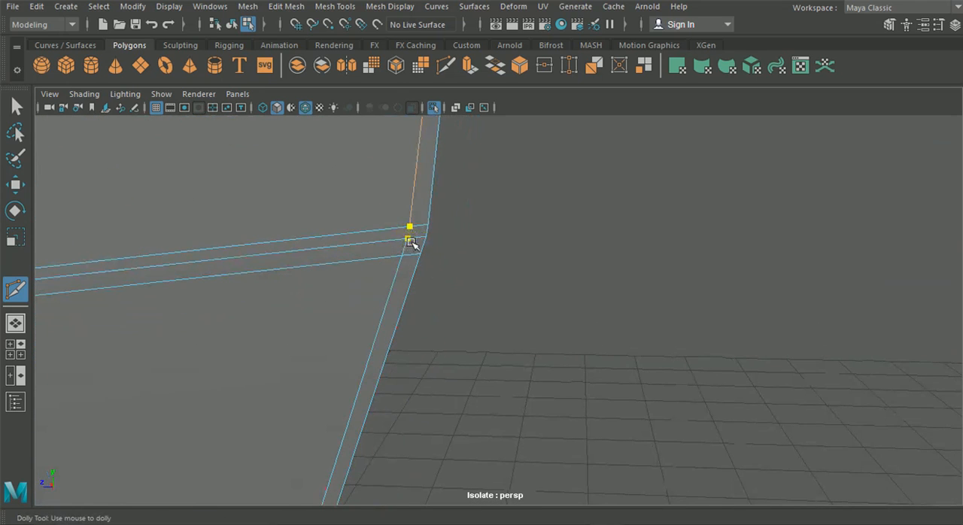
key(Return)
Step: Merge the closely spaced vertices at the door's rear corner below the handle into a single vertex
alt+right_drag(468, 354, 426, 334)
alt+middle_drag(439, 317, 465, 226)
alt+middle_drag(447, 282, 464, 260)
alt+right_drag(434, 310, 426, 381)
click(412, 413)
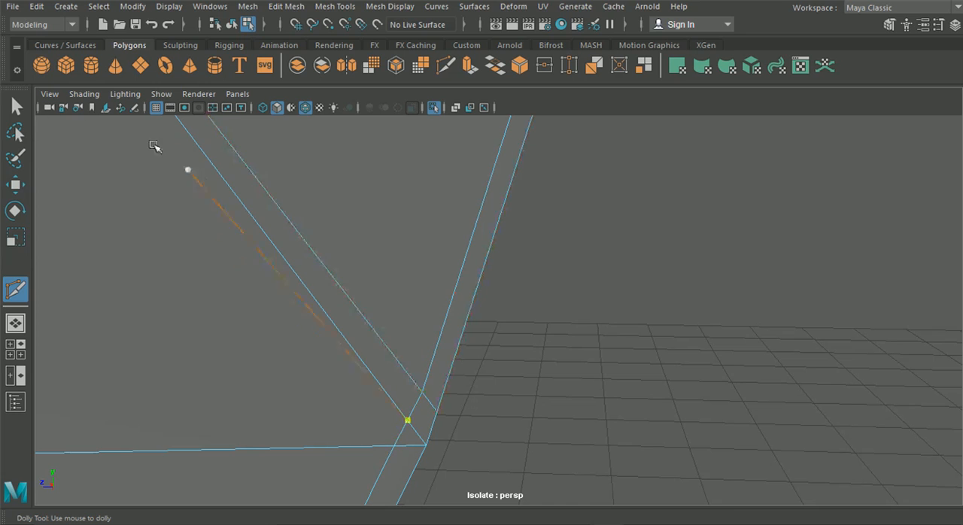
click(13, 106)
right_drag(280, 178, 220, 100)
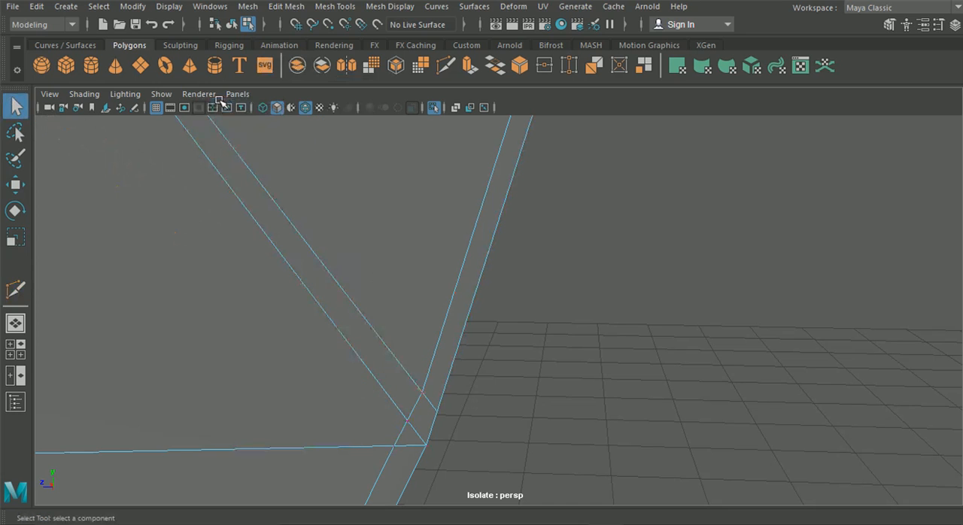
click(286, 6)
click(277, 144)
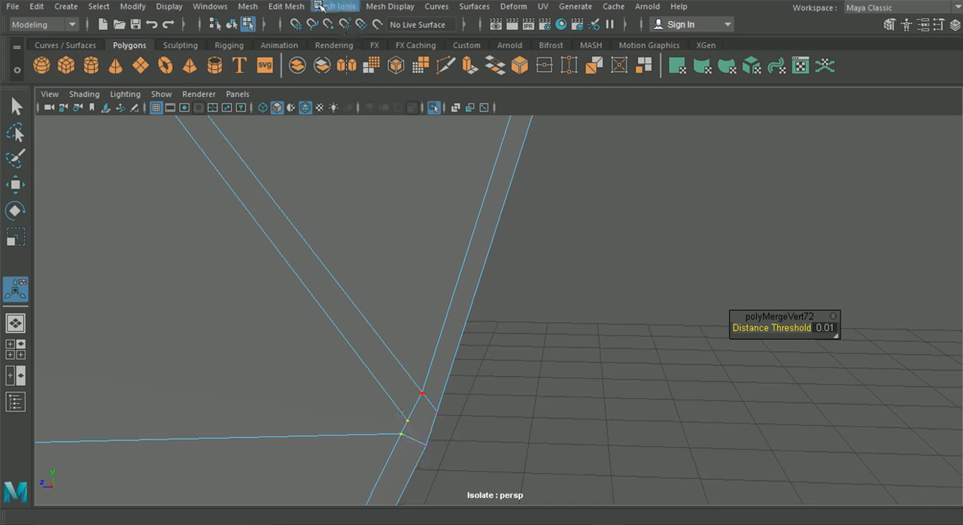
click(286, 6)
click(331, 143)
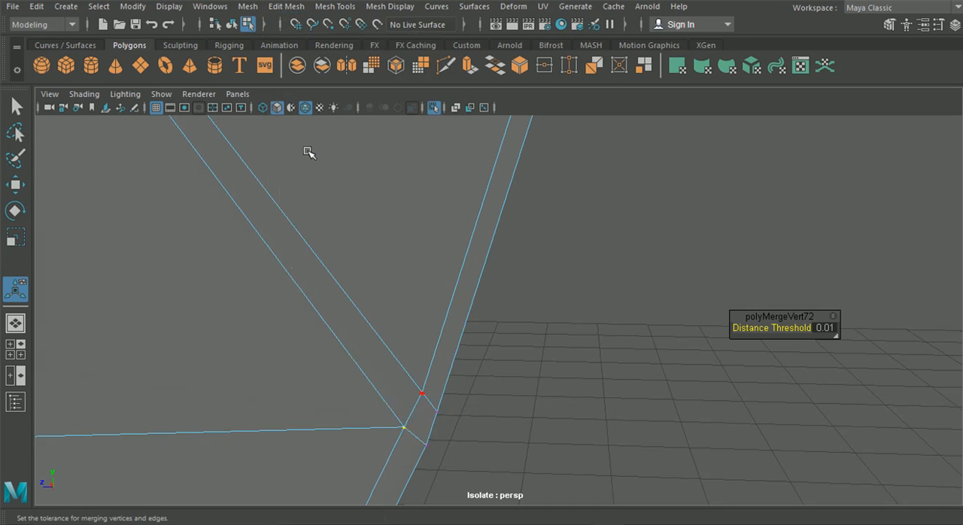
Step: Set the Move tool's axis orientation to Component and shift the merged corner vertex slightly to line up with the rear border loop
click(15, 185)
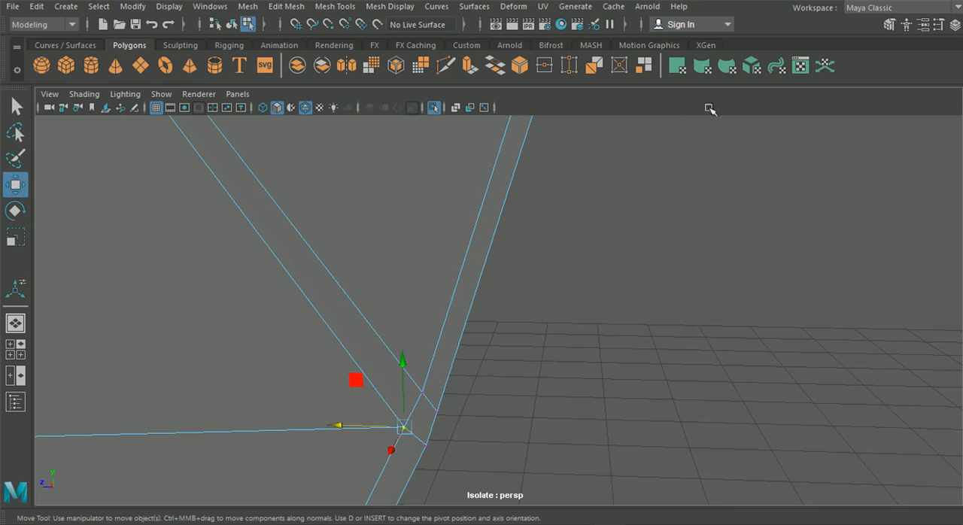
click(940, 25)
click(762, 148)
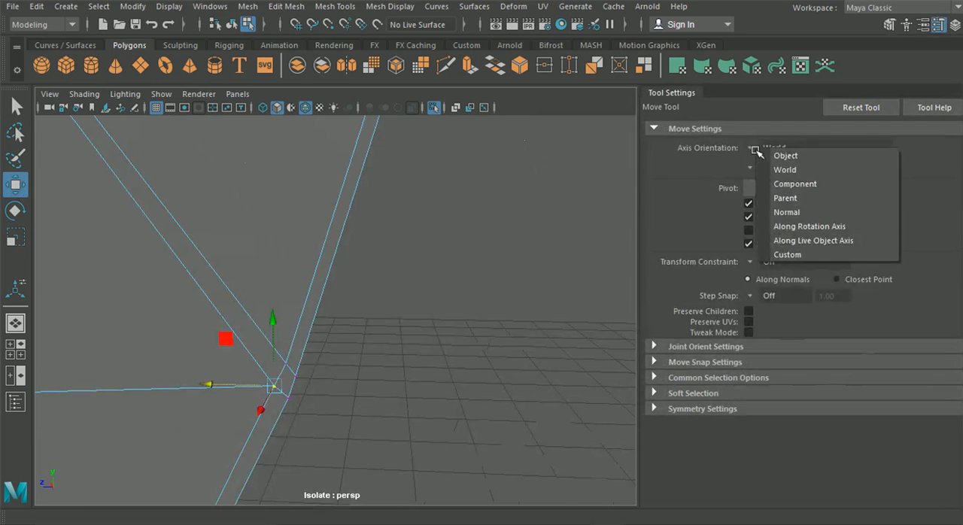
click(776, 183)
middle_drag(293, 337, 302, 335)
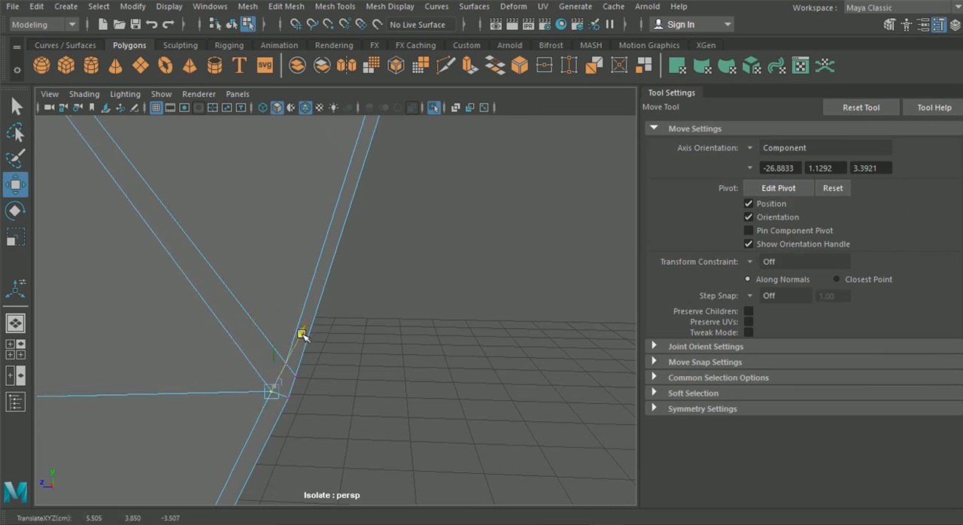
drag(216, 367, 220, 367)
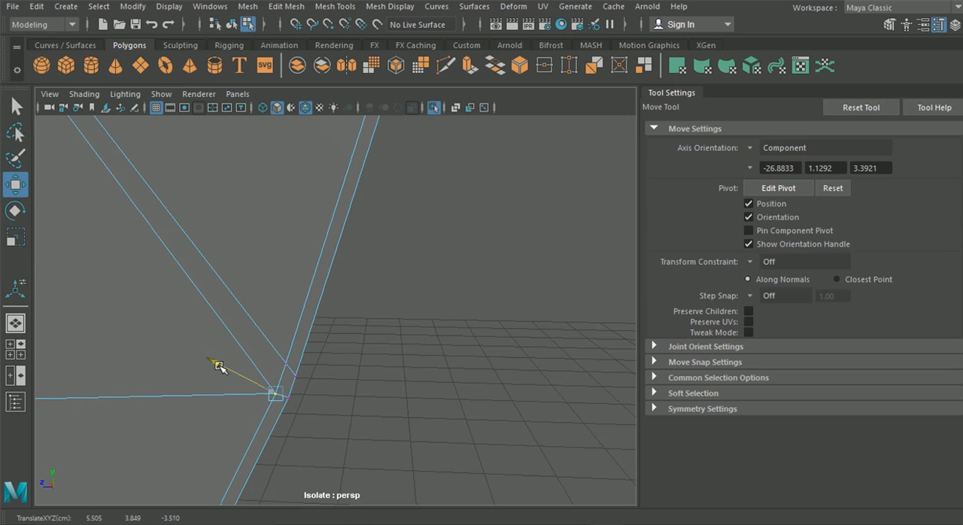
scroll(420, 314, down, 5)
alt+drag(460, 325, 284, 309)
drag(397, 329, 340, 331)
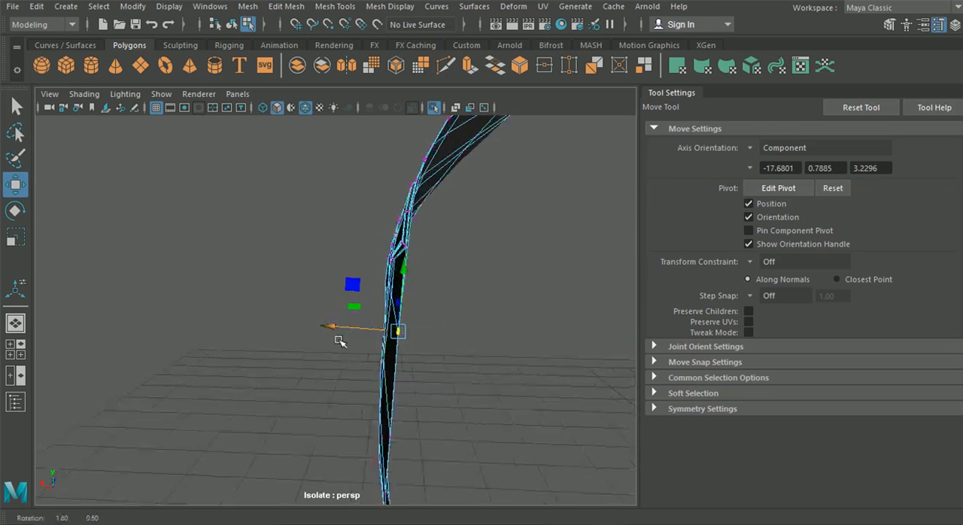
alt+drag(410, 271, 467, 340)
click(939, 28)
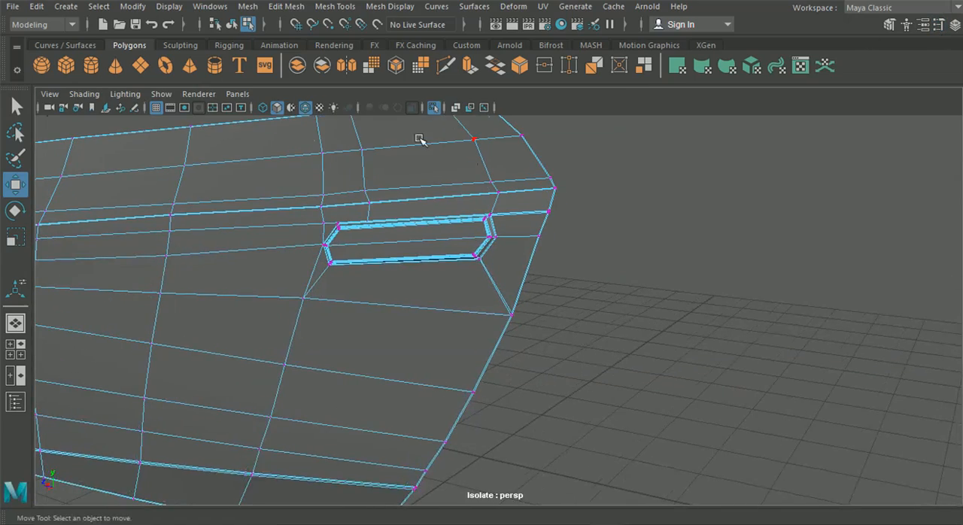
Step: Turn off the isolated view and set the Move tool's axis orientation to World for the rear panel's border vertex
click(161, 93)
mouse_move(243, 5)
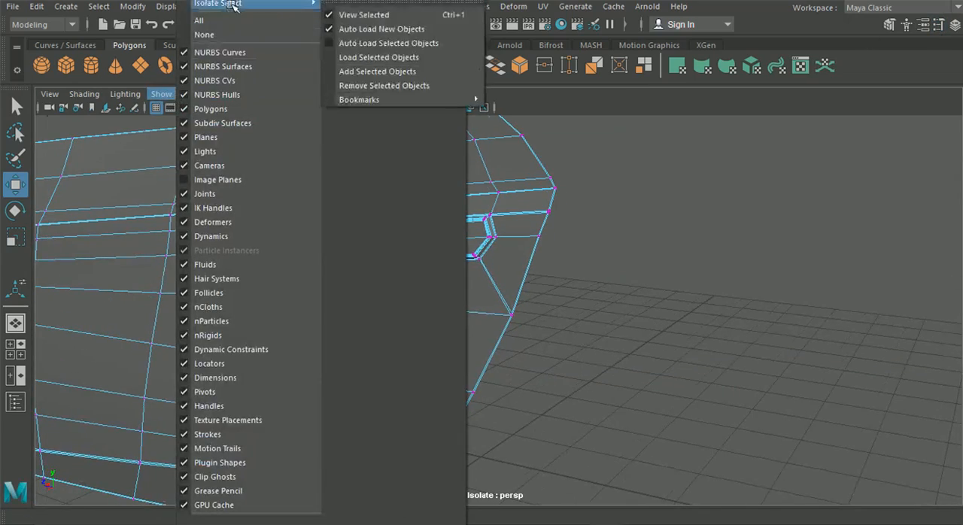
click(343, 10)
alt+drag(514, 200, 624, 336)
scroll(479, 316, up, 3)
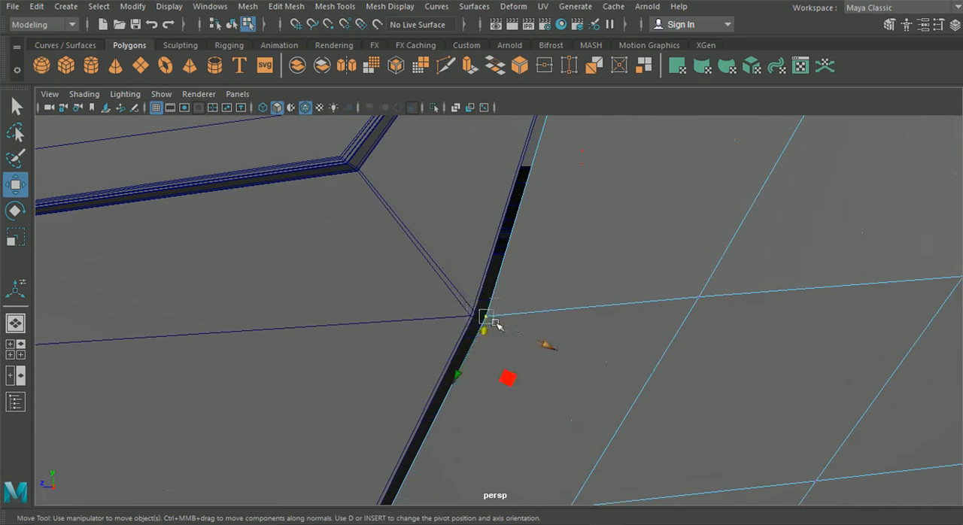
click(940, 24)
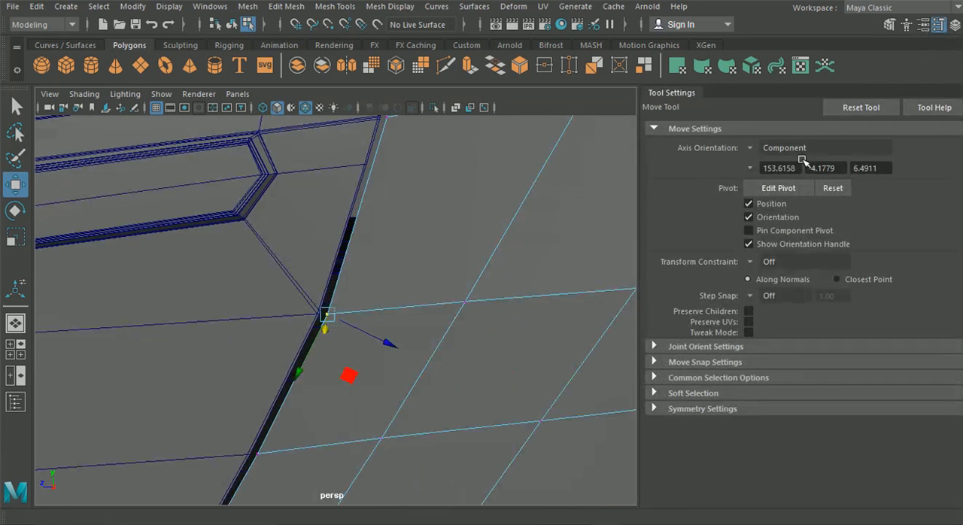
click(753, 148)
click(783, 166)
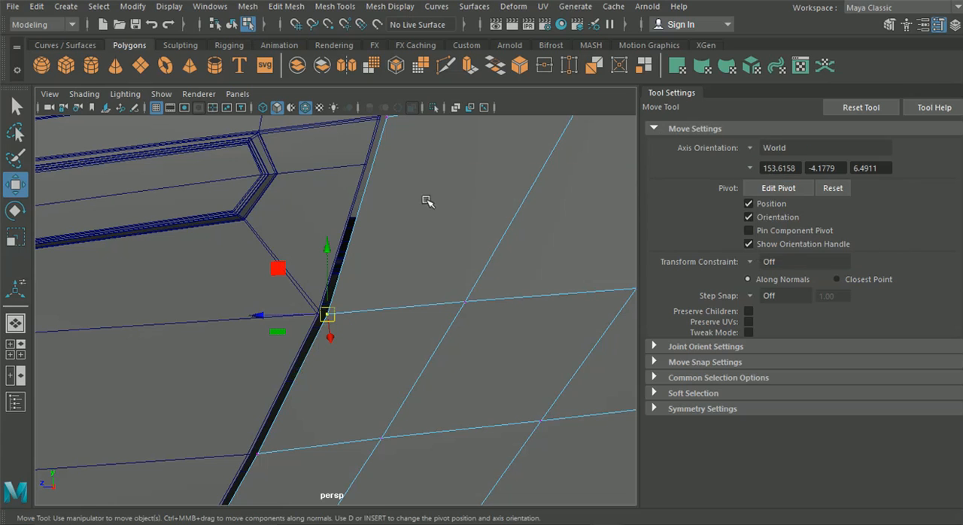
Step: Snap the rear panel's border vertex onto the door's rear corner vertex below the handle
drag(332, 316, 320, 312)
key(v)
alt+middle_drag(331, 288, 387, 270)
scroll(399, 271, up, 5)
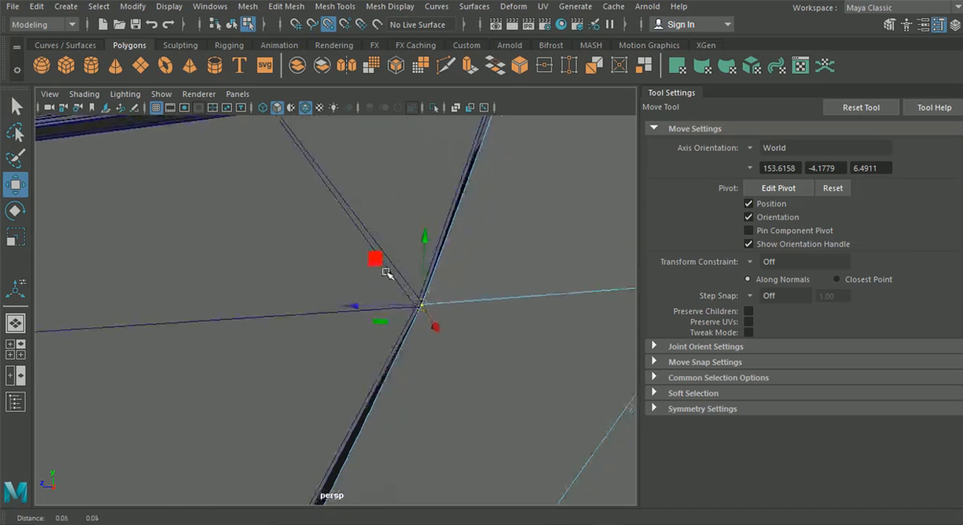
scroll(395, 280, up, 5)
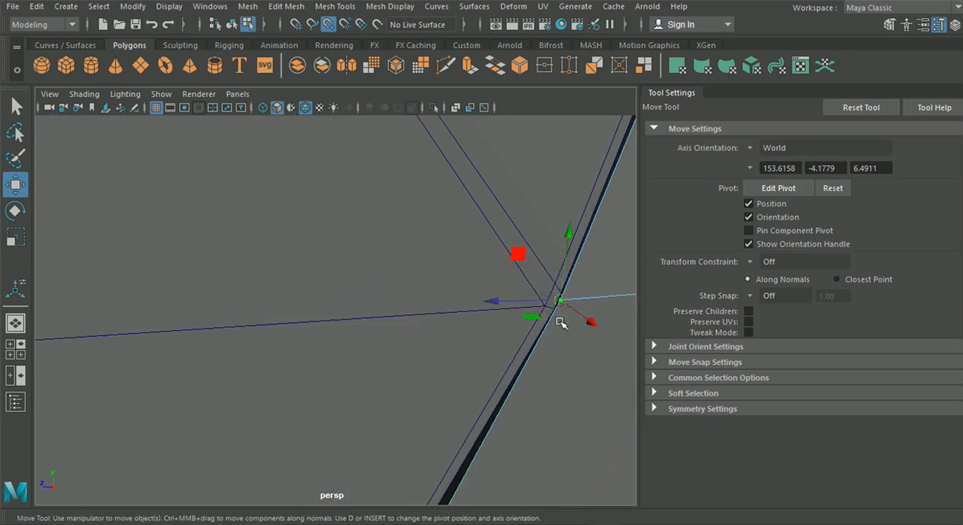
drag(568, 316, 559, 311)
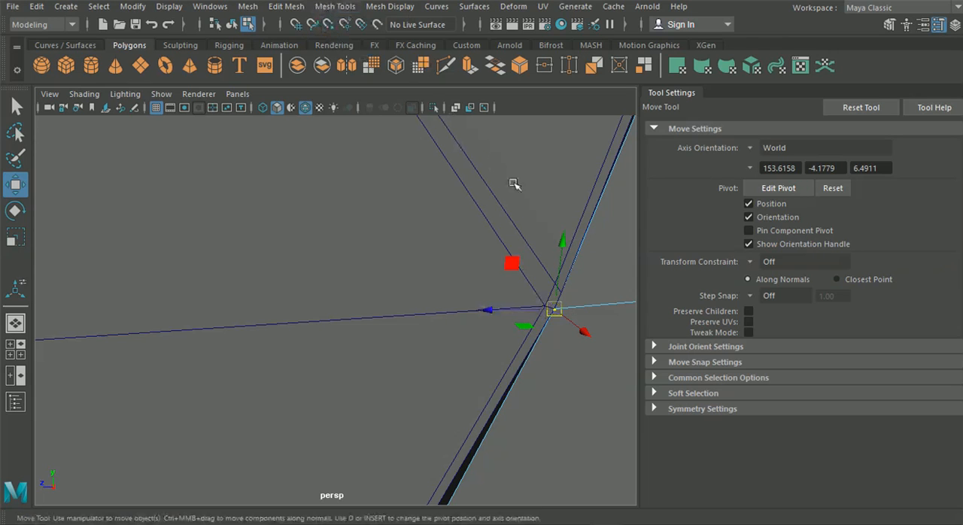
Step: Shift the rear panel's border vertex back along the Z axis to leave a narrow gap to the door
drag(489, 310, 514, 311)
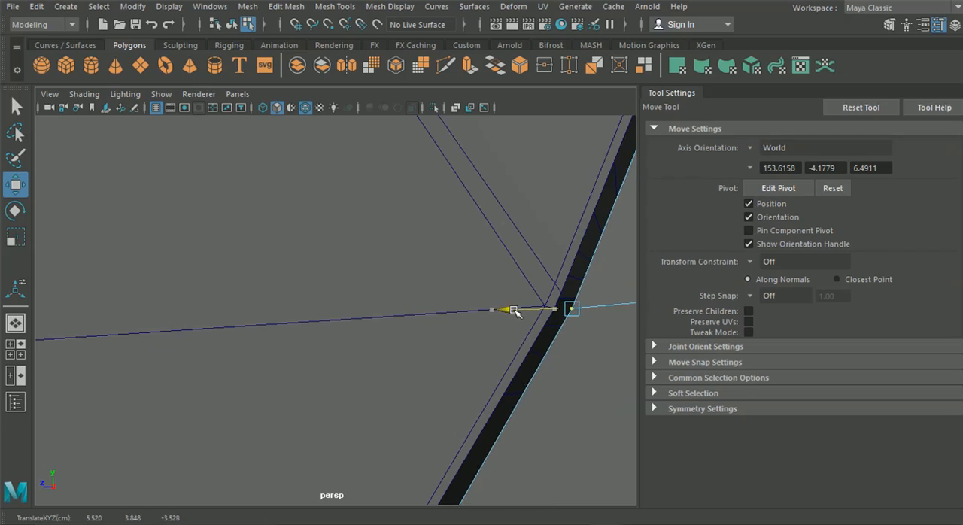
scroll(491, 309, down, 3)
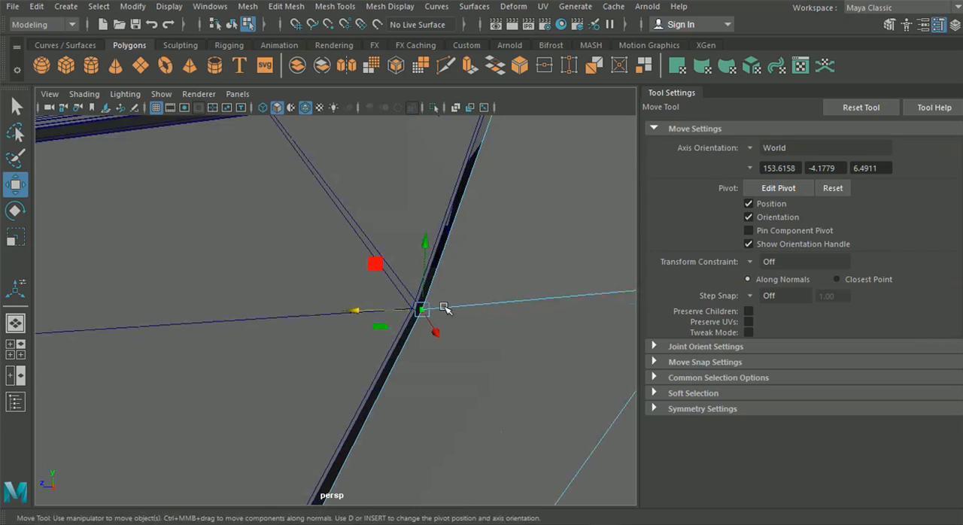
click(941, 26)
scroll(535, 168, down, 3)
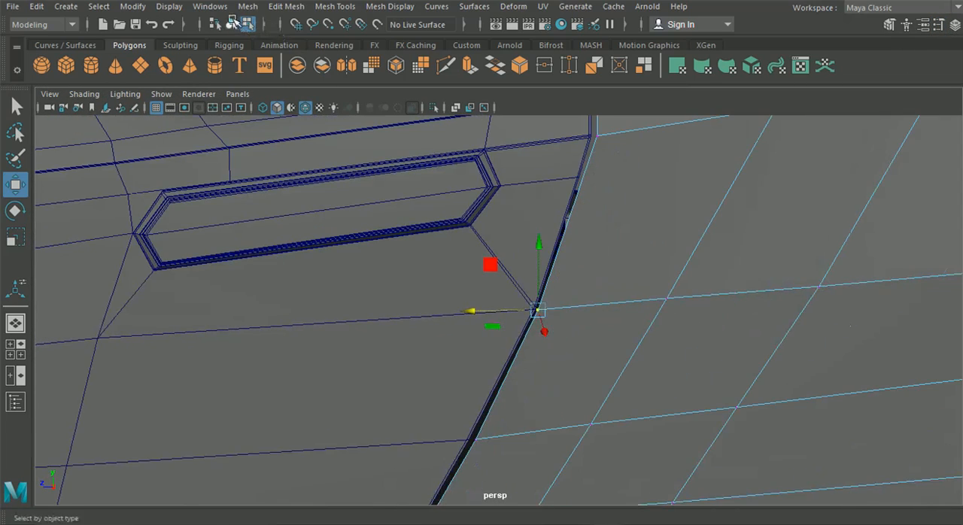
click(231, 23)
scroll(387, 190, down, 6)
scroll(490, 253, up, 6)
right_drag(519, 163, 506, 106)
drag(473, 311, 466, 314)
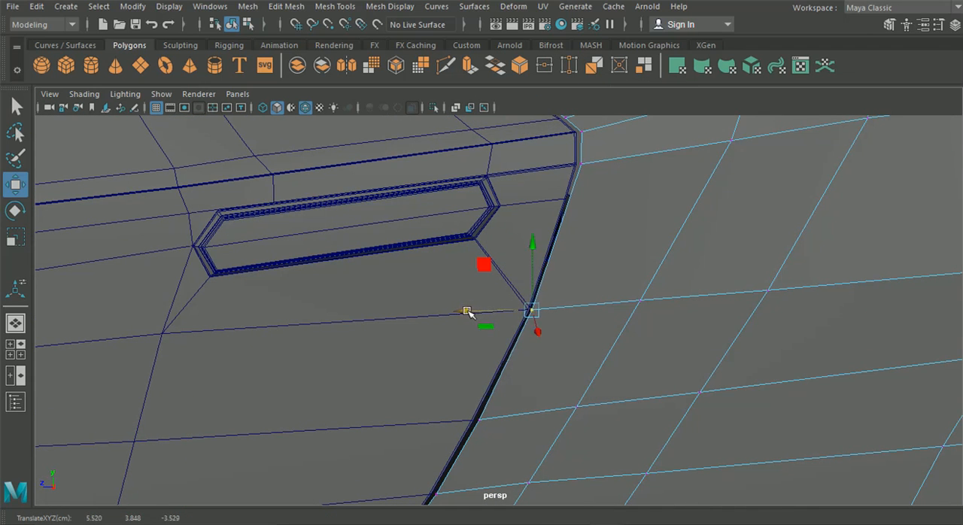
scroll(466, 314, down, 3)
click(234, 24)
Step: Select the whole door as an object and display it in smooth preview
scroll(387, 222, down, 5)
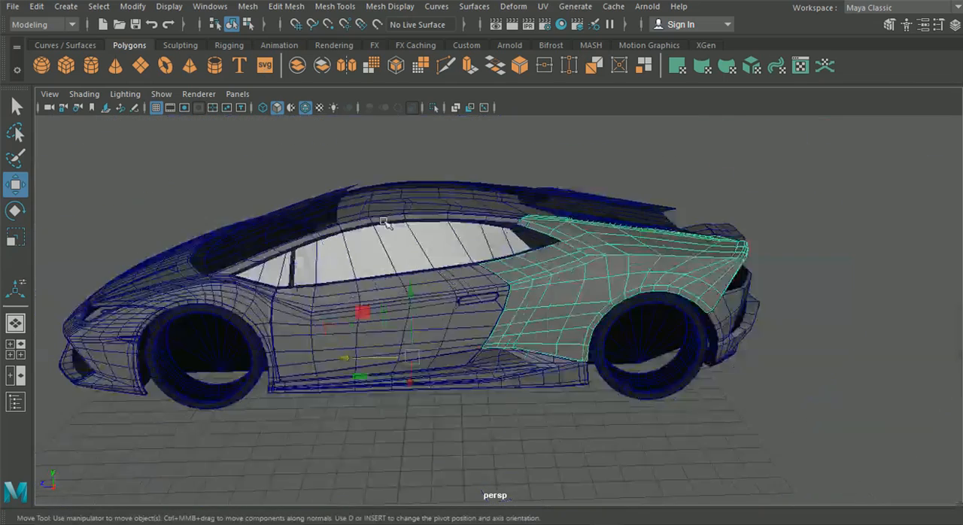
click(796, 225)
alt+drag(557, 259, 454, 286)
click(409, 319)
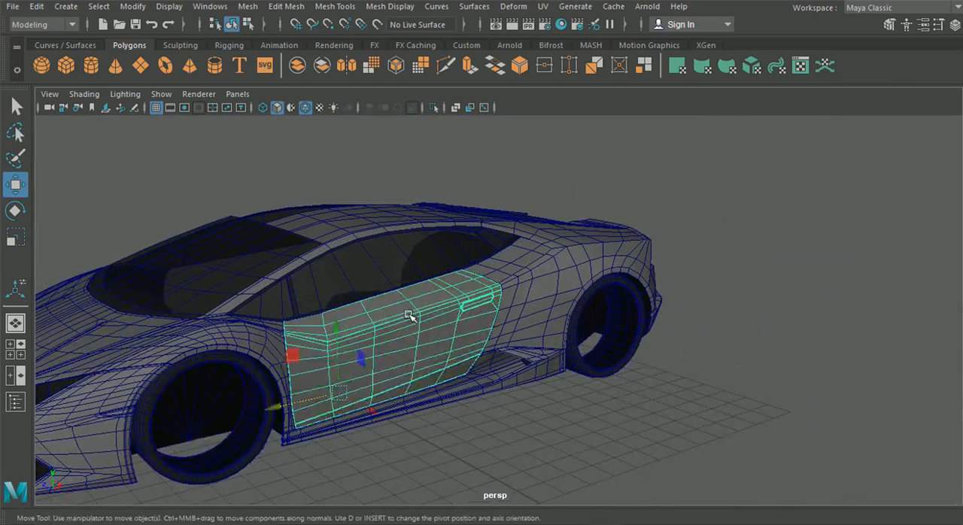
key(3)
Step: Isolate the front fender, door, side skirt, front bumper, hood and the inner wheel-arch and floor pieces in the view
click(230, 328)
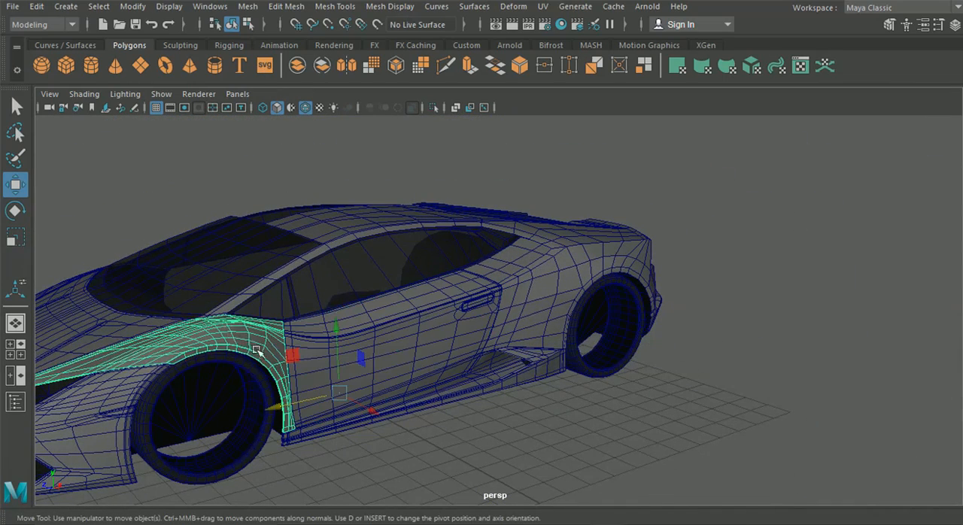
scroll(398, 365, up, 3)
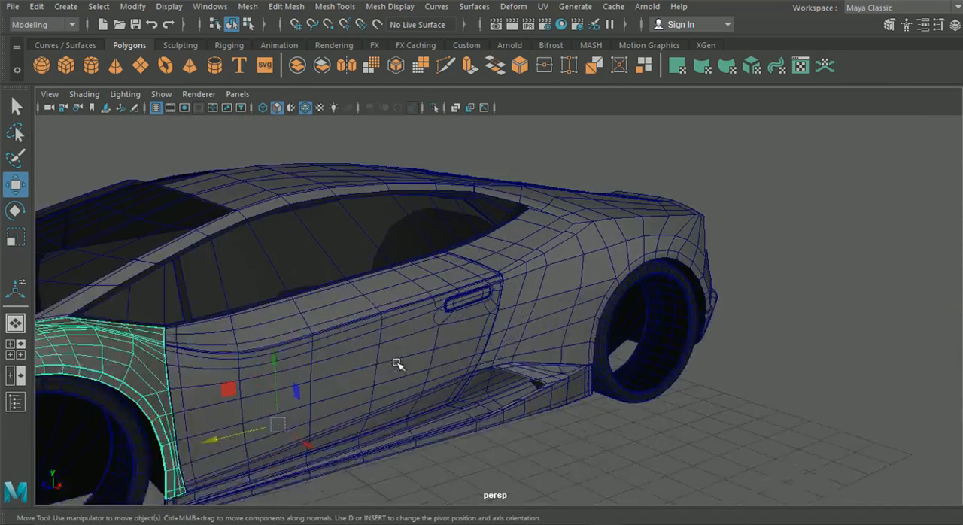
alt+drag(325, 344, 680, 348)
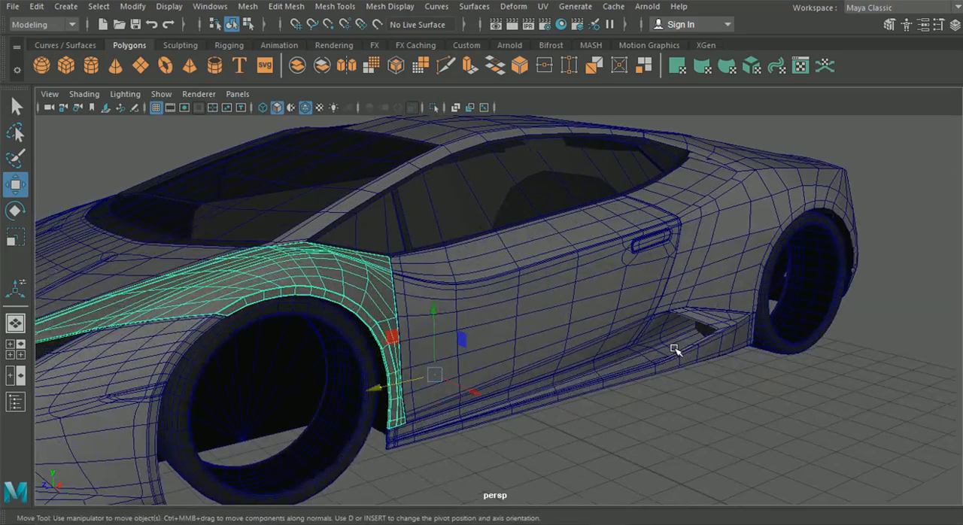
click(676, 318)
shift+click(413, 299)
shift+click(277, 281)
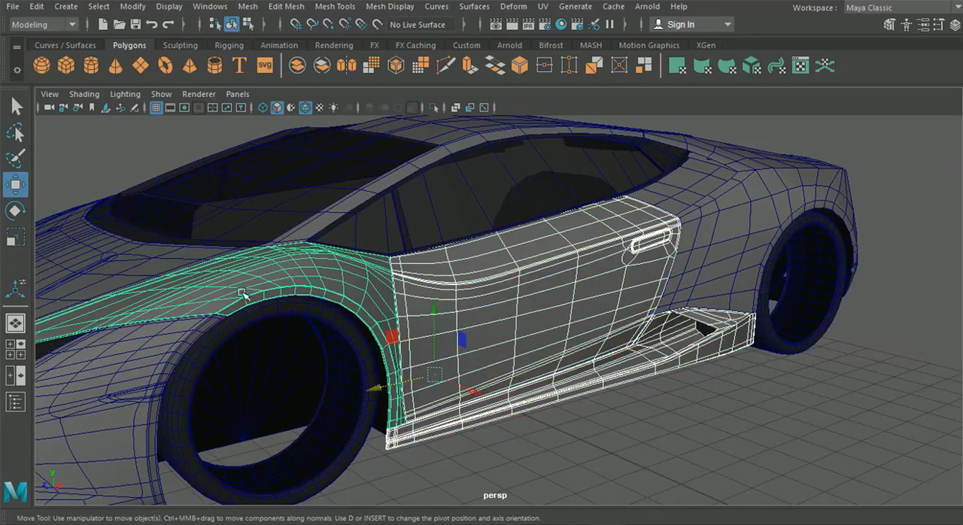
shift+click(143, 347)
shift+click(103, 263)
scroll(149, 305, down, 5)
alt+drag(149, 306, 406, 347)
shift+click(406, 347)
shift+click(301, 340)
alt+drag(483, 377, 525, 399)
shift+click(437, 404)
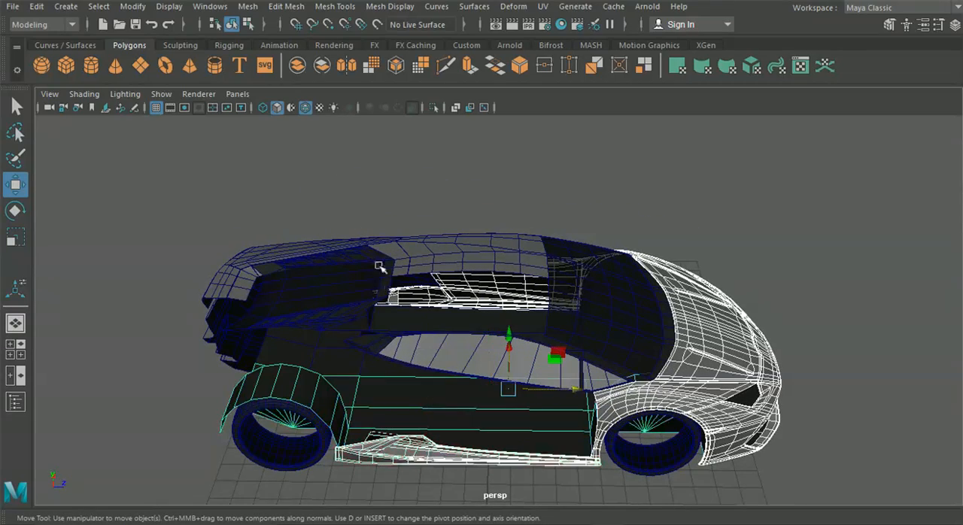
click(323, 344)
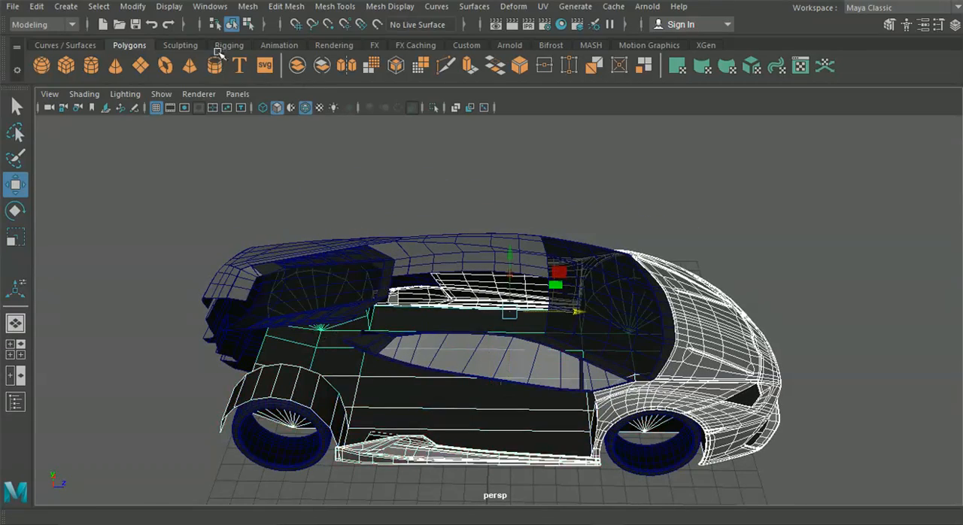
click(161, 94)
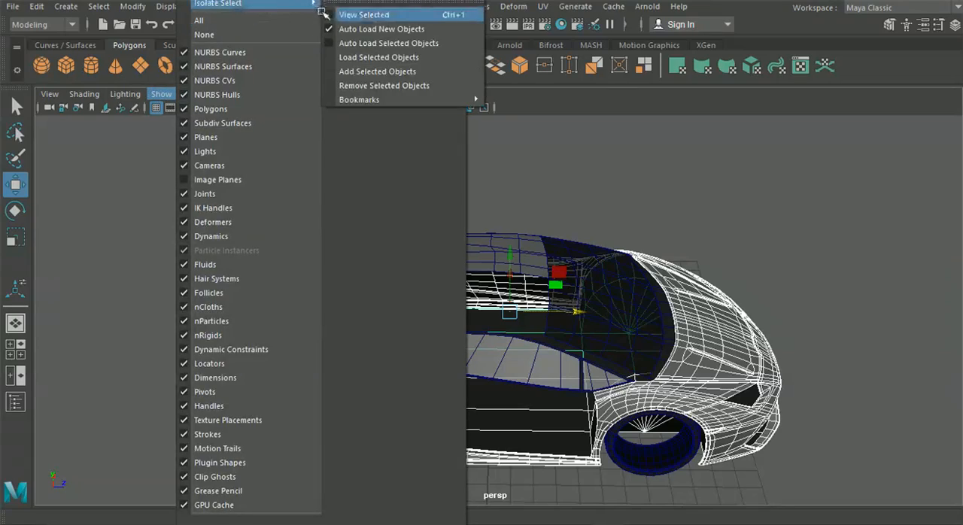
click(331, 11)
Step: Select the smoothed door and examine its upper edge and rear border from above and behind
alt+drag(710, 269, 342, 233)
click(214, 216)
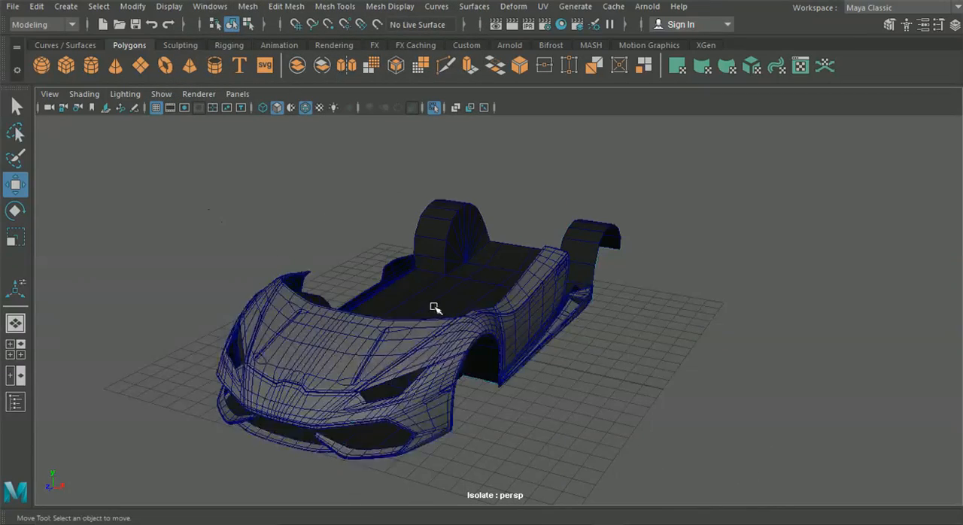
alt+drag(489, 328, 407, 306)
scroll(410, 298, up, 5)
click(557, 296)
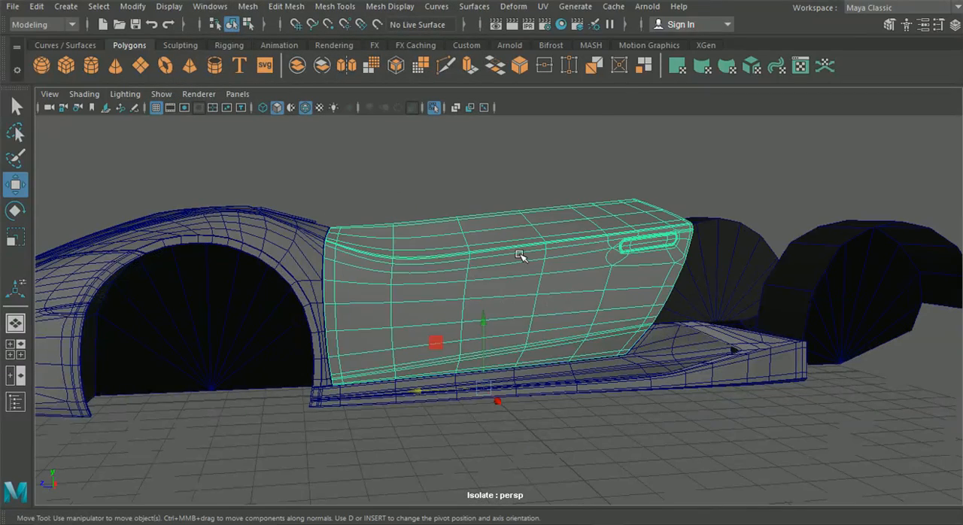
right_drag(519, 255, 520, 66)
scroll(531, 194, up, 5)
alt+drag(518, 208, 437, 236)
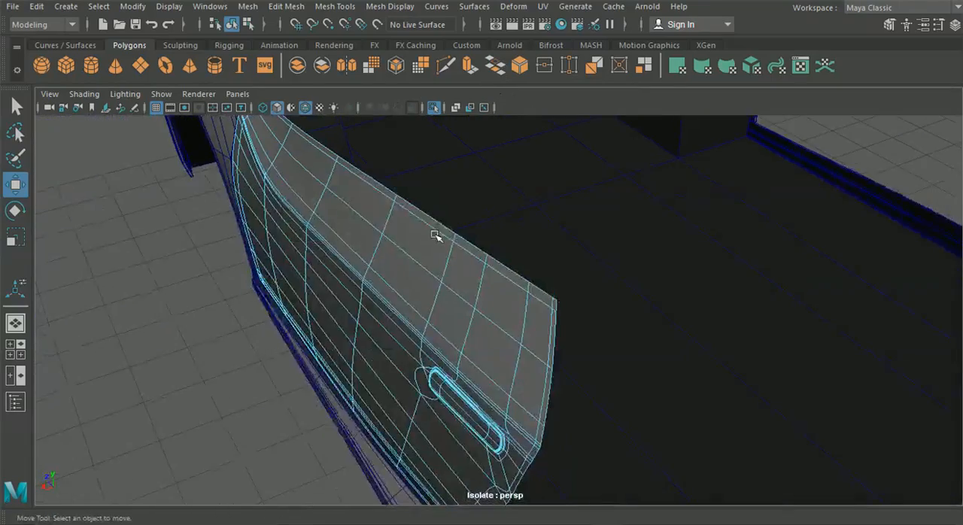
Step: Return the door to its unsmoothed display and extrude its outer border edges inward to give the panel a rim
scroll(451, 233, up, 5)
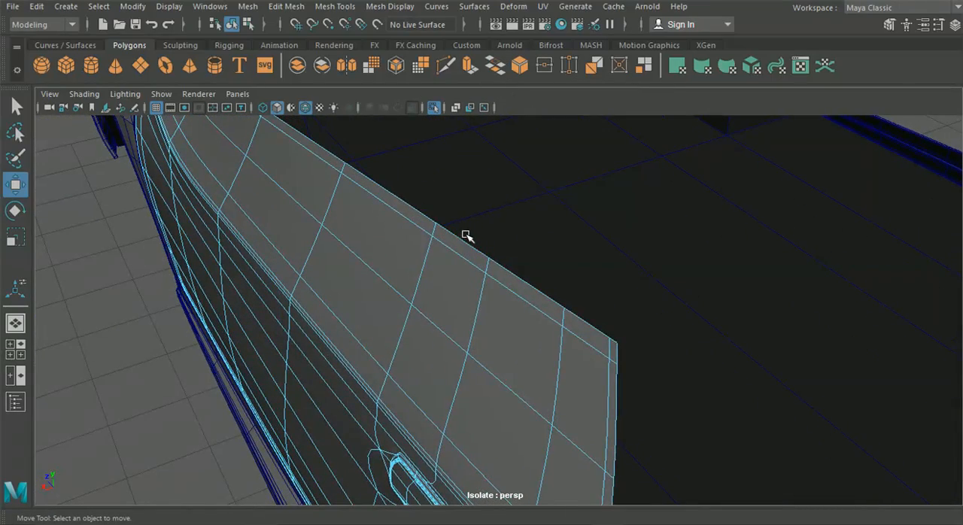
key(1)
scroll(470, 220, up, 3)
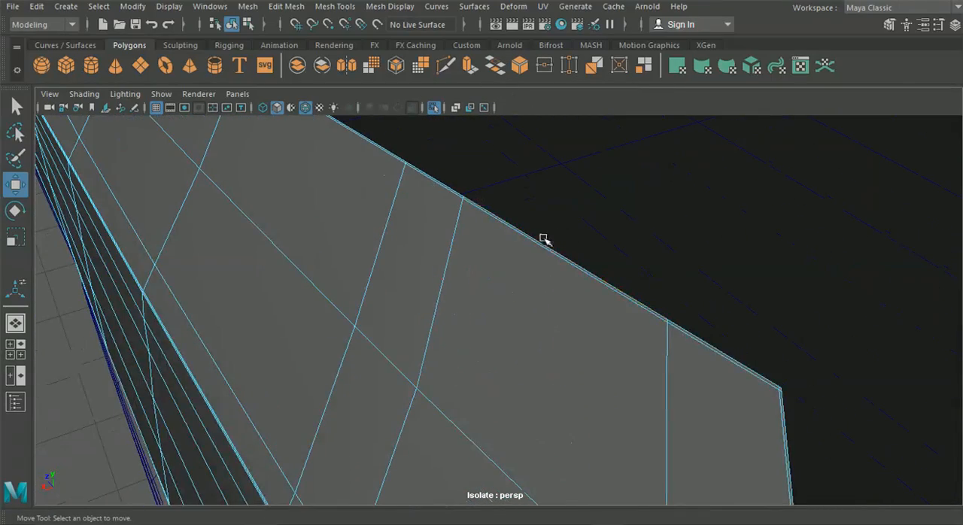
double_click(541, 243)
scroll(529, 247, down, 6)
alt+drag(492, 285, 496, 257)
key(ctrl+e)
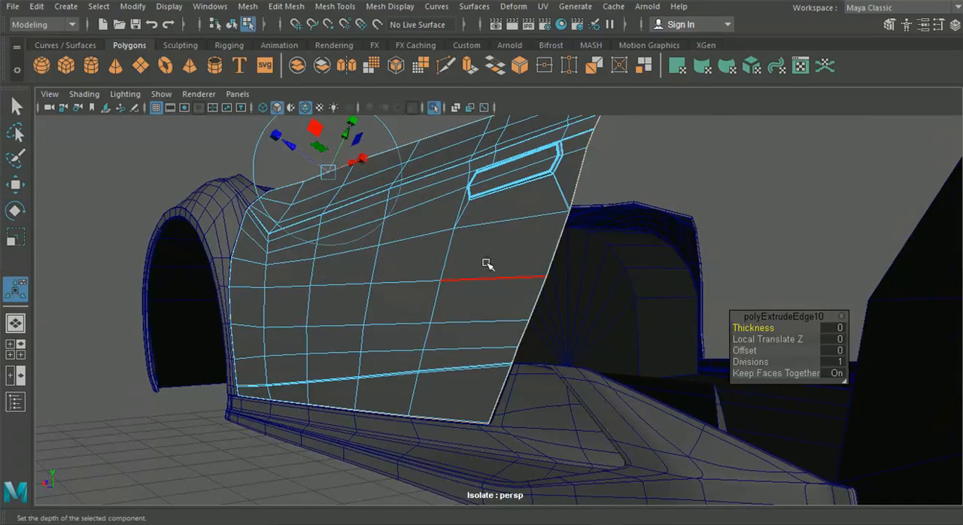
alt+drag(467, 243, 283, 349)
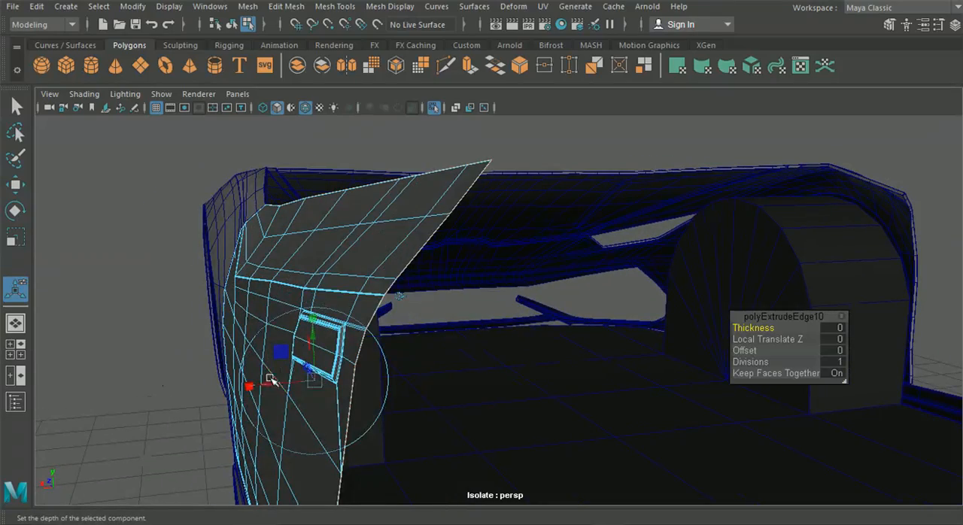
drag(269, 385, 258, 402)
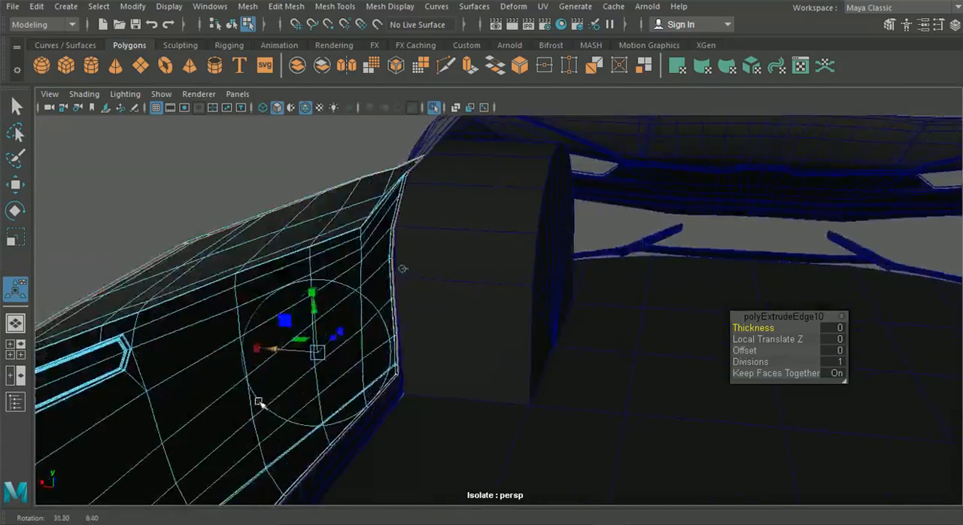
scroll(469, 196, up, 7)
alt+middle_drag(332, 223, 716, 183)
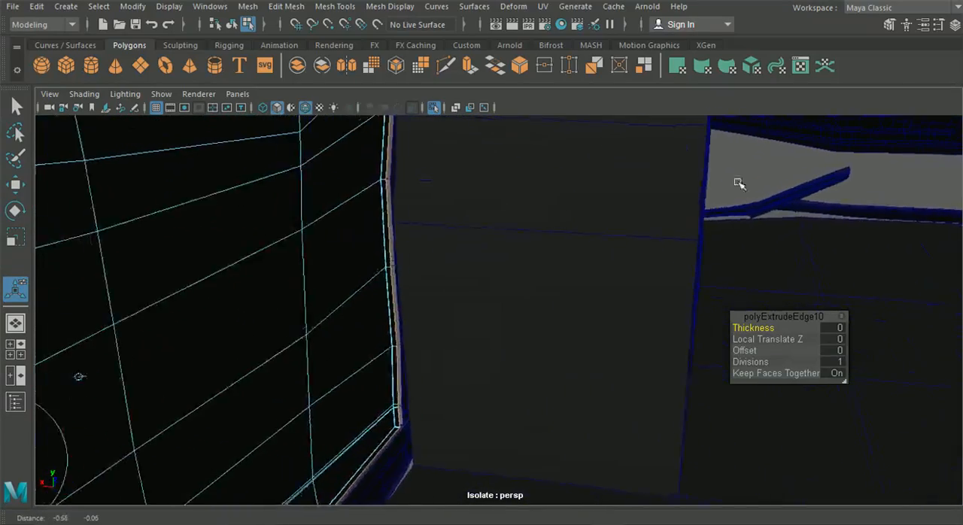
drag(209, 425, 472, 355)
Step: Insert a supporting edge loop along the extruded rim of the door with the Insert Edge Loop tool
scroll(204, 414, down, 10)
scroll(453, 359, up, 5)
scroll(469, 331, up, 5)
click(296, 9)
click(332, 6)
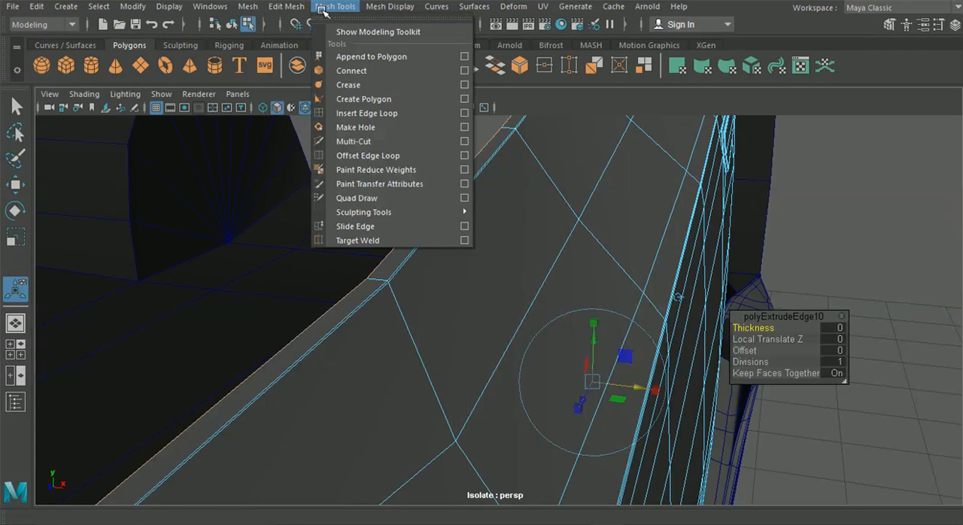
click(357, 114)
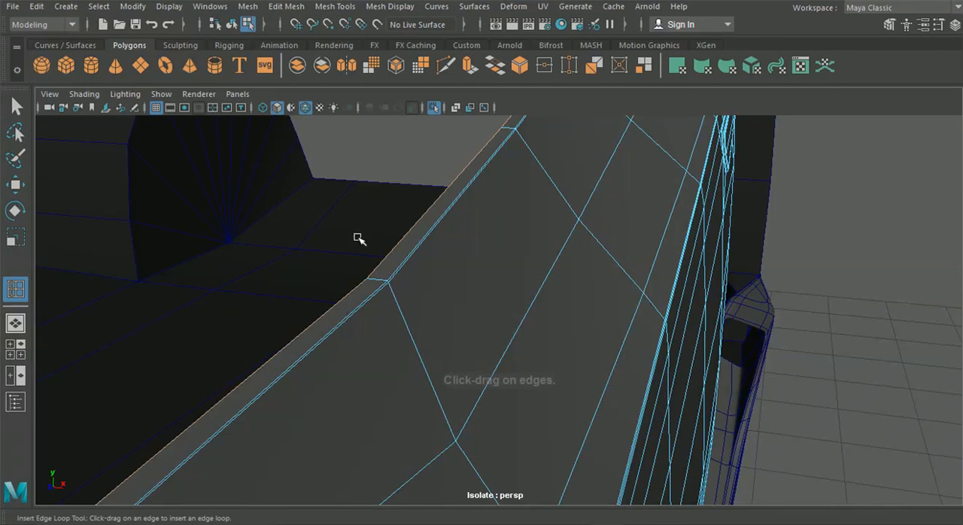
scroll(332, 241, up, 2)
mouse_move(297, 260)
mouse_down()
mouse_move(310, 260)
mouse_move(286, 261)
mouse_up()
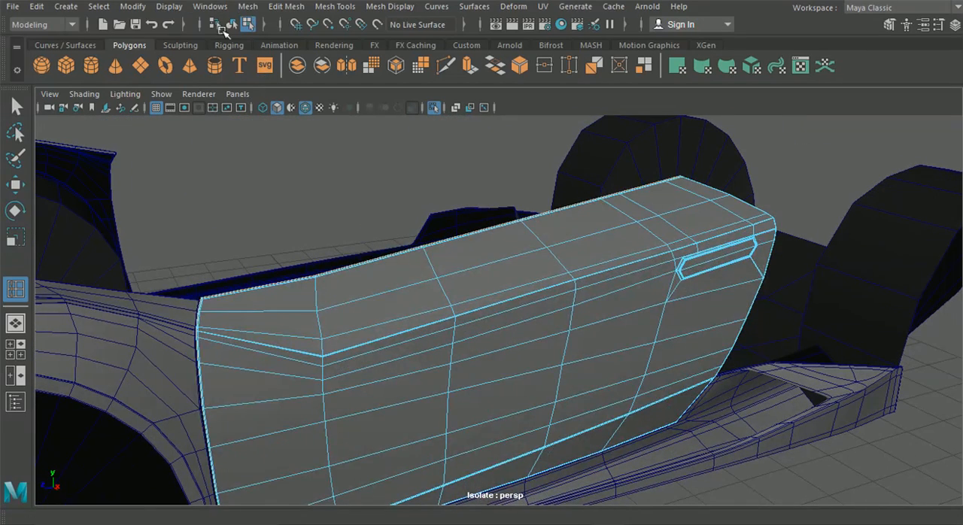
Step: Display the door, side skirt, front fender and front bumper as objects in smooth preview
click(231, 24)
click(16, 105)
click(380, 329)
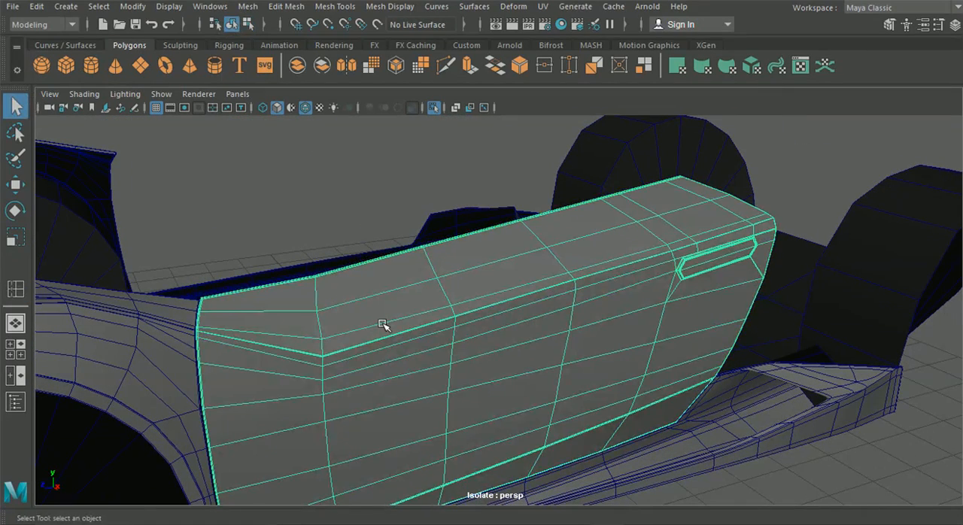
click(675, 458)
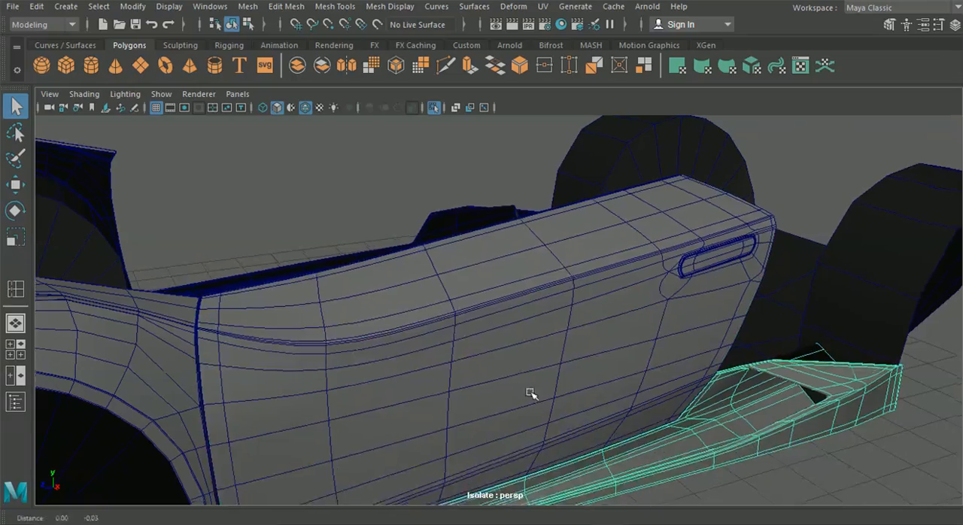
alt+drag(531, 391, 634, 325)
click(252, 255)
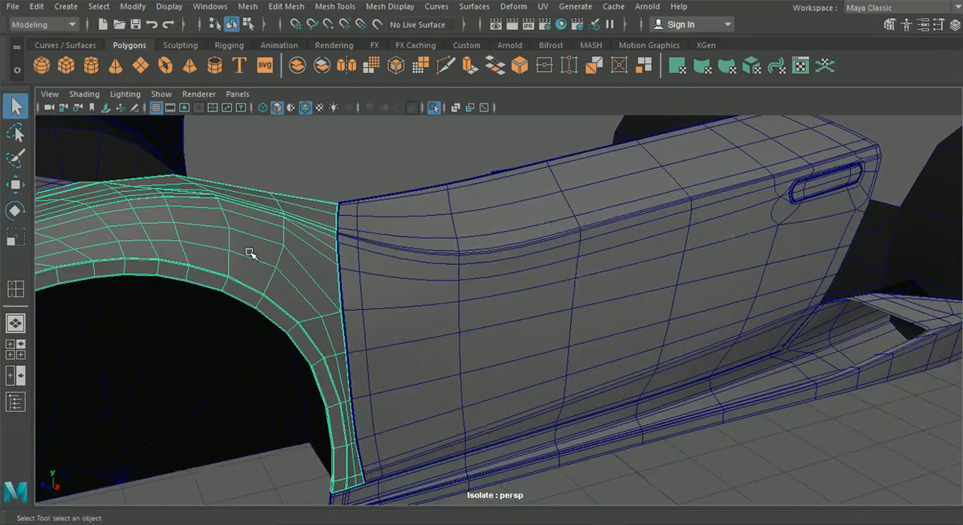
alt+drag(252, 255, 470, 275)
click(363, 318)
alt+drag(289, 292, 380, 271)
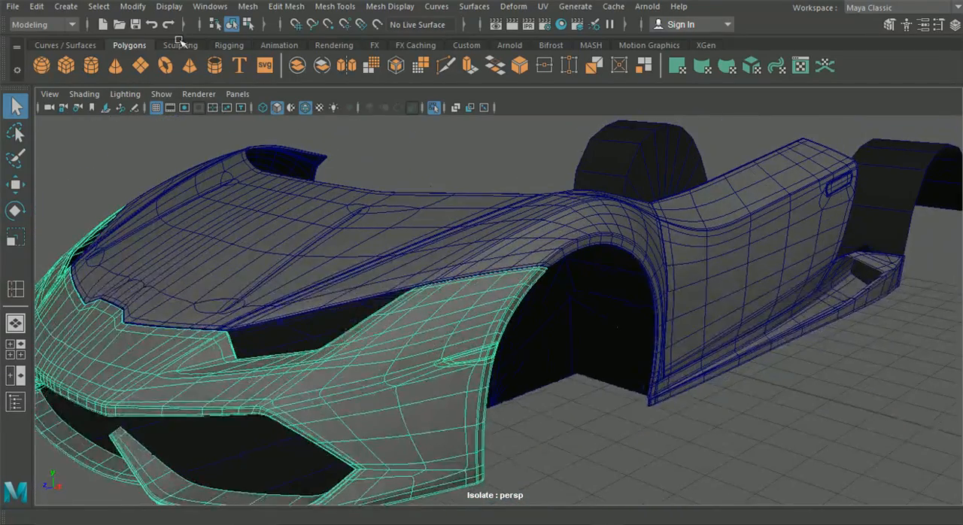
Step: Hide the wireframe on the shaded model, clear the selection and examine the smoothed panels and the gaps around the door
click(303, 108)
click(467, 197)
alt+drag(486, 217, 529, 283)
click(689, 446)
alt+drag(690, 446, 681, 380)
alt+drag(697, 346, 486, 310)
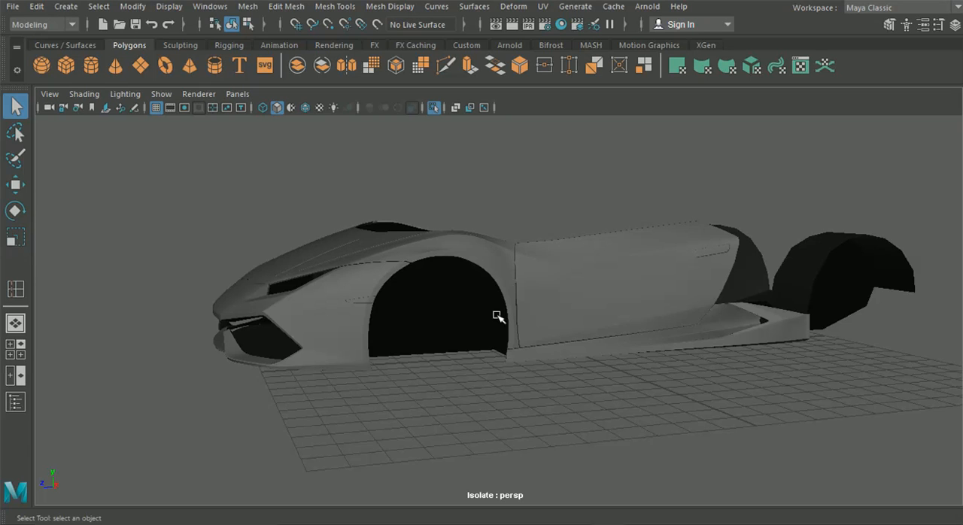
scroll(579, 296, up, 5)
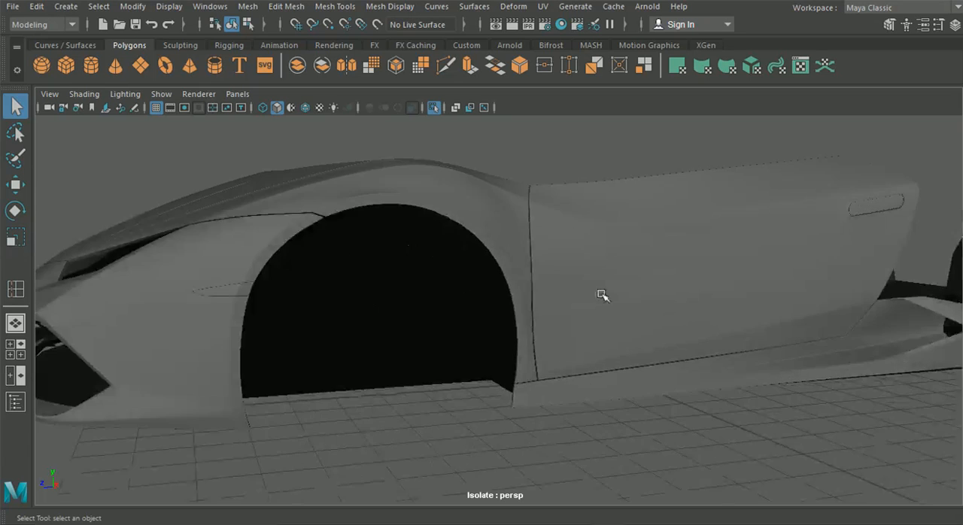